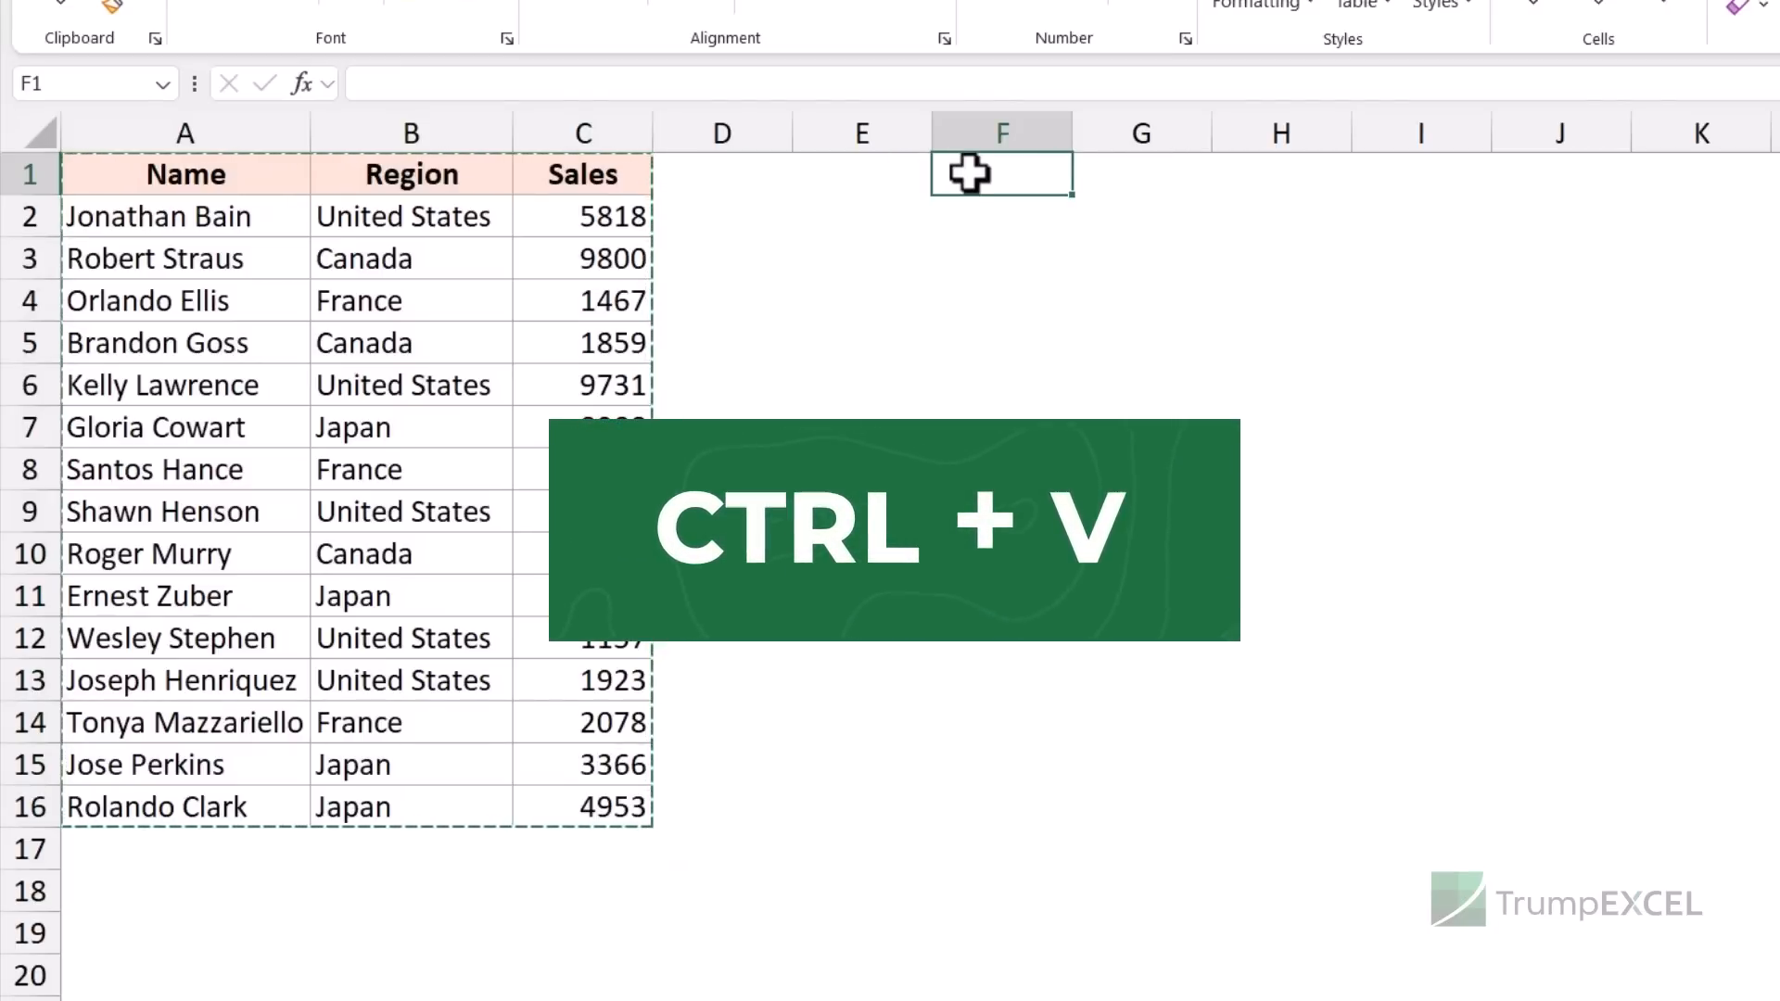
# - Undo a trial paste at F1, then reselect the Name/Region/Sales table and copy it
pyautogui.write('Name\tRegion\tSales Jonathan Bain\tUnited States\t5818 Robert Straus\tCanada\t9800 Orlando Ellis\tFrance\t1467 Brandon Goss\tCanada\t1859 Kelly Lawrence\tUnited States\t9731 Gloria Cowart\tJapan\t8988 Santos Hance\tFrance\t9391 Shawn Henson\tUnited States\t7771 Roger Murry\tCanada\t5359 Ernest Zuber\tJapan\t6537 Wesley Stephen\tUnited States\t1157 Joseph Henriquez\tUnited States\t1923 Tonya Mazzariello\tFrance\t2078 Jose Perkins\tJapan\t3366 Rolando Clark\tJapan\t4953')
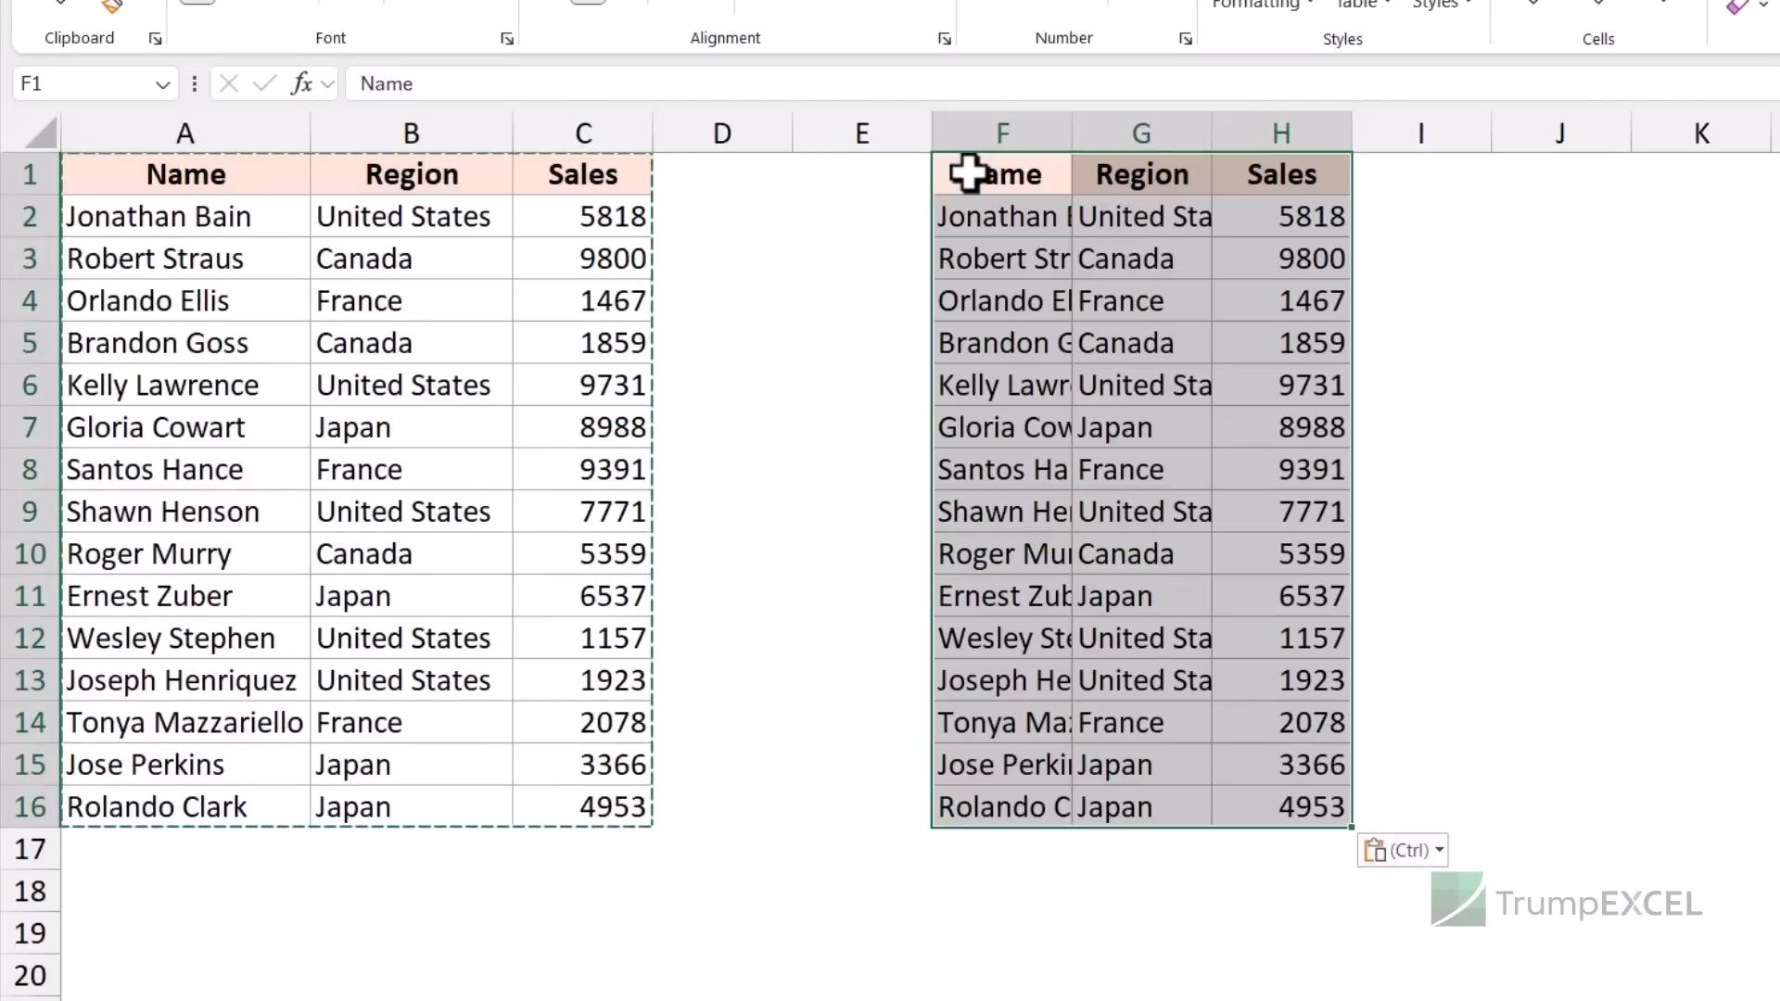
pyautogui.hotkey('ctrl', 'z')
pyautogui.moveTo(282, 181); pyautogui.dragTo(573, 808)
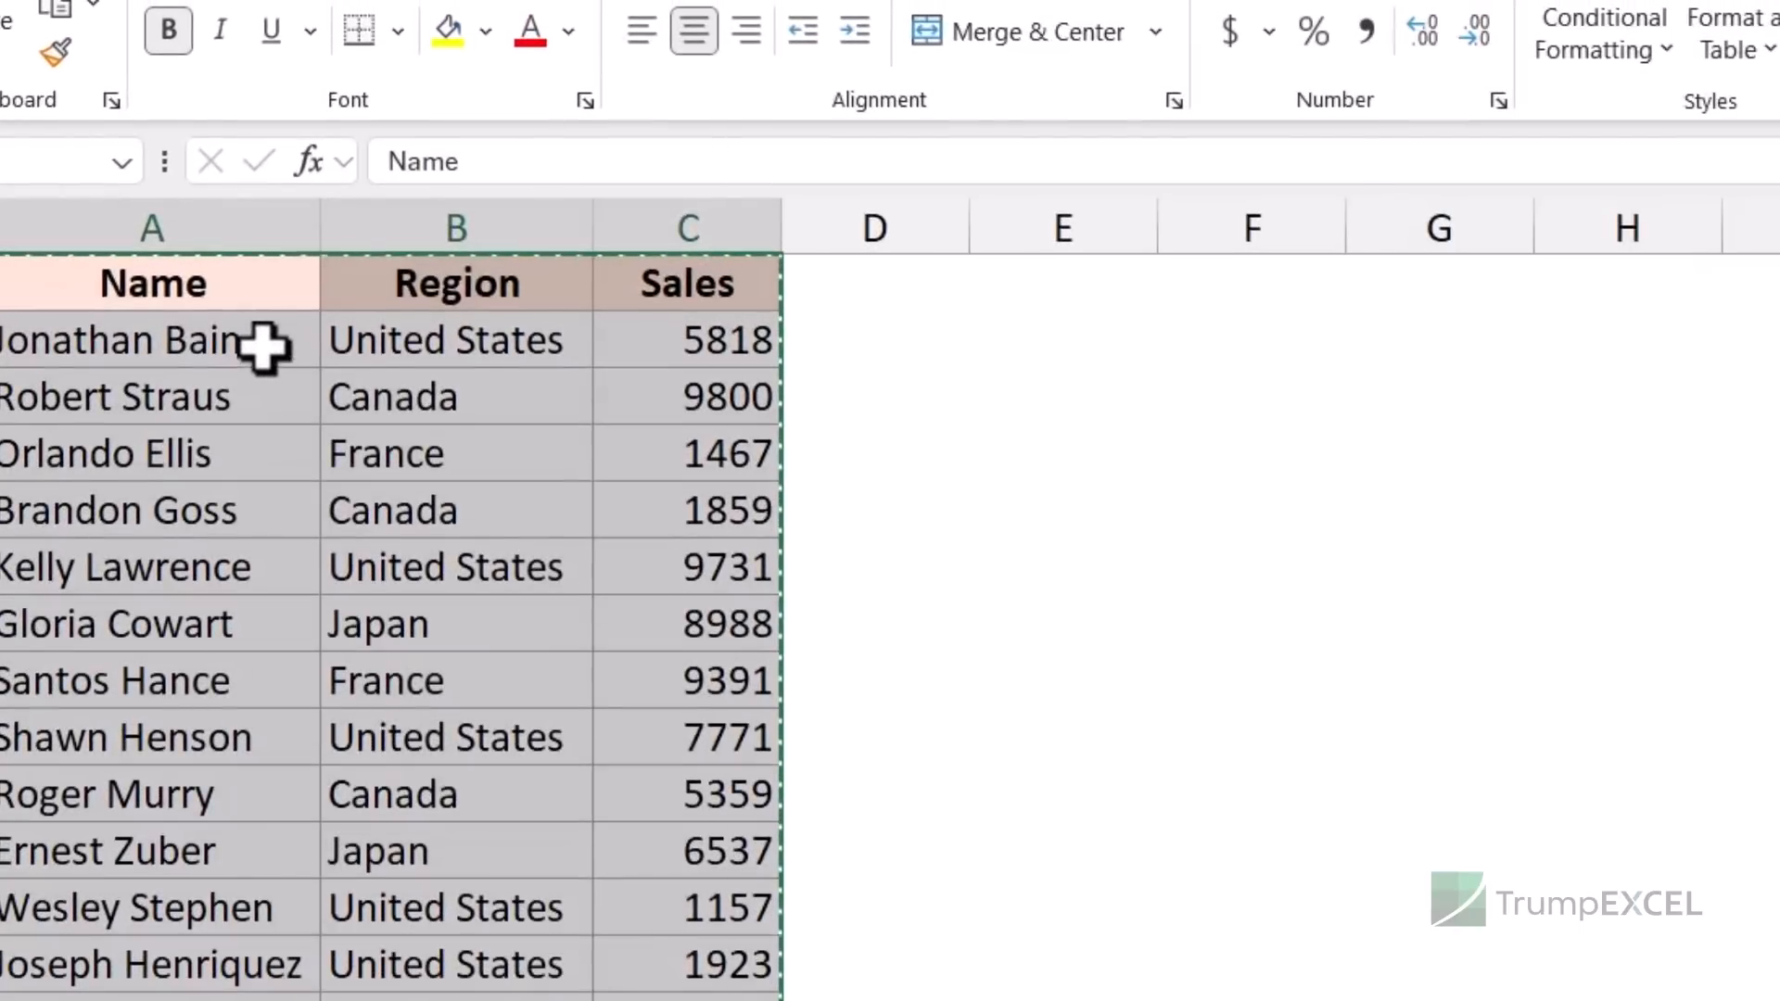
pyautogui.rightClick(270, 318)
pyautogui.click(412, 209)
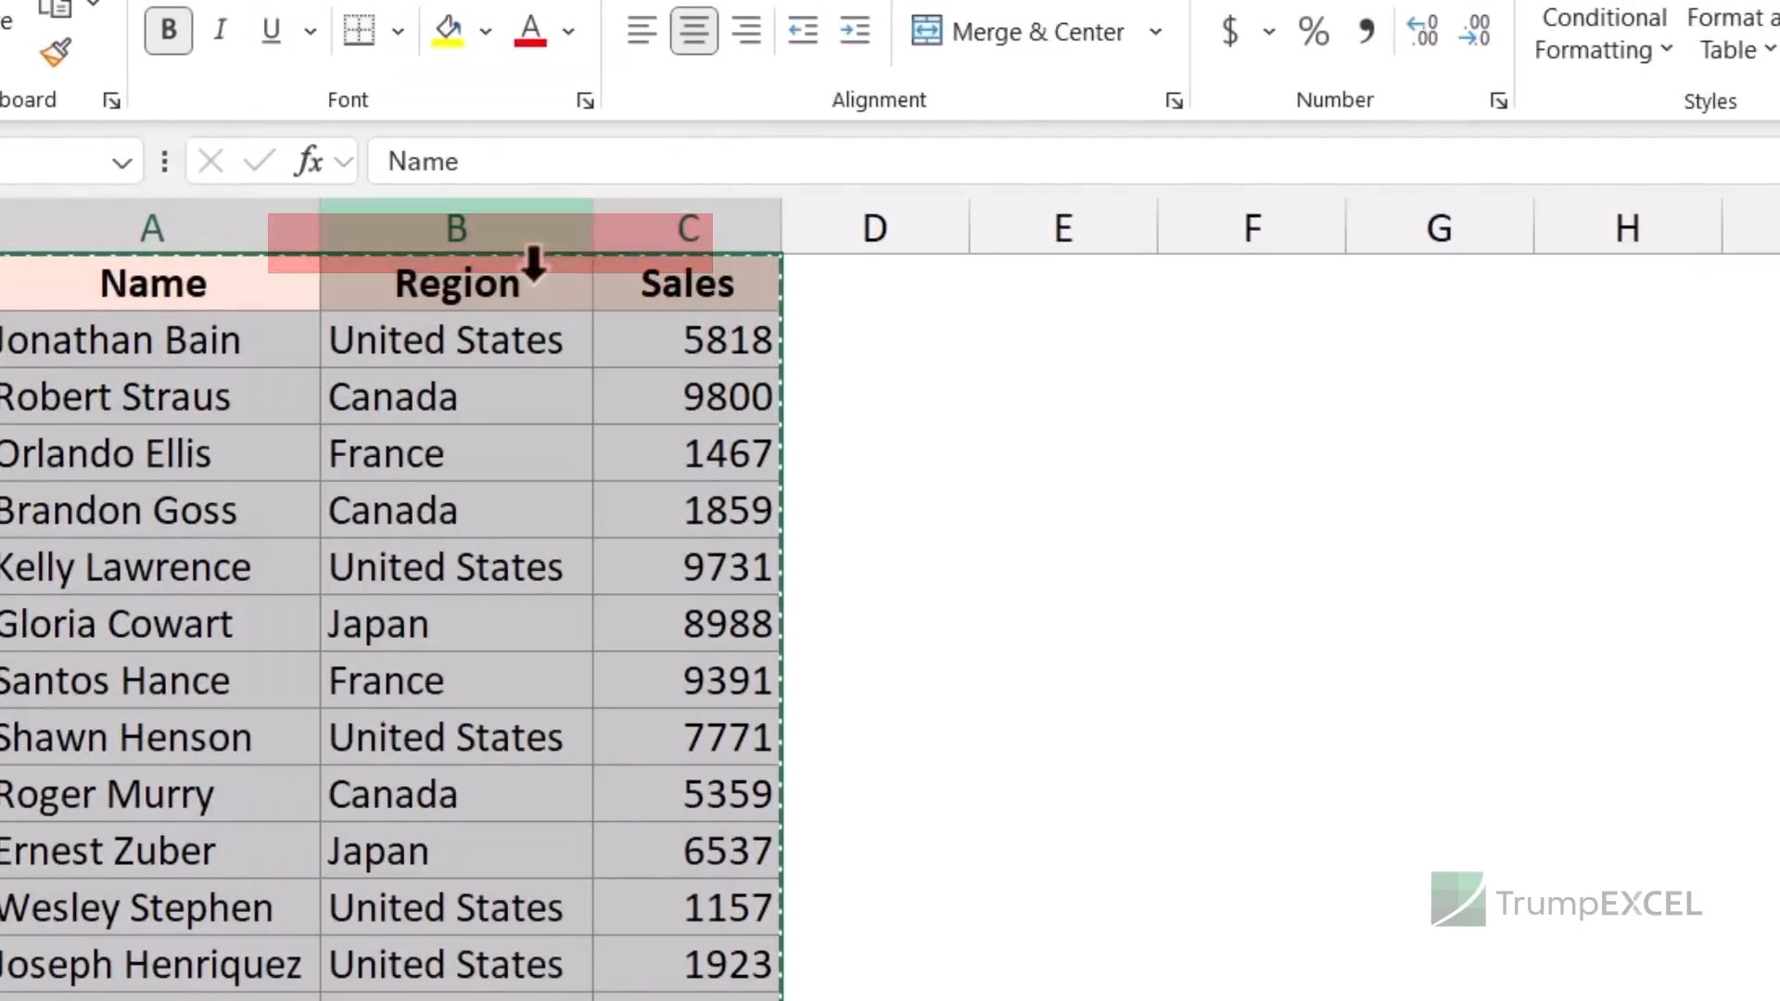
# - Paste the copied table into F1:H16 from the context menu, undo it, then paste again with Enter
pyautogui.click(1218, 286)
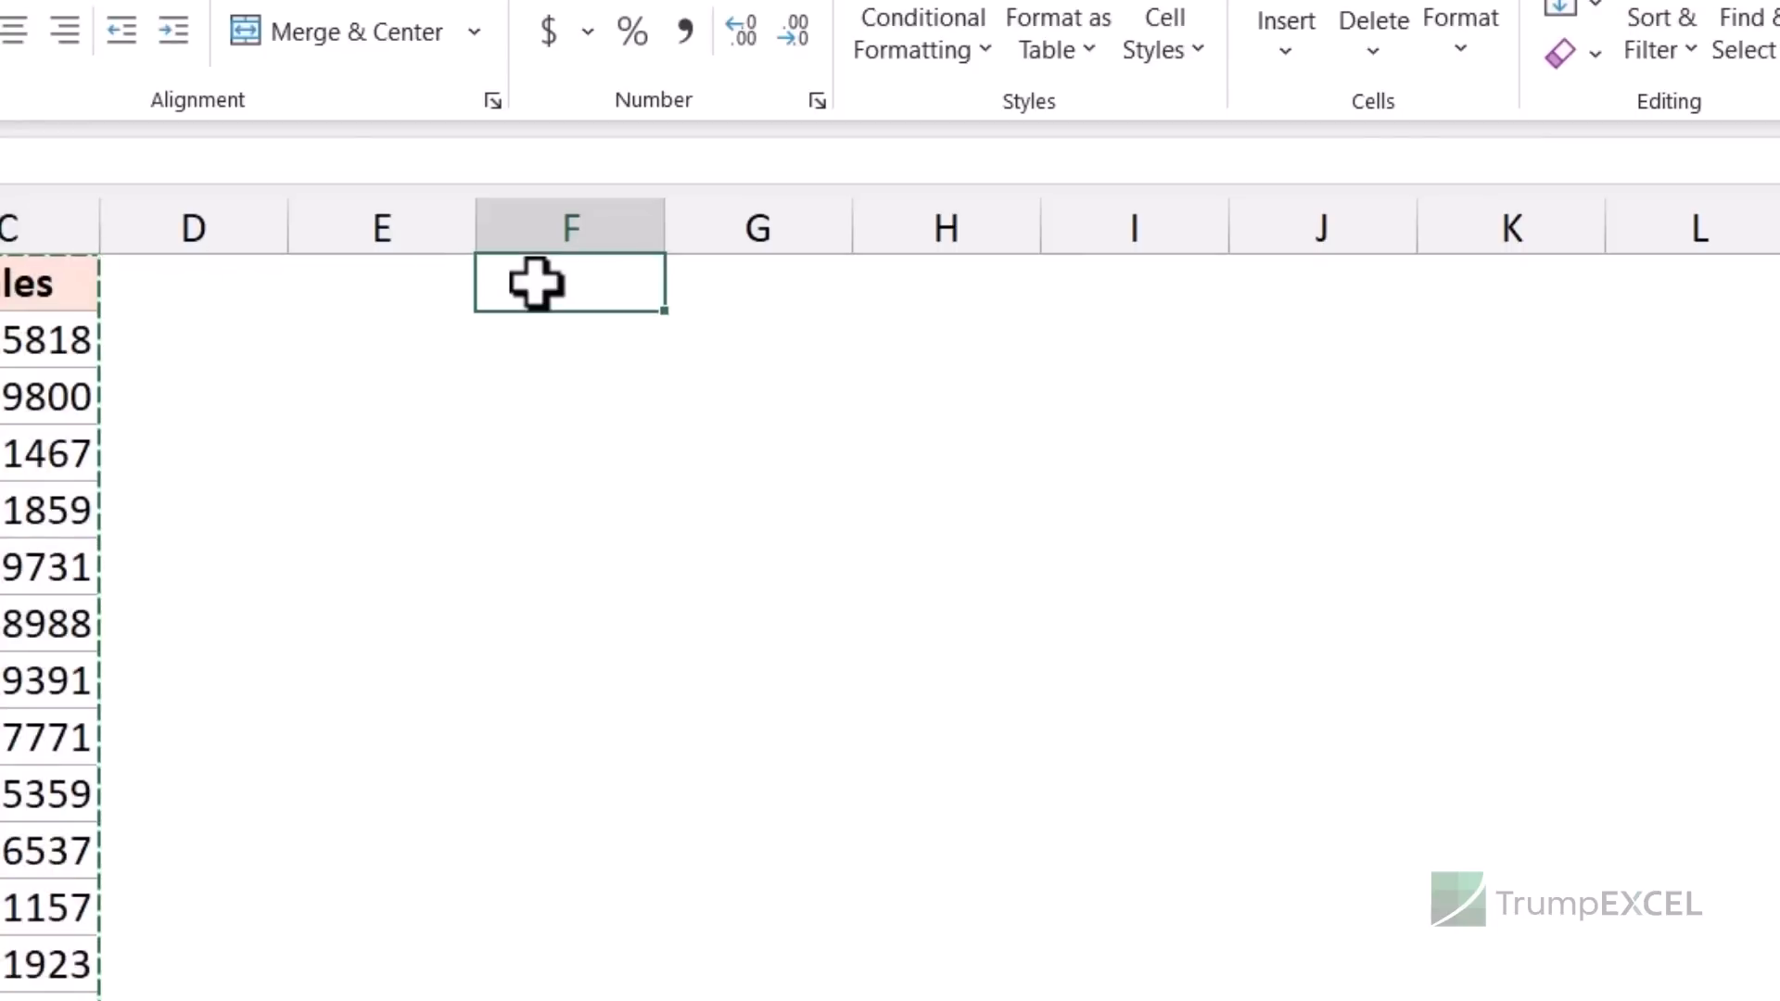
pyautogui.rightClick(536, 283)
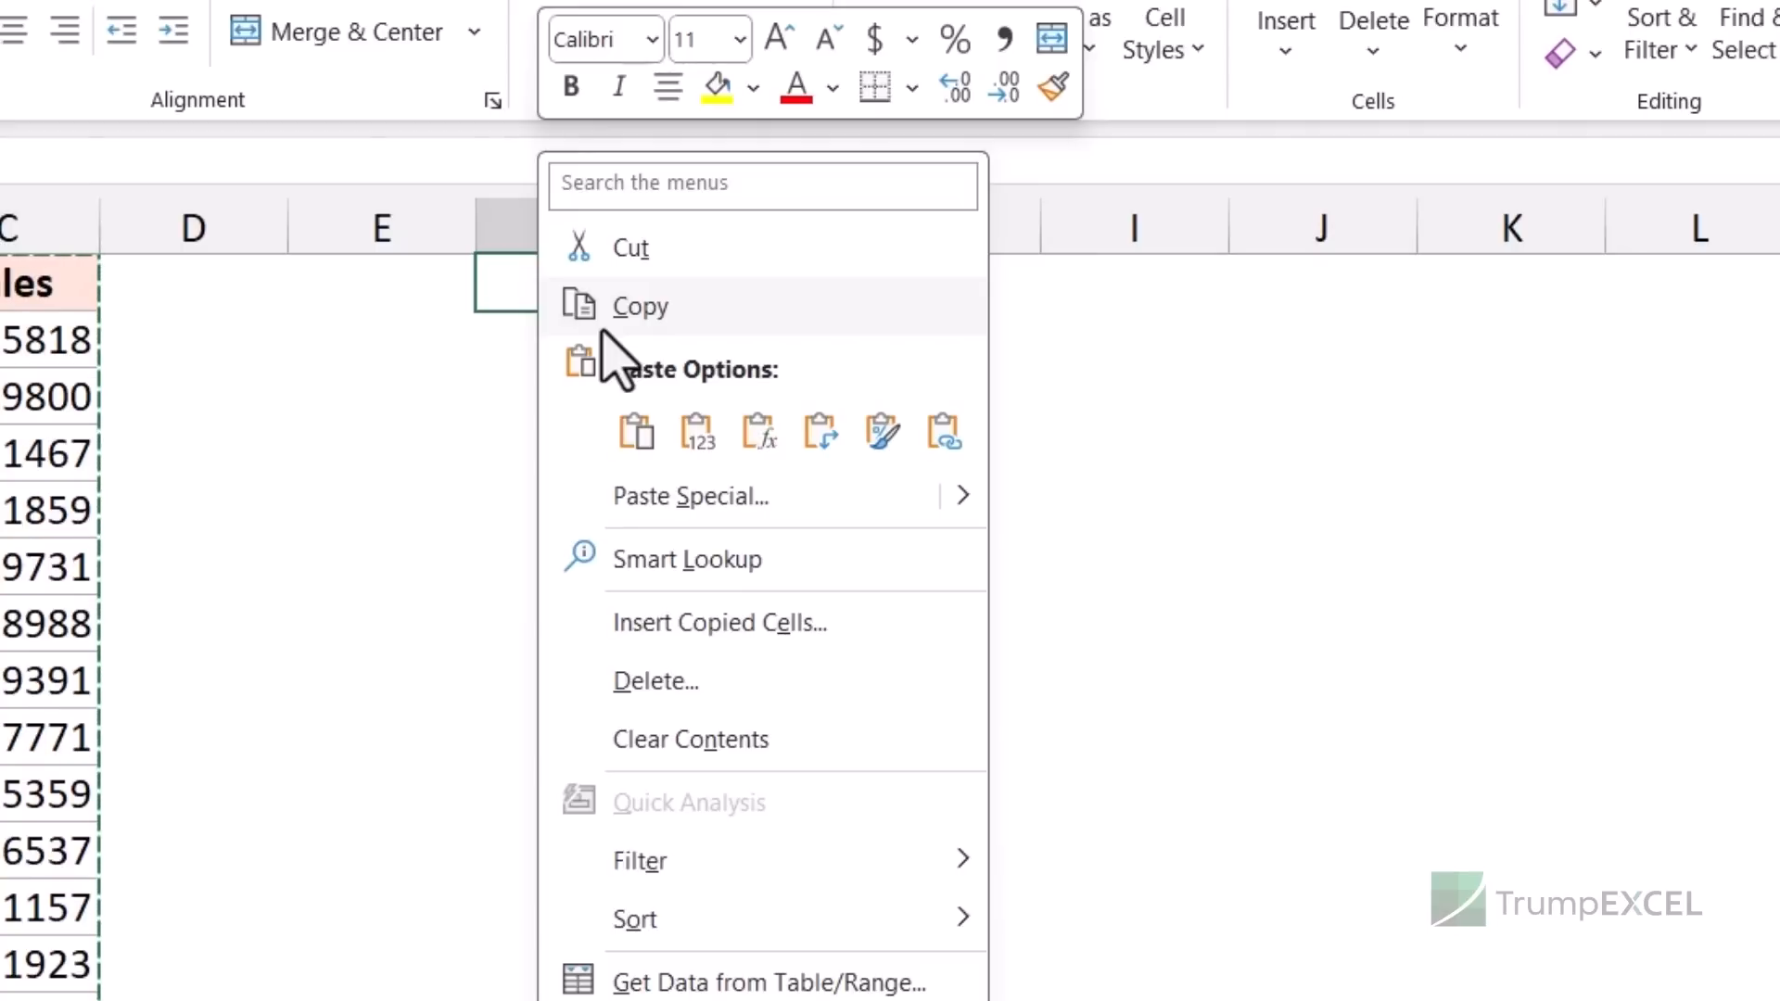
pyautogui.click(633, 436)
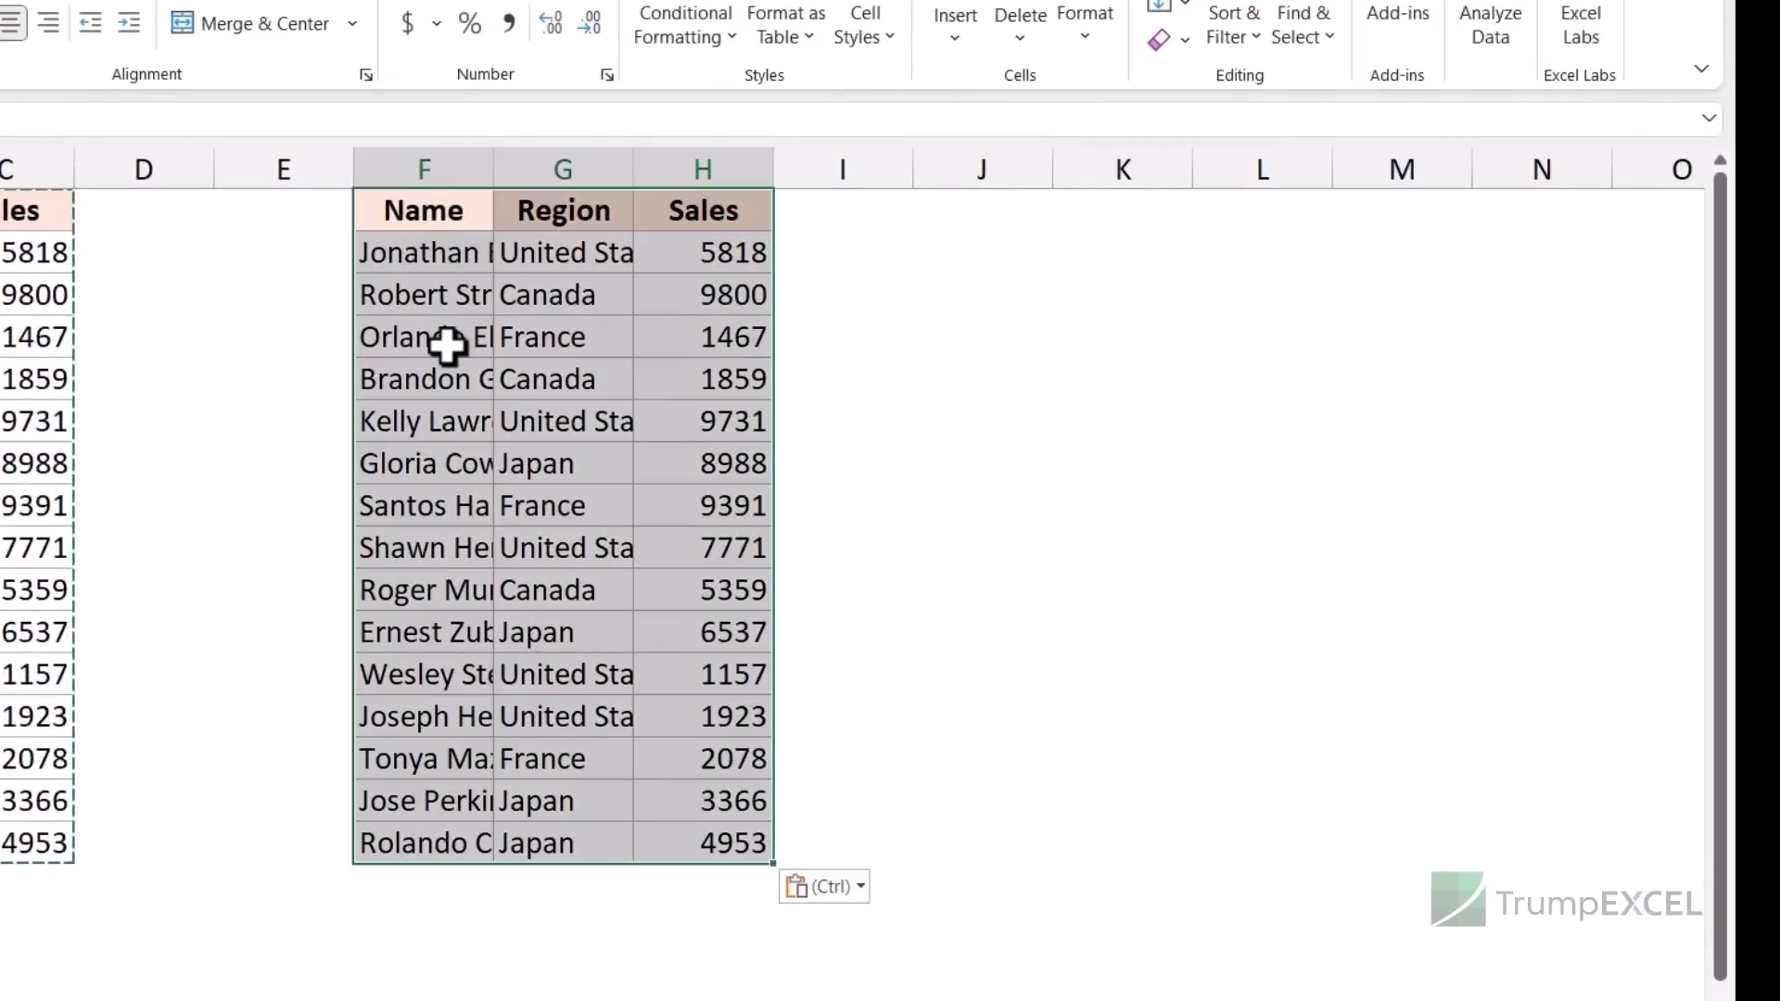
pyautogui.hotkey('ctrl', 'z')
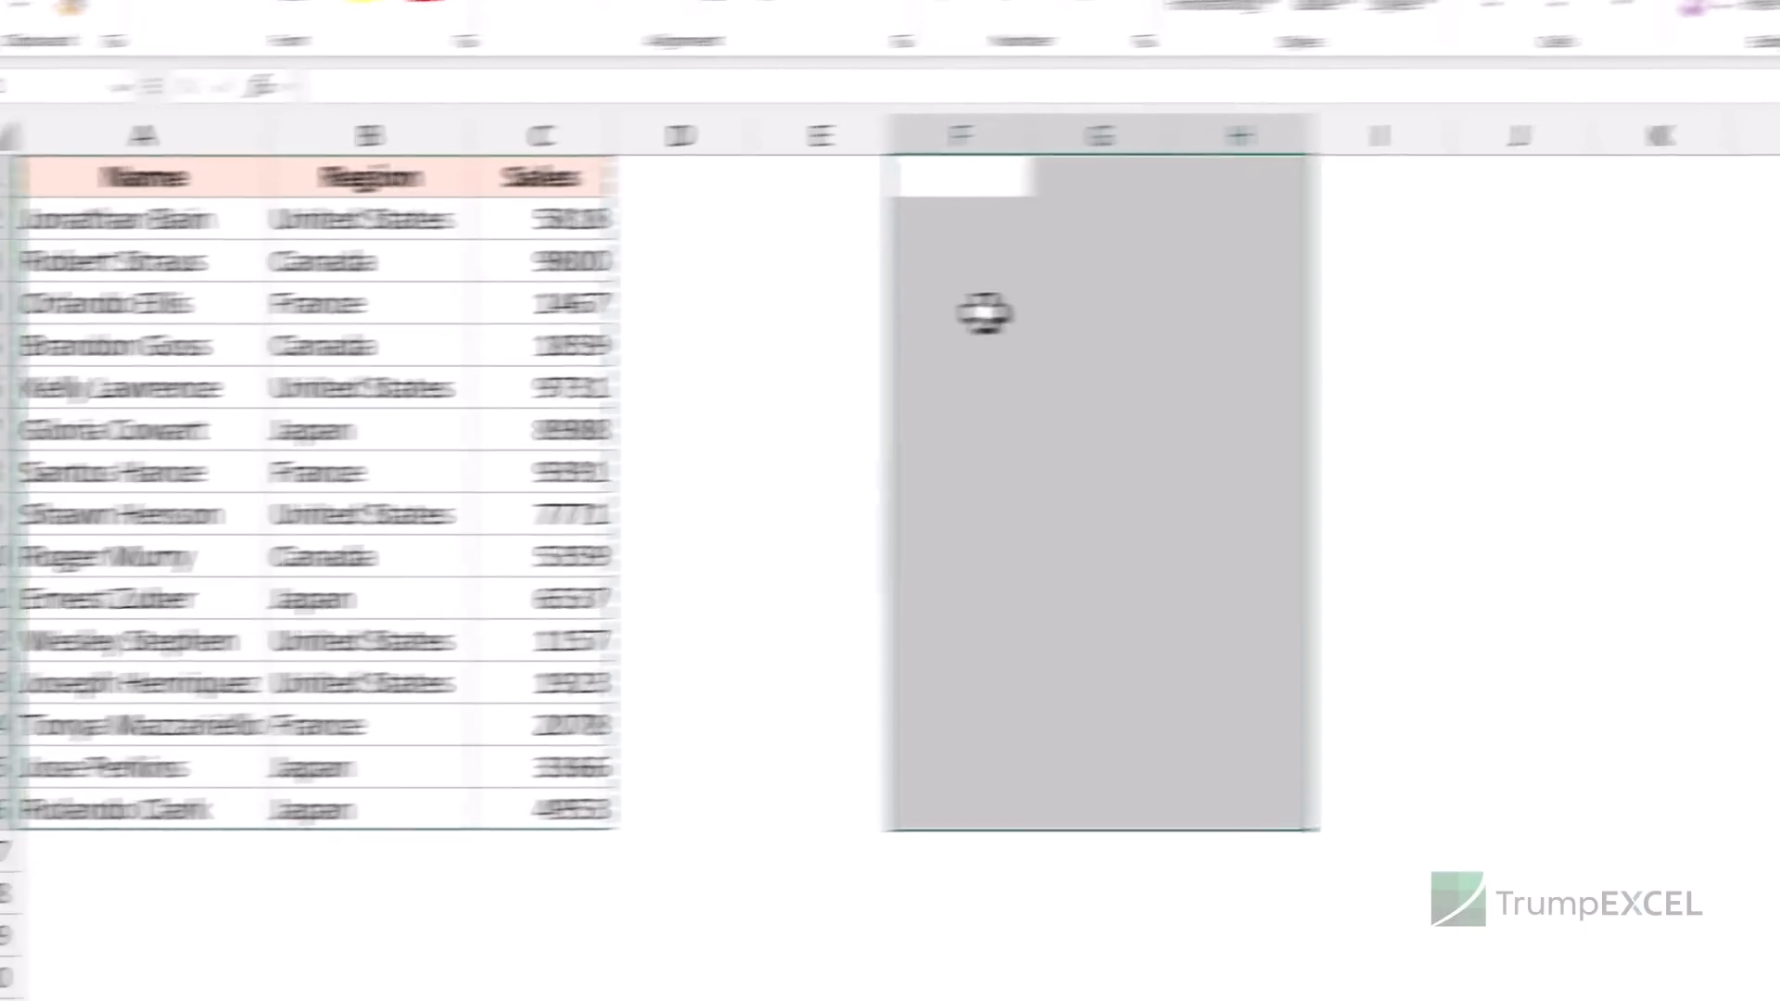
pyautogui.press('Left')
pyautogui.press('Left')
pyautogui.hotkey('ctrl', 'v')
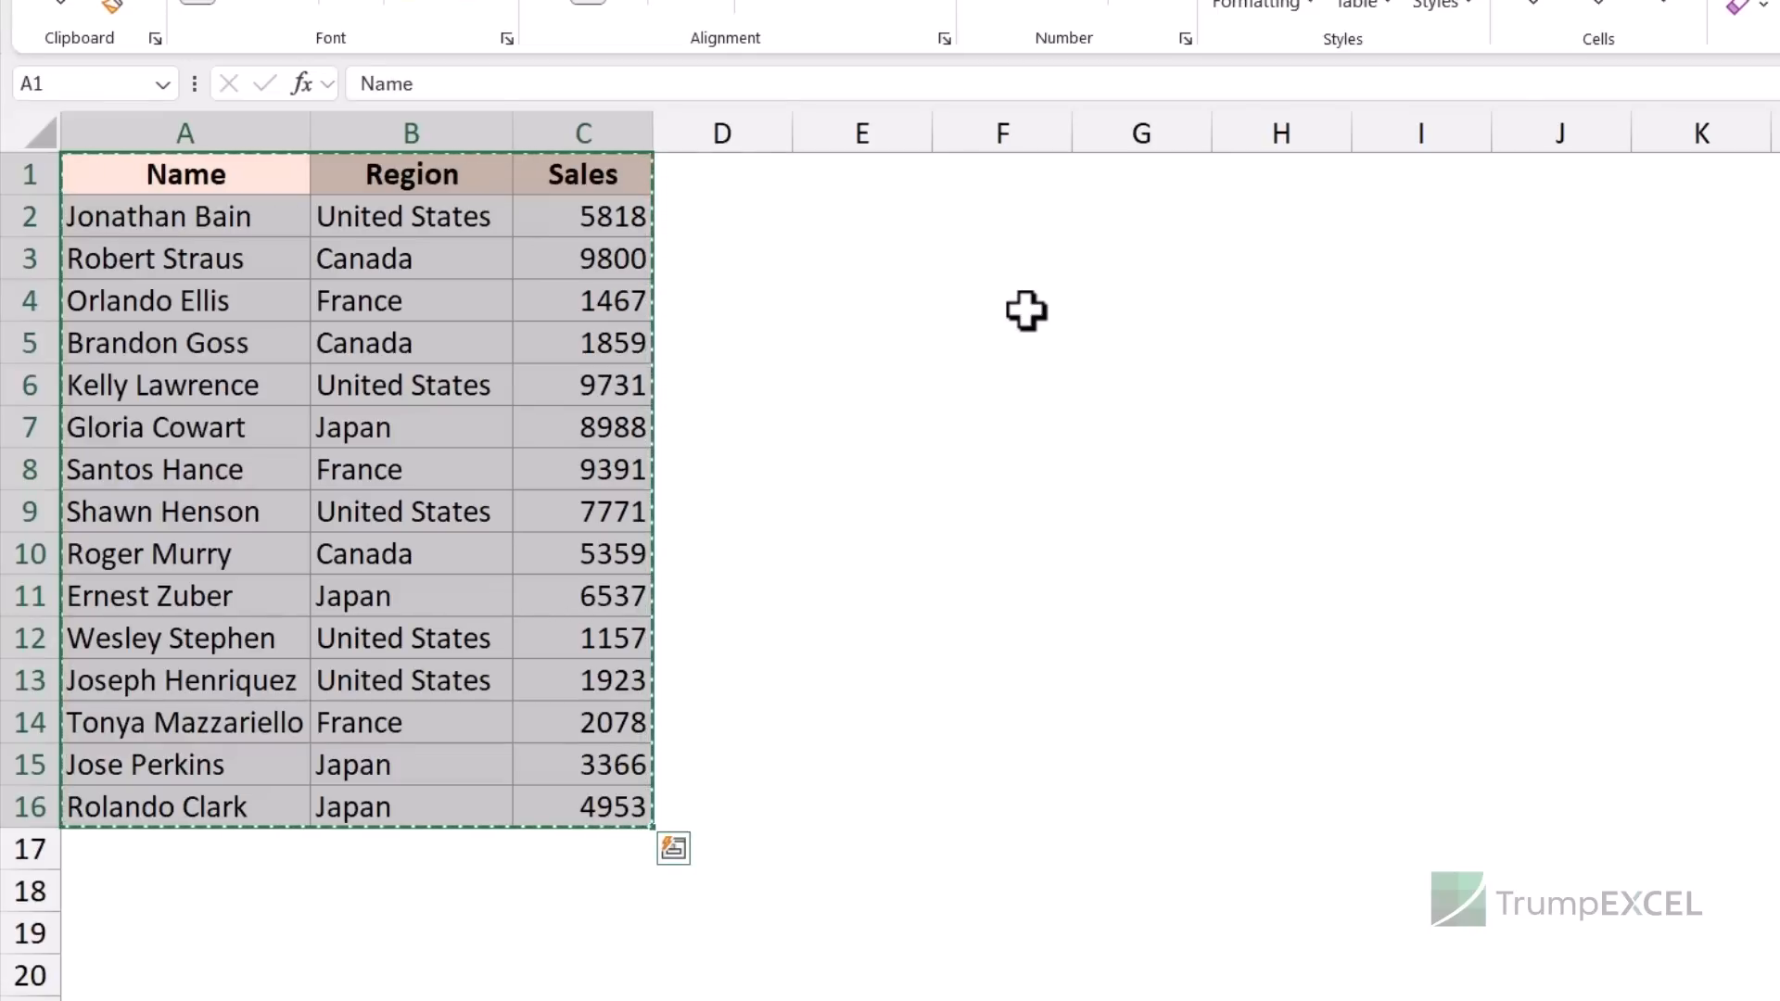
pyautogui.press('Right')
pyautogui.press('Right')
pyautogui.press('Right')
pyautogui.press('Right')
pyautogui.press('Right')
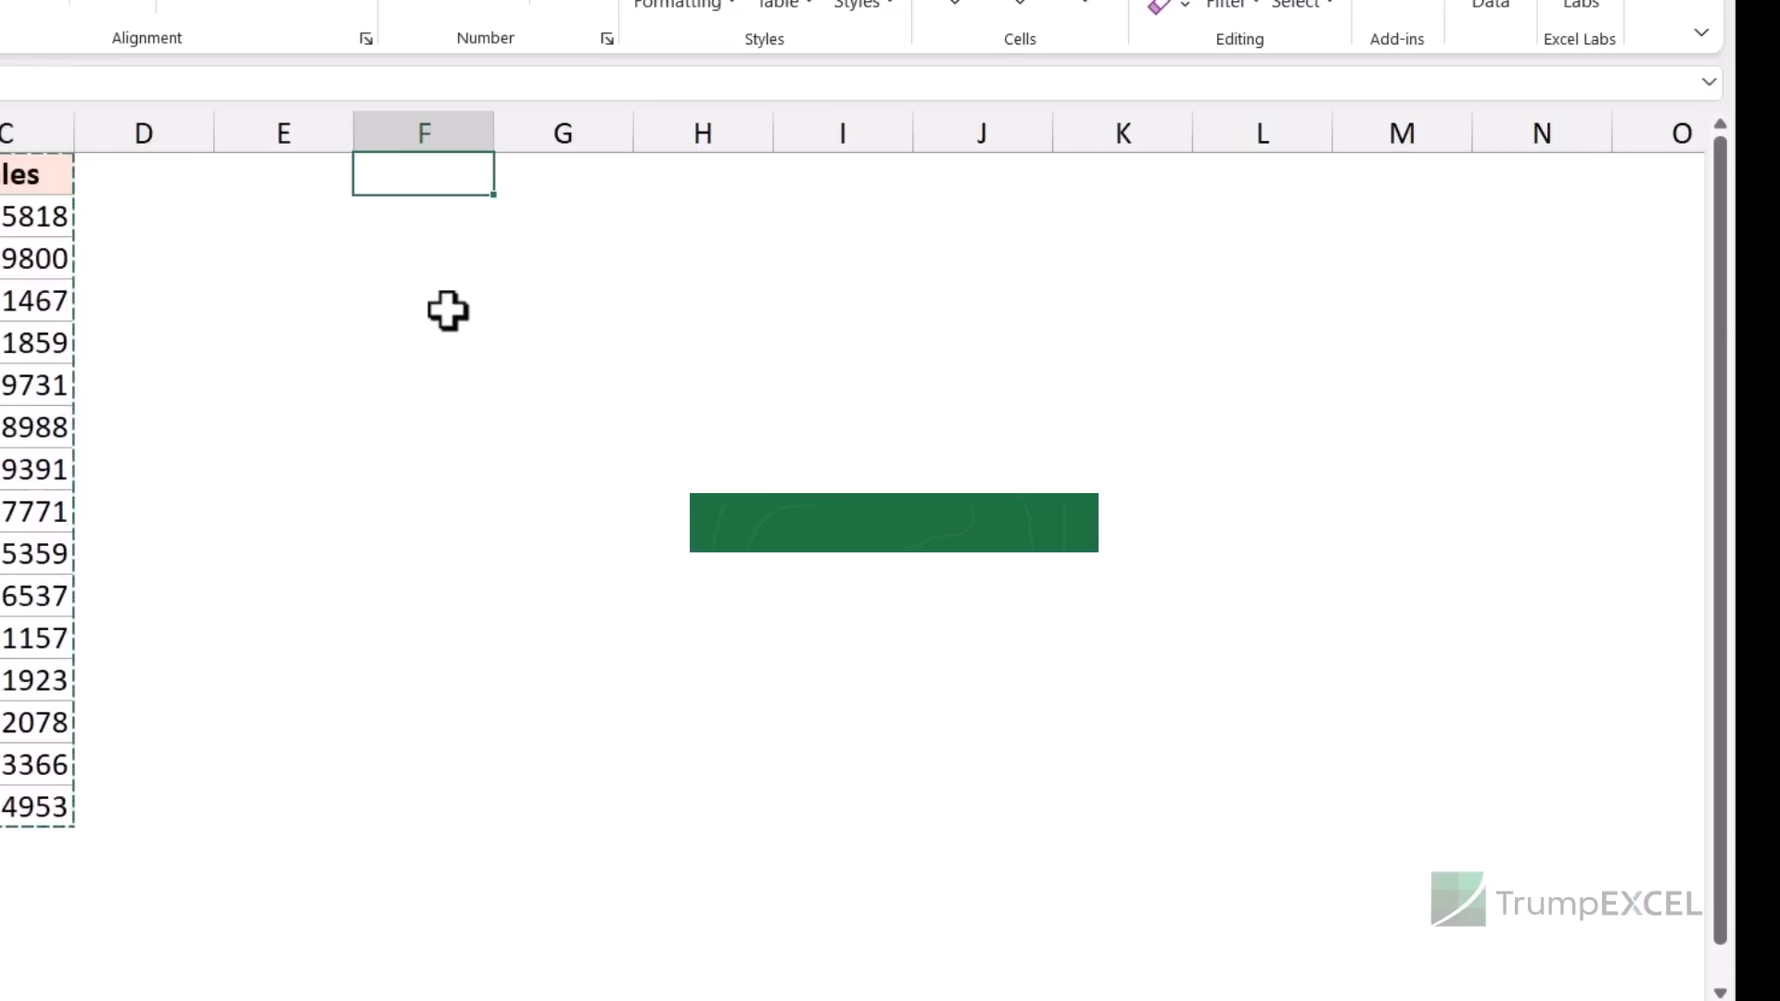
pyautogui.press('Return')
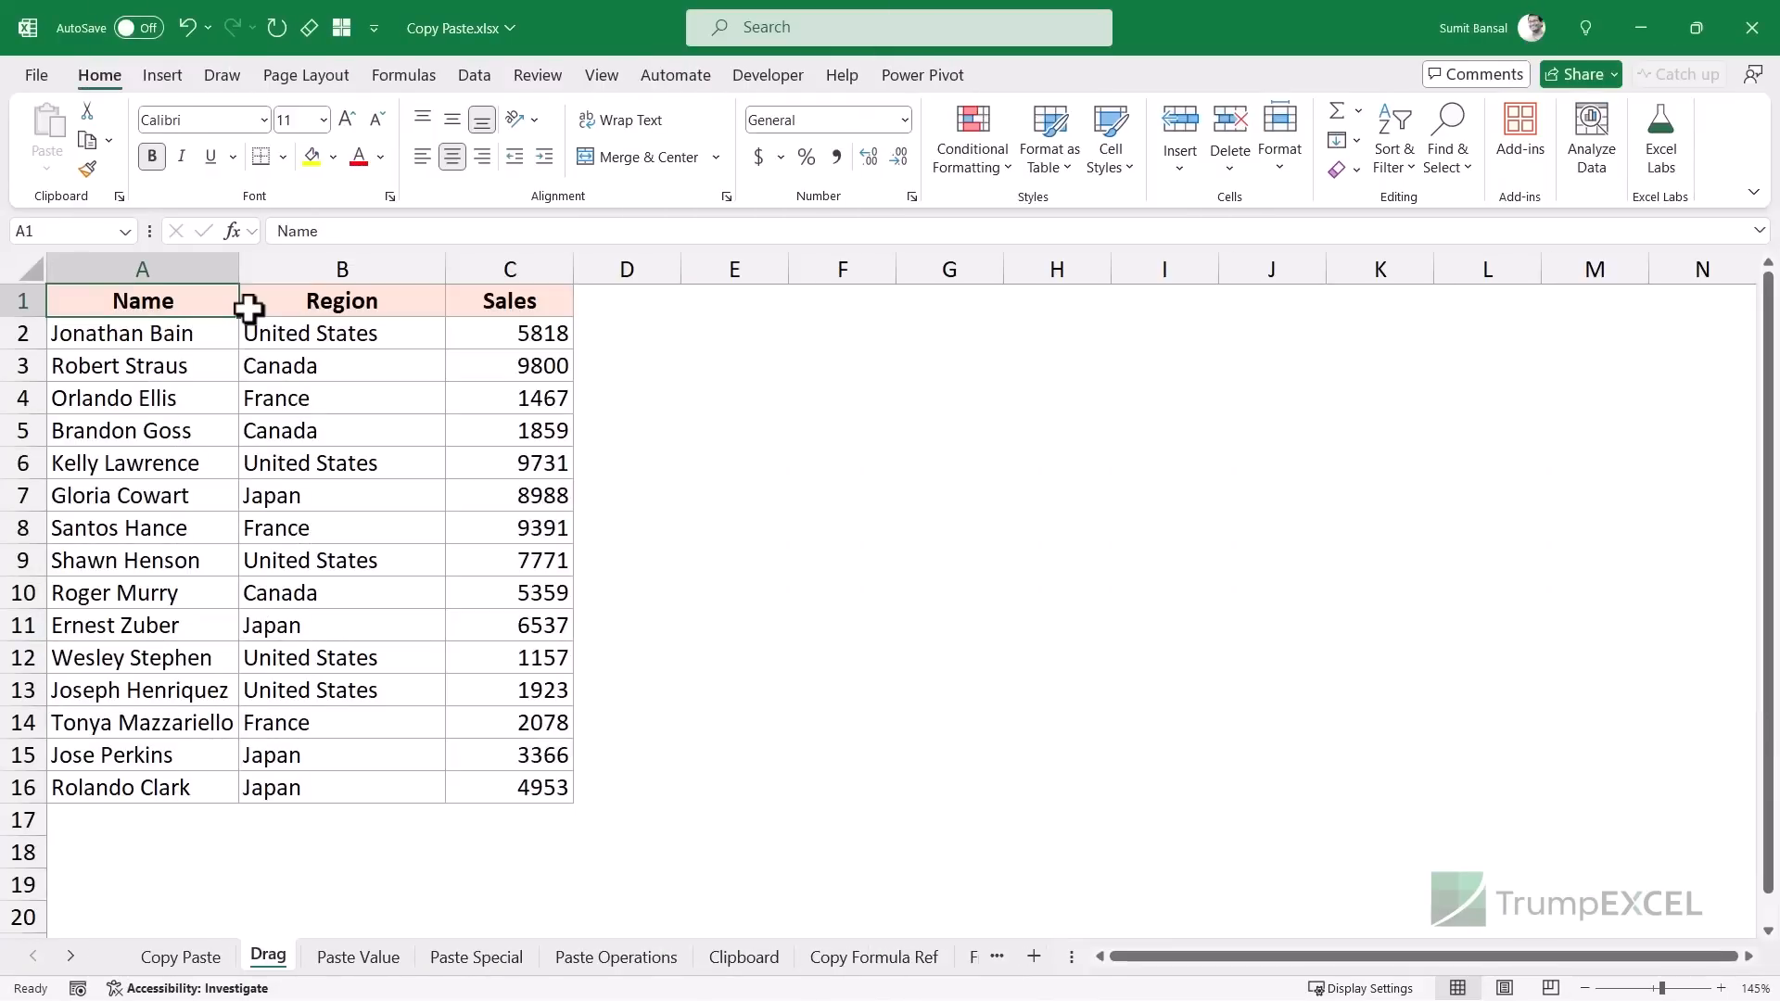
# - Select the Sales column C1:C16 and drag it across to column E
pyautogui.moveTo(473, 297); pyautogui.dragTo(501, 707)
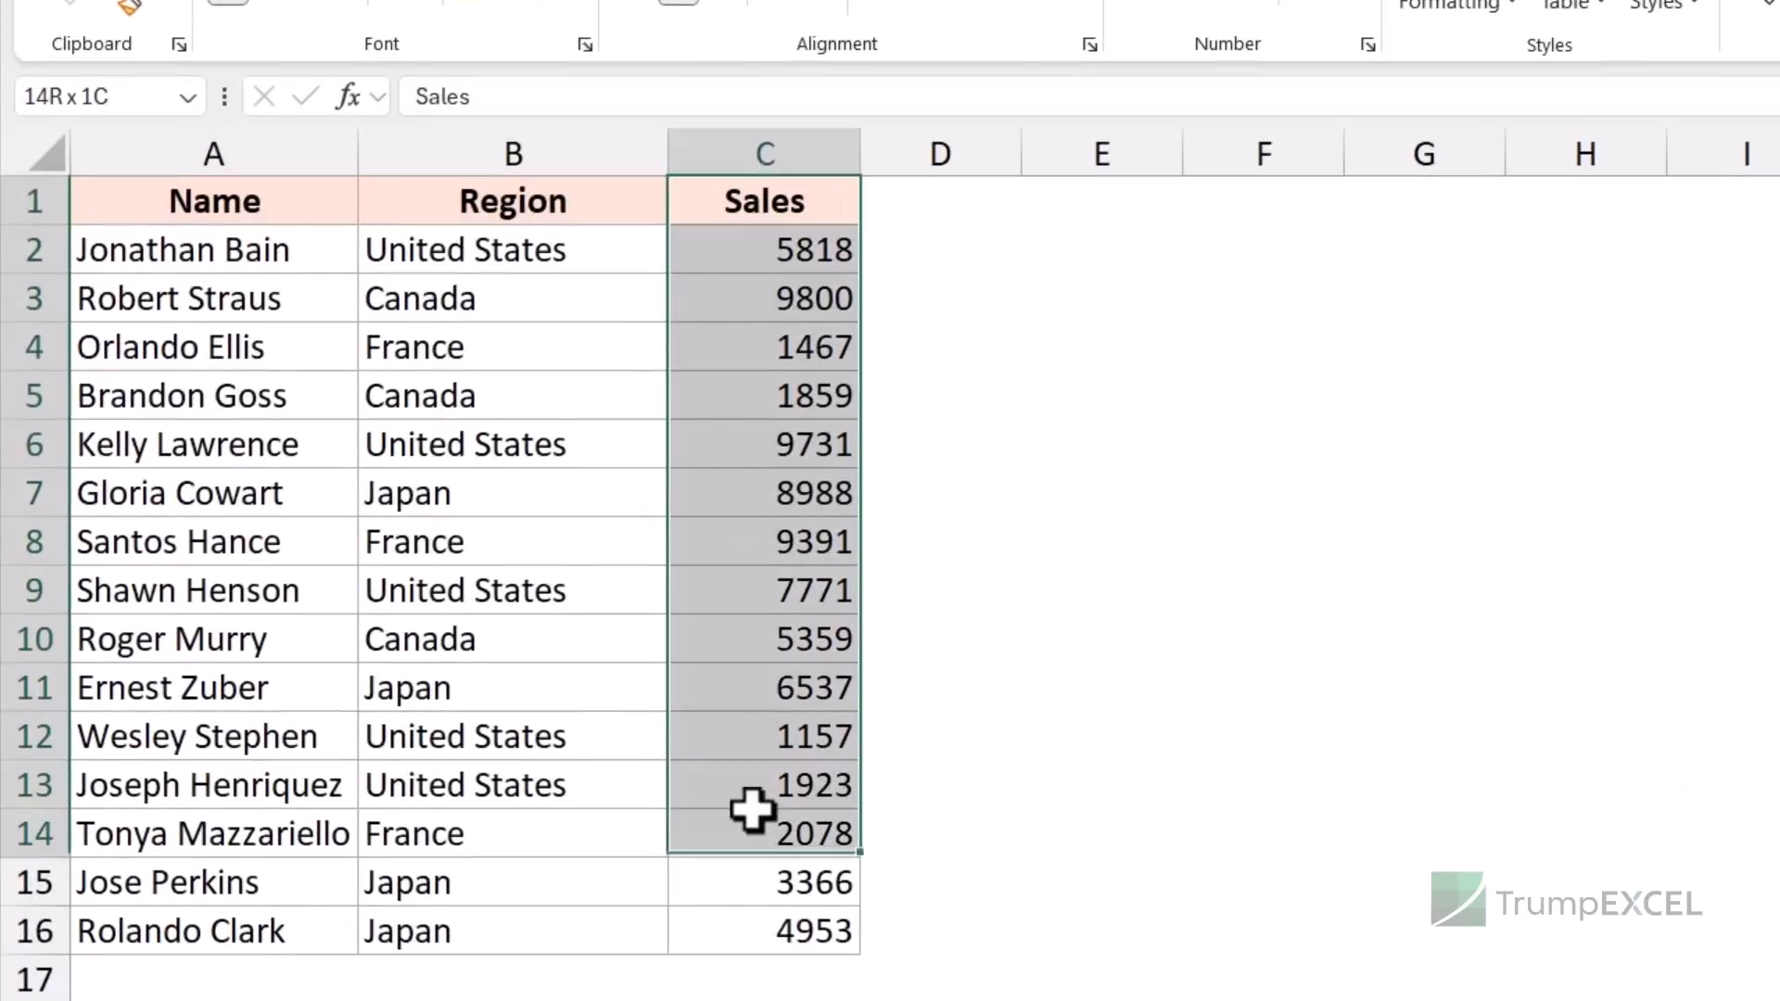
pyautogui.moveTo(752, 810); pyautogui.dragTo(859, 926)
pyautogui.hotkey('ctrl', 'c')
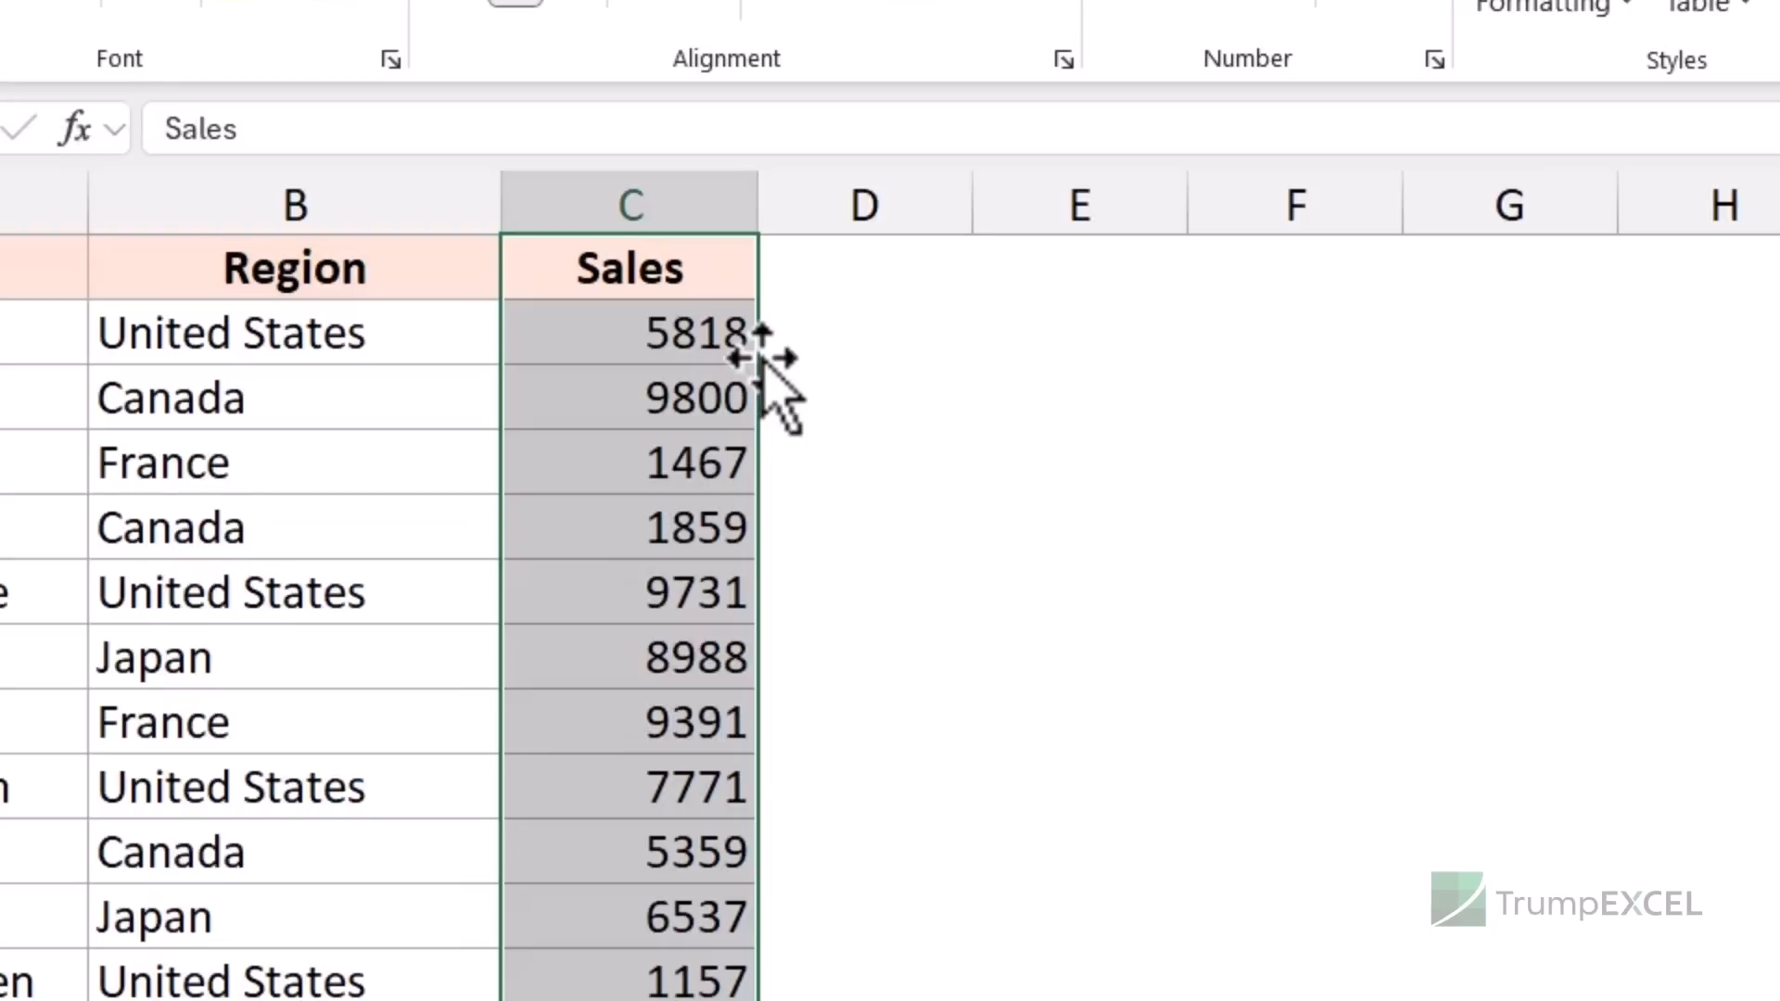
pyautogui.moveTo(762, 358); pyautogui.dragTo(1103, 353)
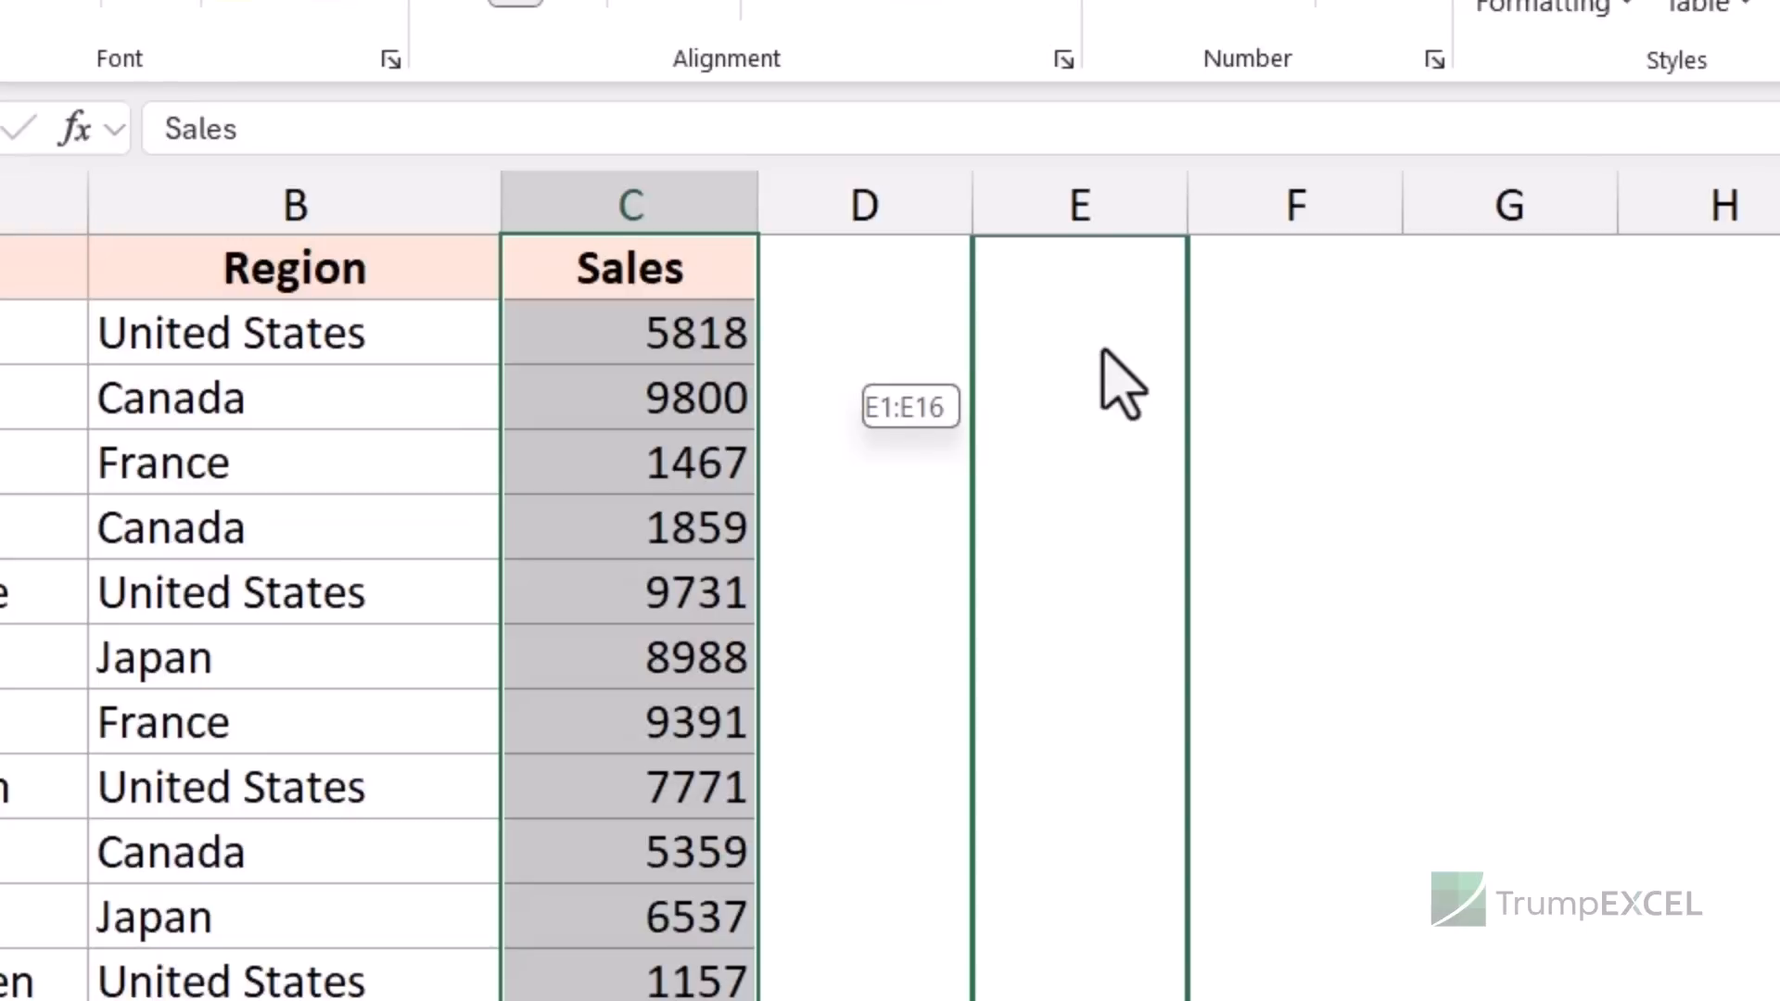
pyautogui.moveTo(1102, 350); pyautogui.dragTo(1100, 353)
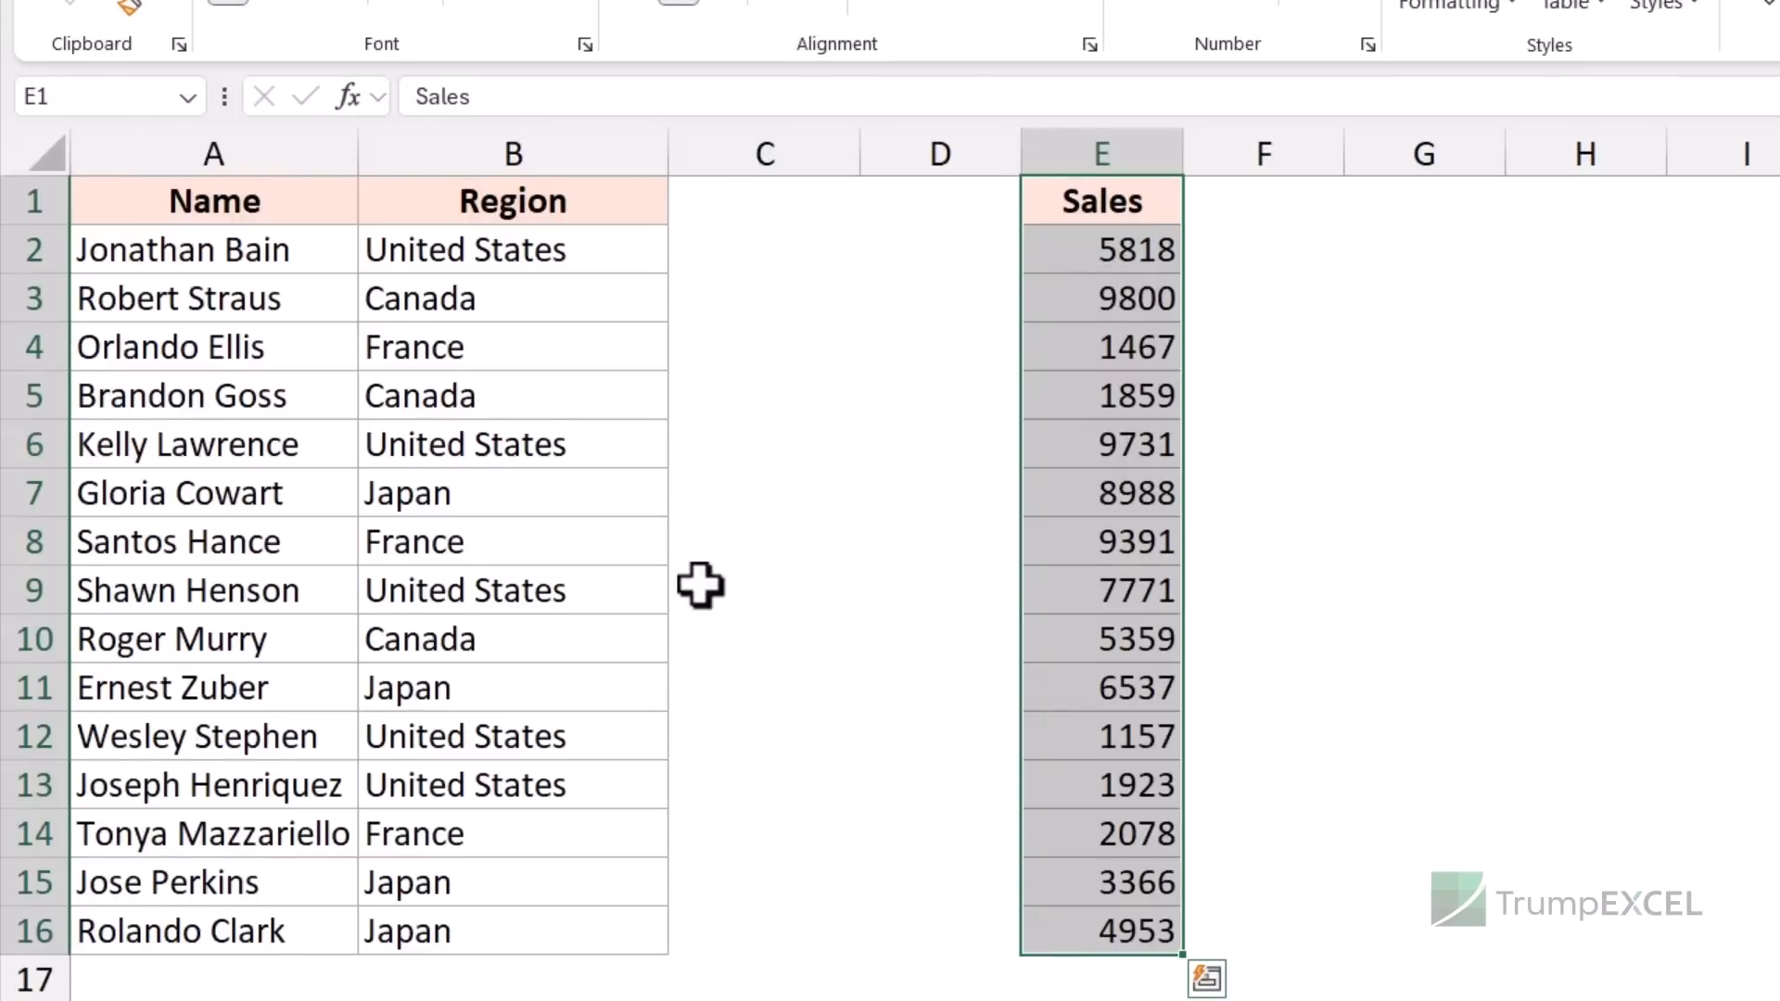
# - Put the Sales figures back in column C, Ctrl-drag a copy into column E, and undo it
pyautogui.moveTo(731, 198); pyautogui.dragTo(694, 911)
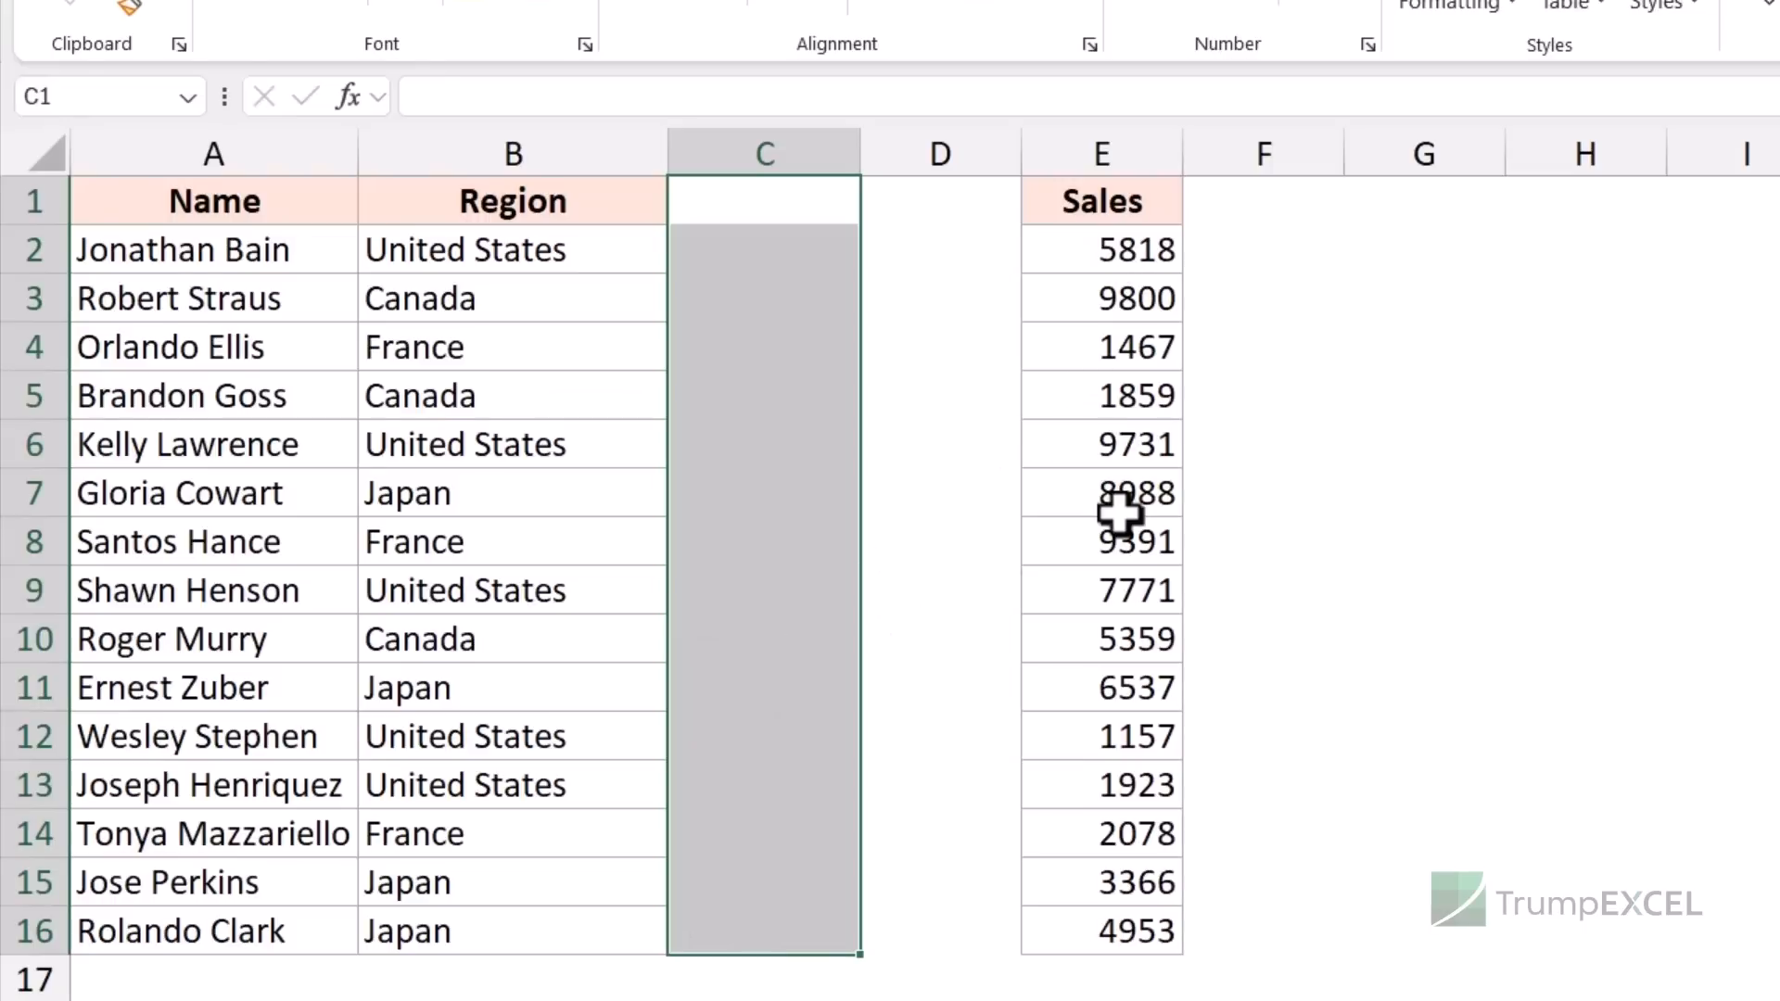
pyautogui.hotkey('ctrl', 'v')
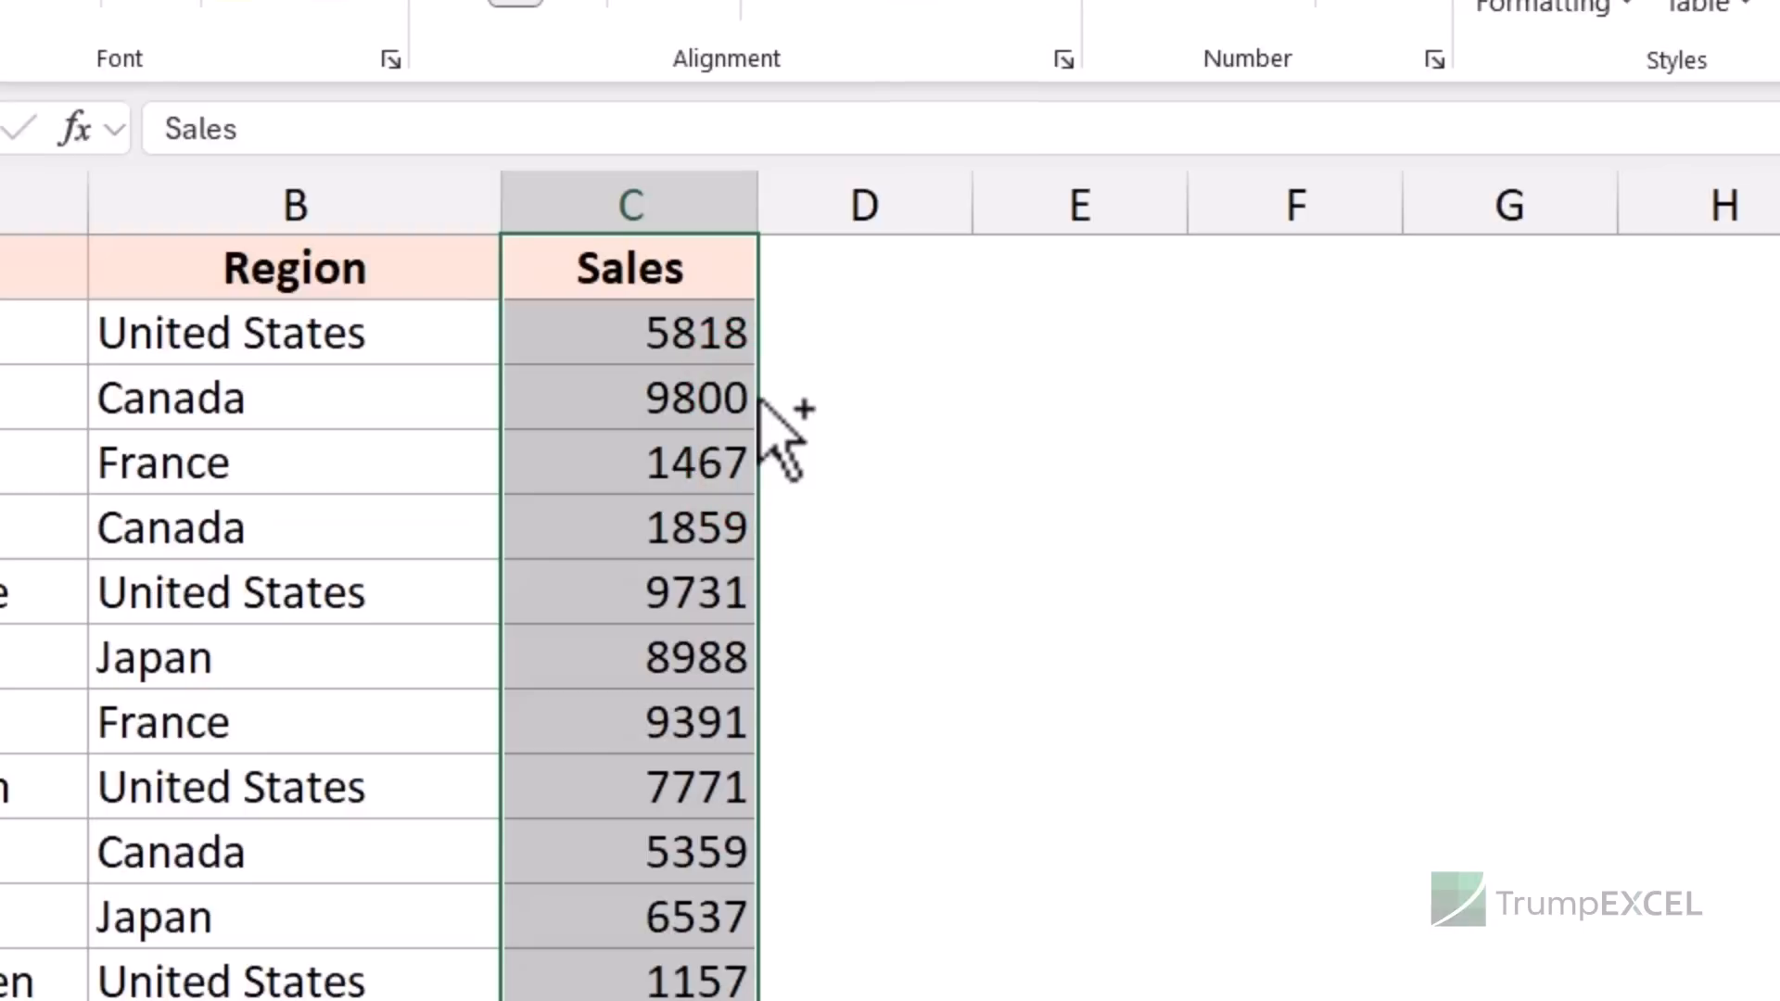
pyautogui.moveTo(761, 400); pyautogui.dragTo(1154, 399)
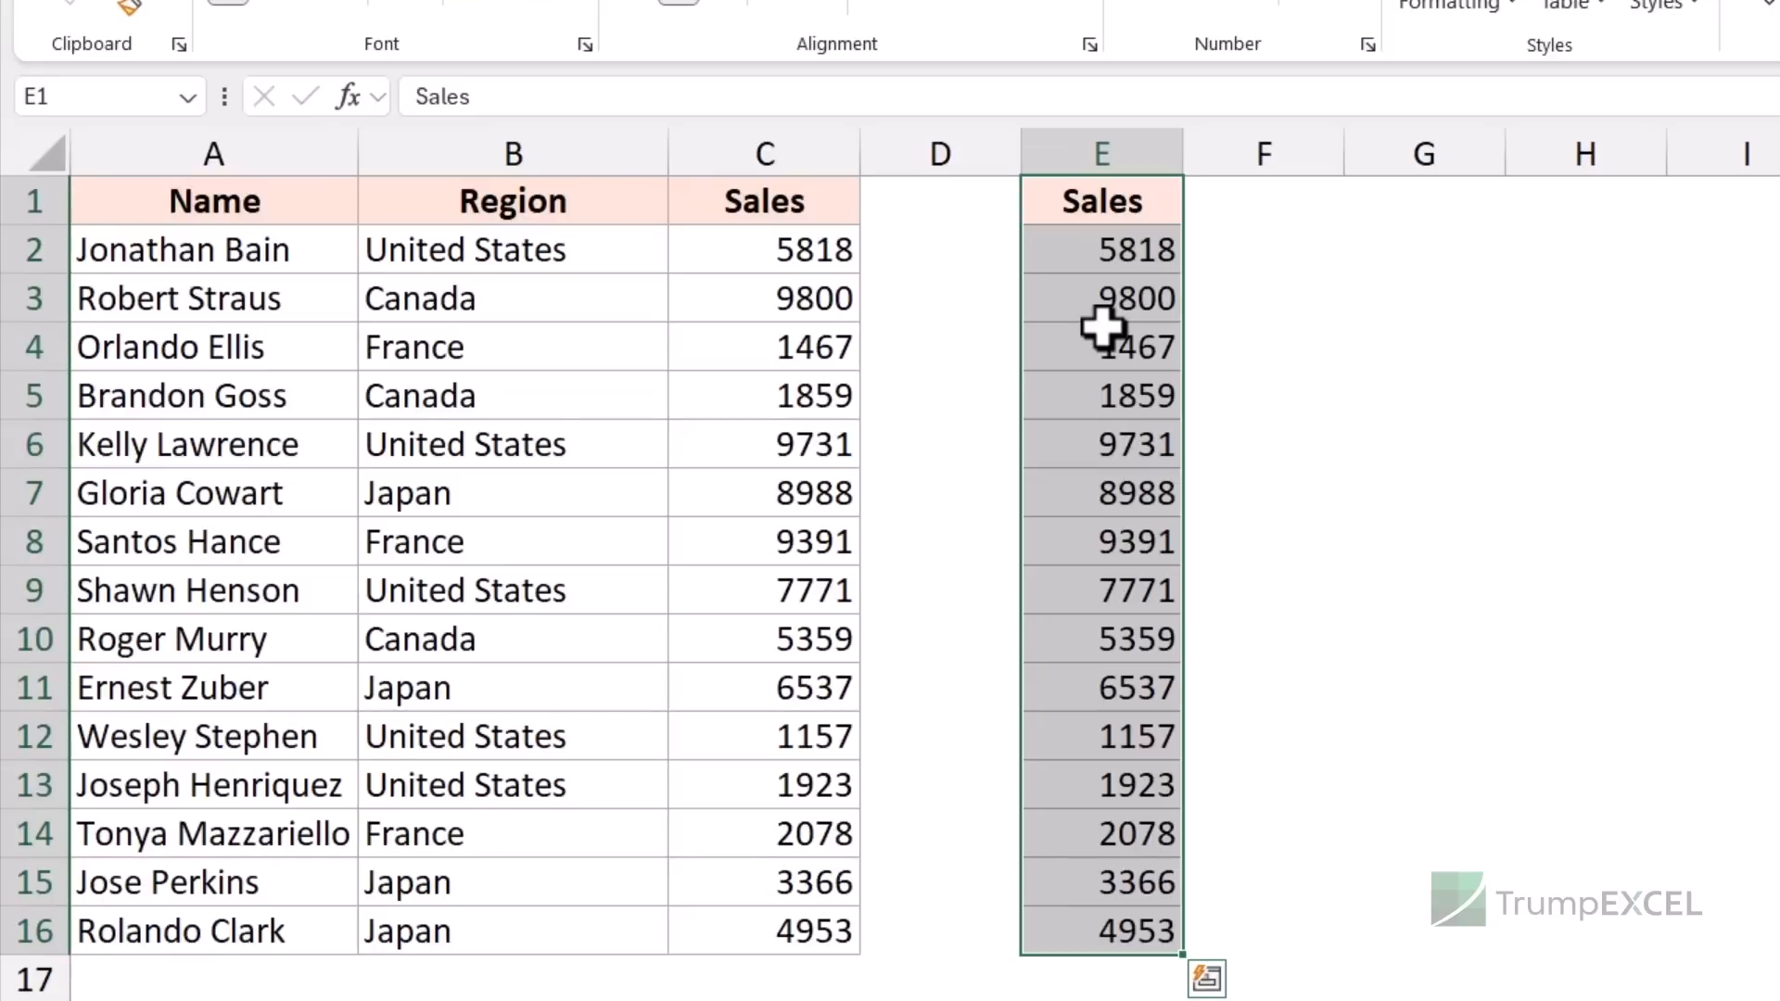
pyautogui.hotkey('ctrl', 'z')
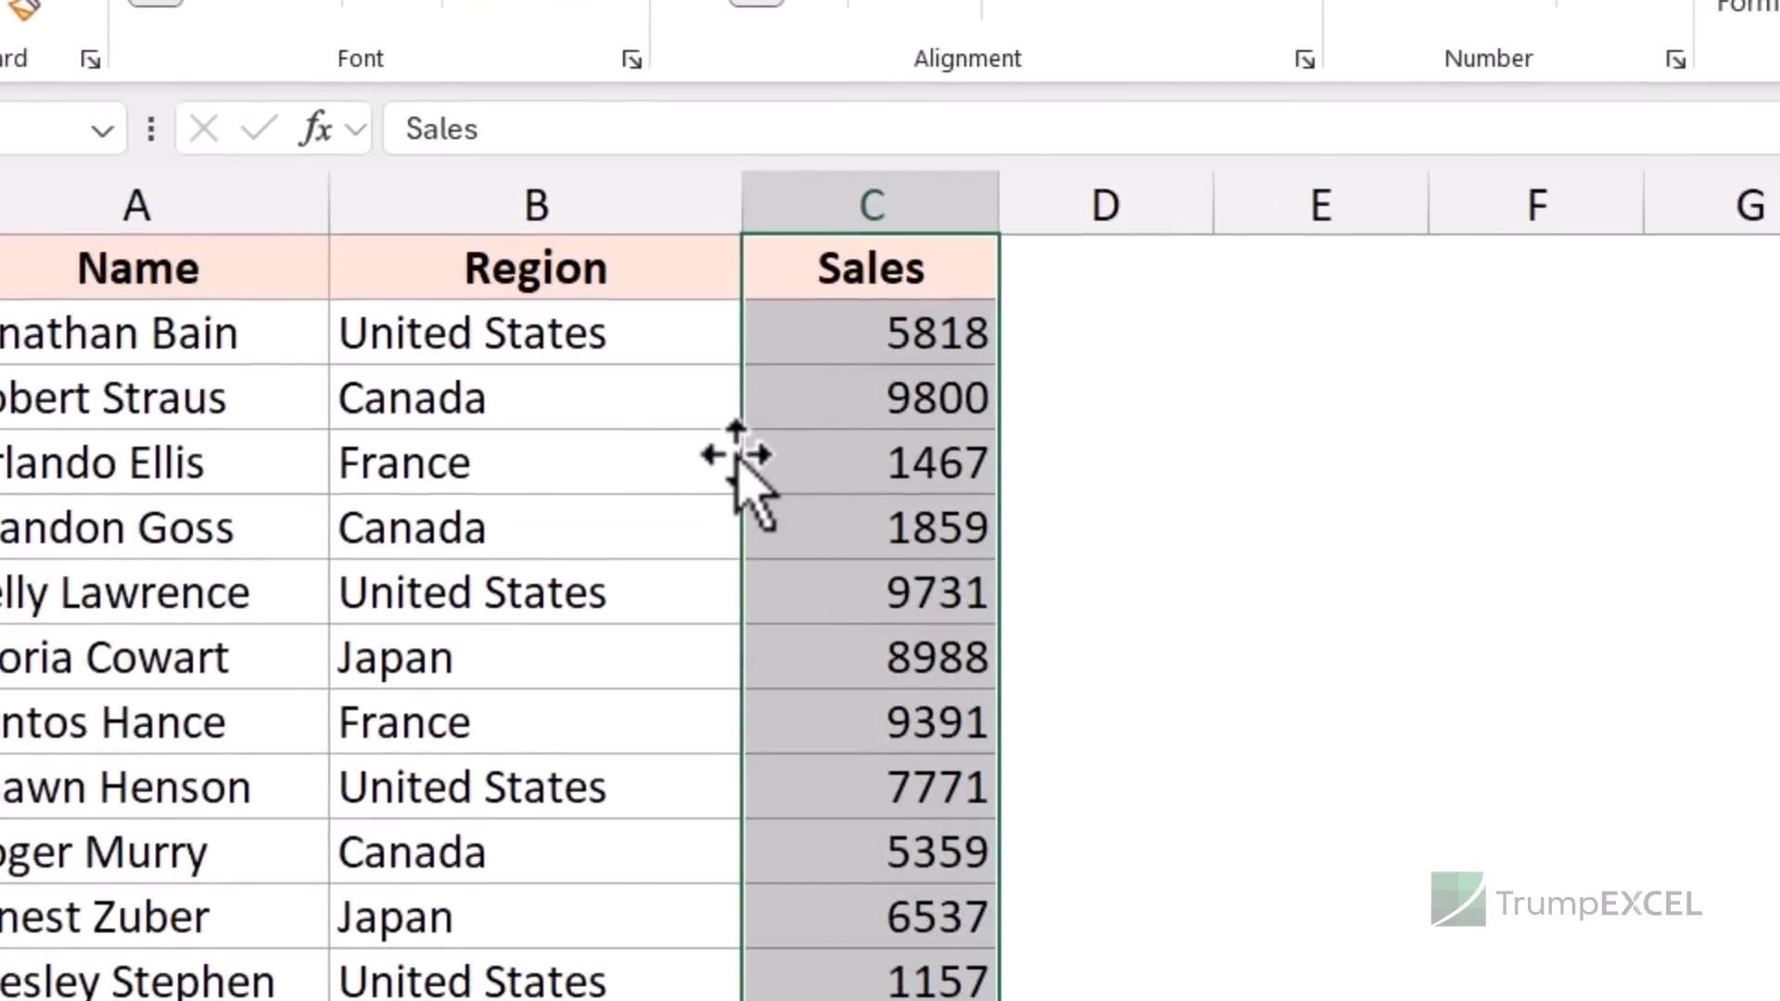
# - Shift-drag the Sales column between Name and Region, then select the row 6 record A6:C6
pyautogui.moveTo(737, 456); pyautogui.dragTo(352, 413)
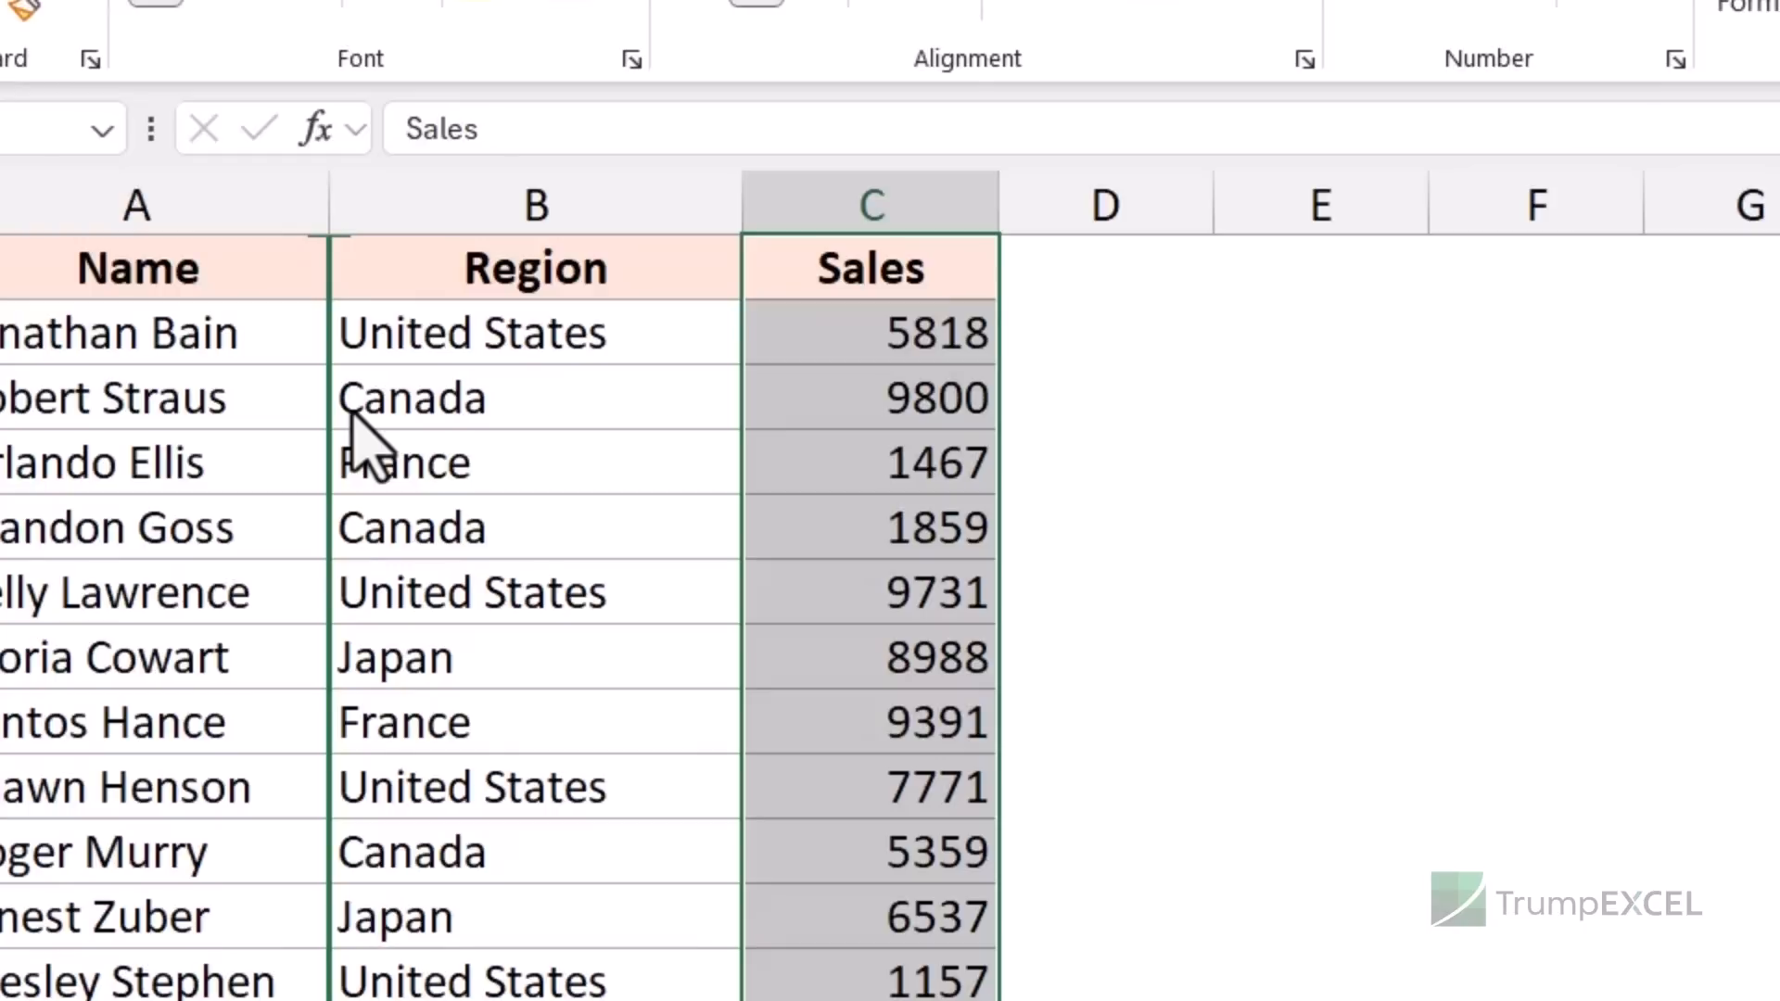
pyautogui.moveTo(353, 411); pyautogui.dragTo(353, 412)
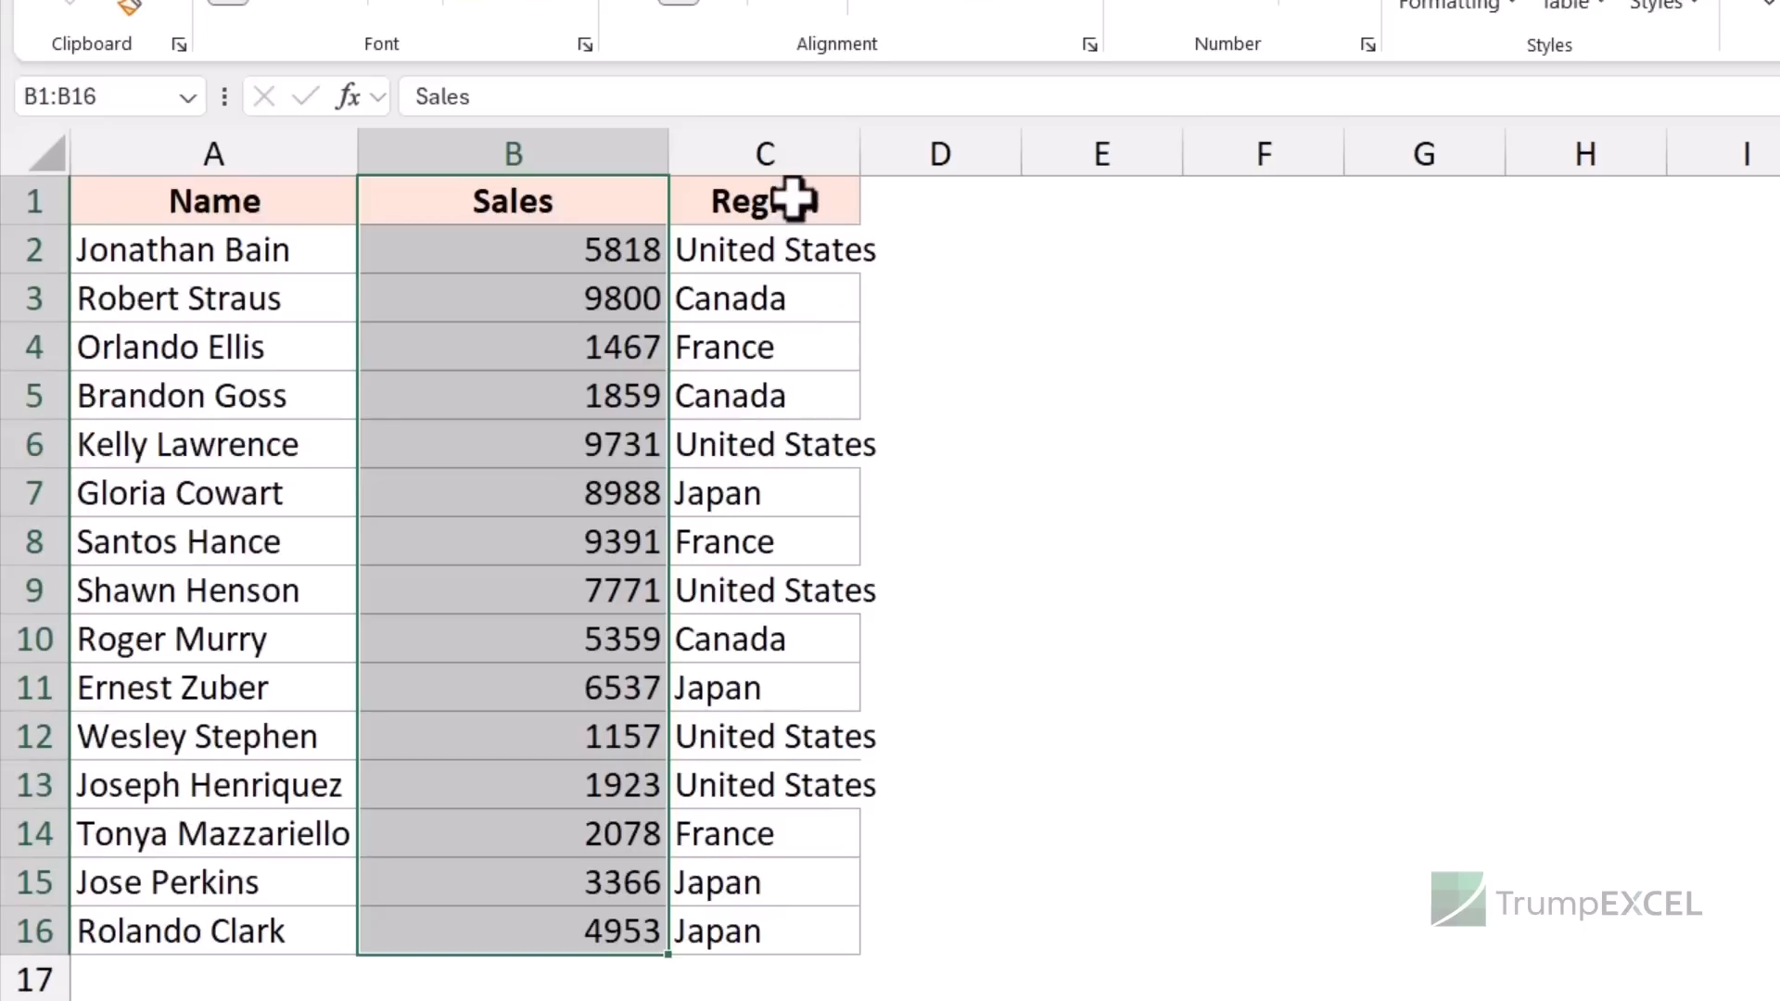
pyautogui.moveTo(793, 201); pyautogui.dragTo(783, 921)
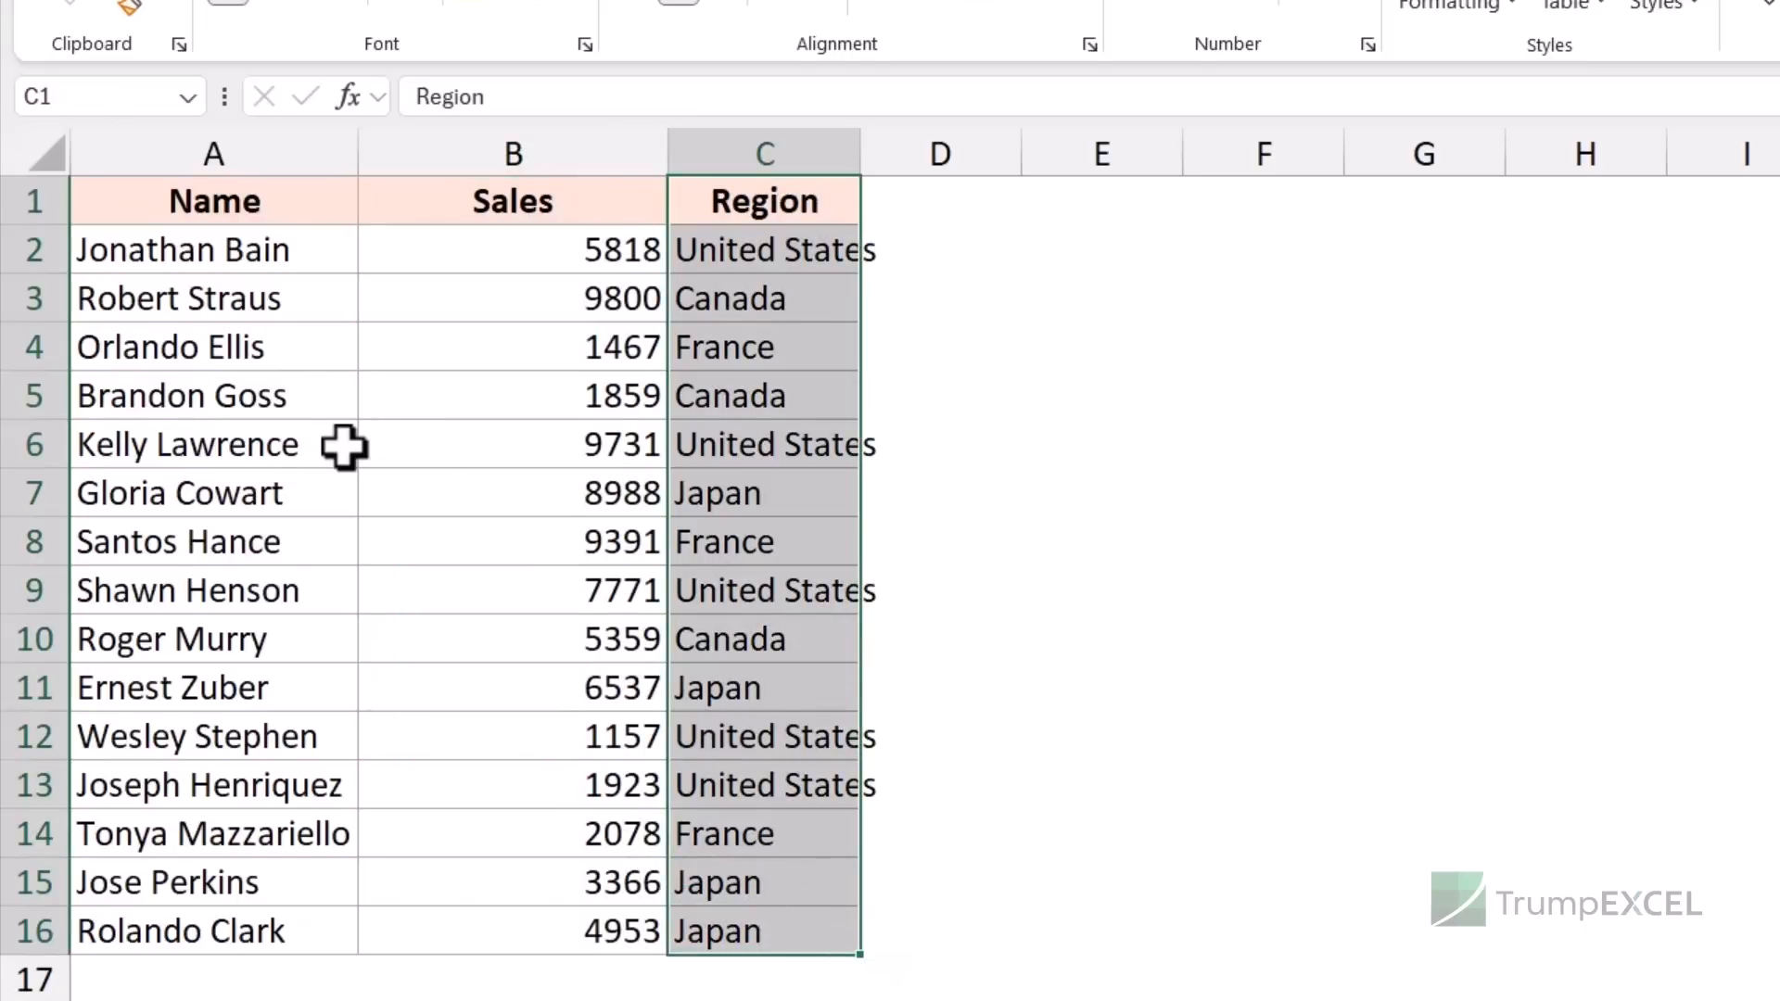
pyautogui.moveTo(254, 445); pyautogui.dragTo(771, 448)
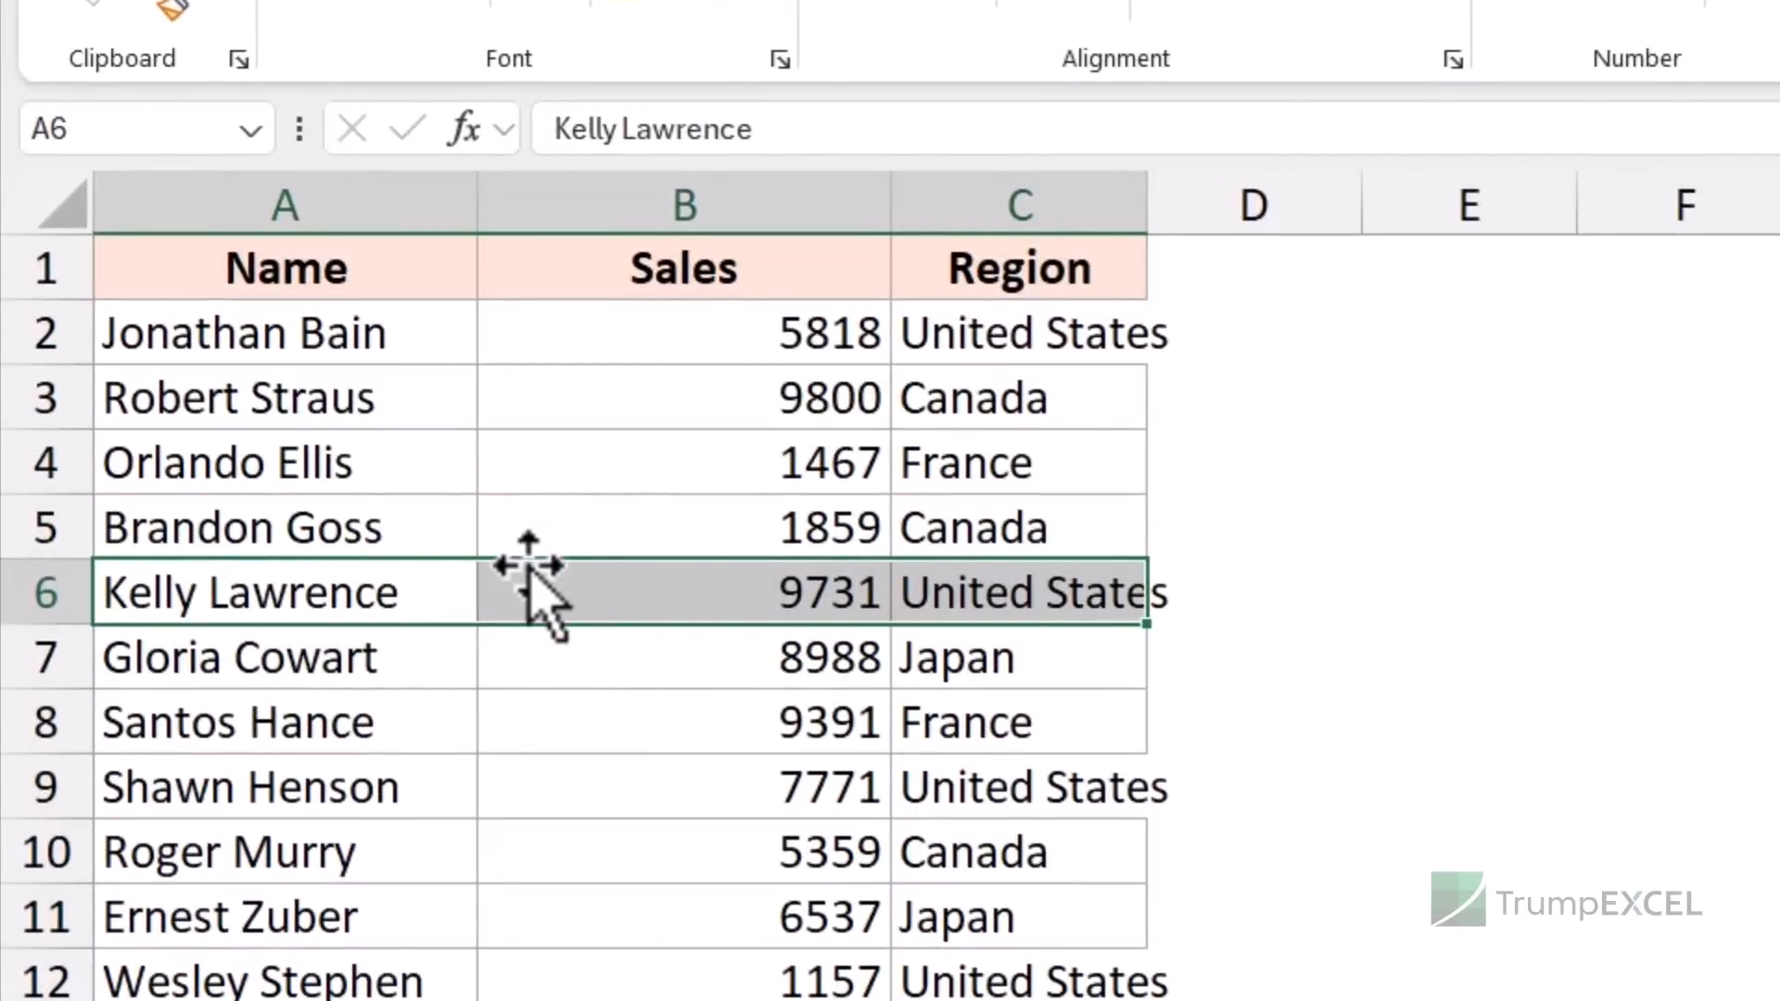
# - Shift-drag the row 6 record upward so it sits higher in the table
pyautogui.moveTo(538, 560); pyautogui.dragTo(581, 454)
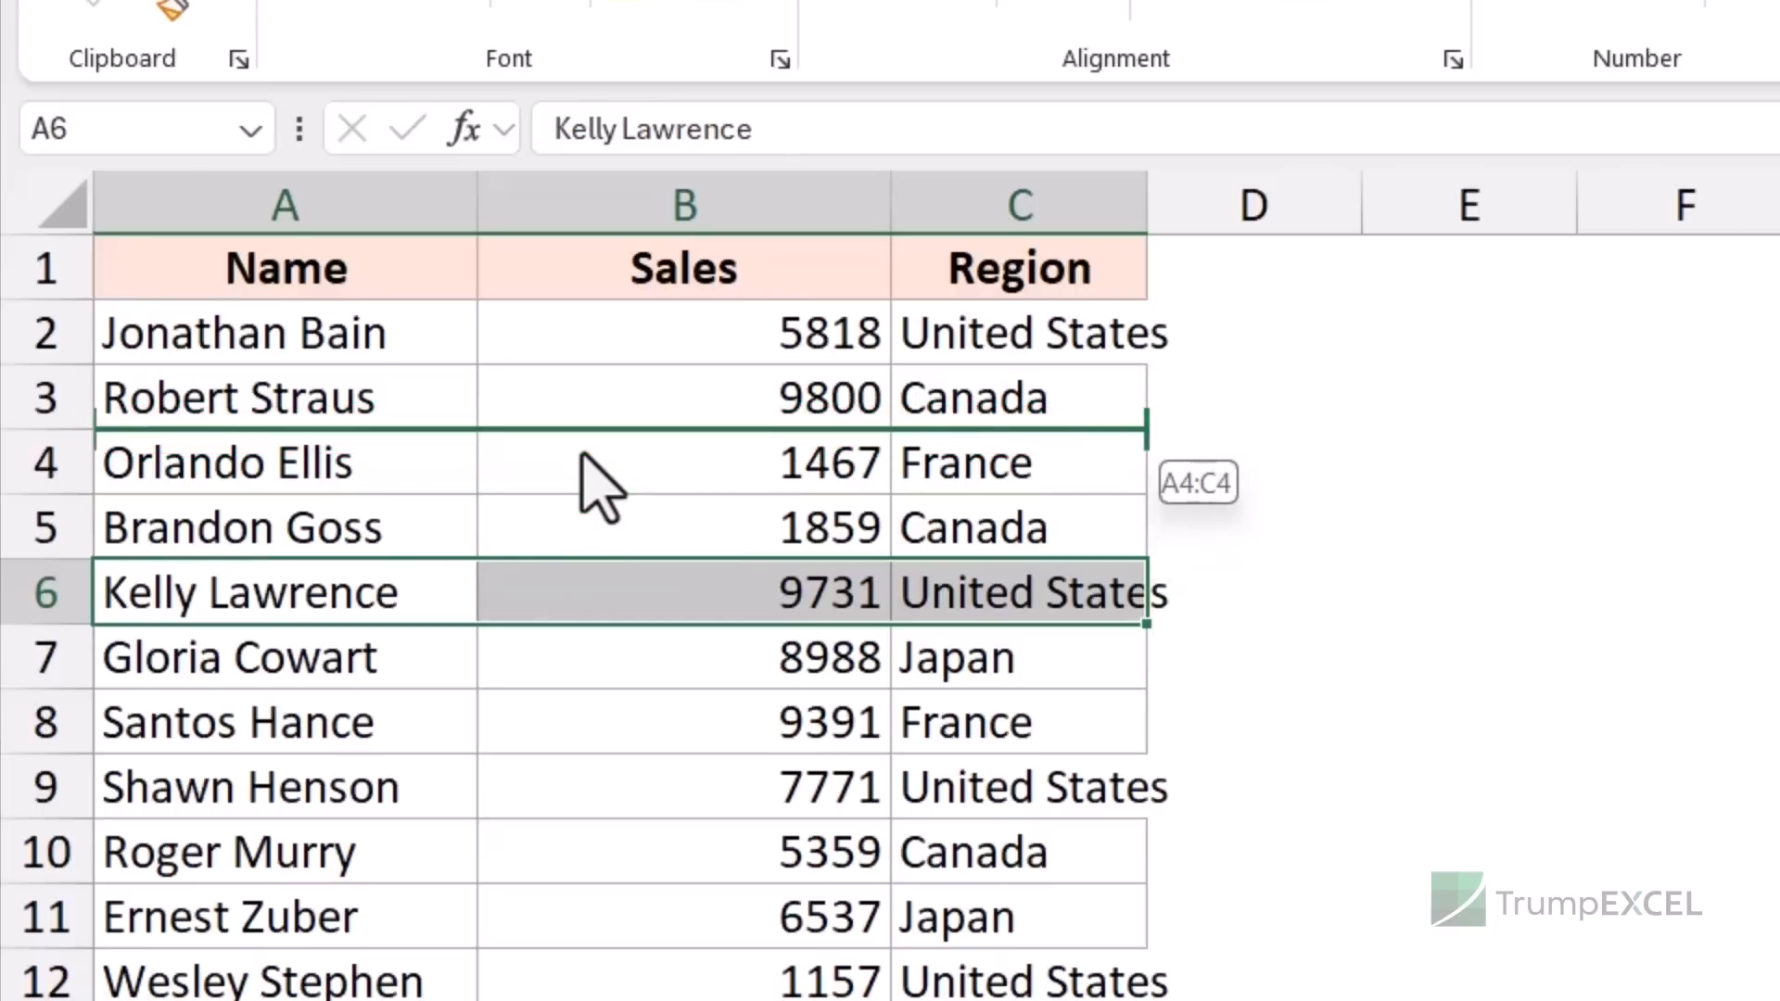
pyautogui.moveTo(581, 455); pyautogui.dragTo(386, 588)
pyautogui.moveTo(195, 592); pyautogui.dragTo(986, 588)
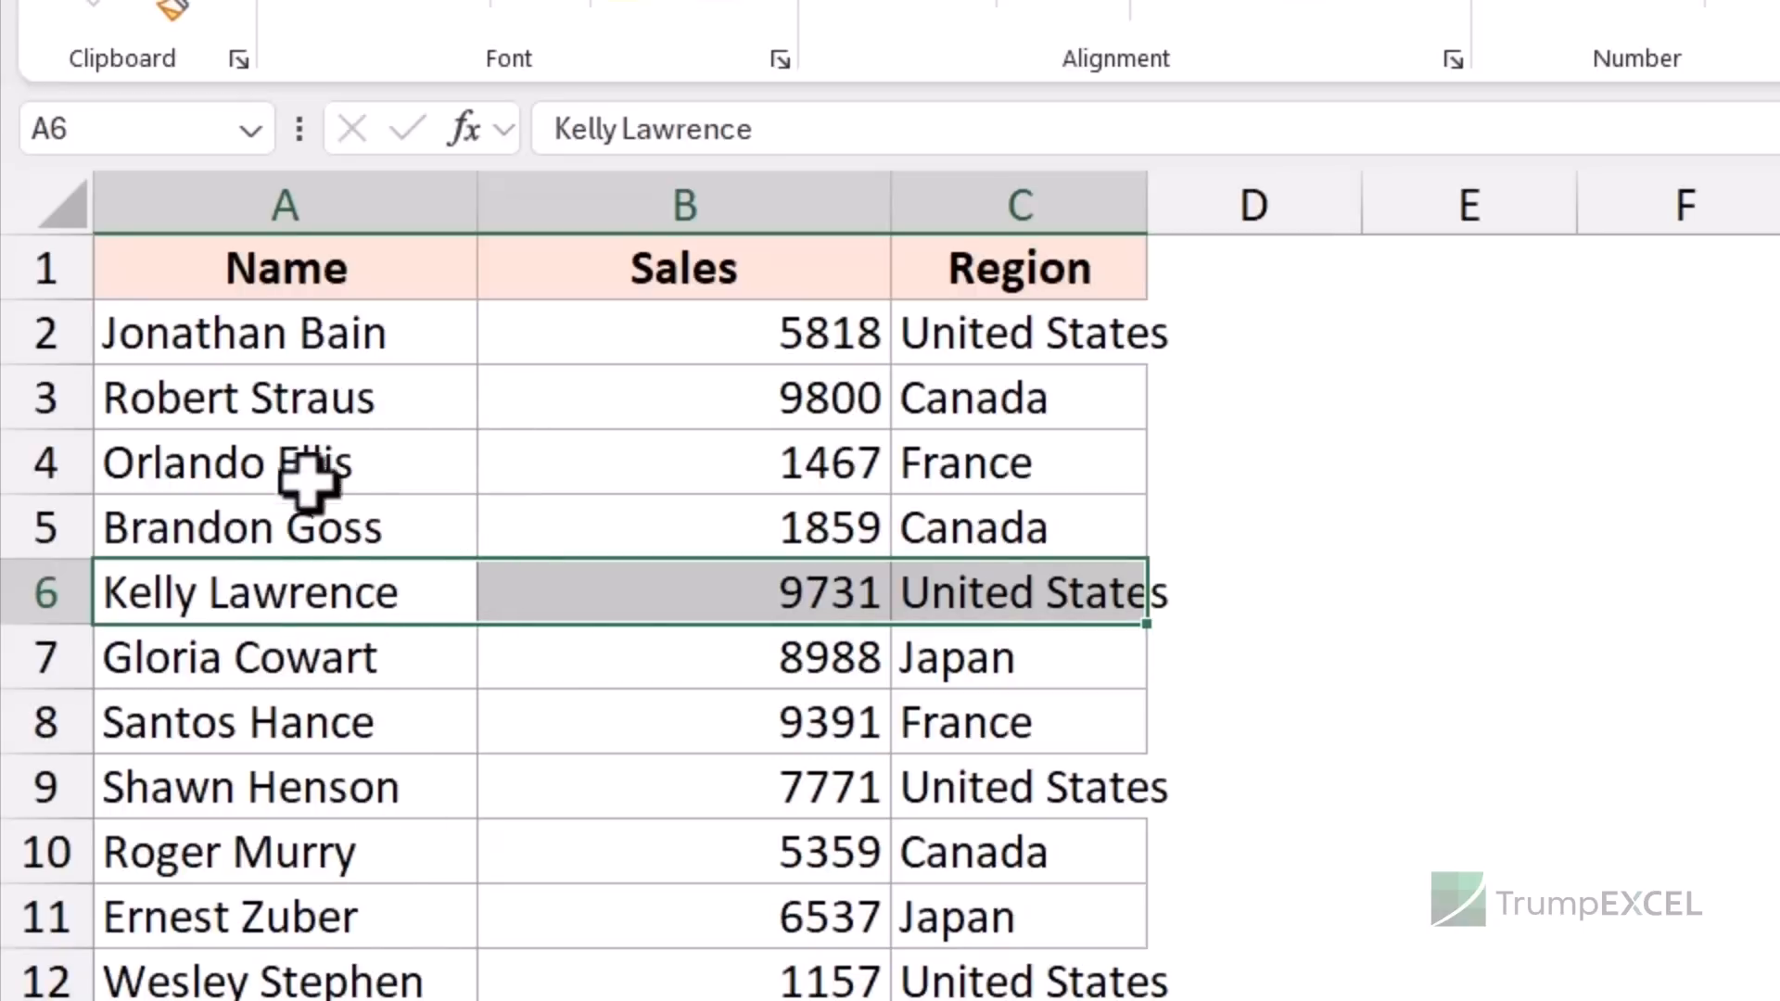
pyautogui.moveTo(468, 564); pyautogui.dragTo(459, 464)
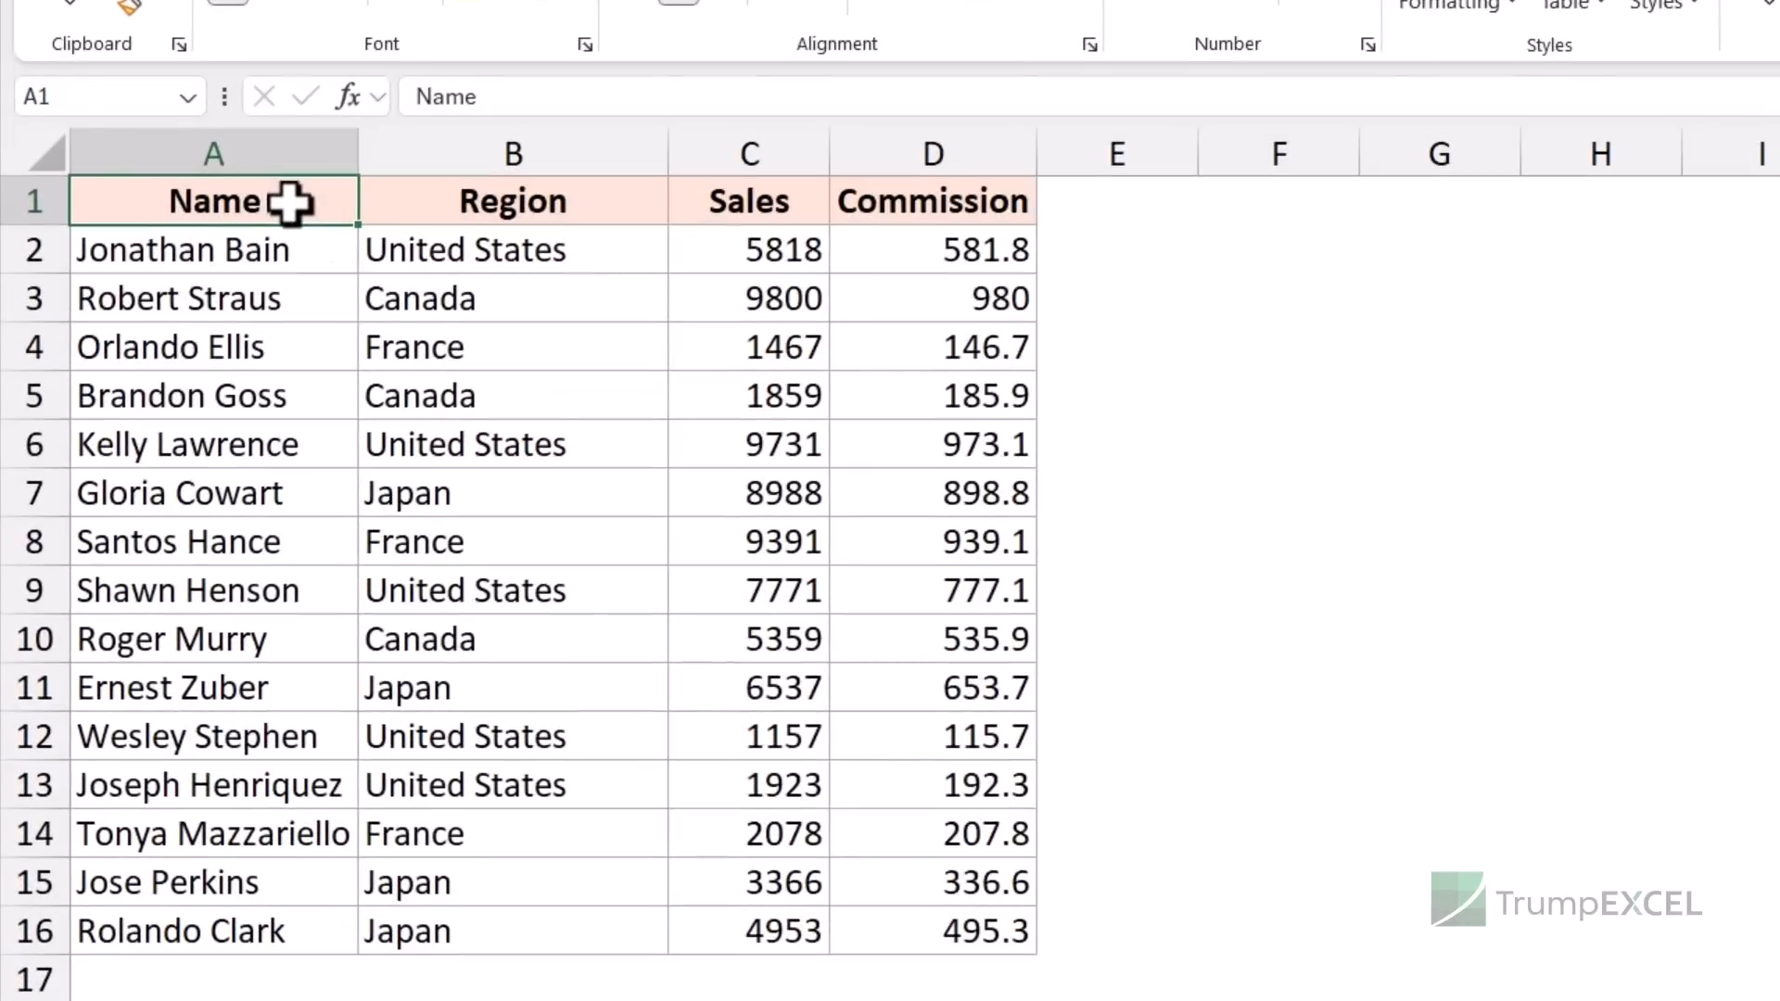
pyautogui.moveTo(291, 202); pyautogui.dragTo(979, 928)
pyautogui.hotkey('ctrl', 'c')
pyautogui.click(1391, 197)
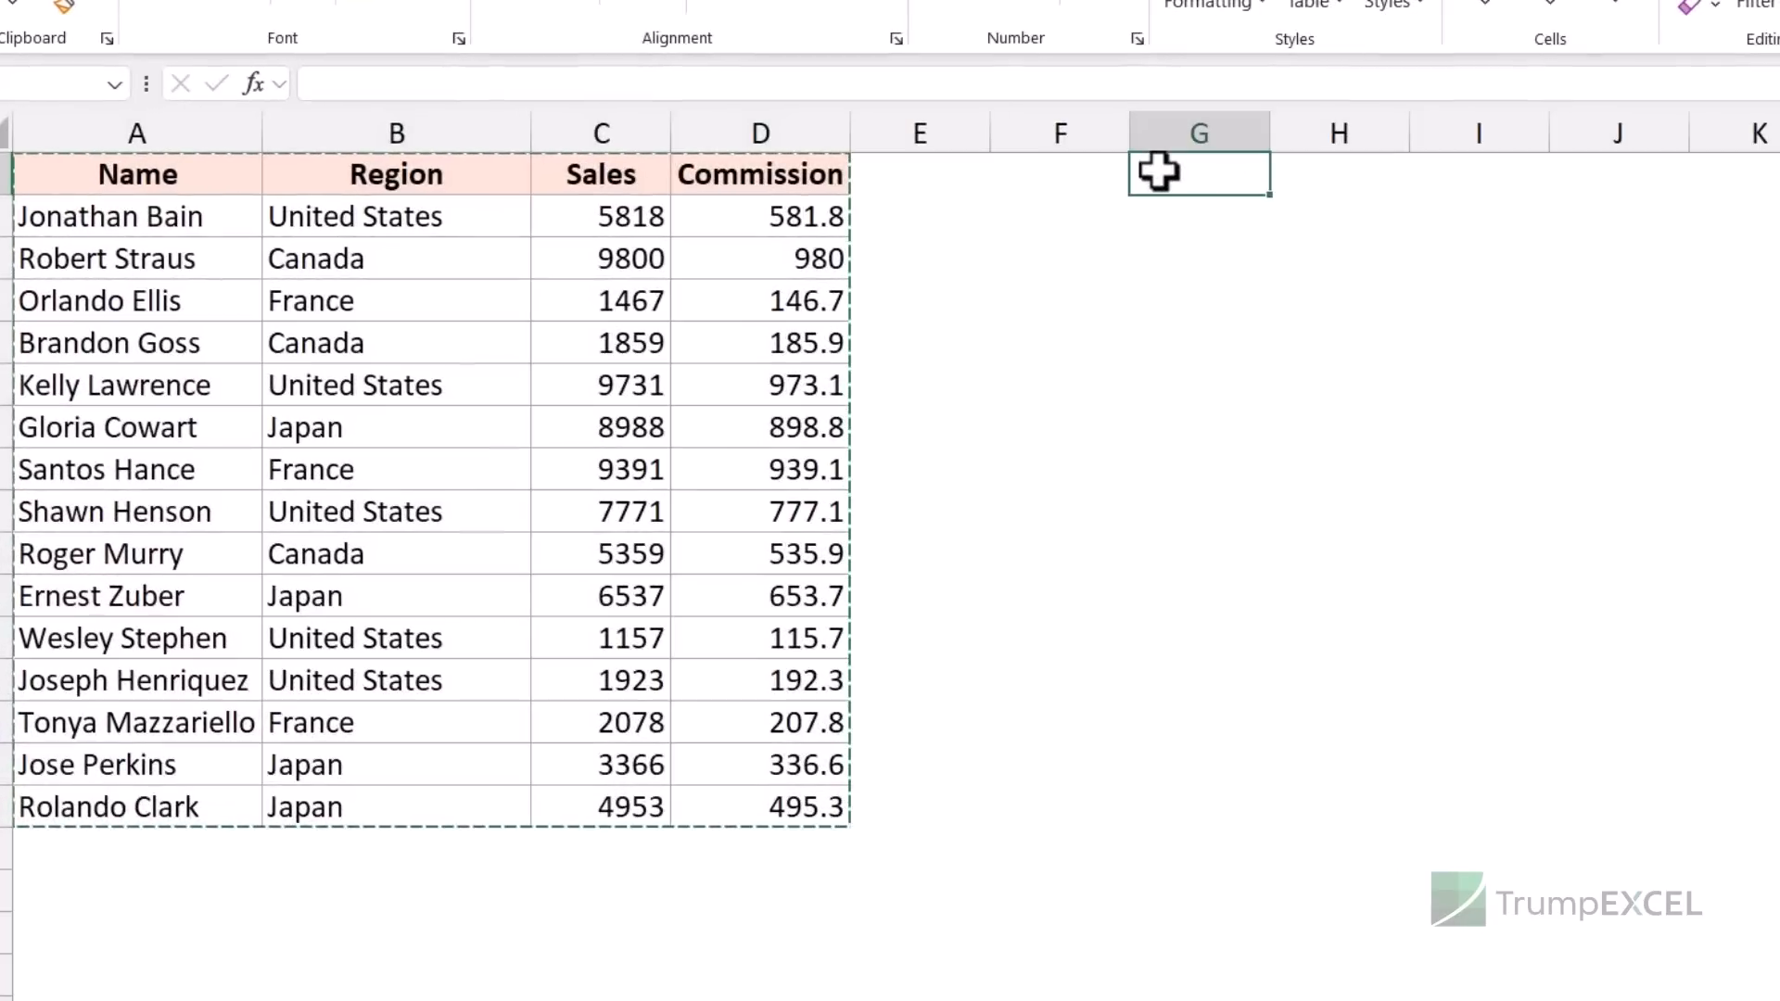
pyautogui.hotkey('ctrl', 'v')
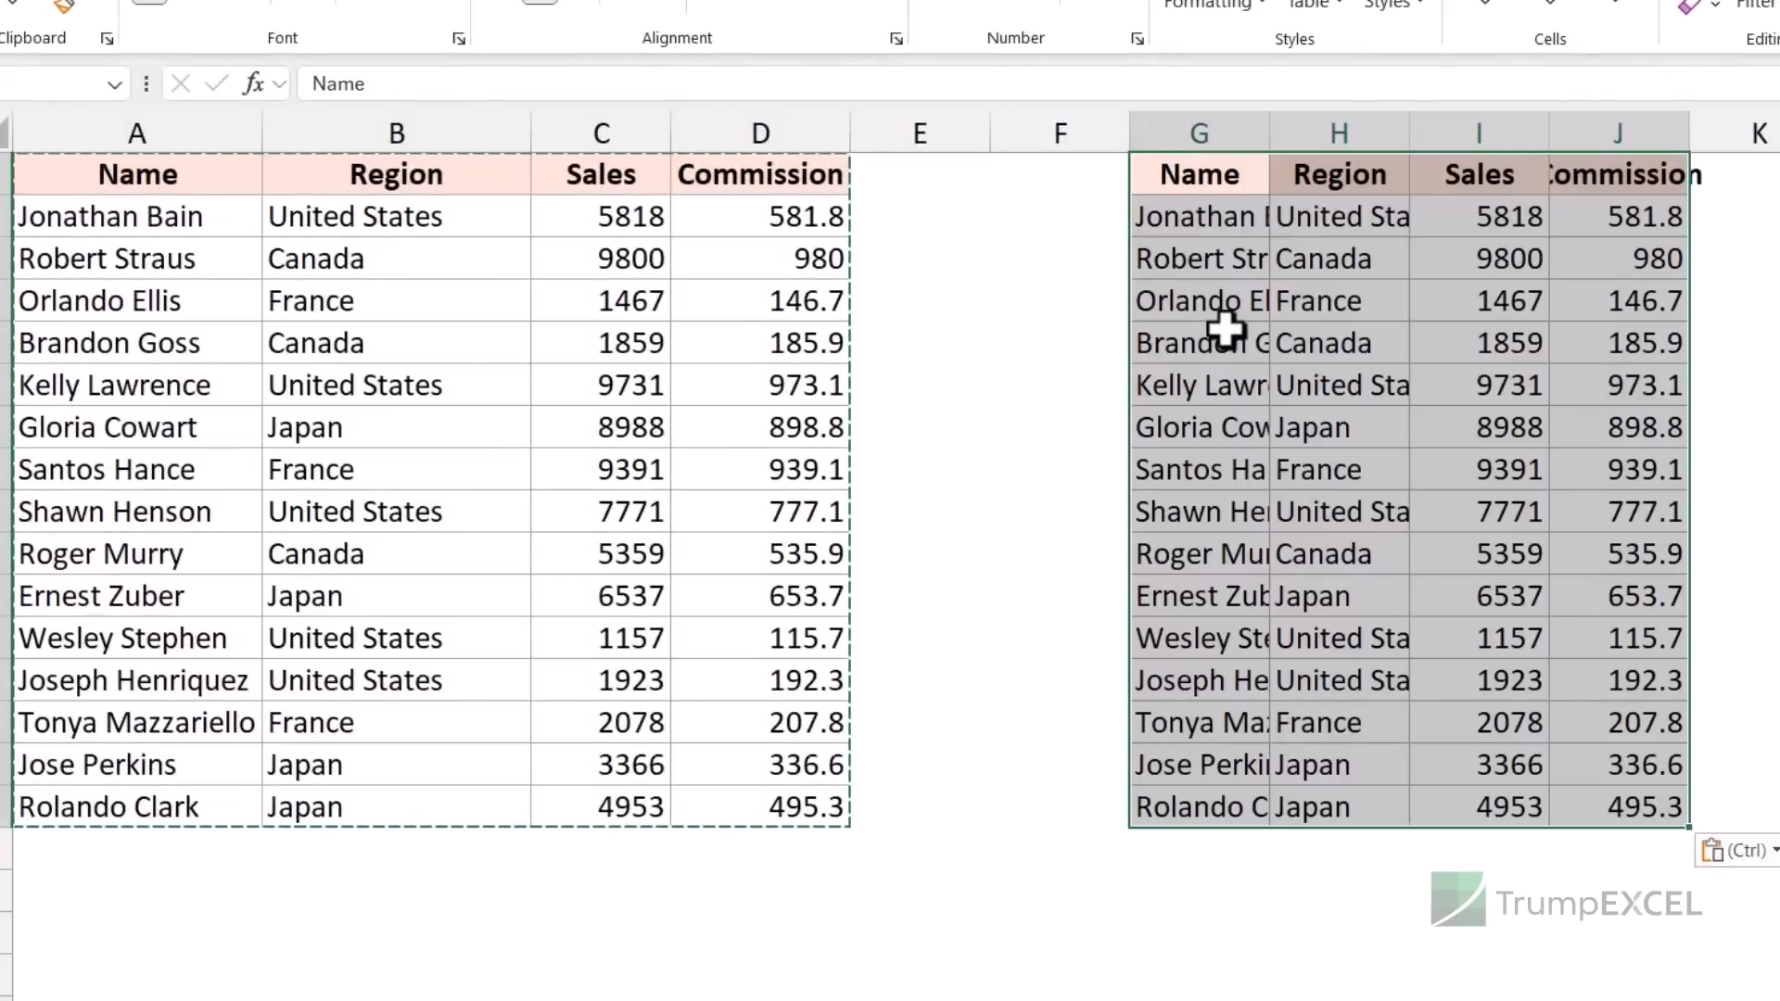
pyautogui.press('Delete')
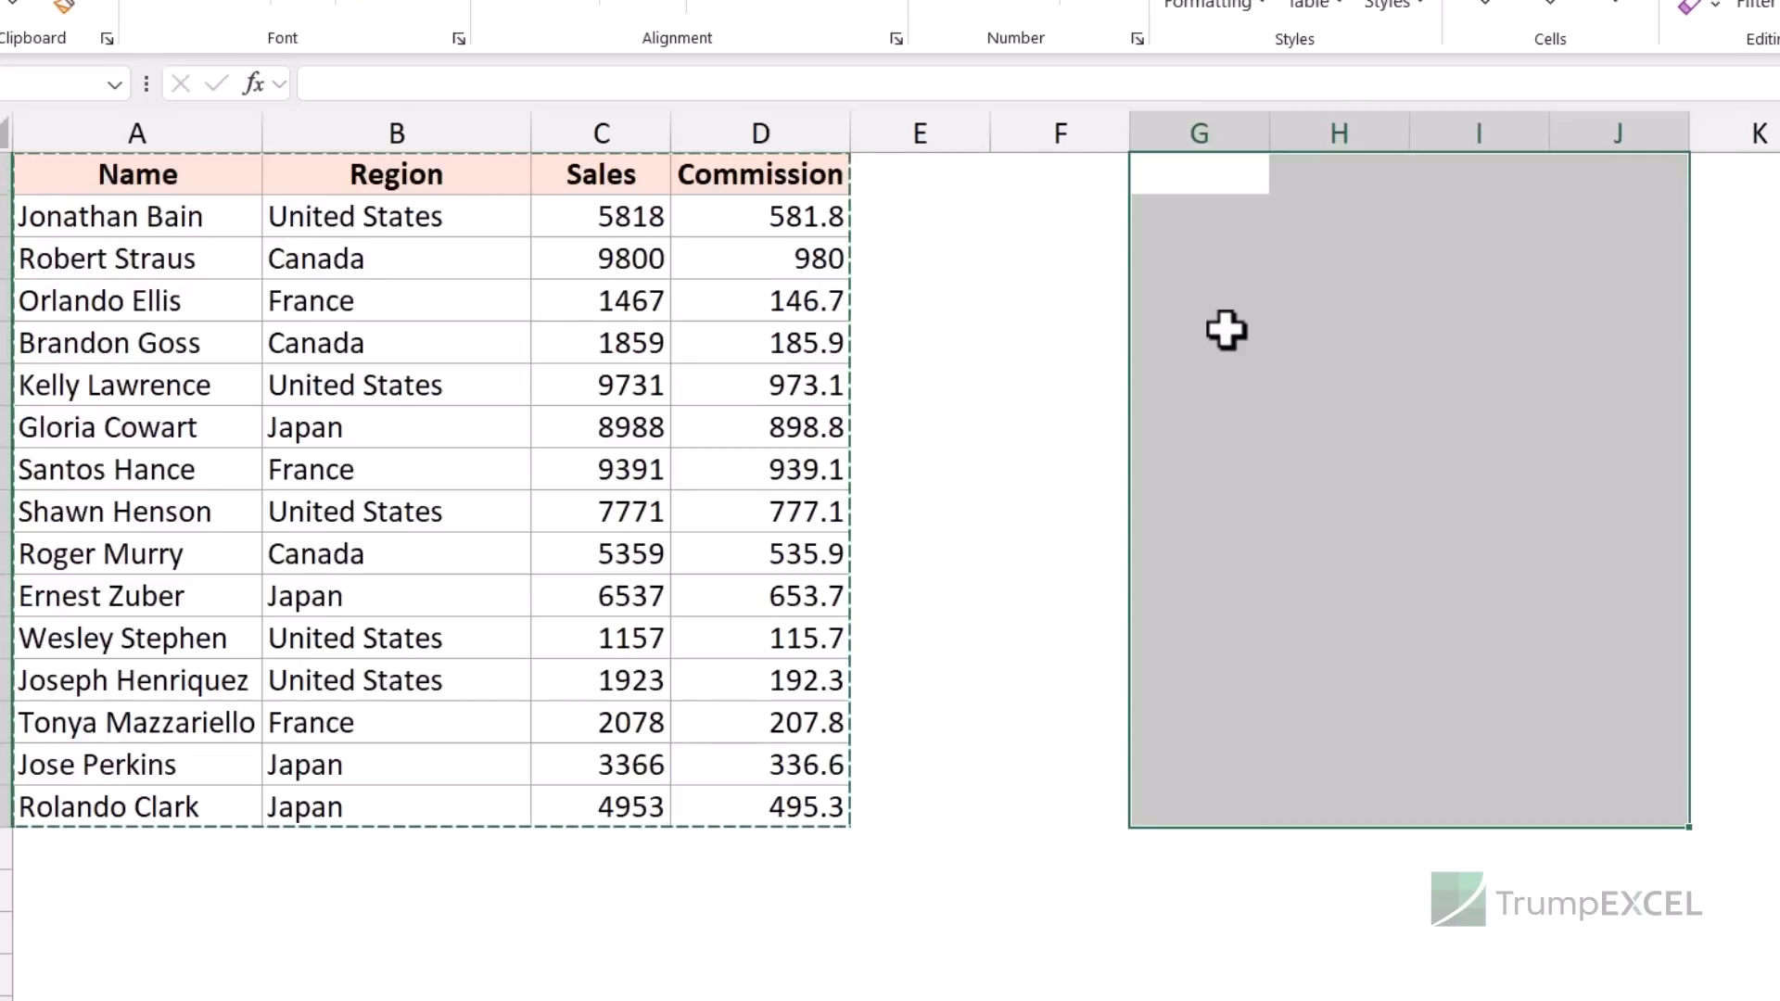
pyautogui.moveTo(213, 176); pyautogui.dragTo(751, 793)
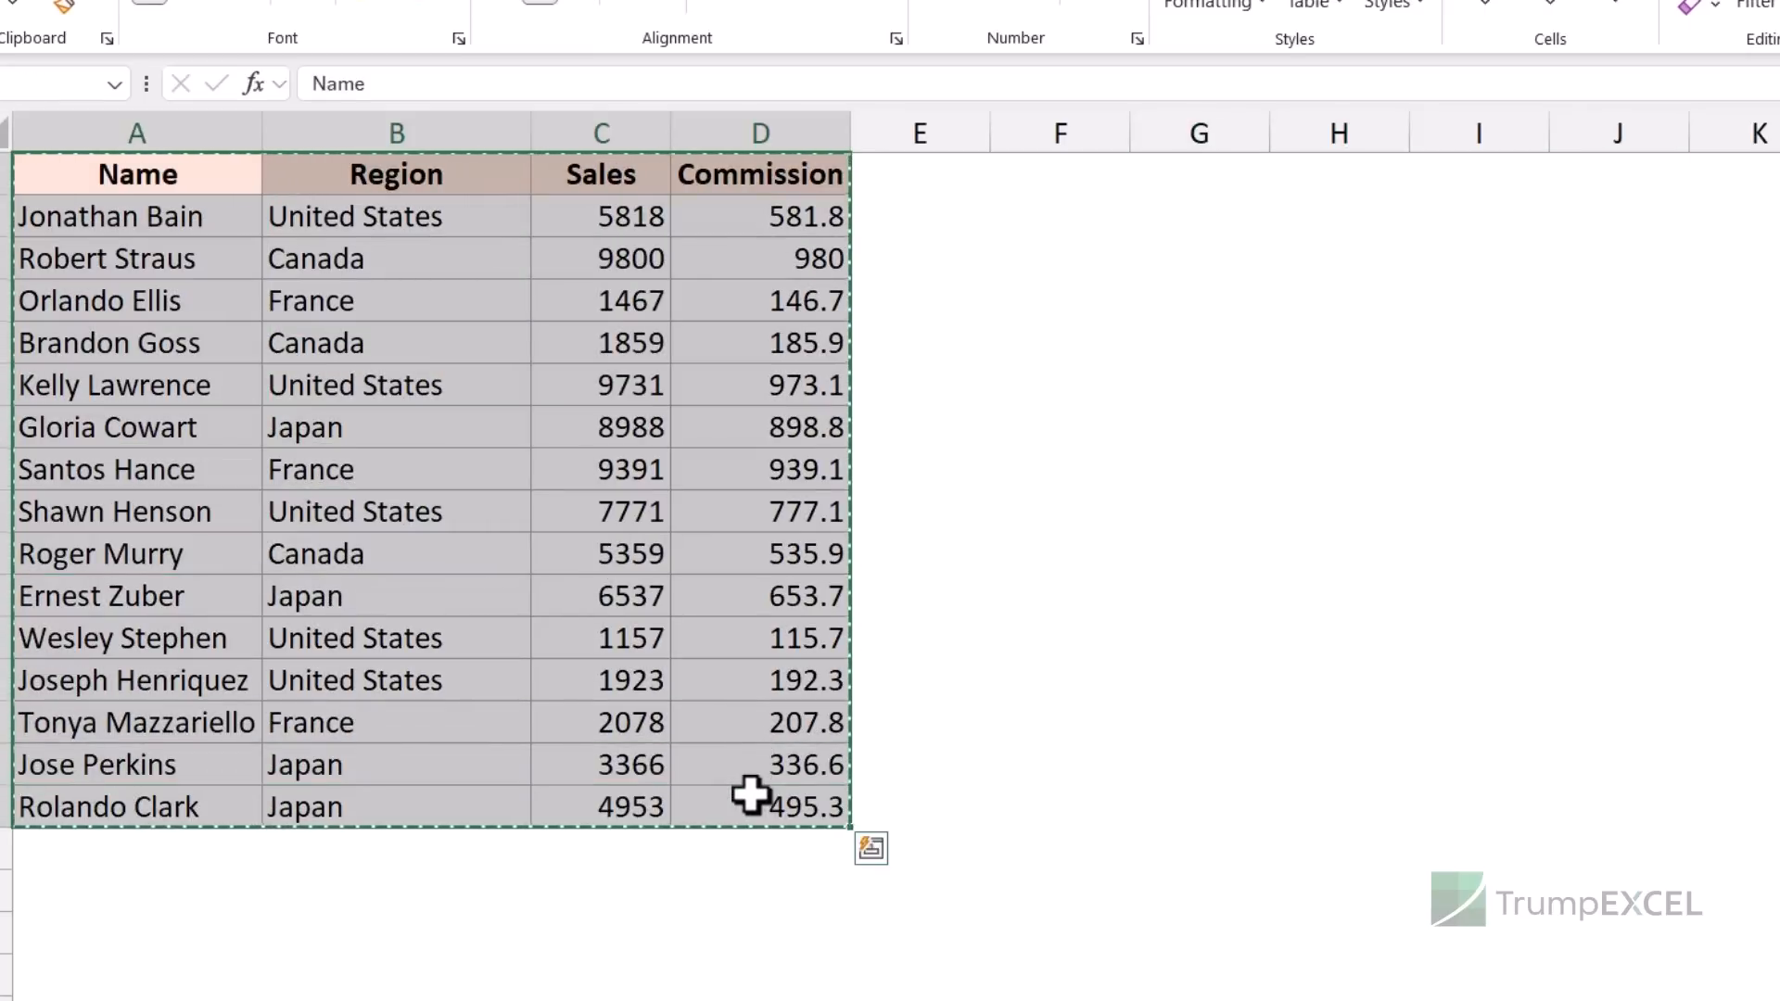
pyautogui.click(1200, 181)
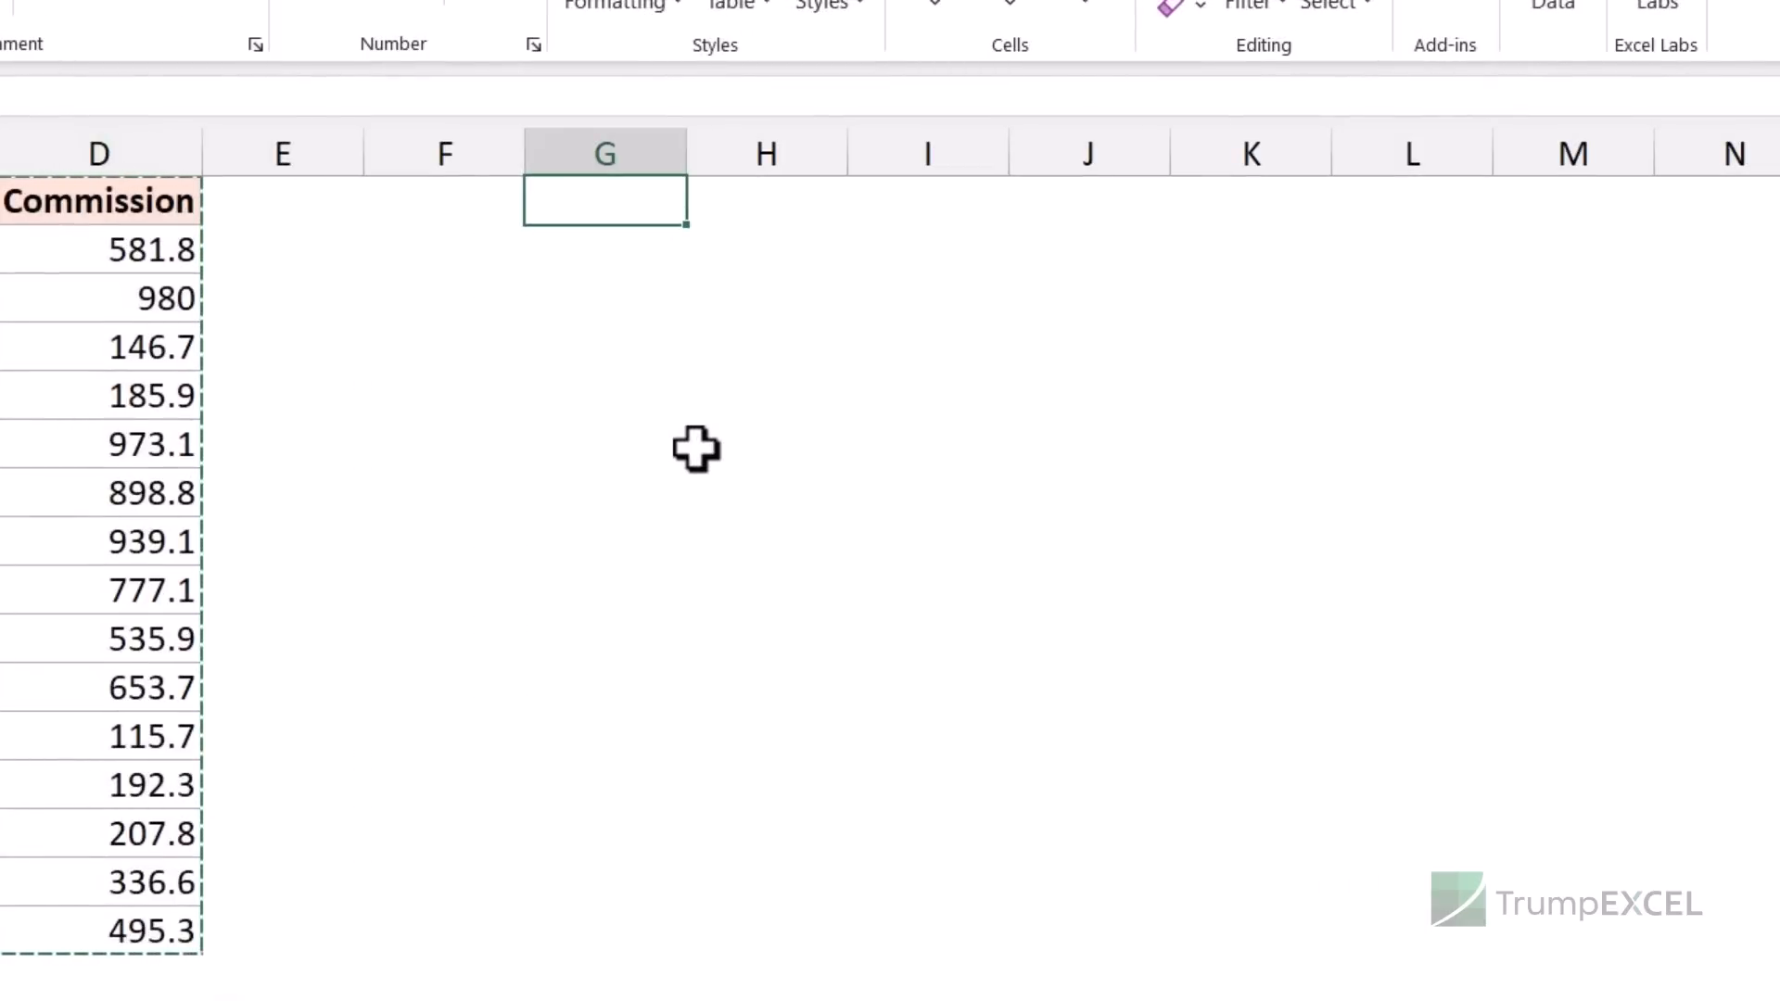
pyautogui.hotkey('ctrl', 'shift', 'v')
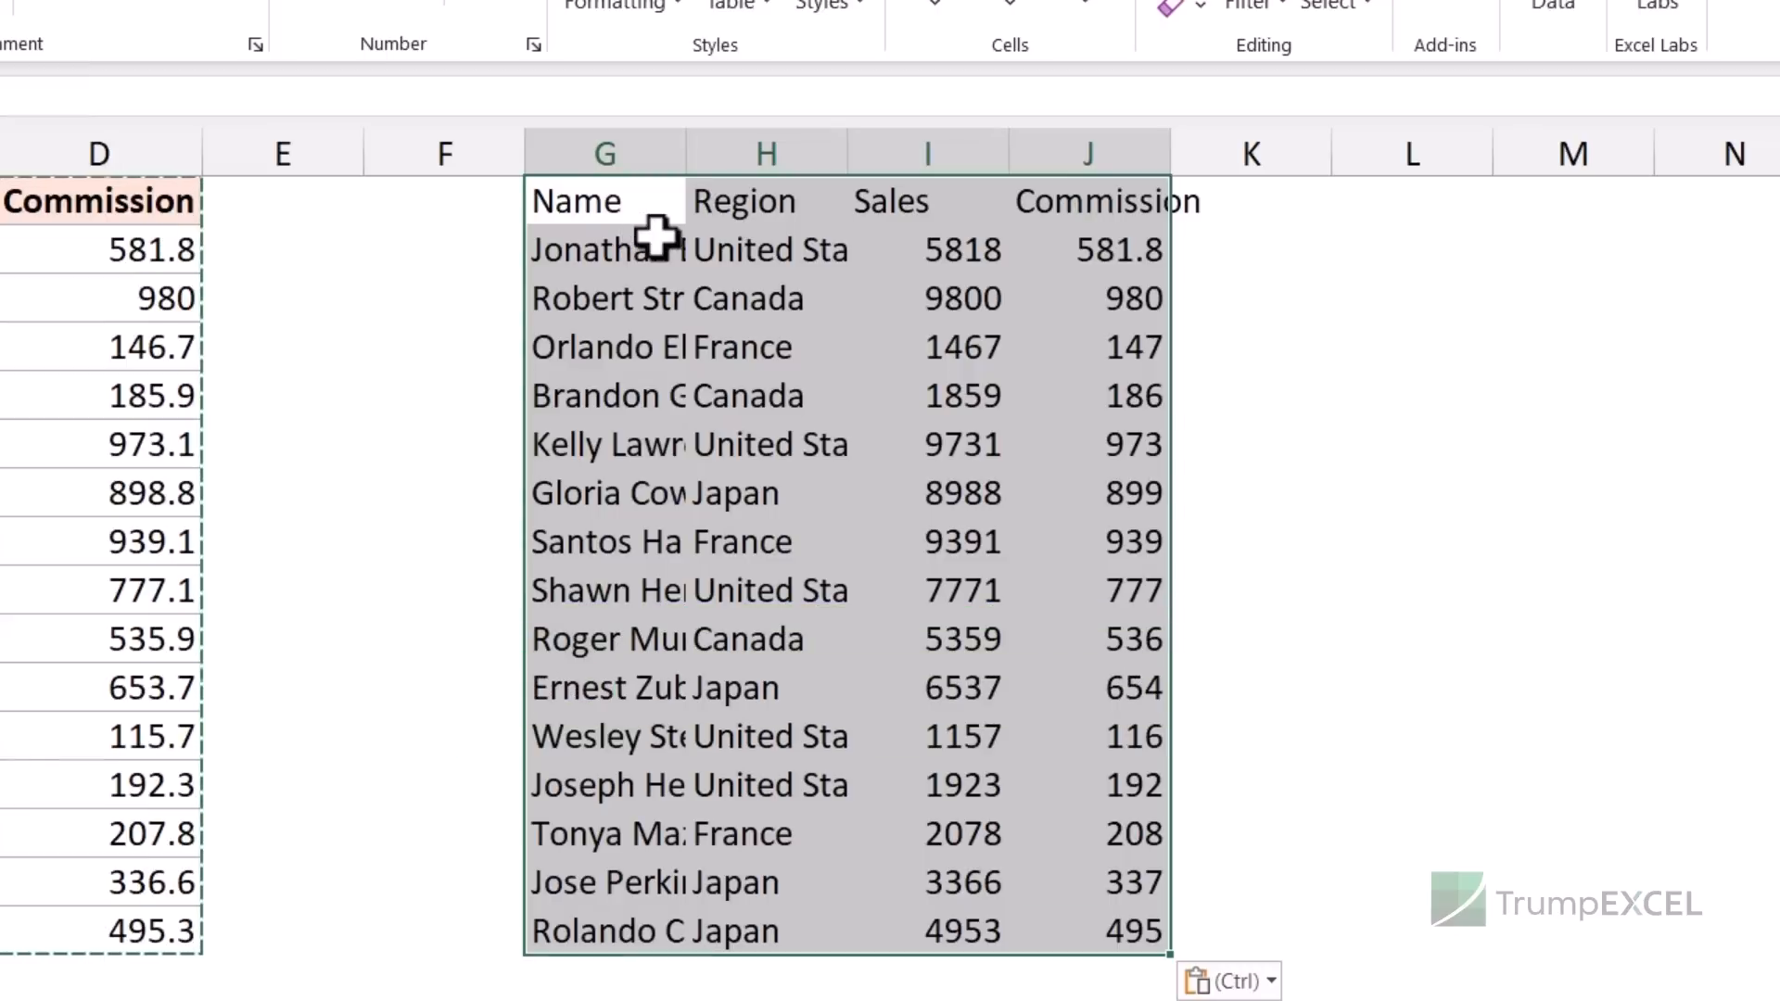
pyautogui.press('Delete')
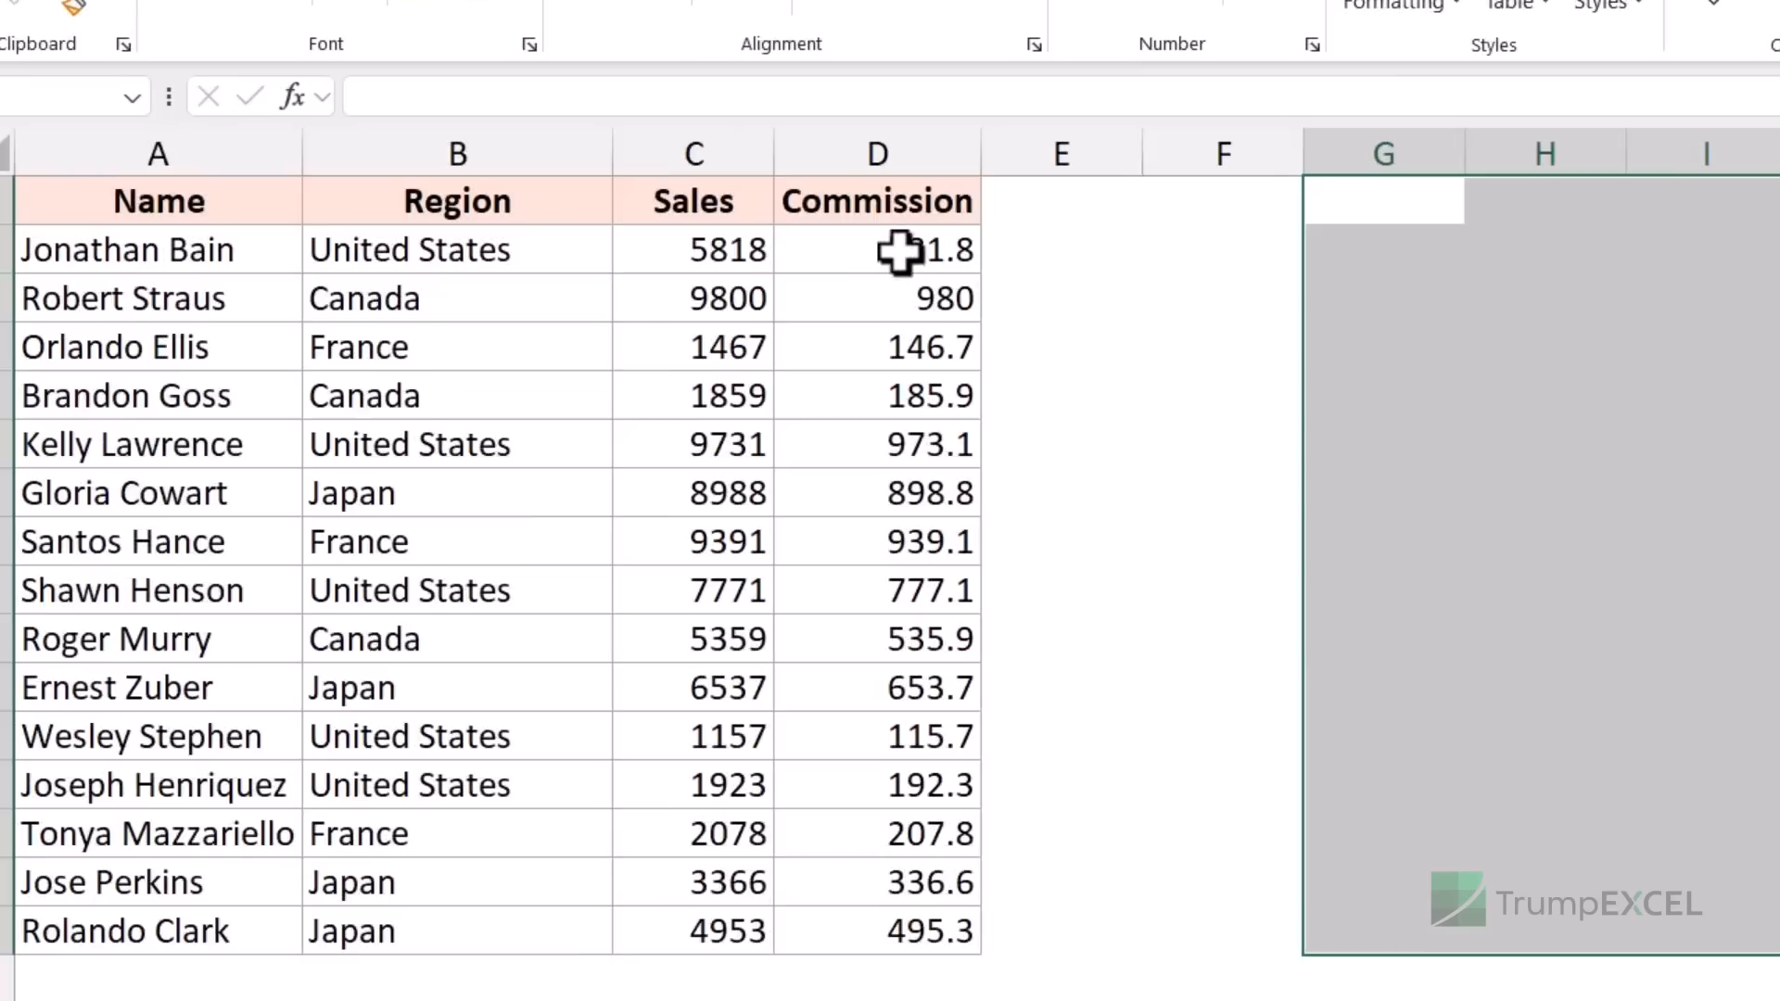
pyautogui.click(885, 250)
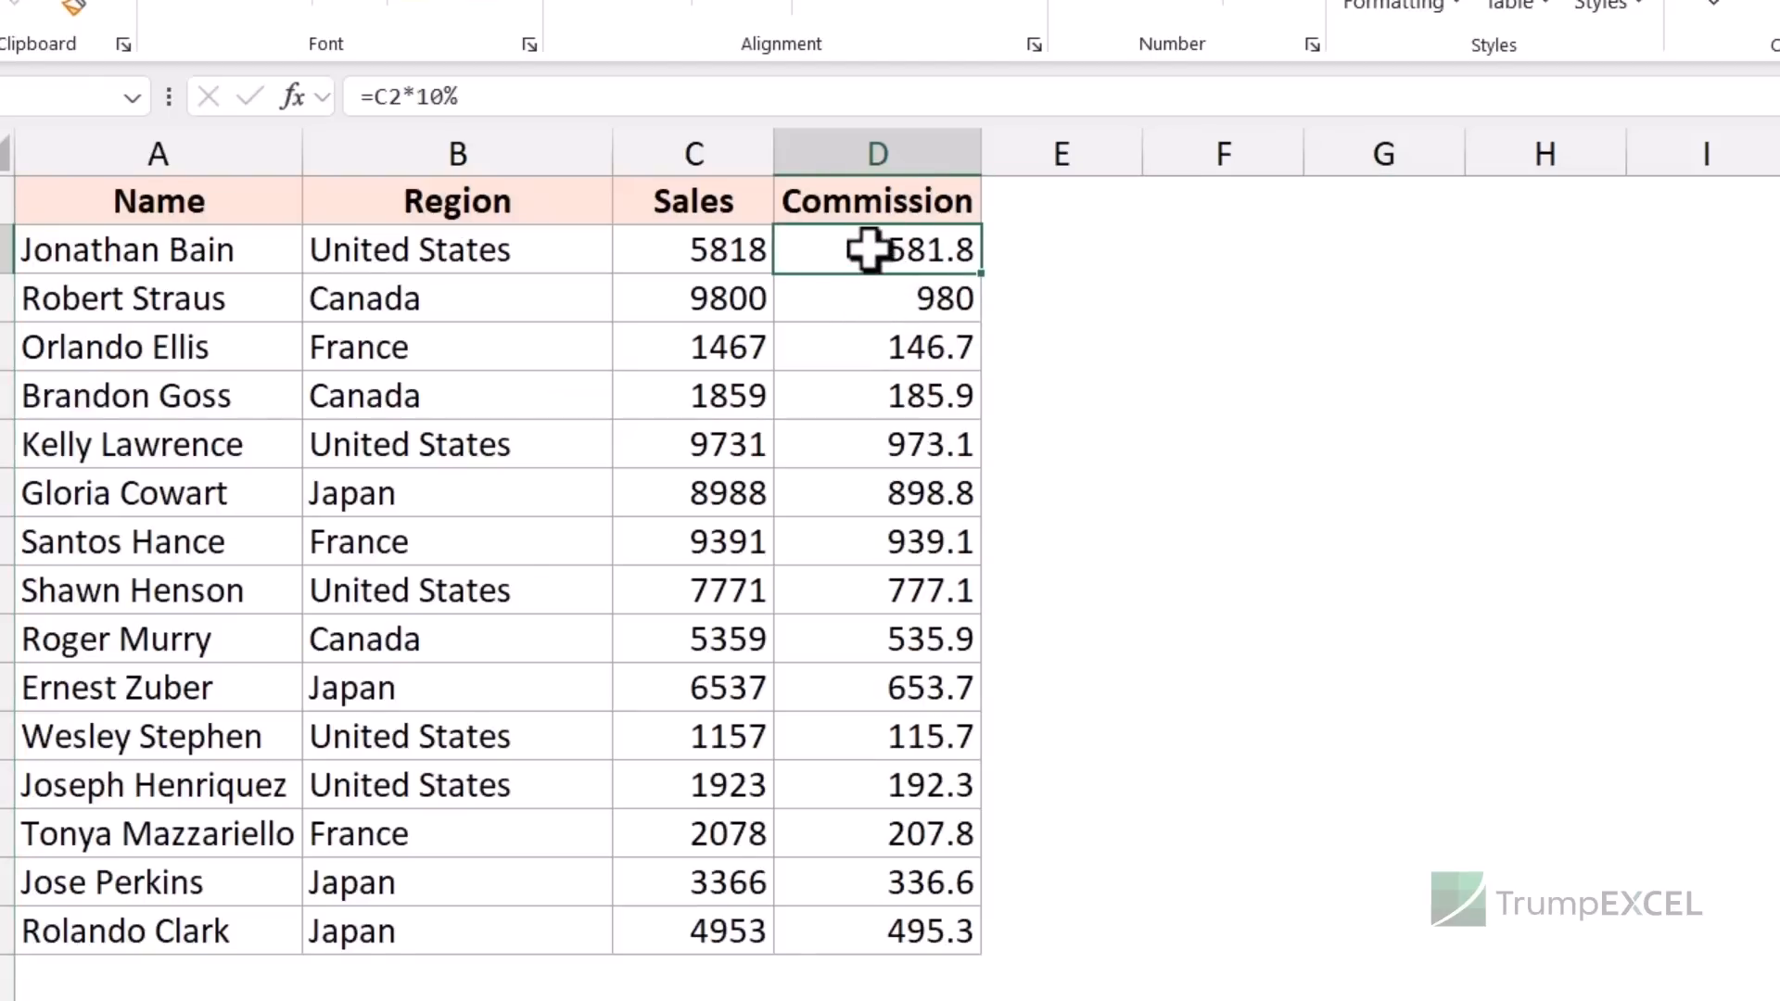
# - Copy Commission D2:D16 and paste it back as values, confirming D2 now holds 581.8
pyautogui.moveTo(869, 250); pyautogui.dragTo(866, 913)
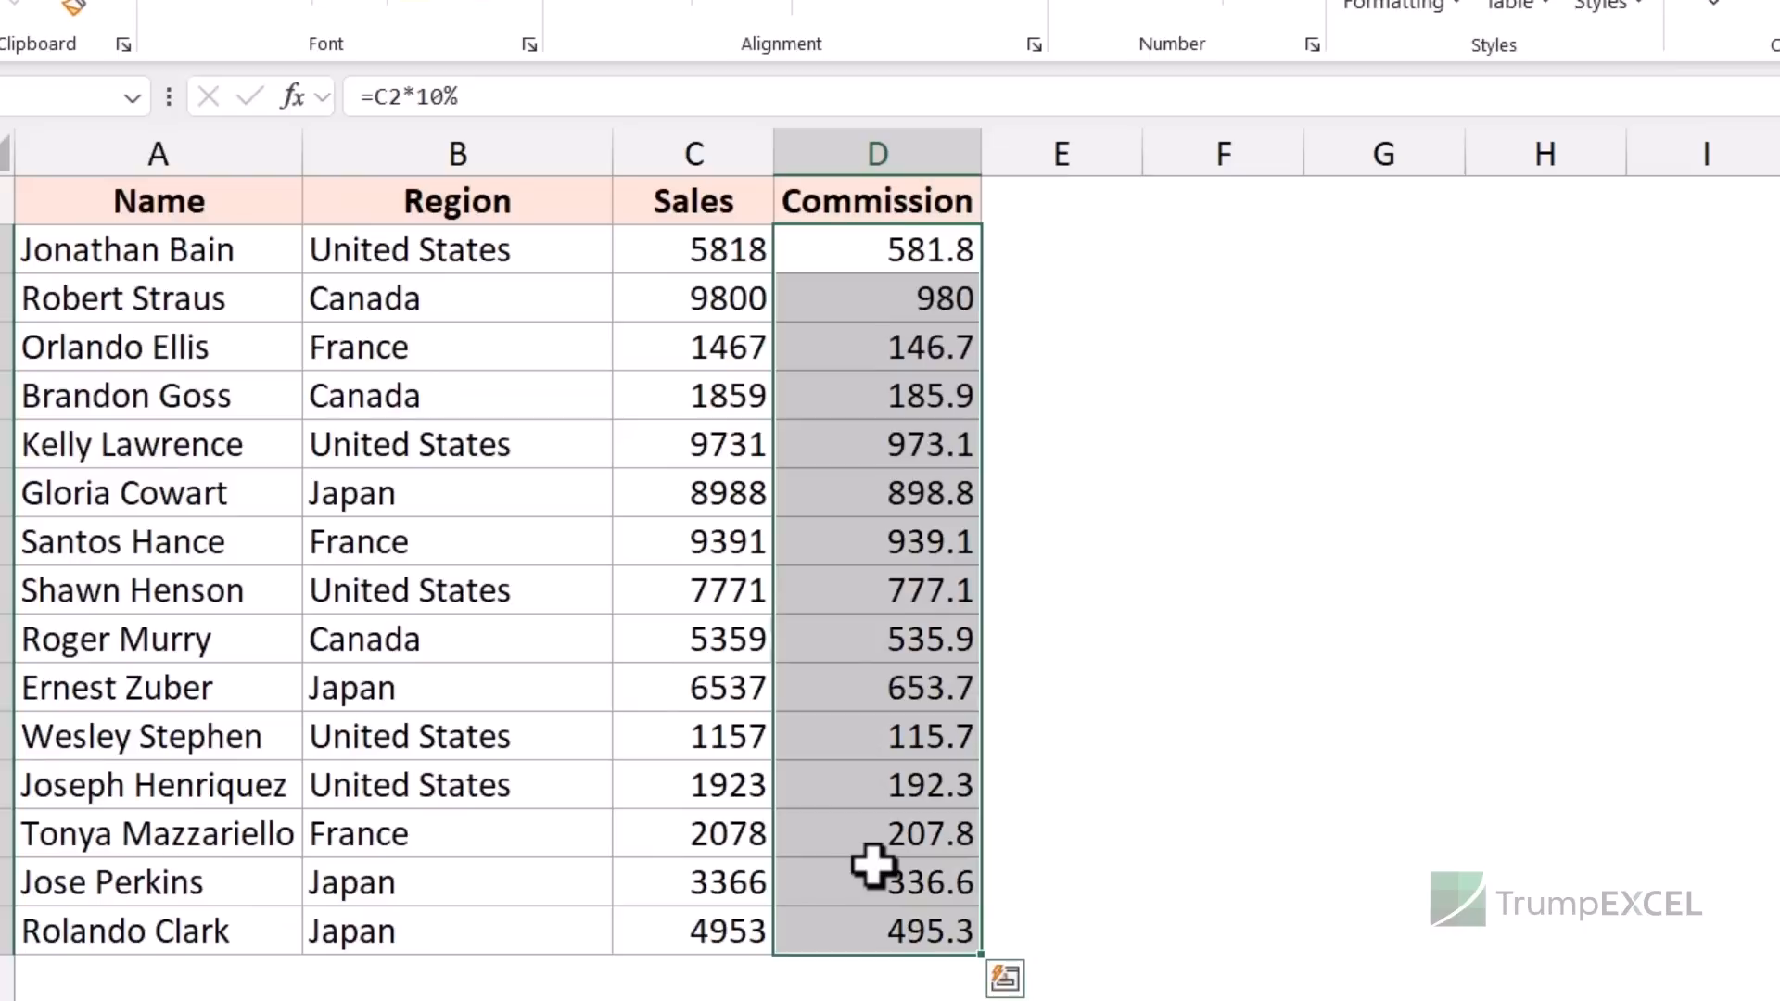
pyautogui.hotkey('ctrl', 'c')
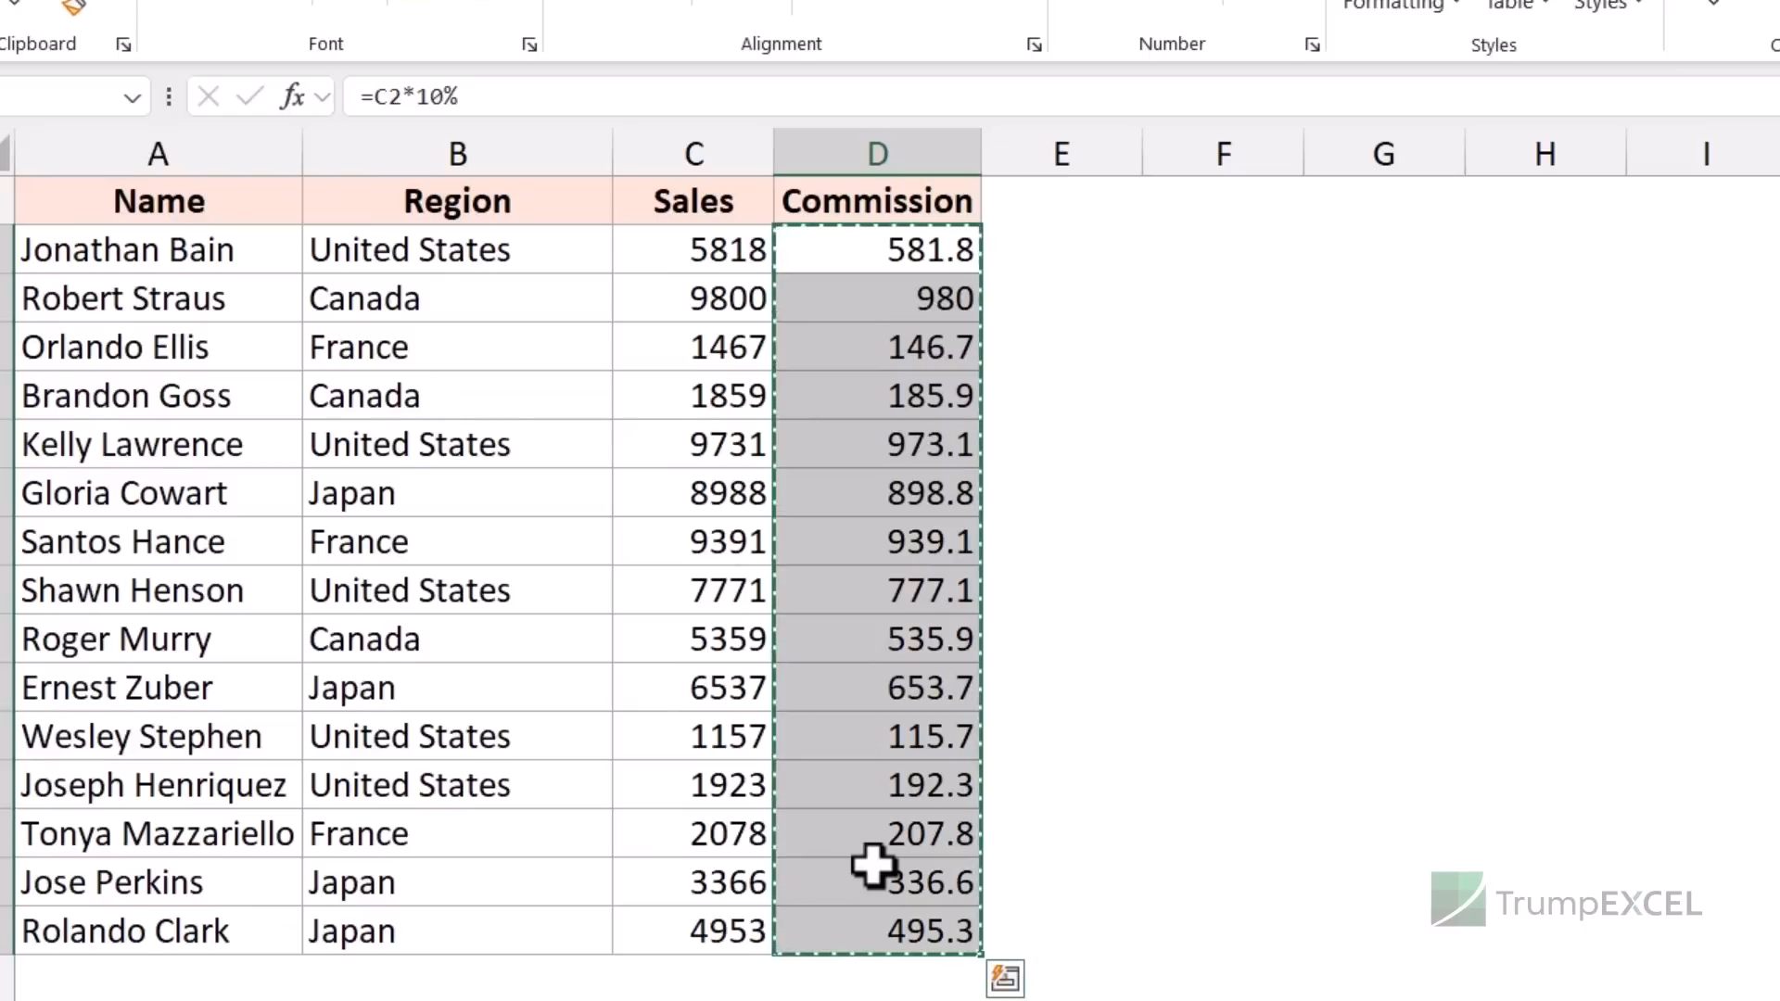
pyautogui.hotkey('ctrl', 'shift', 'v')
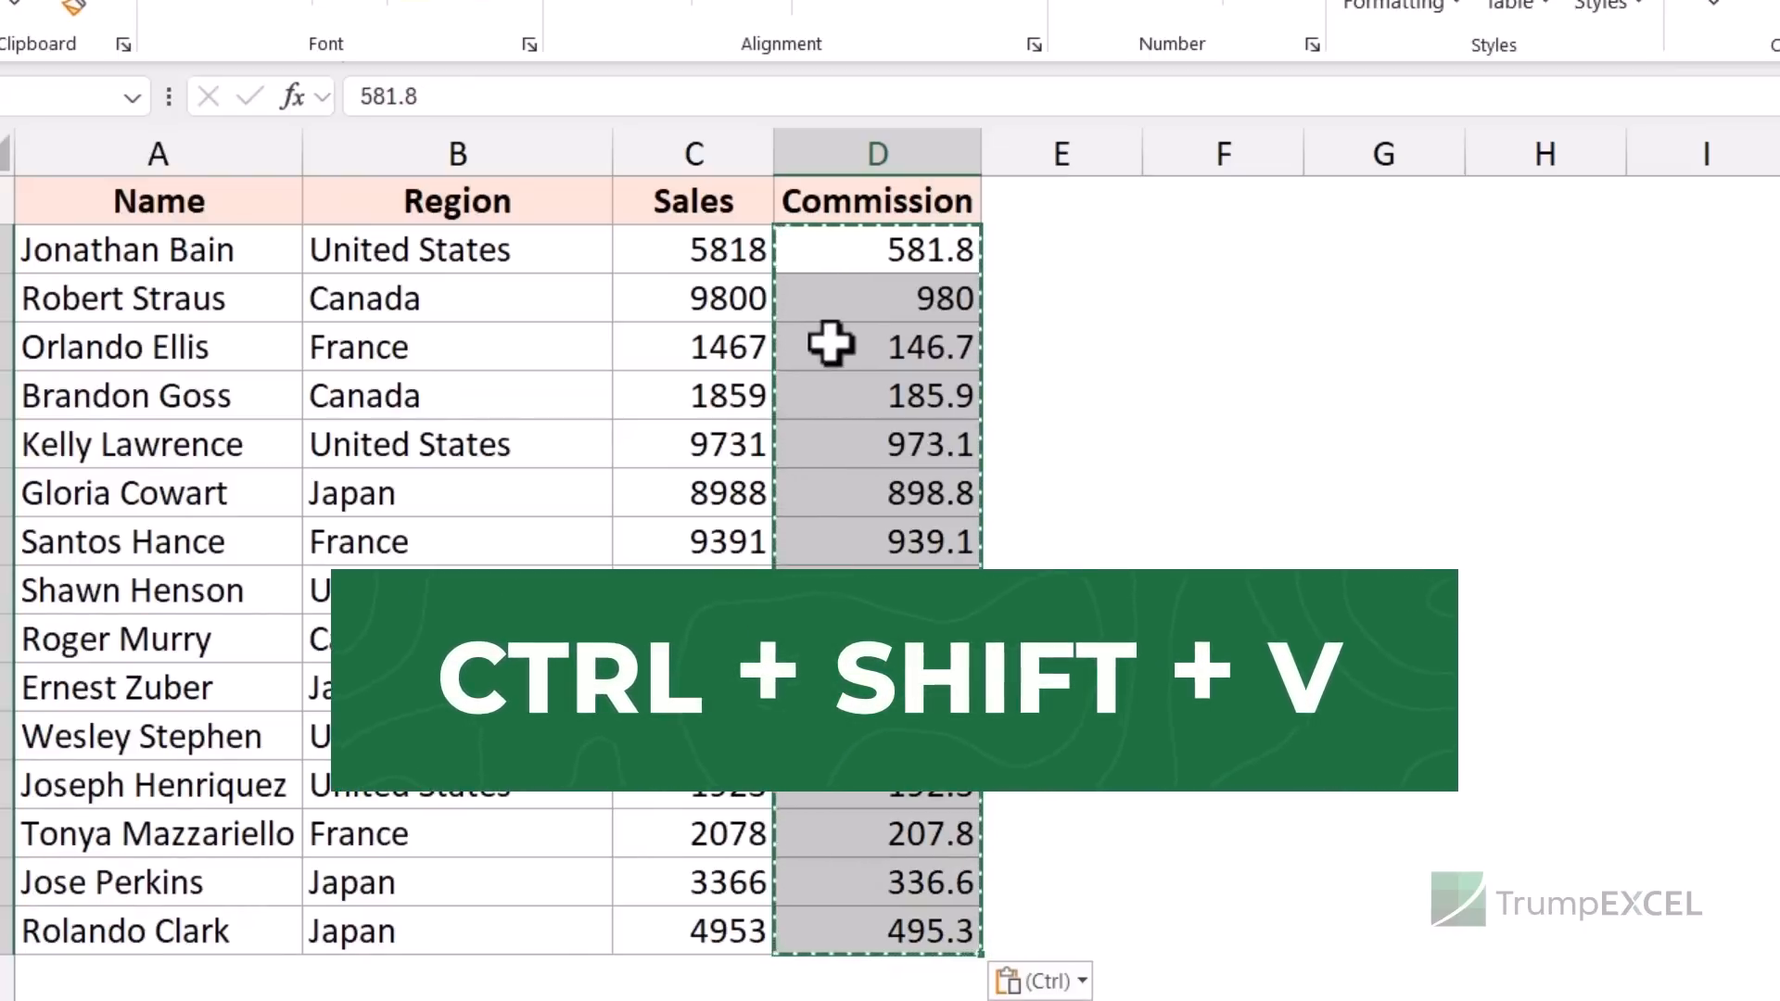
pyautogui.click(863, 269)
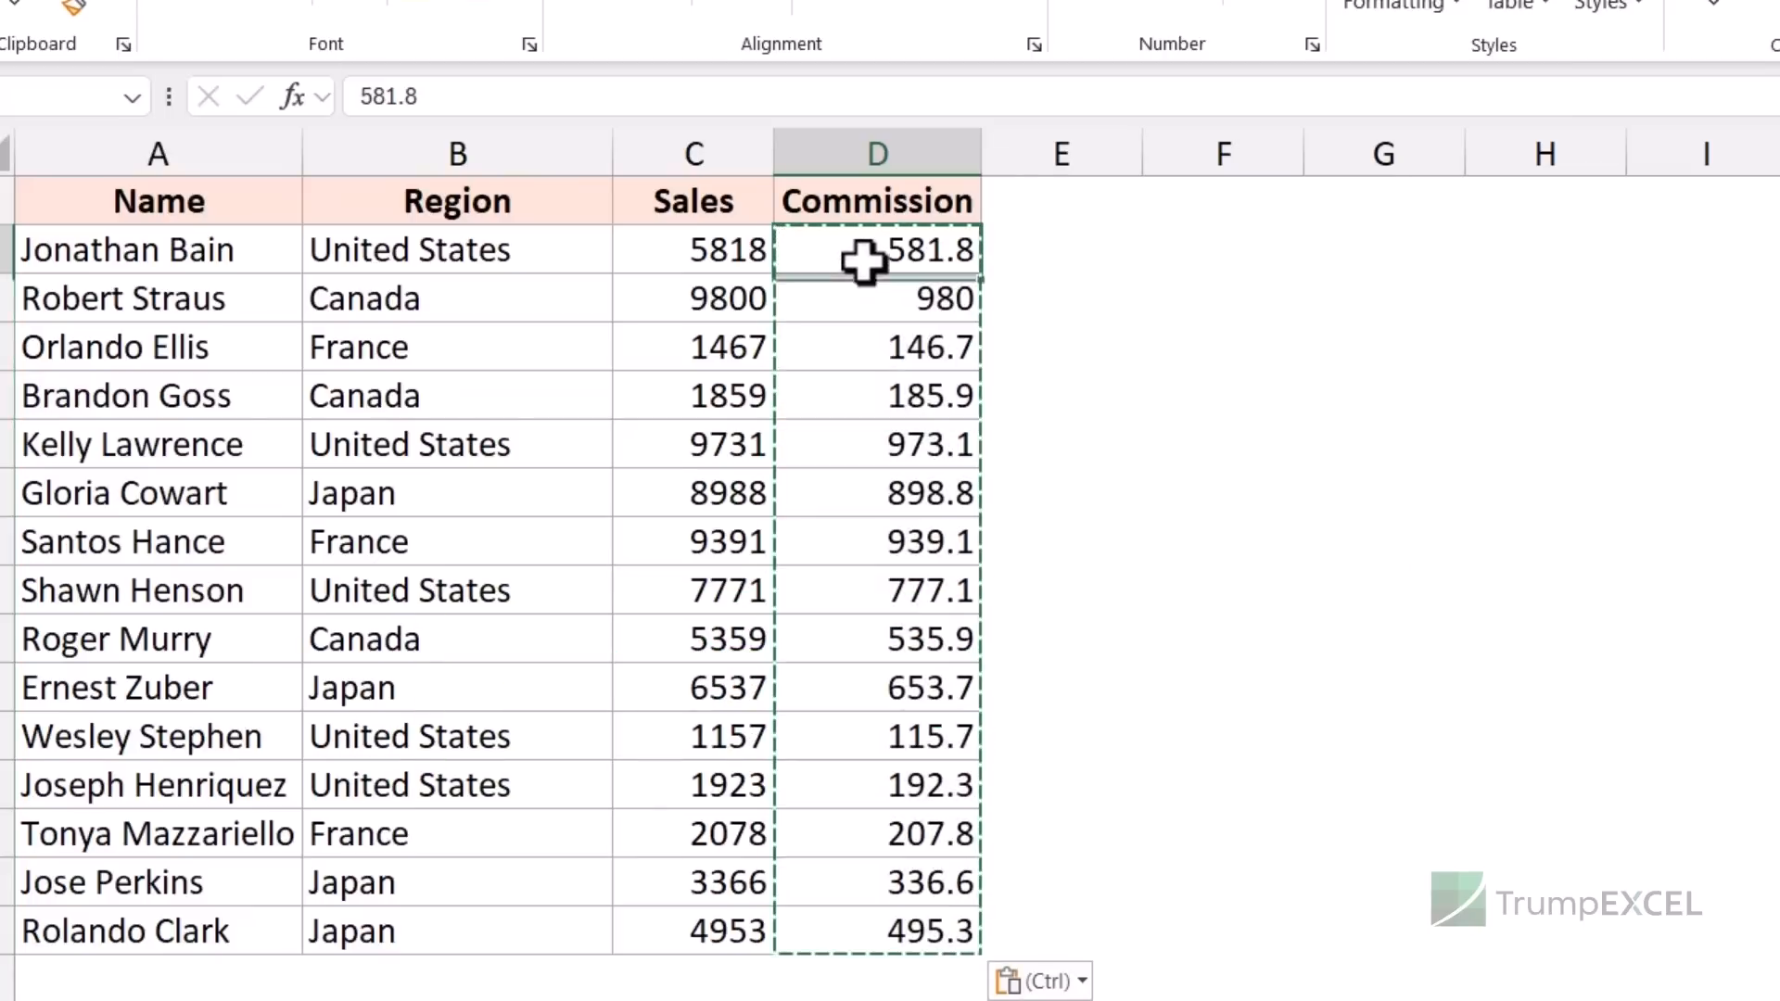
pyautogui.moveTo(430, 99); pyautogui.dragTo(366, 98)
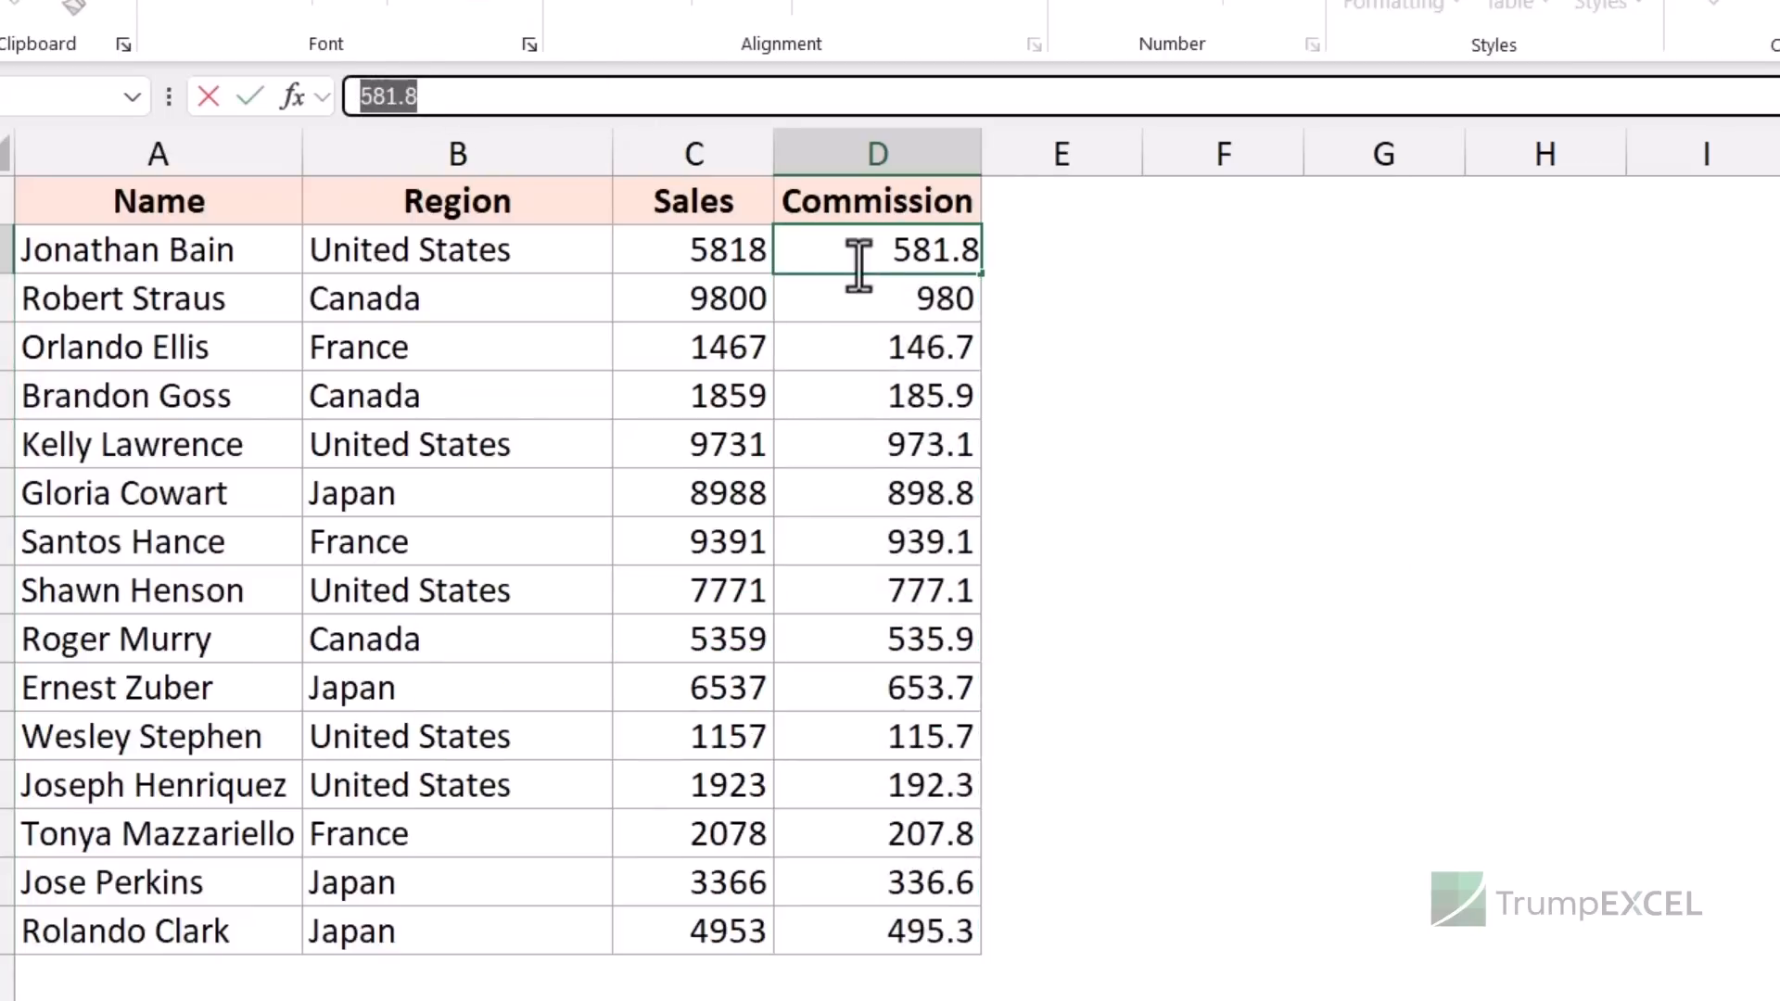
pyautogui.press('Escape')
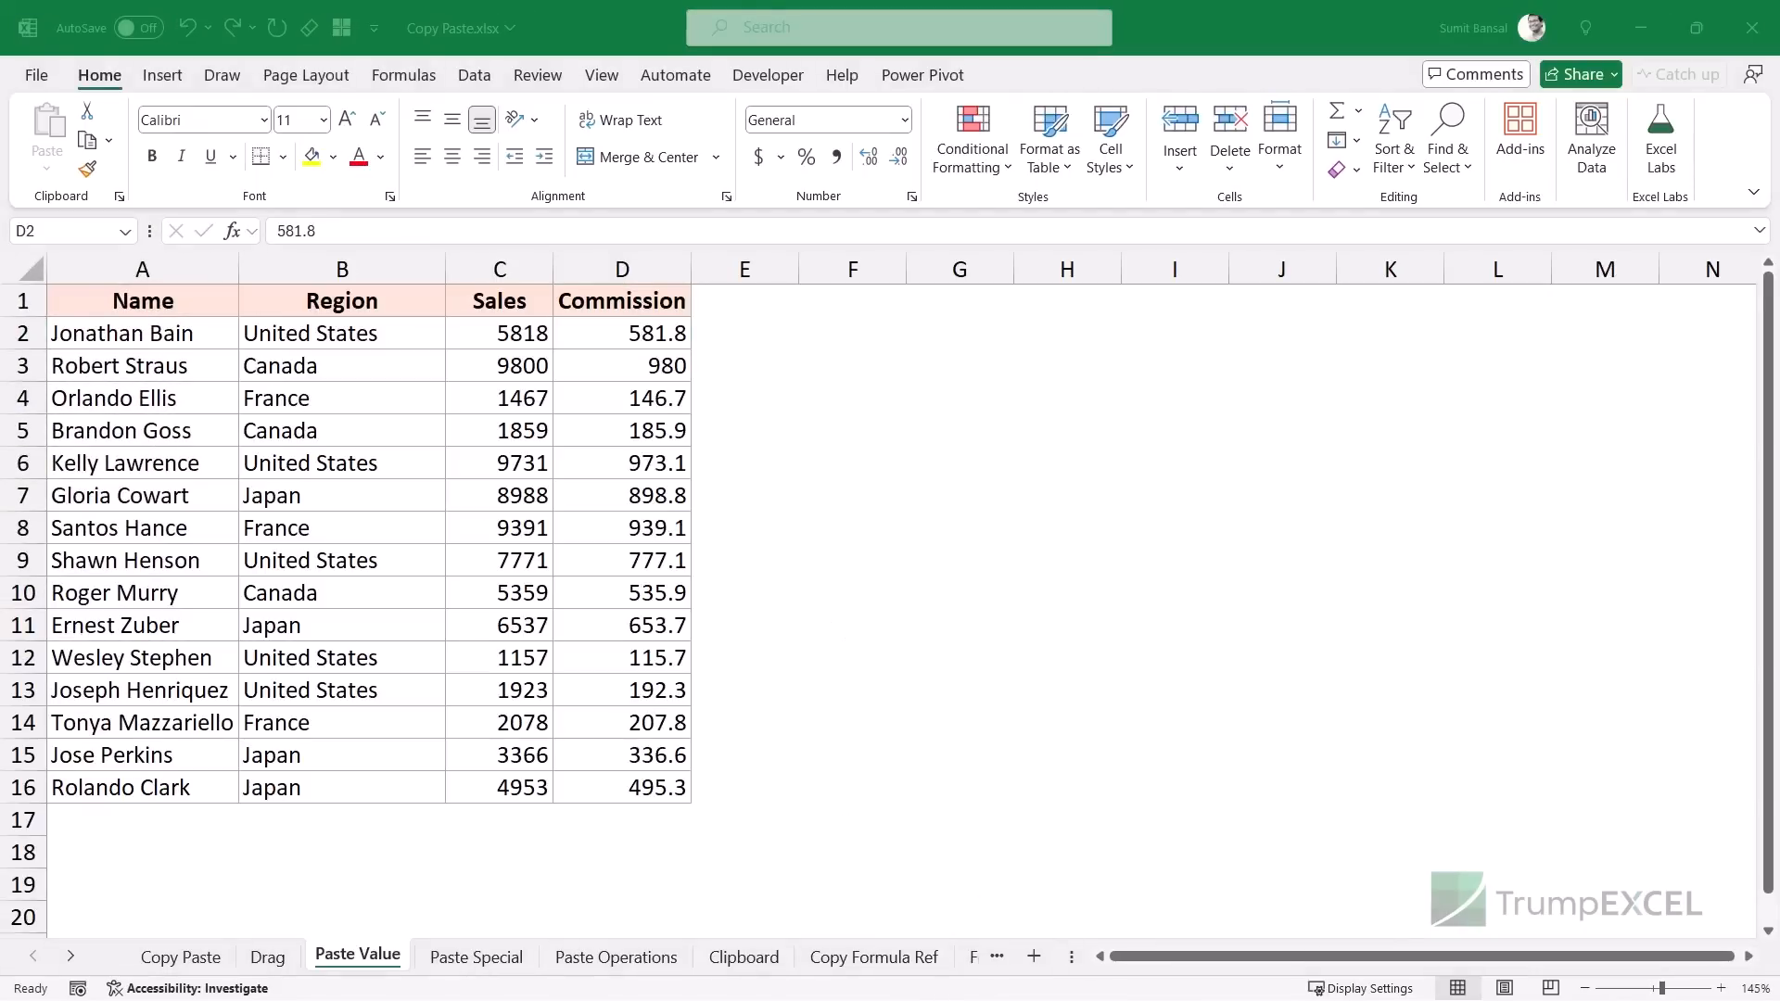
# - In Chrome, copy the Wikipedia GDP table from its header through Australia and return to Excel
pyautogui.hotkey('alt', 'Tab')
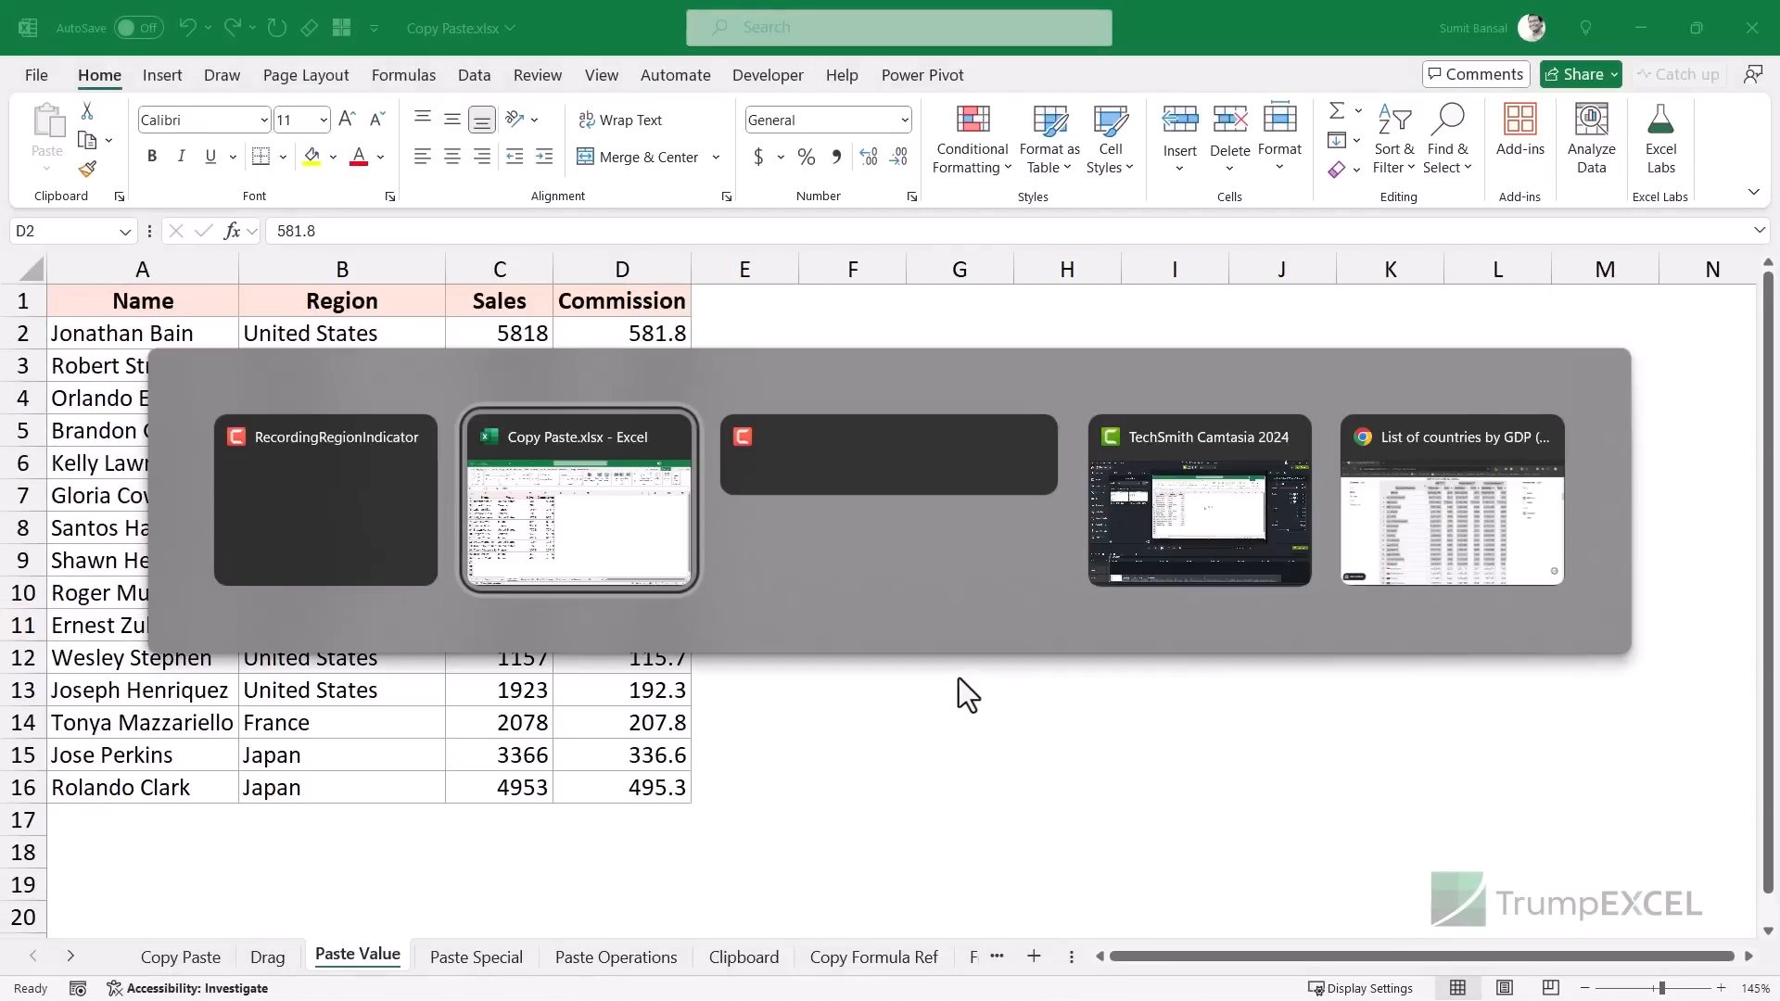
pyautogui.hotkey('alt', 'Tab')
pyautogui.hotkey('alt', 'Tab')
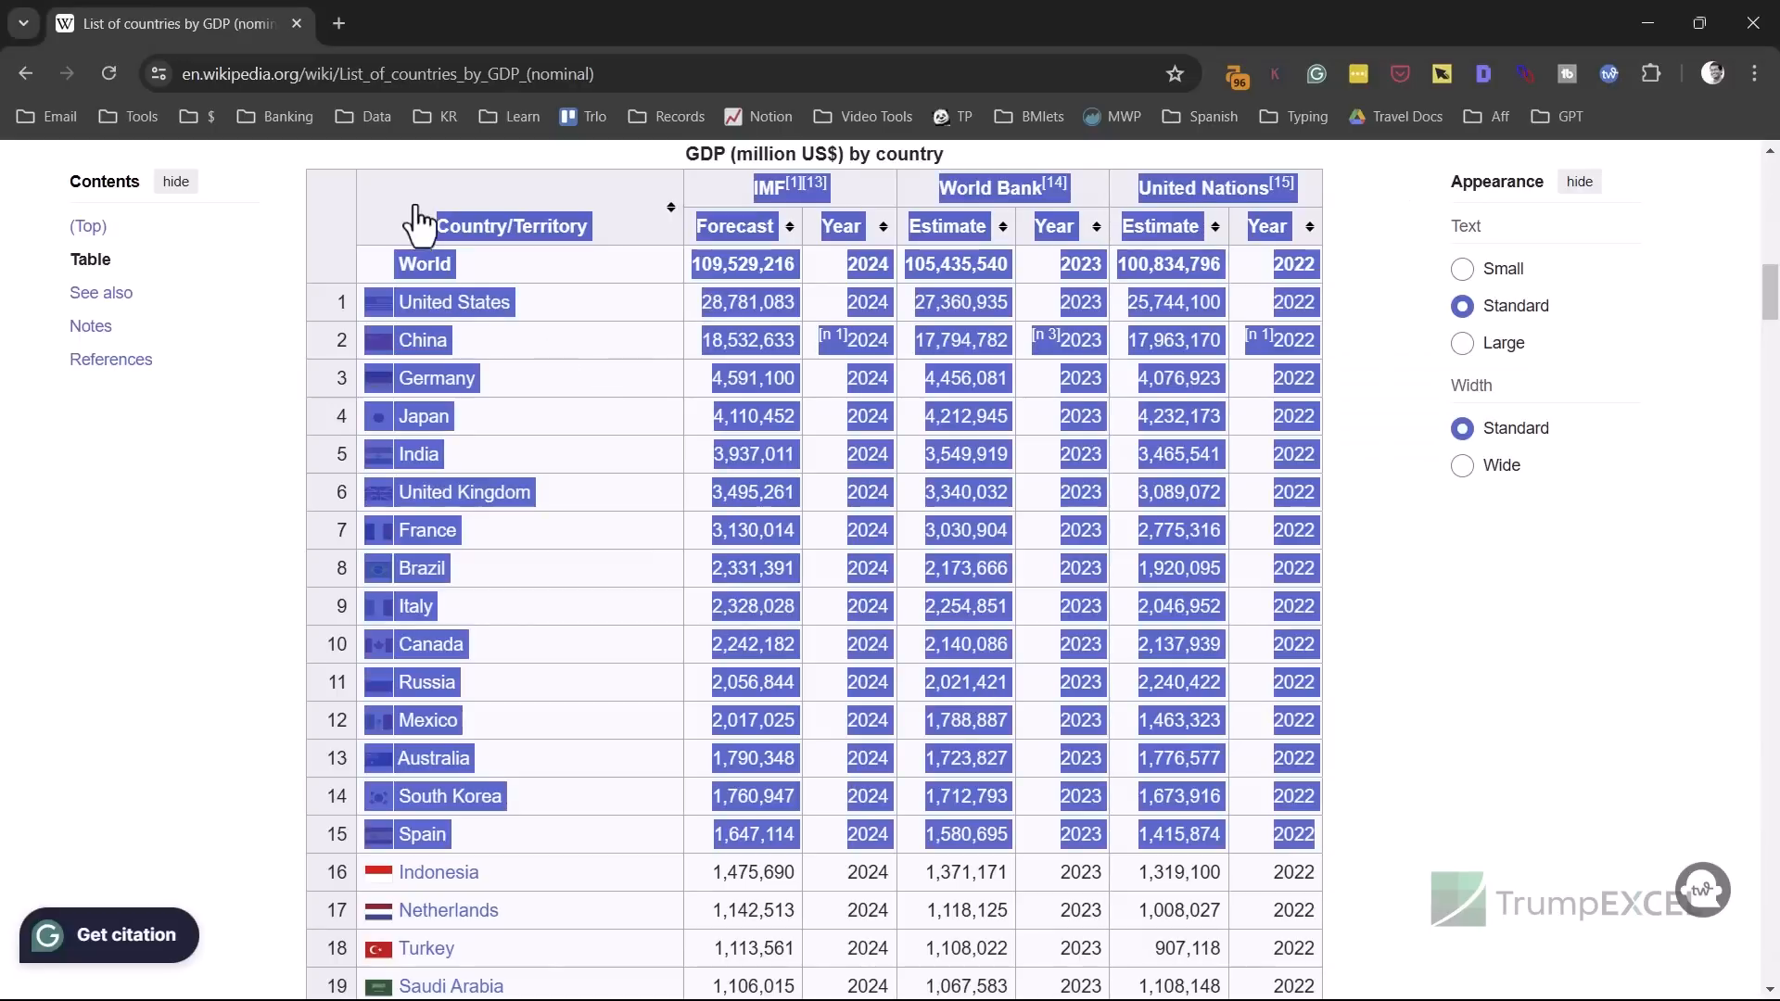
pyautogui.click(381, 154)
pyautogui.scroll(4, 520, 274)
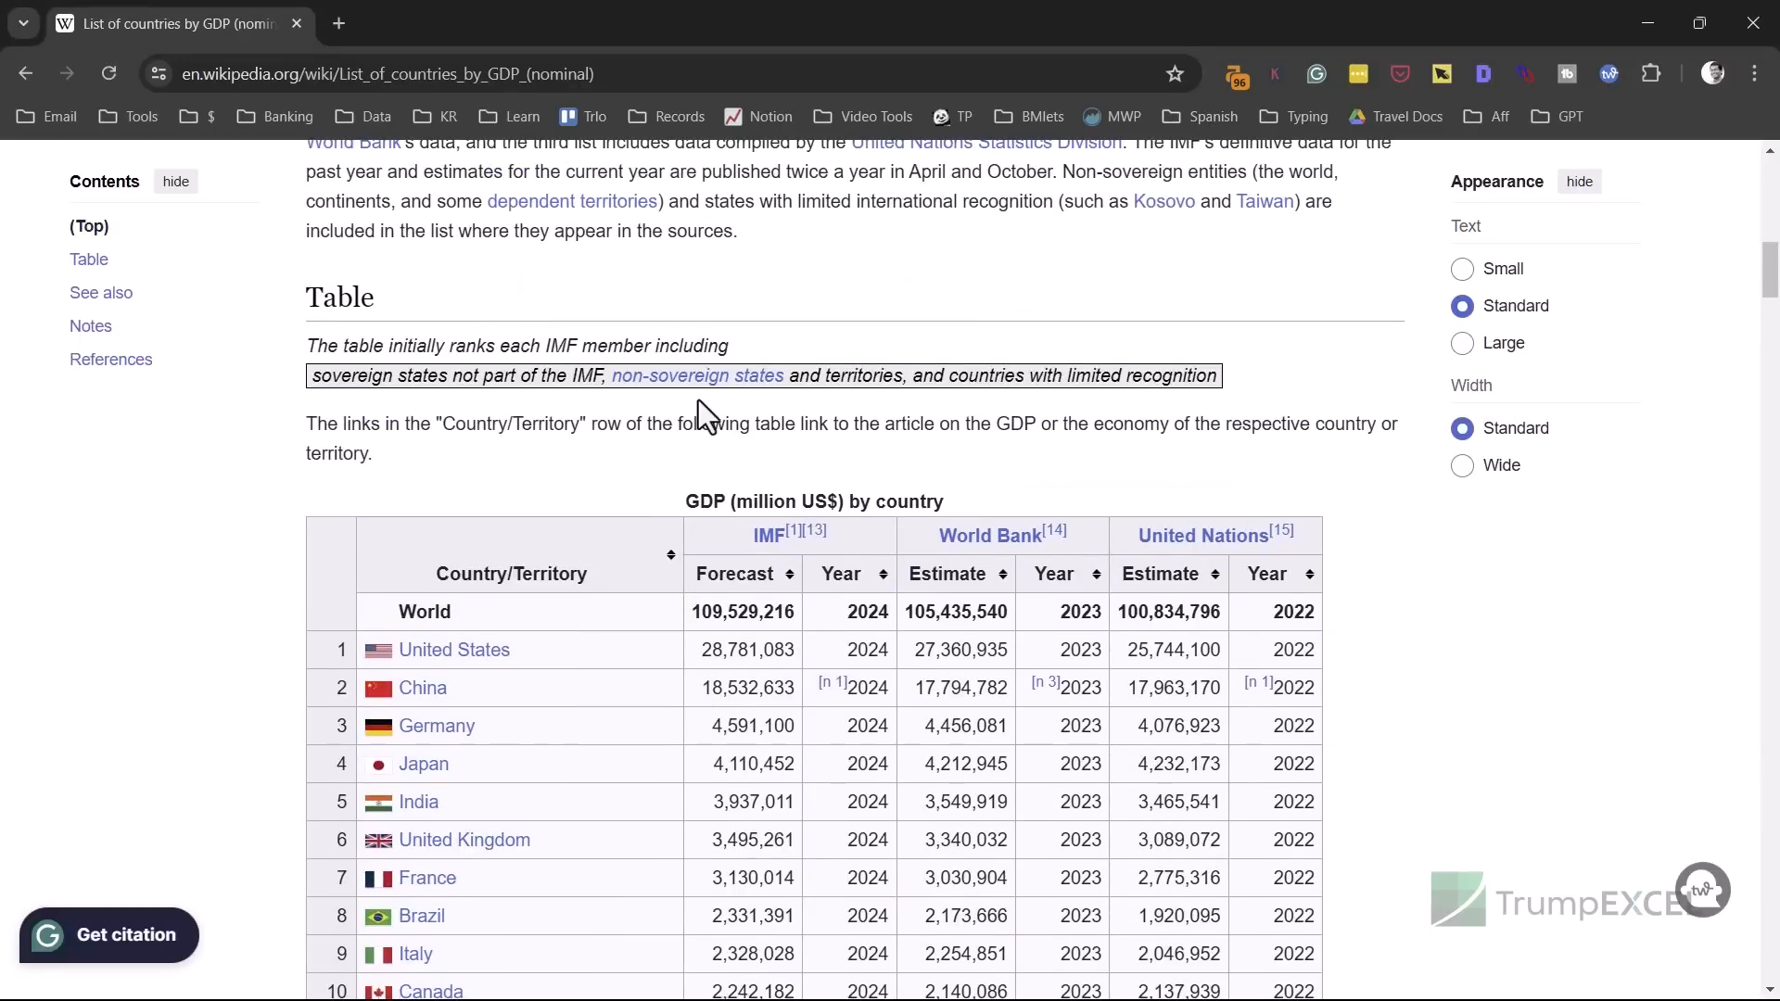
pyautogui.scroll(-3, 691, 436)
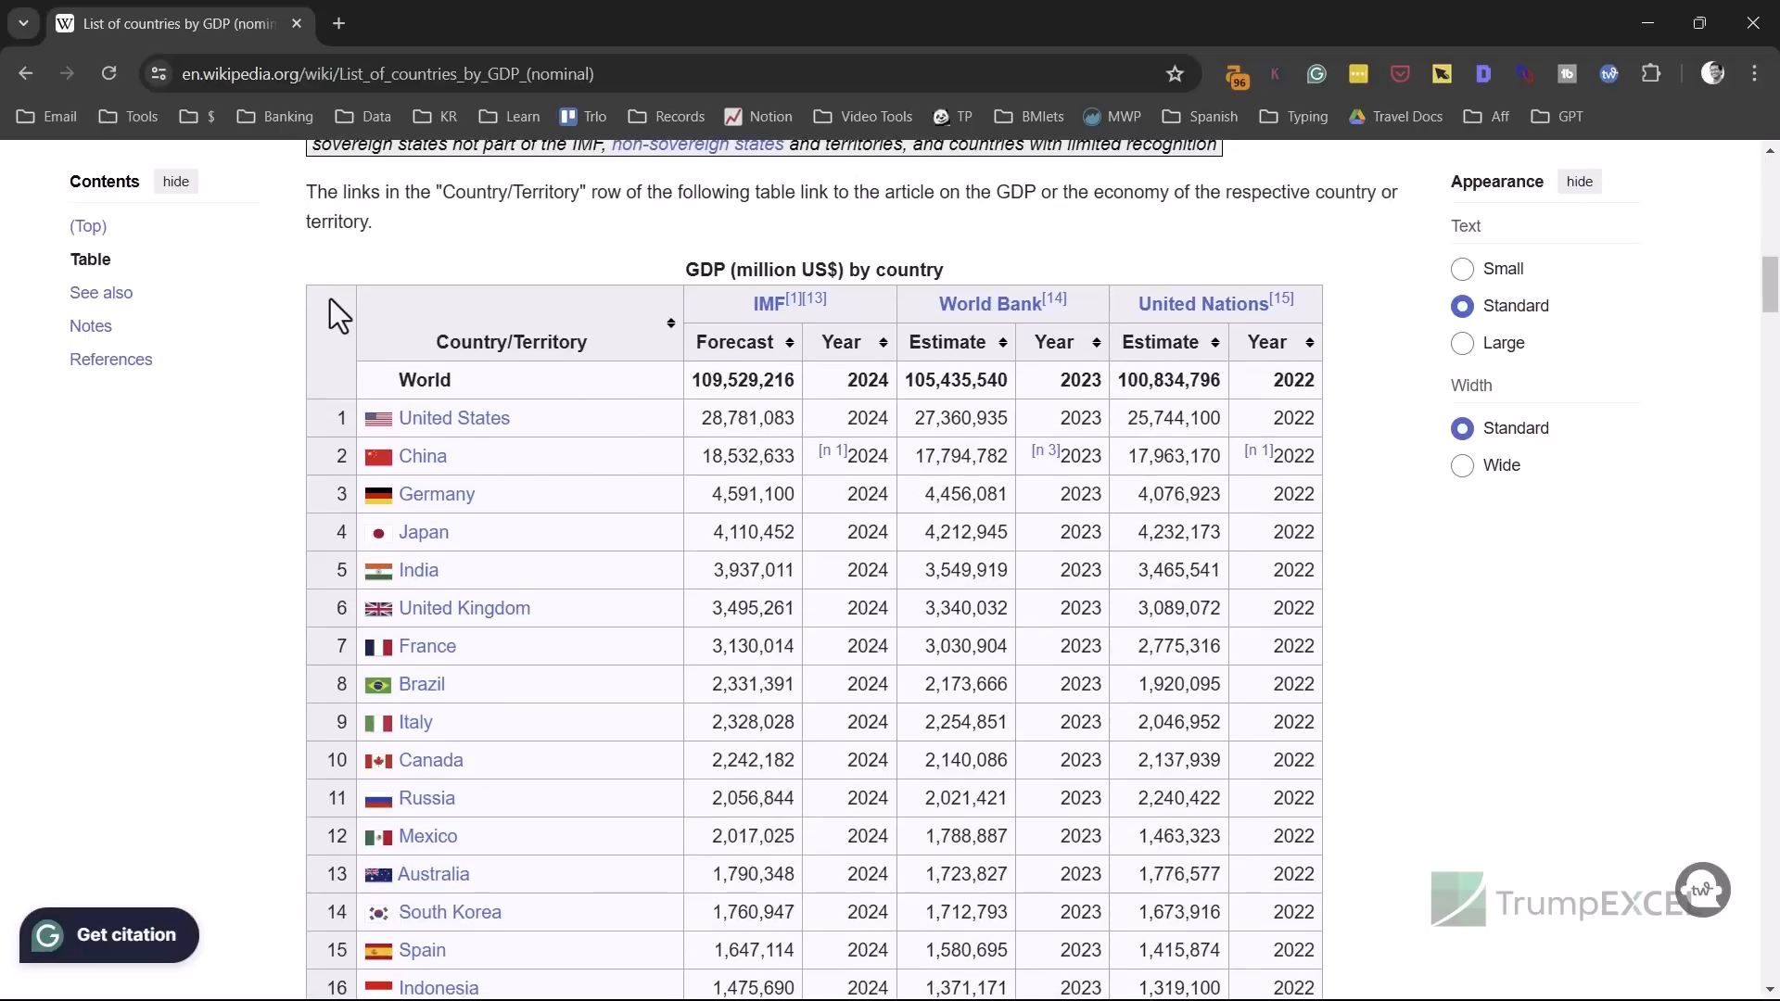
pyautogui.moveTo(328, 298); pyautogui.dragTo(1317, 875)
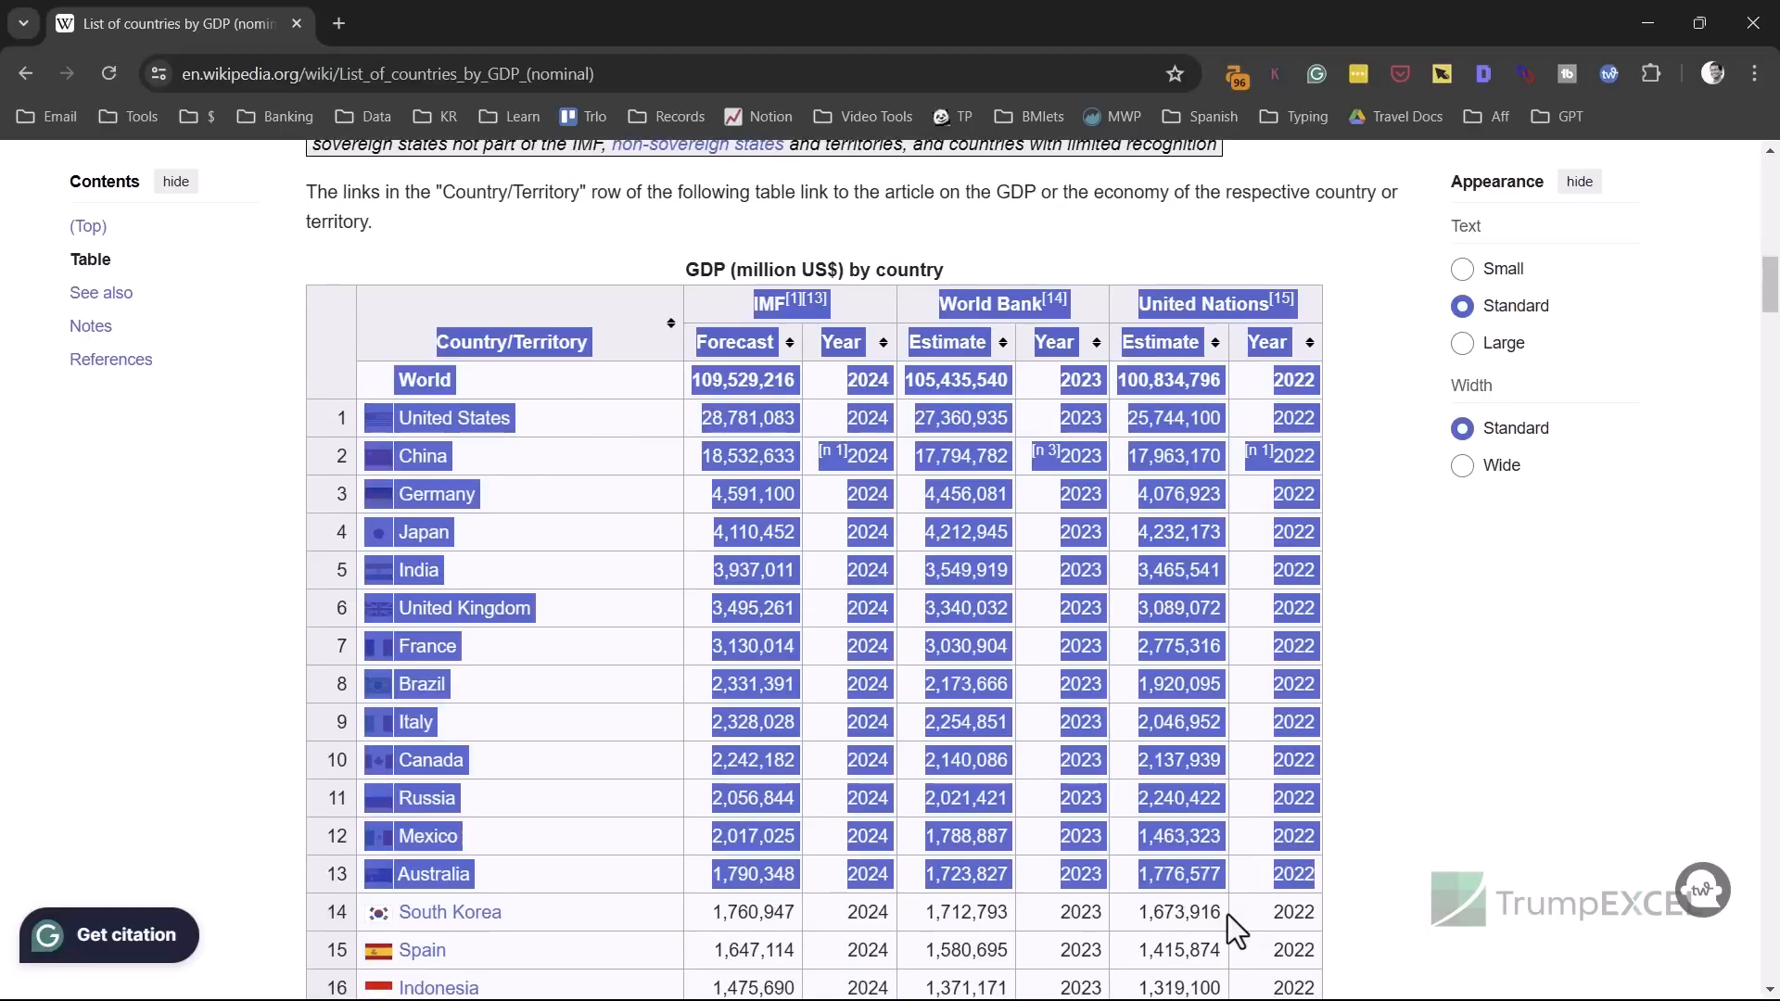
pyautogui.hotkey('alt', 'Tab')
pyautogui.hotkey('alt', 'Tab')
pyautogui.press('Tab')
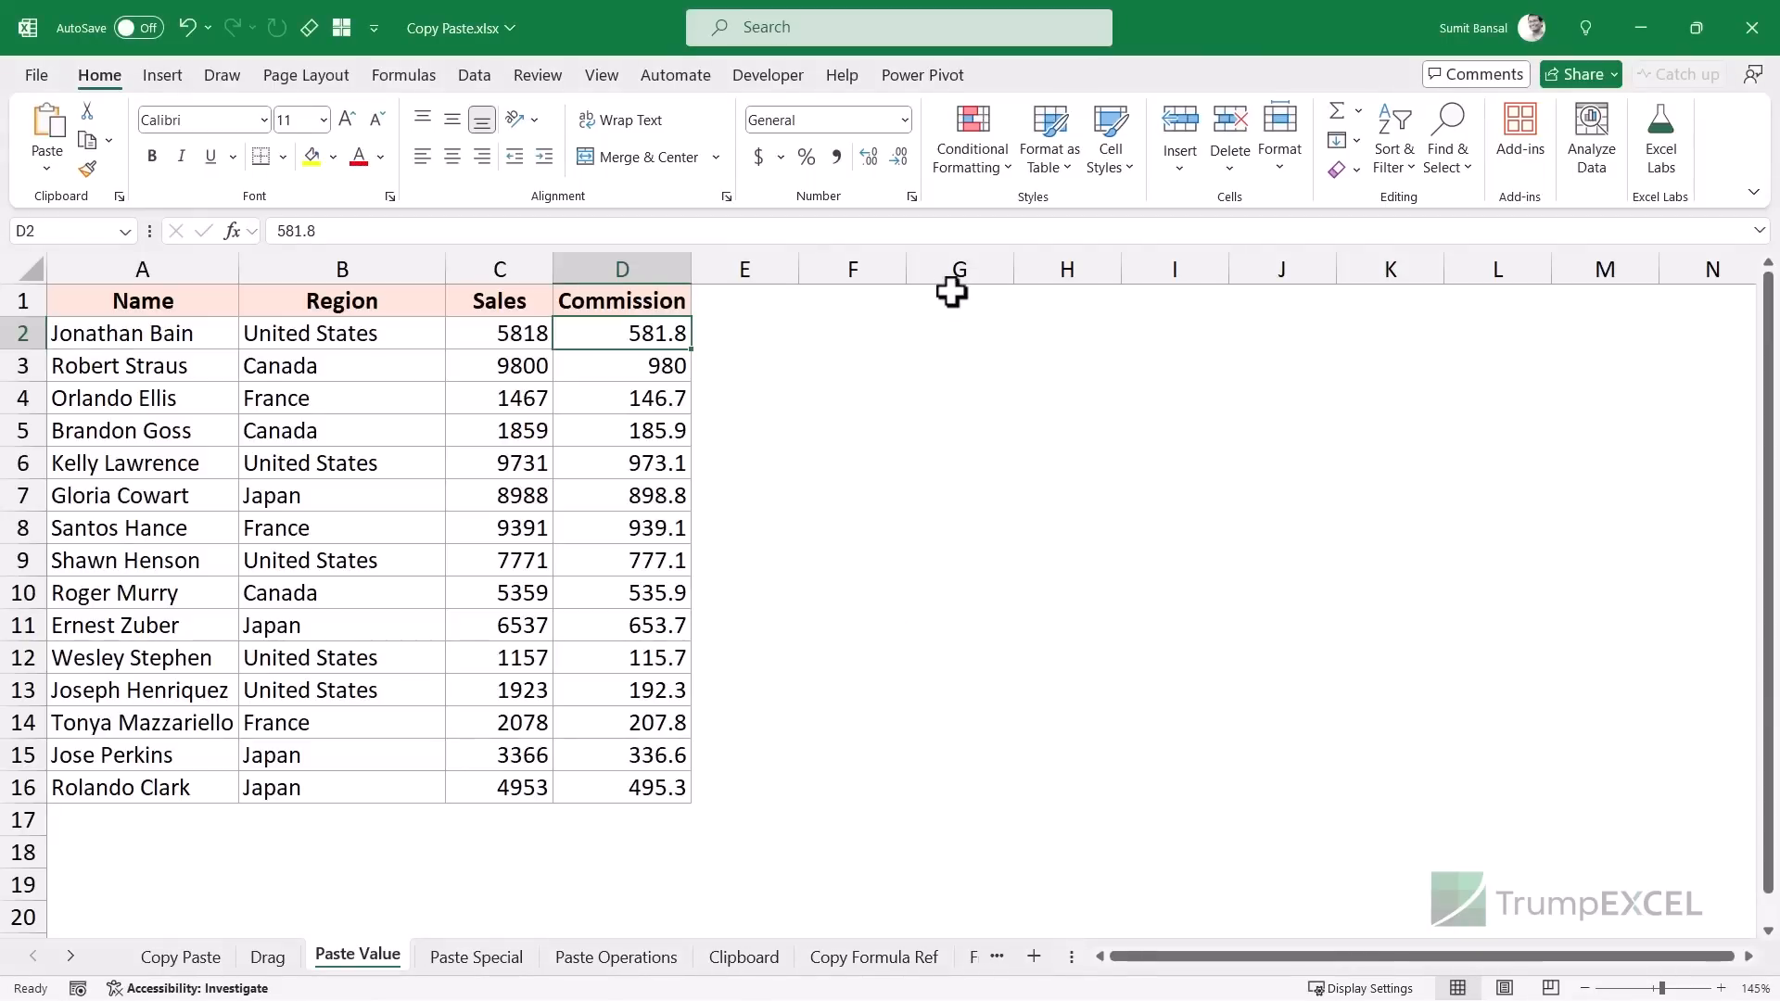
# - Paste the GDP table at G1, undo the formatted version, and paste it as plain values
pyautogui.click(952, 292)
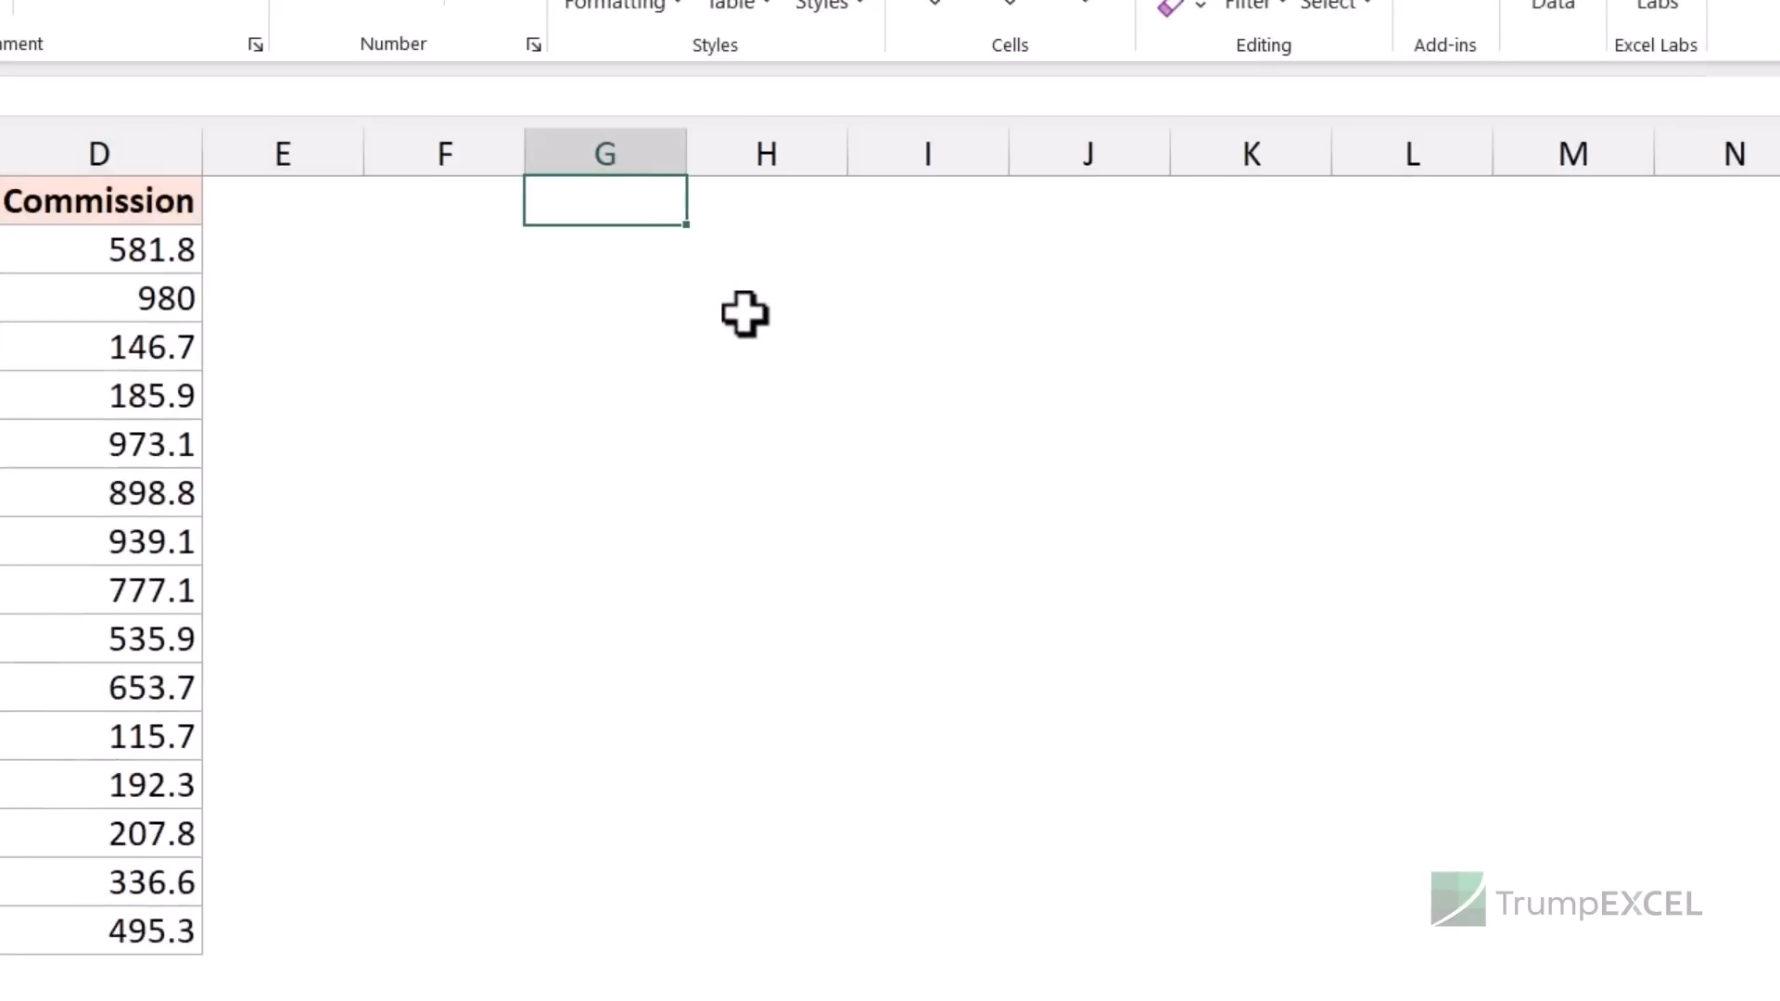
pyautogui.hotkey('ctrl', 'v')
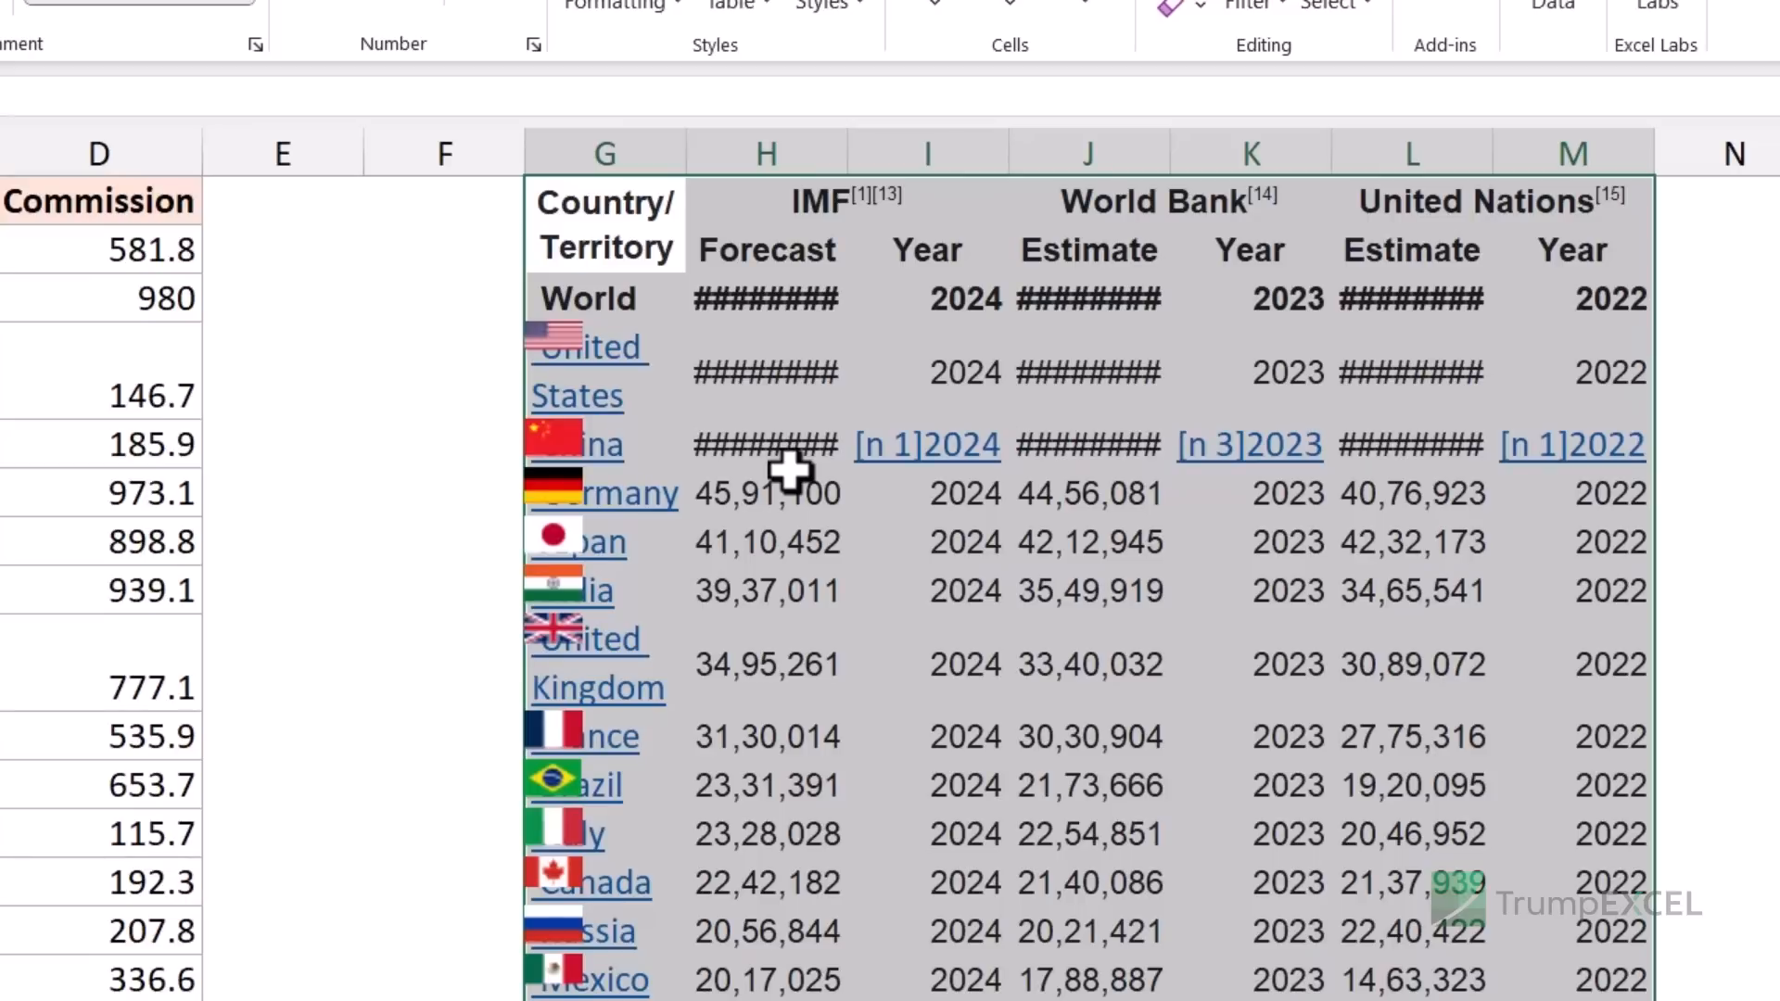
pyautogui.hotkey('ctrl', 'z')
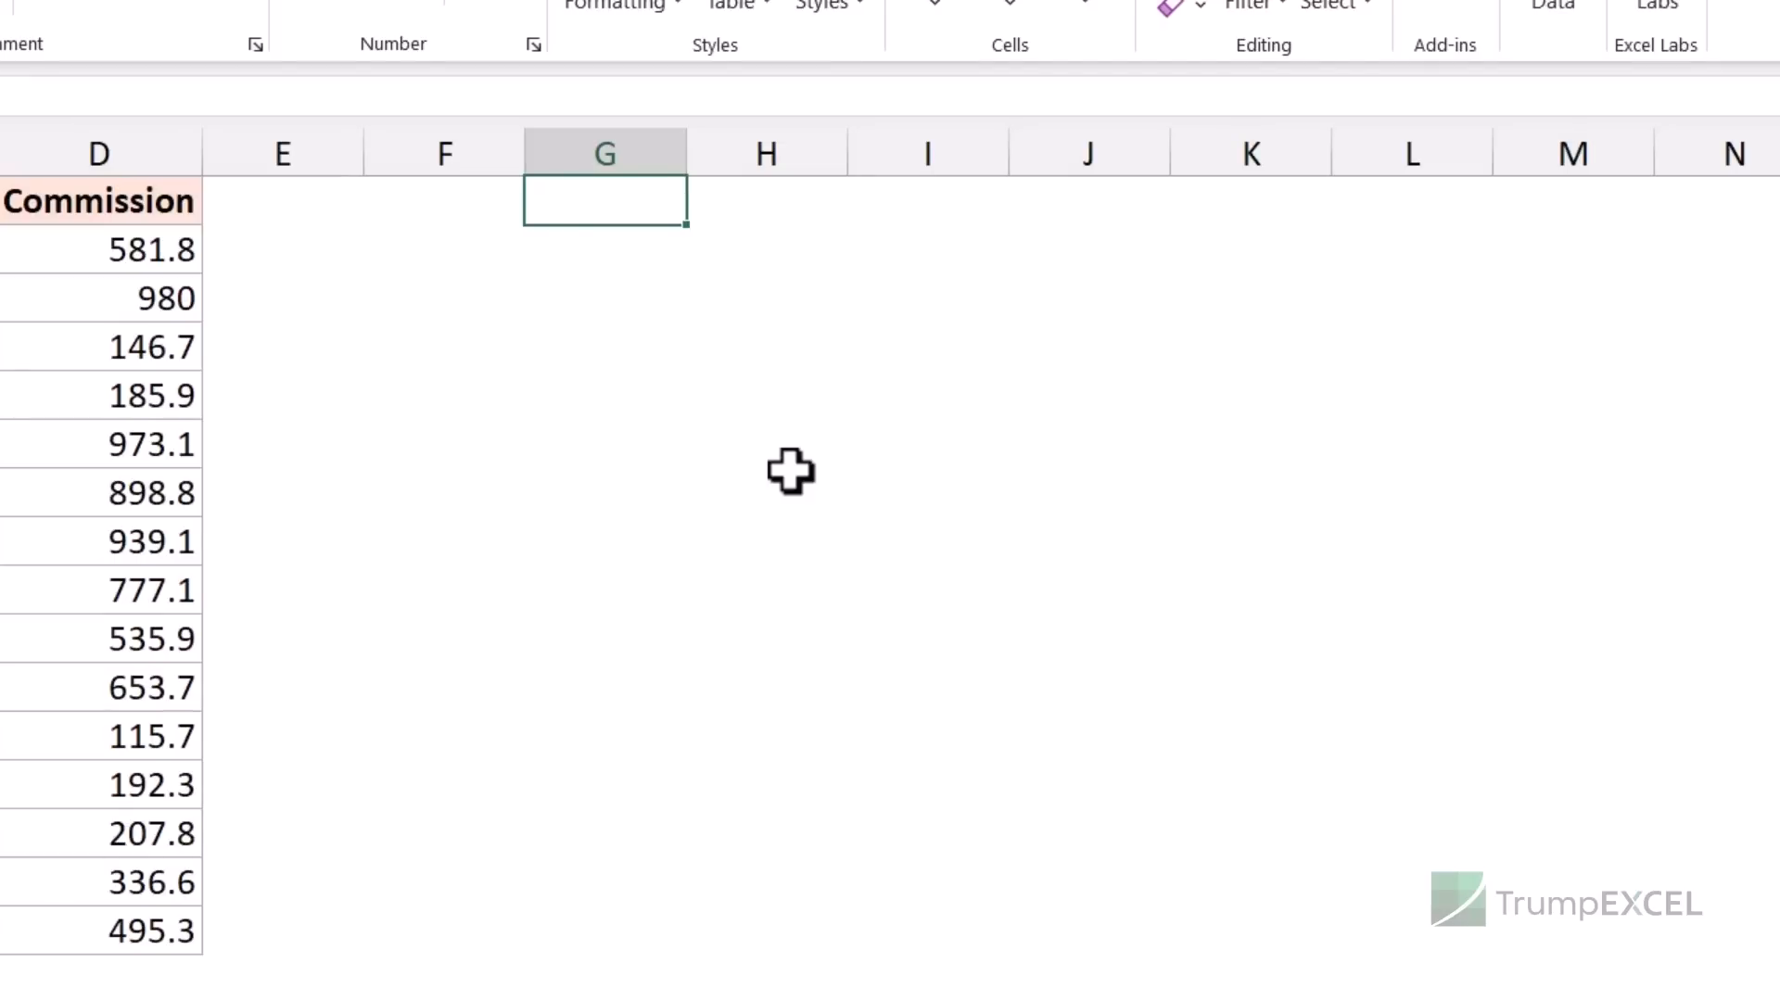
pyautogui.hotkey('ctrl', 'shift', 'v')
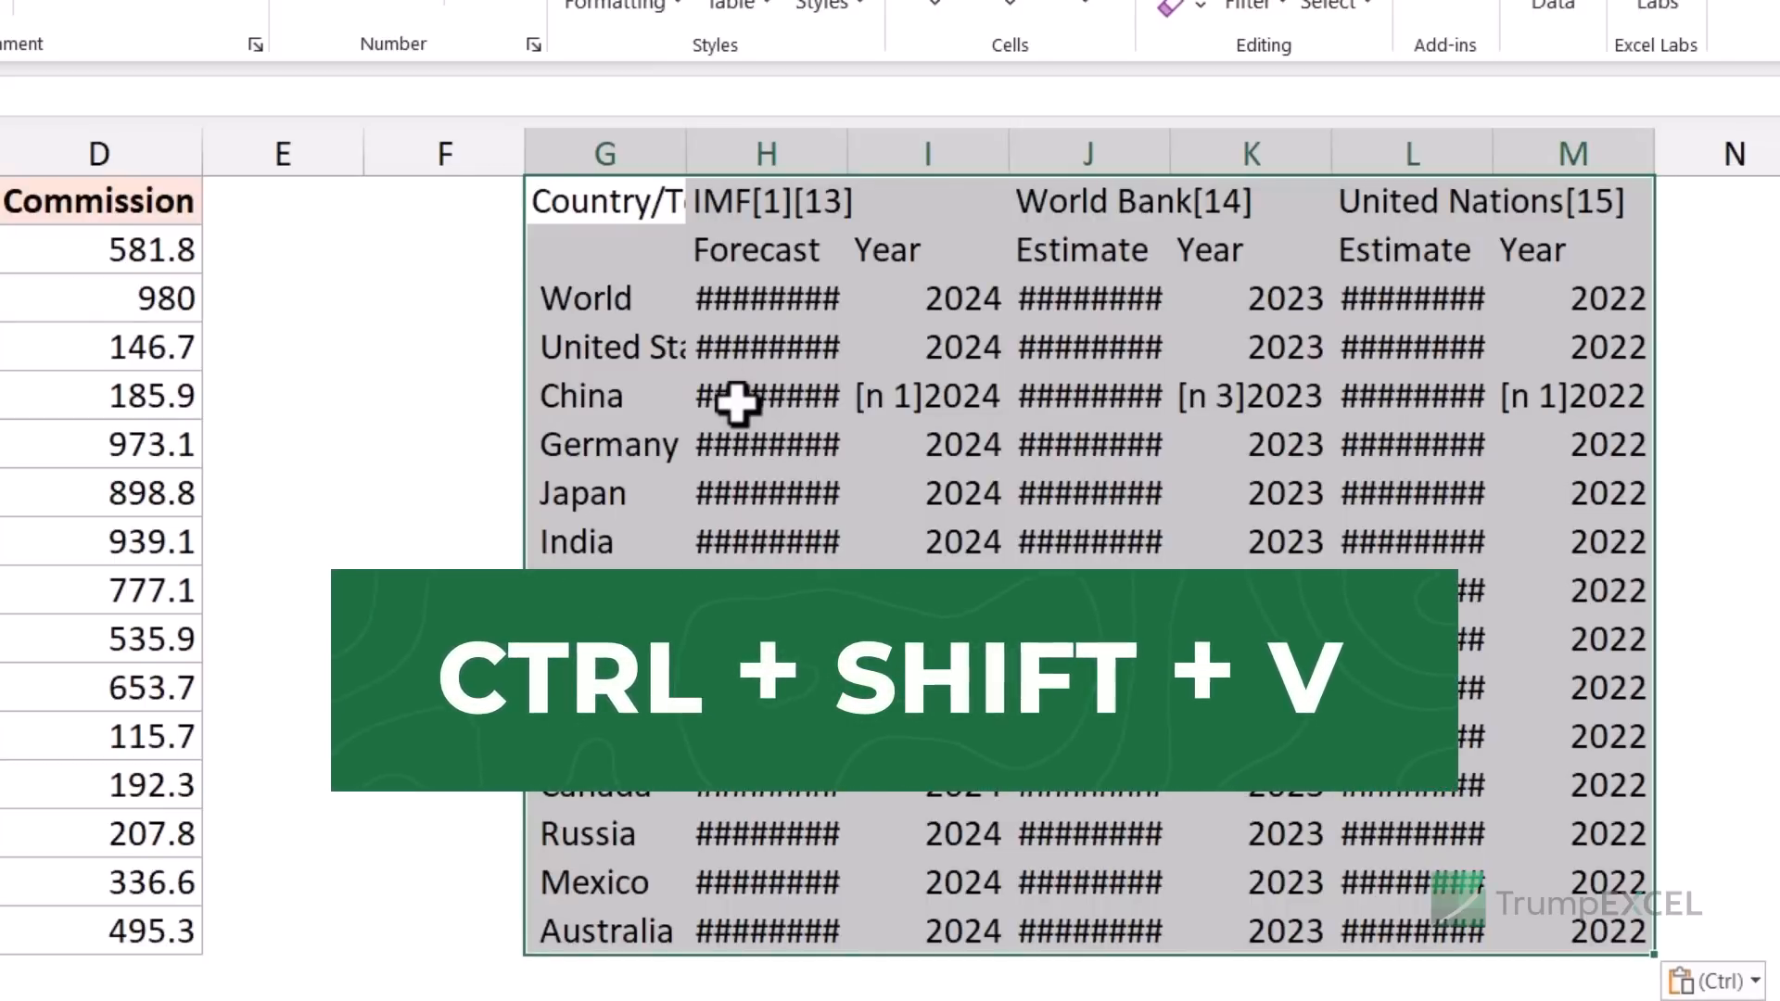
# - Check the value behind a ######## cell among the pasted GDP estimates
pyautogui.moveTo(738, 402)
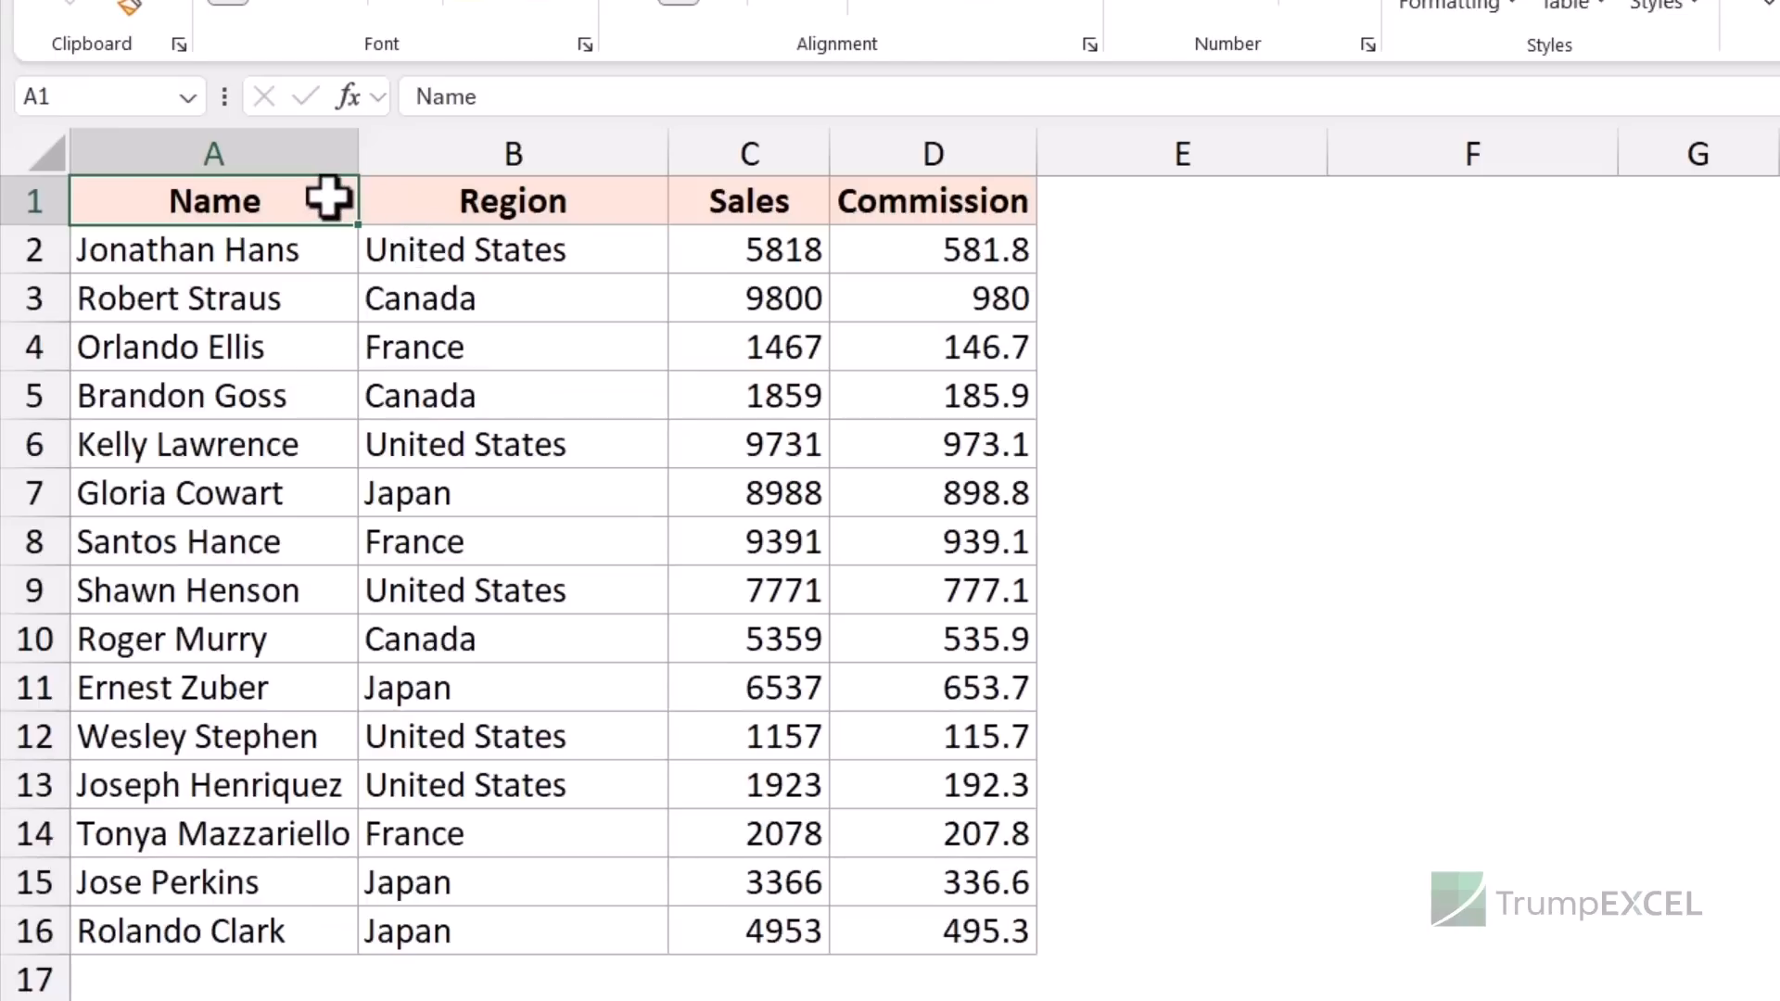
# - Copy the Name/Region/Sales/Commission table A1:D16 and right-click cell F1 for paste choices
pyautogui.moveTo(330, 198); pyautogui.dragTo(890, 928)
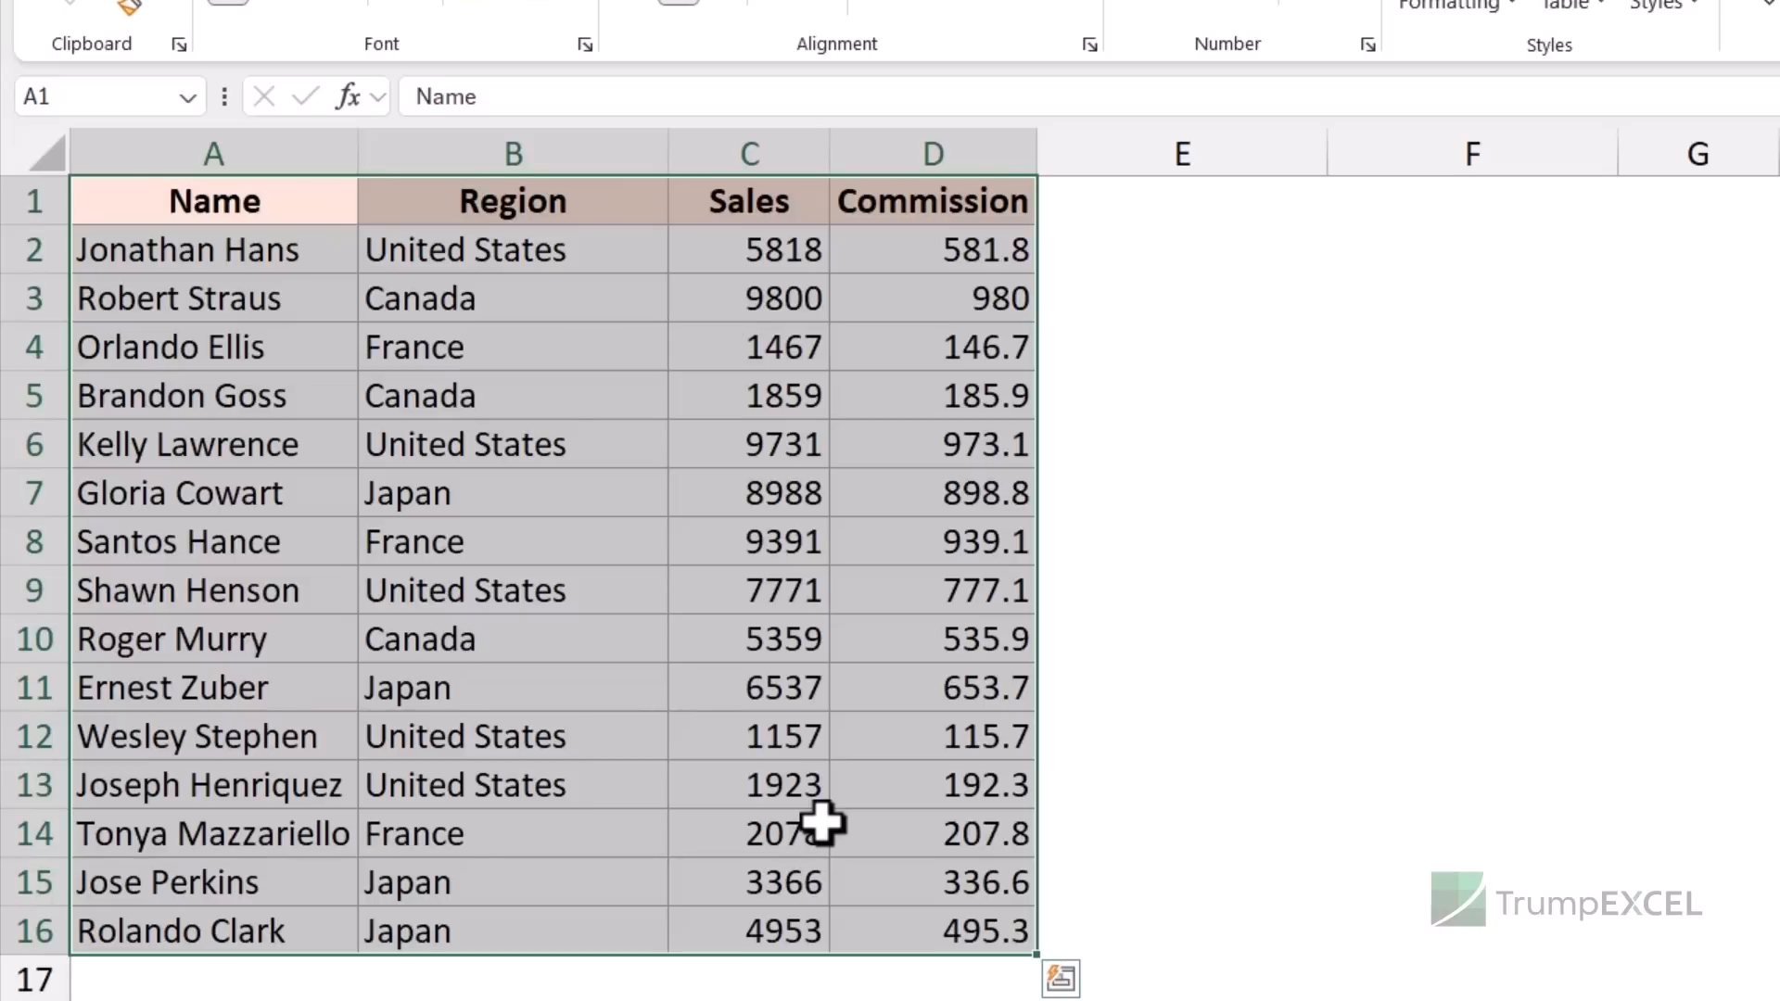
pyautogui.hotkey('ctrl', 'c')
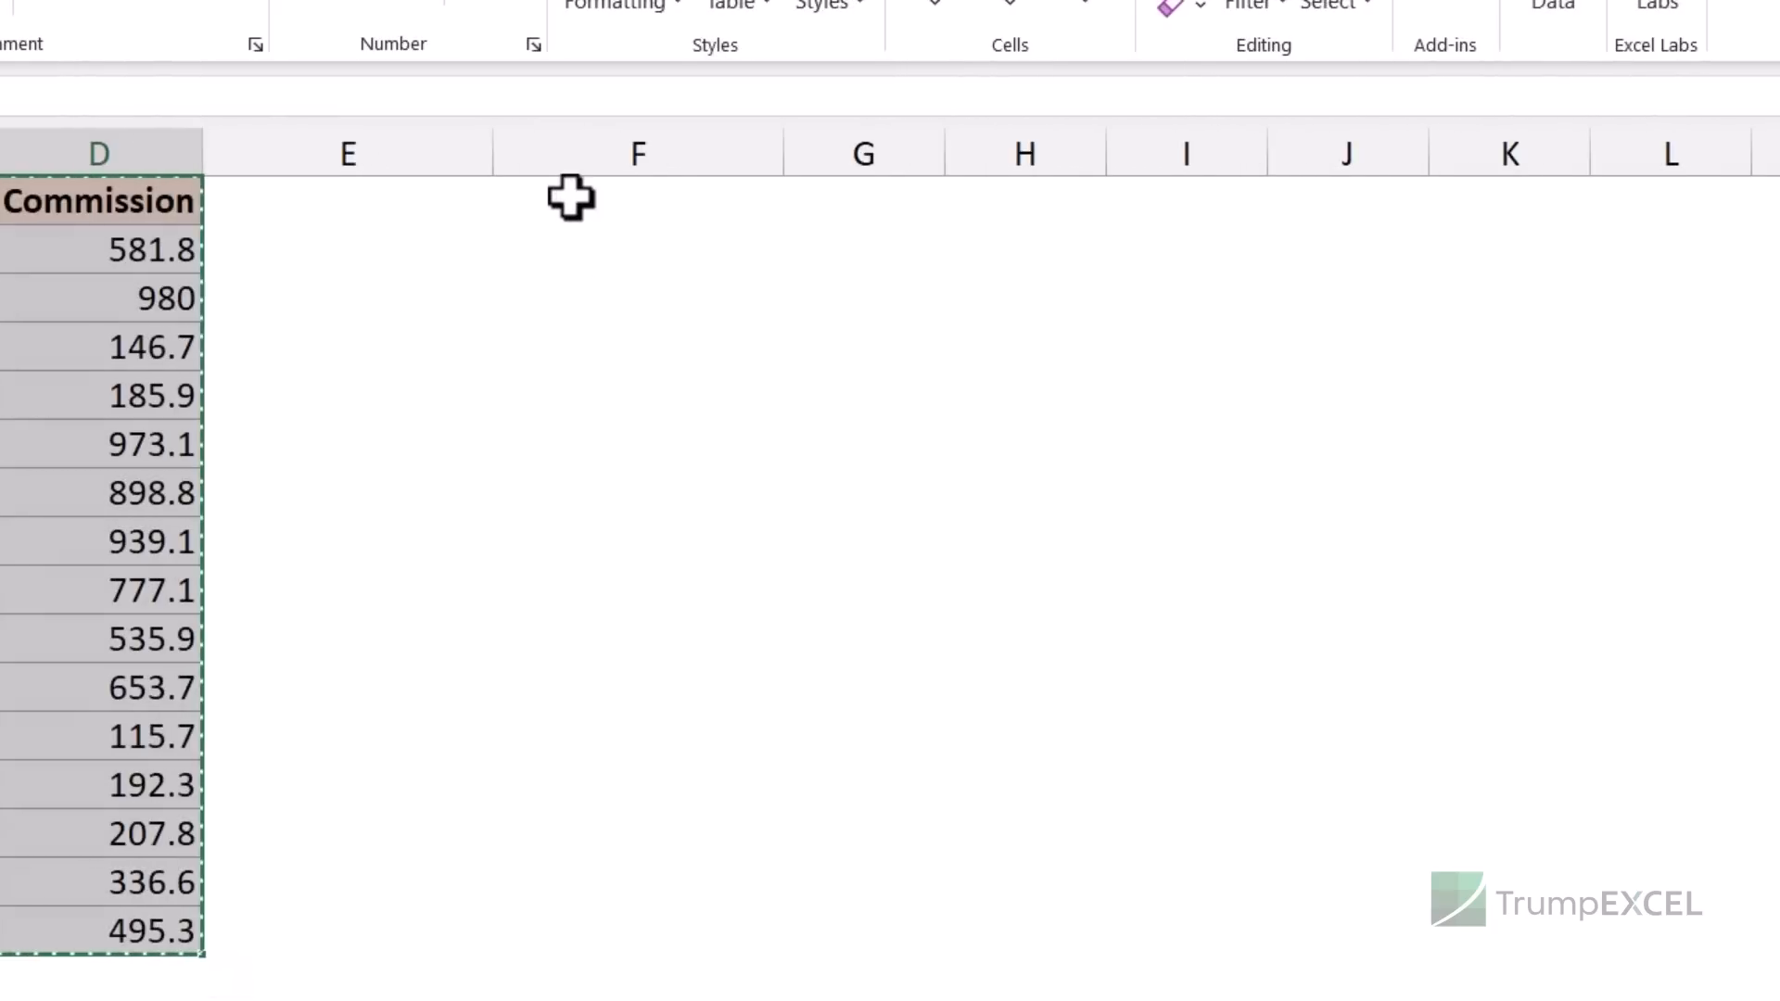
pyautogui.click(1405, 197)
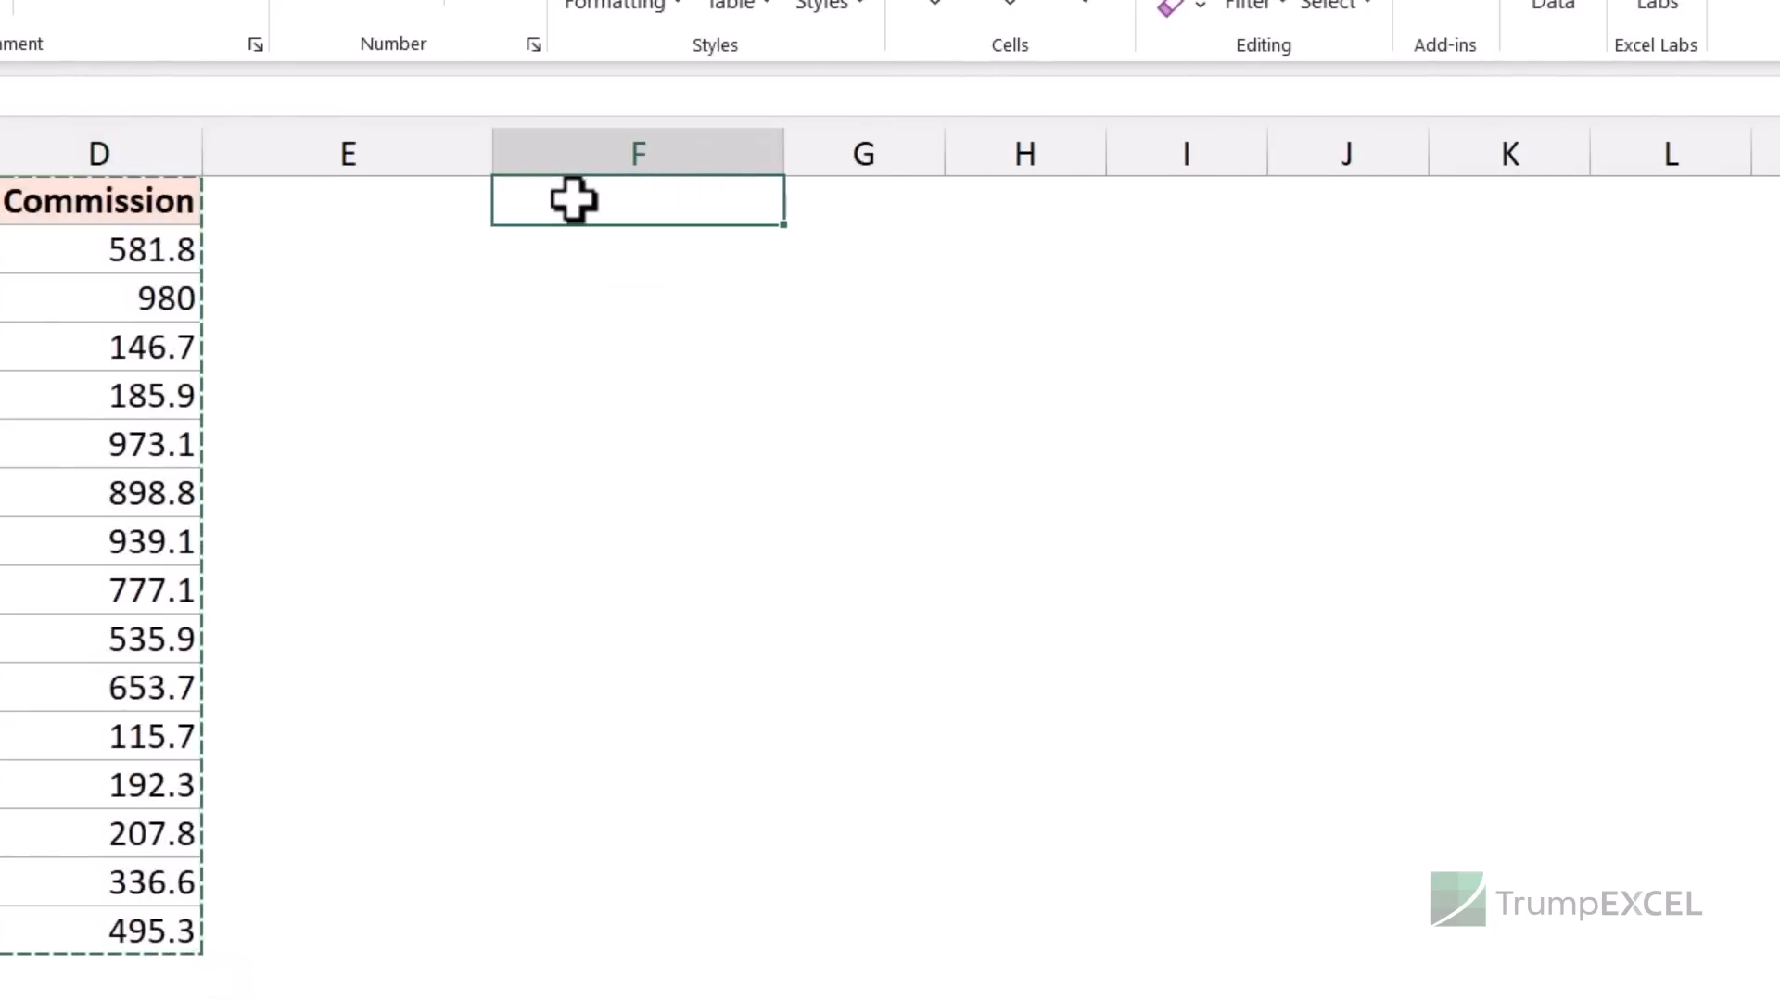
pyautogui.rightClick(572, 199)
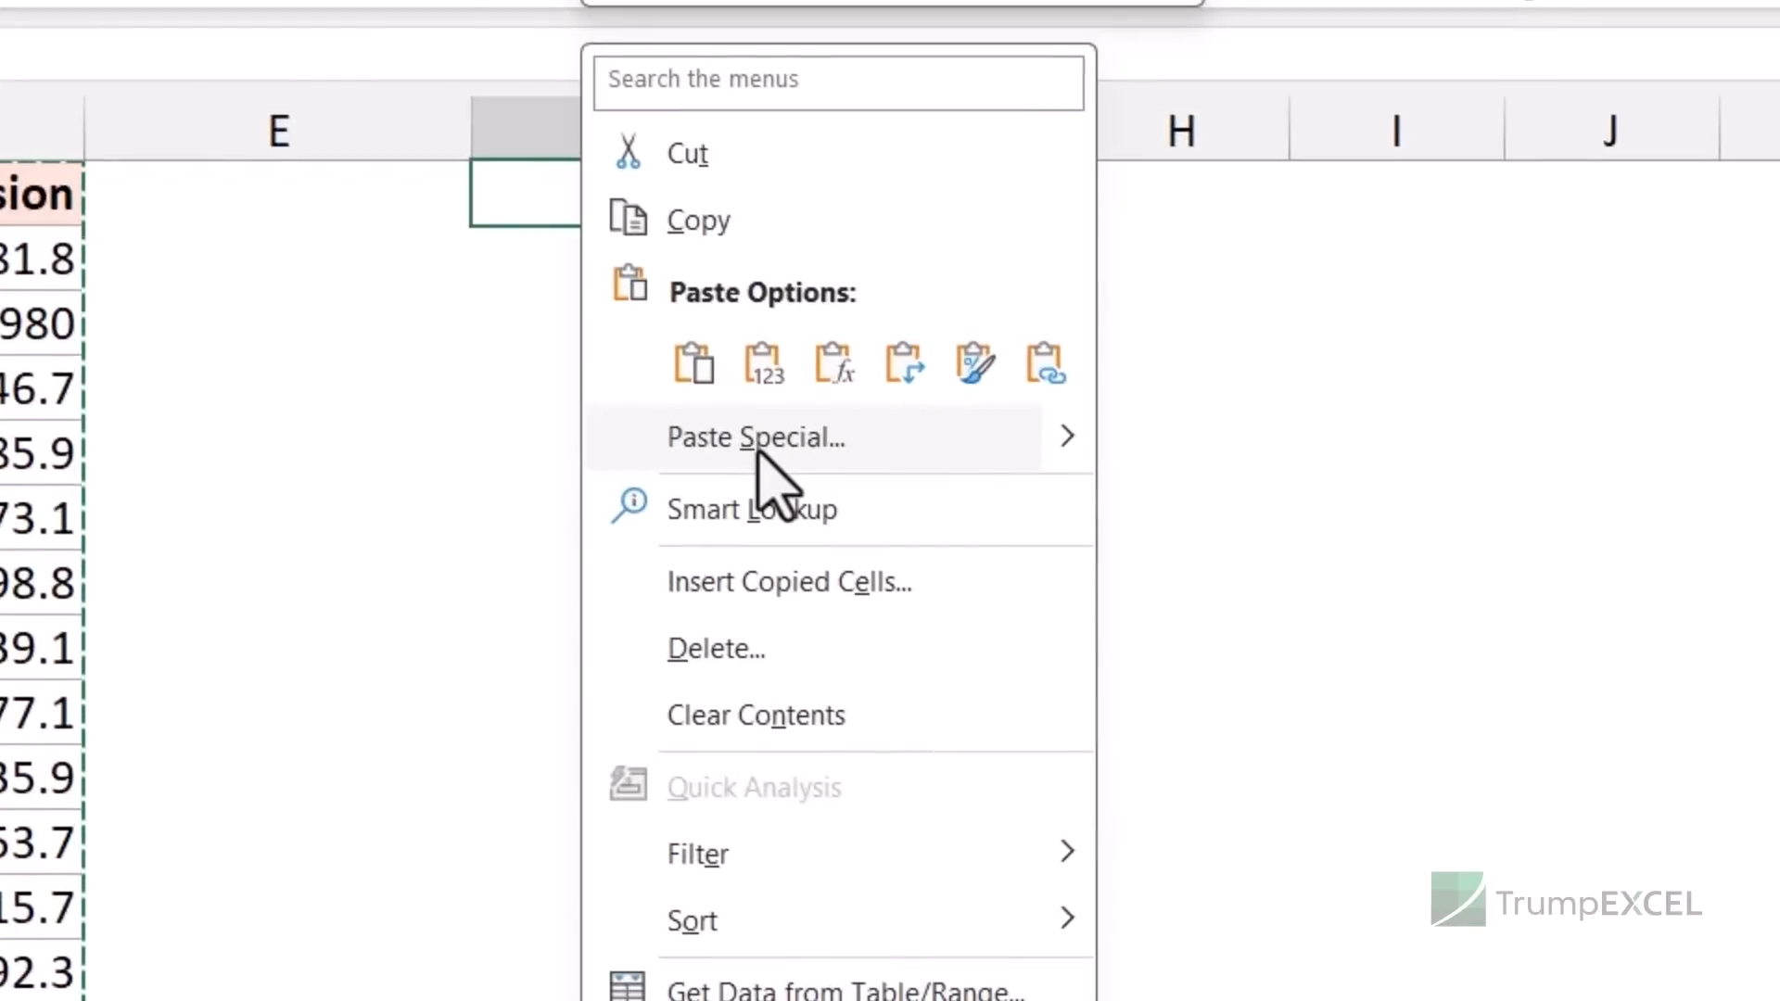
# - Open Paste Special from the menu, close it, and reopen it with Alt+E+S
pyautogui.click(834, 512)
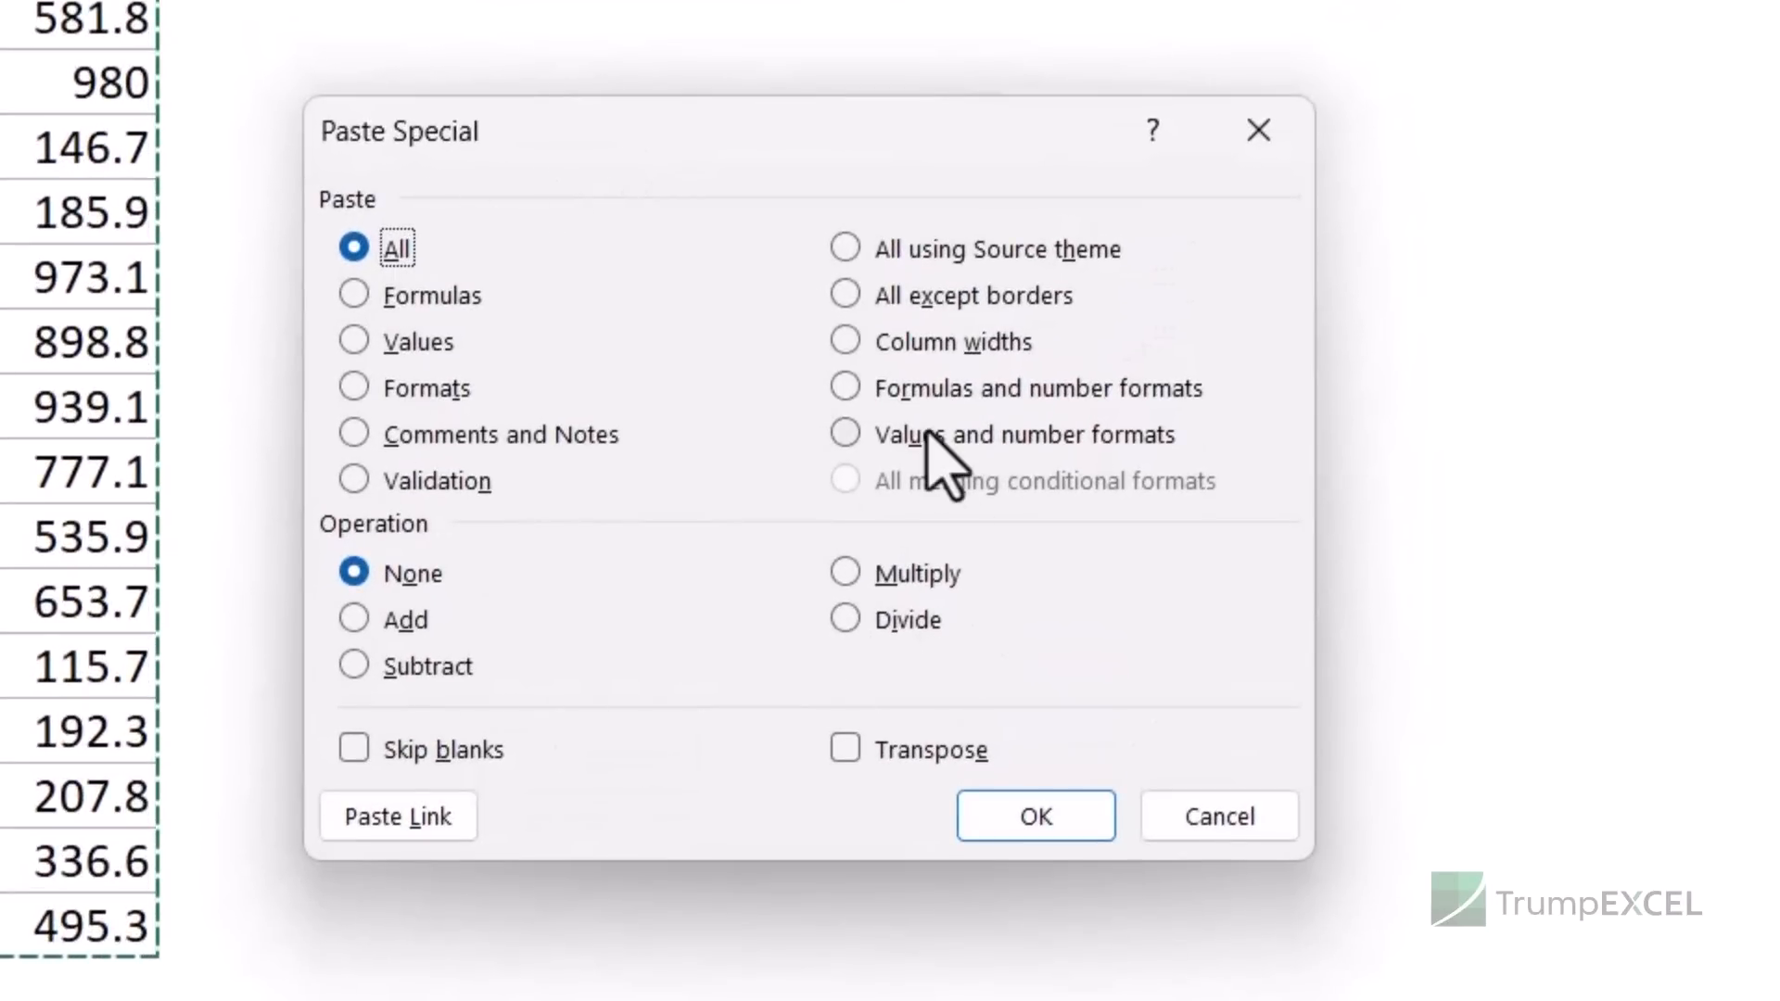
pyautogui.click(1248, 156)
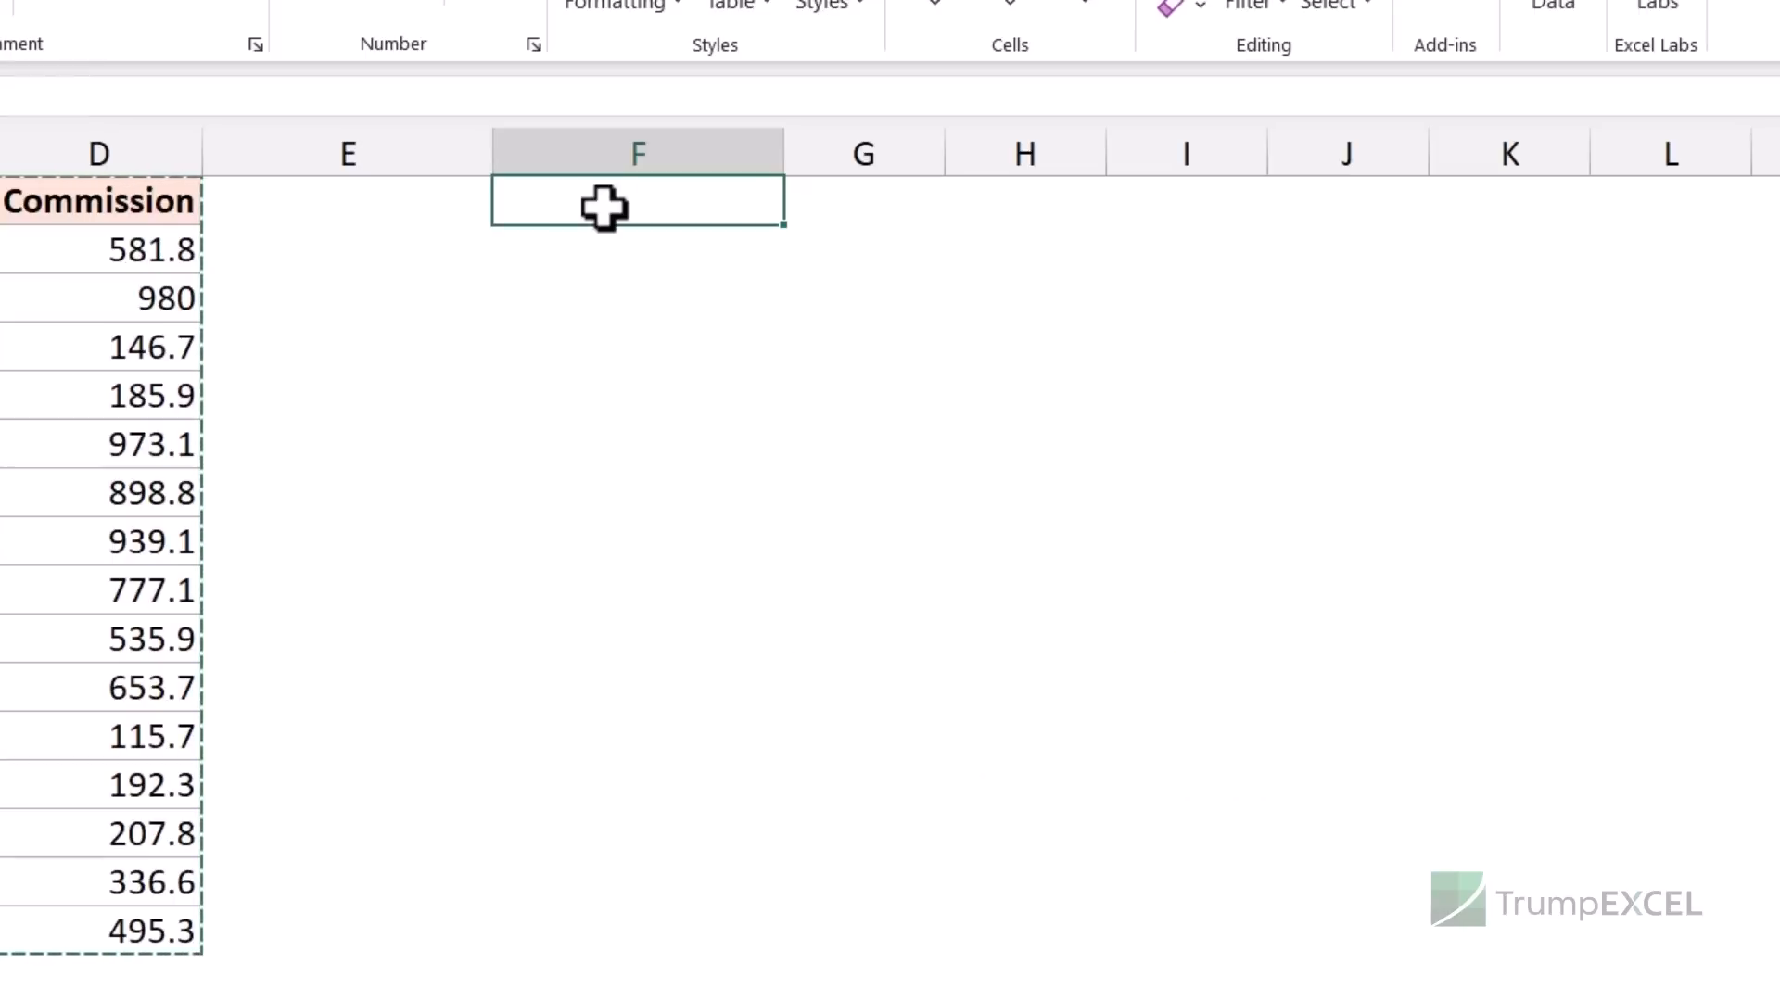
pyautogui.hotkey('alt', 'e')
pyautogui.press('s')
# - Close Paste Special again, reopen it with Ctrl+Alt+V, and select Formulas as the paste type
pyautogui.moveTo(528, 290); pyautogui.dragTo(597, 292)
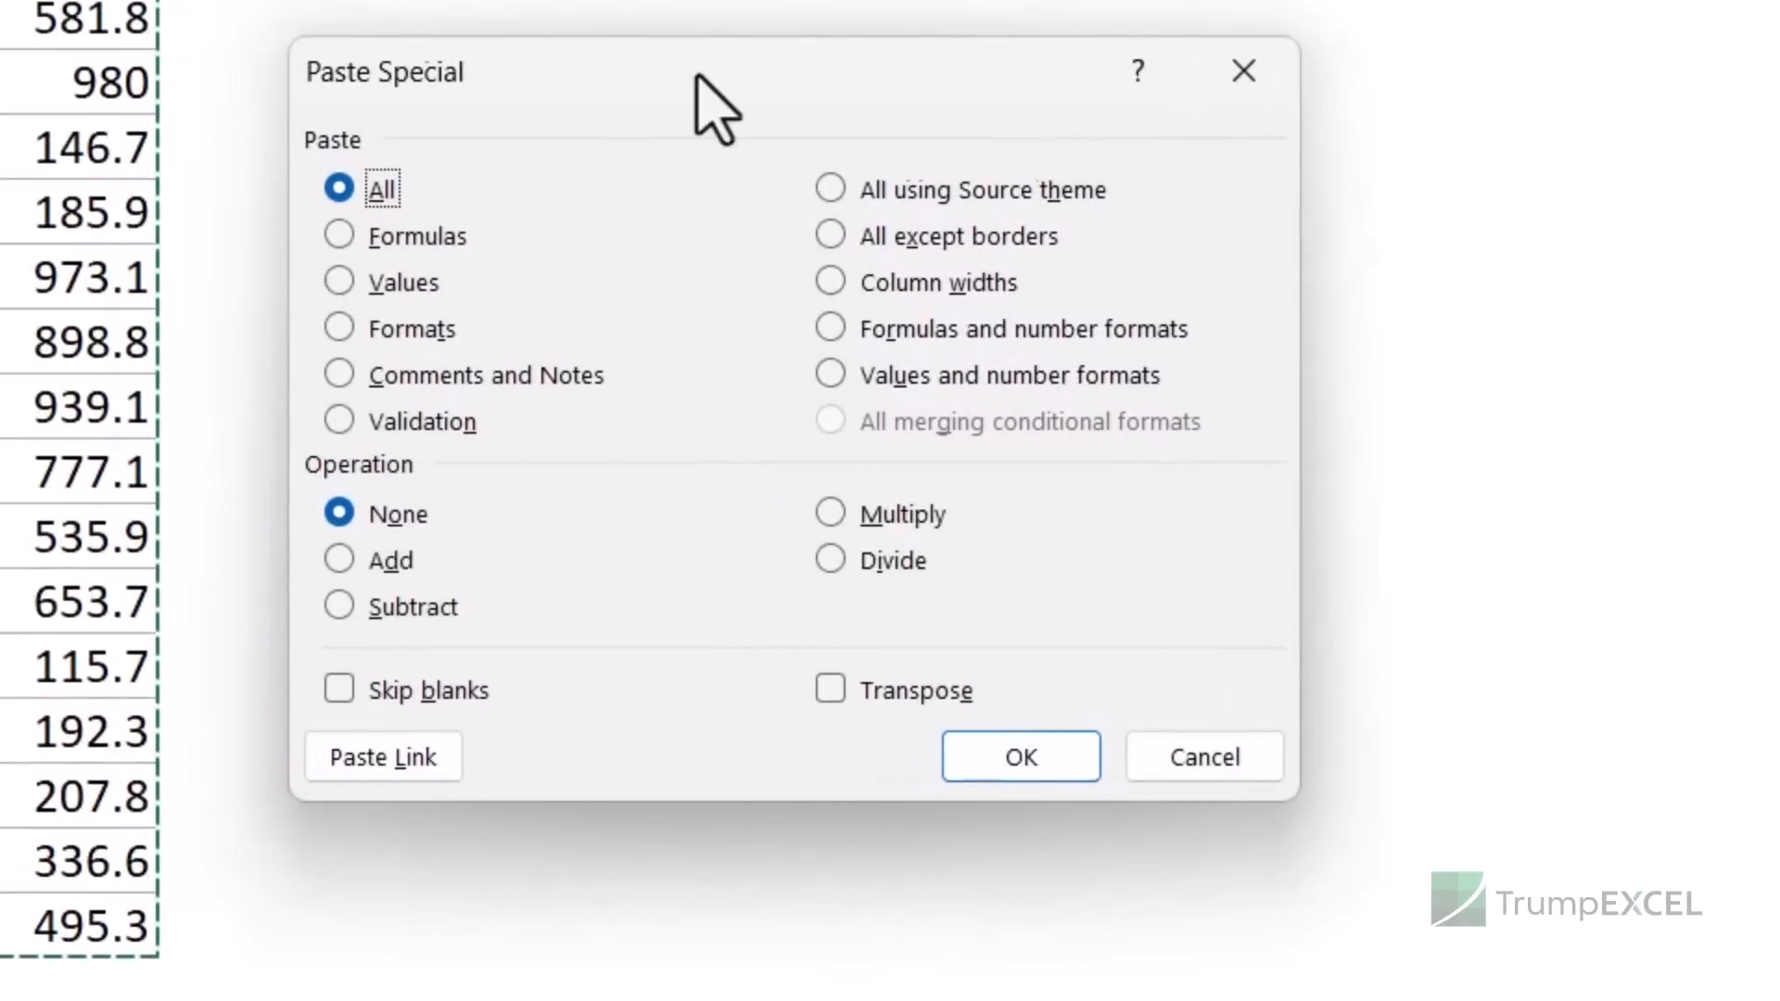
pyautogui.click(1272, 74)
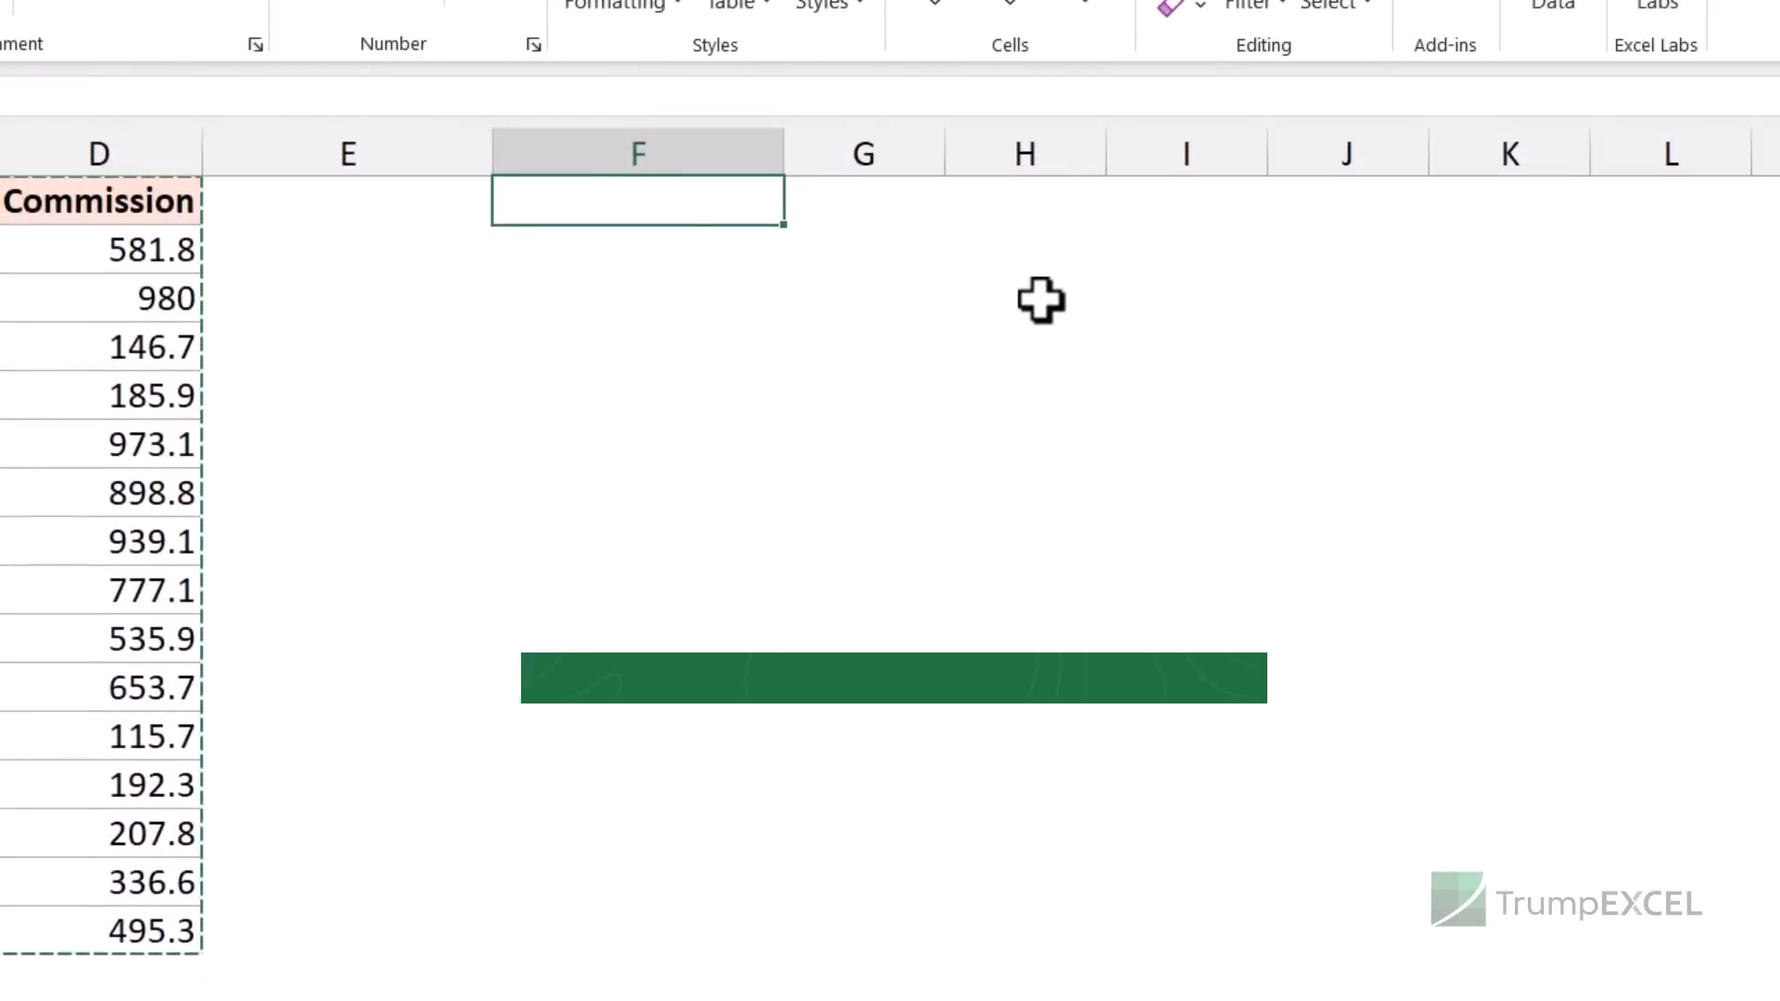
pyautogui.hotkey('ctrl', 'alt', 'v')
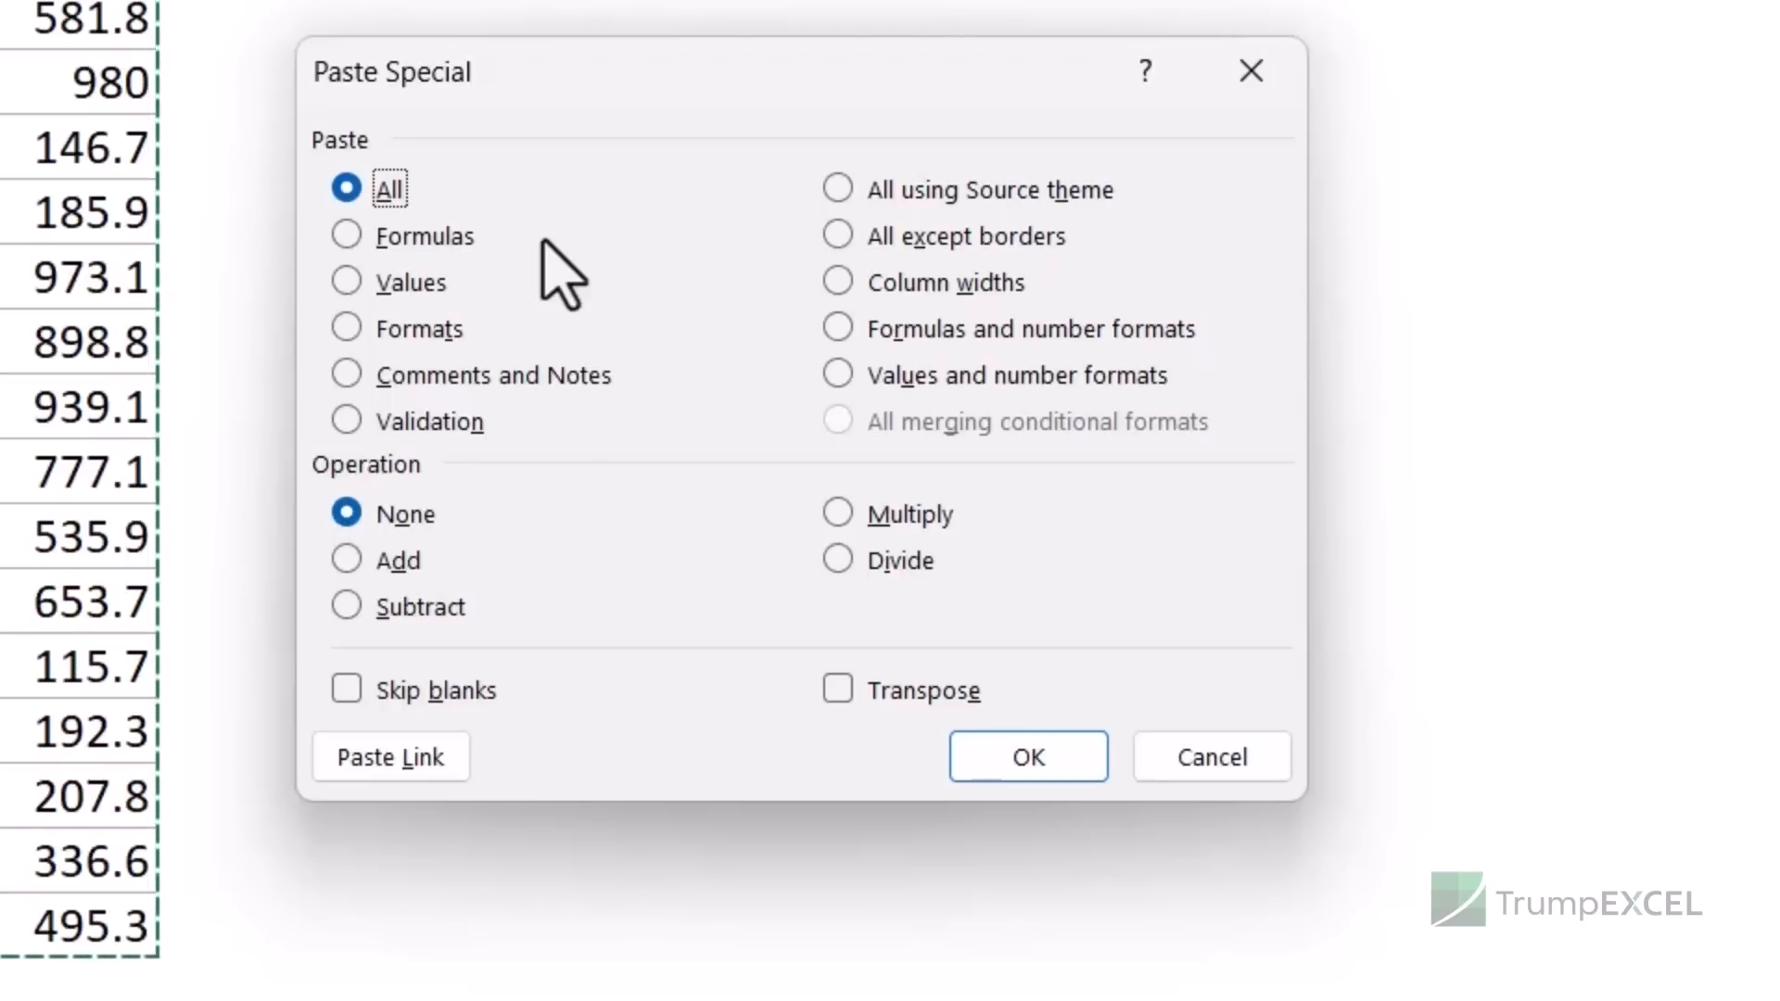
pyautogui.click(441, 243)
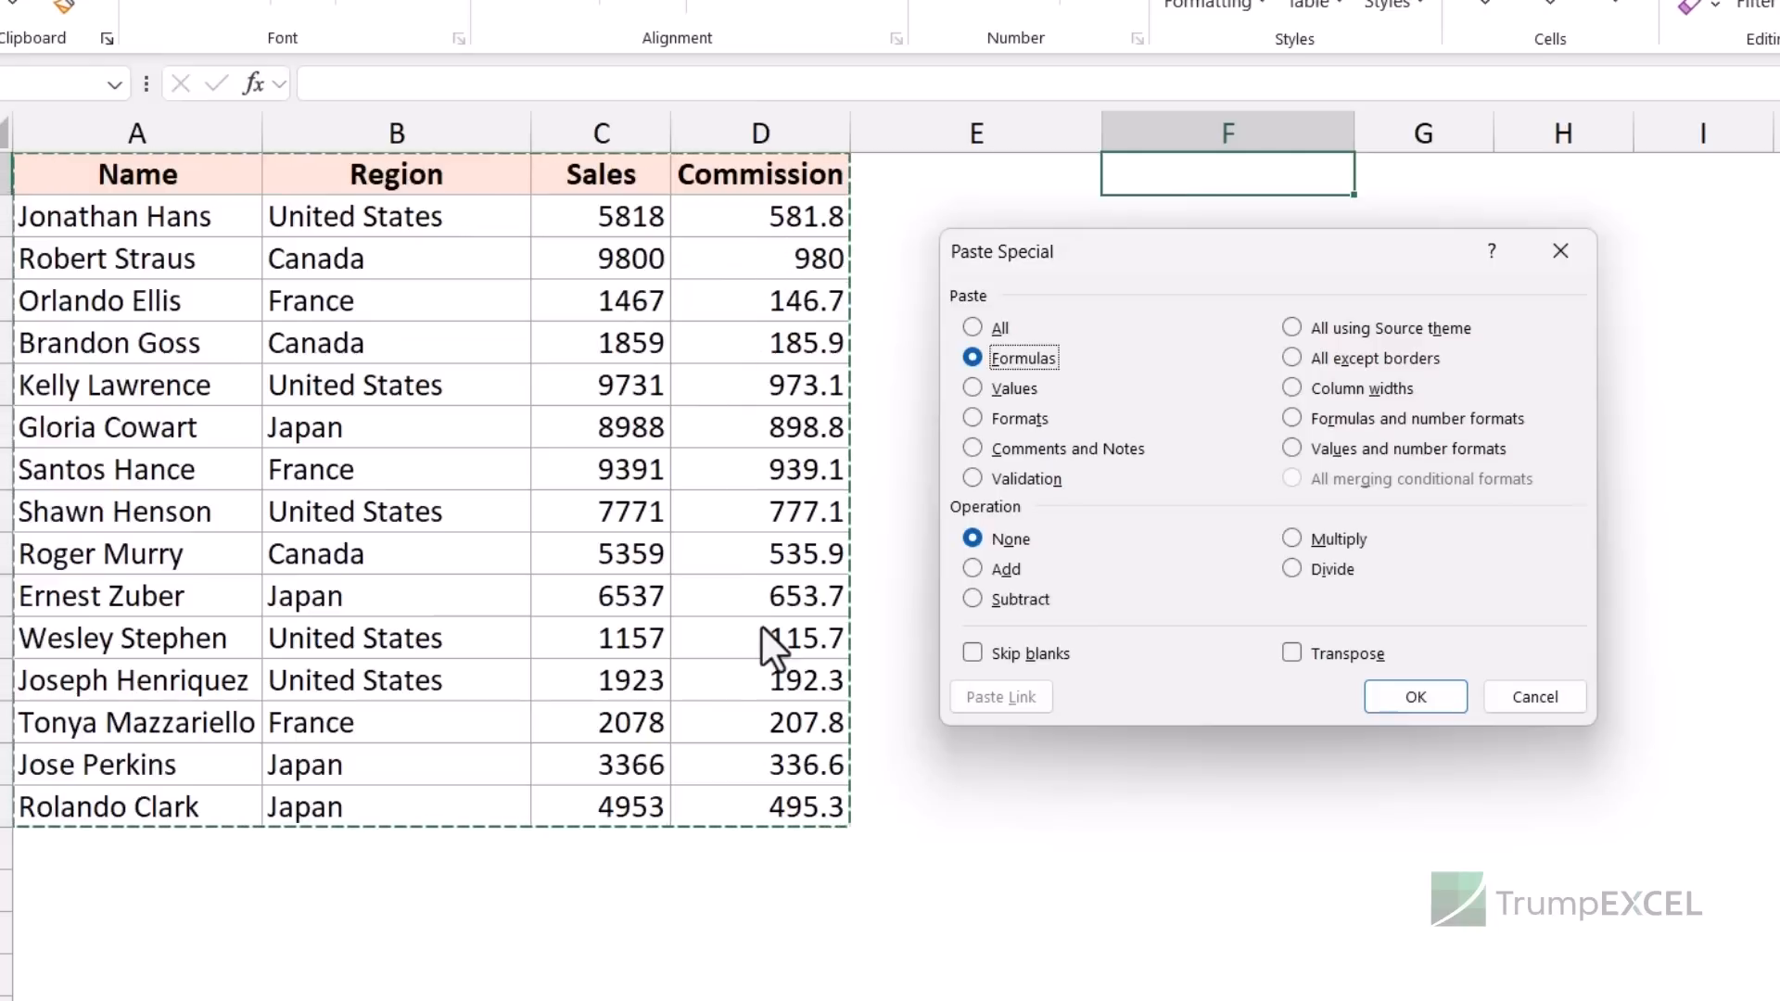
# - Cycle the Paste Special type through Values, Formats and Comments and Notes, ending on Validation
pyautogui.click(1020, 390)
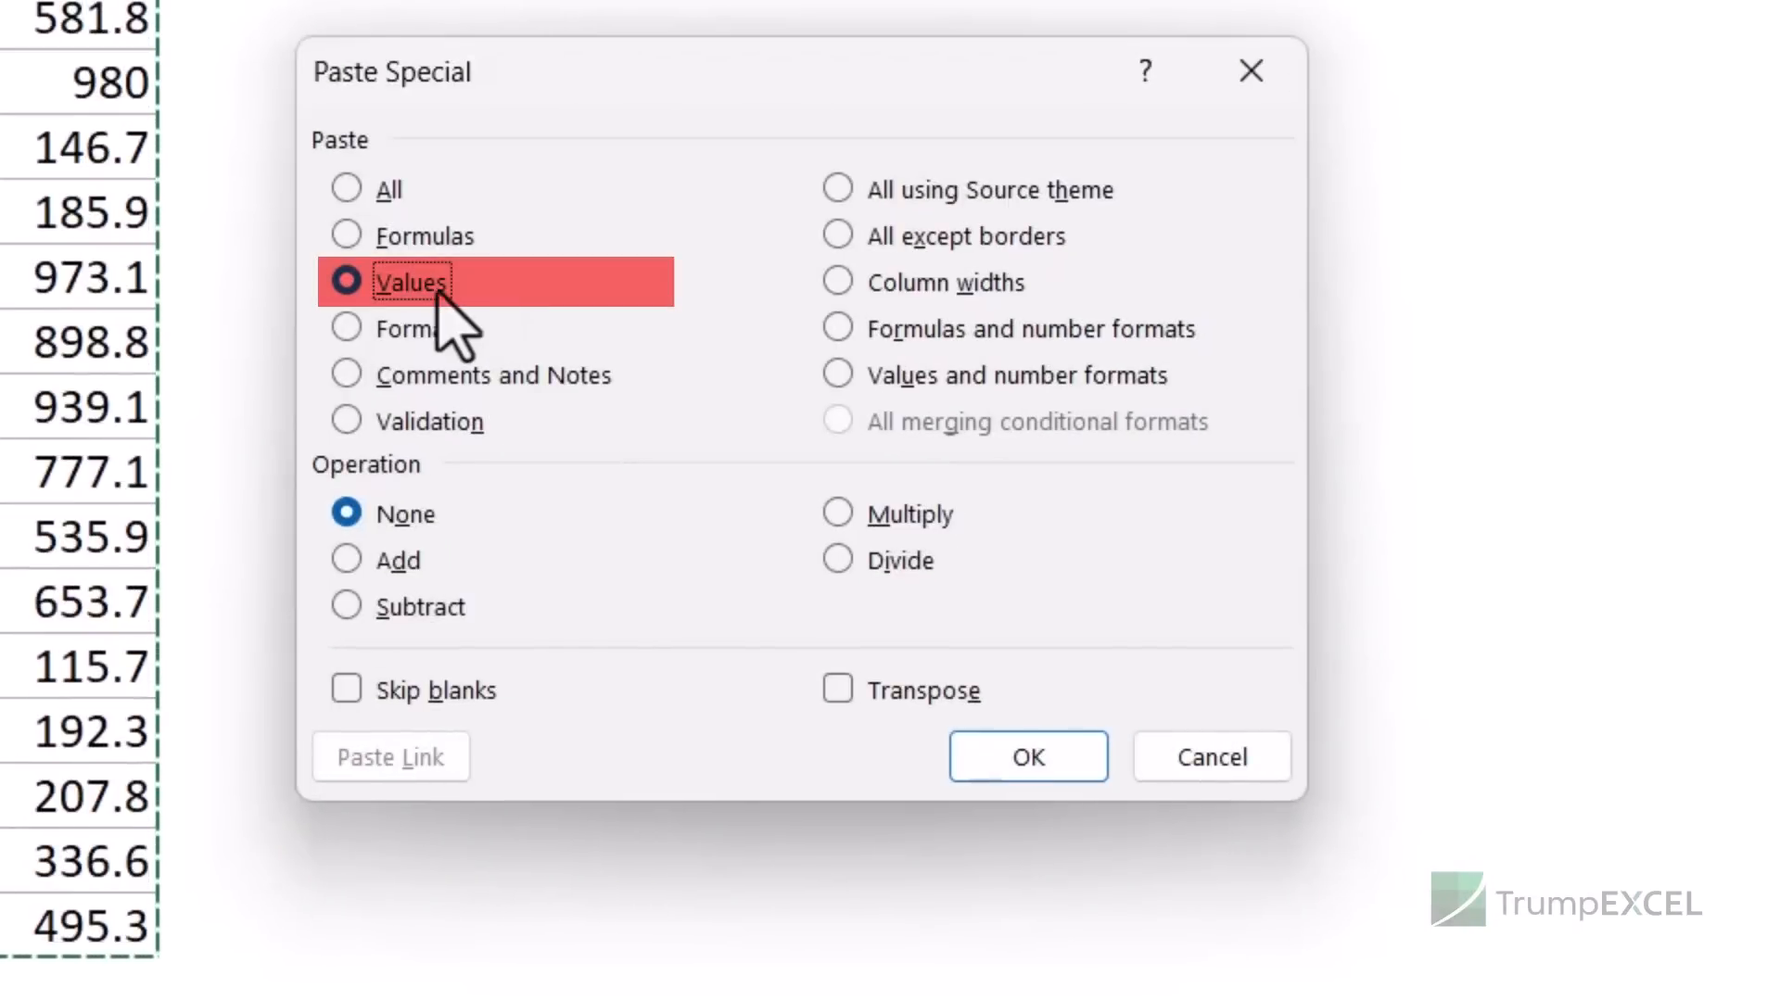
pyautogui.click(447, 334)
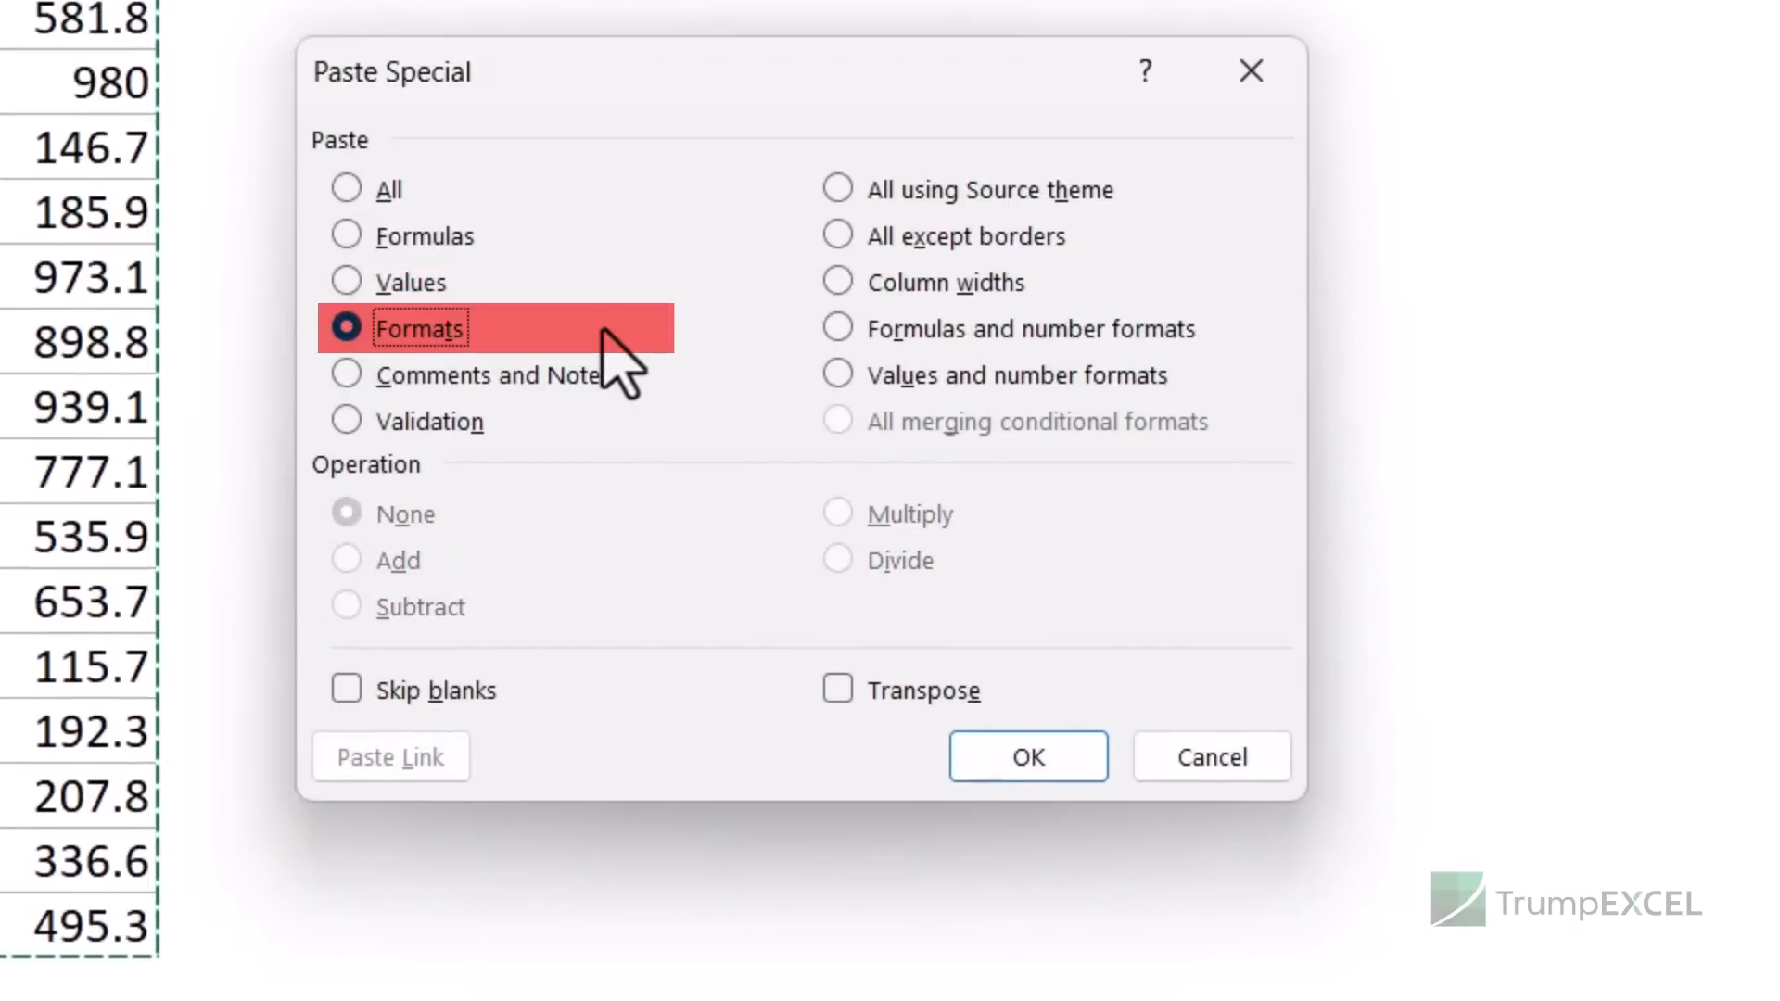
pyautogui.click(557, 387)
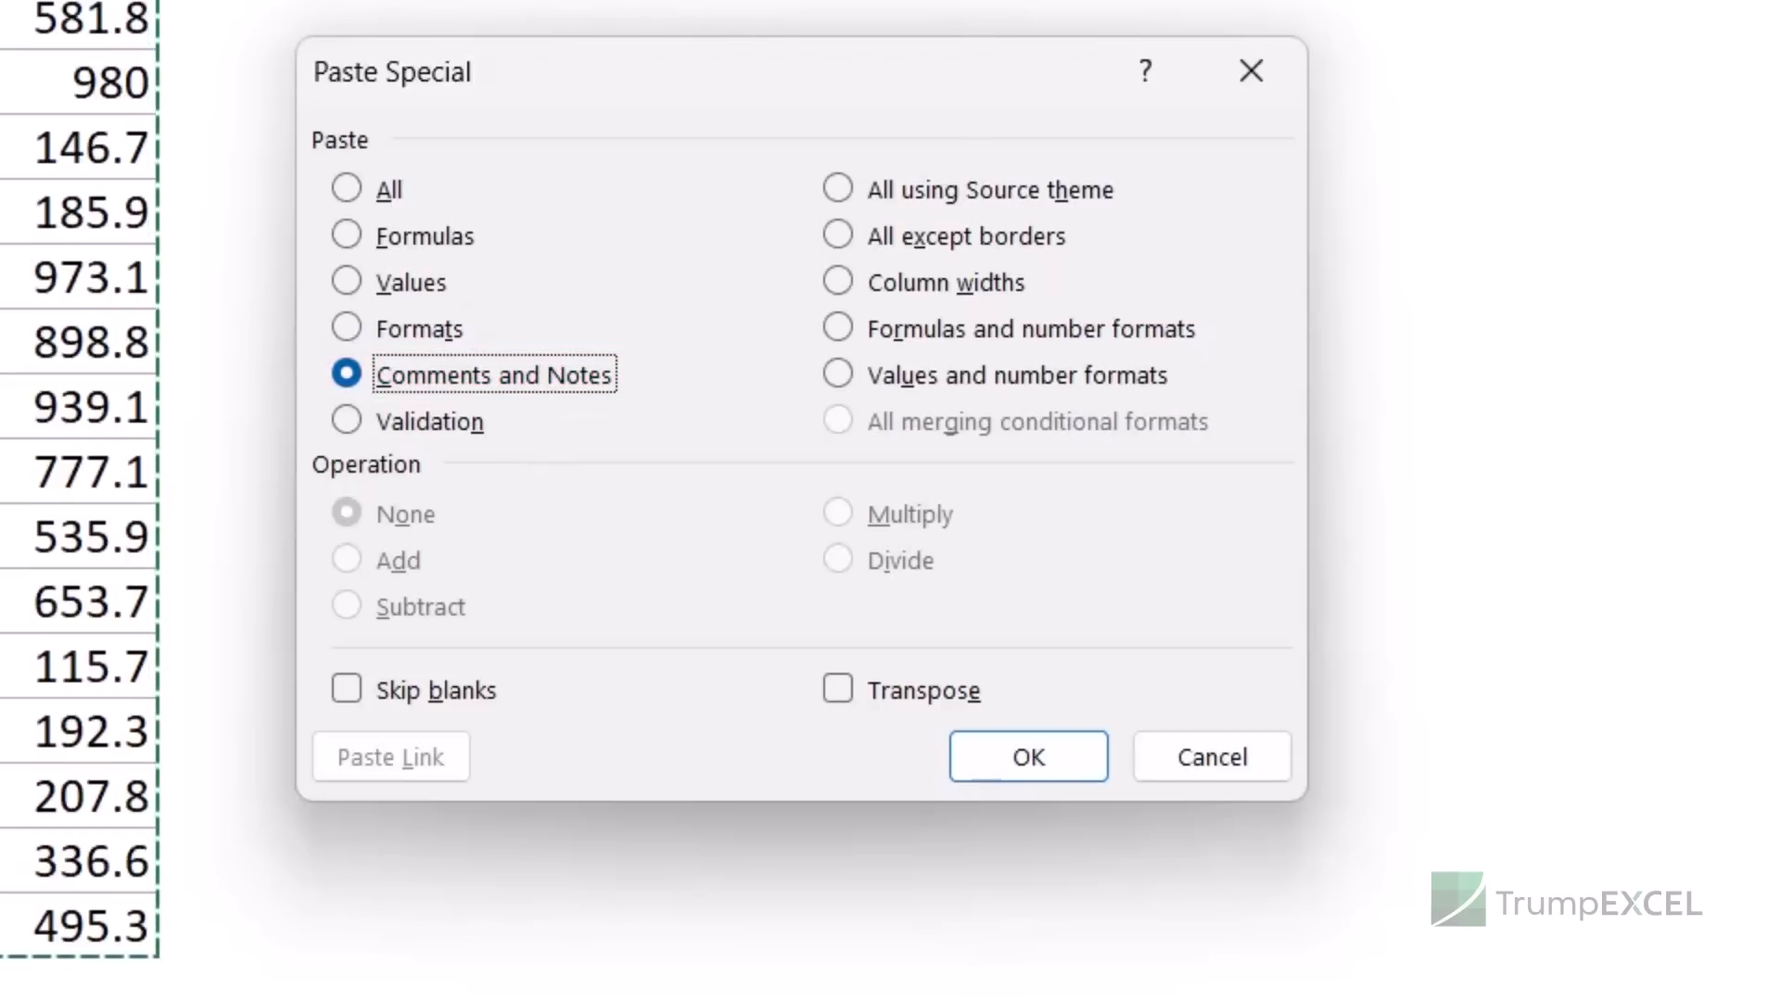
pyautogui.click(471, 427)
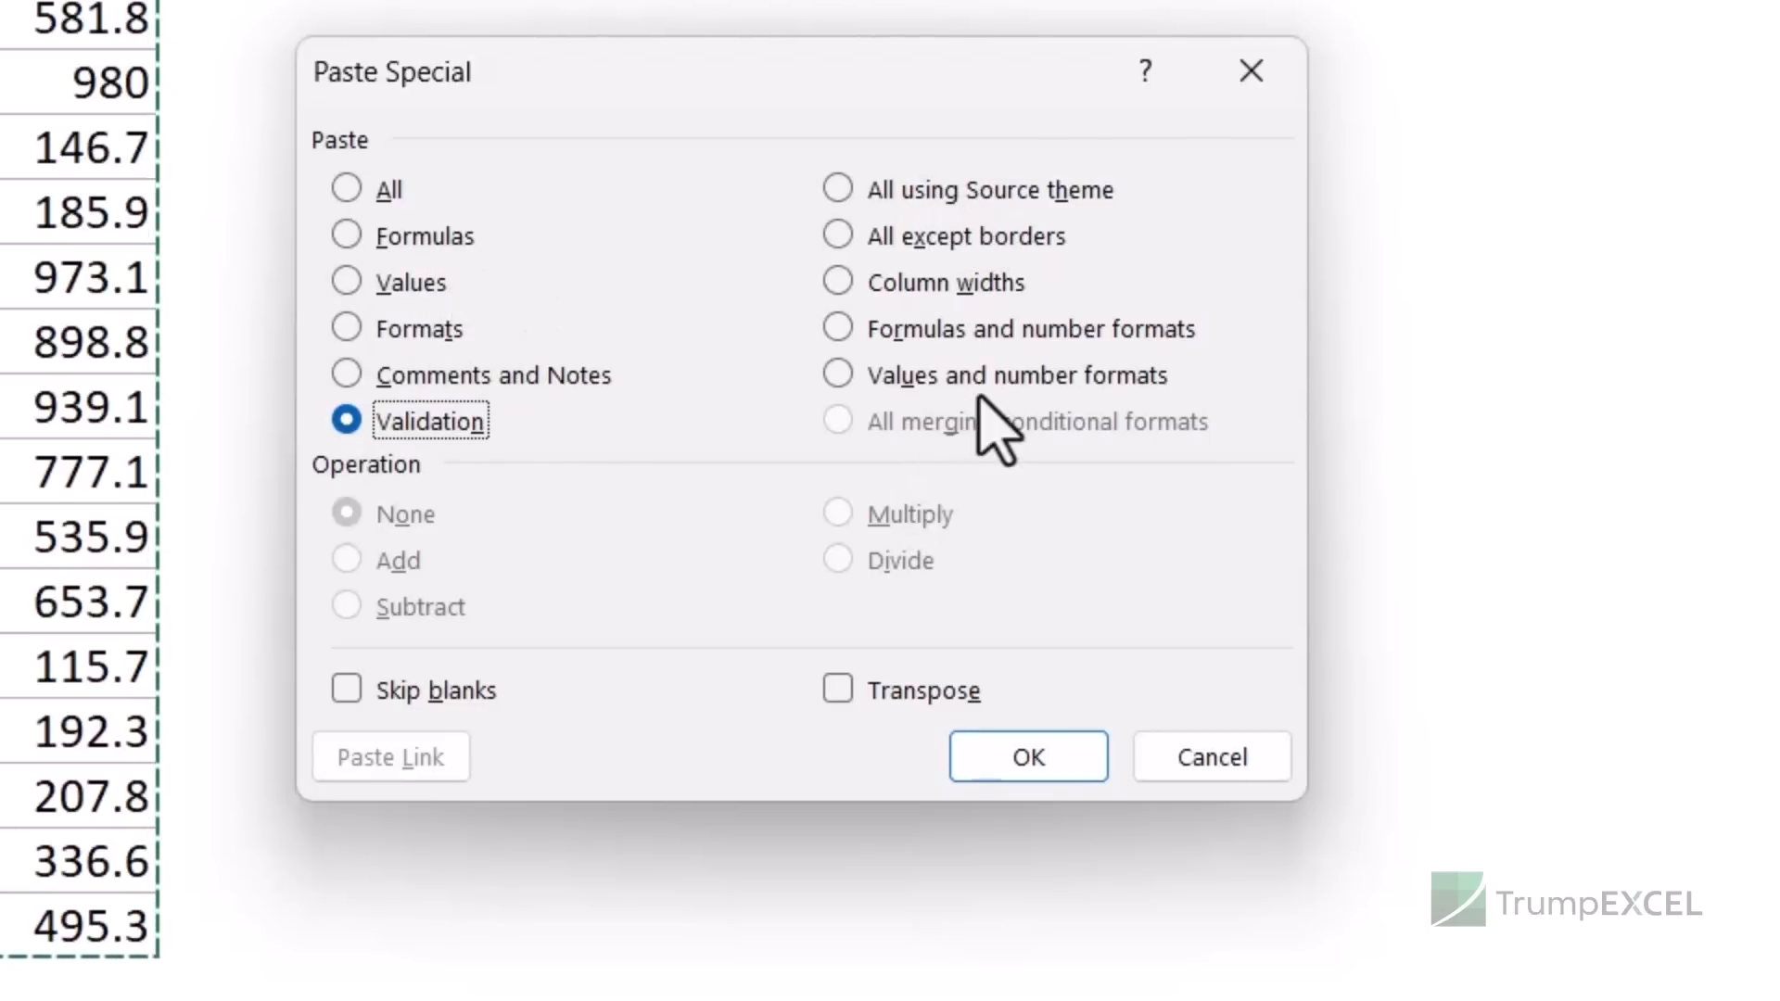
# - Try source theme, except borders, column widths and formulas/values with number formats, then reselect All
pyautogui.click(892, 196)
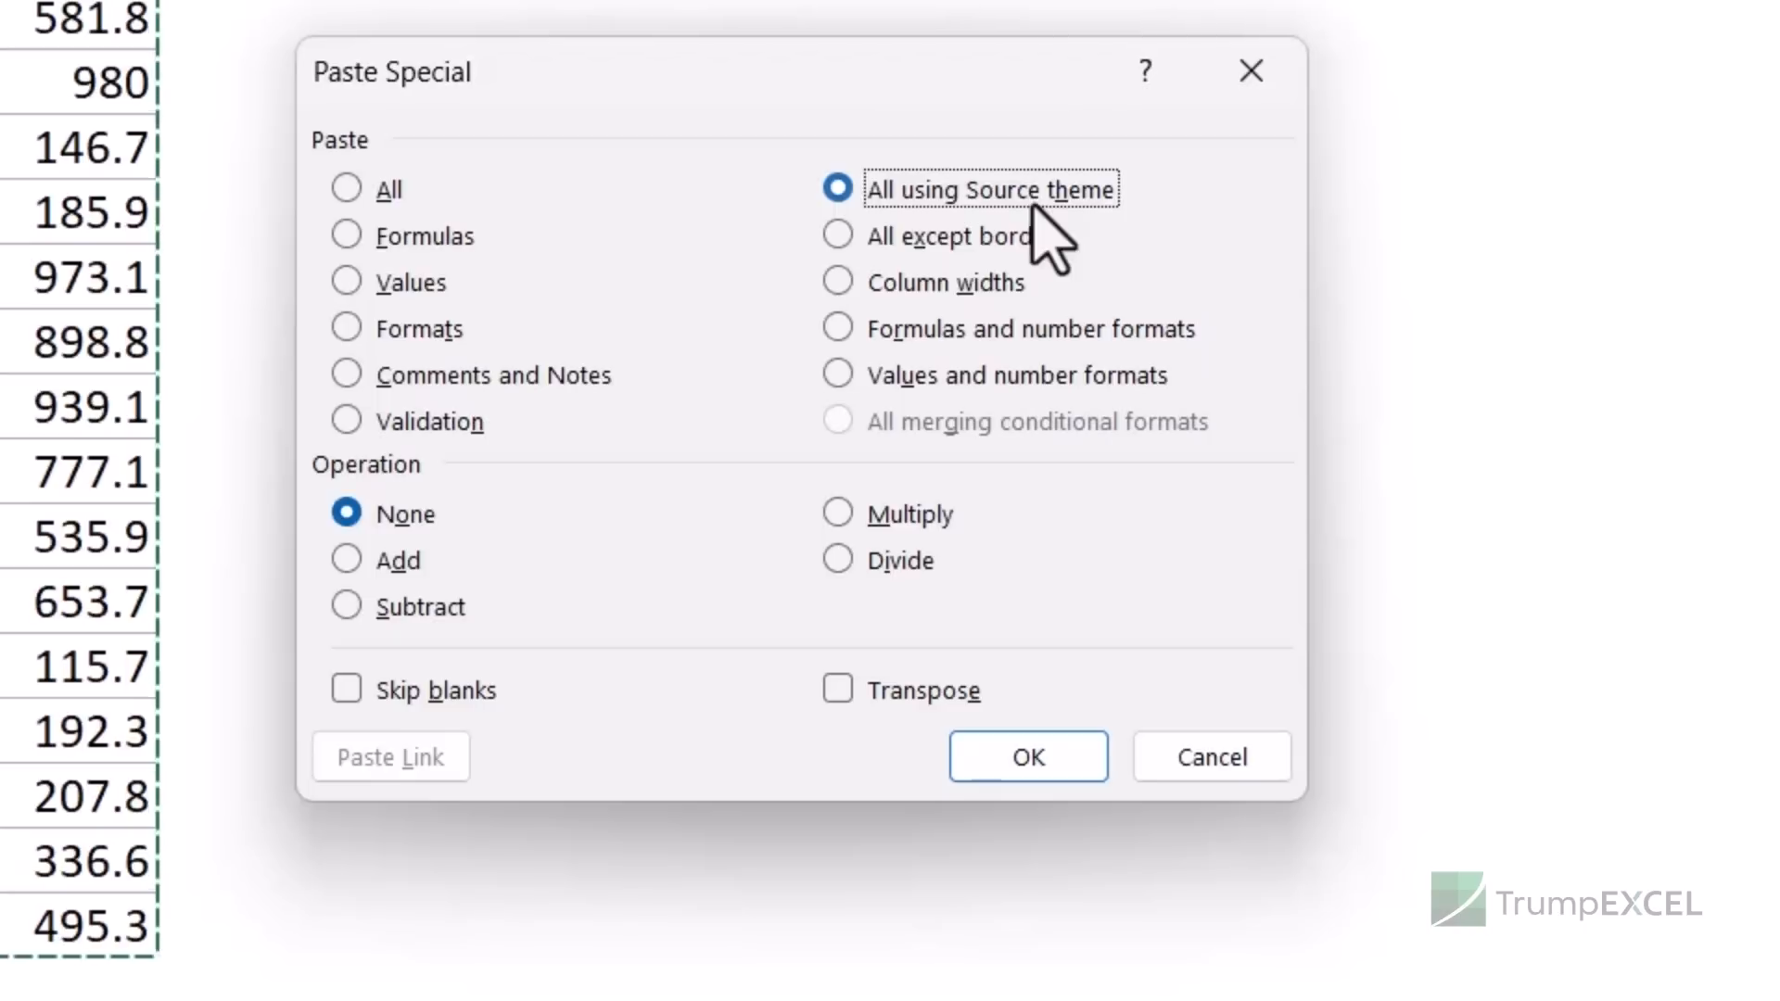
pyautogui.click(930, 247)
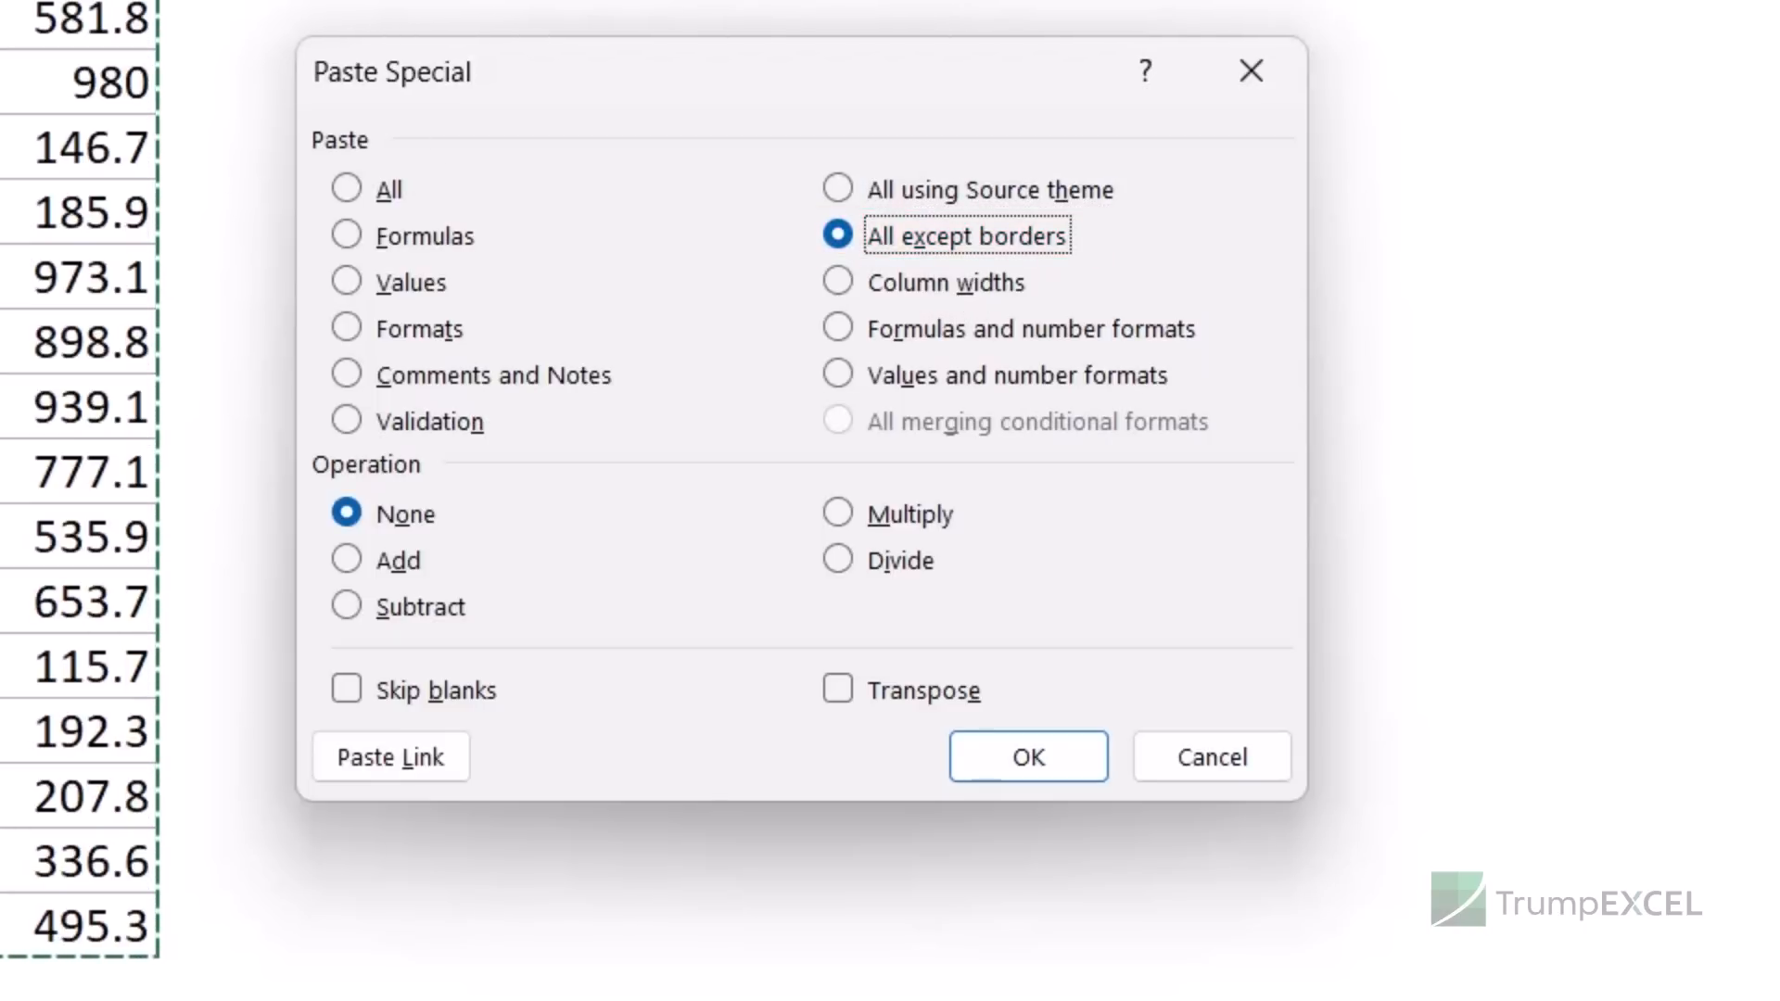
pyautogui.click(946, 281)
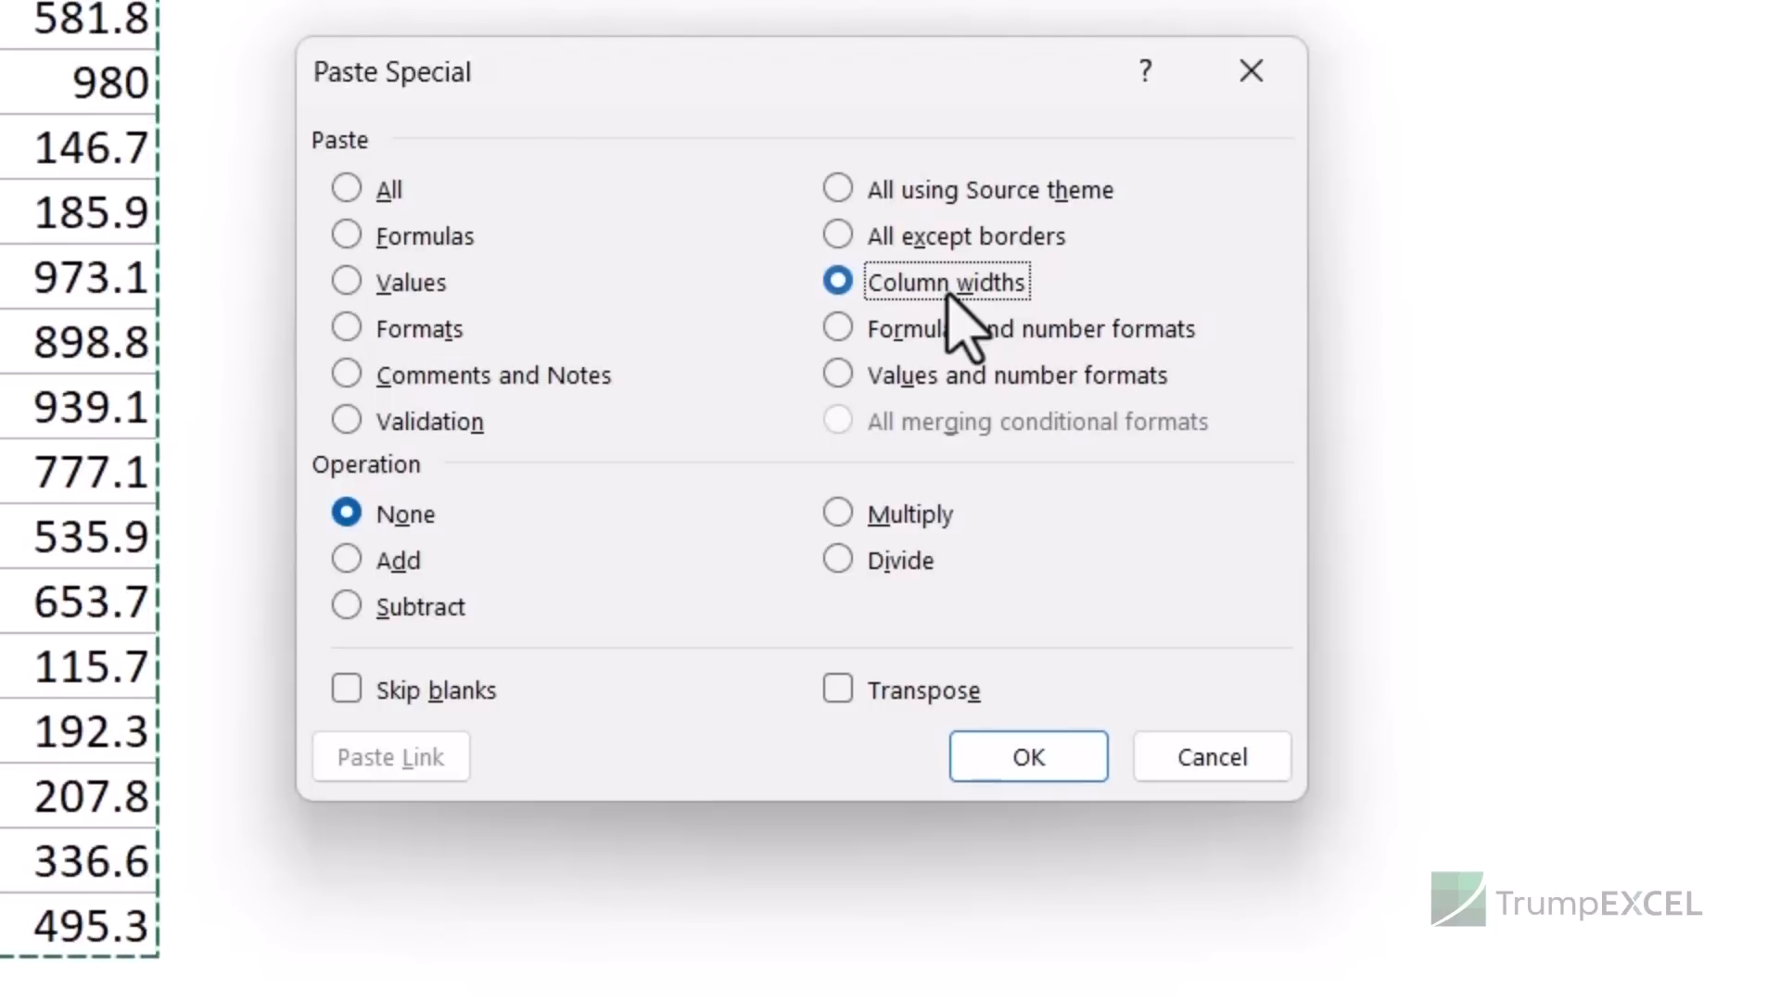
pyautogui.click(944, 333)
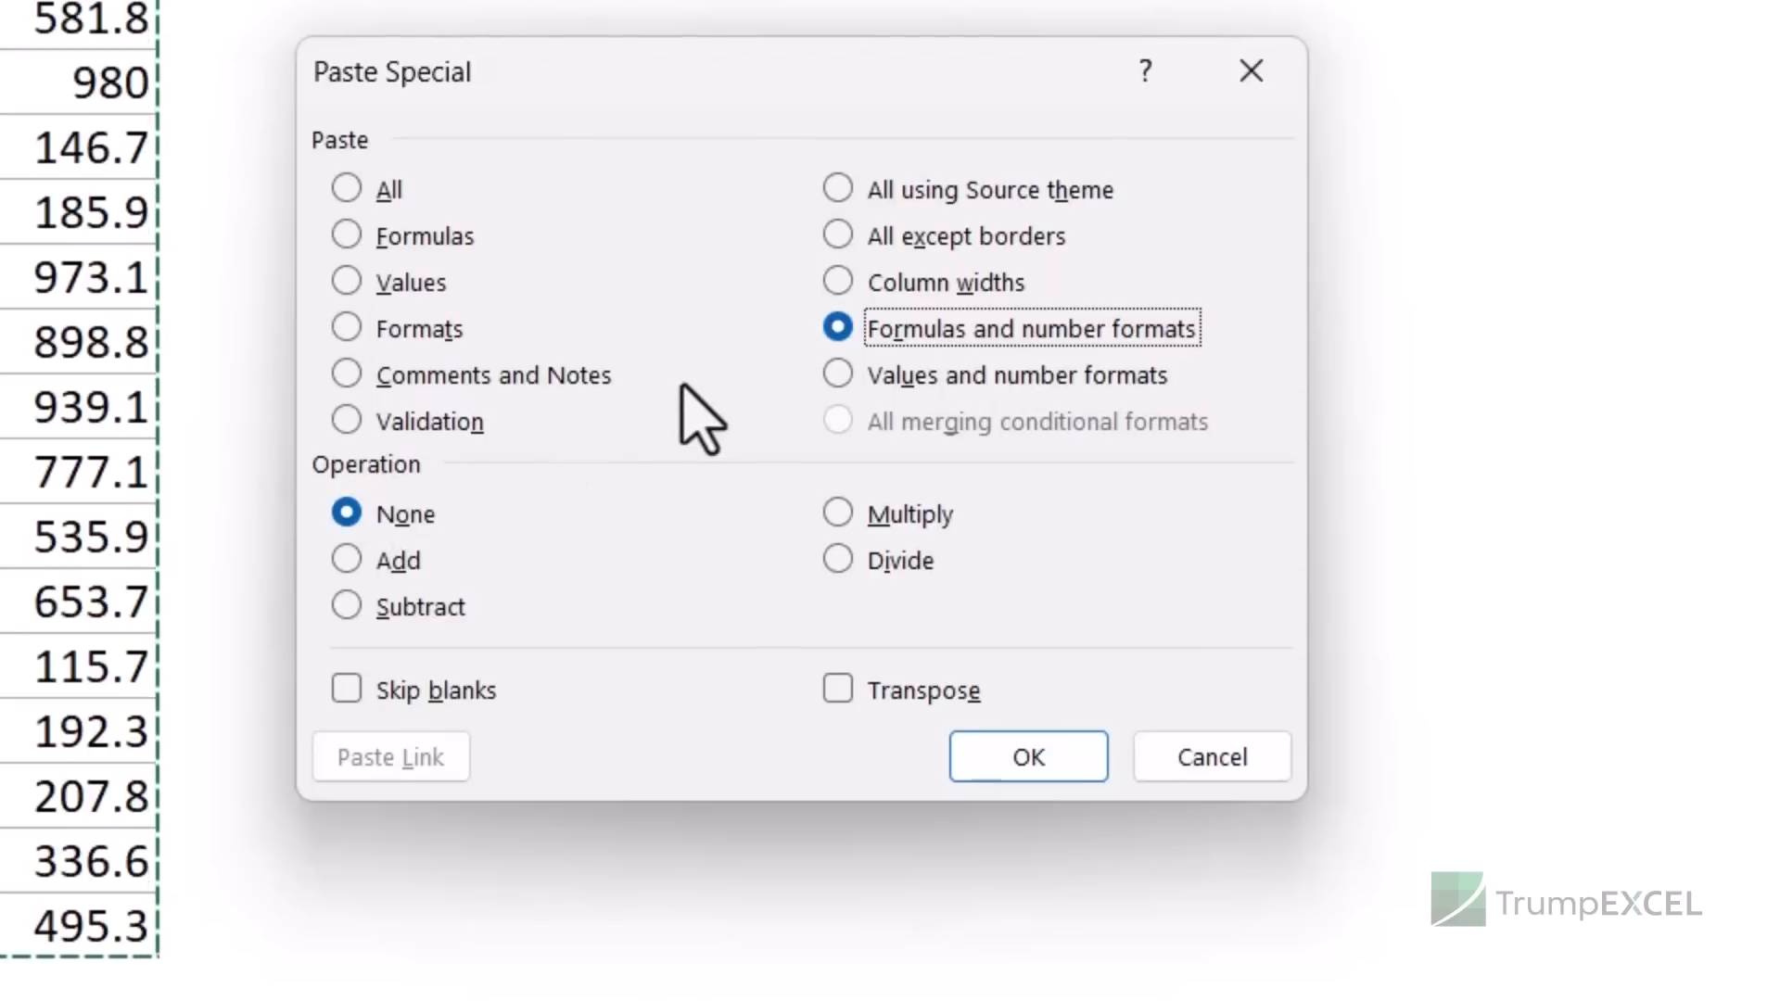
pyautogui.click(904, 382)
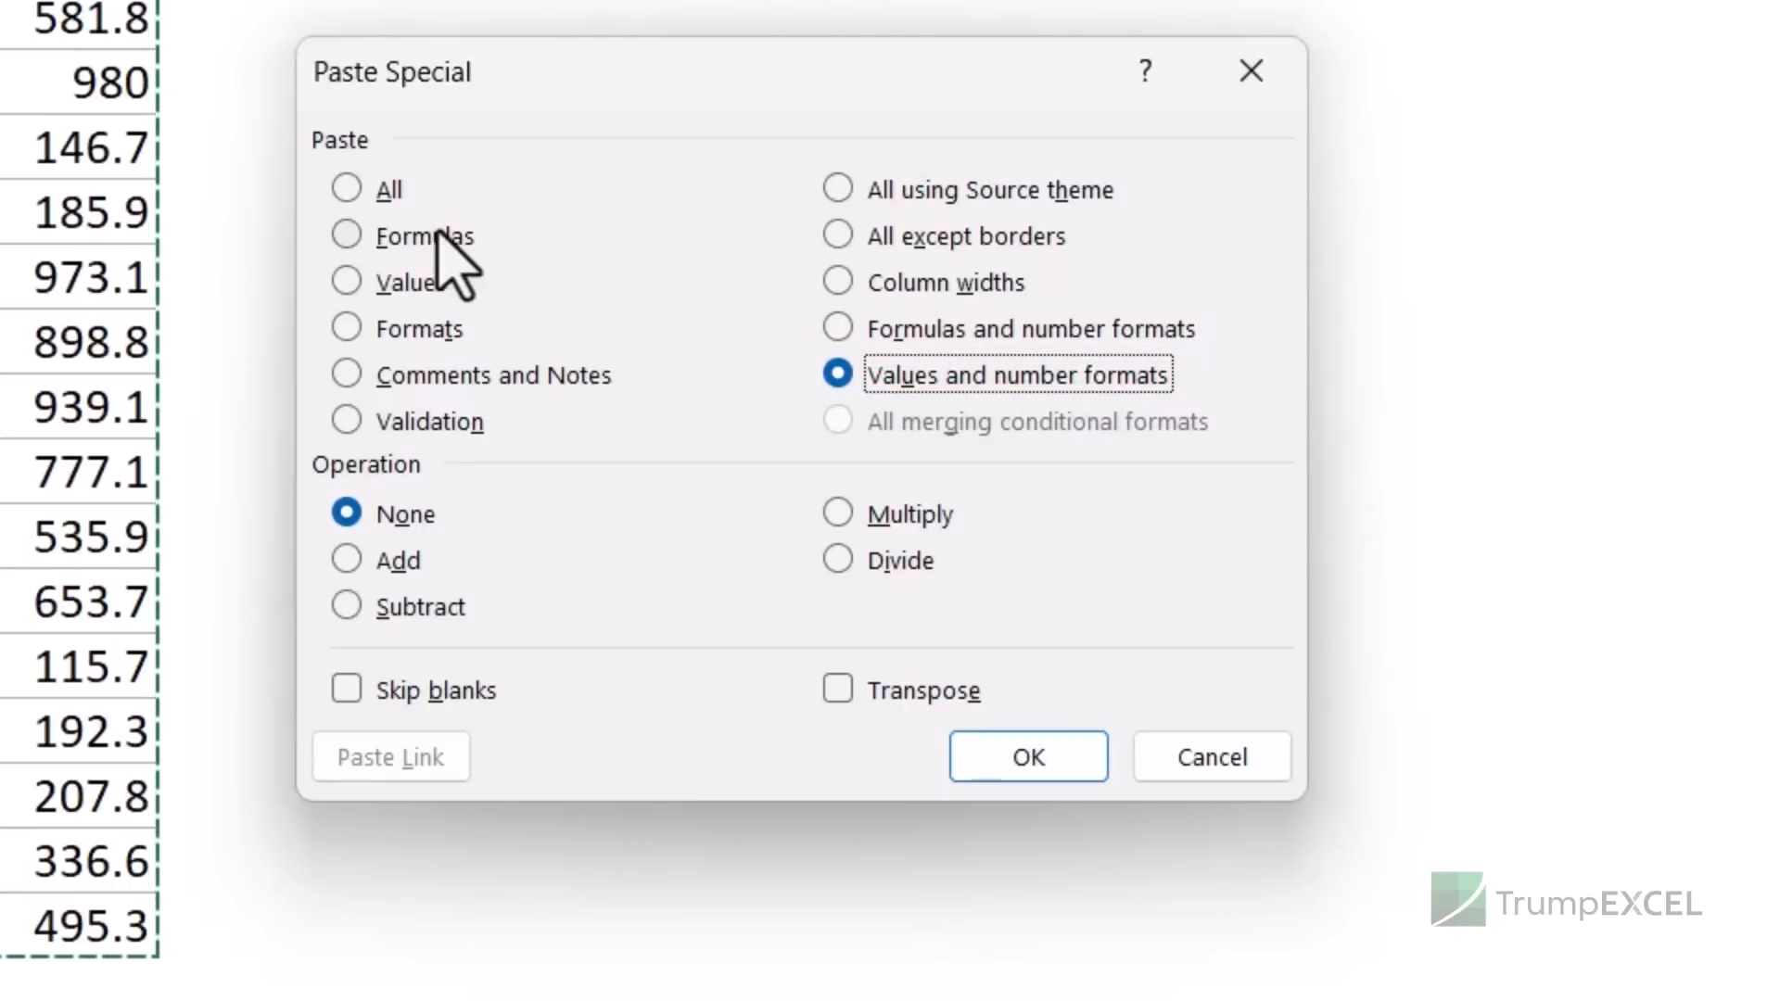
pyautogui.click(388, 191)
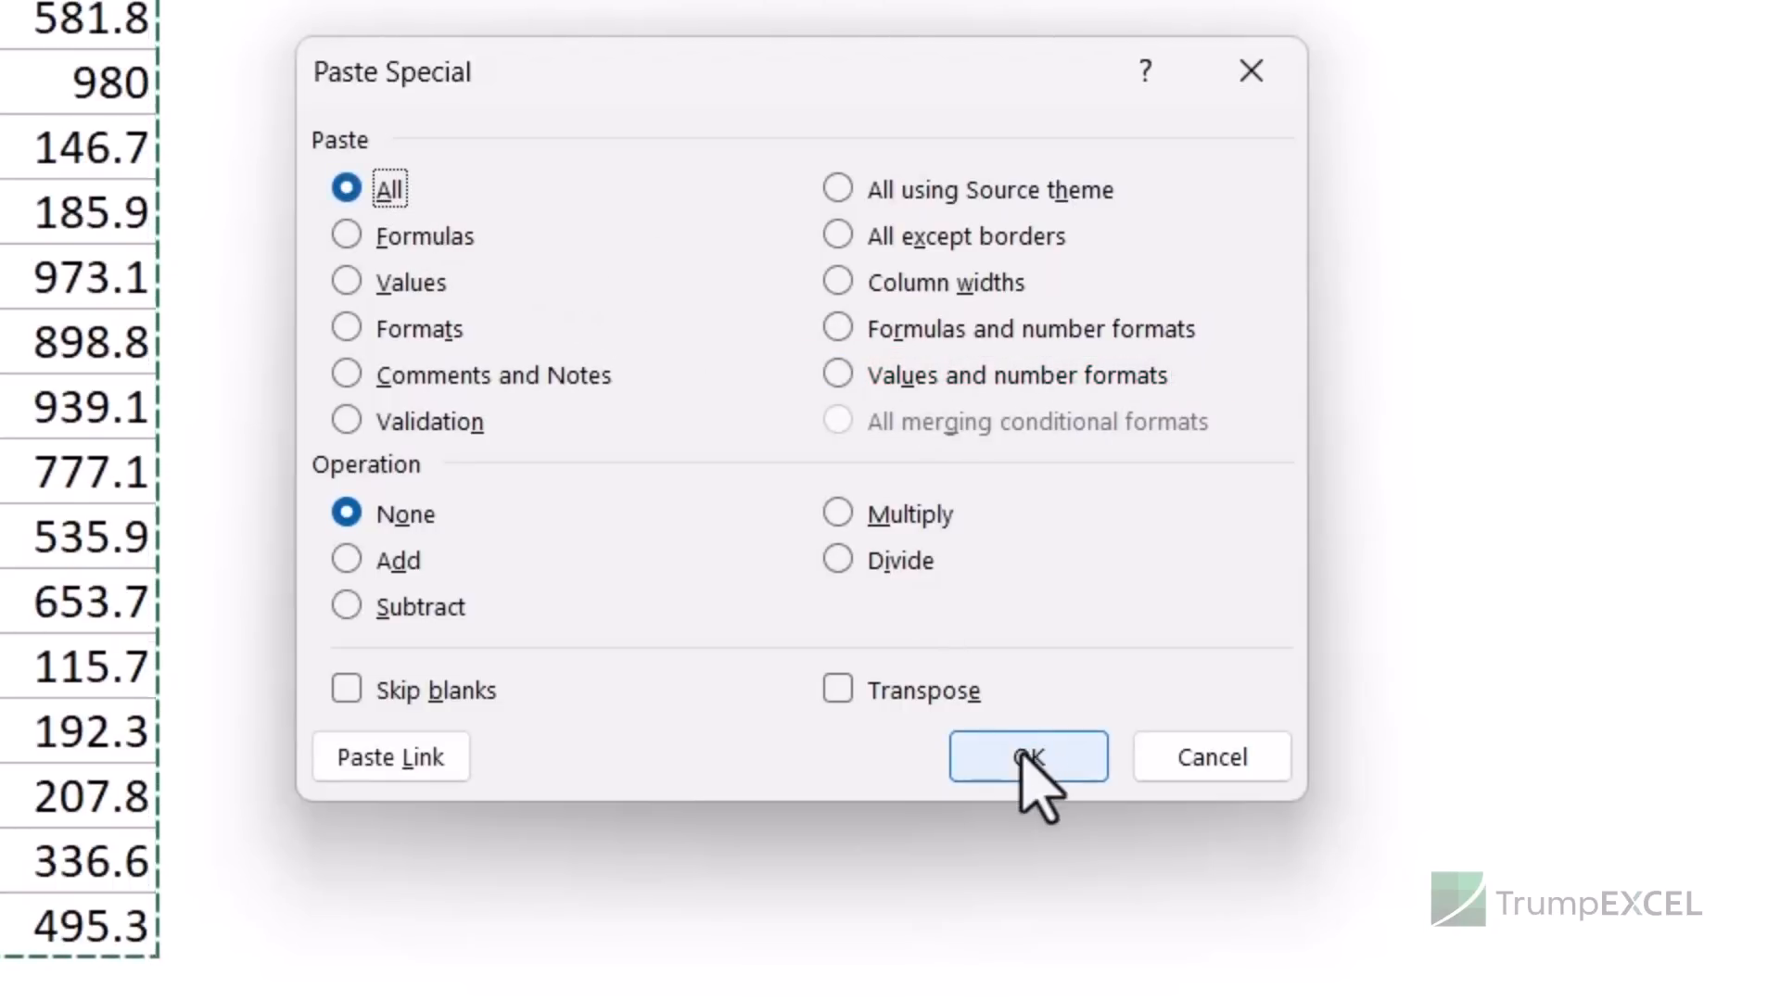
# - Paste the table as values only at F1, compare D2's formula with I2's value, then clear F1:I16
pyautogui.click(1027, 760)
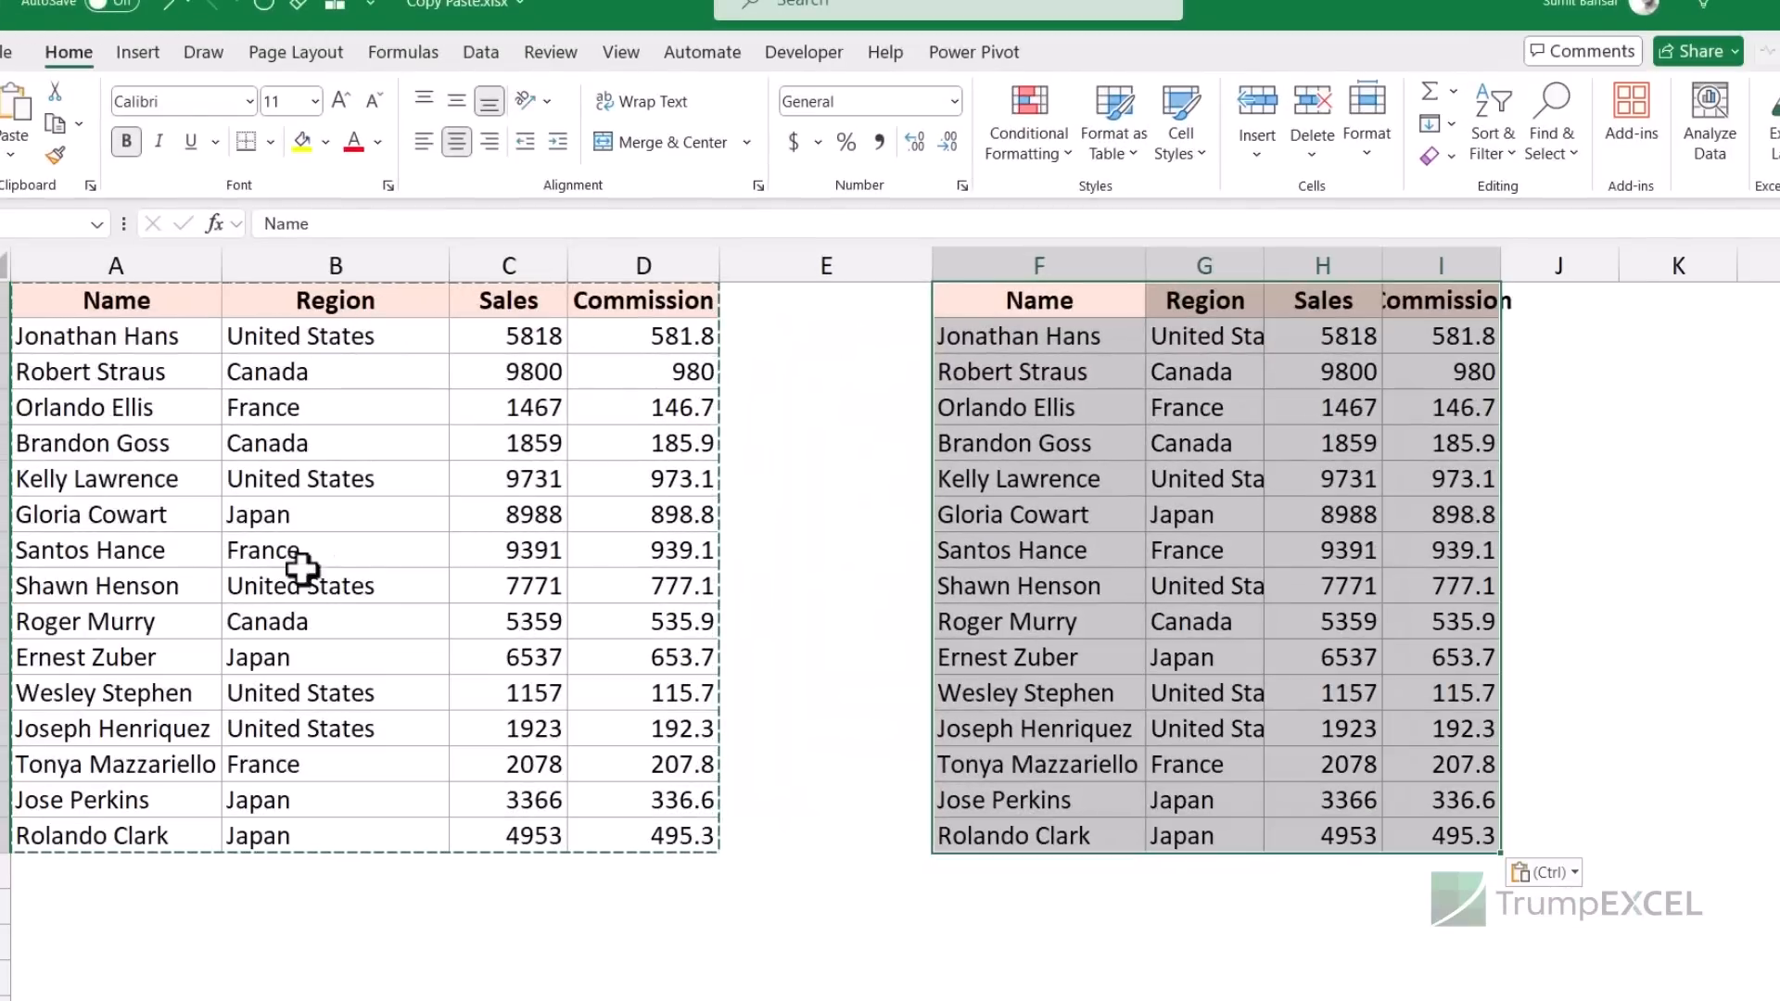
pyautogui.press('Delete')
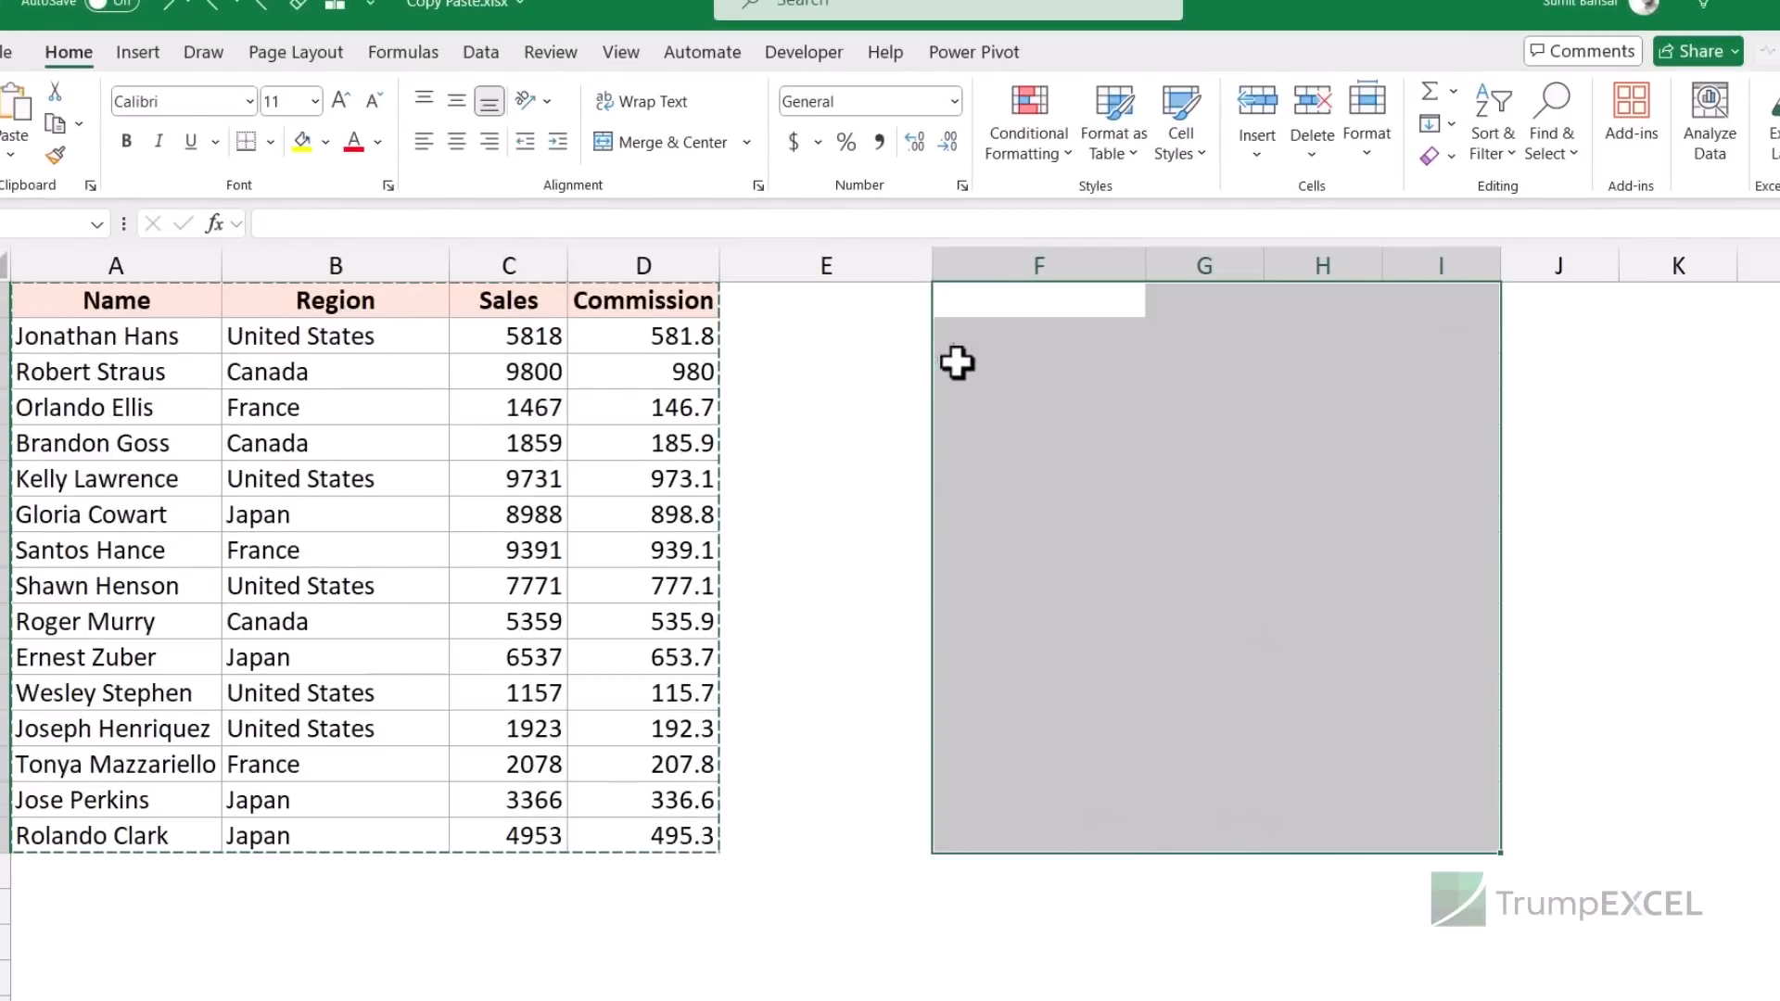
pyautogui.click(984, 309)
pyautogui.hotkey('alt', 'e')
pyautogui.press('s')
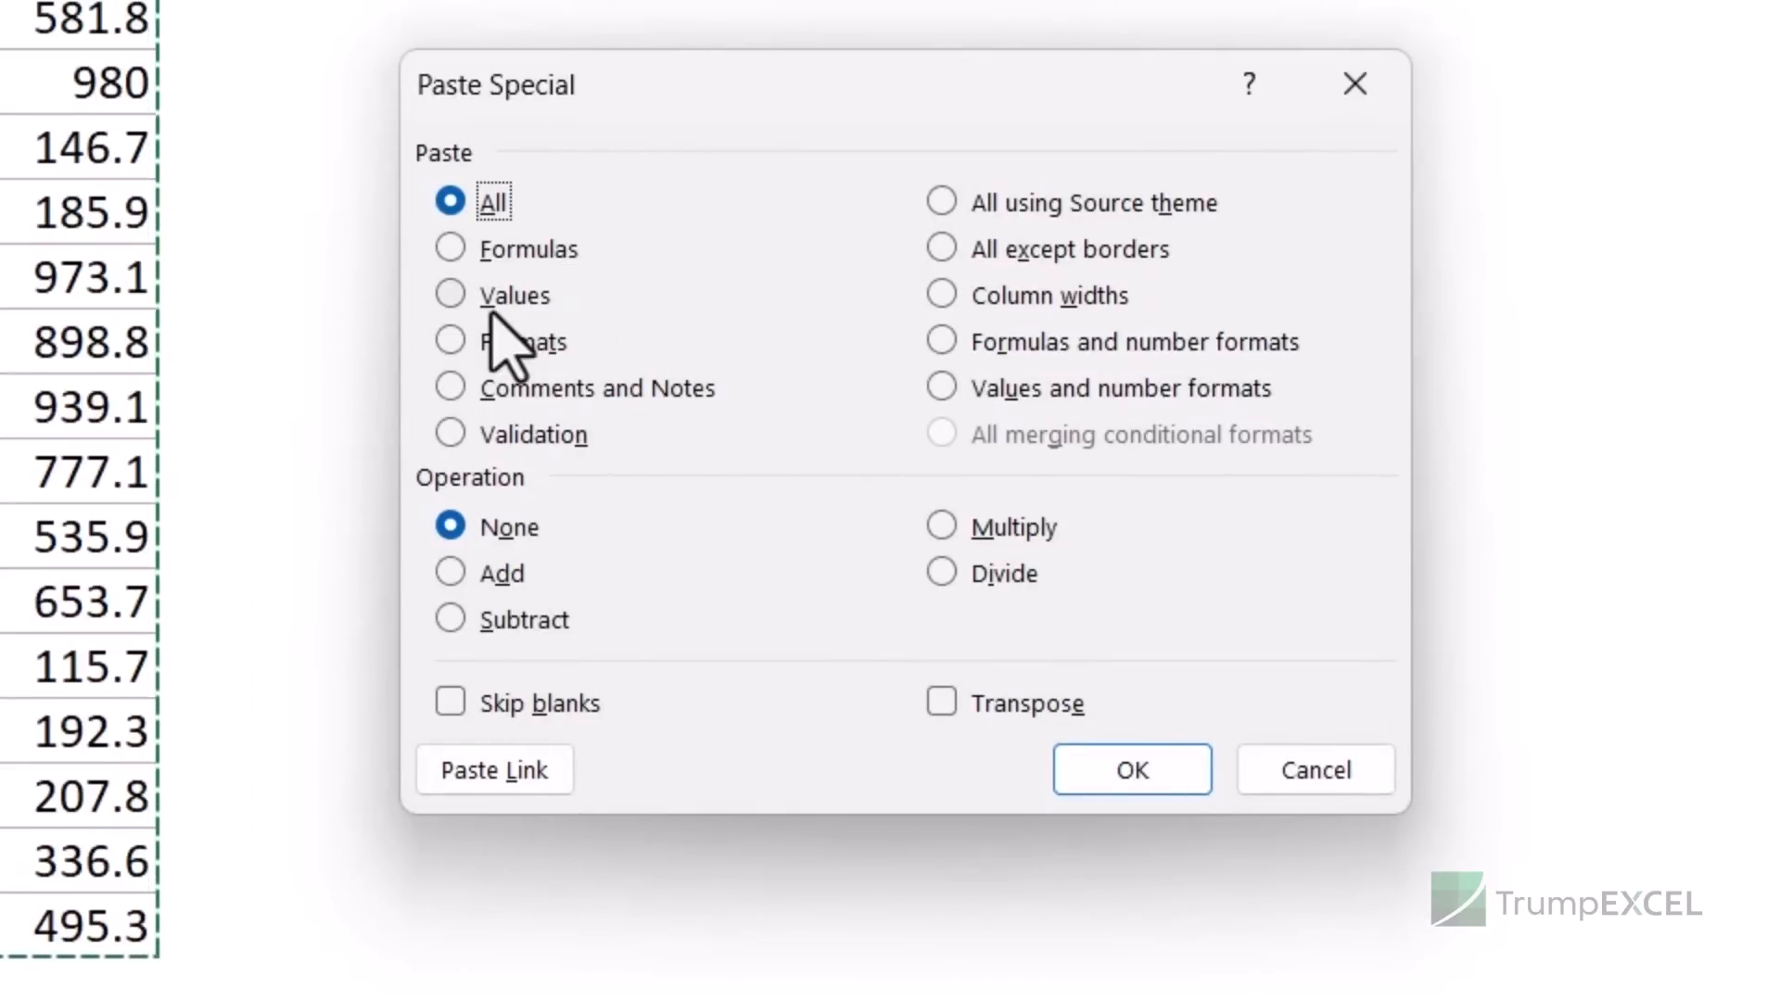
pyautogui.click(487, 299)
pyautogui.click(1132, 770)
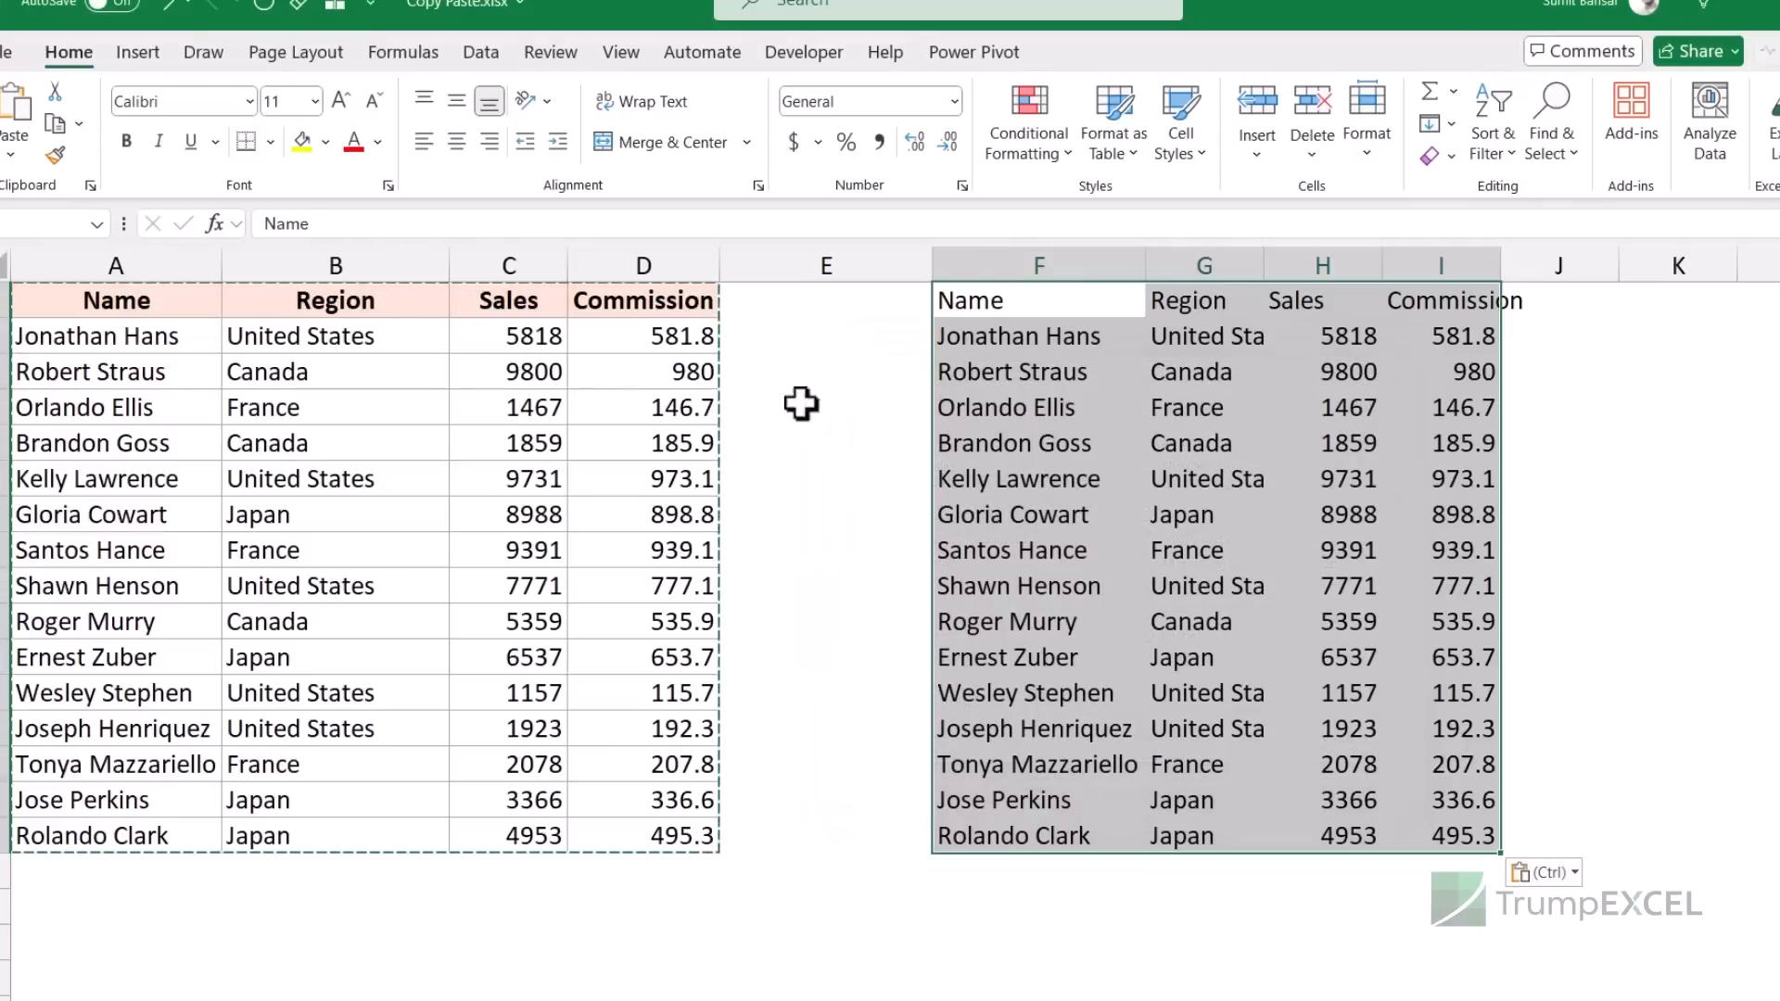
pyautogui.click(696, 340)
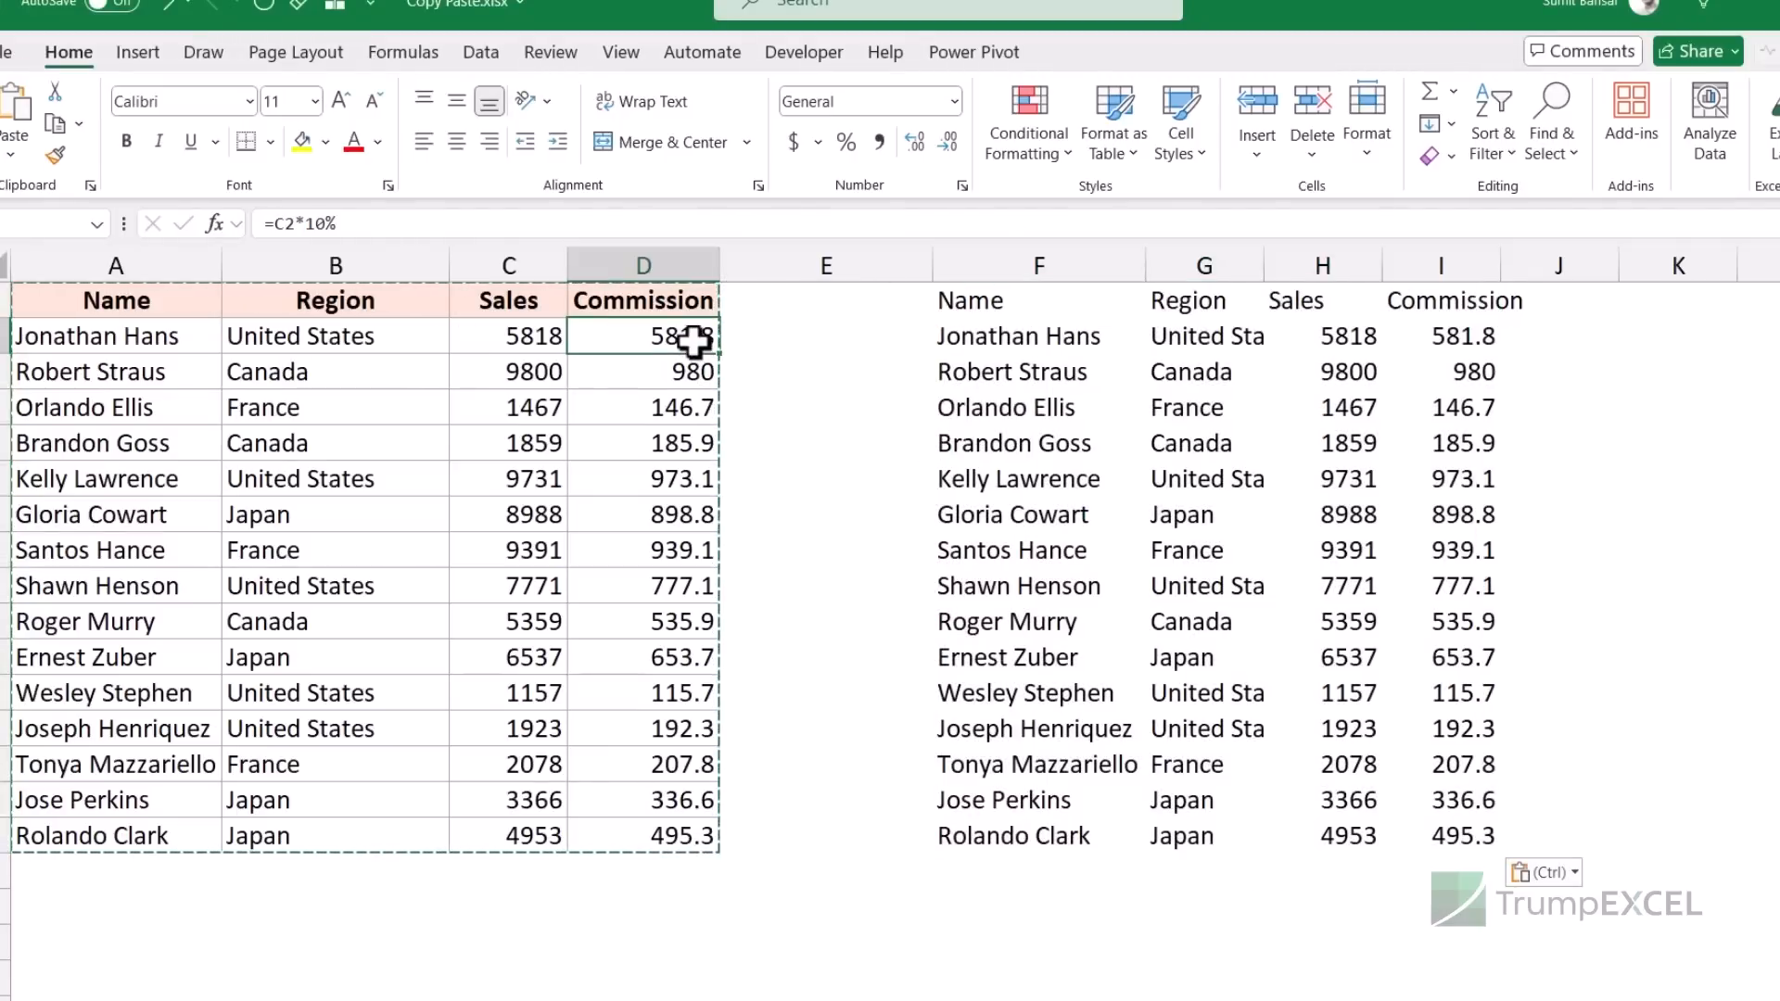
pyautogui.click(1430, 344)
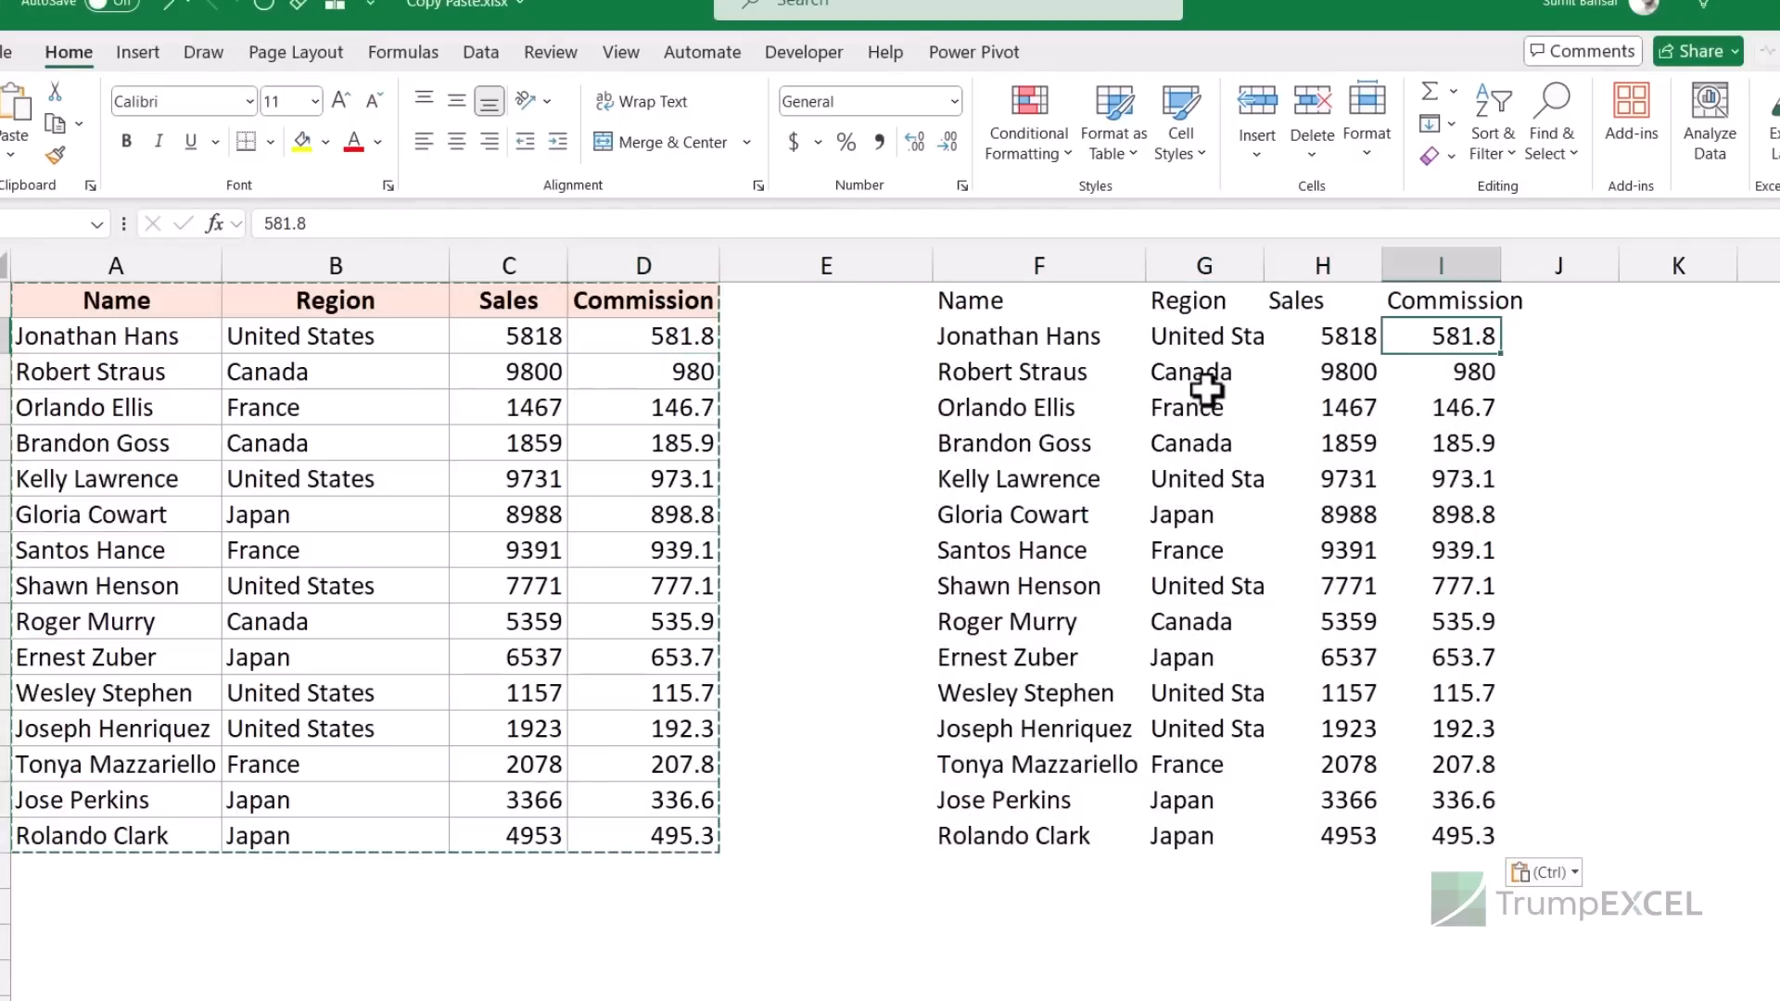
pyautogui.moveTo(970, 306); pyautogui.dragTo(1465, 822)
pyautogui.press('Delete')
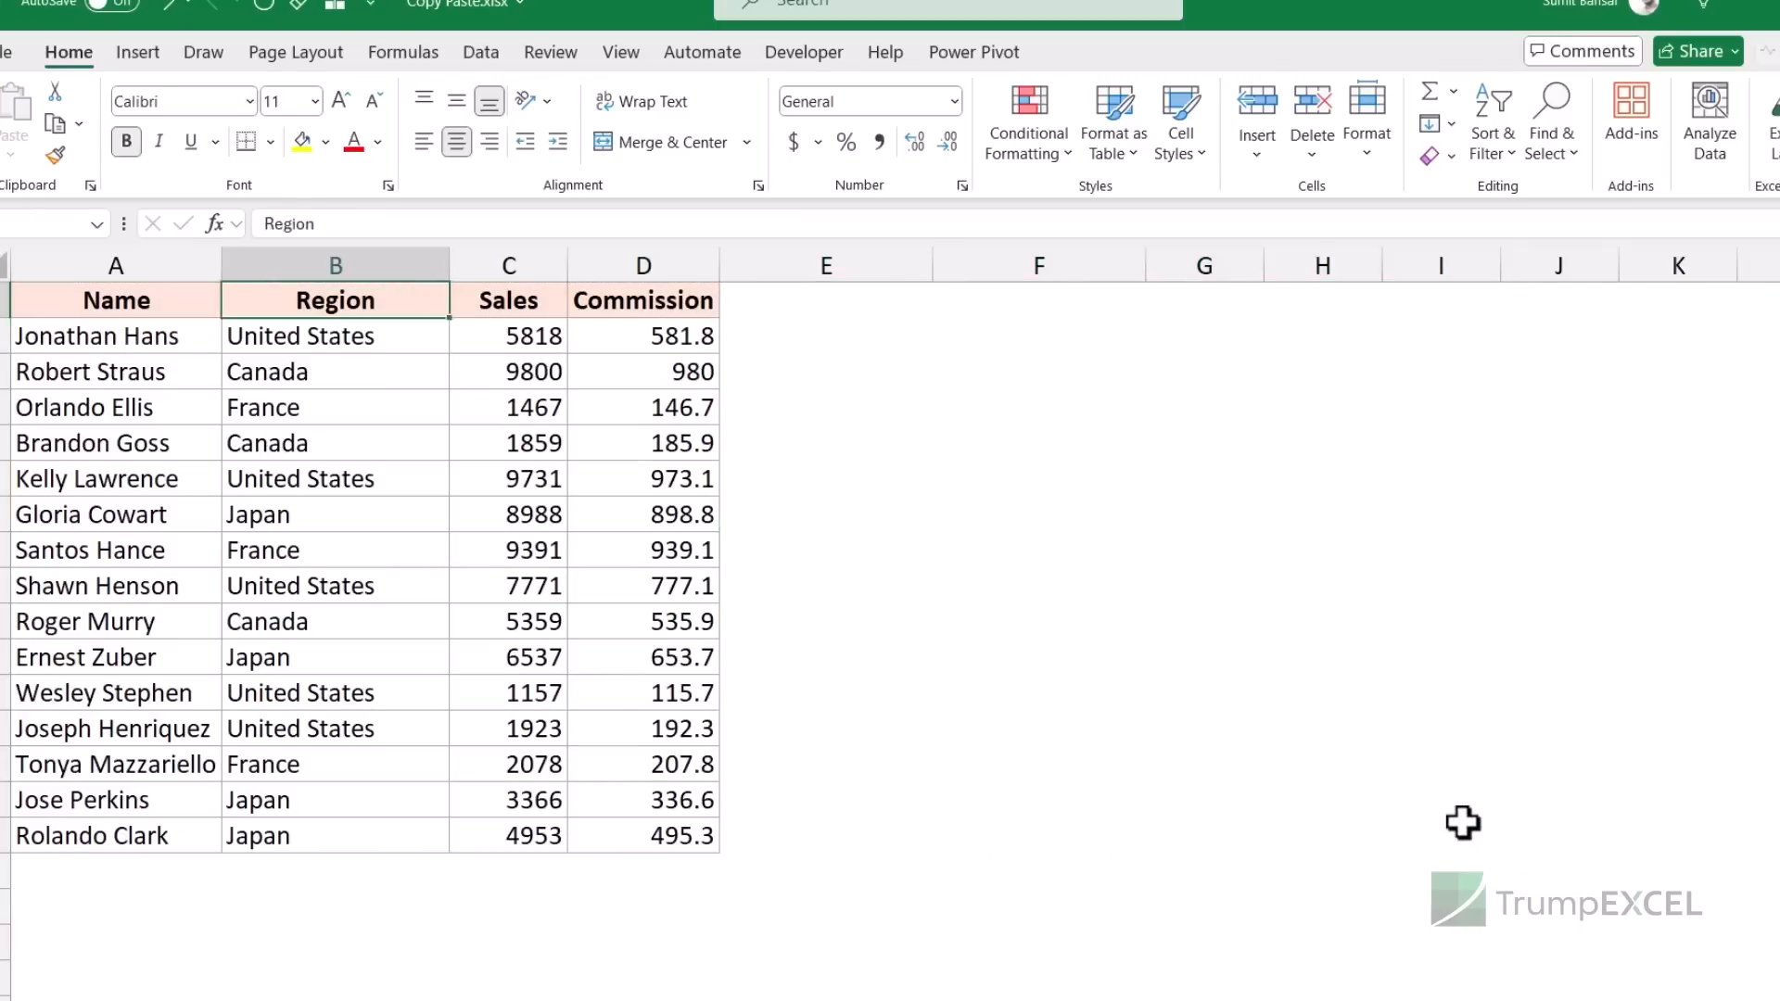
# - Paste only the formats at F1 and undo, then paste only the column widths and undo
pyautogui.hotkey('ctrl', 'c')
pyautogui.press('Right')
pyautogui.press('Right')
pyautogui.press('Right')
pyautogui.press('Right')
pyautogui.press('Right')
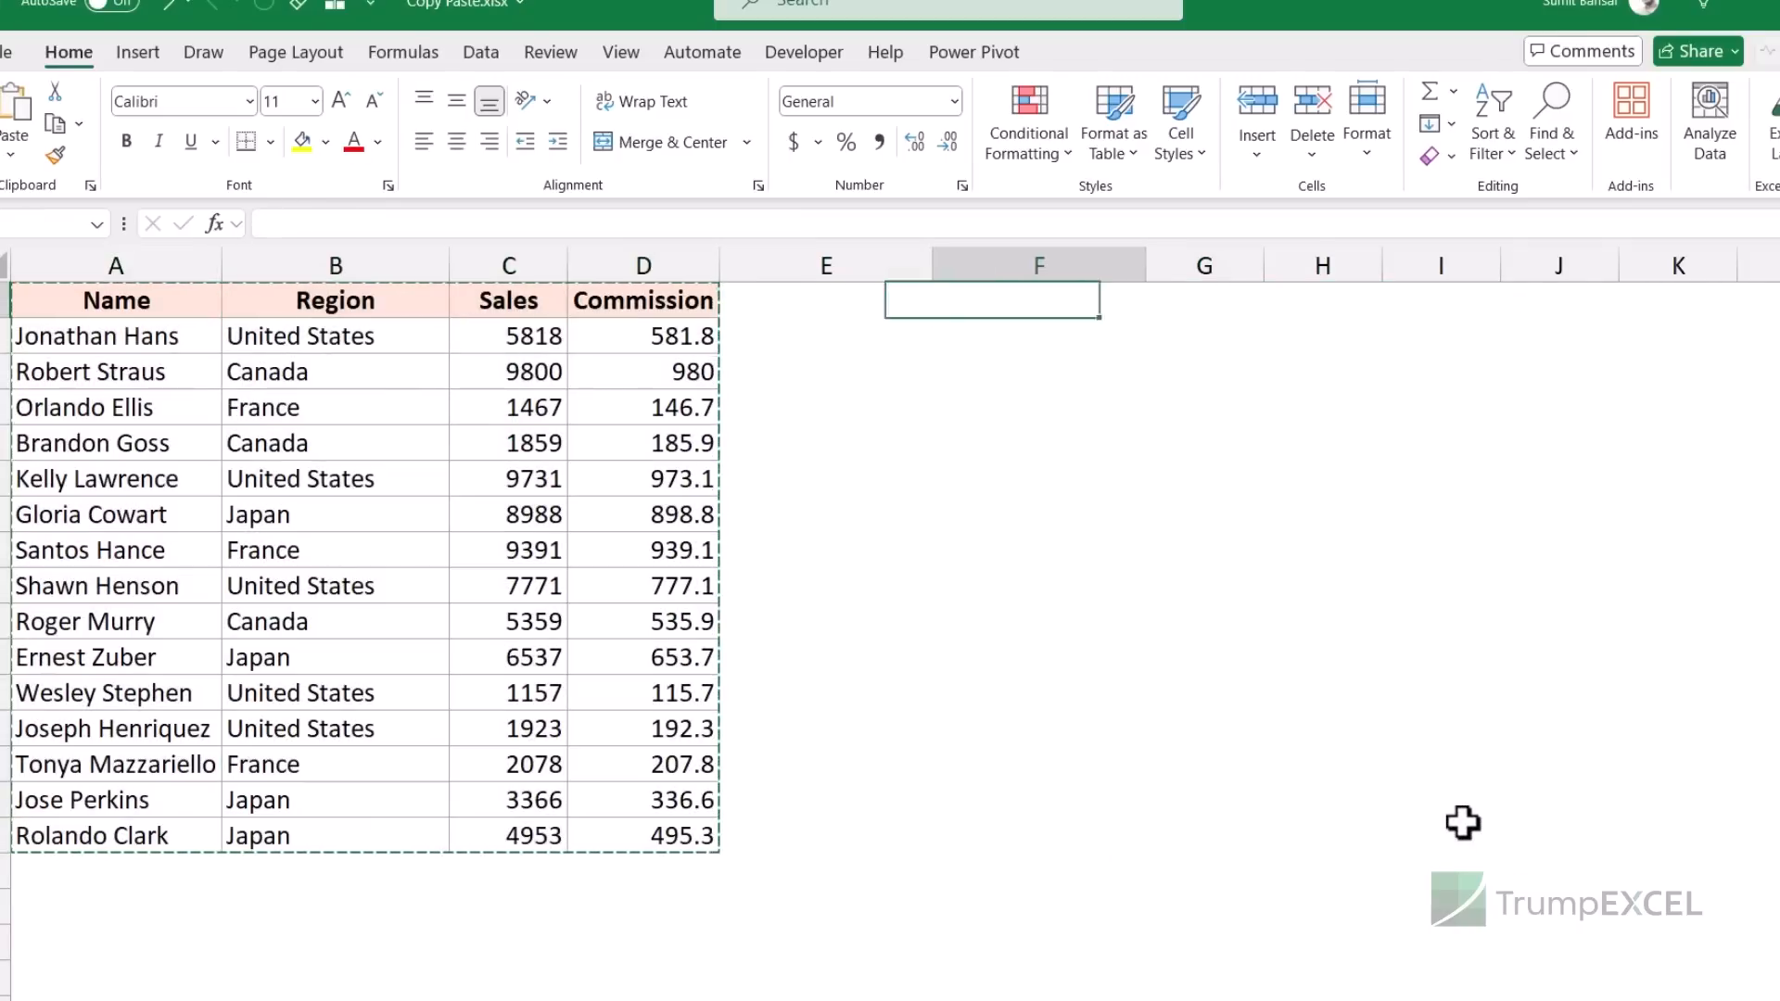
pyautogui.hotkey('ctrl', 'alt', 'v')
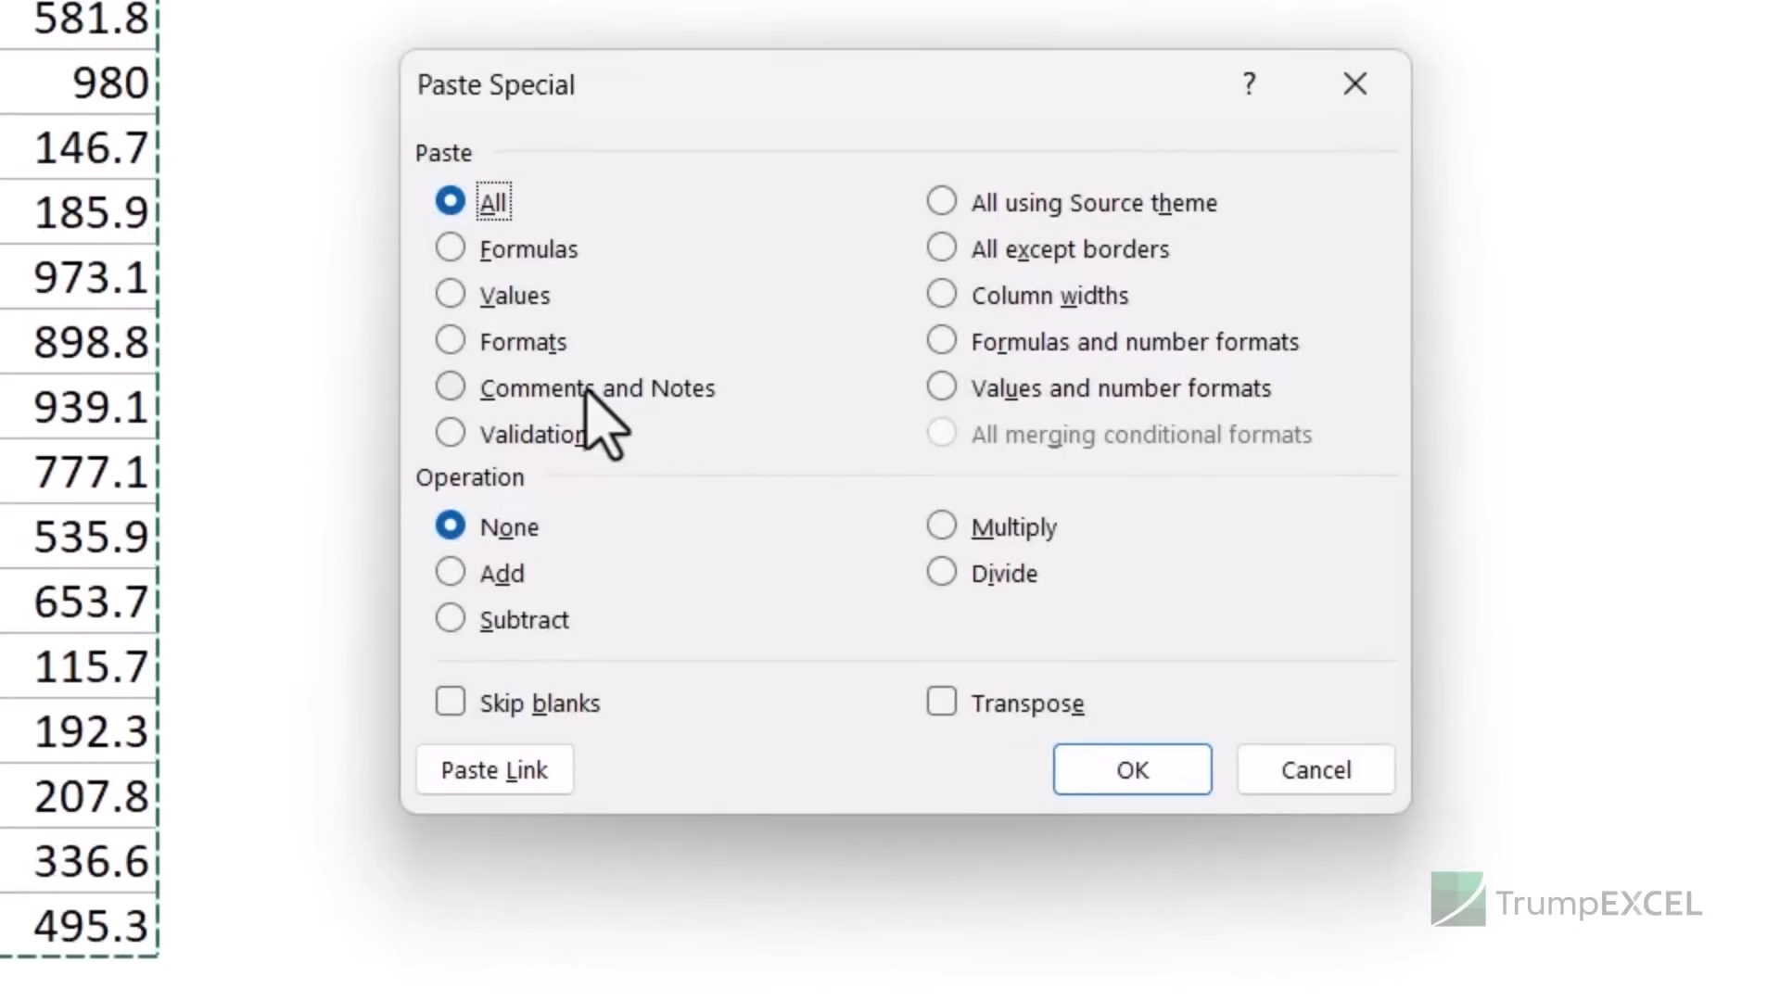
pyautogui.click(790, 467)
pyautogui.click(1093, 777)
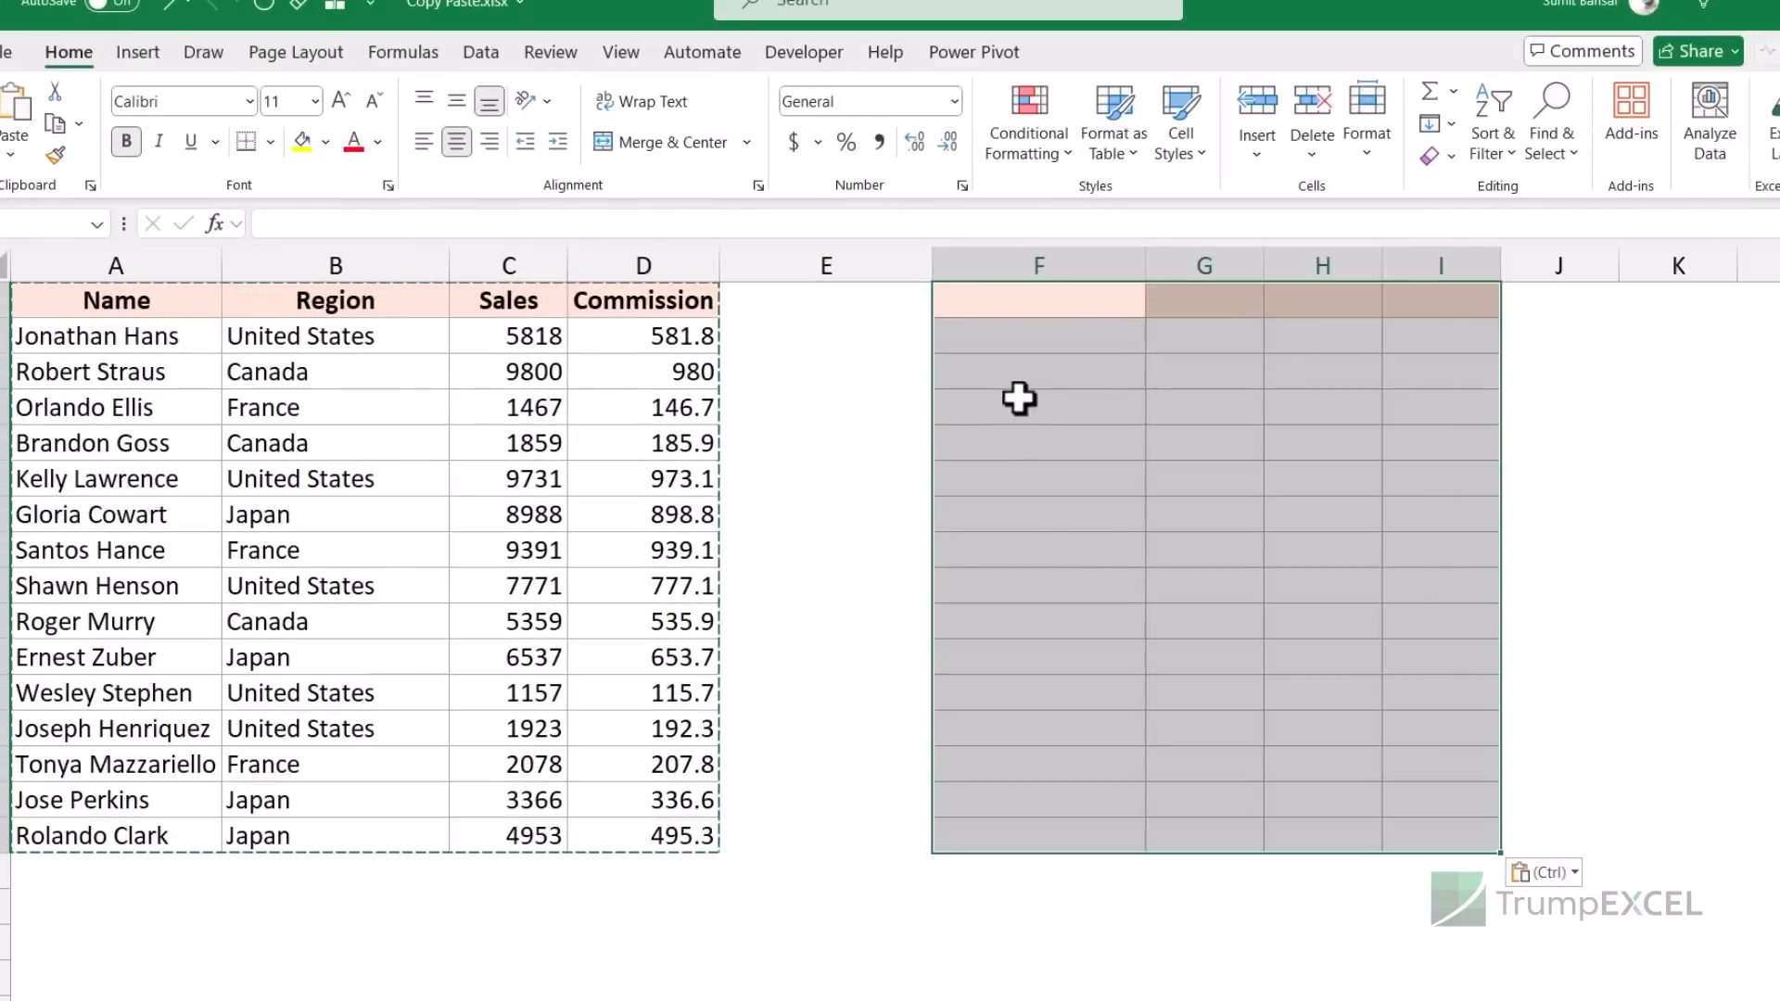
pyautogui.hotkey('ctrl', 'z')
pyautogui.hotkey('ctrl', 'alt', 'v')
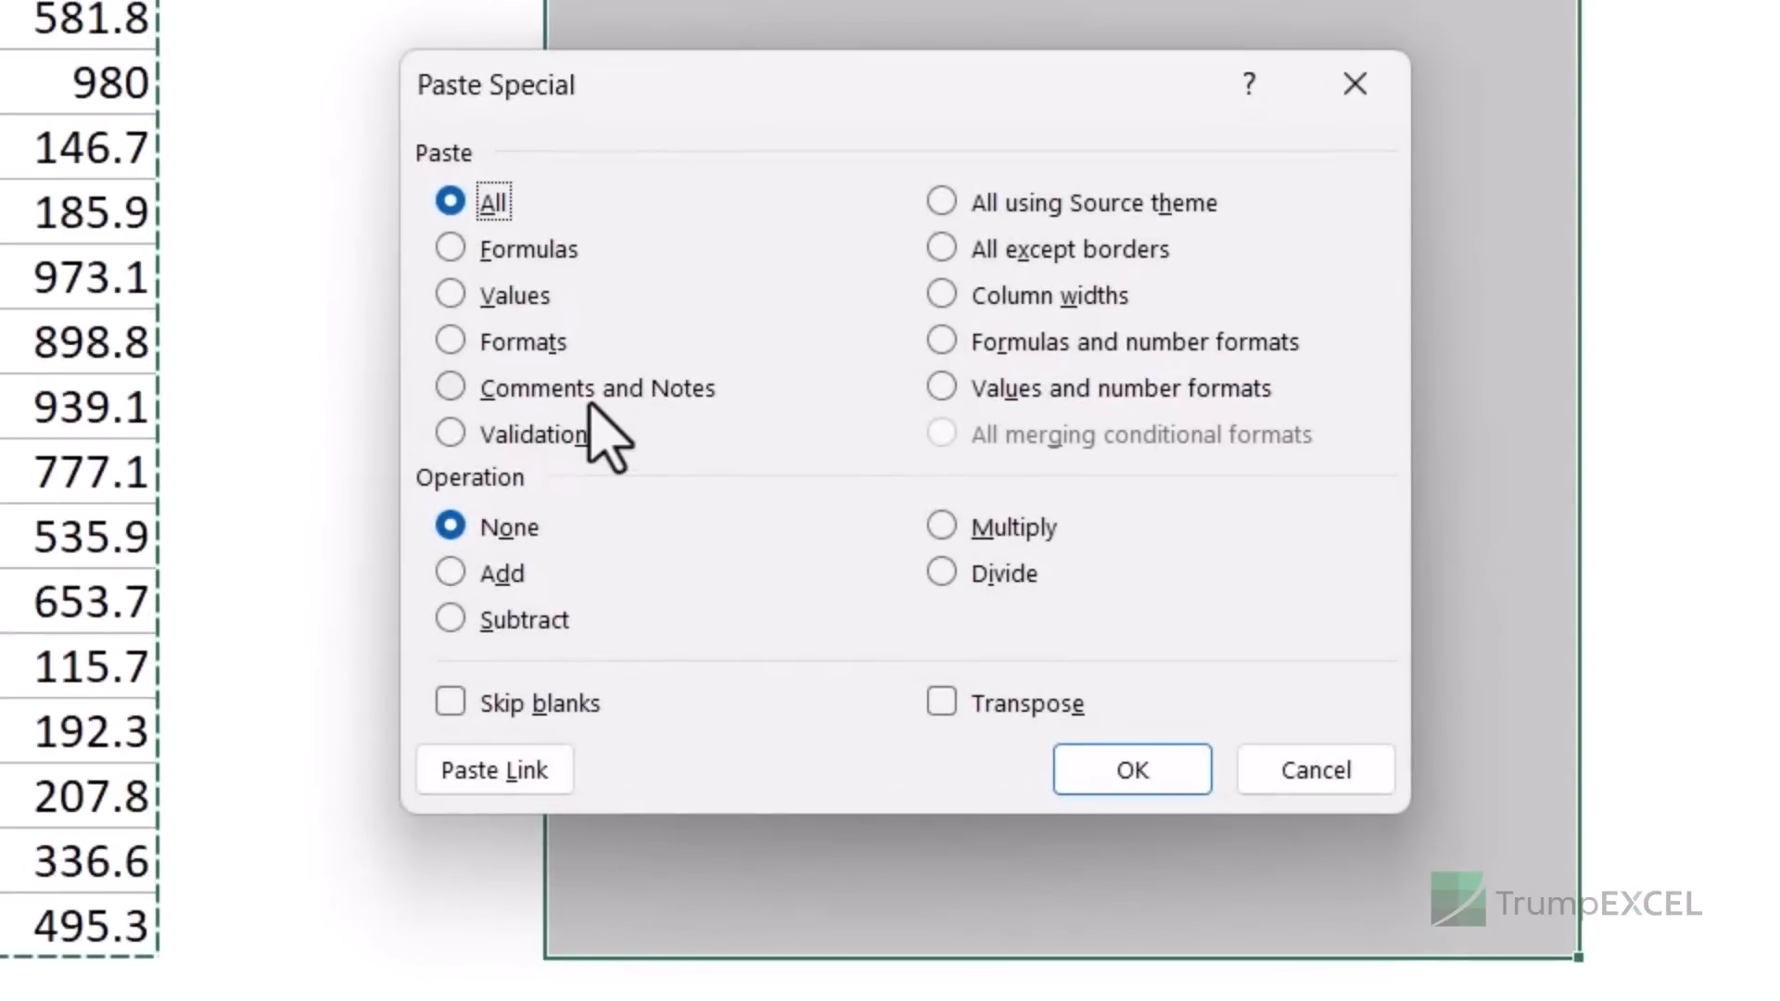
pyautogui.click(1015, 298)
pyautogui.click(1098, 783)
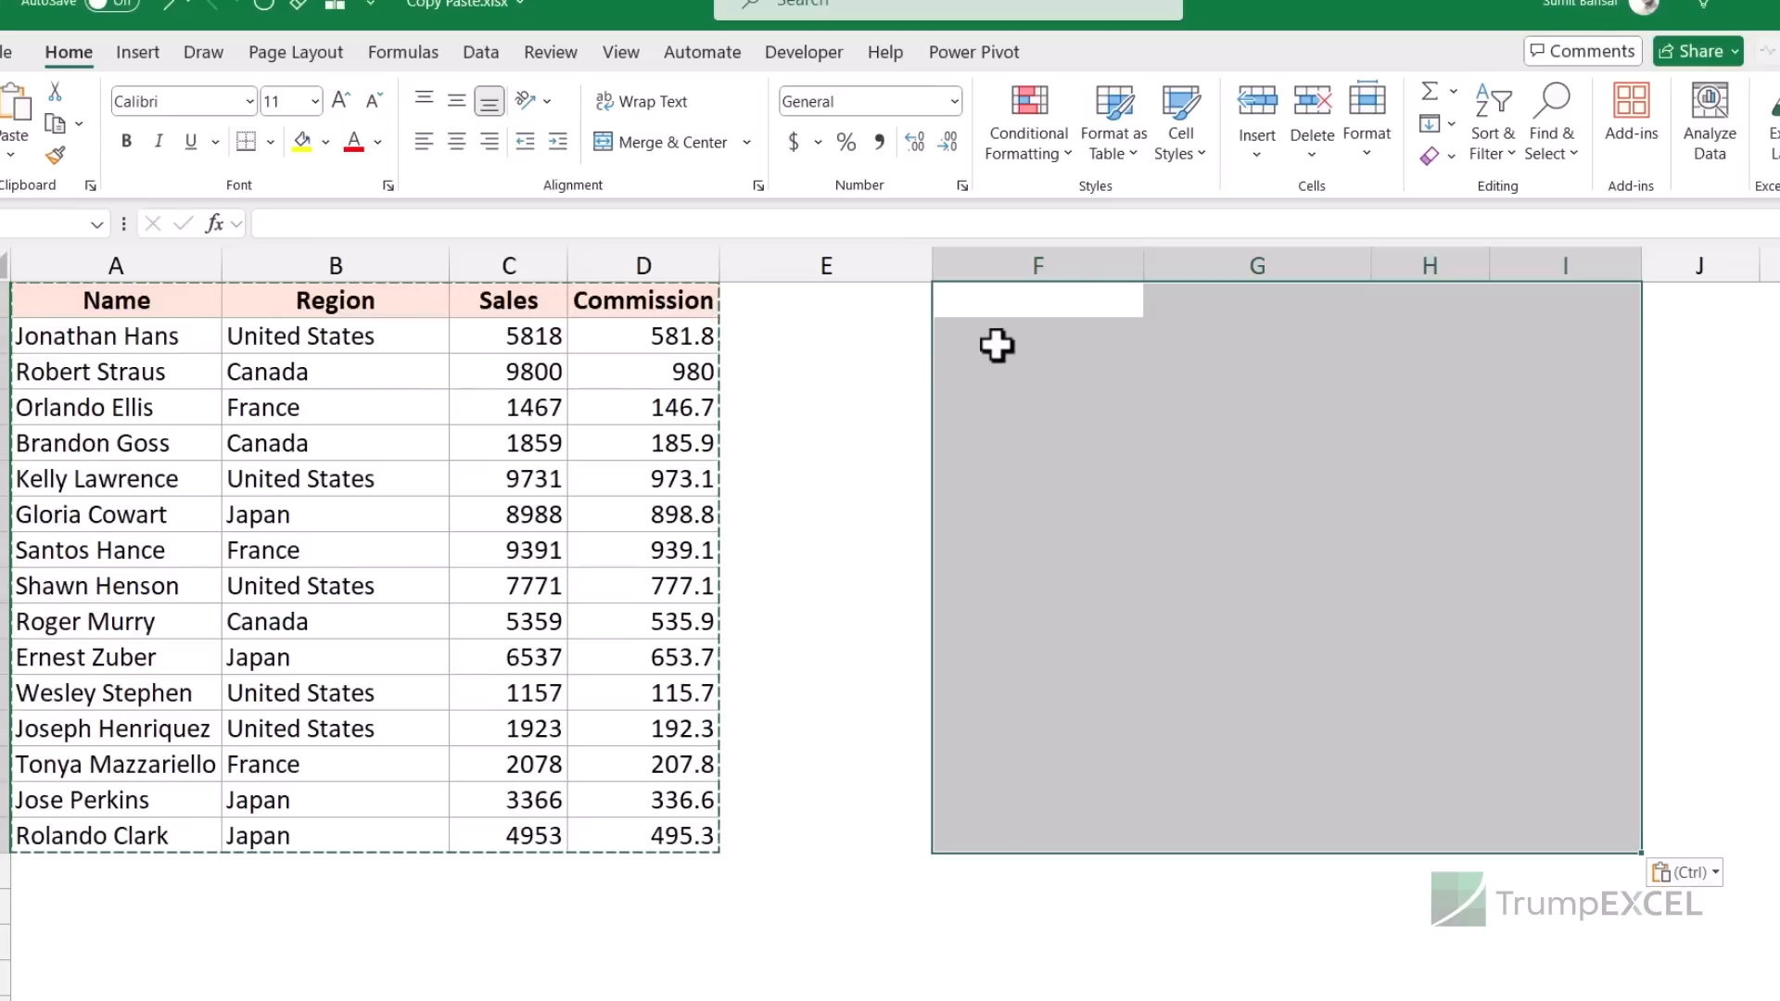
pyautogui.hotkey('ctrl', 'z')
# - Paste values at F1, then apply the original column widths, and undo the widths
pyautogui.click(165, 298)
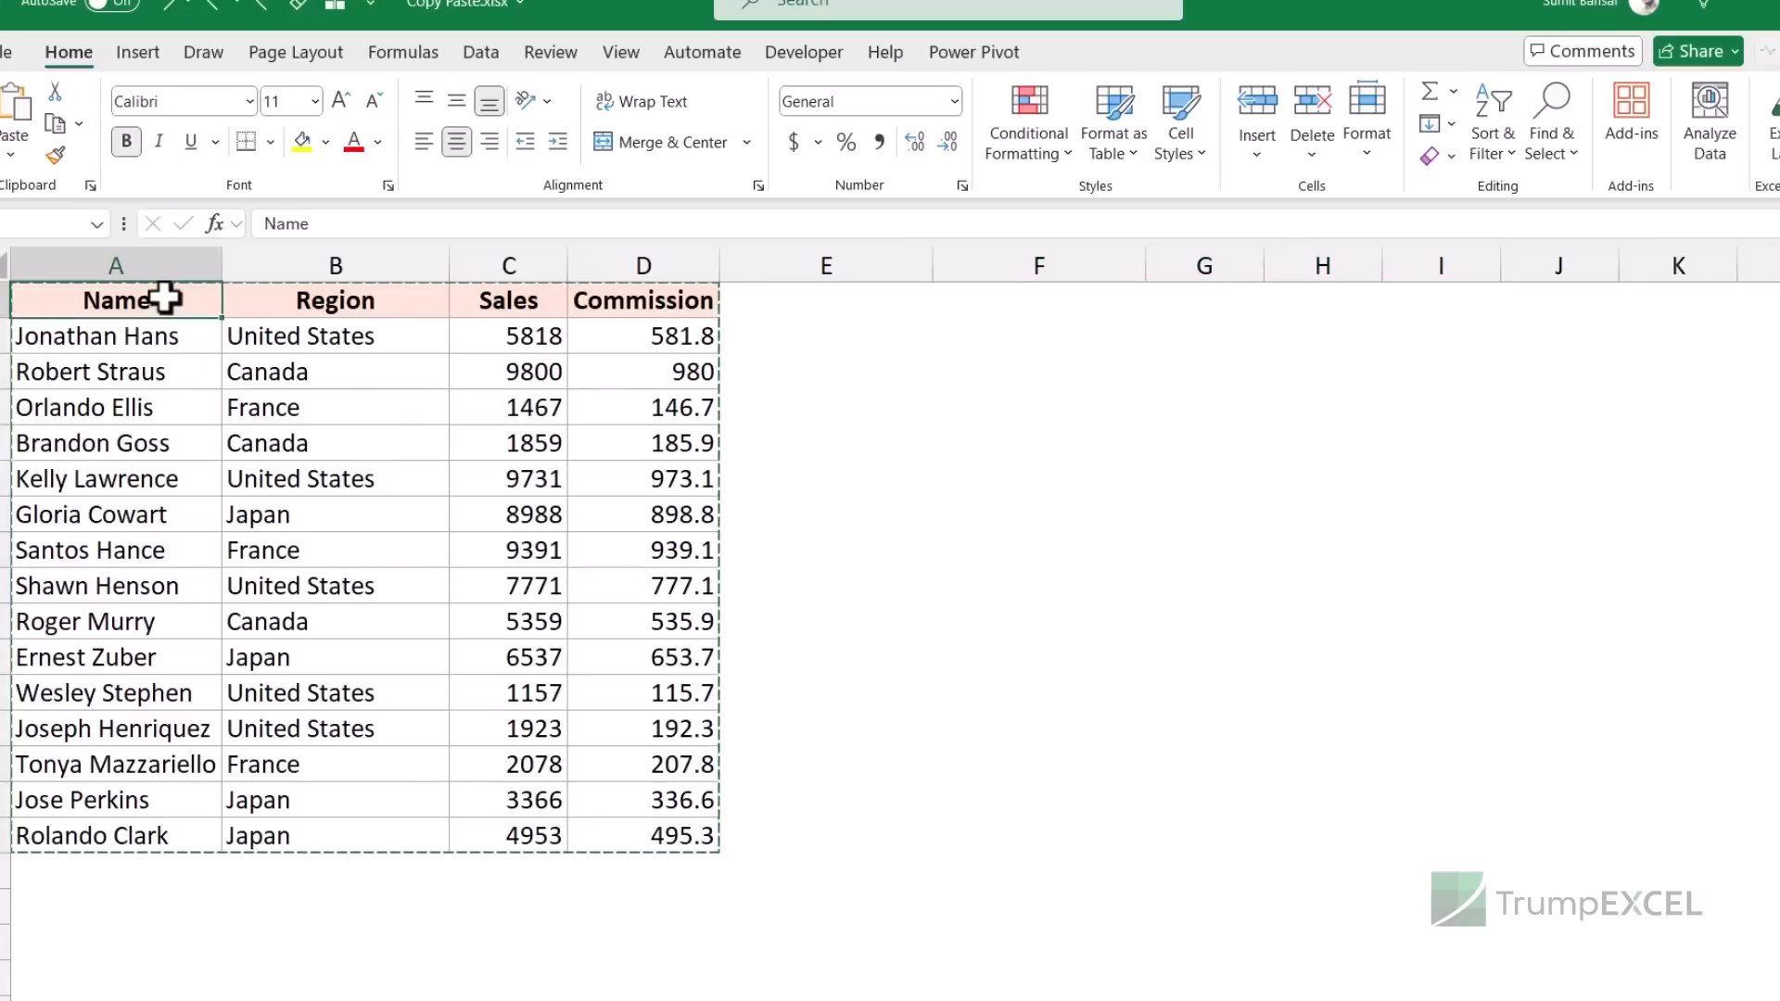
pyautogui.press('Right')
pyautogui.press('Right')
pyautogui.hotkey('ctrl', 'alt', 'v')
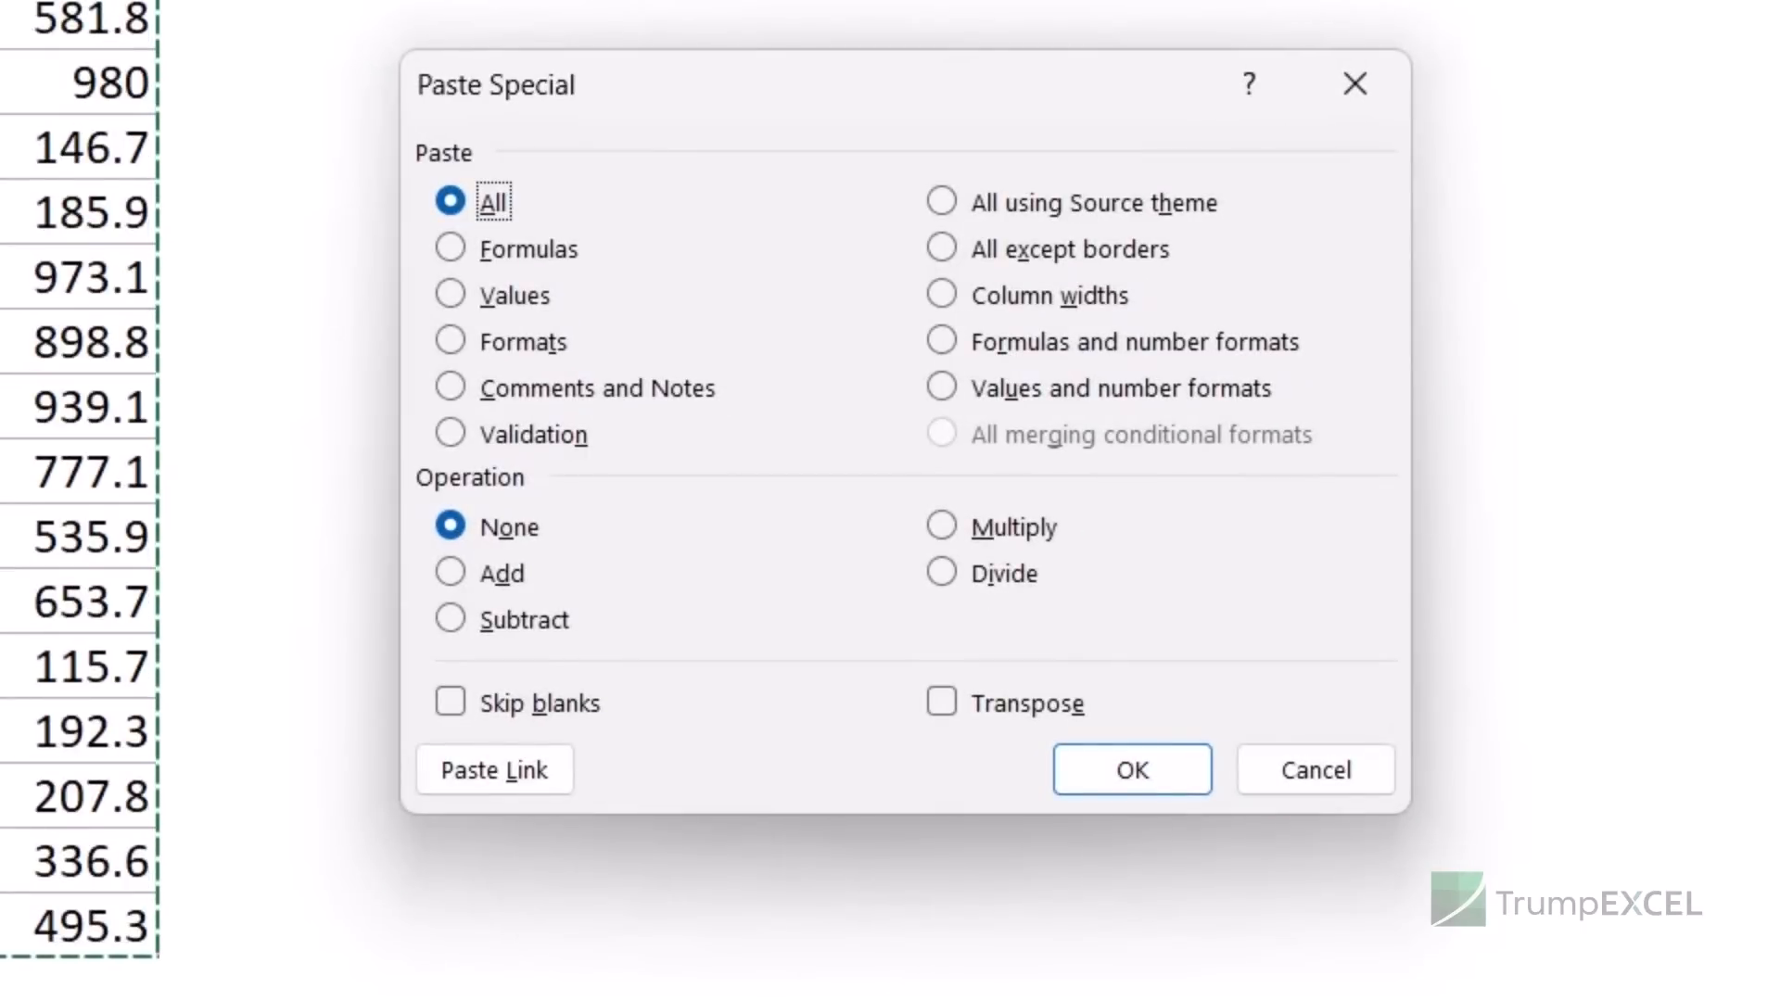
pyautogui.click(452, 296)
pyautogui.click(1103, 771)
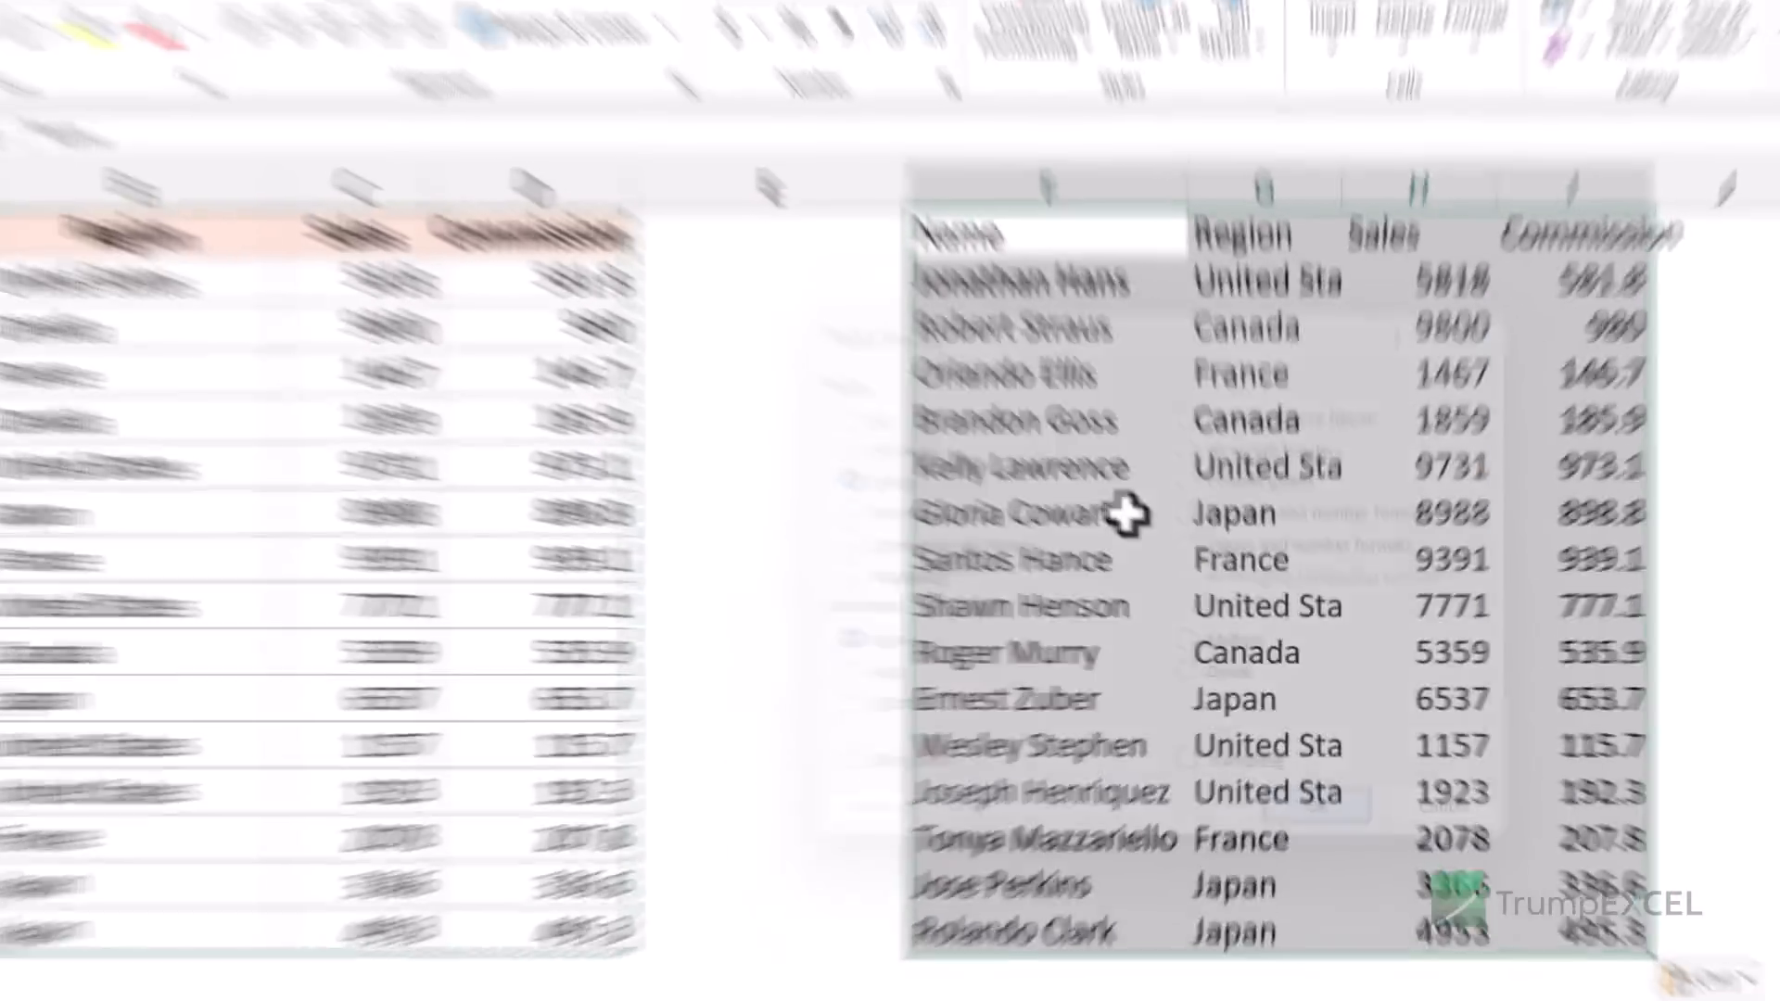
pyautogui.hotkey('alt', 'e')
pyautogui.press('s')
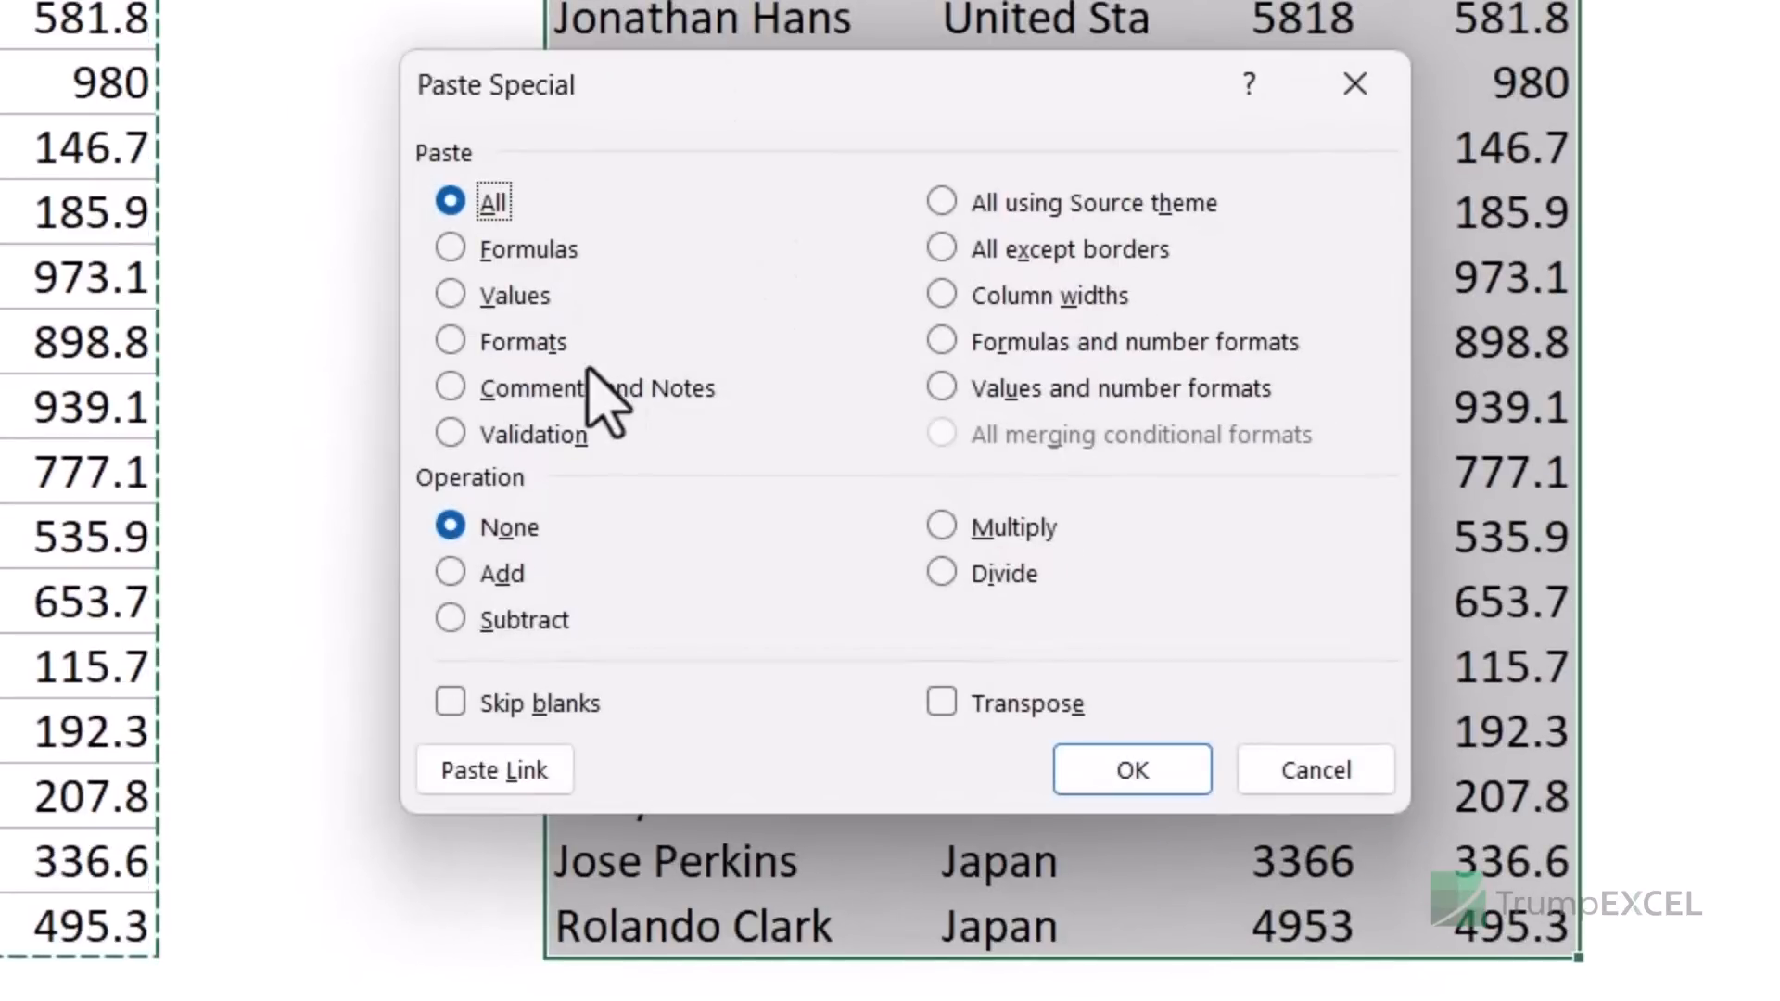
pyautogui.click(942, 297)
pyautogui.click(1132, 770)
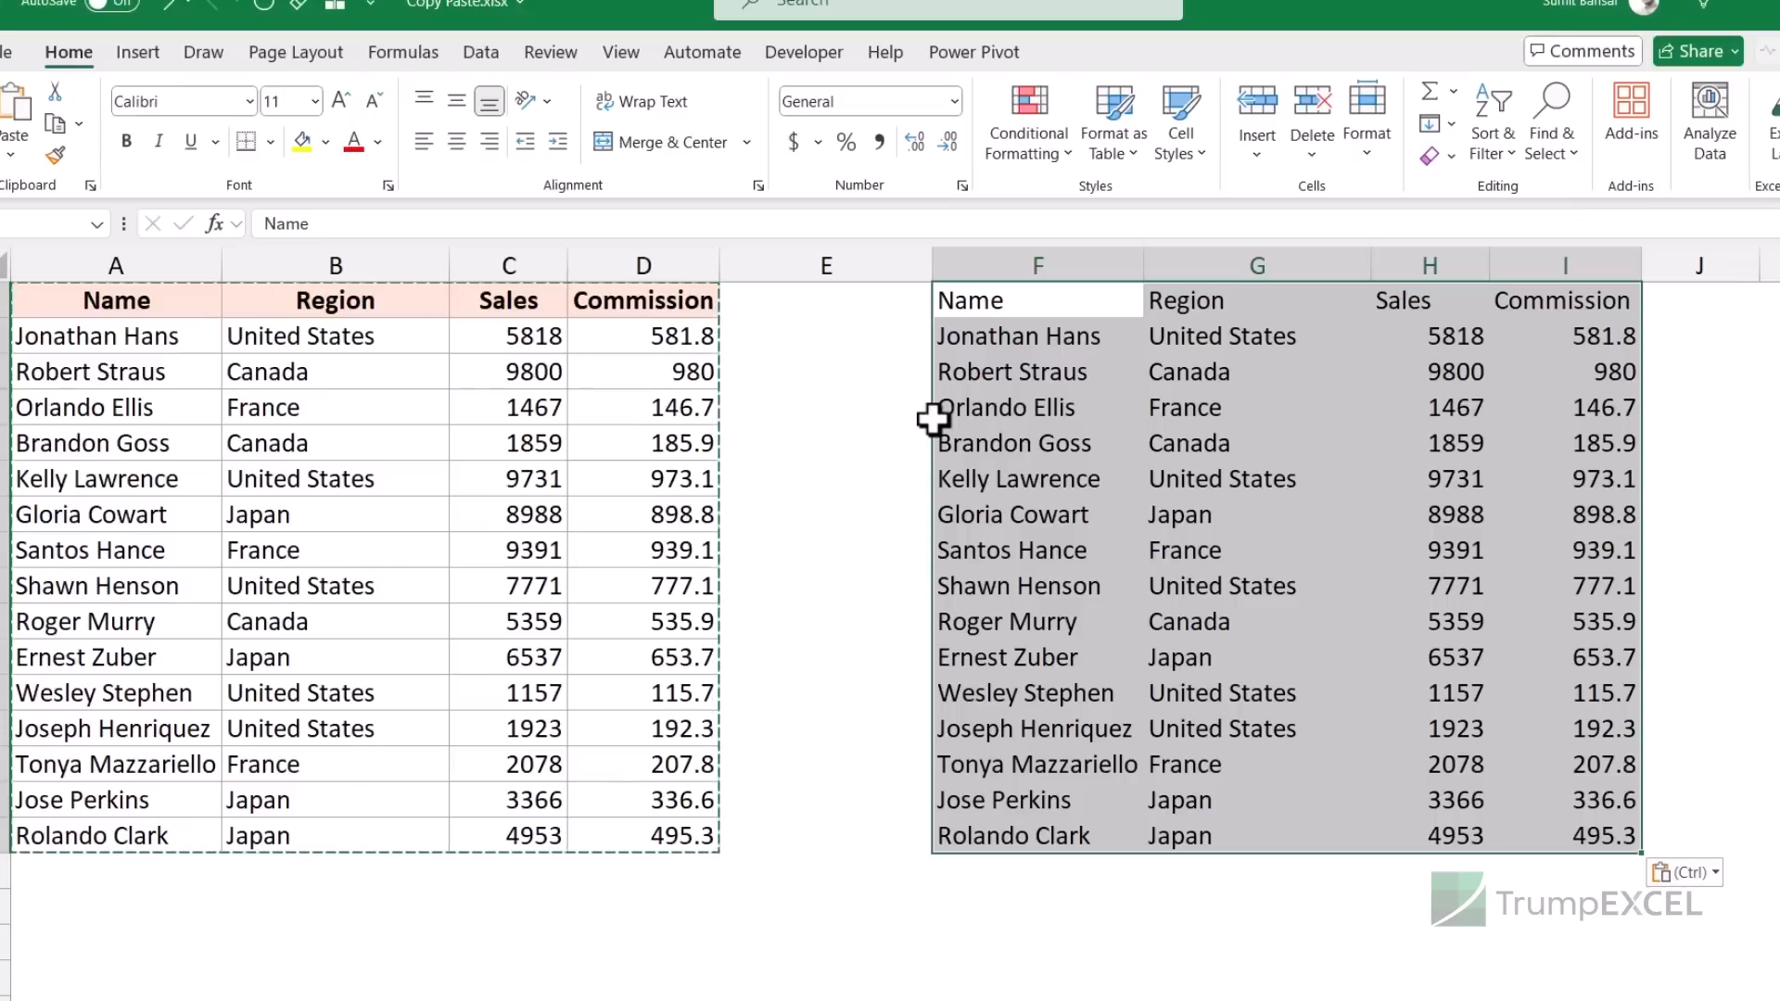
pyautogui.hotkey('ctrl', 'z')
# - Cancel the copy marquee, delete the pasted values in F1:I16, and reselect from A1 downward
pyautogui.press('Escape')
pyautogui.press('Up')
pyautogui.hotkey('ctrl', 'a')
pyautogui.press('Delete')
pyautogui.press('Left')
pyautogui.press('Left')
pyautogui.press('Left')
pyautogui.press('Left')
pyautogui.press('Left')
pyautogui.hotkey('shift', 'Down')
pyautogui.hotkey('shift', 'Down')
pyautogui.hotkey('shift', 'Down')
pyautogui.hotkey('shift', 'Down')
pyautogui.hotkey('shift', 'Down')
pyautogui.hotkey('shift', 'Down')
pyautogui.hotkey('shift', 'Down')
pyautogui.hotkey('shift', 'Down')
pyautogui.hotkey('shift', 'Down')
pyautogui.hotkey('shift', 'Down')
pyautogui.hotkey('shift', 'Down')
pyautogui.hotkey('shift', 'Down')
pyautogui.hotkey('shift', 'Down')
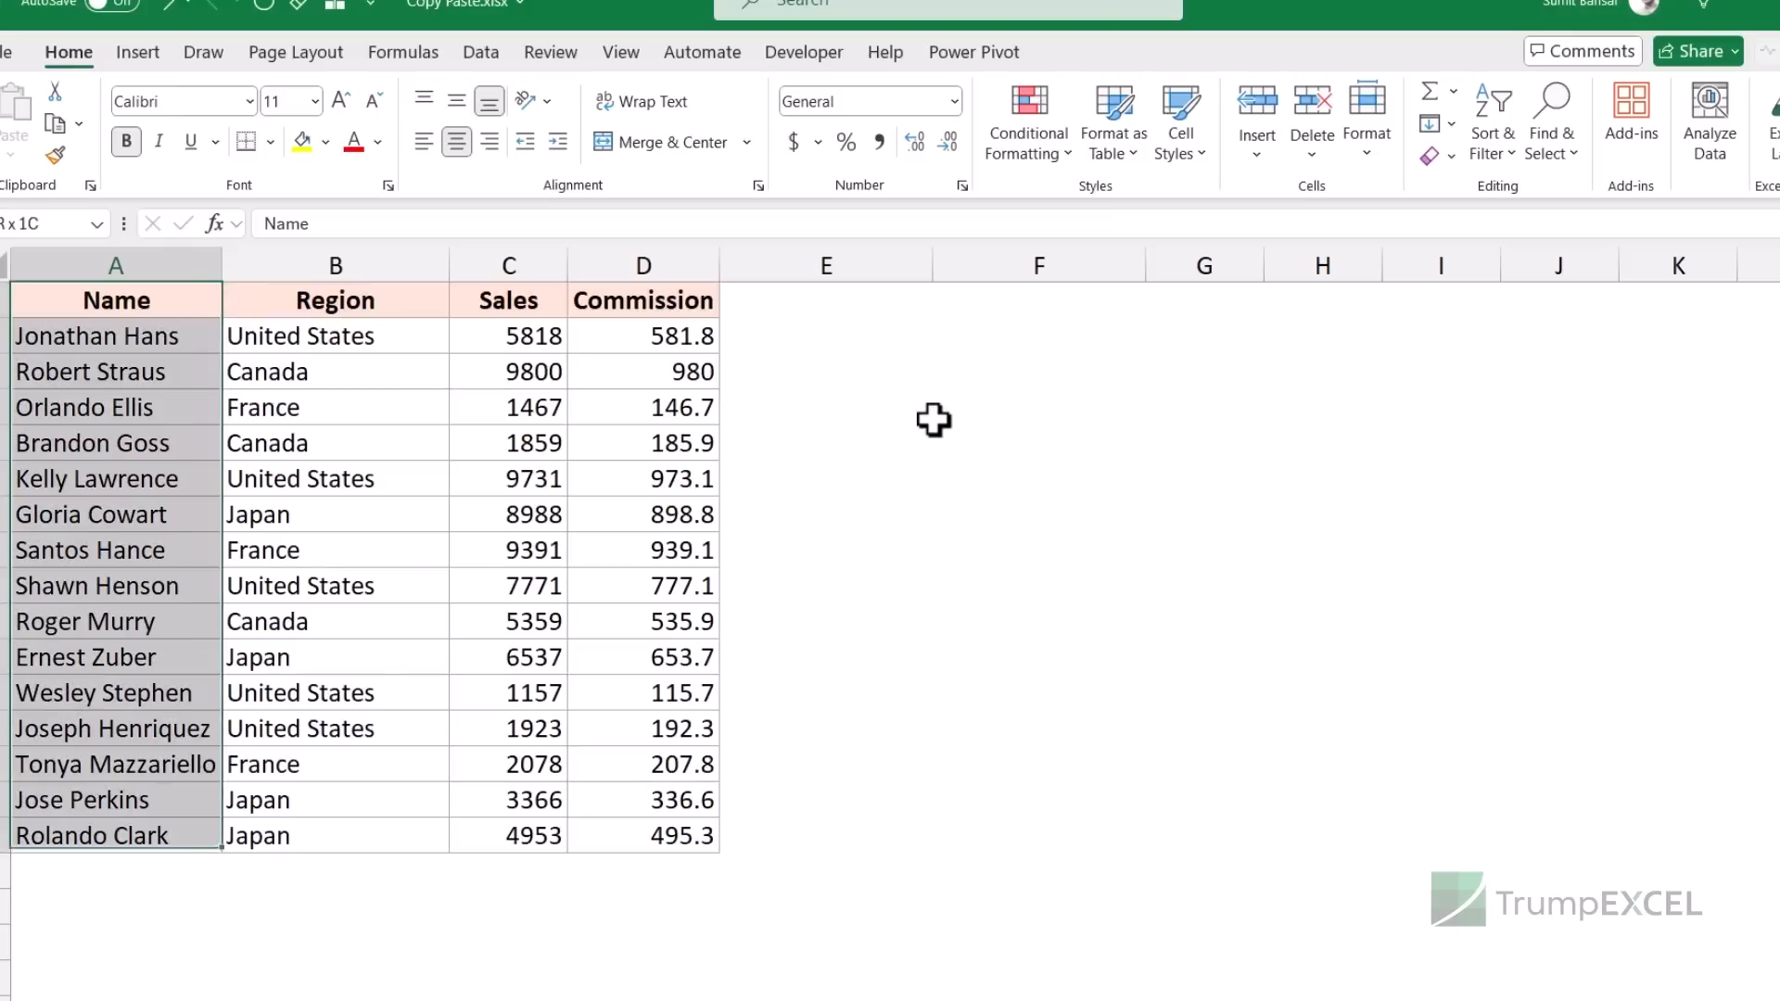
# - Copy A1:D16 and paste it with Transpose at F1, so the headers run down column F
pyautogui.hotkey('ctrl', 'a')
pyautogui.hotkey('ctrl', 'c')
pyautogui.press('Right')
pyautogui.press('Right')
pyautogui.press('Right')
pyautogui.press('Right')
pyautogui.press('Right')
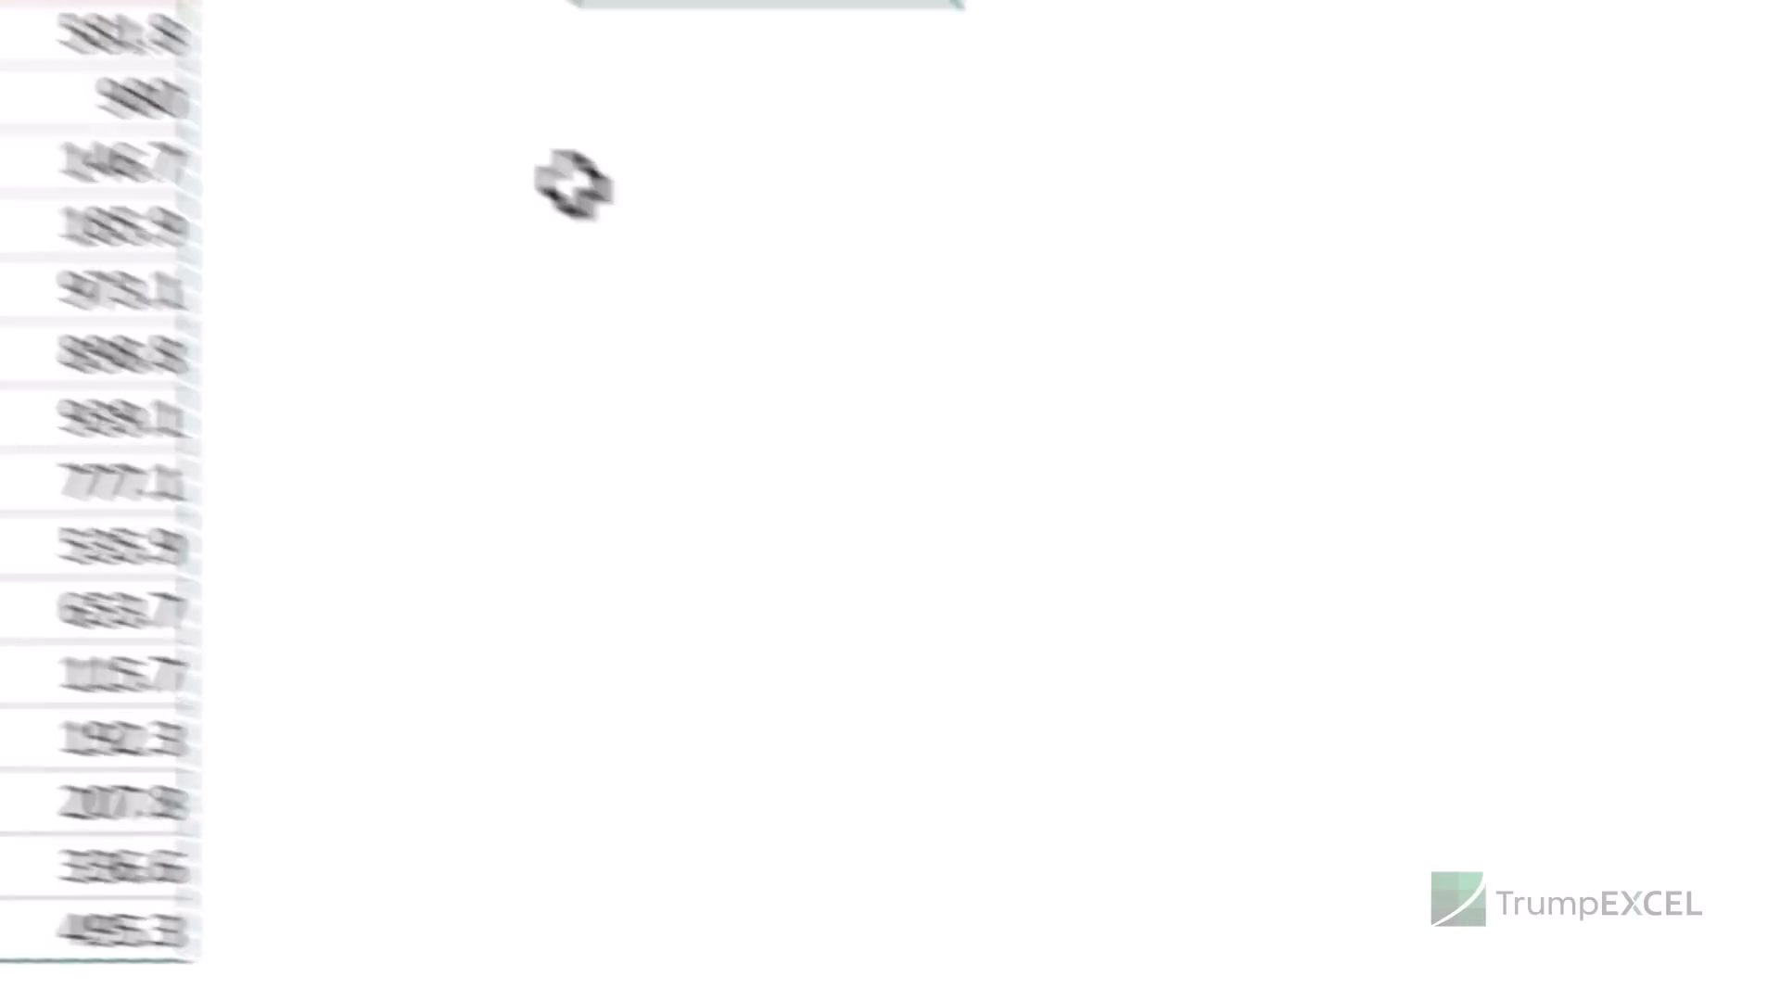
pyautogui.hotkey('ctrl', 'alt', 'v')
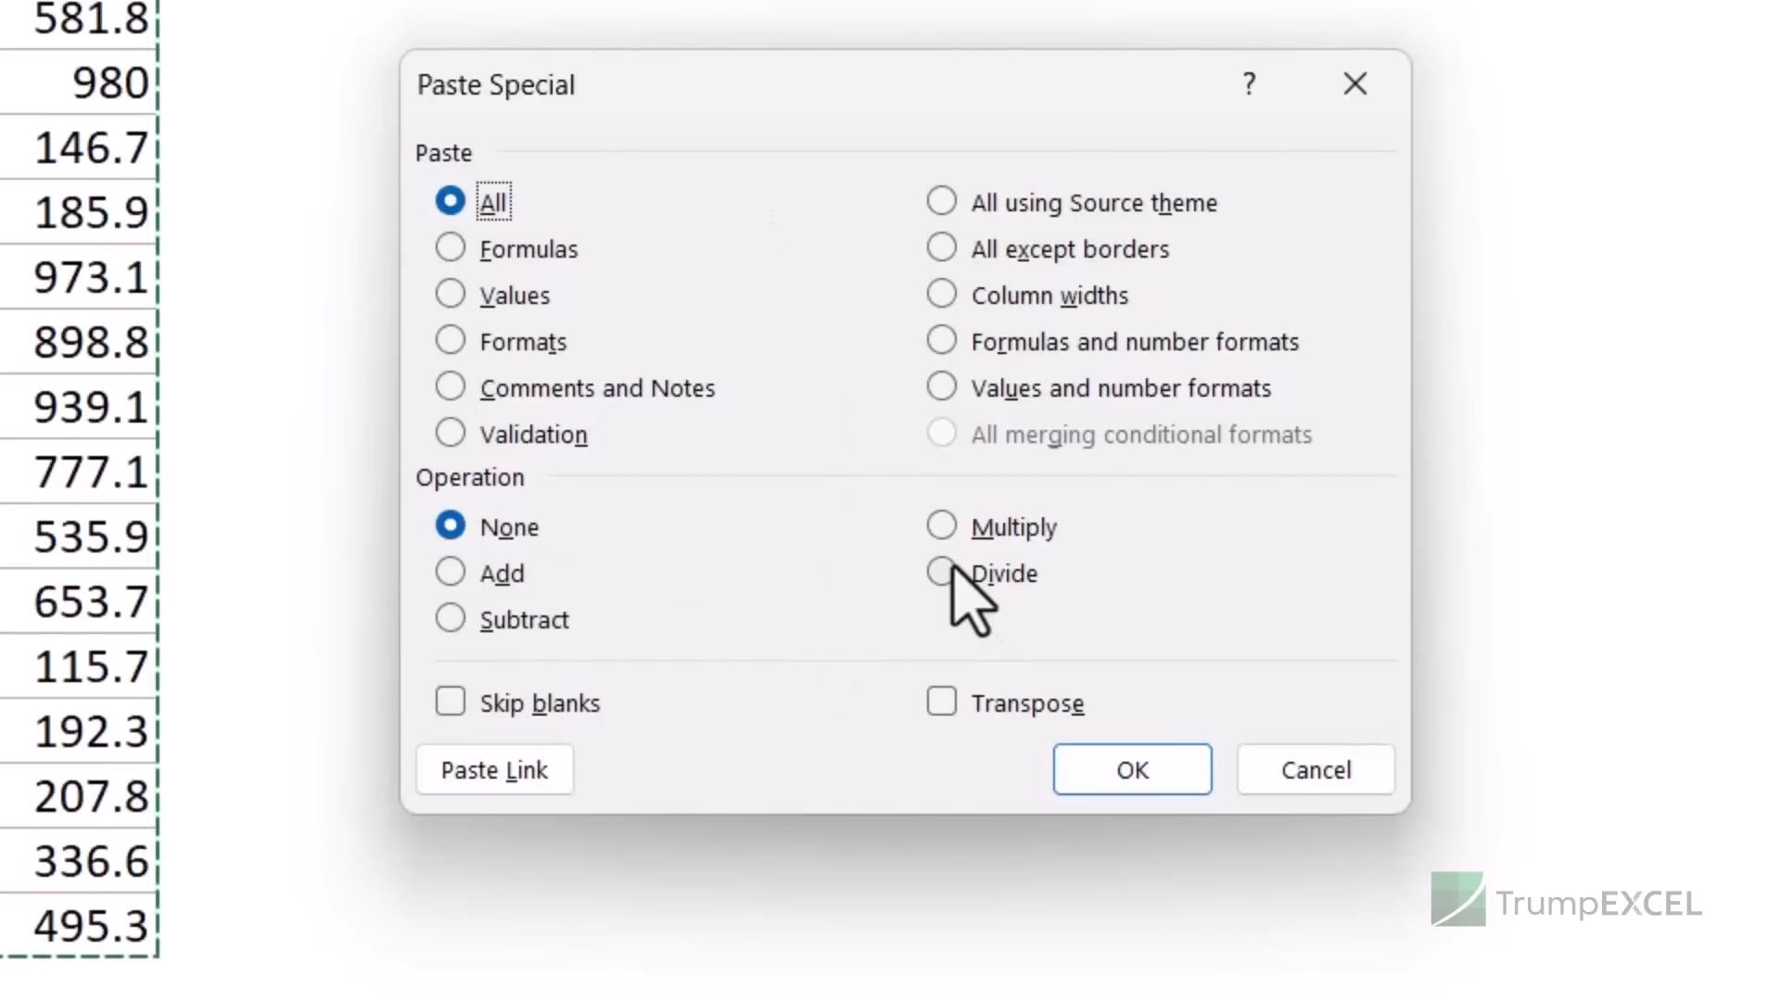
pyautogui.click(943, 706)
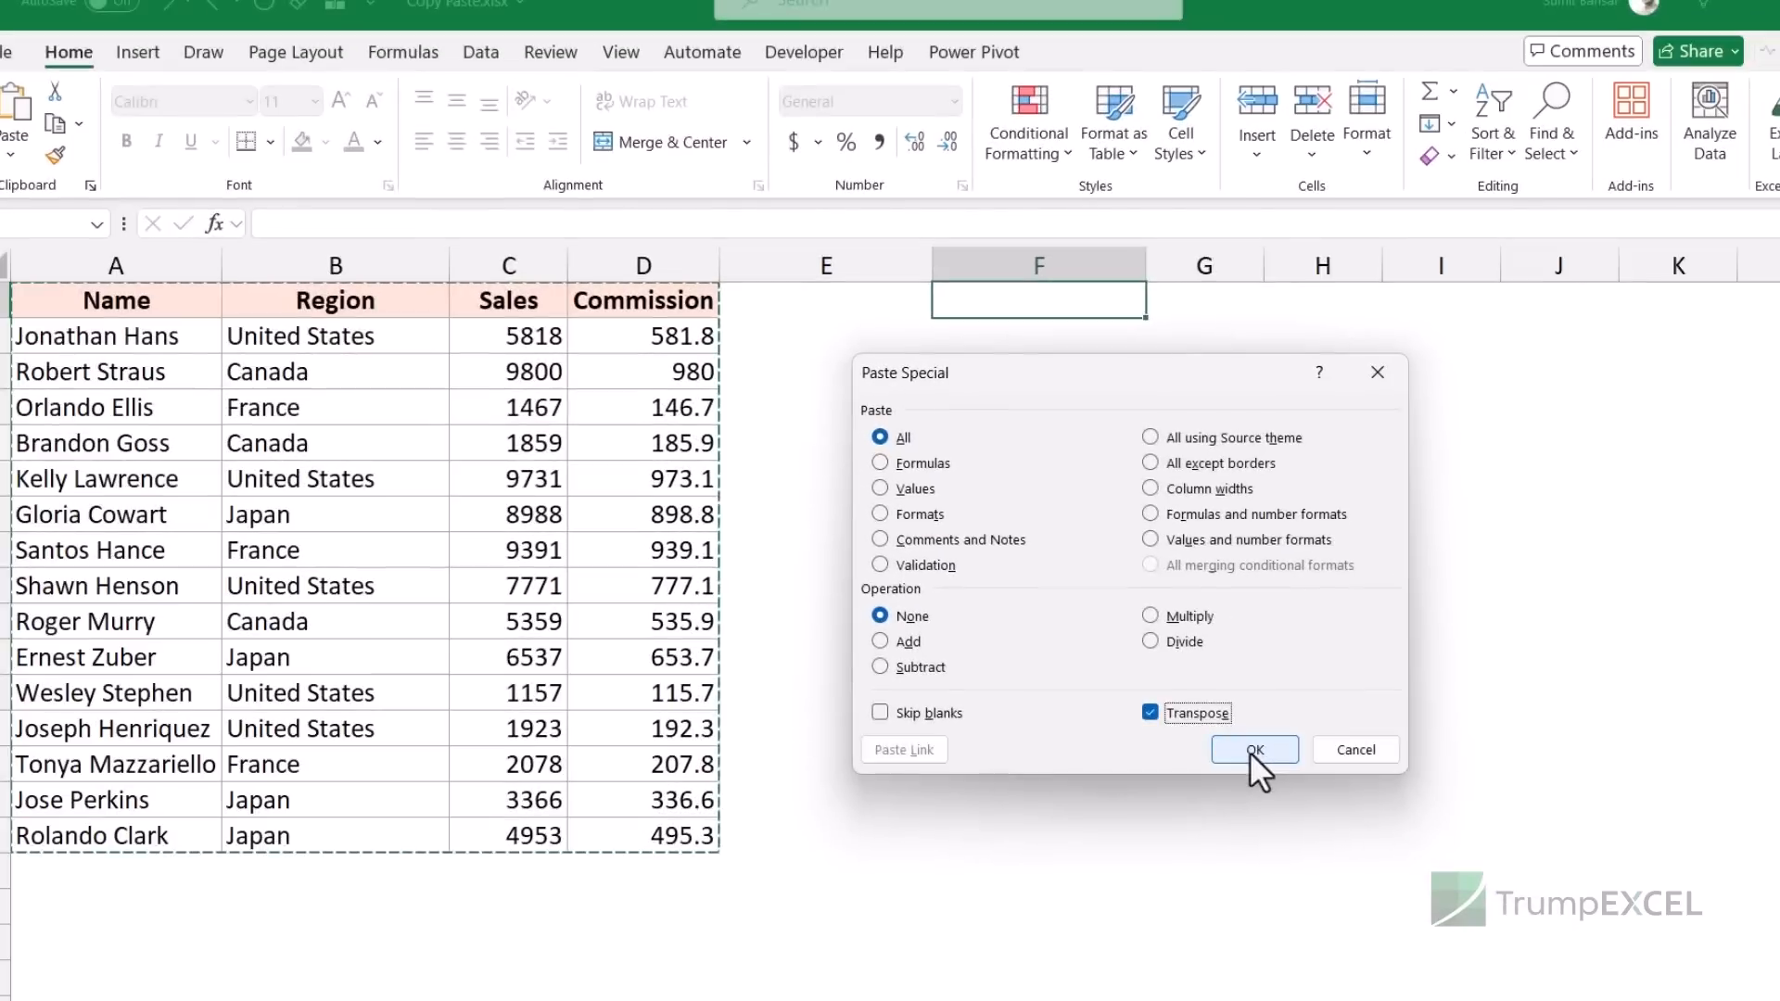
pyautogui.click(1253, 751)
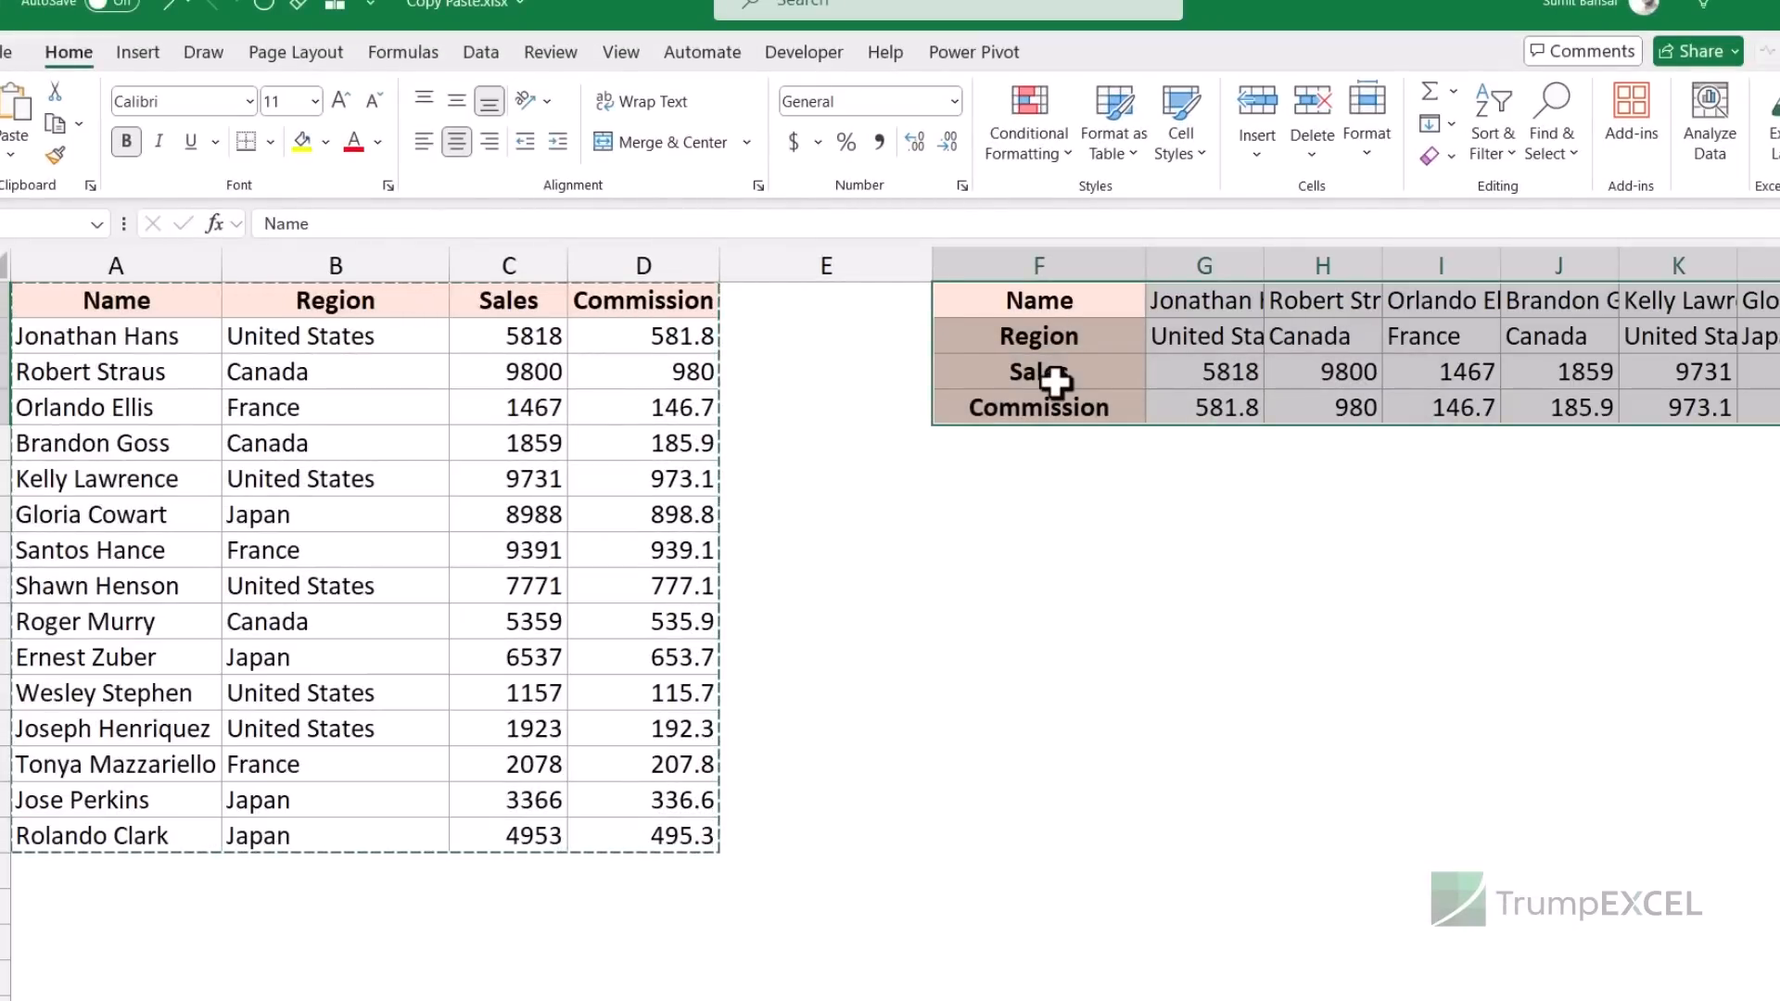
# - Undo the transposed table, then copy A1:A16 and paste the names transposed as a row below the data
pyautogui.hotkey('ctrl', 'z')
pyautogui.moveTo(182, 306); pyautogui.dragTo(181, 835)
pyautogui.hotkey('ctrl', 'c')
pyautogui.scroll(-1, 242, 777)
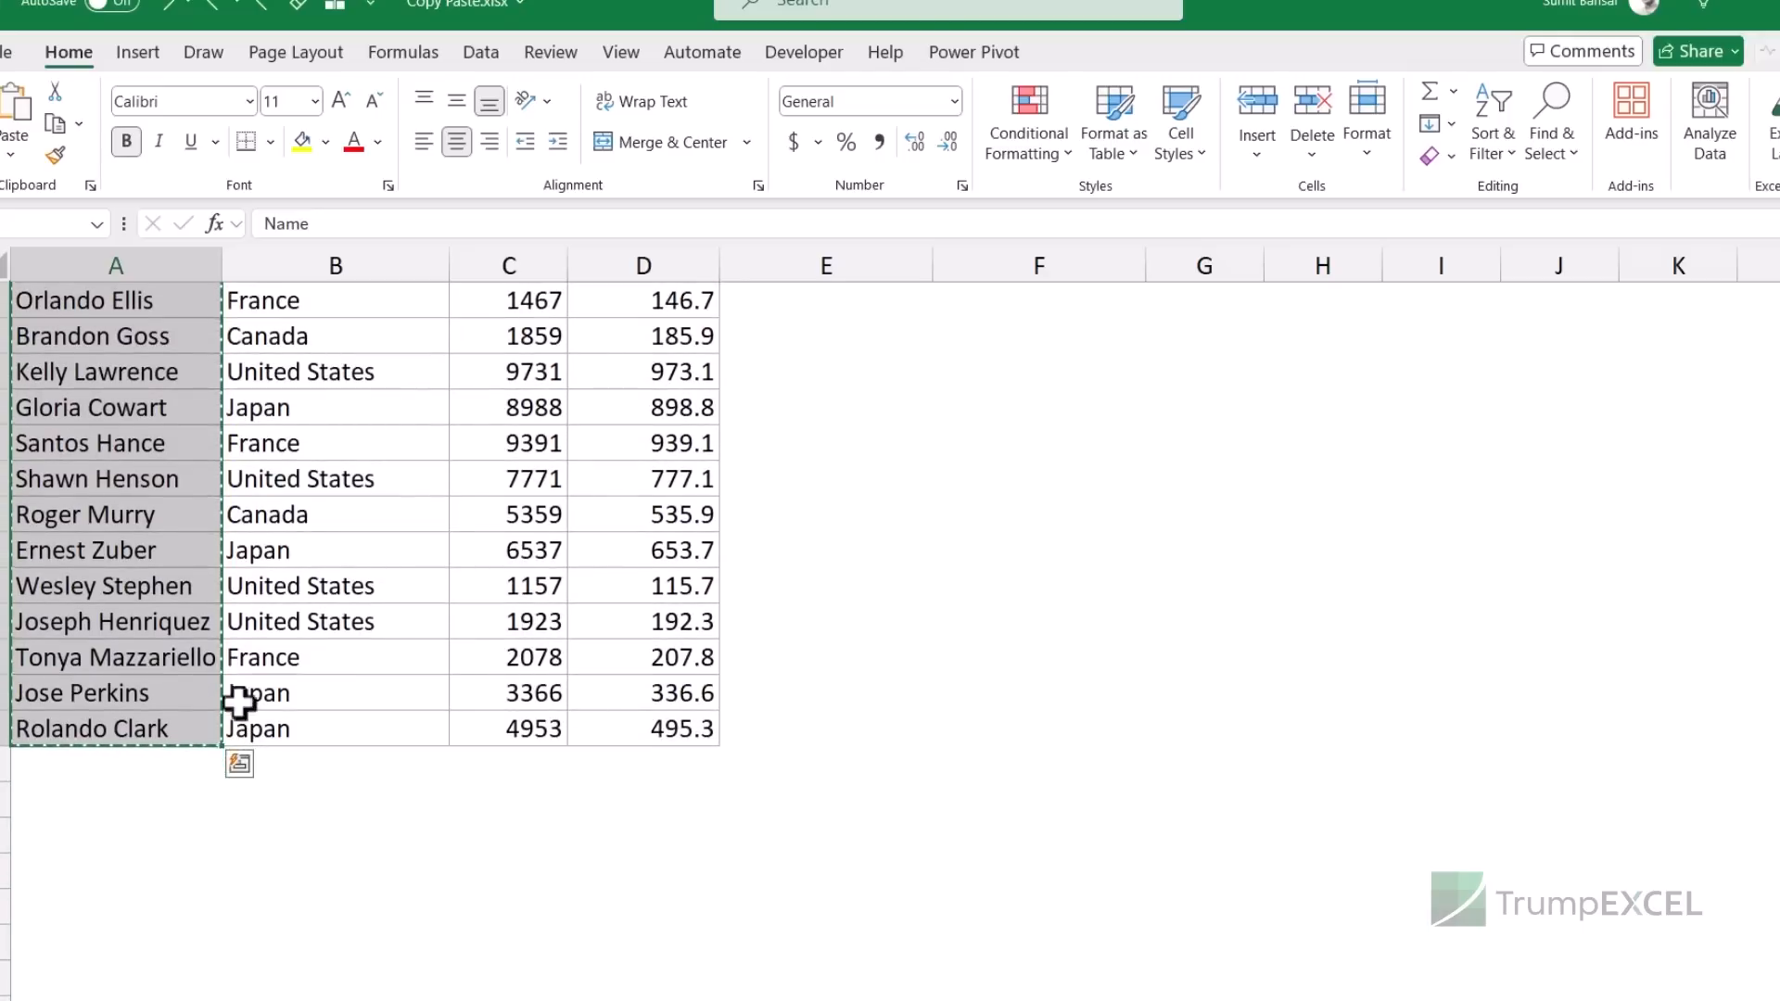
pyautogui.scroll(1, 243, 737)
pyautogui.scroll(-2, 213, 663)
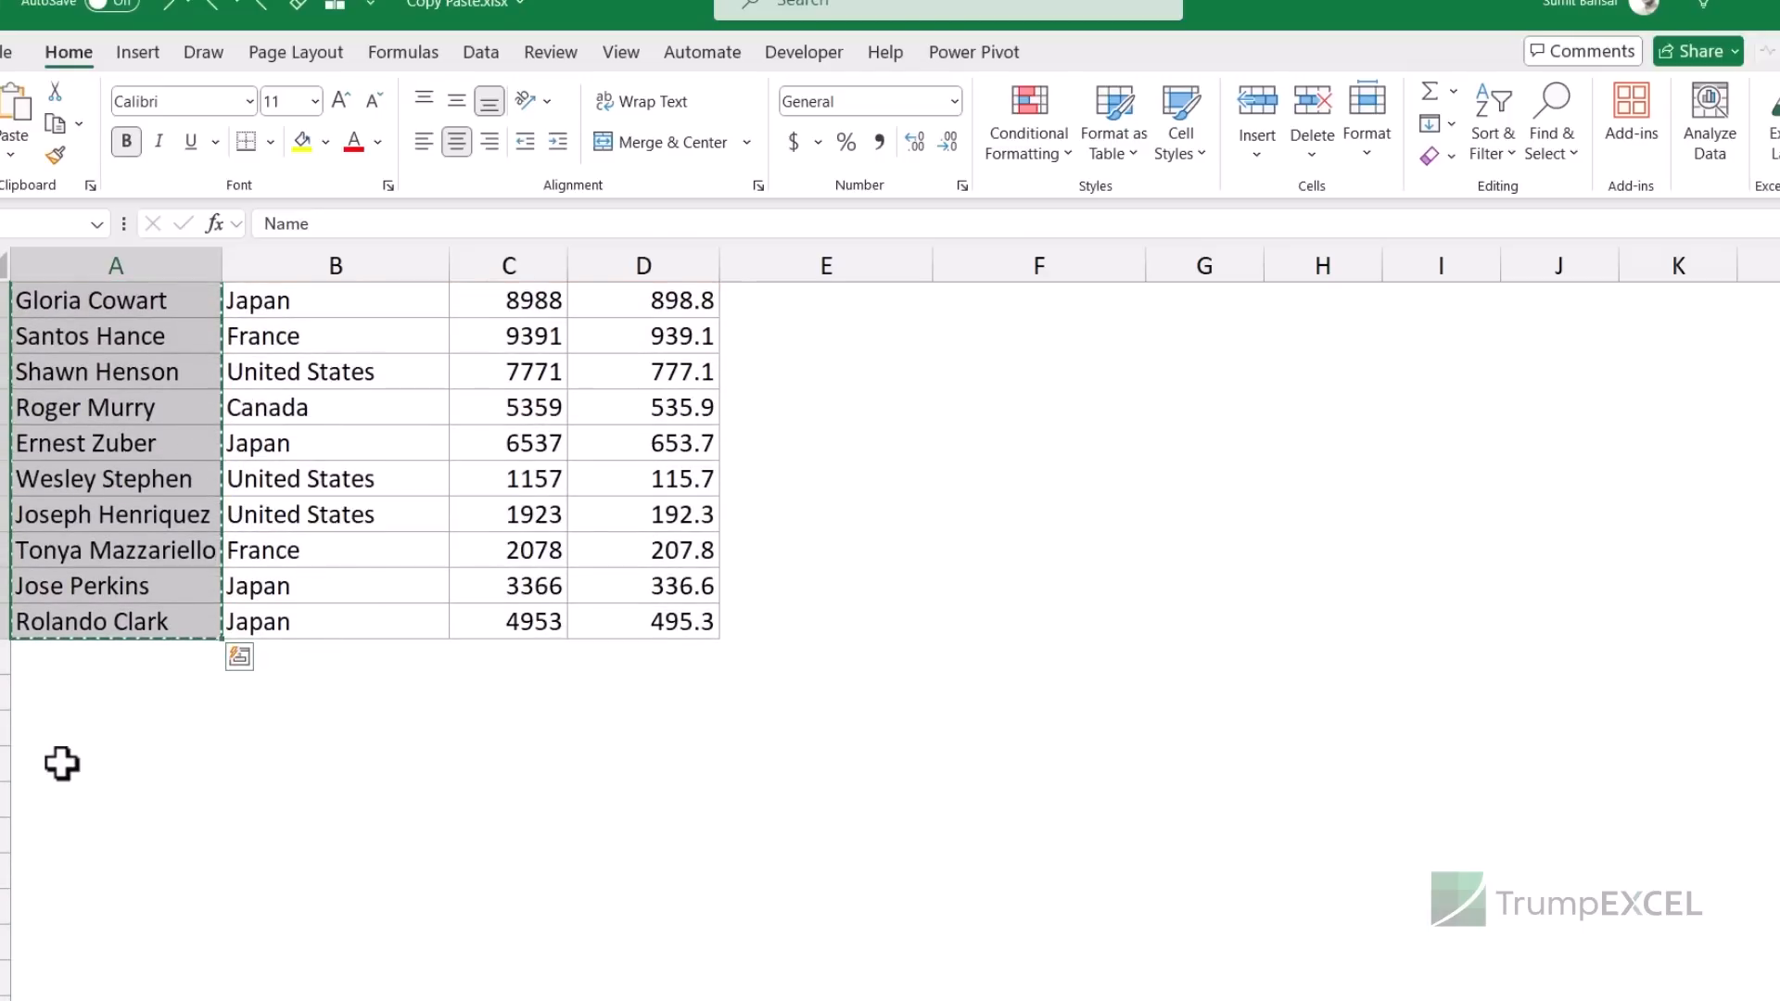
pyautogui.hotkey('ctrl', 'alt', 'v')
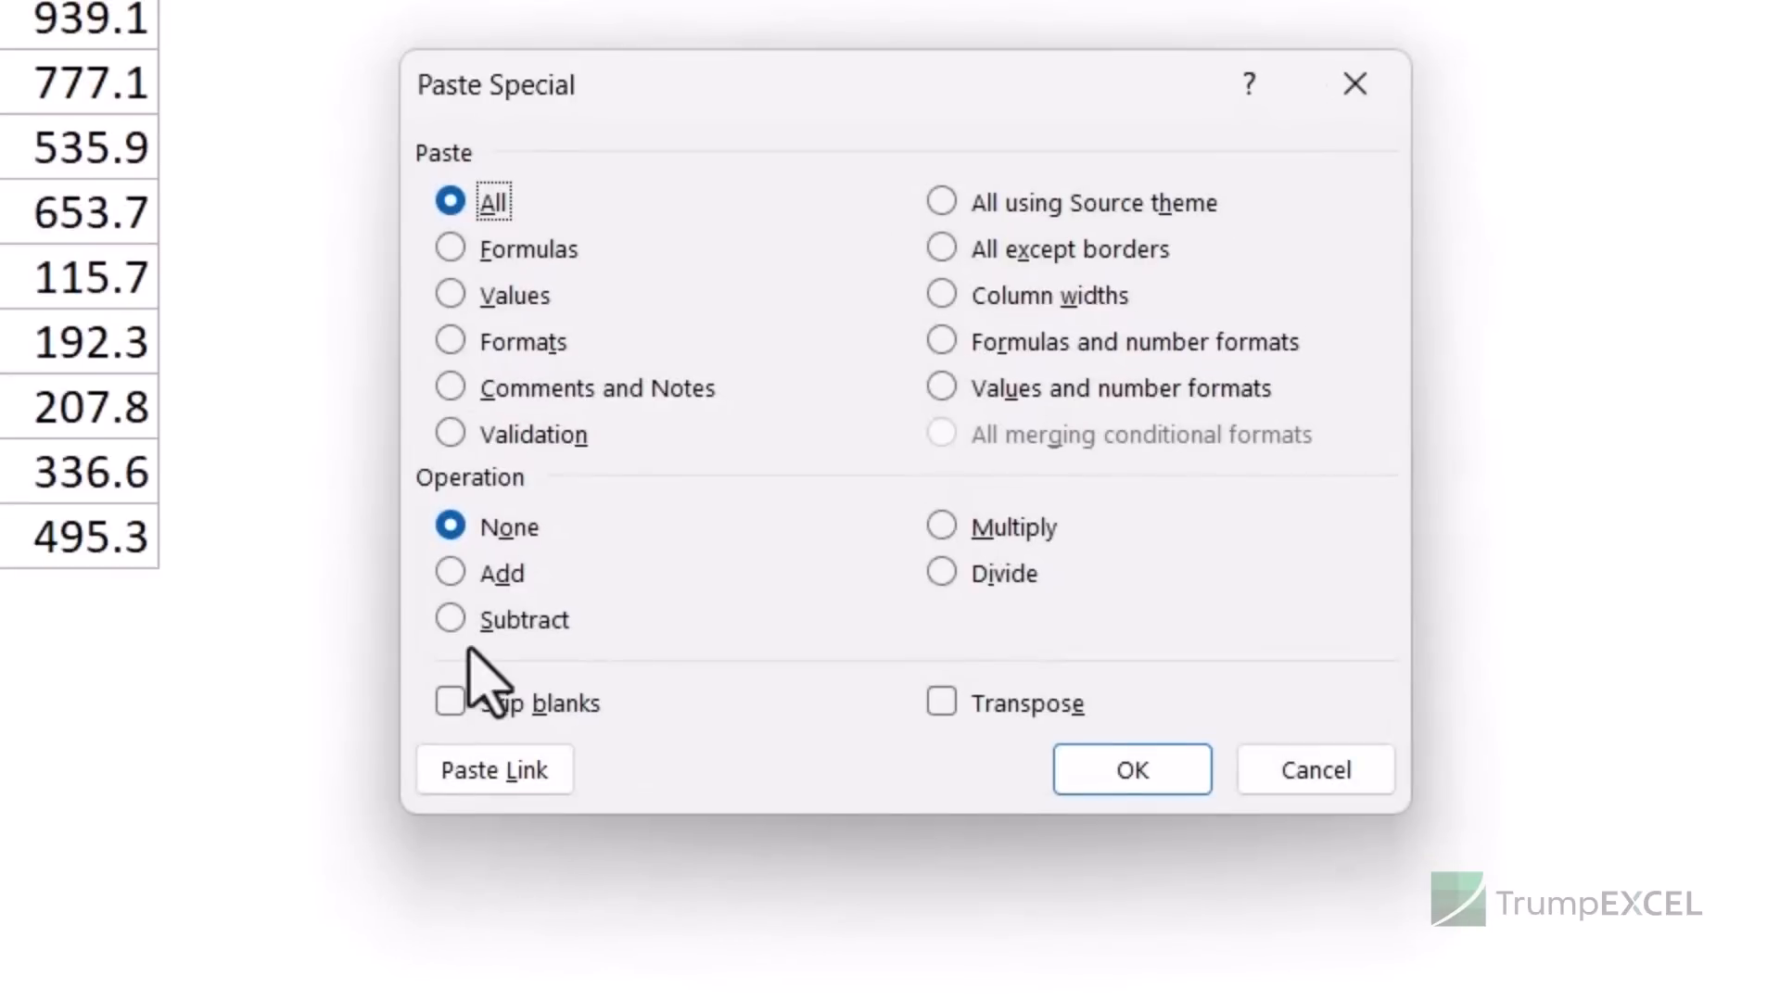
pyautogui.click(1025, 714)
pyautogui.click(1104, 775)
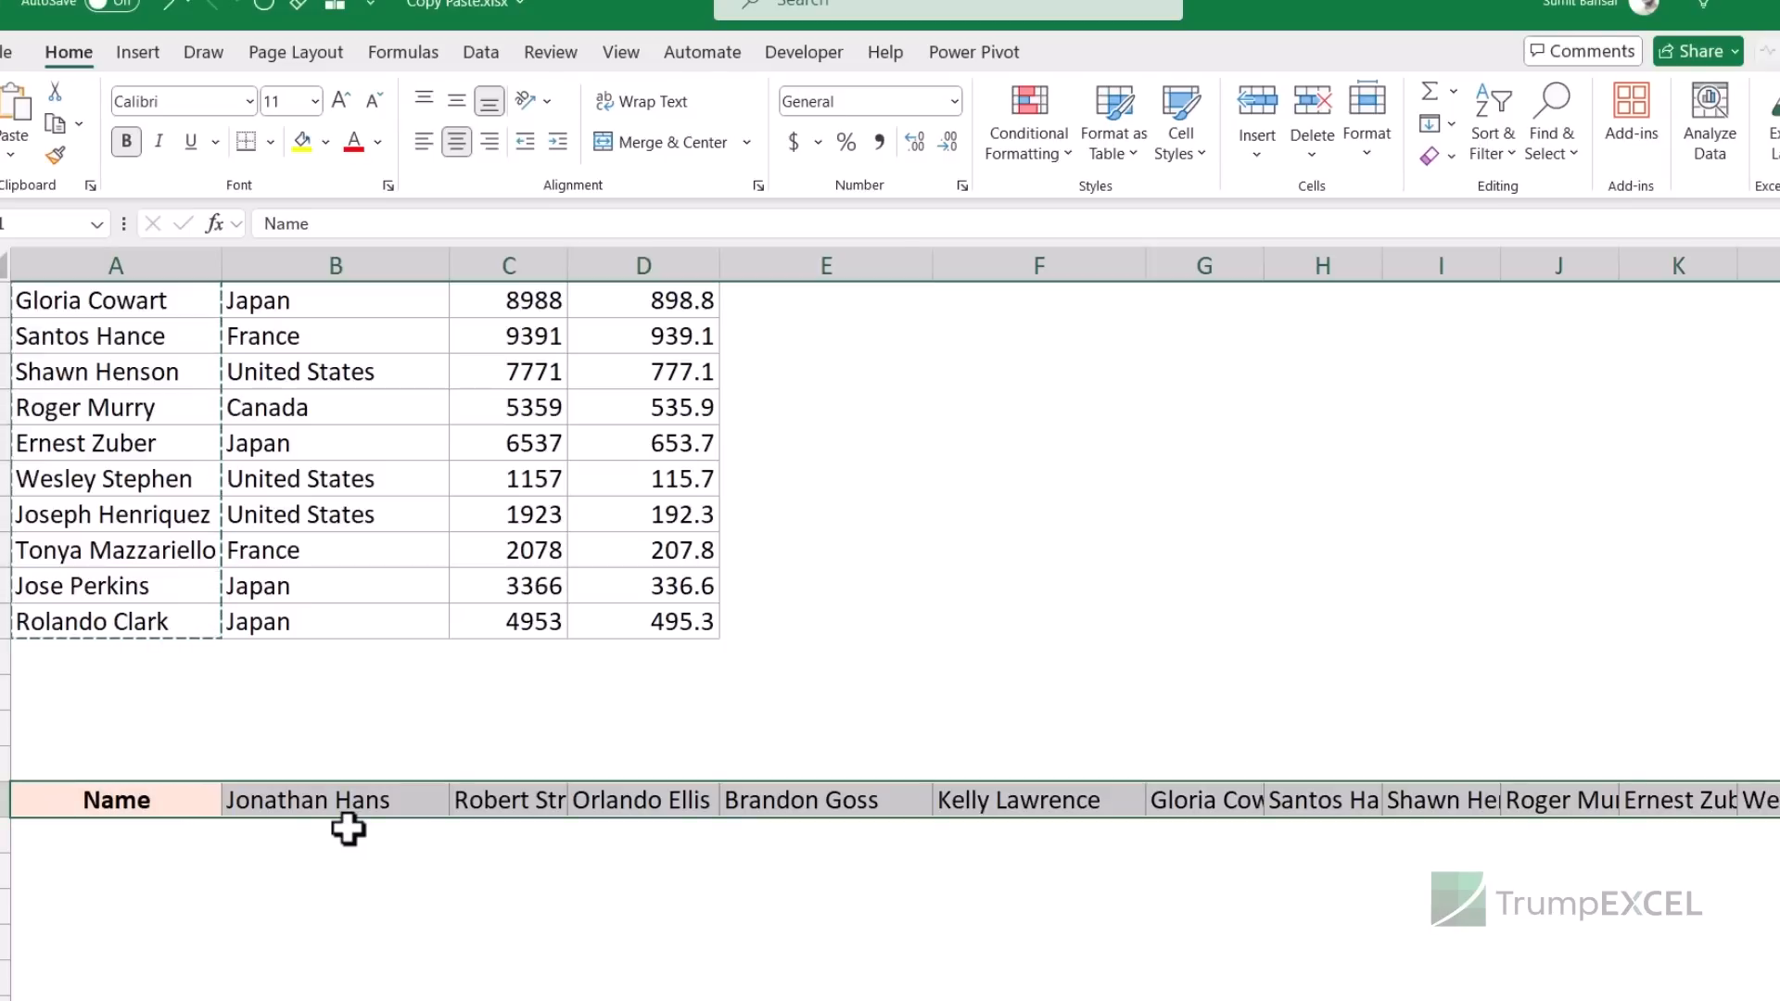
pyautogui.scroll(-1, 300, 330)
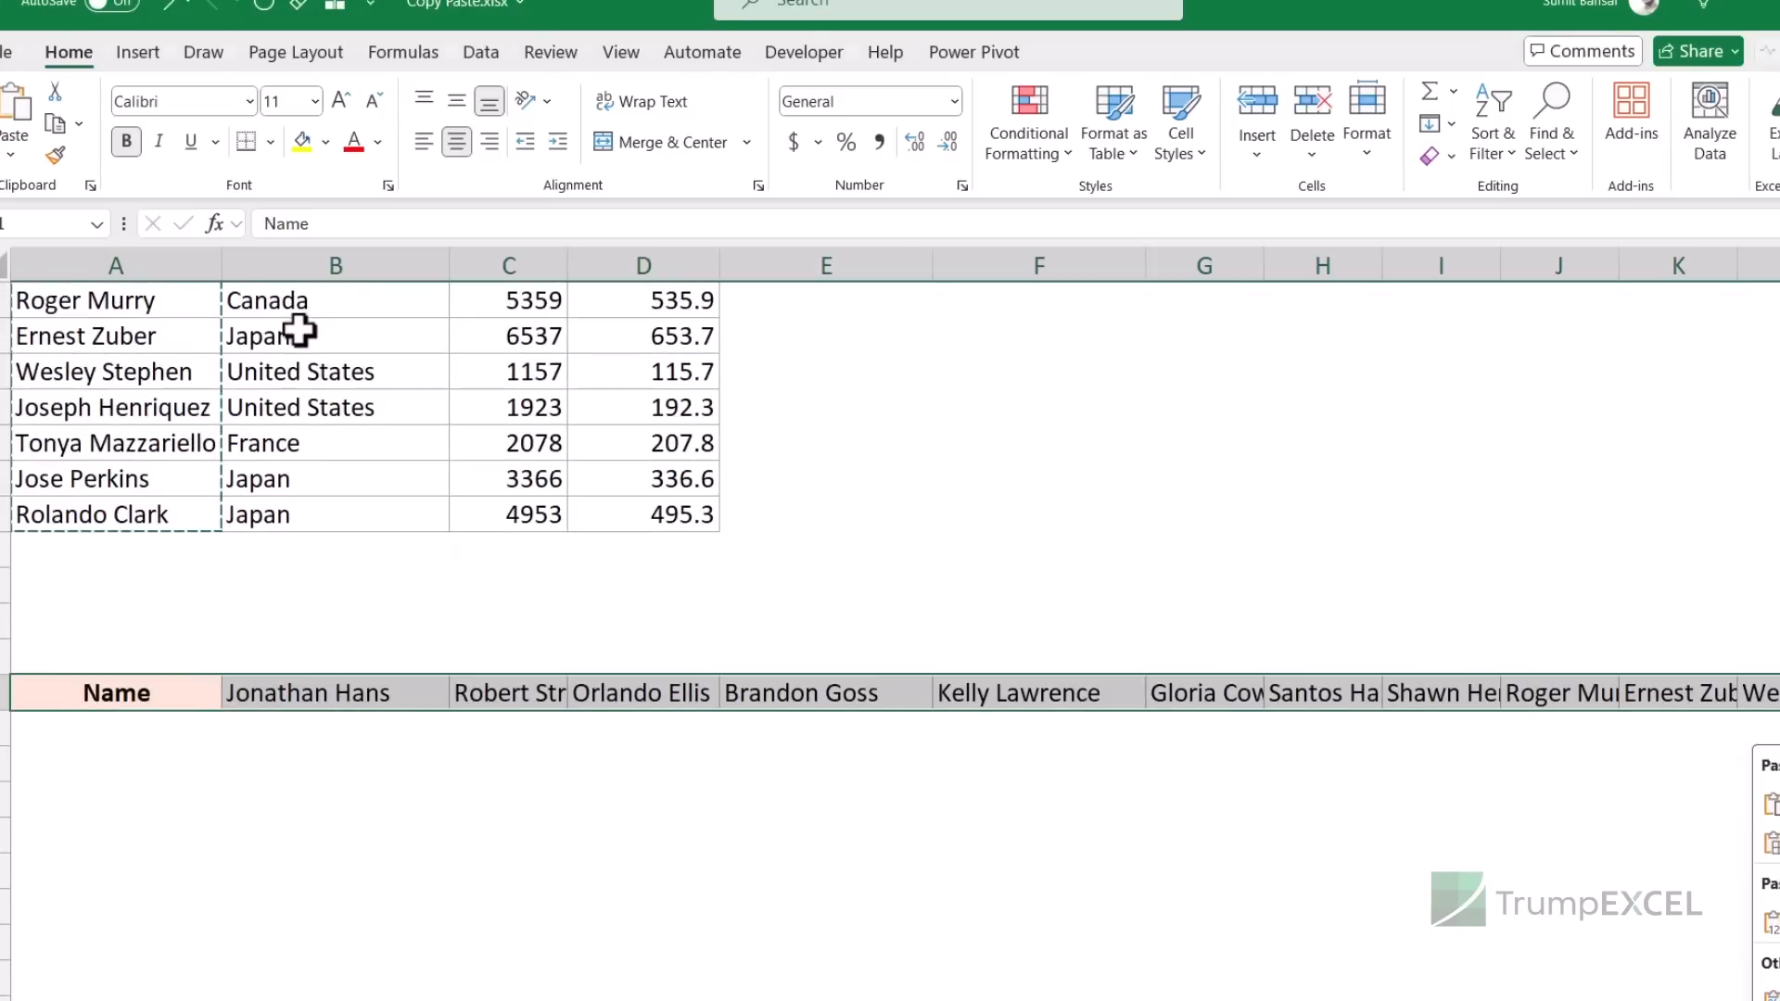
# - Undo the names row, copy A1:D16, and use Paste Link at F1
pyautogui.hotkey('ctrl', 'z')
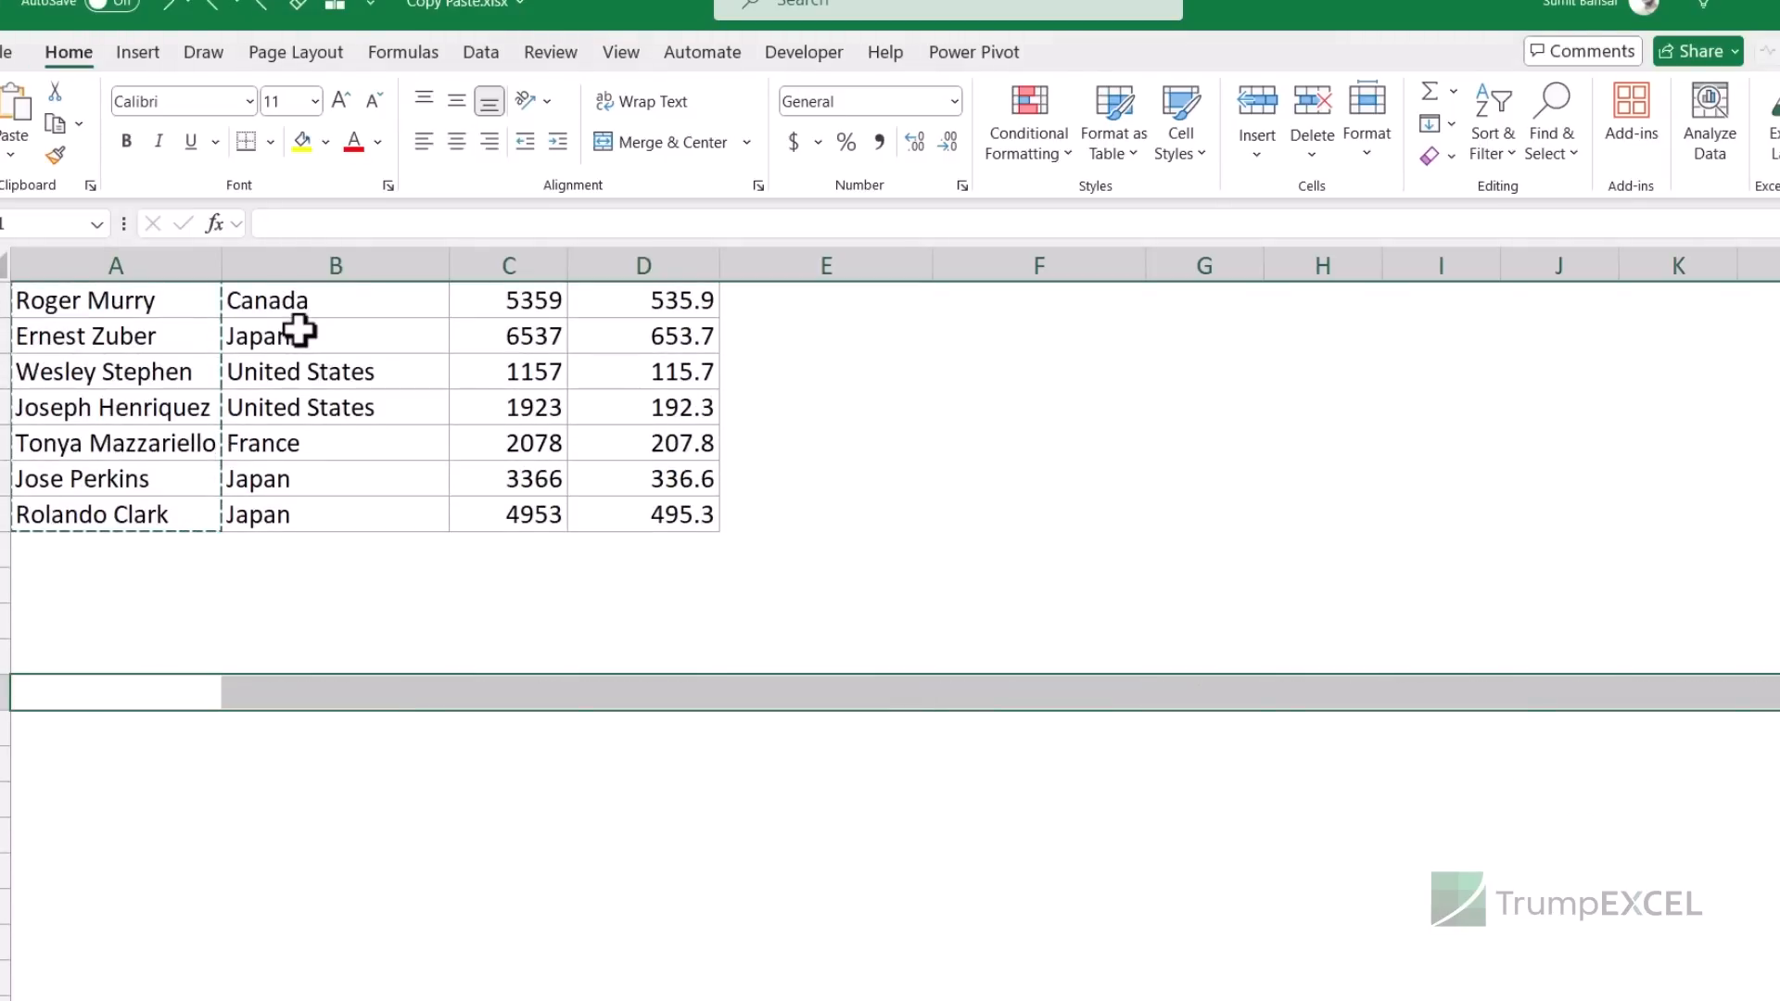
pyautogui.scroll(3, 300, 330)
pyautogui.click(121, 301)
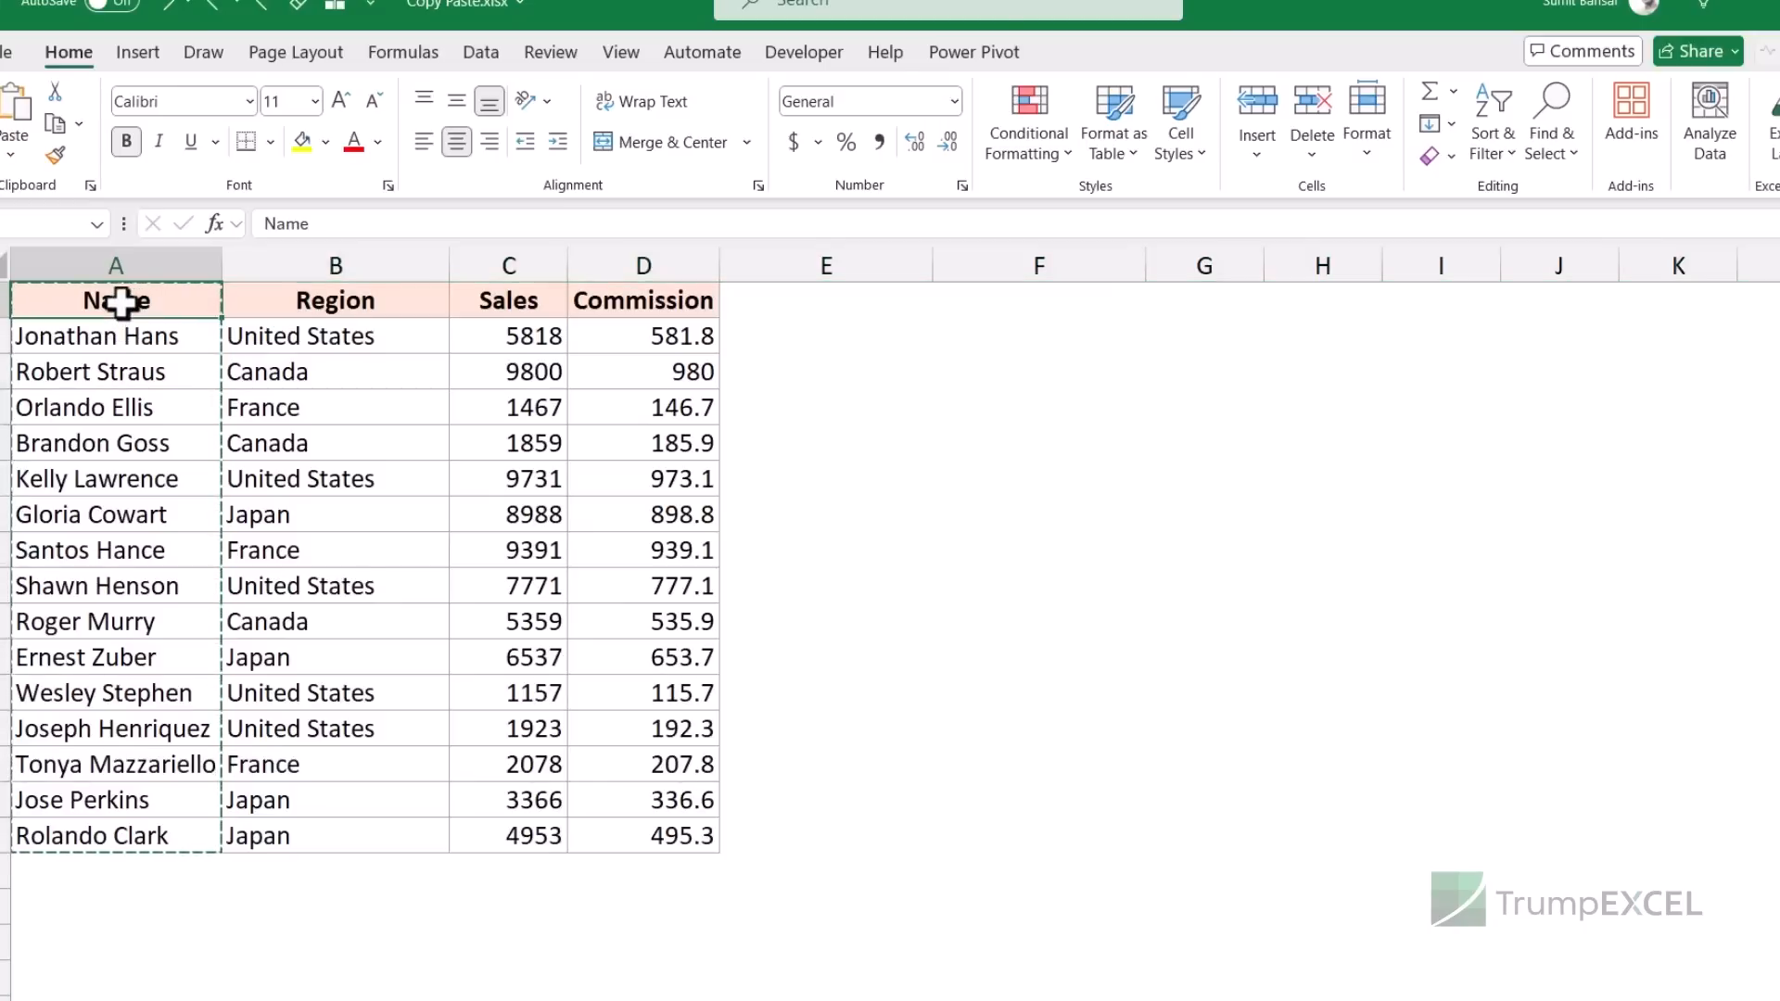
pyautogui.hotkey('ctrl', 'a')
pyautogui.hotkey('ctrl', 'c')
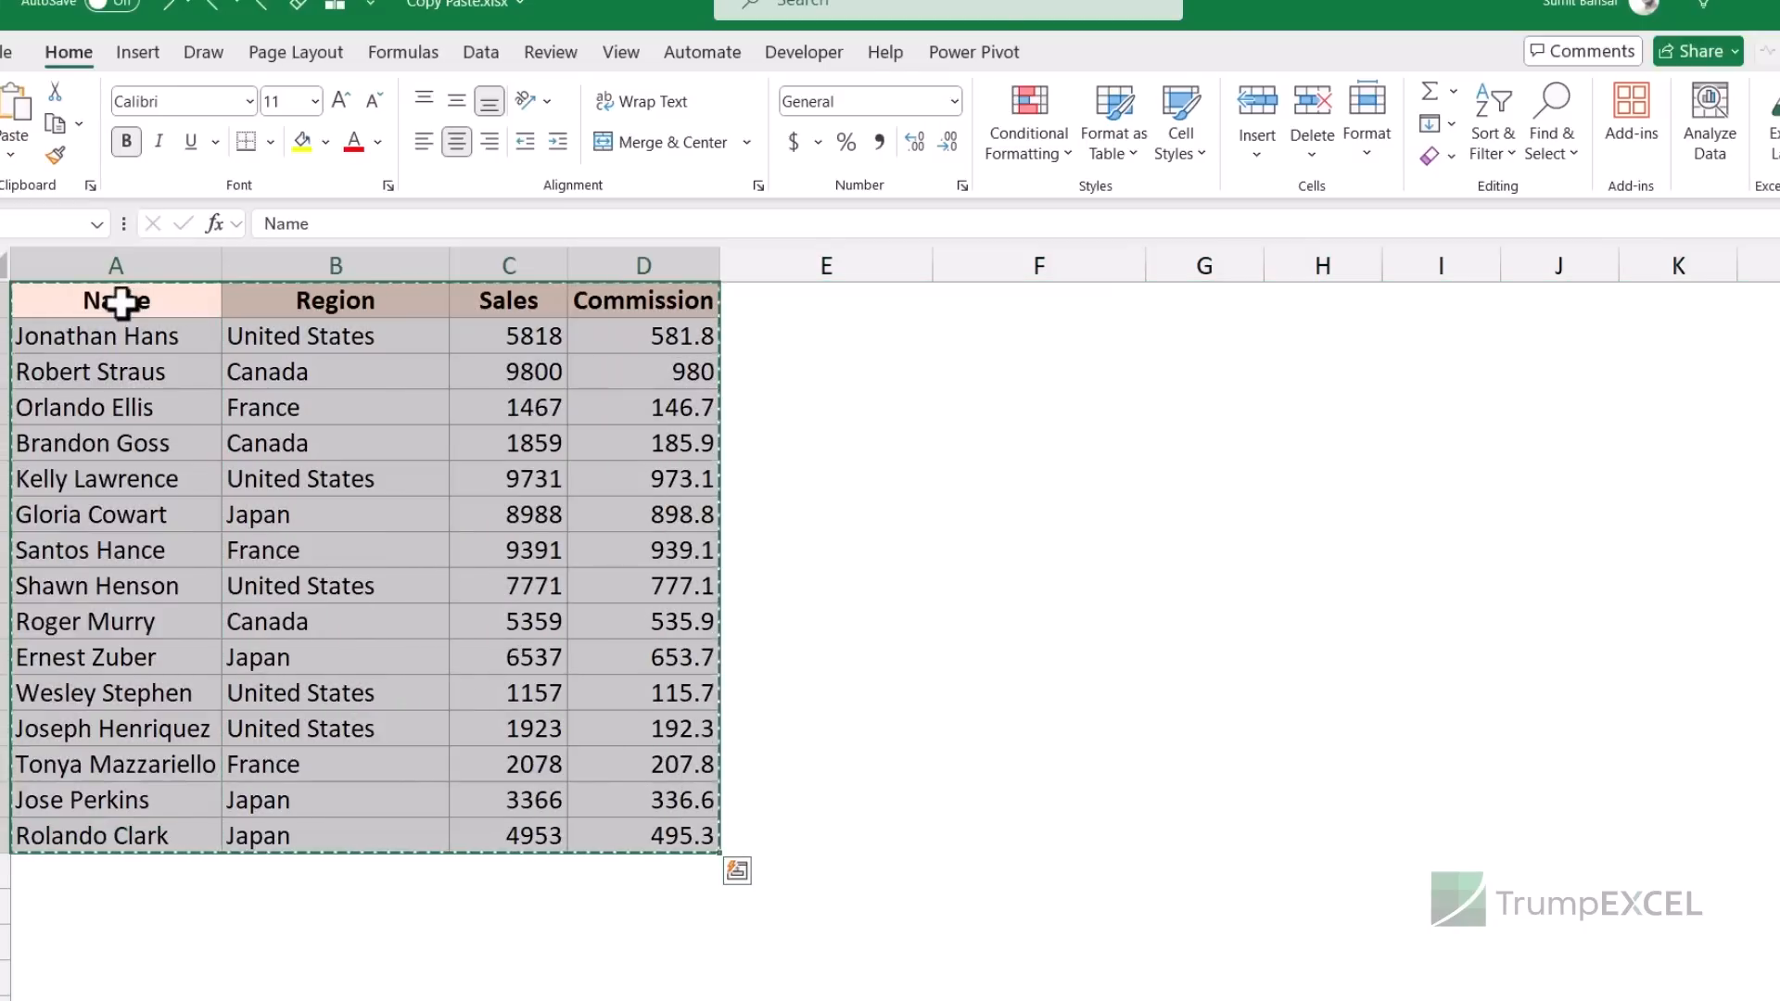
pyautogui.click(979, 305)
pyautogui.hotkey('ctrl', 'alt', 'v')
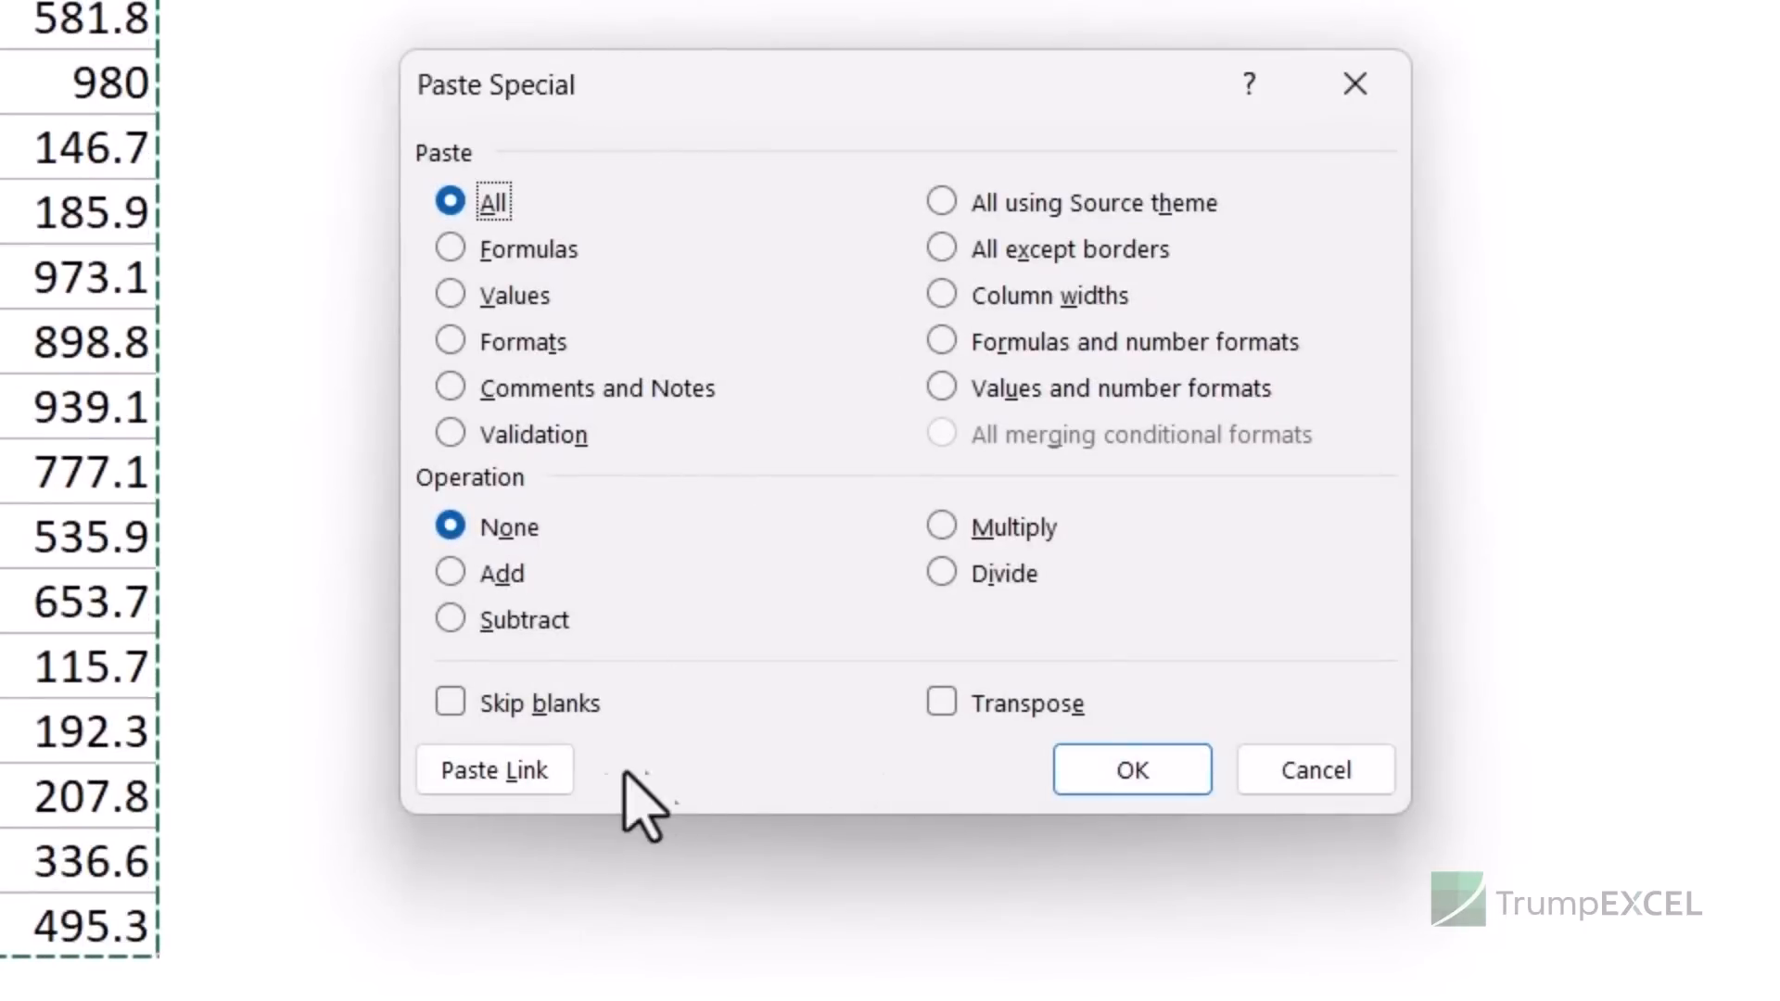
pyautogui.click(493, 771)
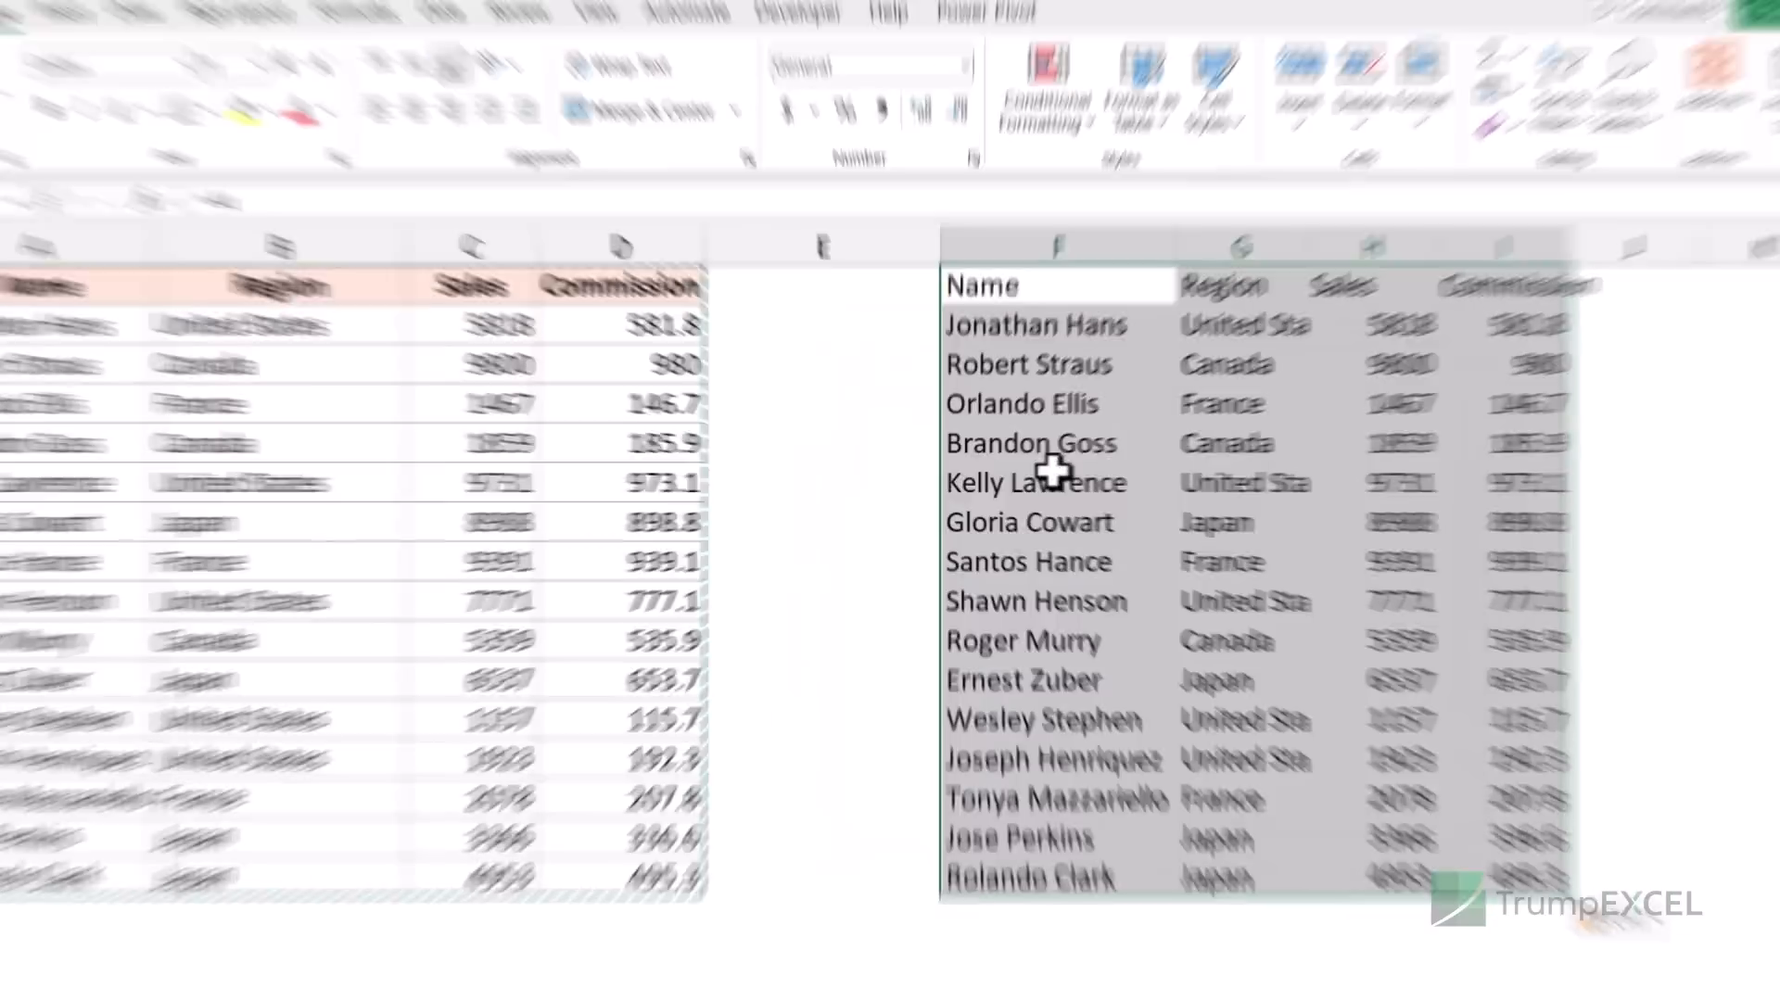
# - Inspect the =A1-style link formulas in F1 and F2 against the original cells
pyautogui.click(1058, 300)
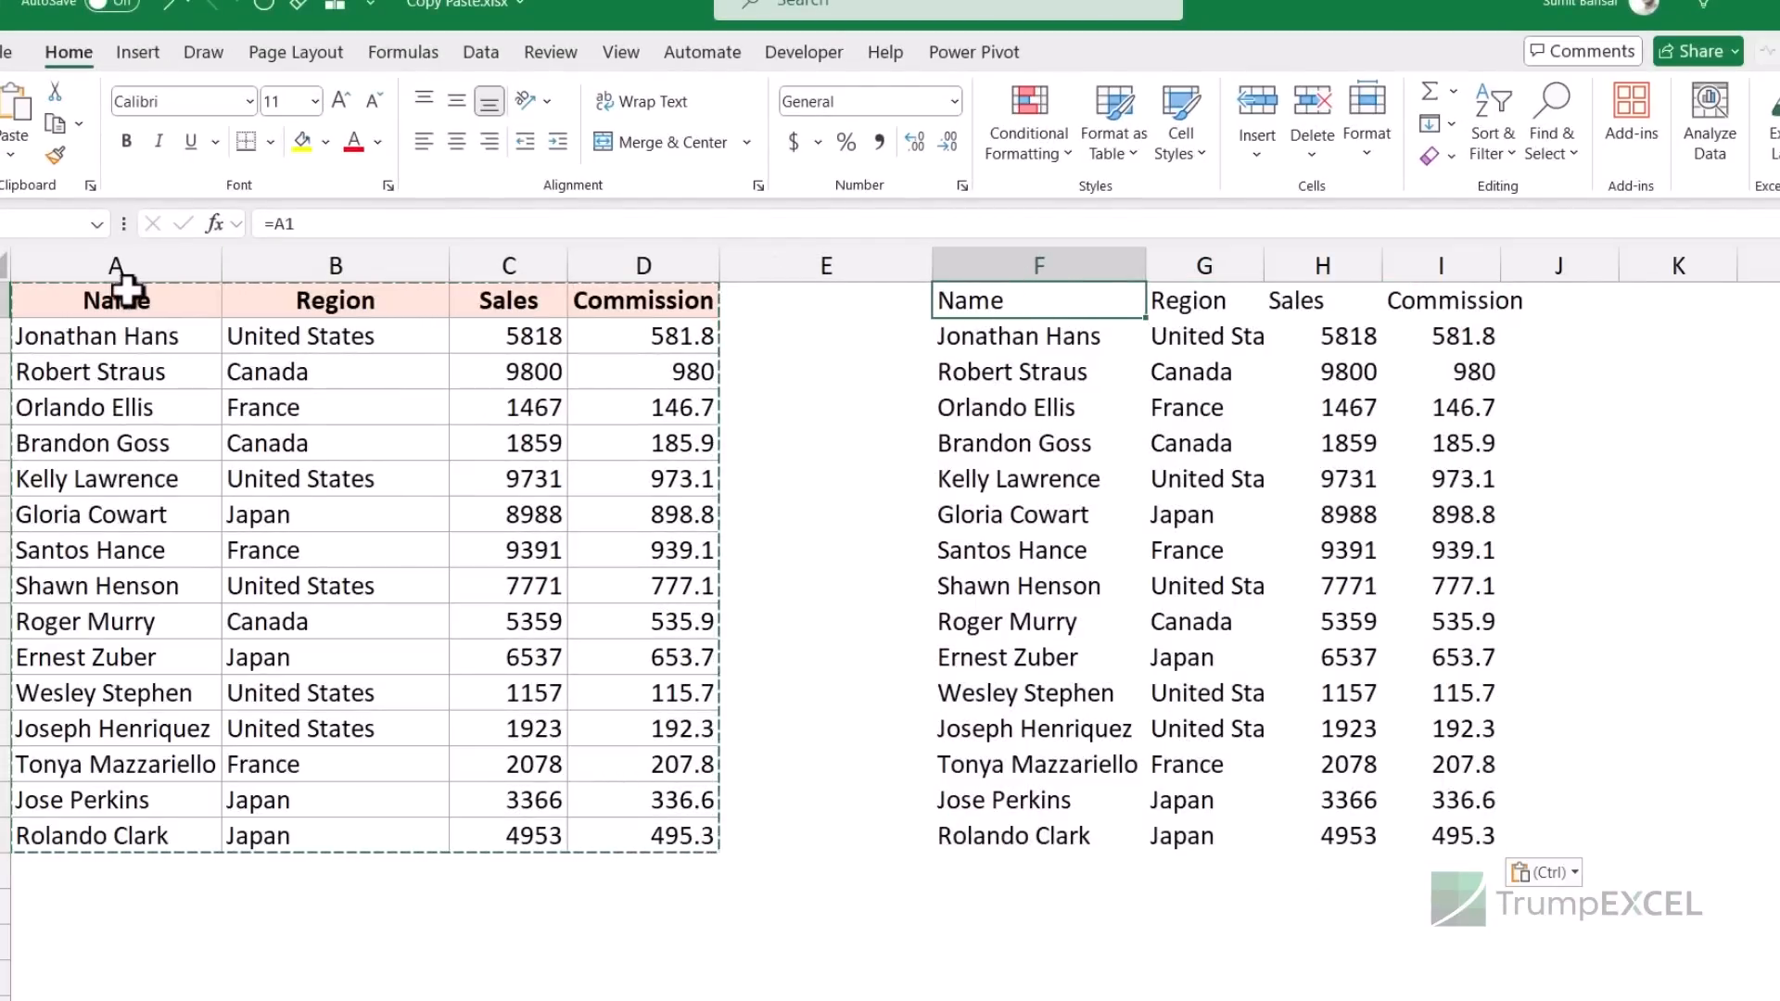
pyautogui.click(101, 298)
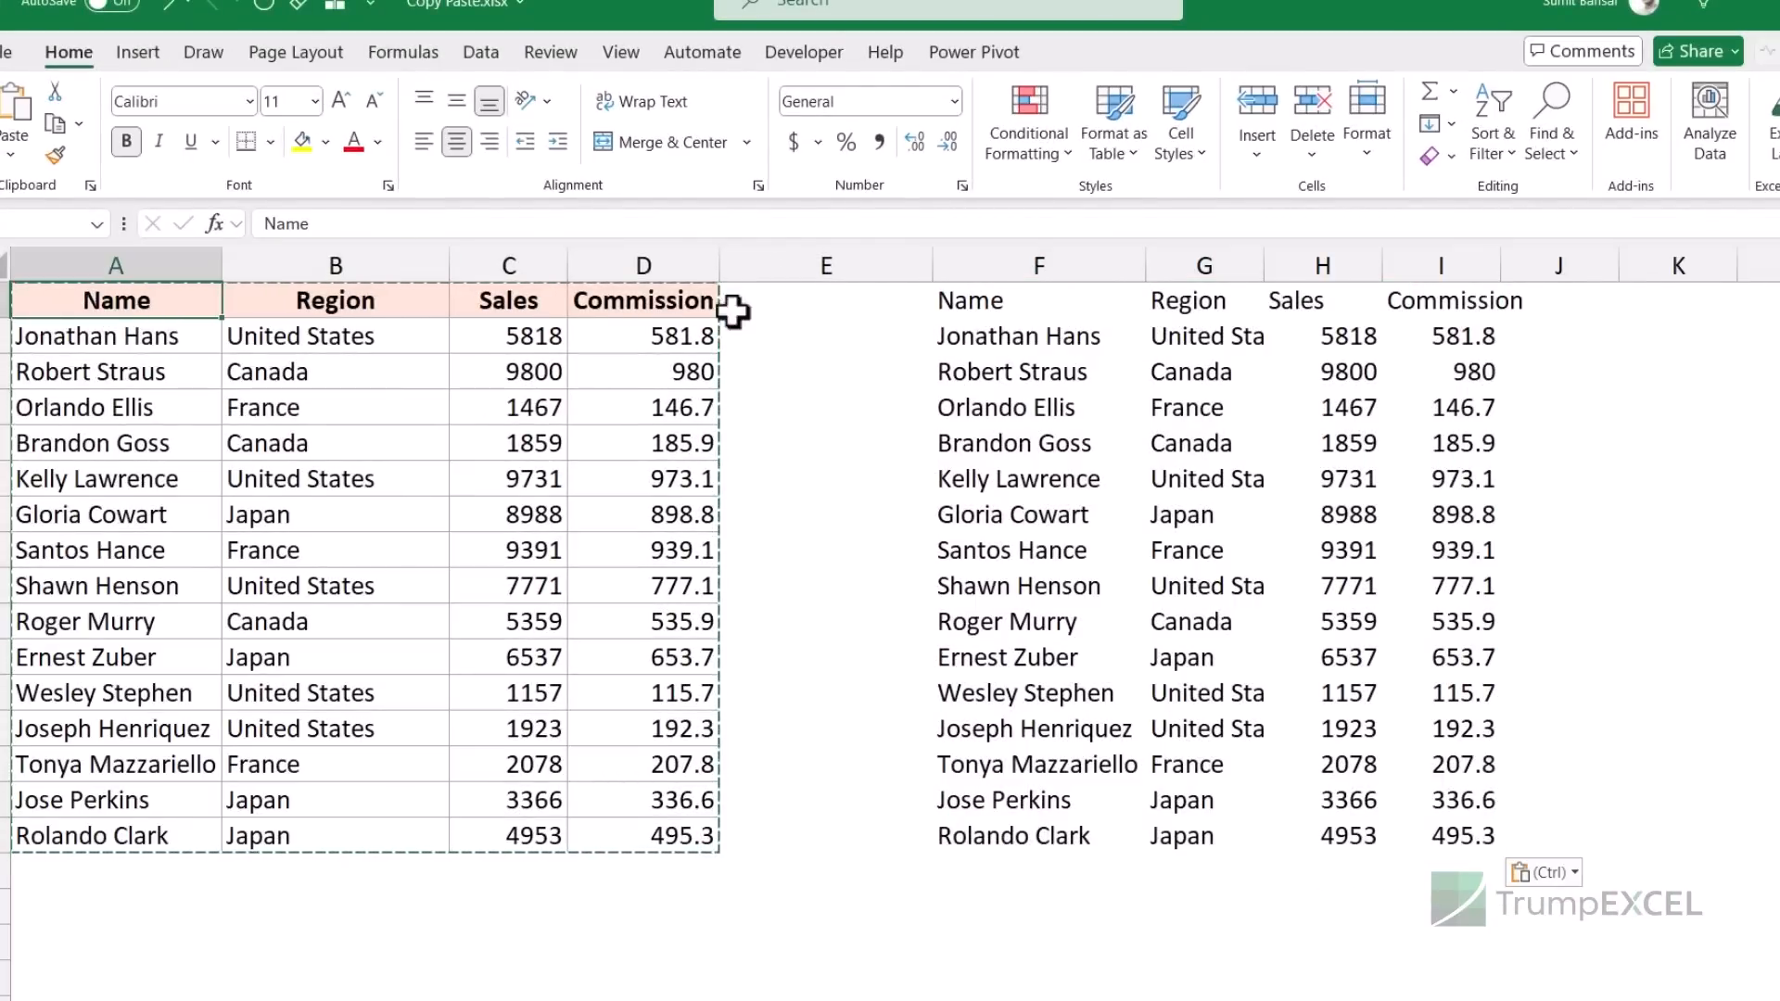
pyautogui.click(1006, 300)
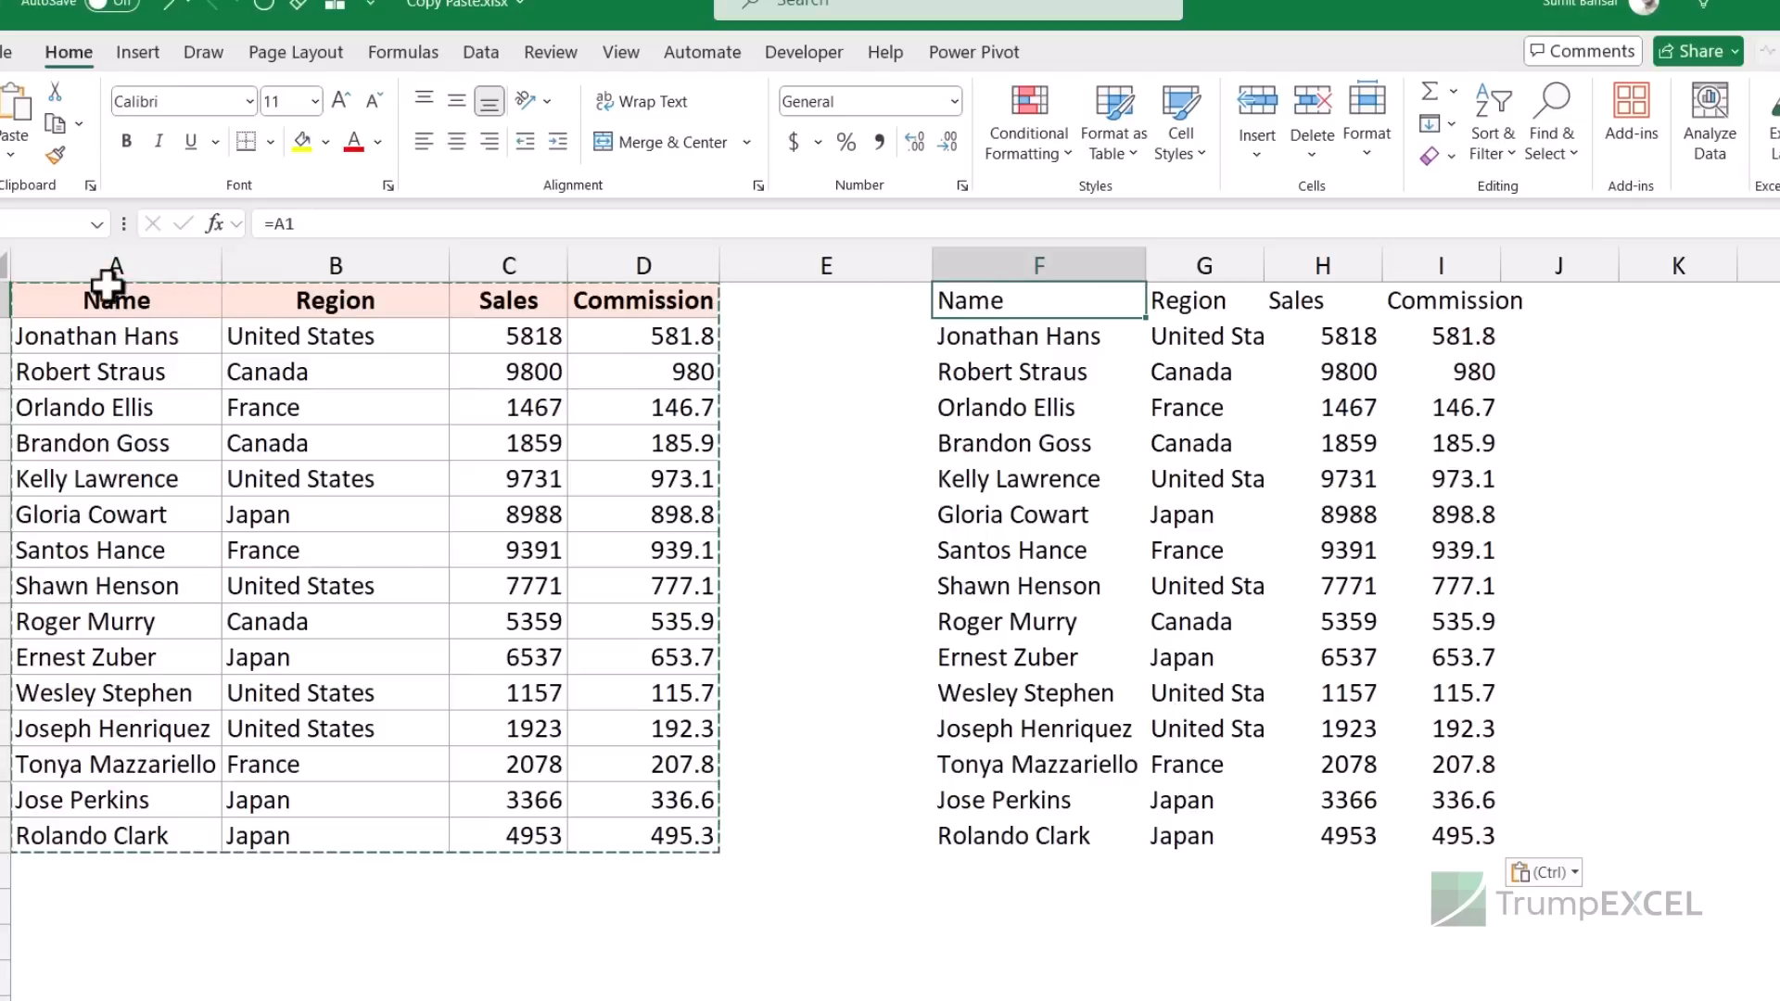
pyautogui.click(106, 287)
pyautogui.click(954, 337)
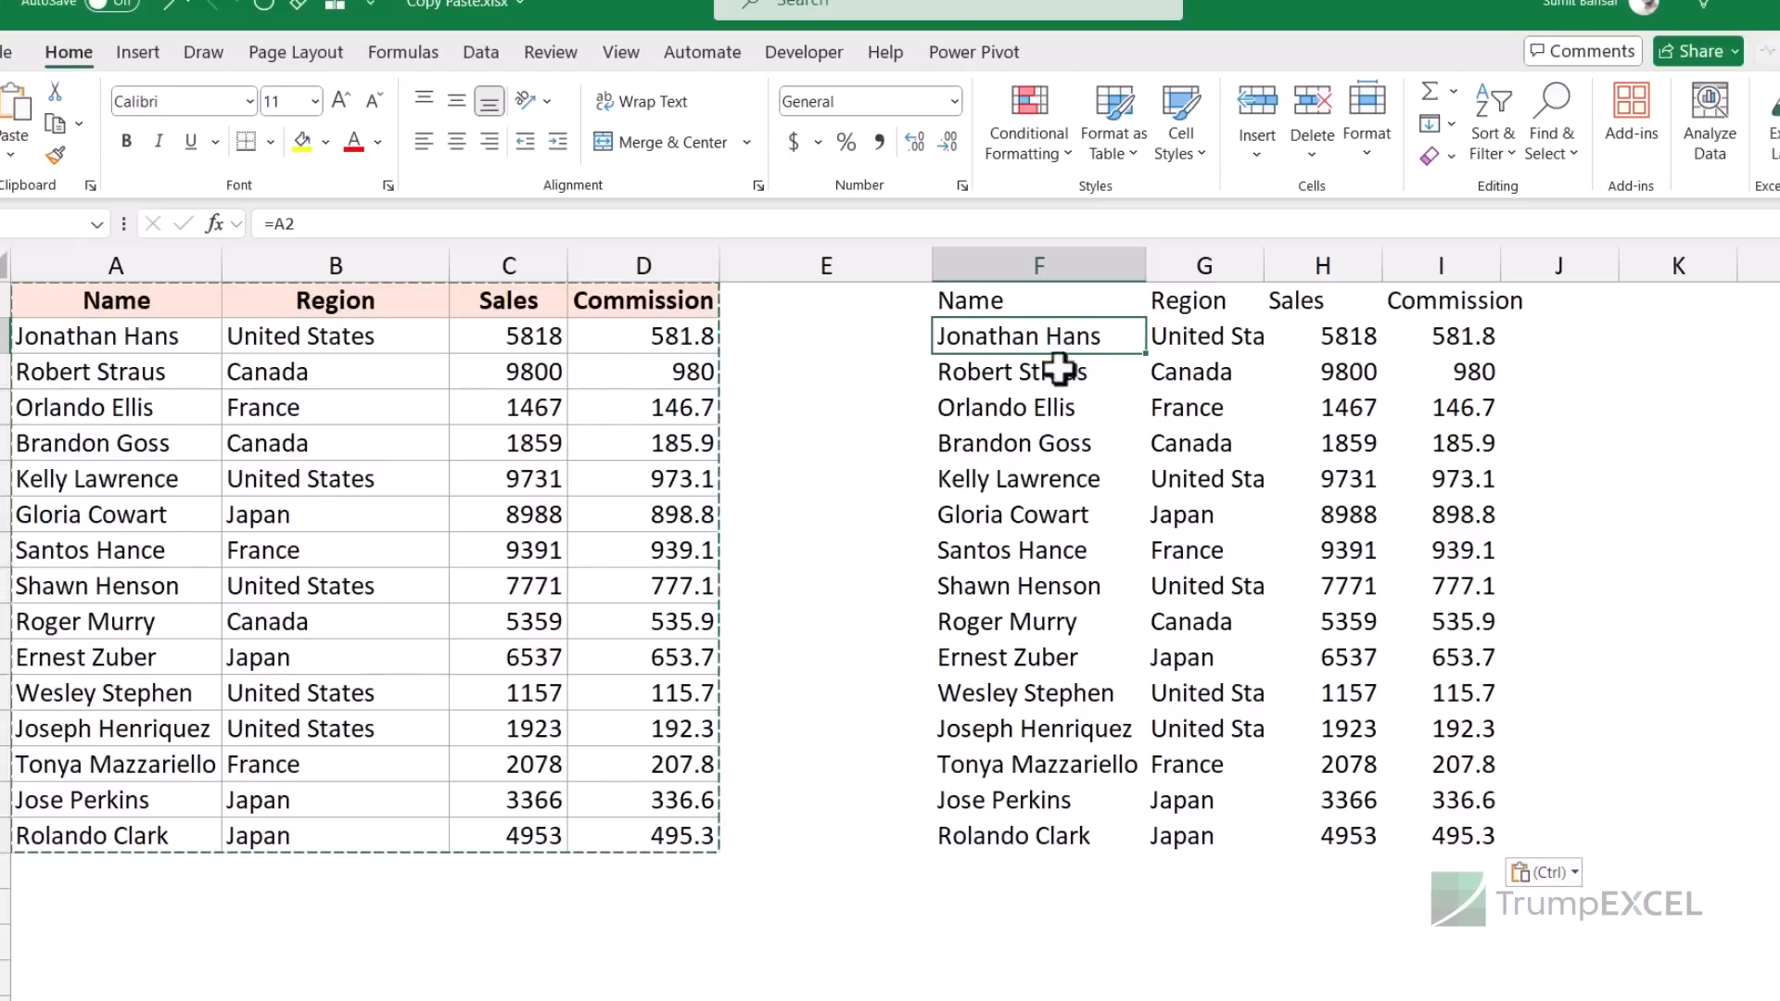
# - Change B3 from Canada to India, confirm linked G3 shows India, then undo
pyautogui.click(330, 375)
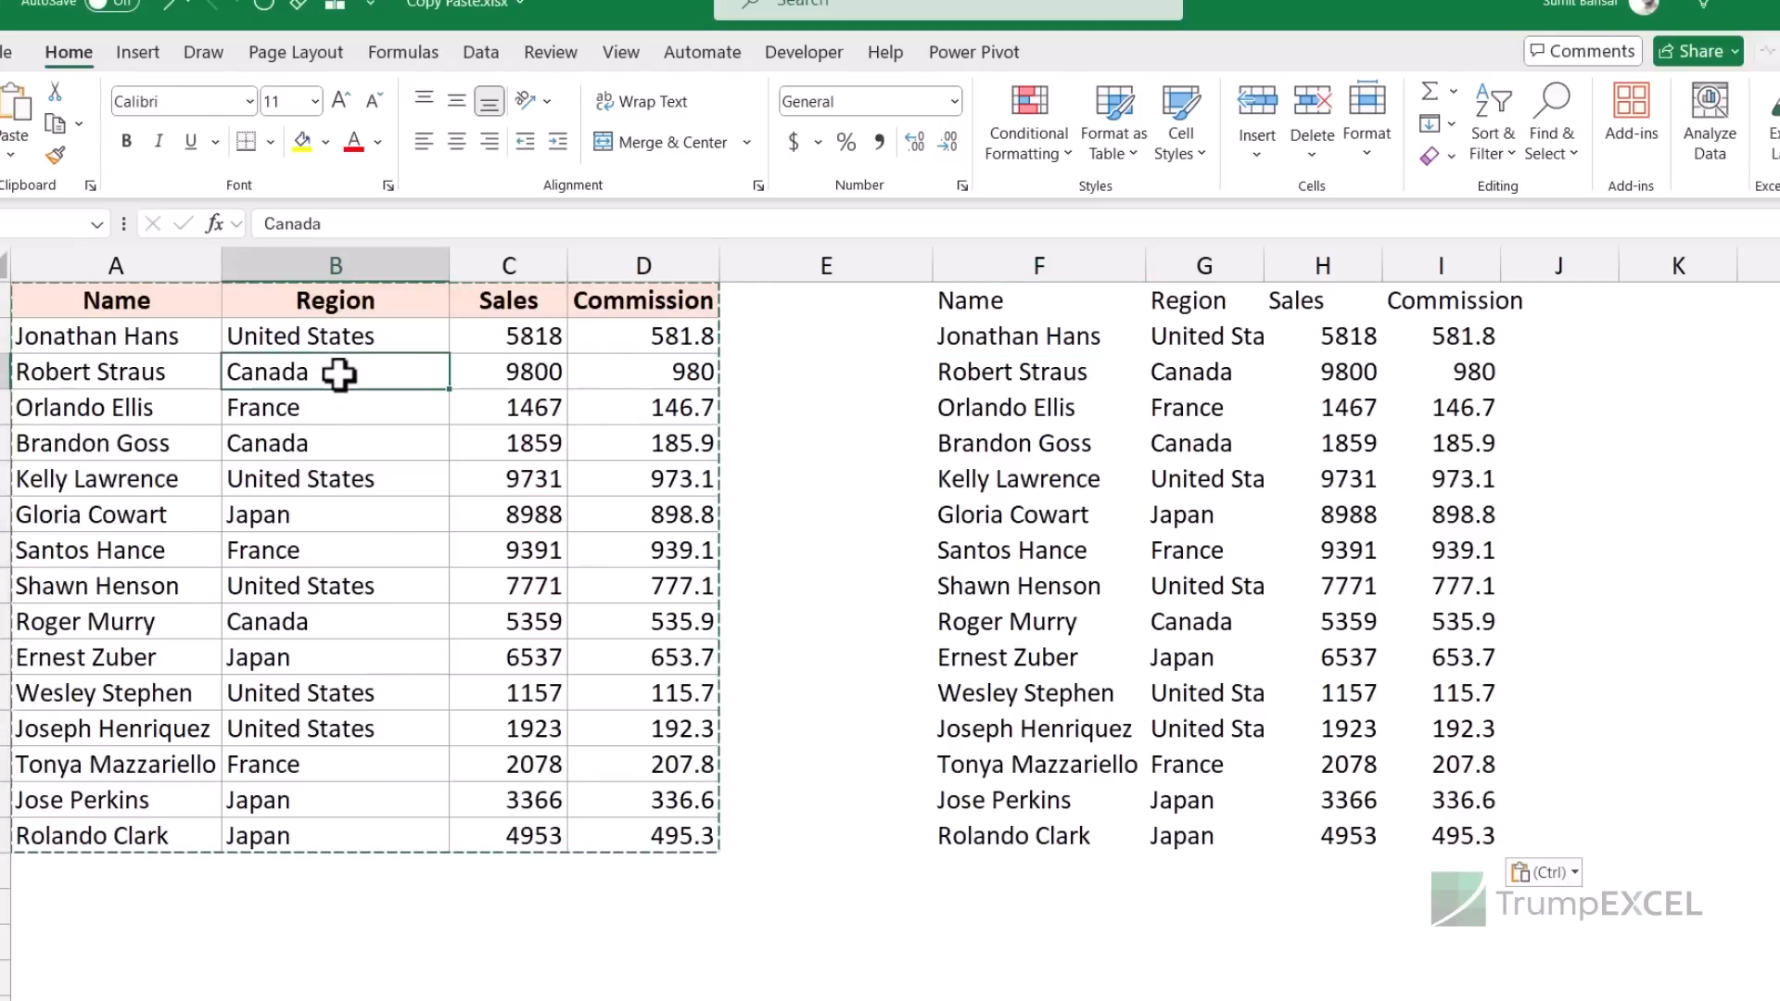
pyautogui.write('India')
pyautogui.press('Return')
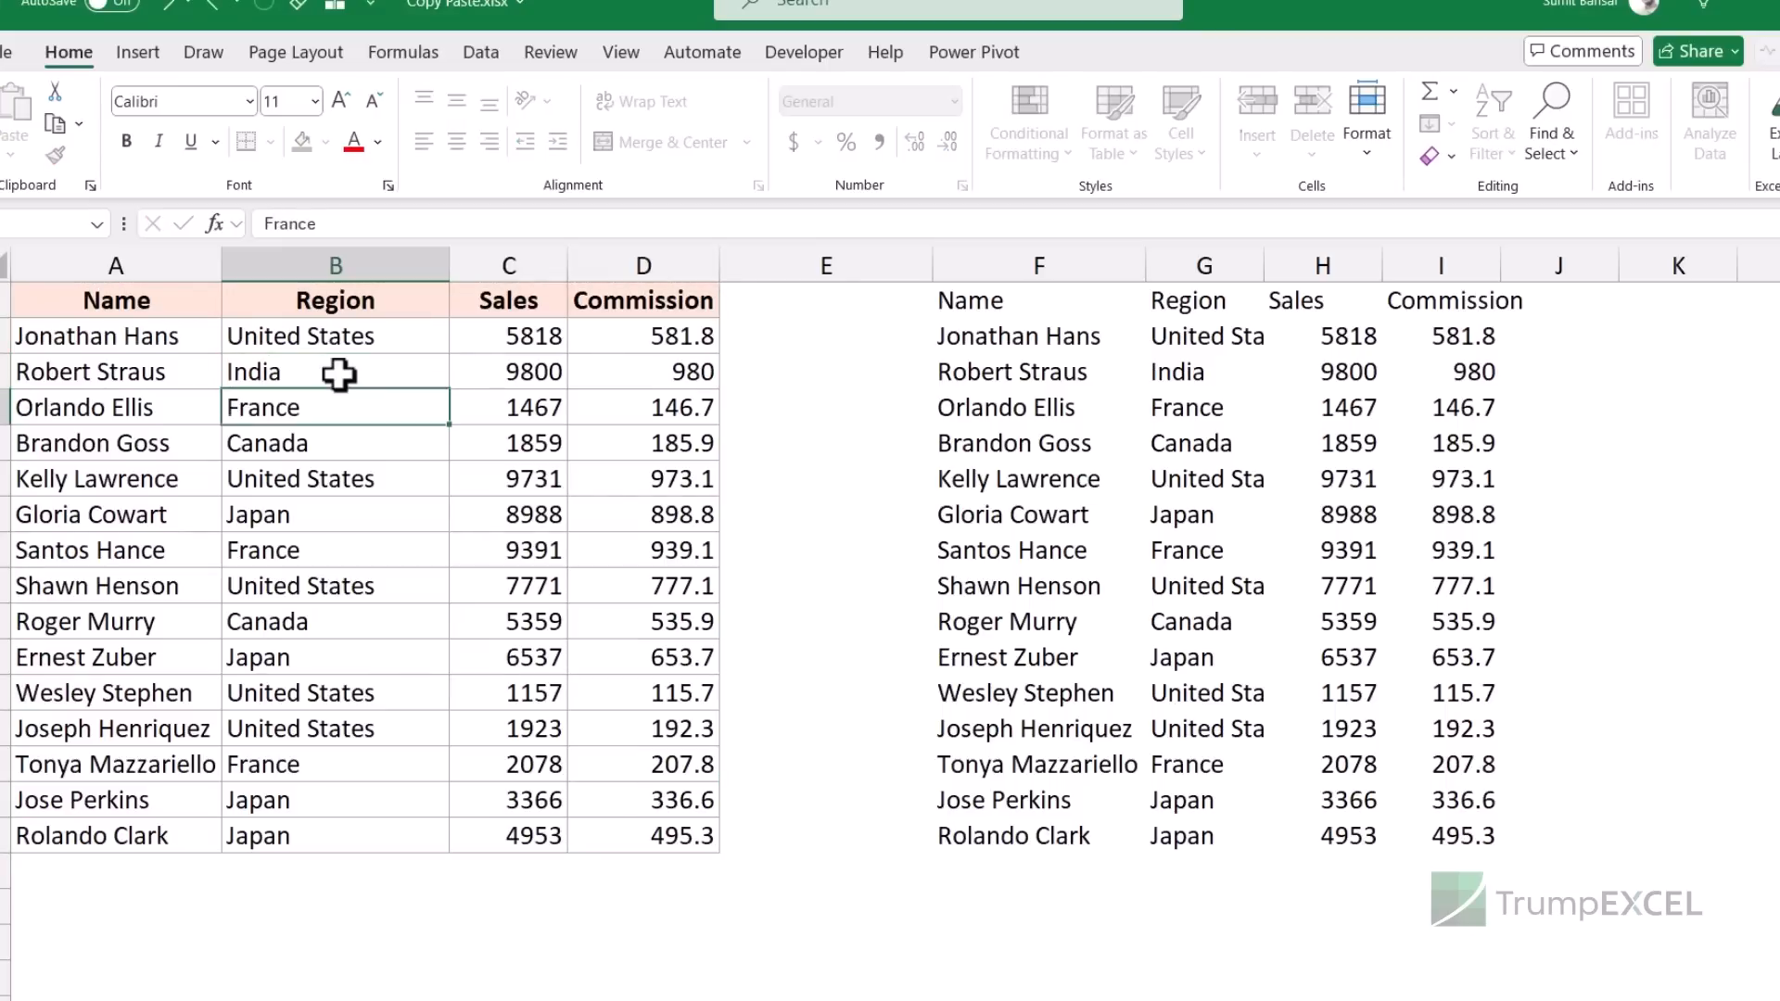
pyautogui.click(1238, 371)
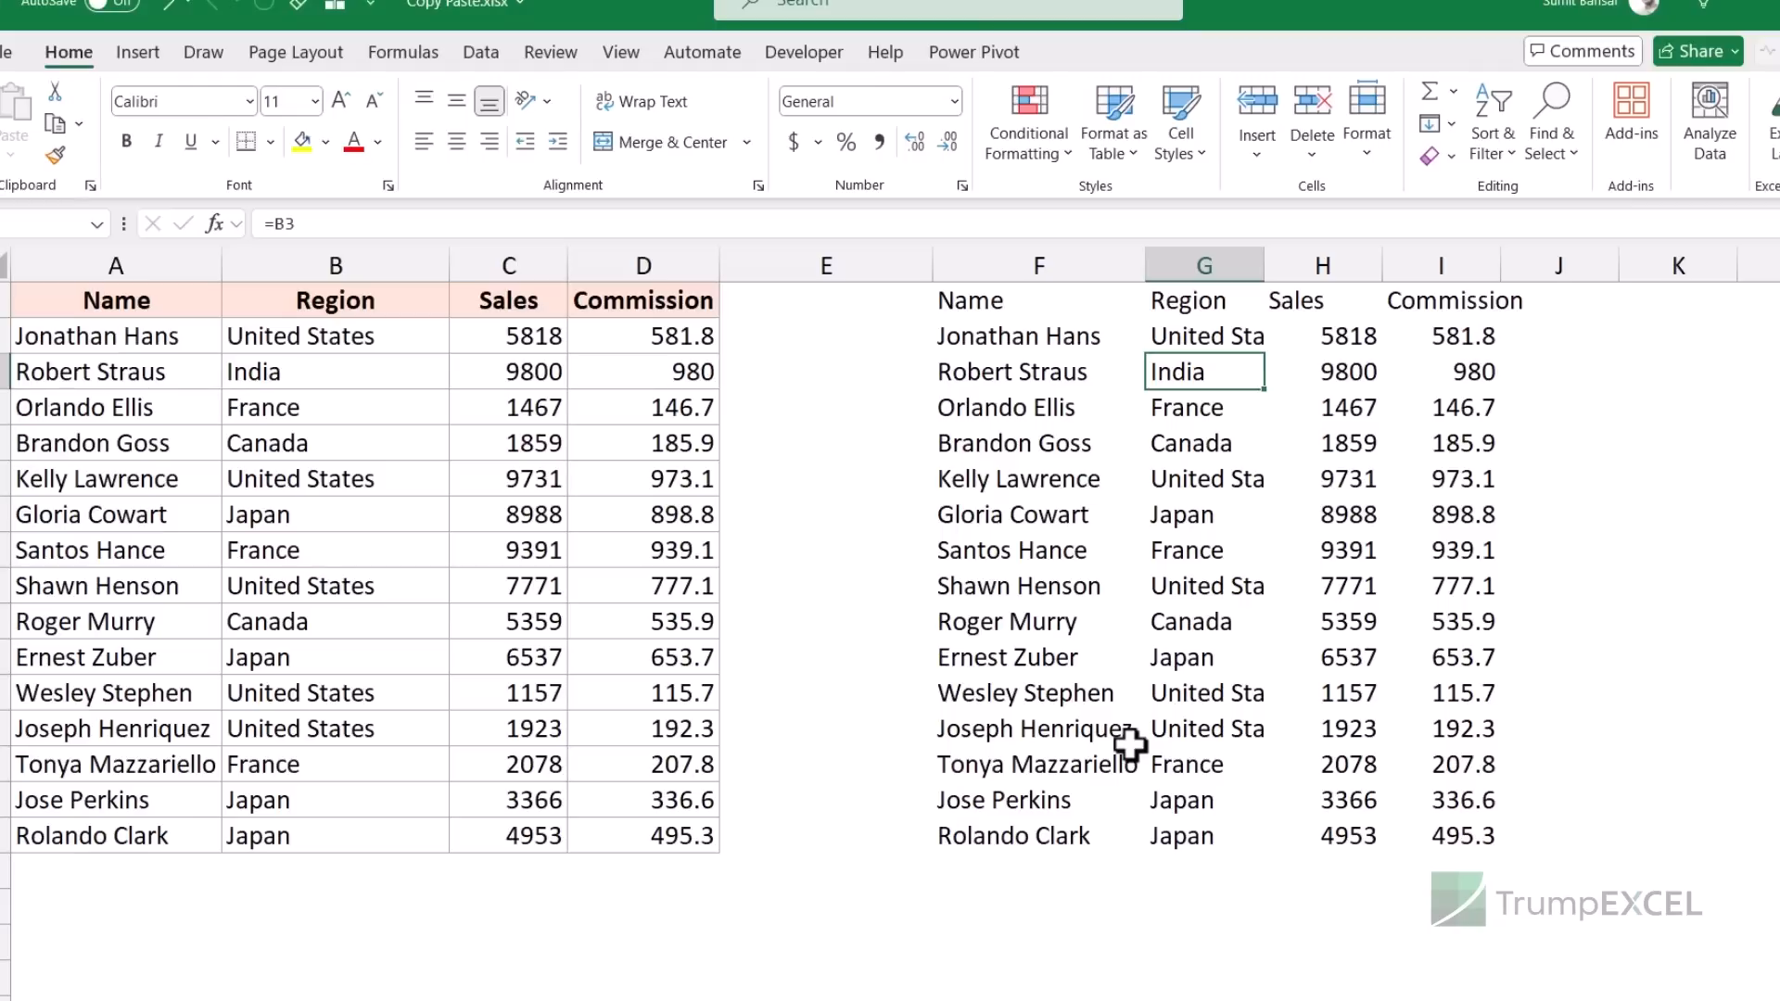
pyautogui.hotkey('ctrl', 'z')
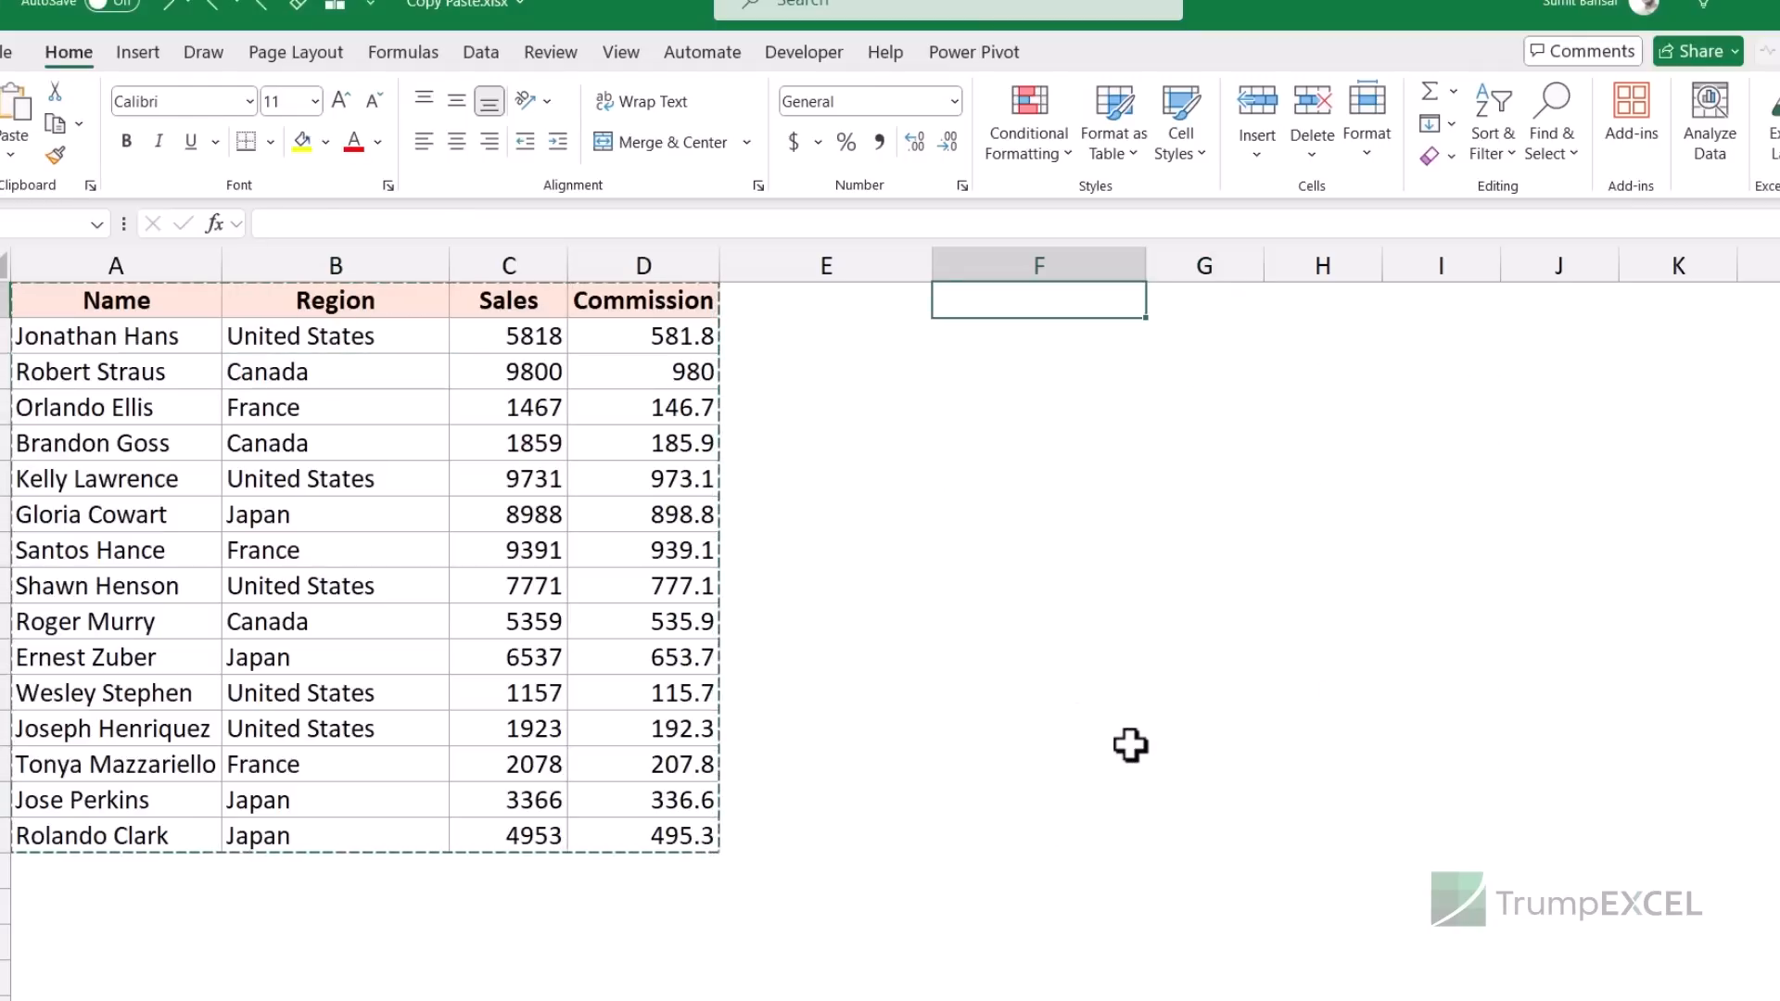
# - Reselect A1:D16 with Ctrl+Shift+arrows and bring up F1's right-click Paste Special options
pyautogui.press('Left')
pyautogui.press('Left')
pyautogui.press('Left')
pyautogui.hotkey('ctrl', 'shift', 'Right')
pyautogui.hotkey('ctrl', 'shift', 'Down')
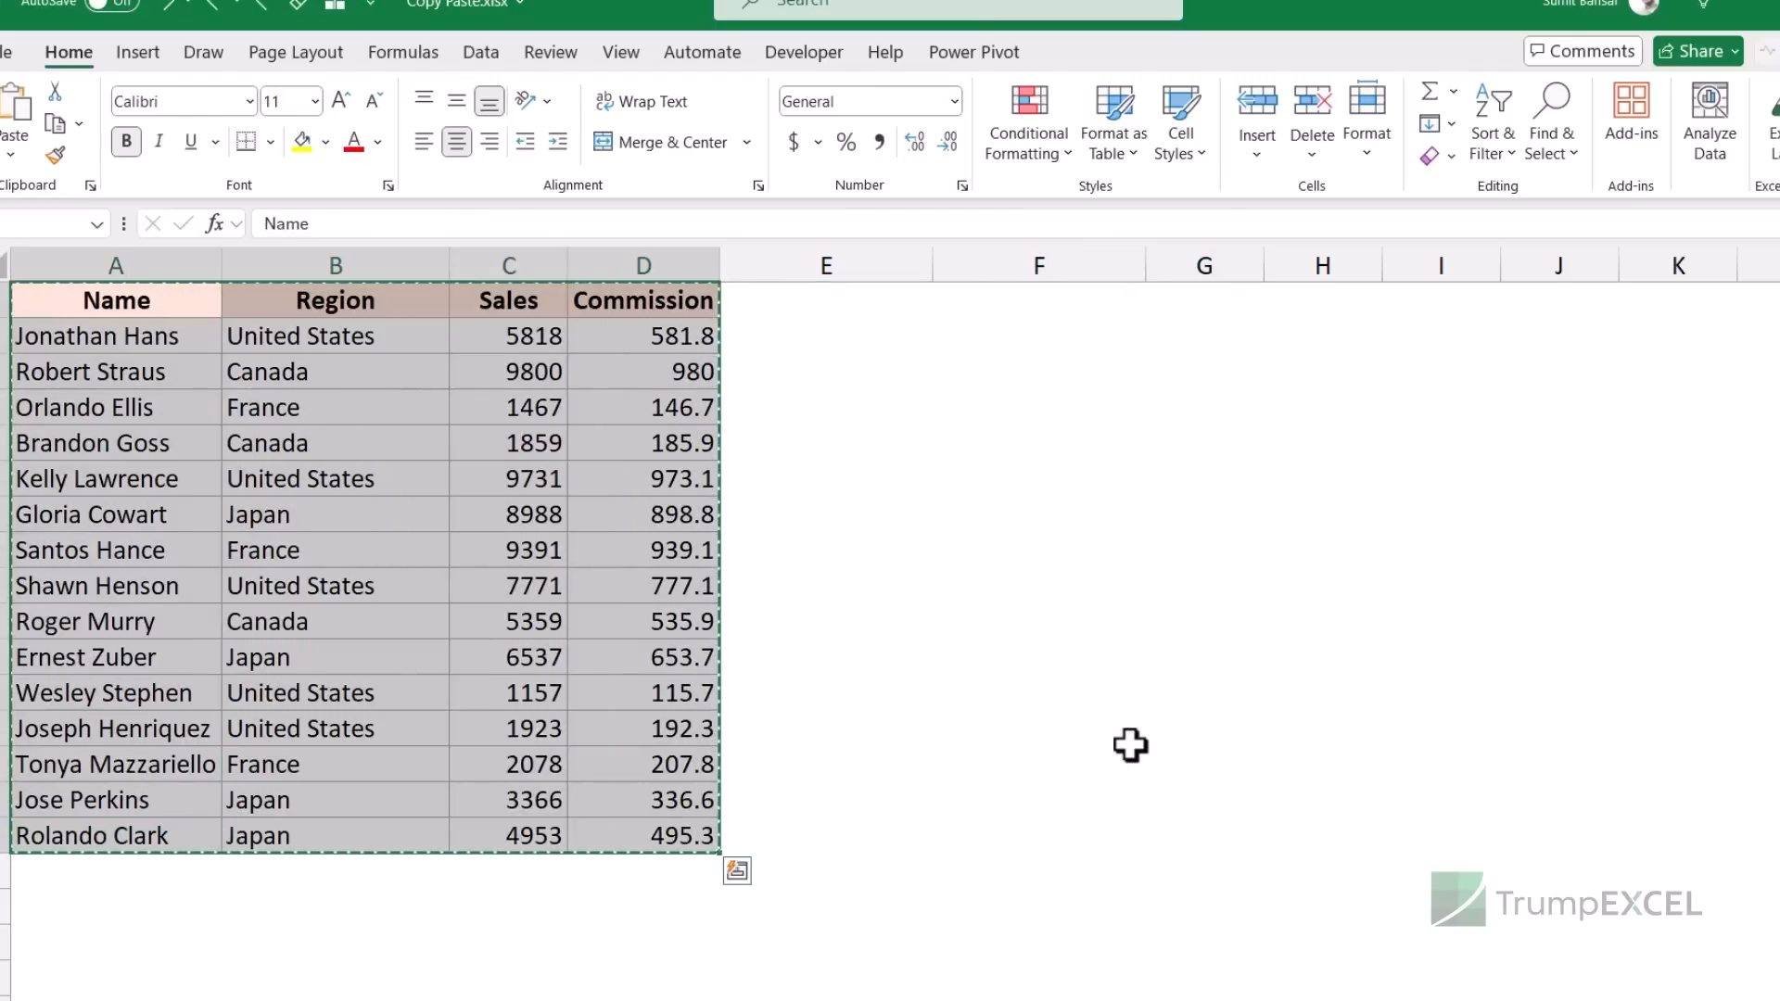
pyautogui.click(1023, 298)
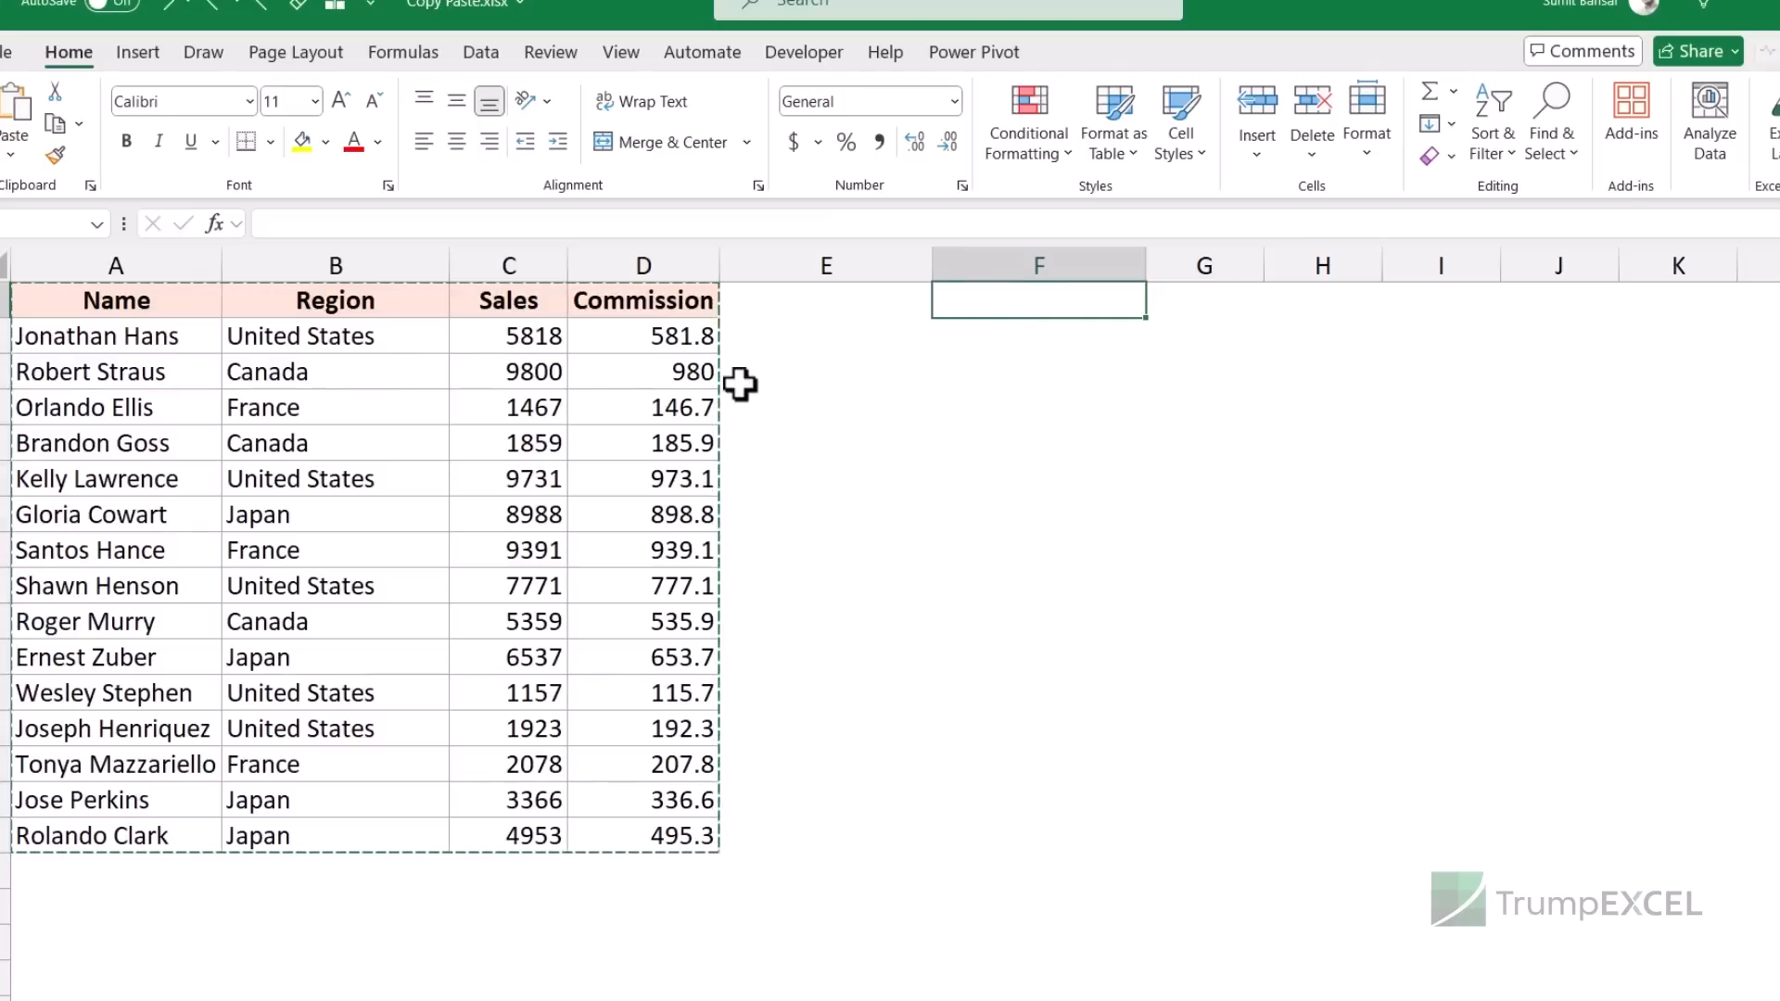
pyautogui.rightClick(1020, 302)
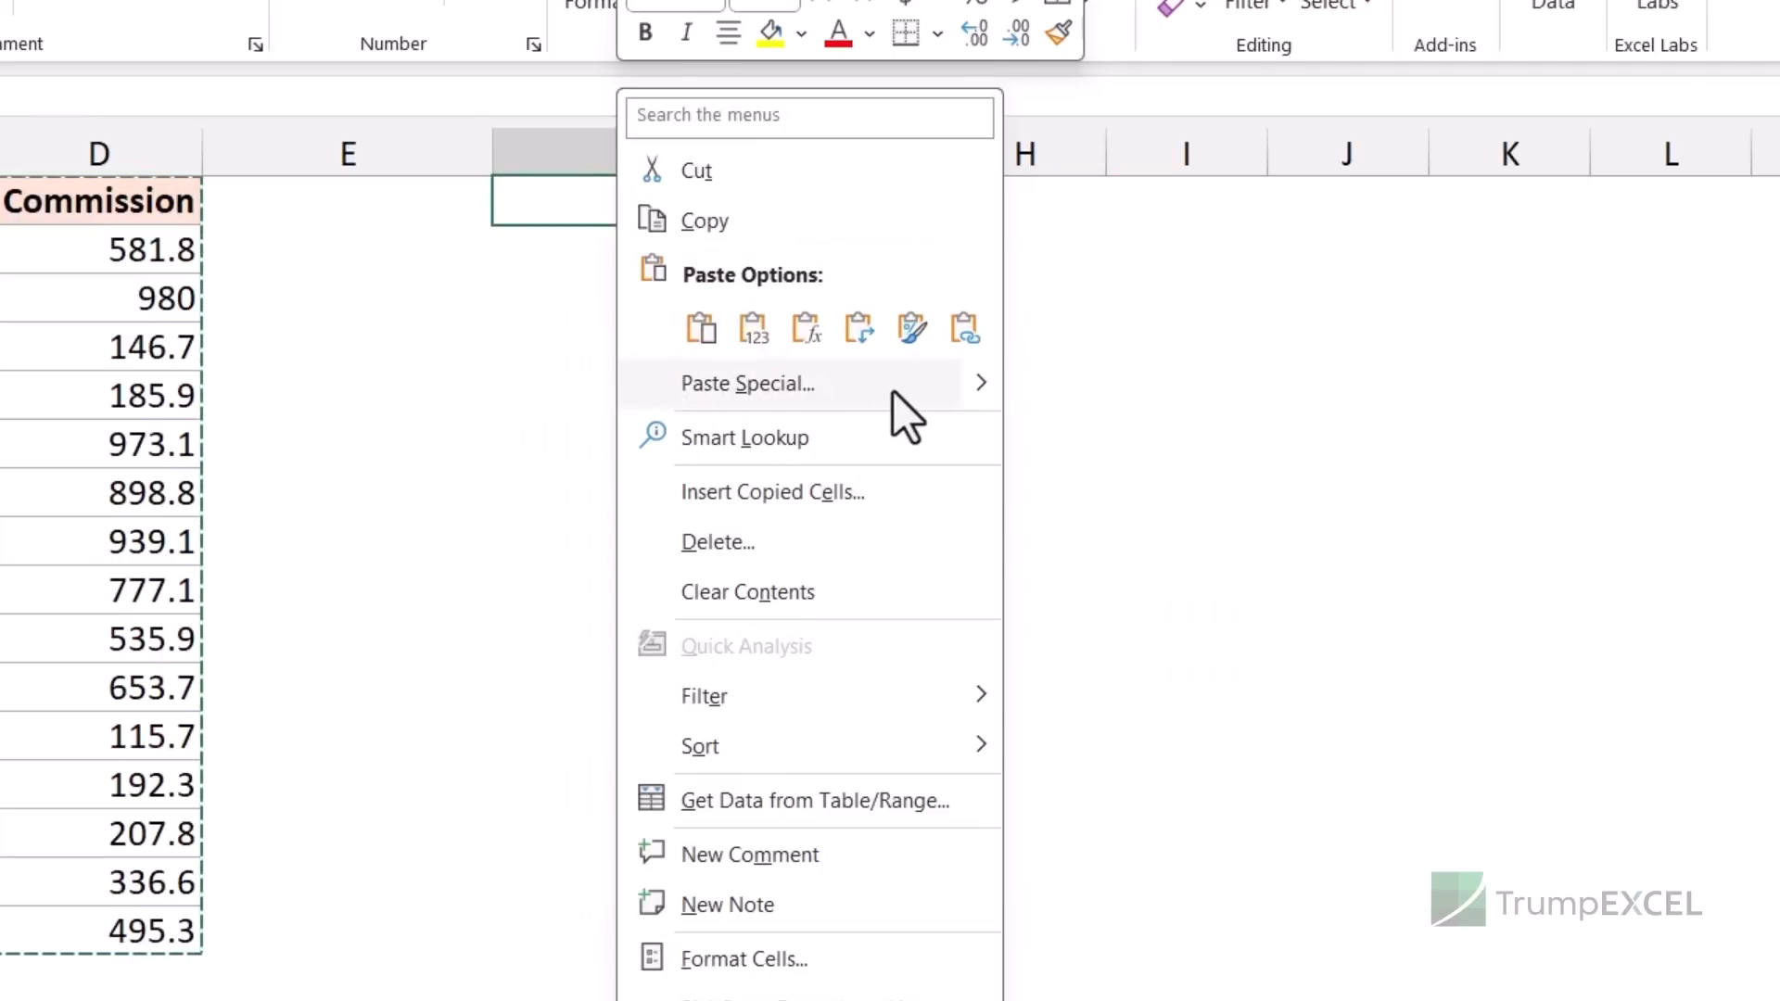
pyautogui.moveTo(981, 387)
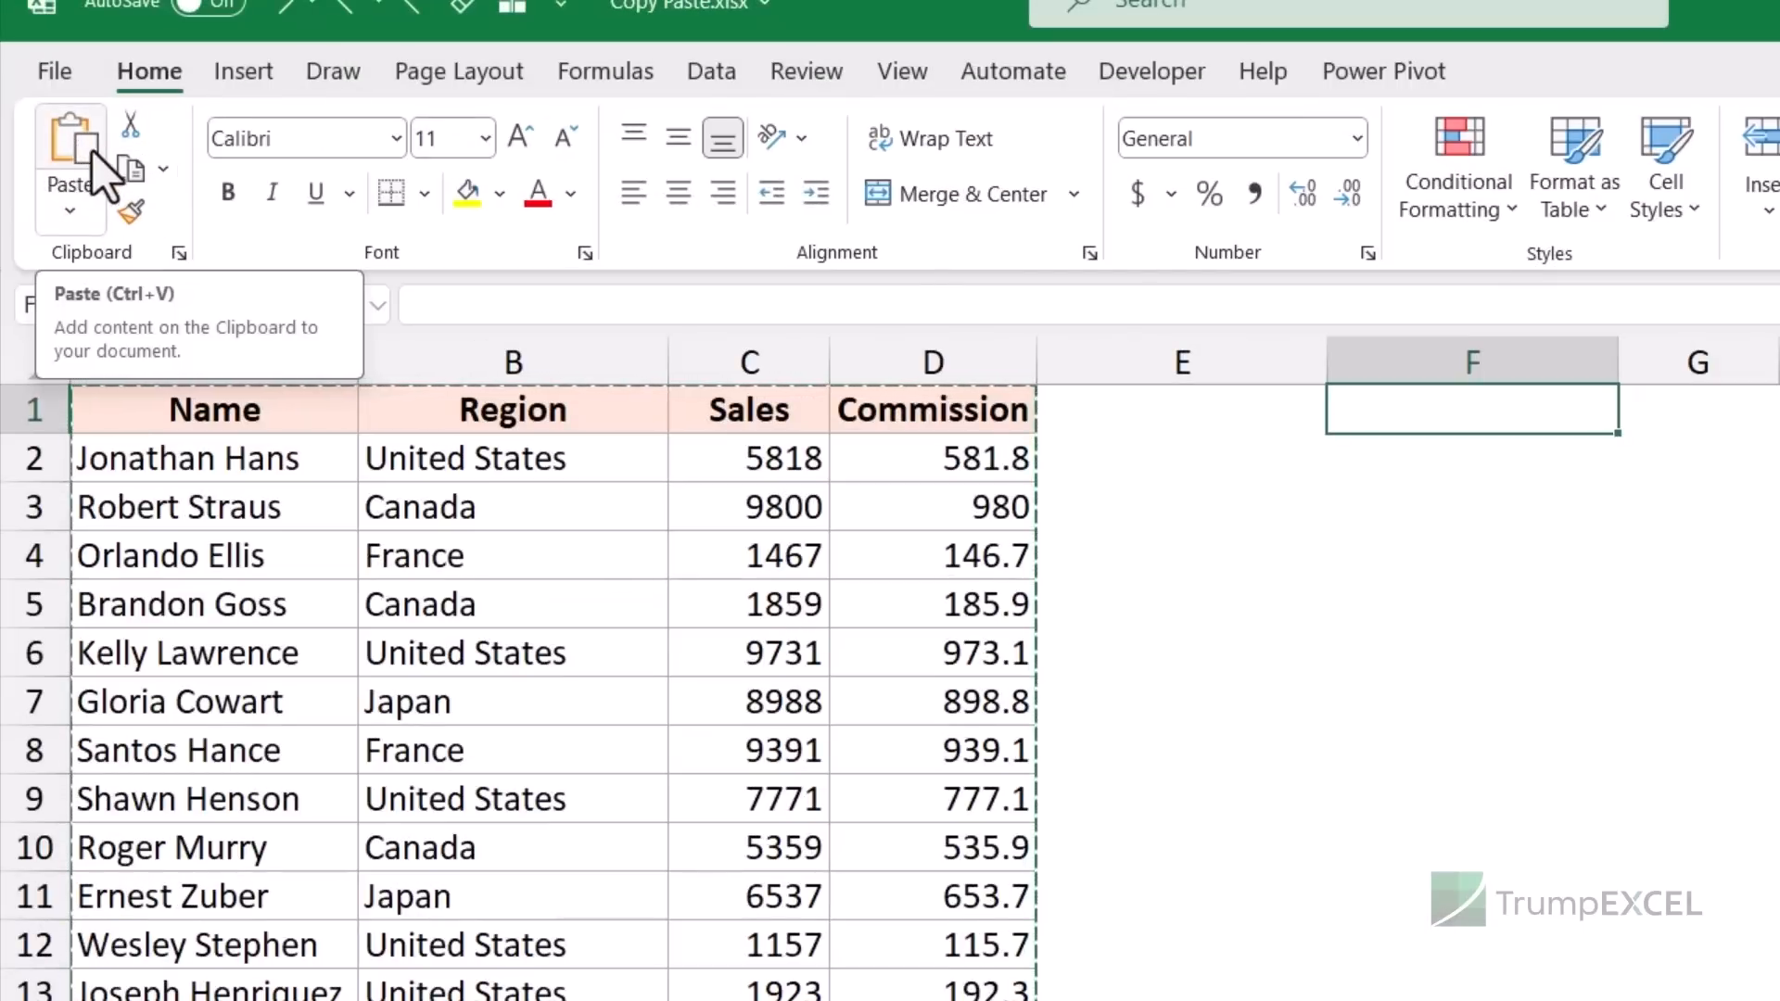
# - Review the Paste dropdown choices and an empty cell's right-click paste options, closing both without pasting
pyautogui.click(70, 221)
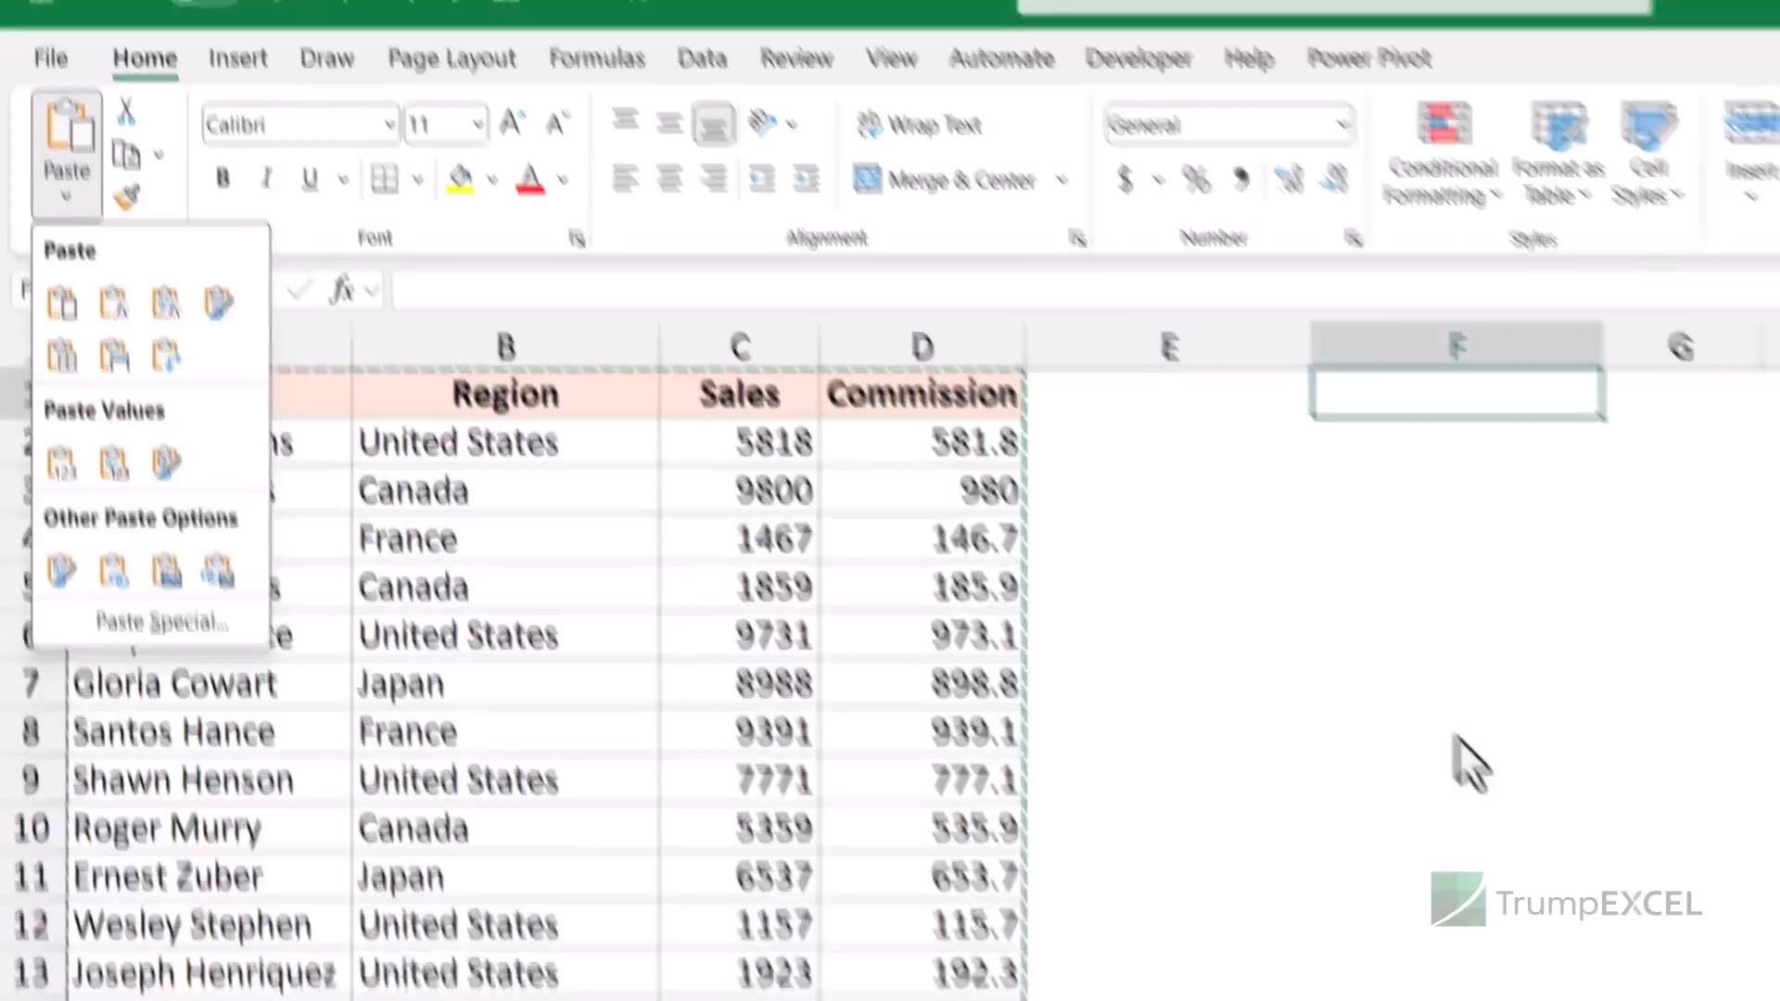
pyautogui.click(1473, 755)
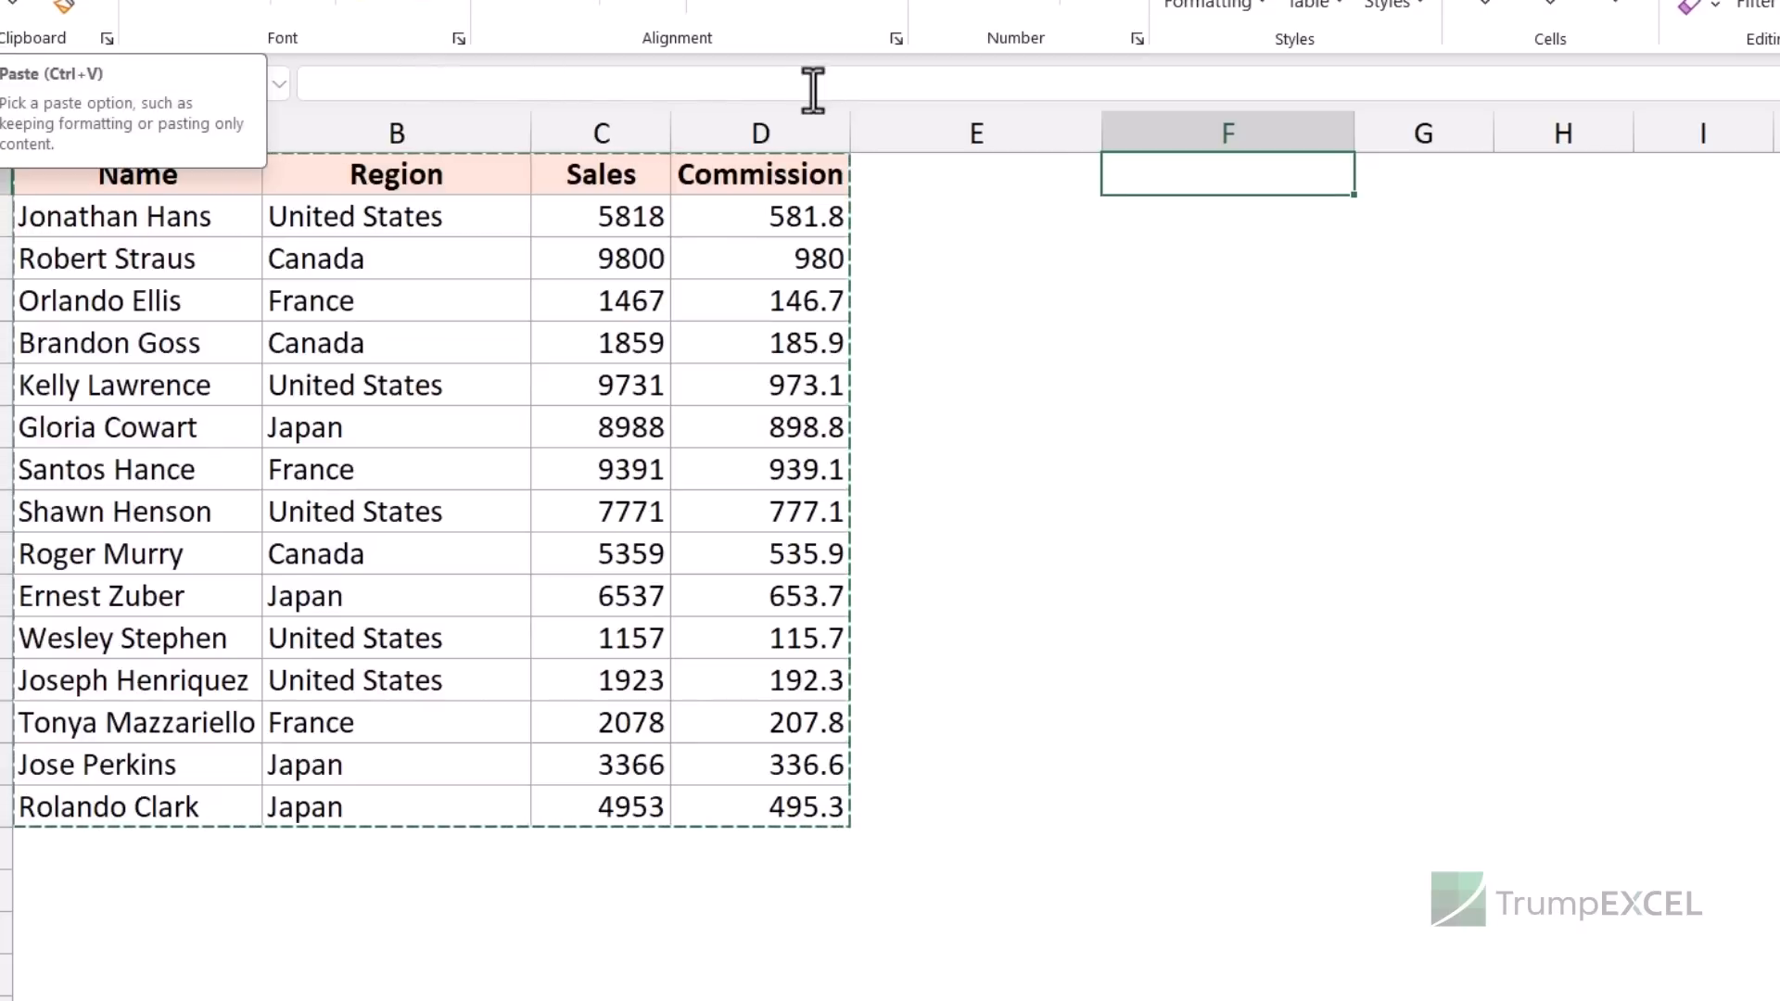
pyautogui.rightClick(1191, 181)
pyautogui.press('Escape')
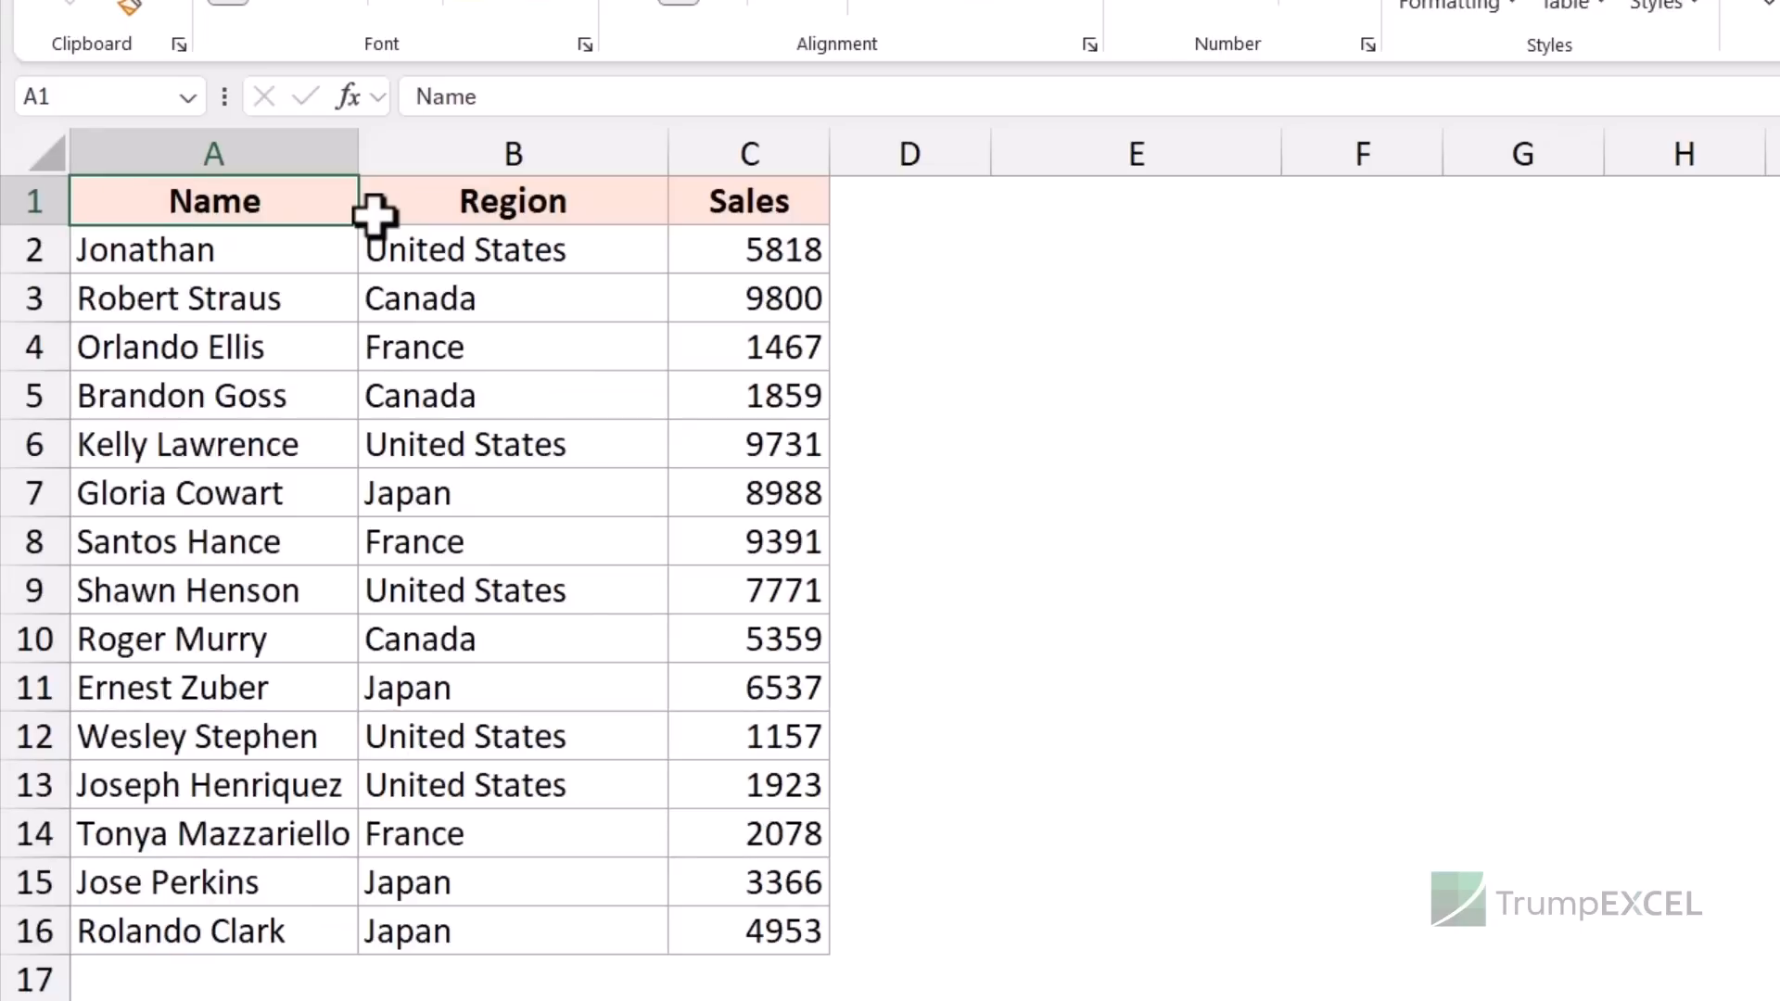
# - Copy the Sales column C1:C16 and paste it into column D
pyautogui.press('Right')
pyautogui.press('Right')
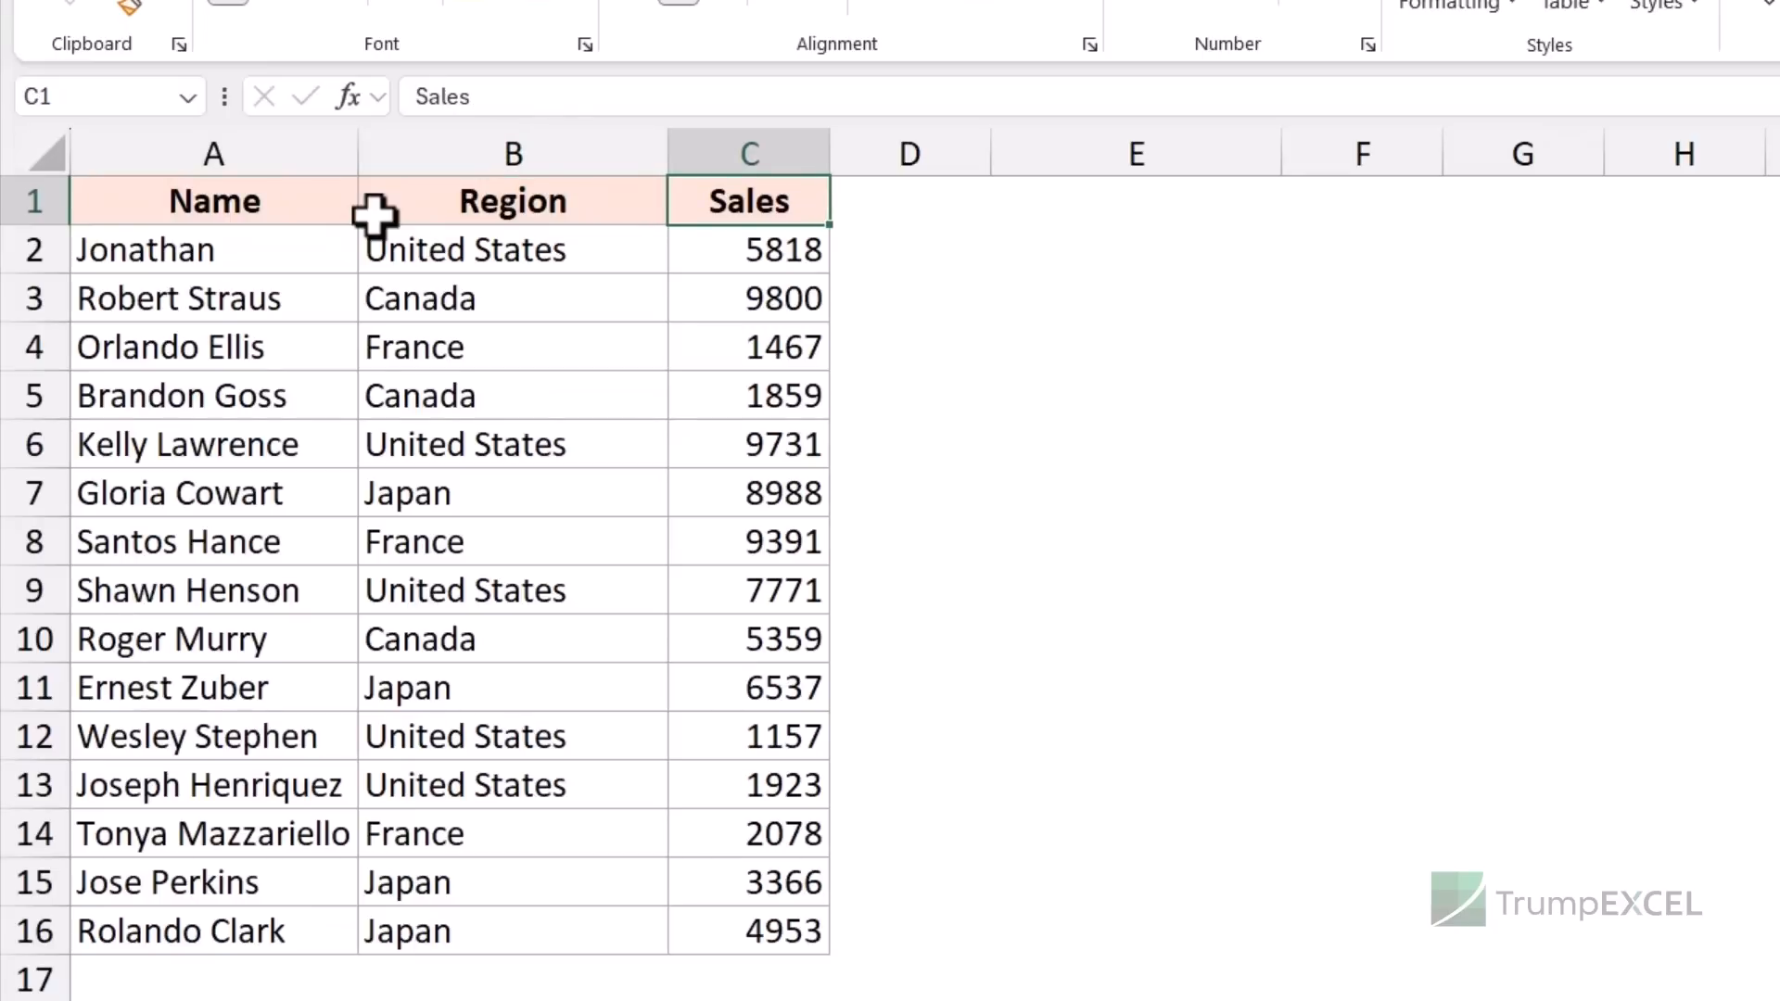
pyautogui.press('Down')
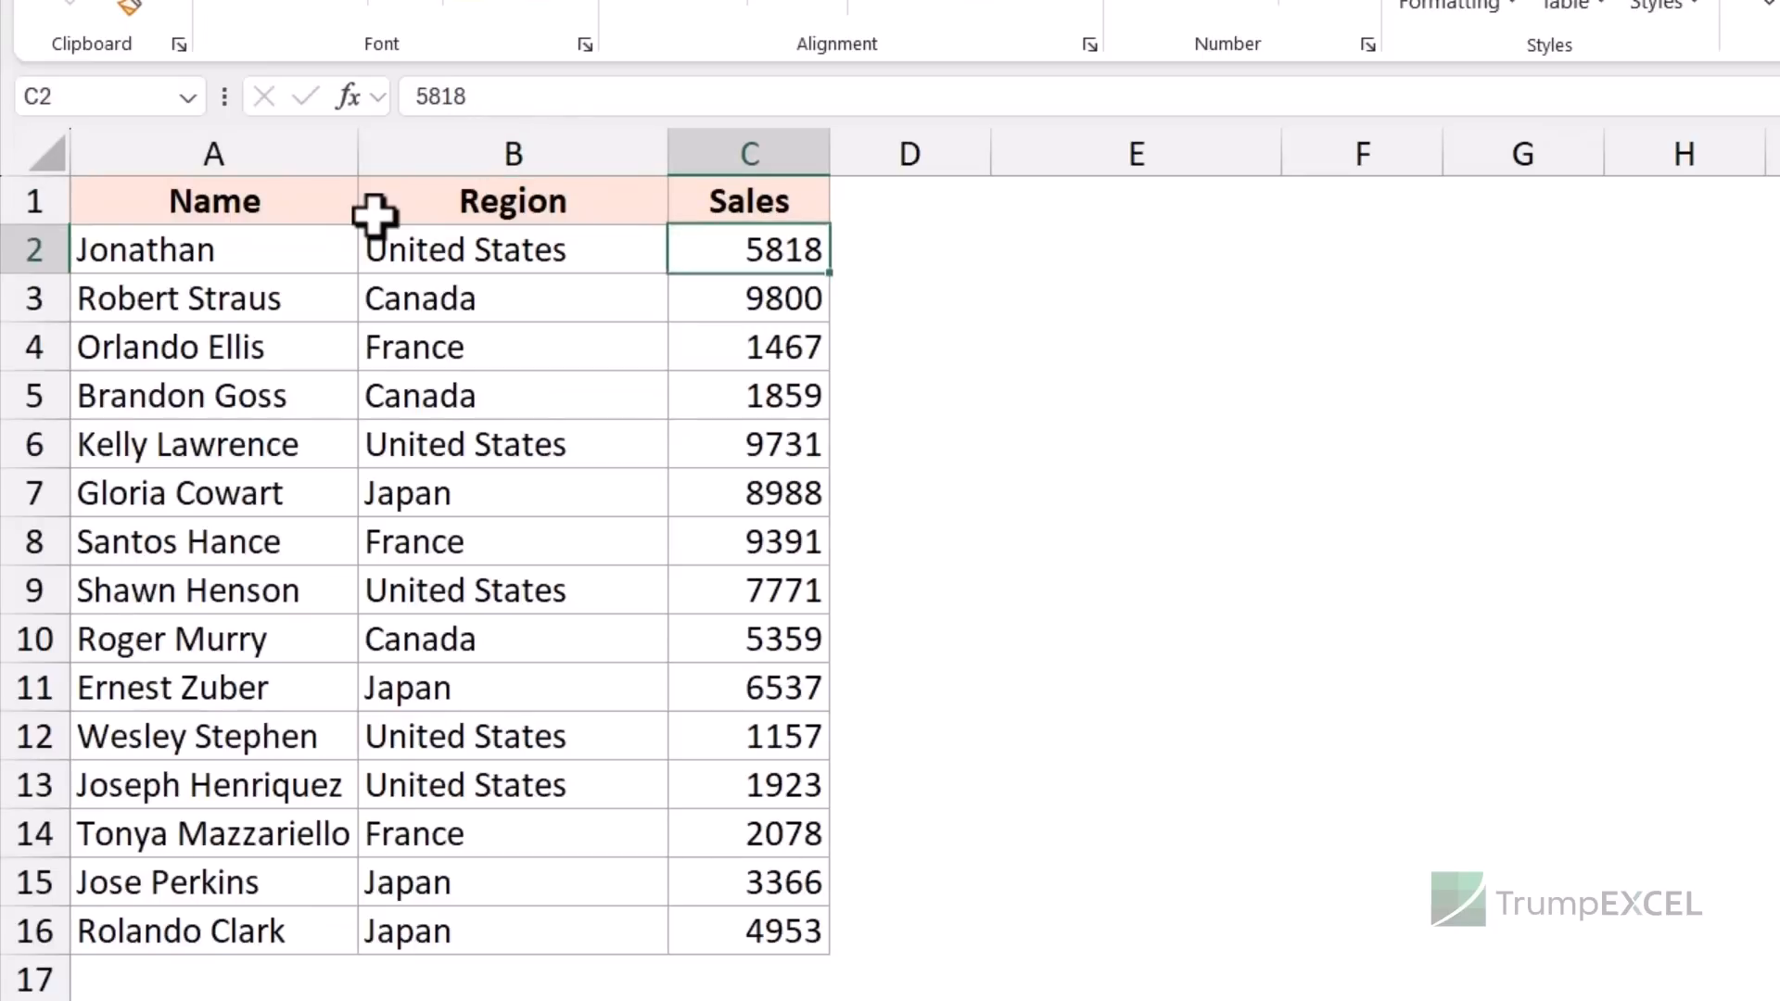
pyautogui.press('Up')
pyautogui.hotkey('ctrl', 'shift', 'Down')
pyautogui.hotkey('ctrl', 'c')
pyautogui.press('Right')
pyautogui.hotkey('ctrl', 'v')
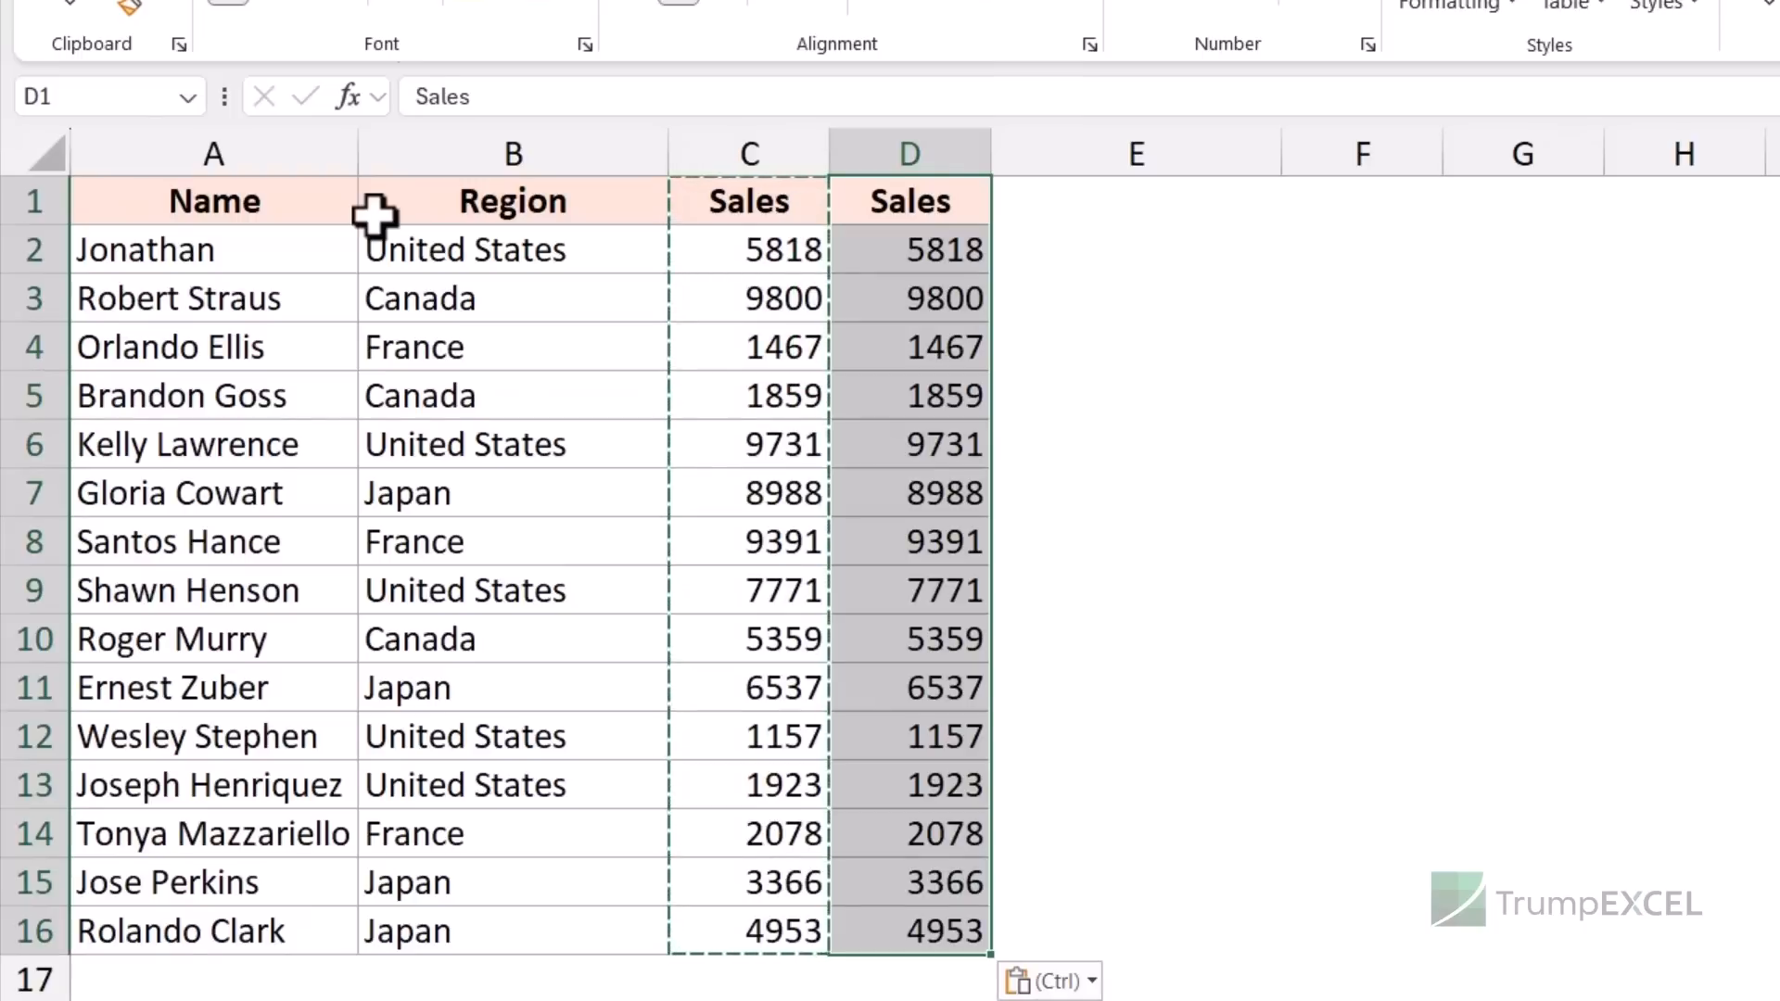
pyautogui.press('Escape')
# - Rename the D1 header to Com and enter 0.1 in cell F1
pyautogui.click(923, 206)
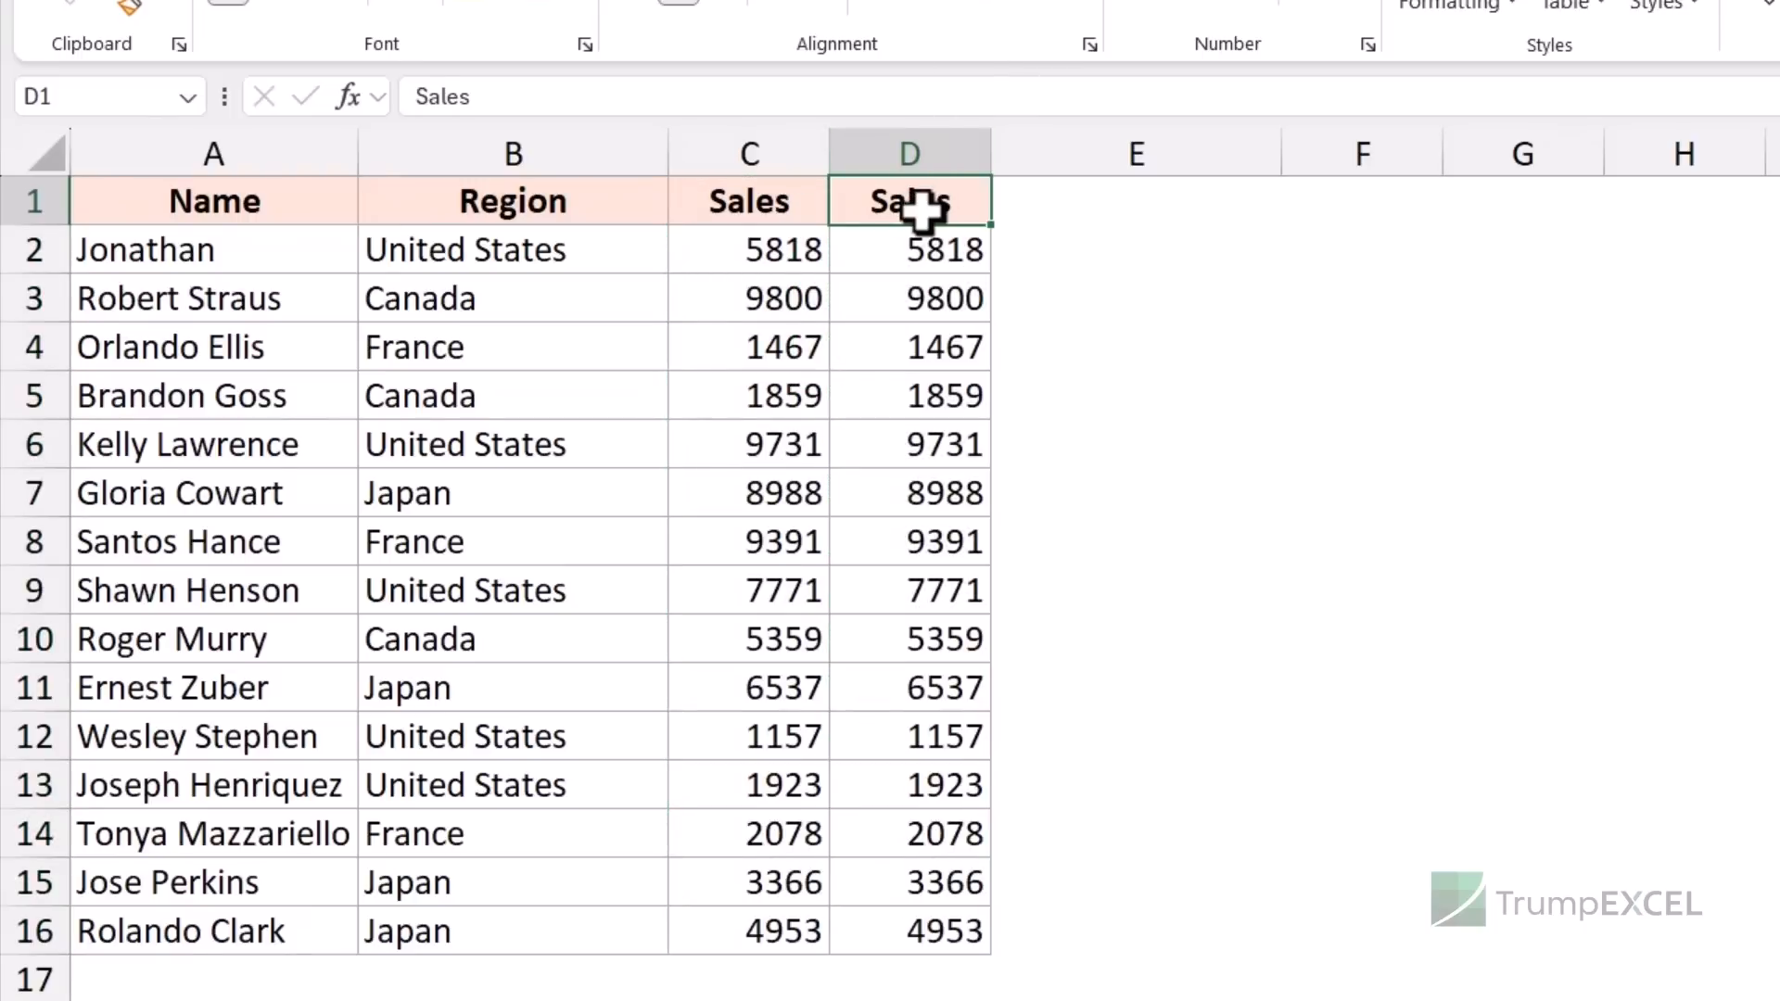
pyautogui.write('Com')
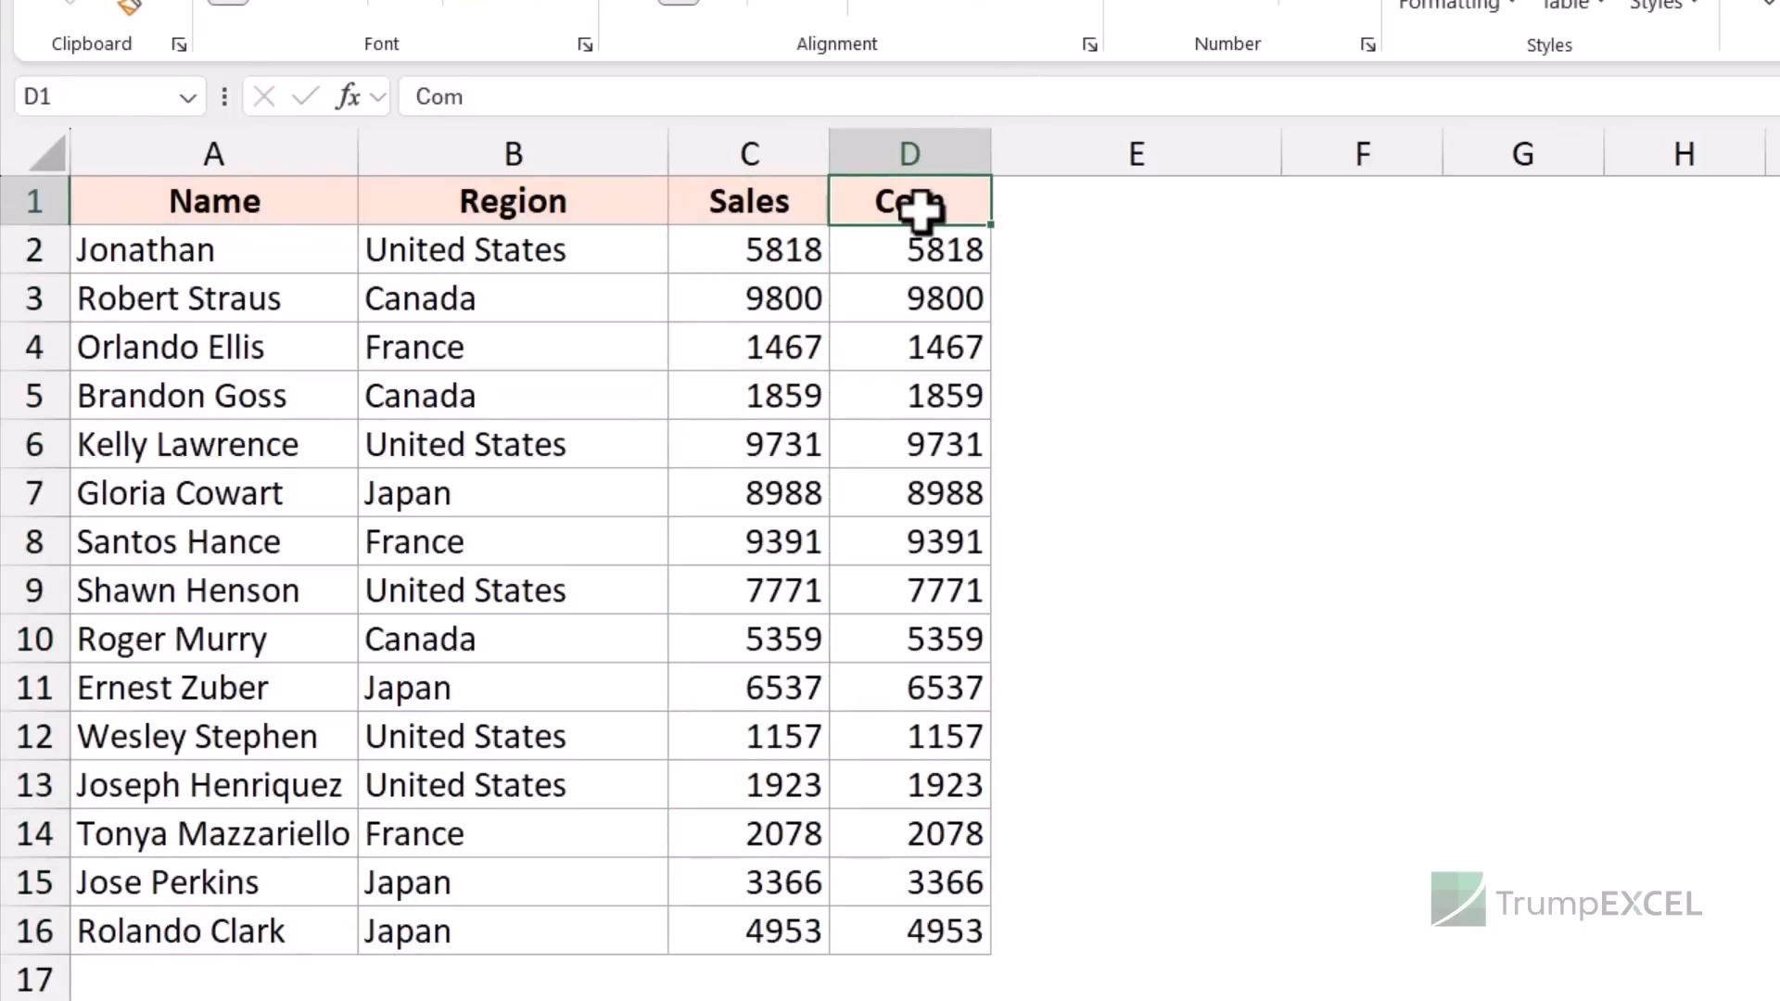
pyautogui.click(1294, 213)
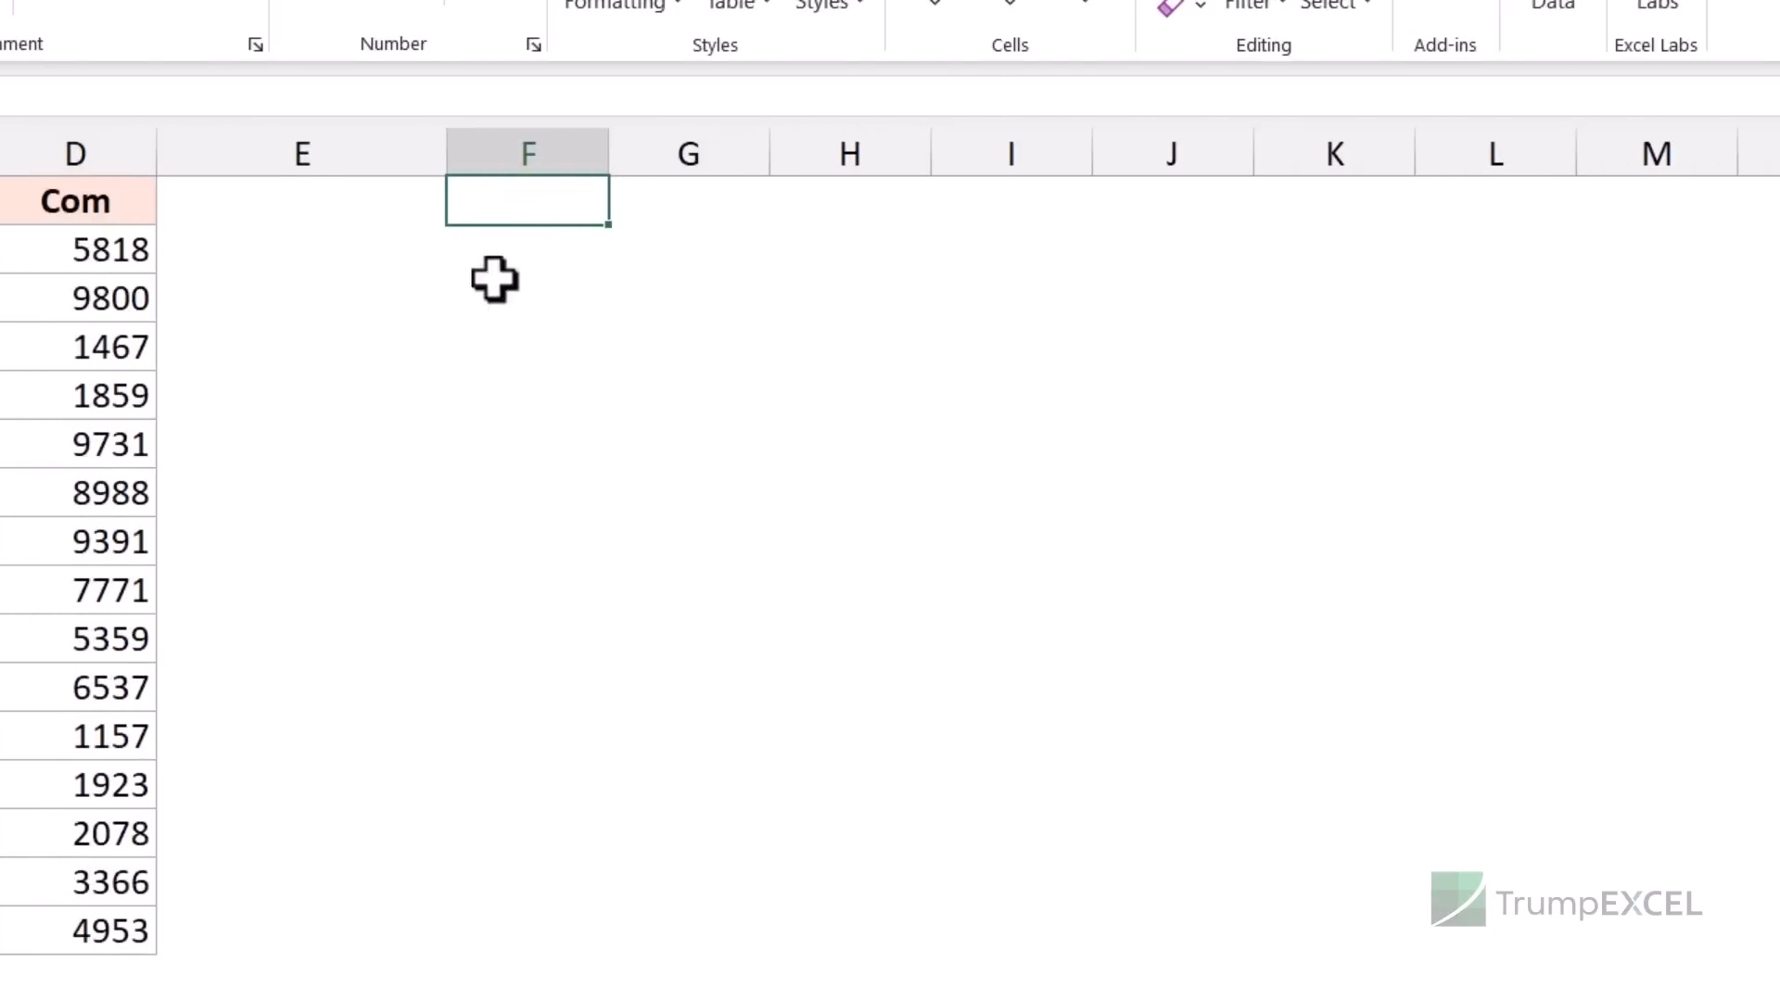
pyautogui.write('.1')
pyautogui.press('Return')
pyautogui.press('Up')
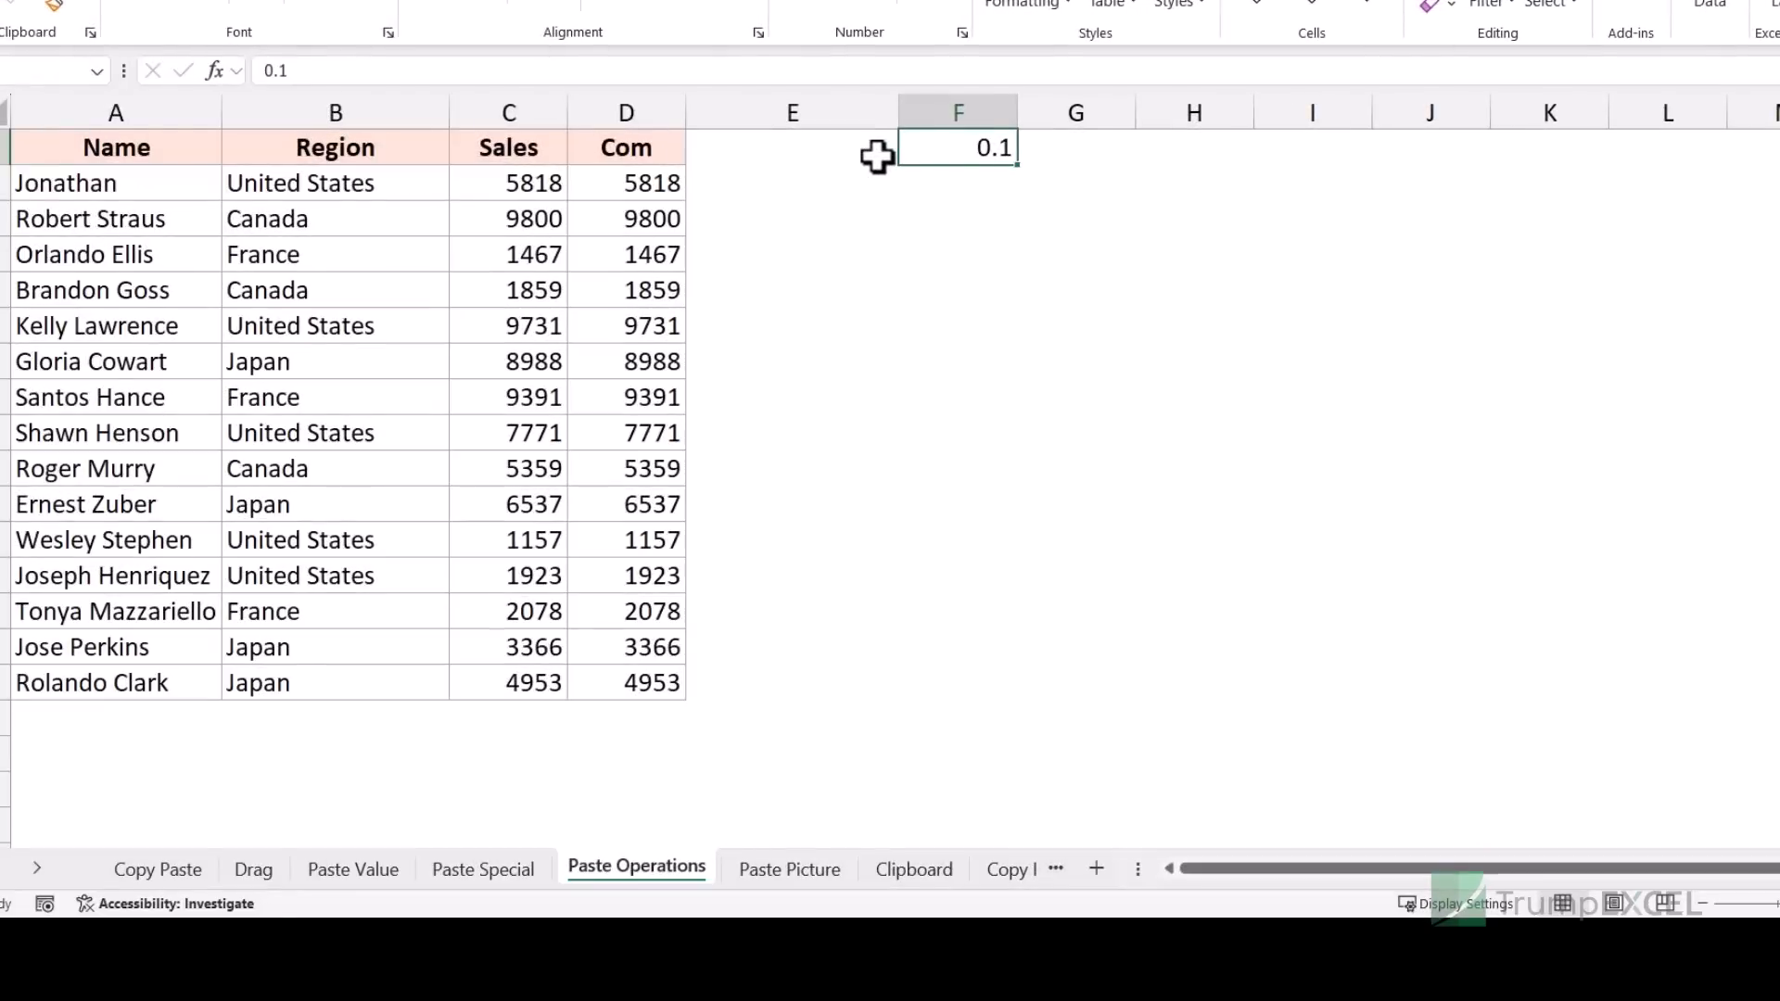
# - Multiply the Com values in D2:D16 by the copied 0.1 using Paste Special Multiply
pyautogui.hotkey('ctrl', 'c')
pyautogui.moveTo(614, 190); pyautogui.dragTo(596, 681)
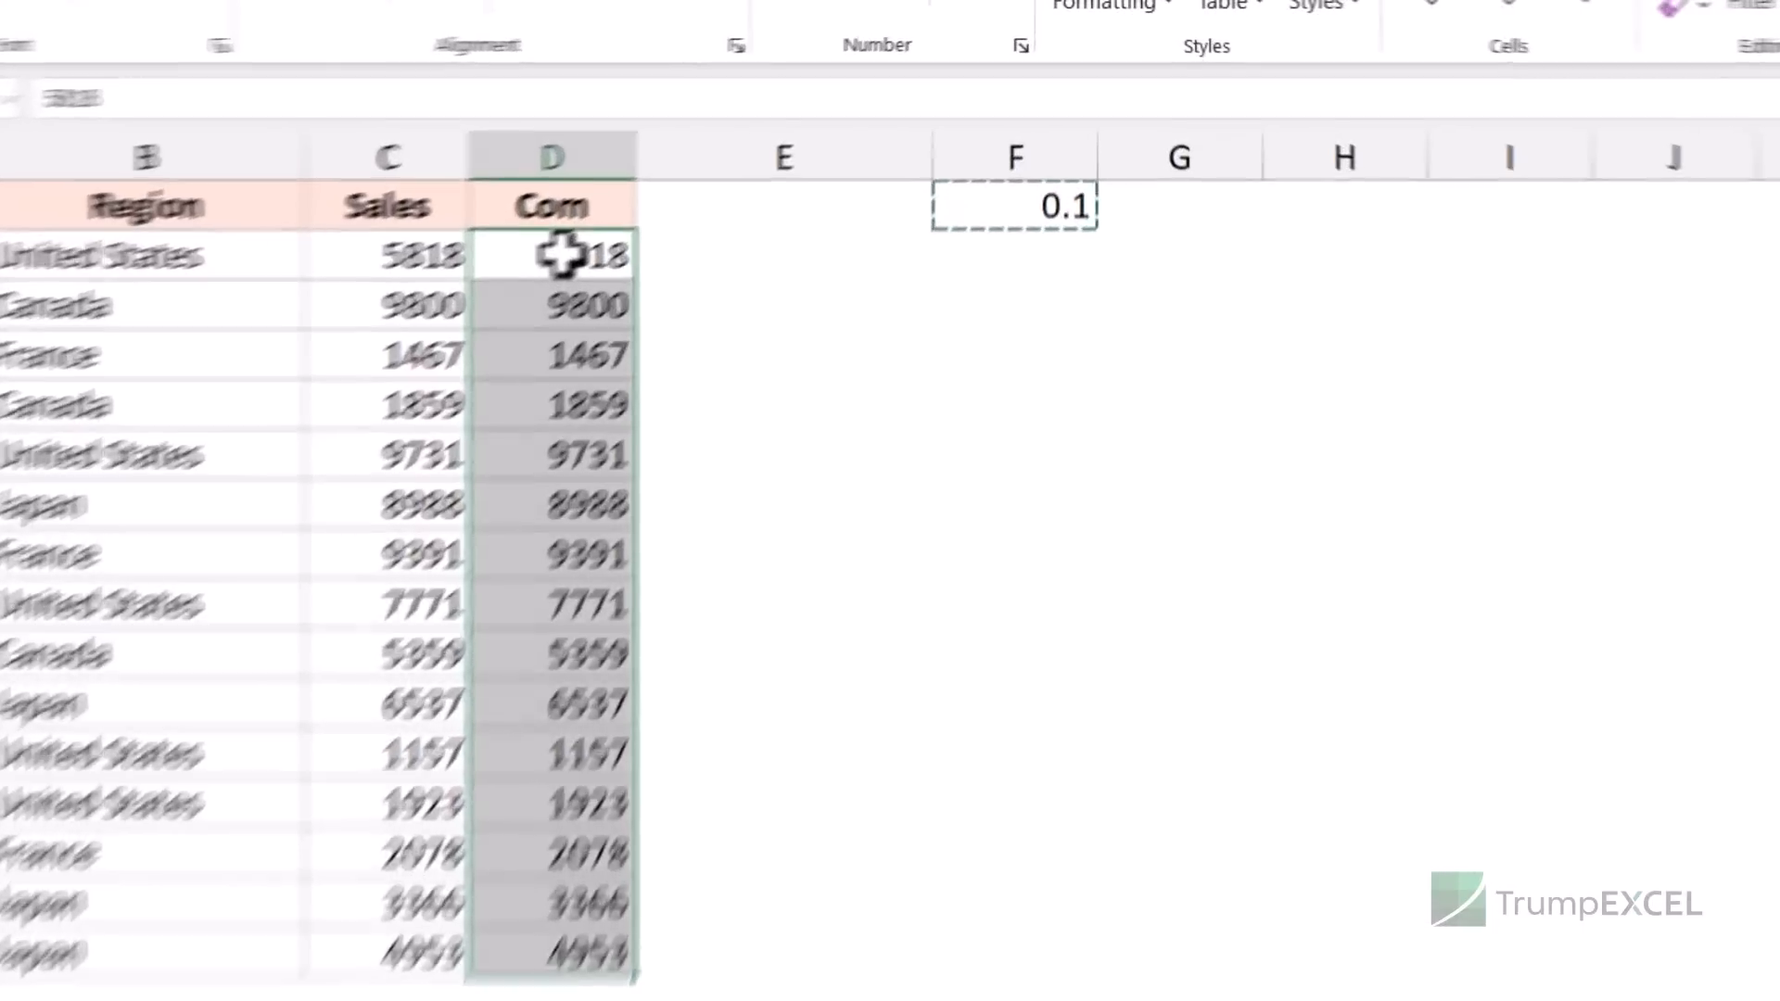
pyautogui.rightClick(636, 185)
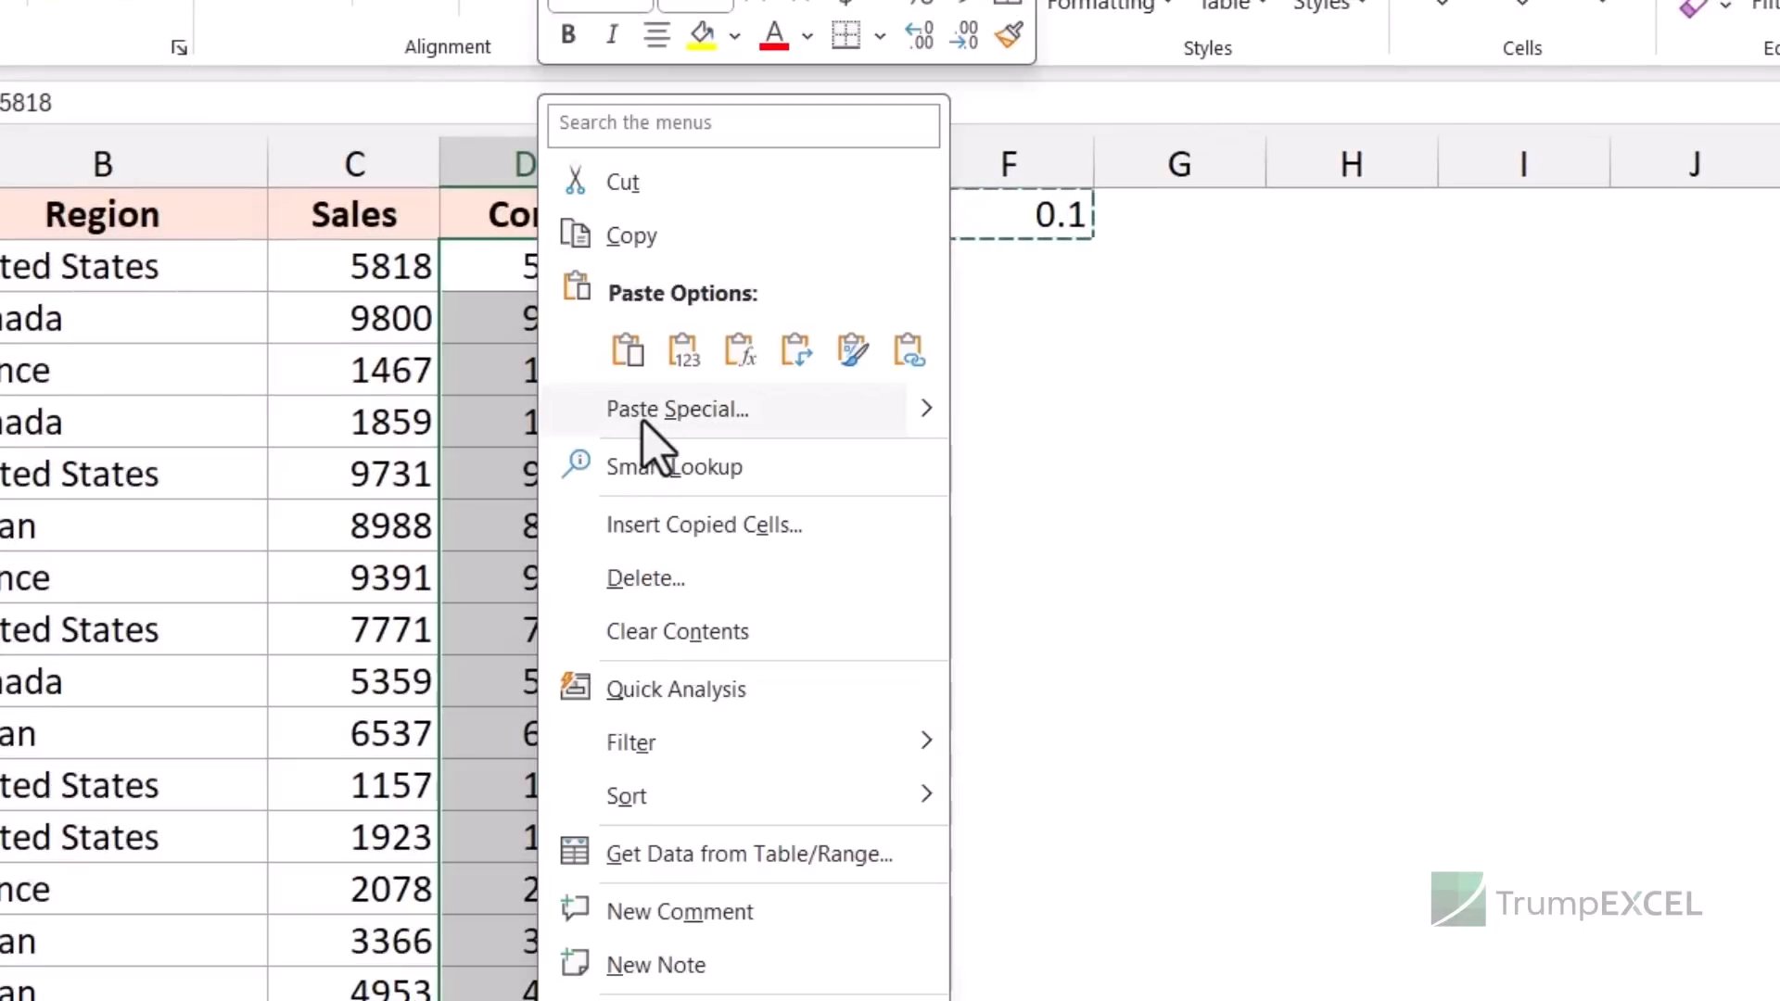
pyautogui.click(816, 412)
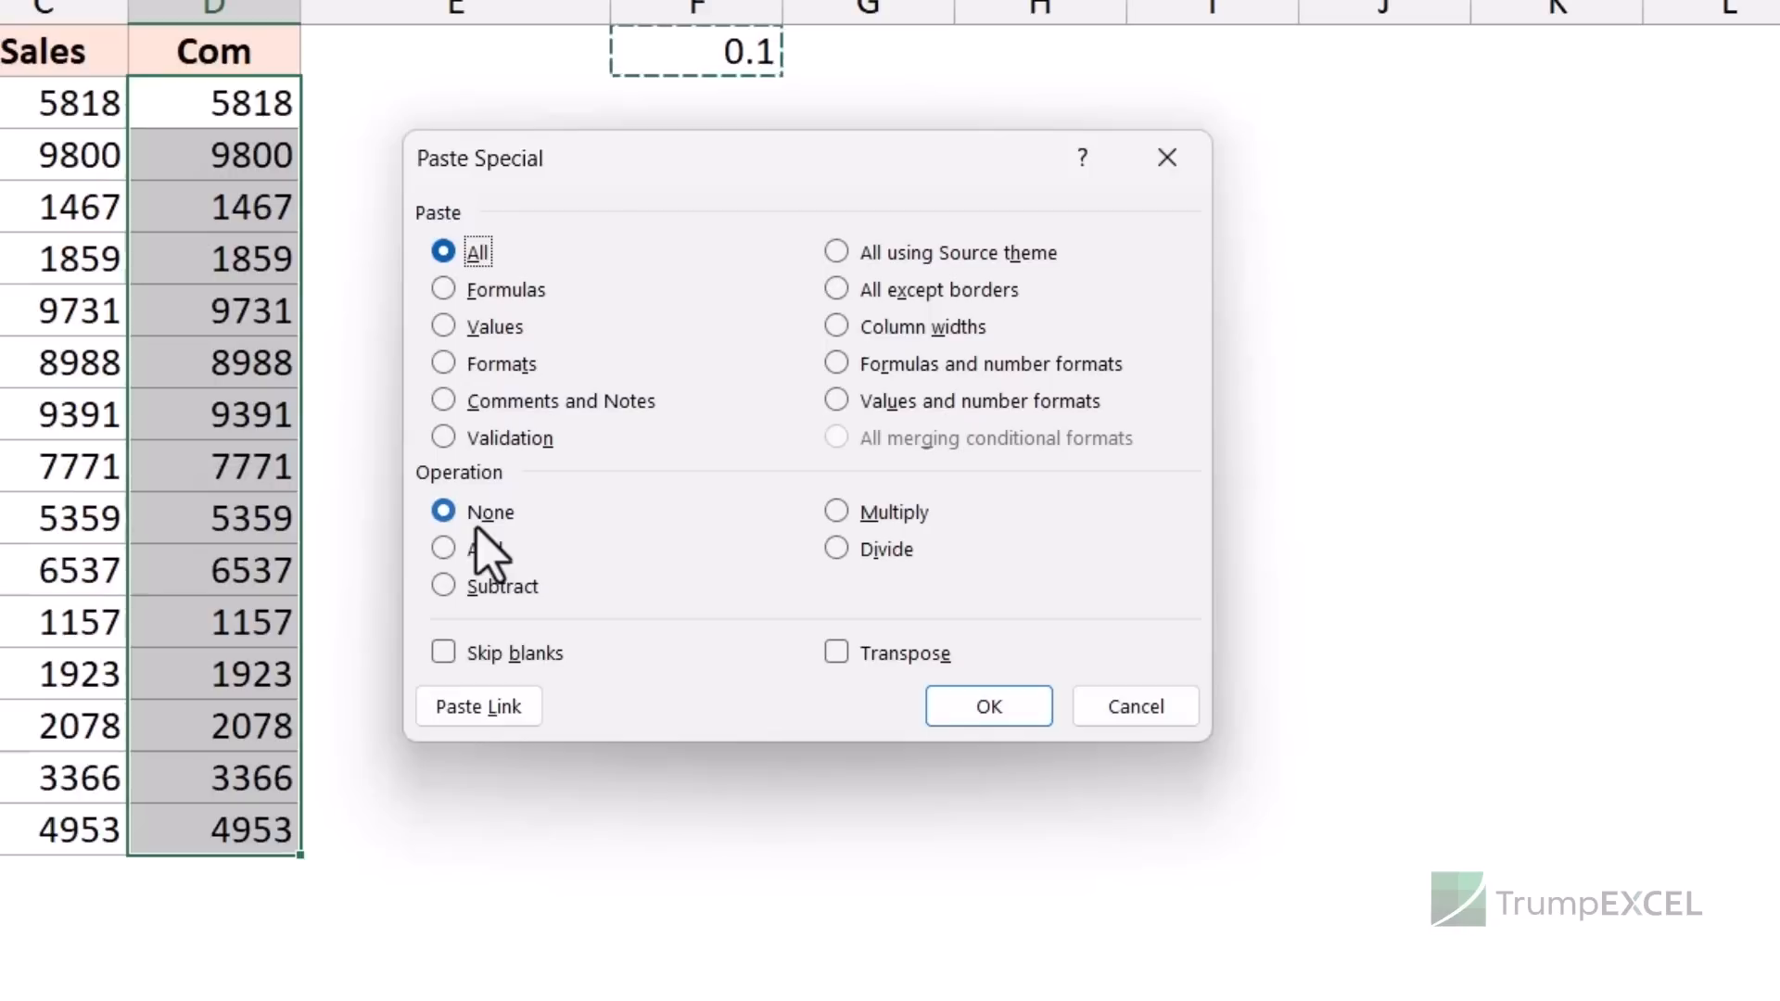
pyautogui.click(838, 513)
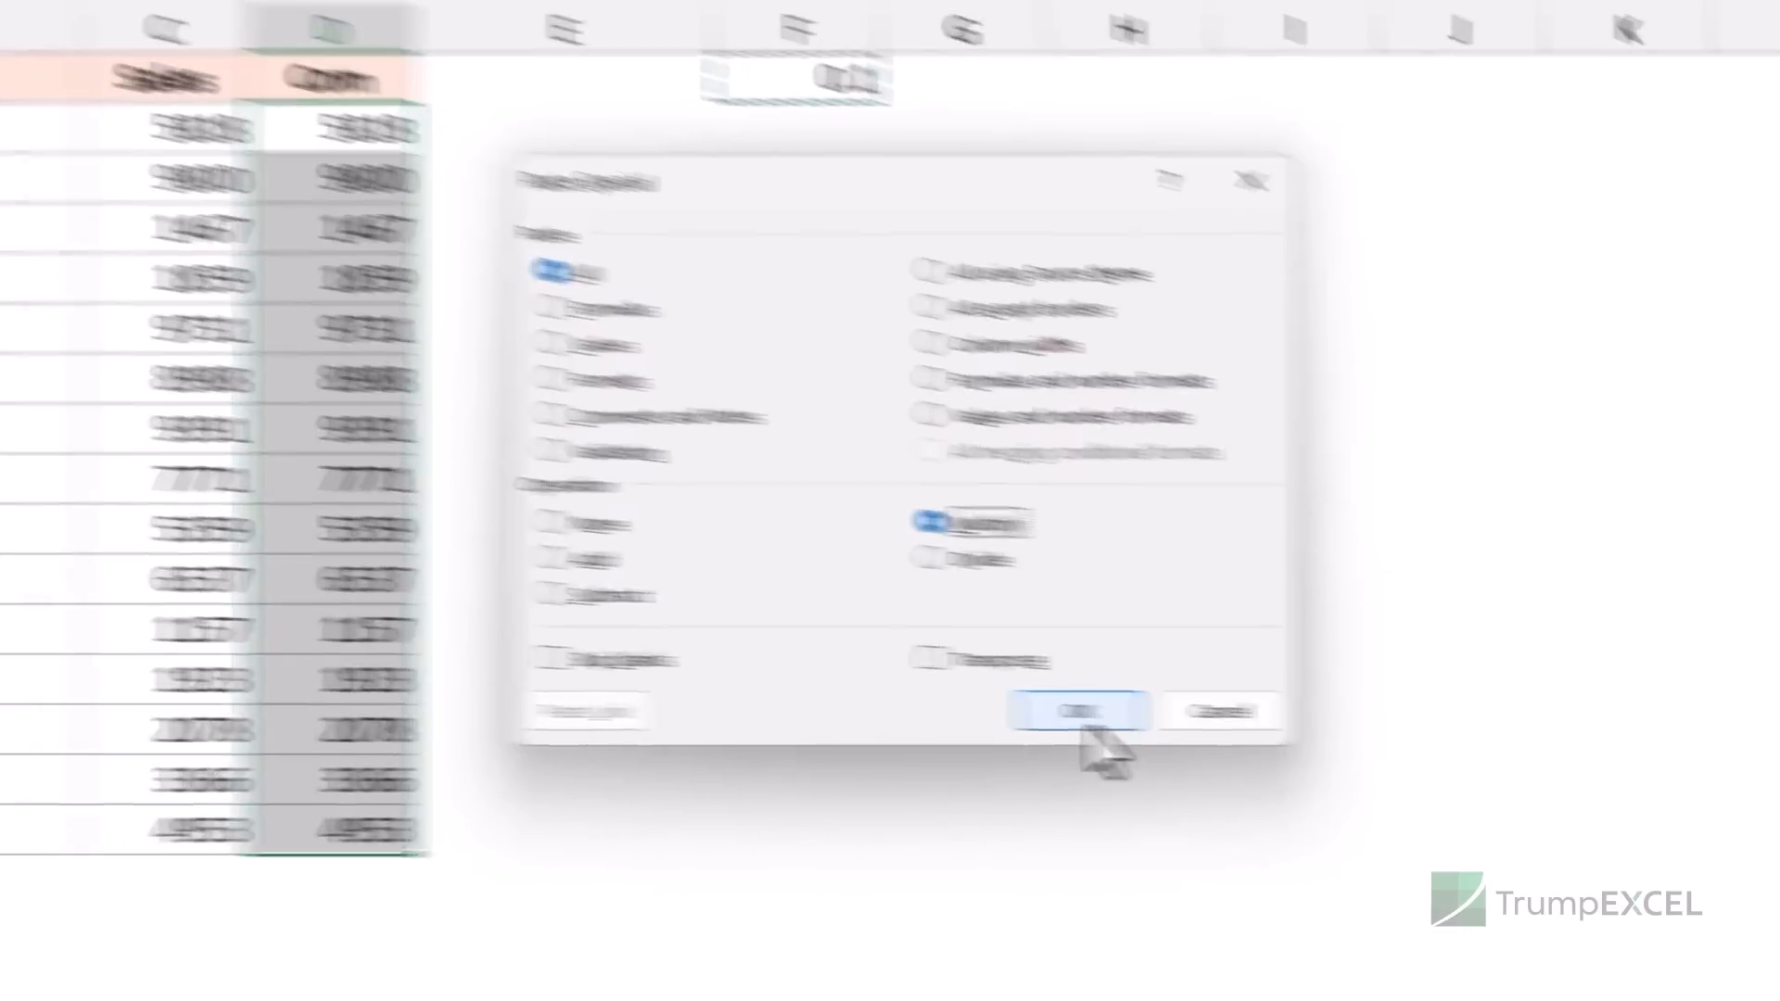
pyautogui.click(994, 712)
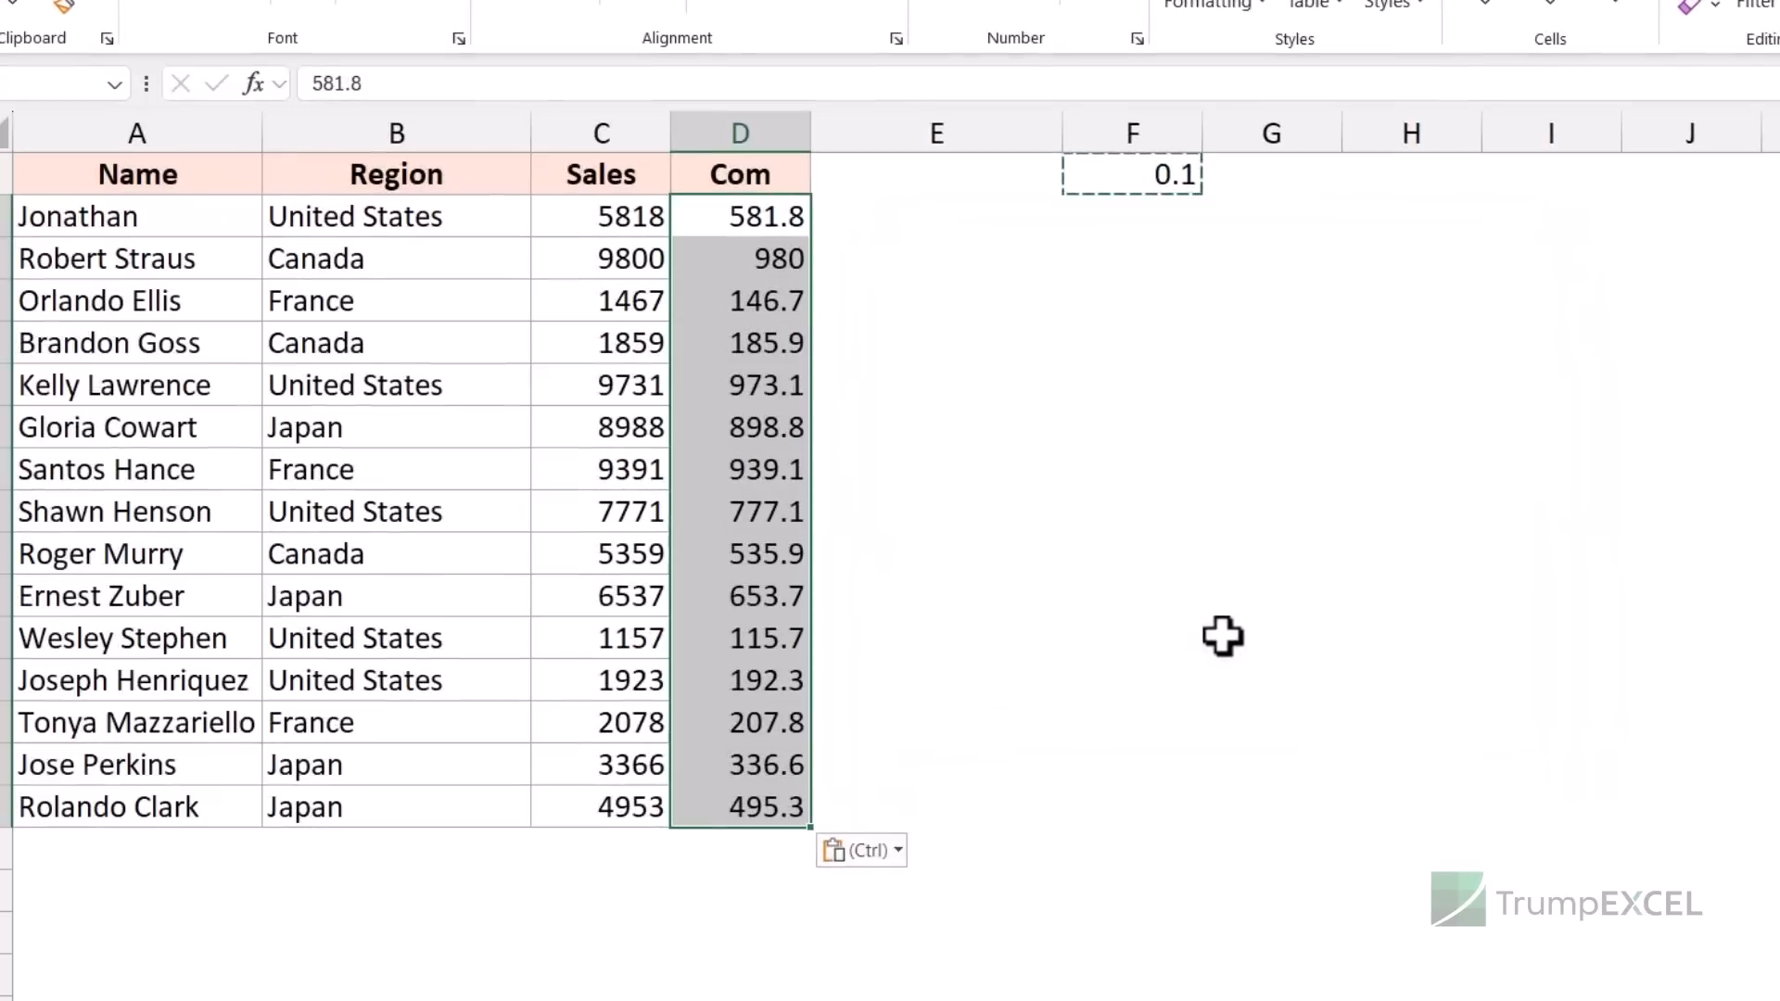
# - Reselect the Com values, check D2, and bring up Paste Special again
pyautogui.moveTo(782, 219); pyautogui.dragTo(747, 806)
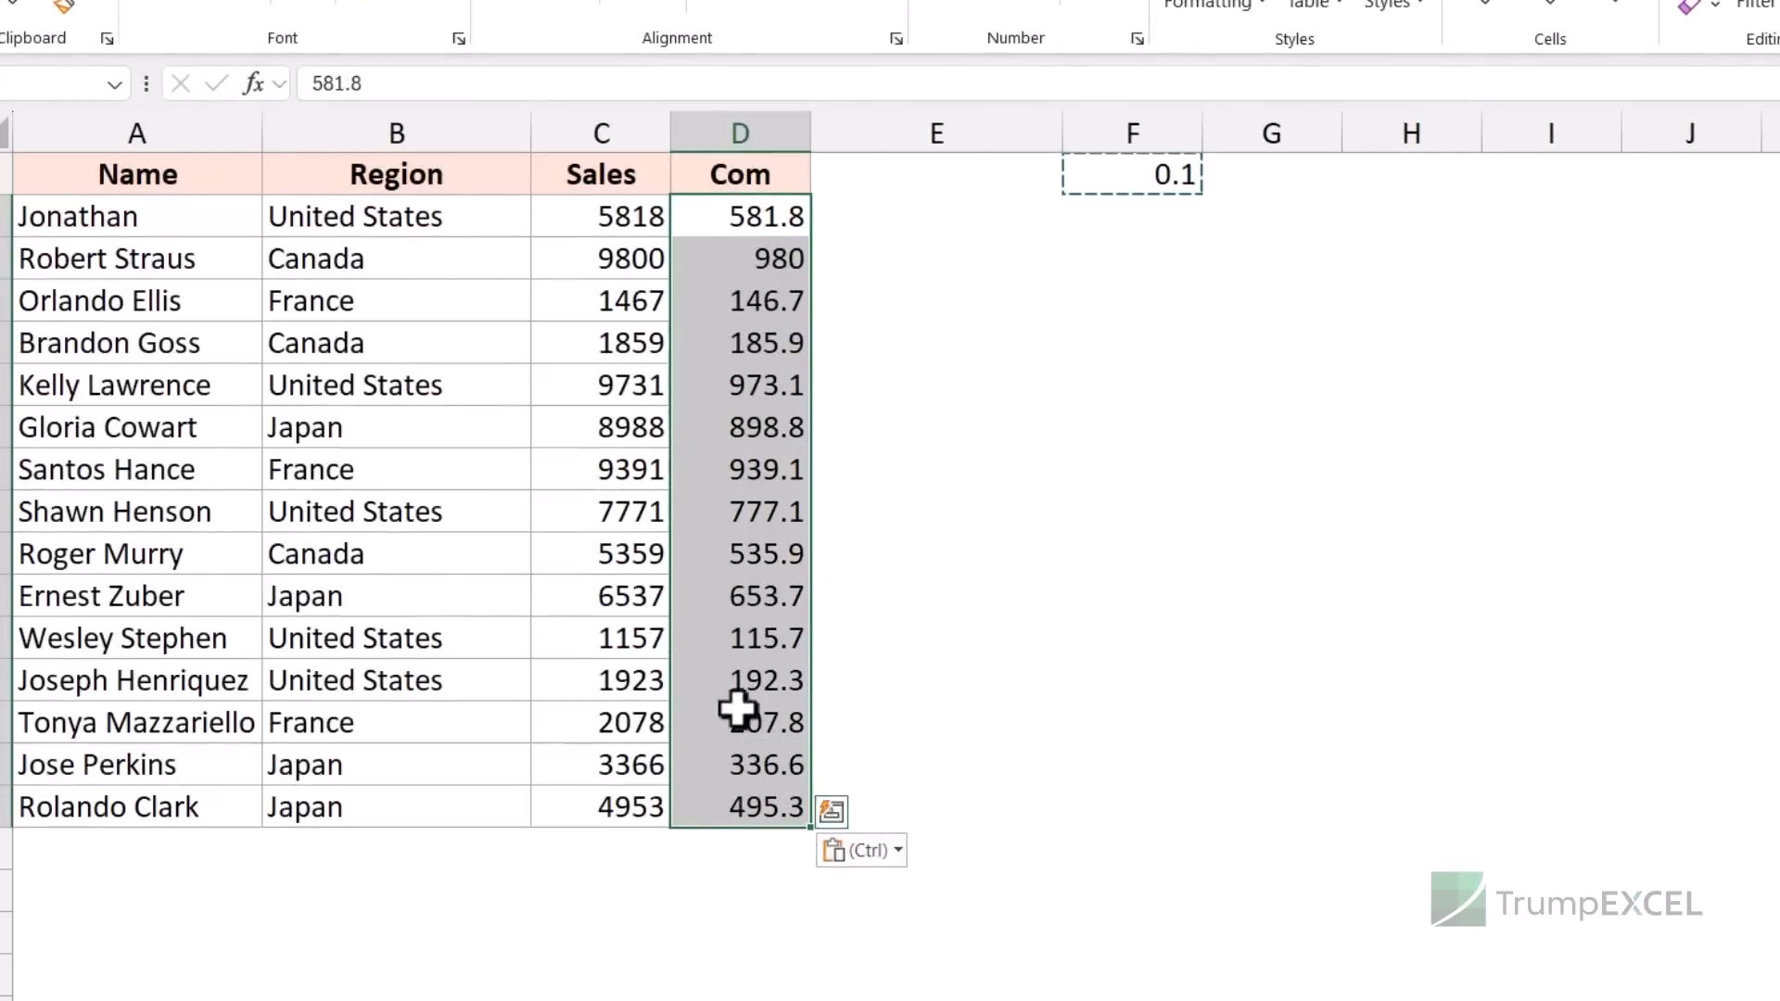
pyautogui.click(721, 218)
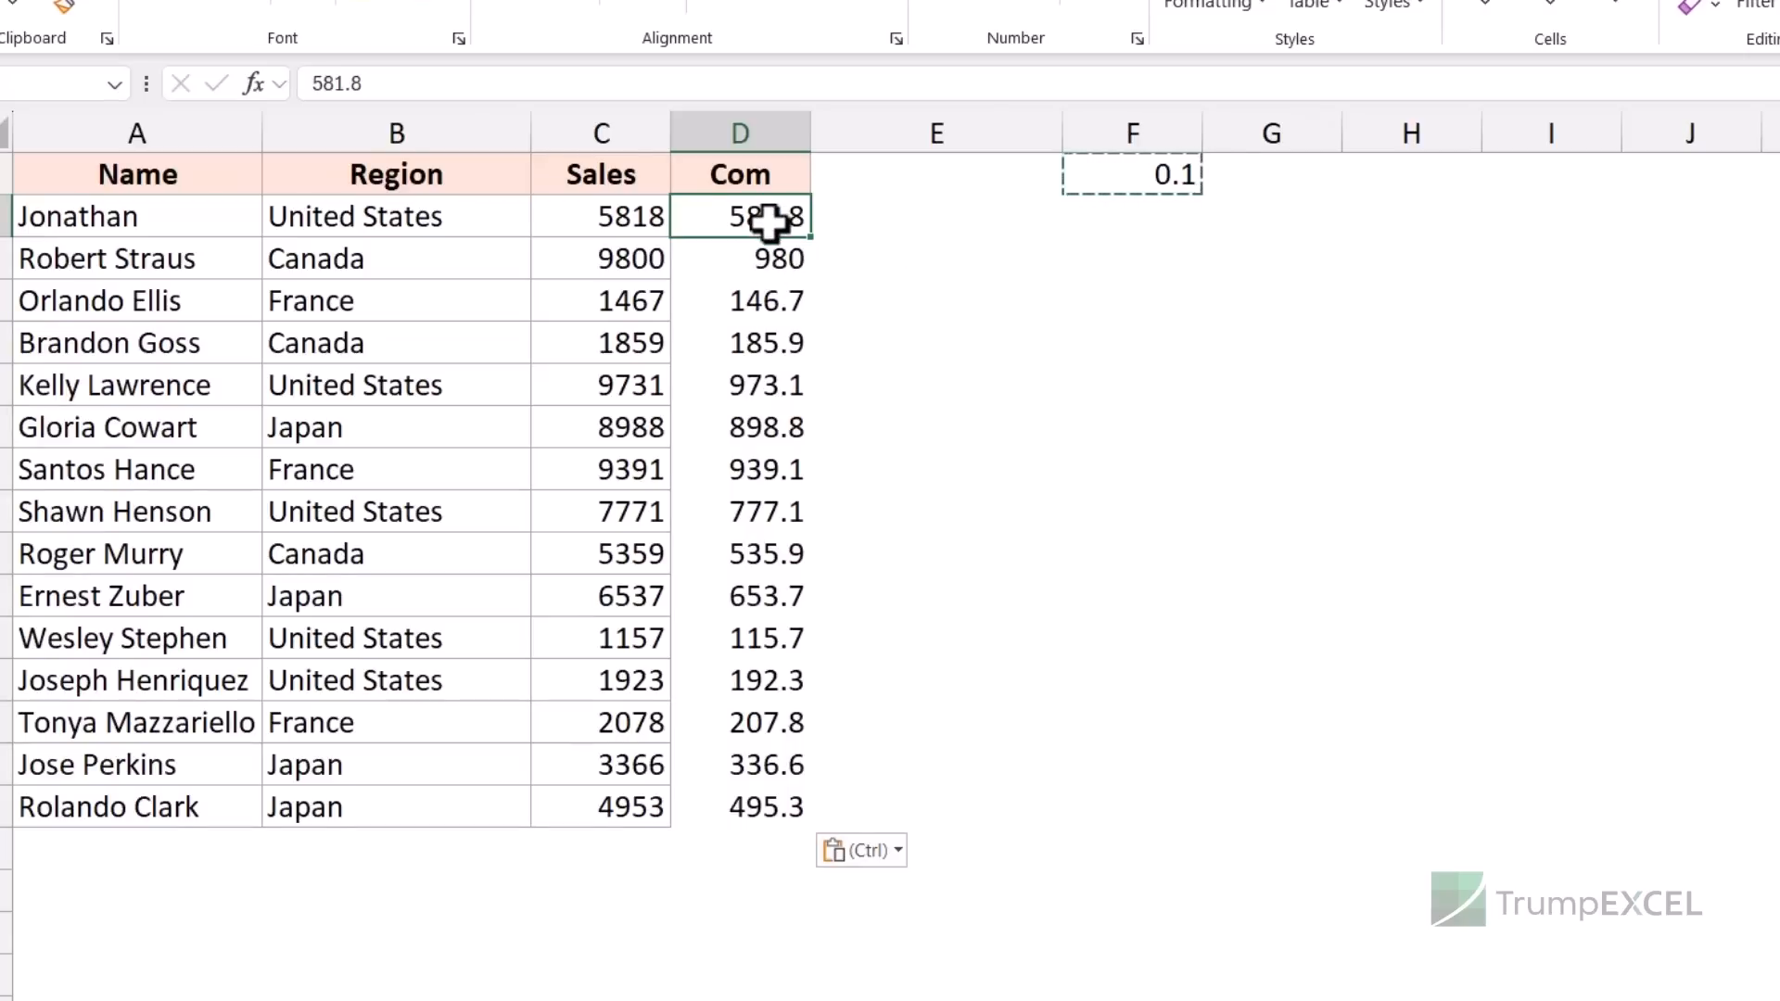
pyautogui.hotkey('ctrl', 'alt', 'v')
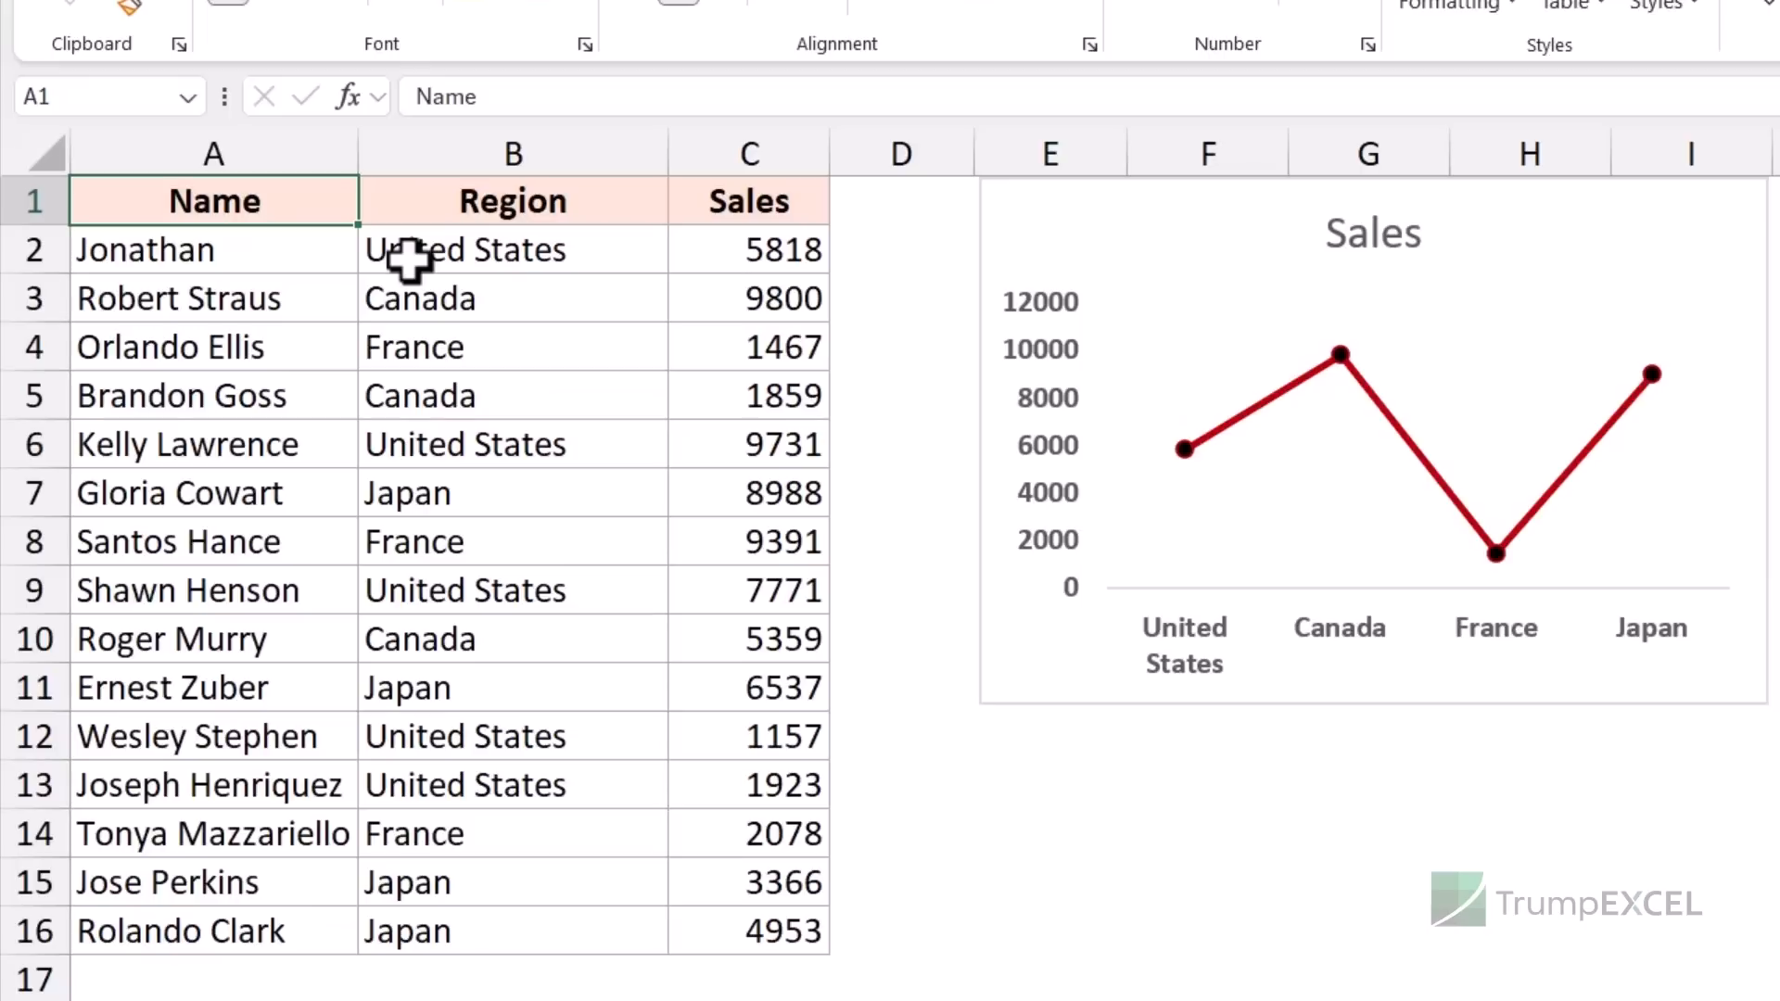
# - Copy the whole Name/Region/Sales table and show the Paste choices at cell A18
pyautogui.hotkey('ctrl', 'shift', 'Down')
pyautogui.hotkey('ctrl', 'shift', 'Right')
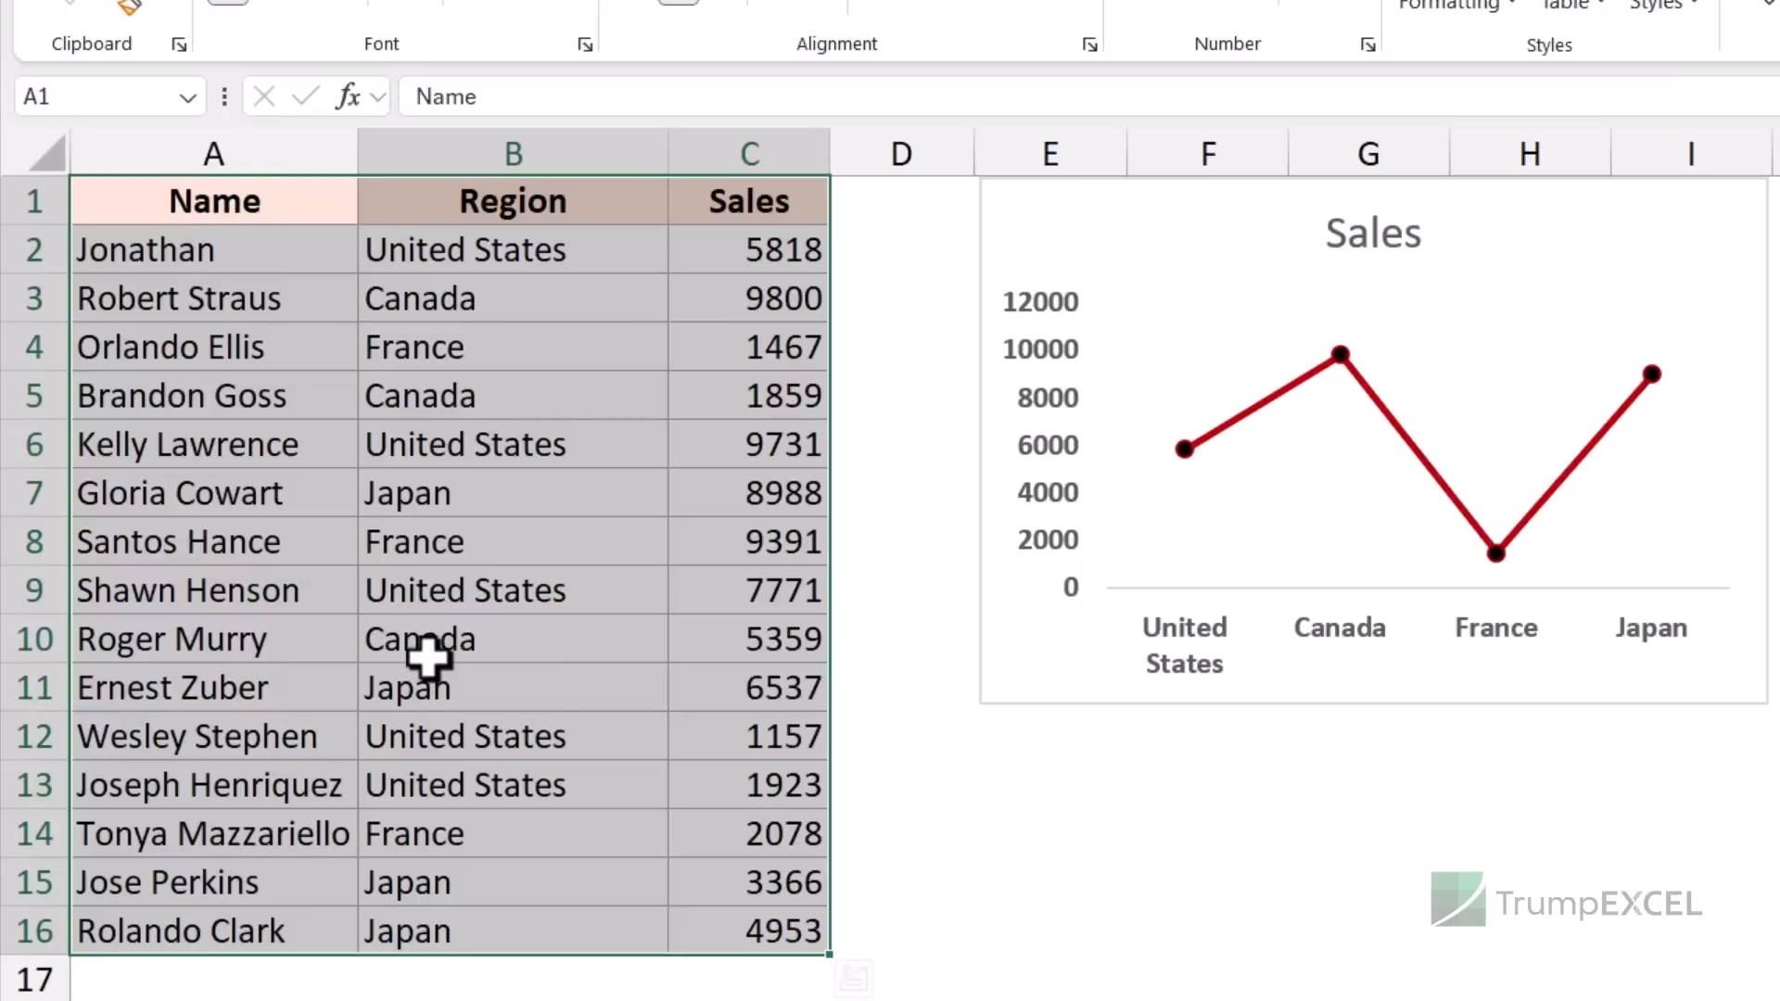
pyautogui.hotkey('ctrl', 'c')
pyautogui.scroll(-3, 371, 681)
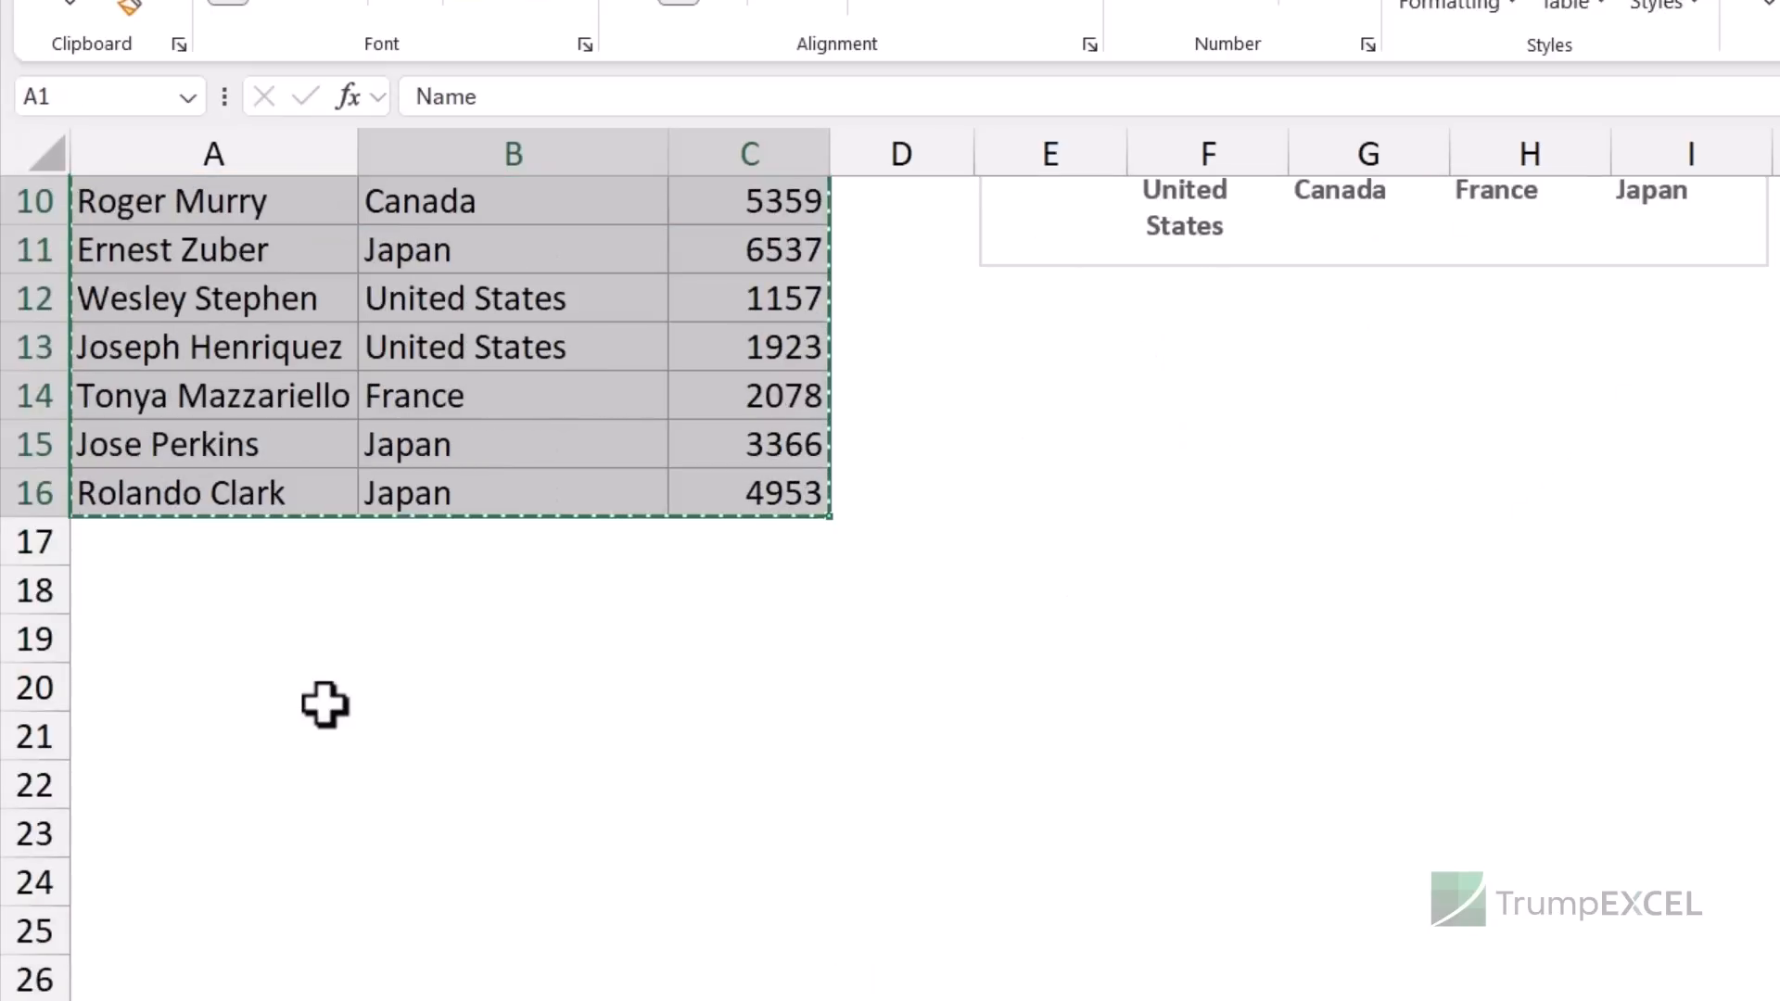
pyautogui.click(117, 594)
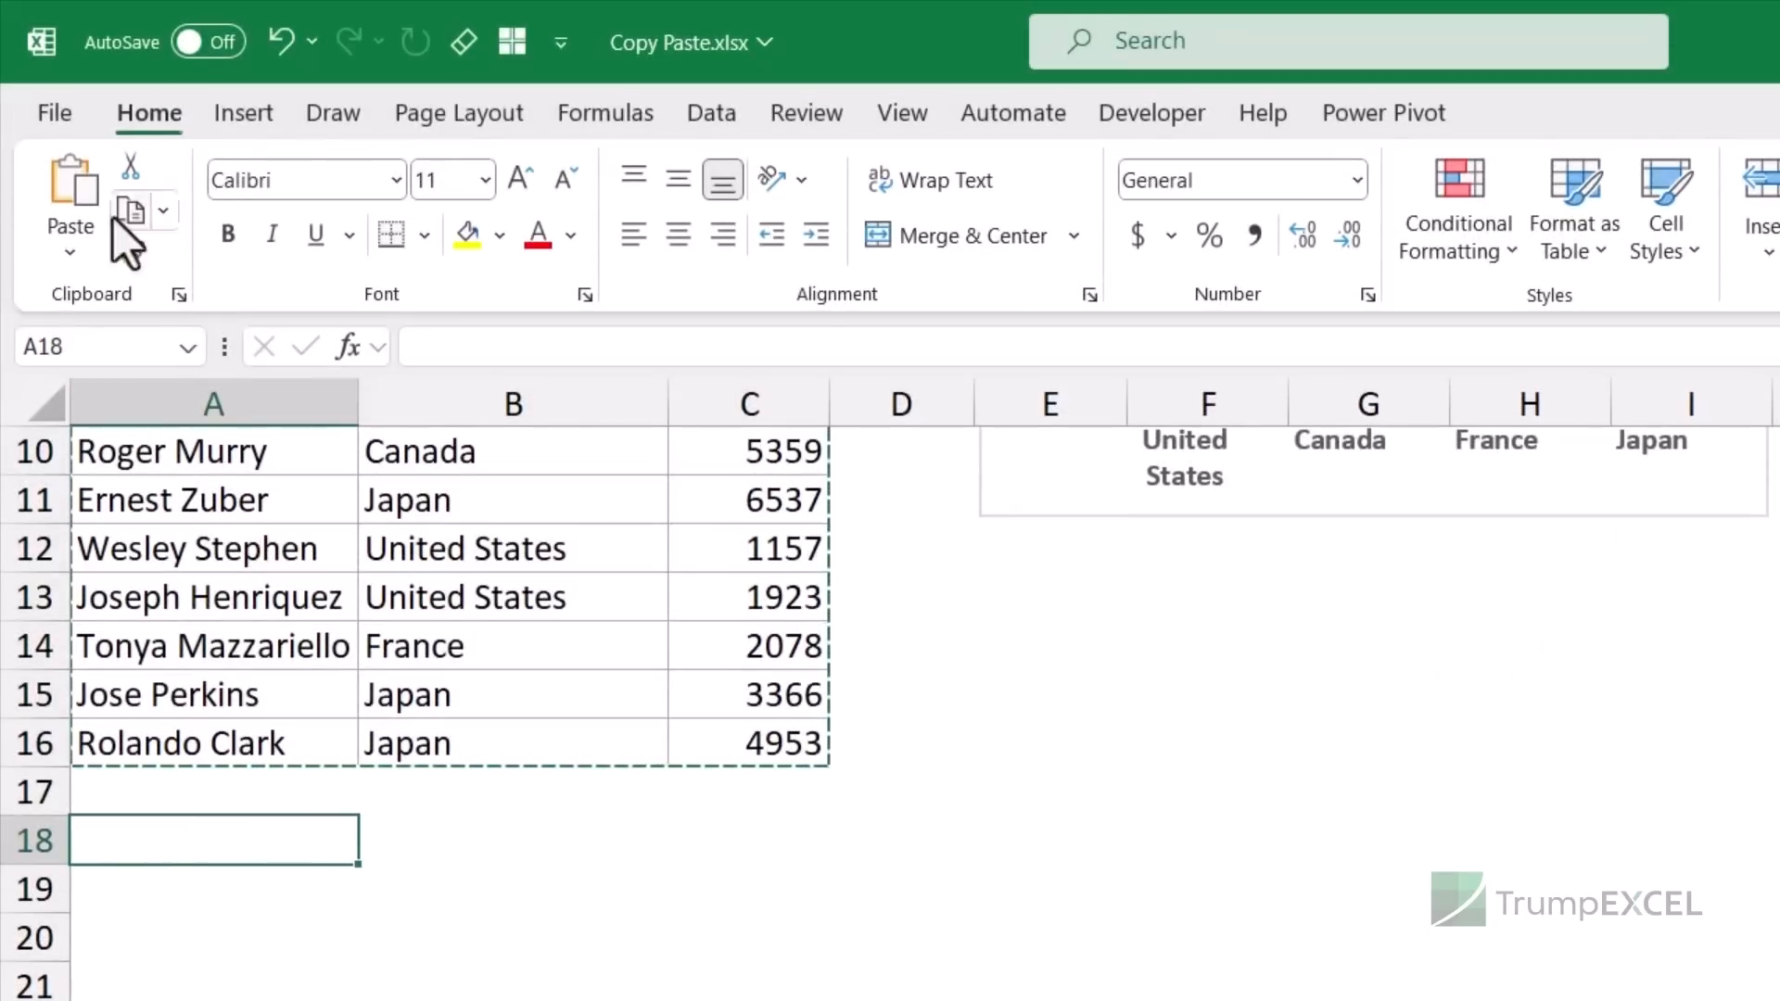
pyautogui.click(72, 252)
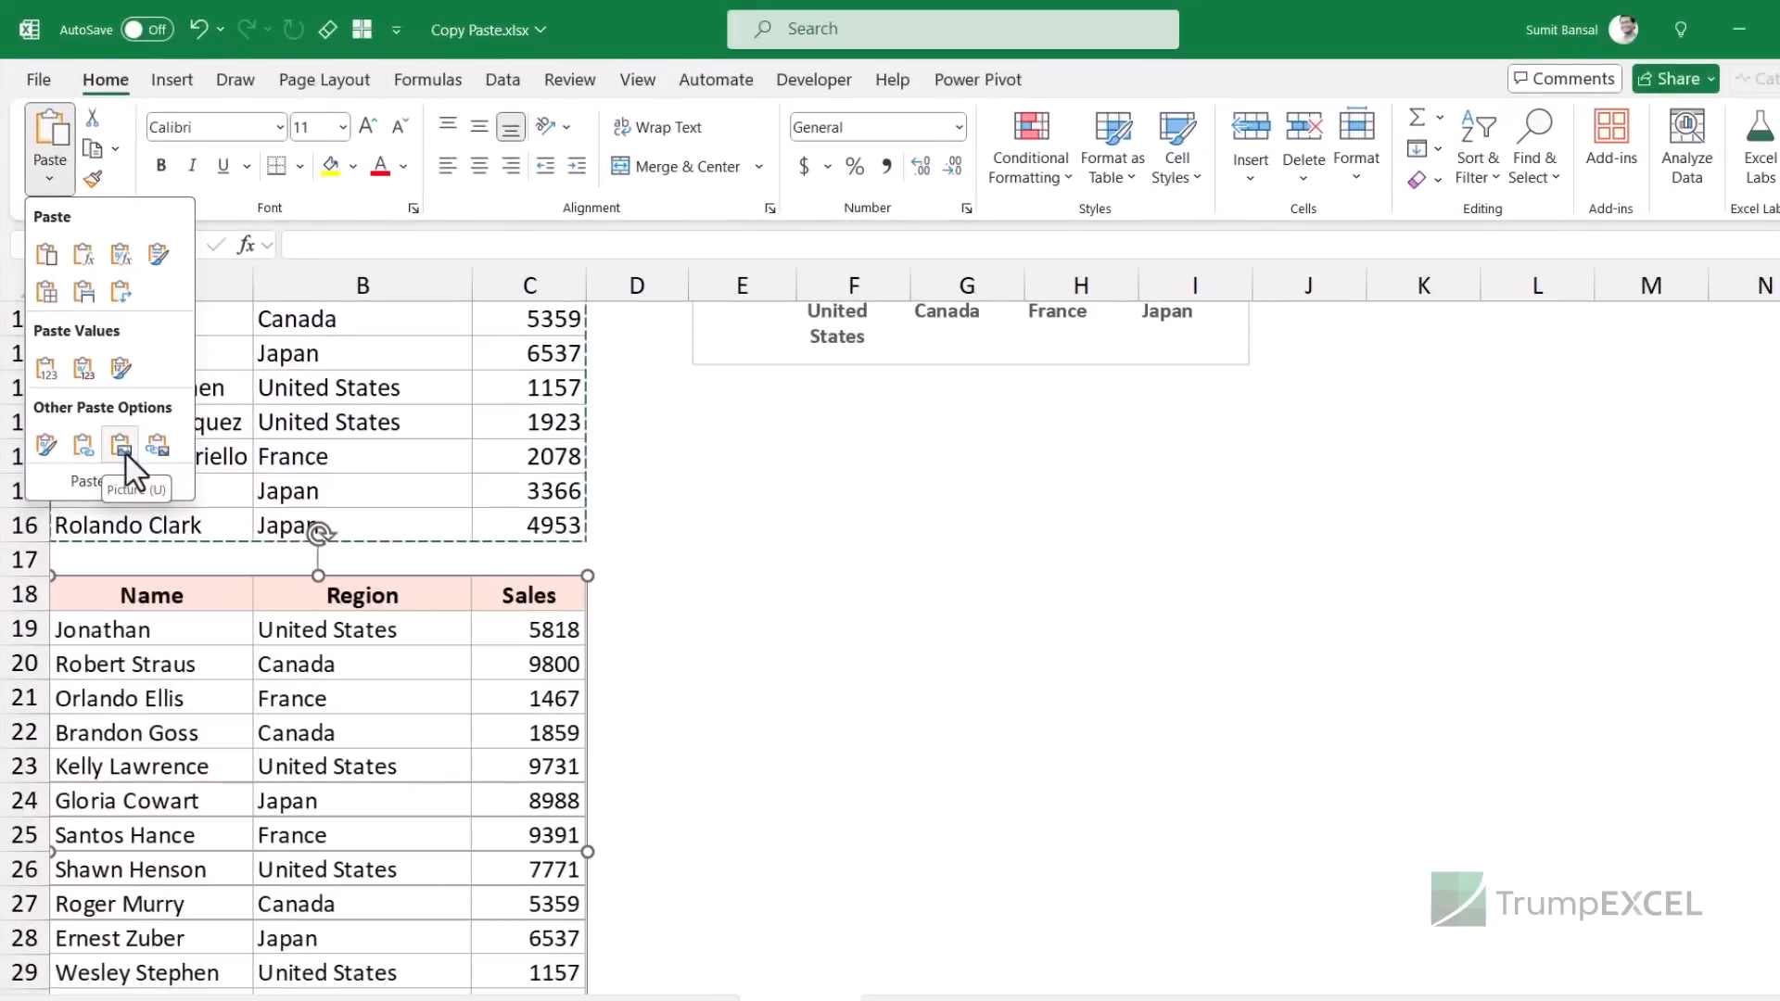
# - Paste the copied table as a Picture and drag it beneath the Sales chart
pyautogui.click(121, 447)
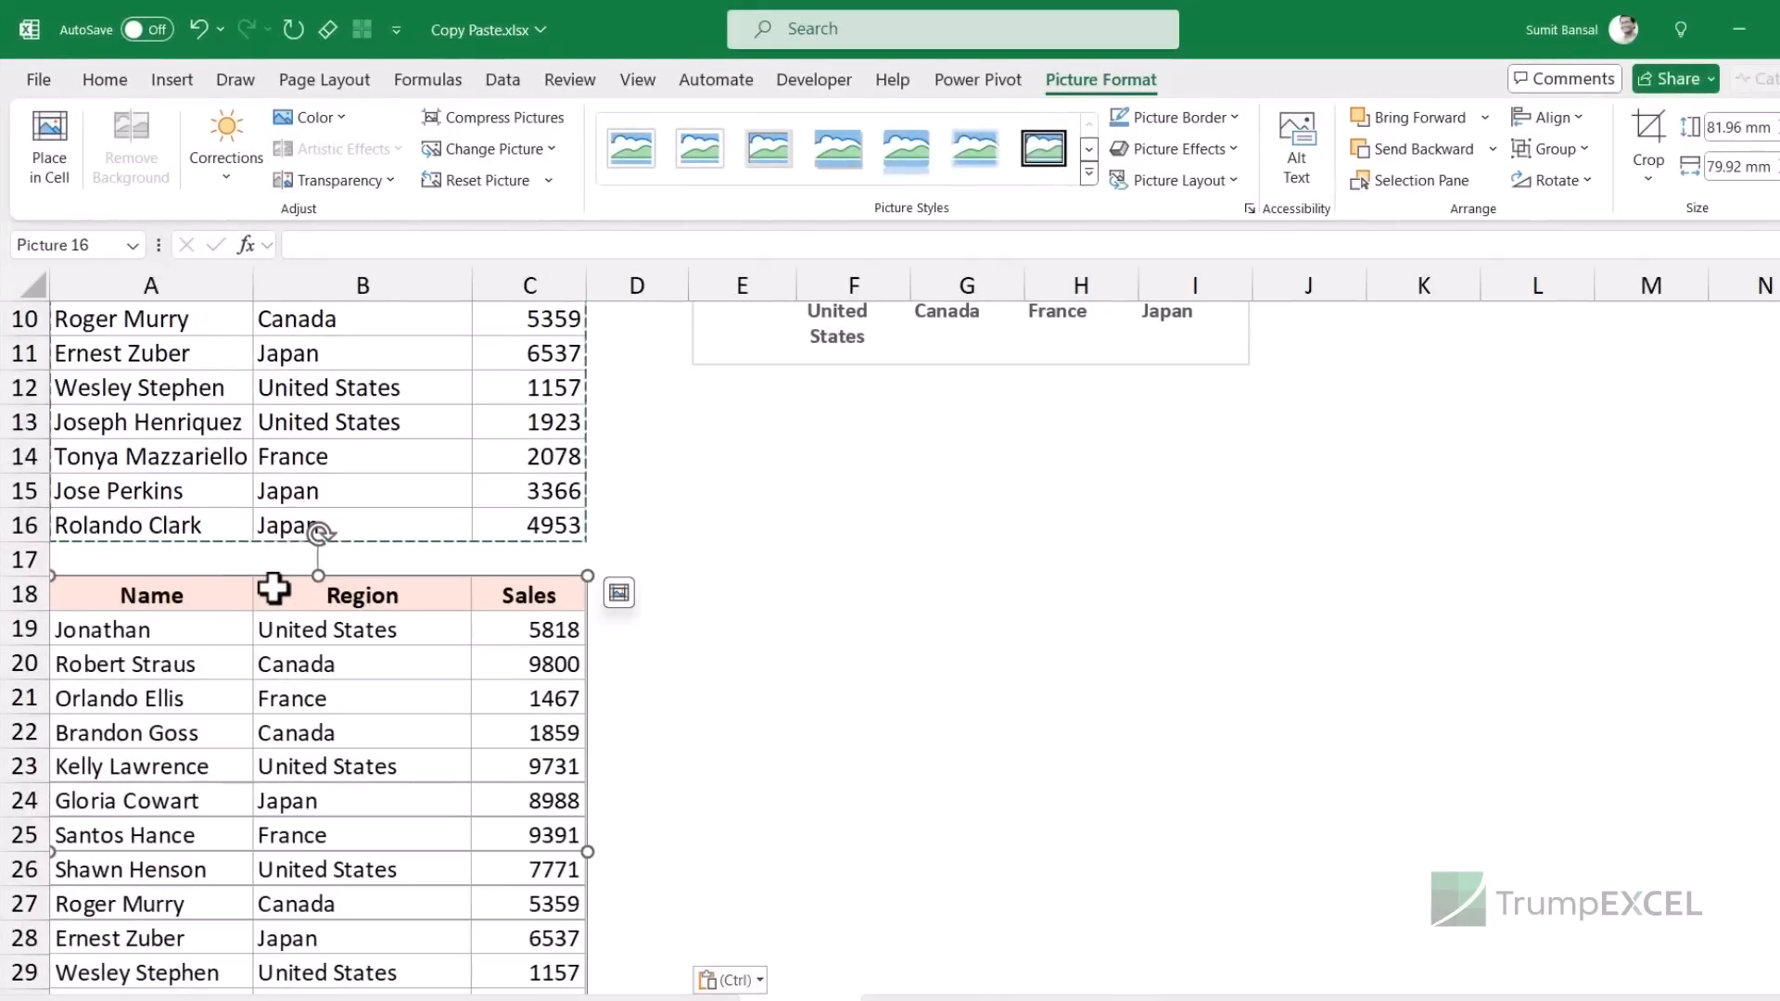
pyautogui.moveTo(273, 594); pyautogui.dragTo(924, 426)
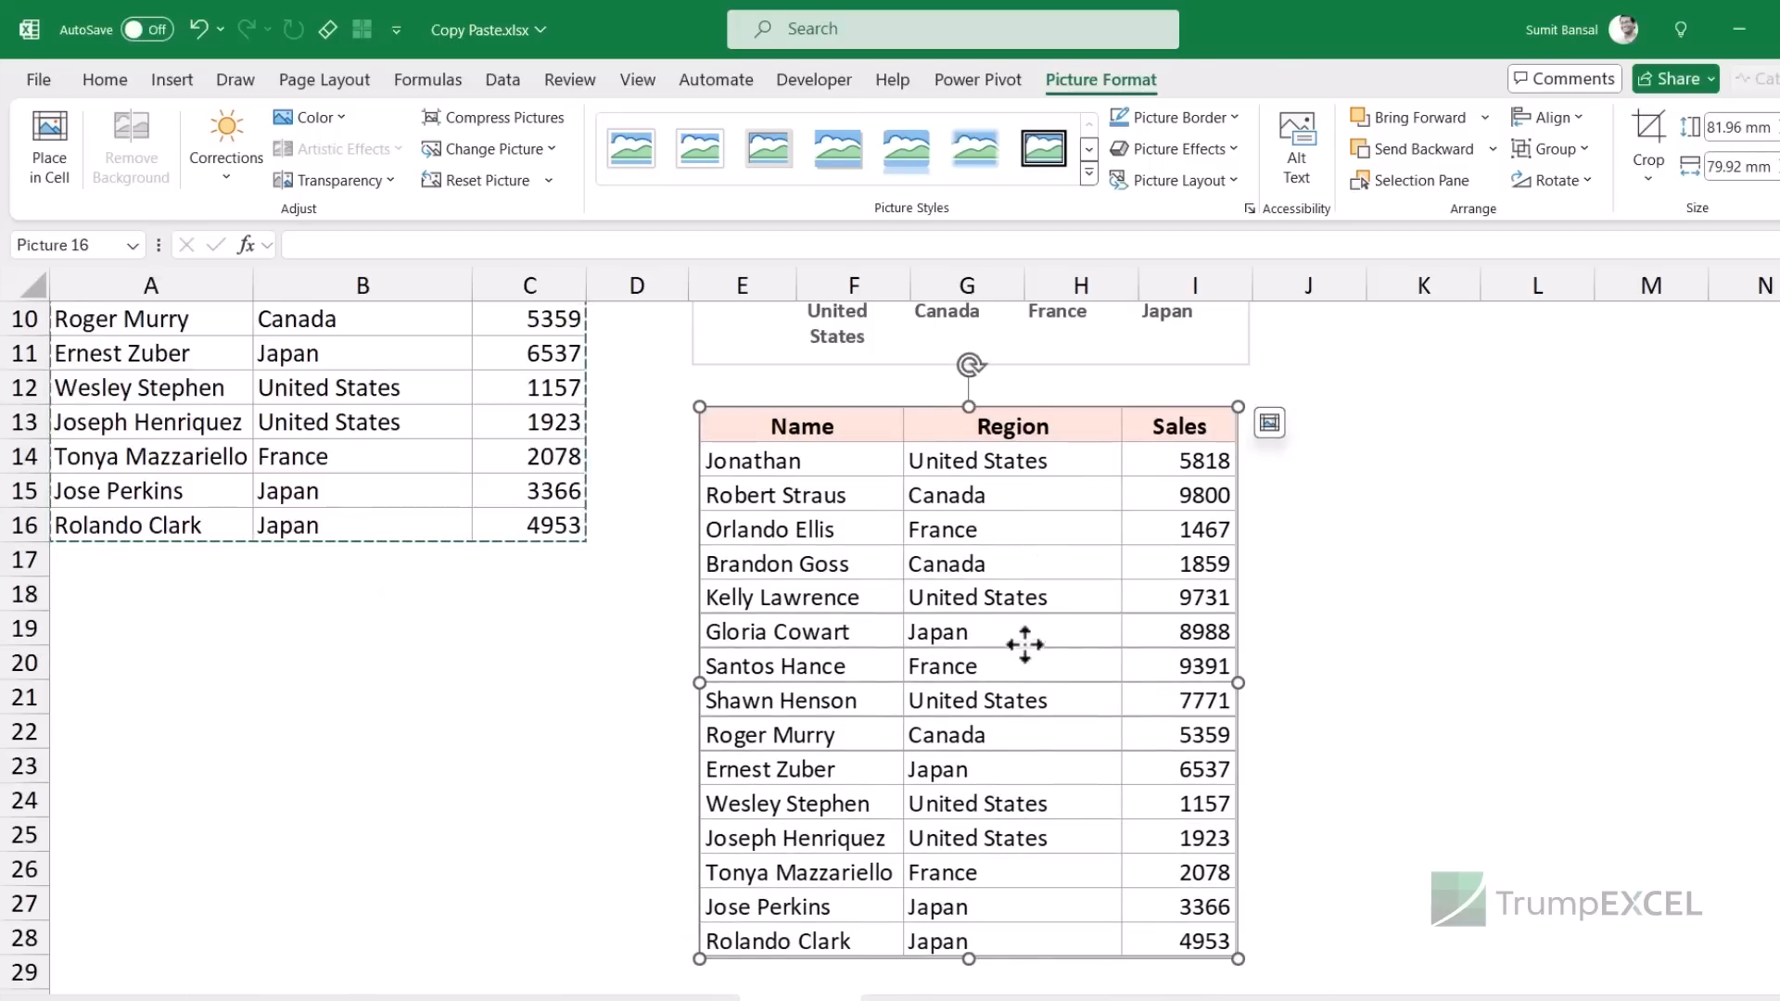
pyautogui.scroll(3, 1028, 612)
pyautogui.scroll(-2, 705, 621)
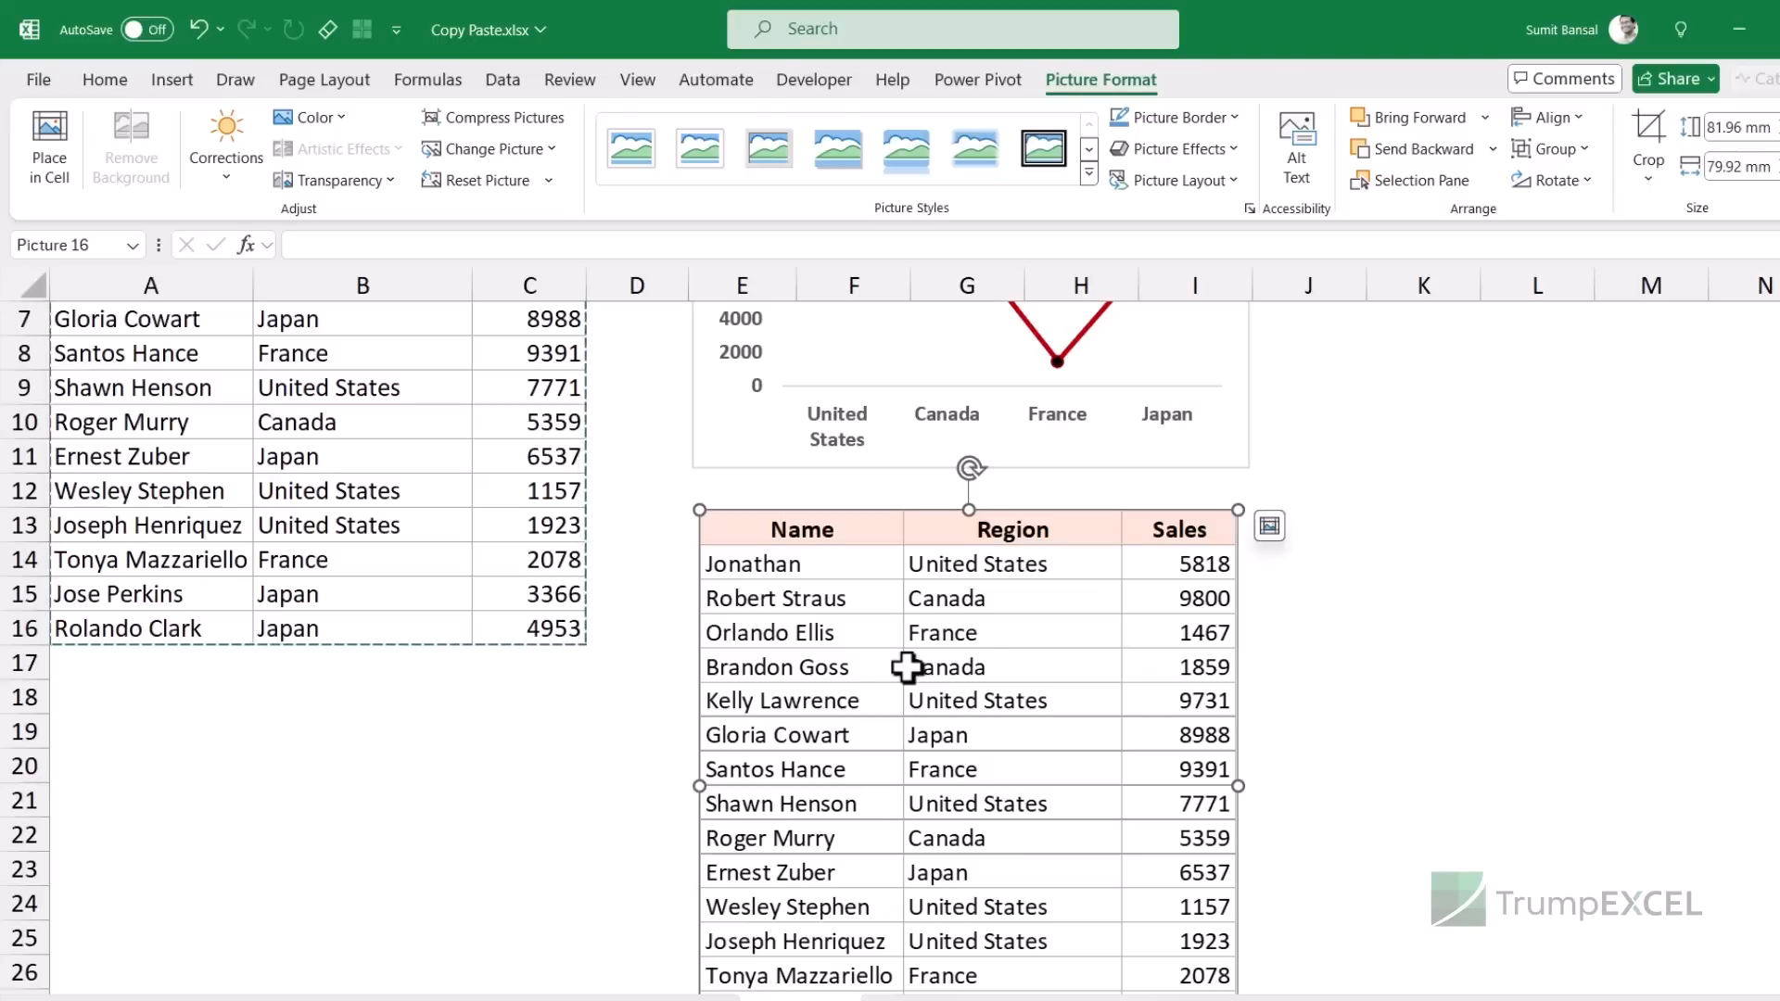
# - Delete the pasted table picture and nudge the Sales chart back into place
pyautogui.press('Delete')
pyautogui.scroll(2, 906, 509)
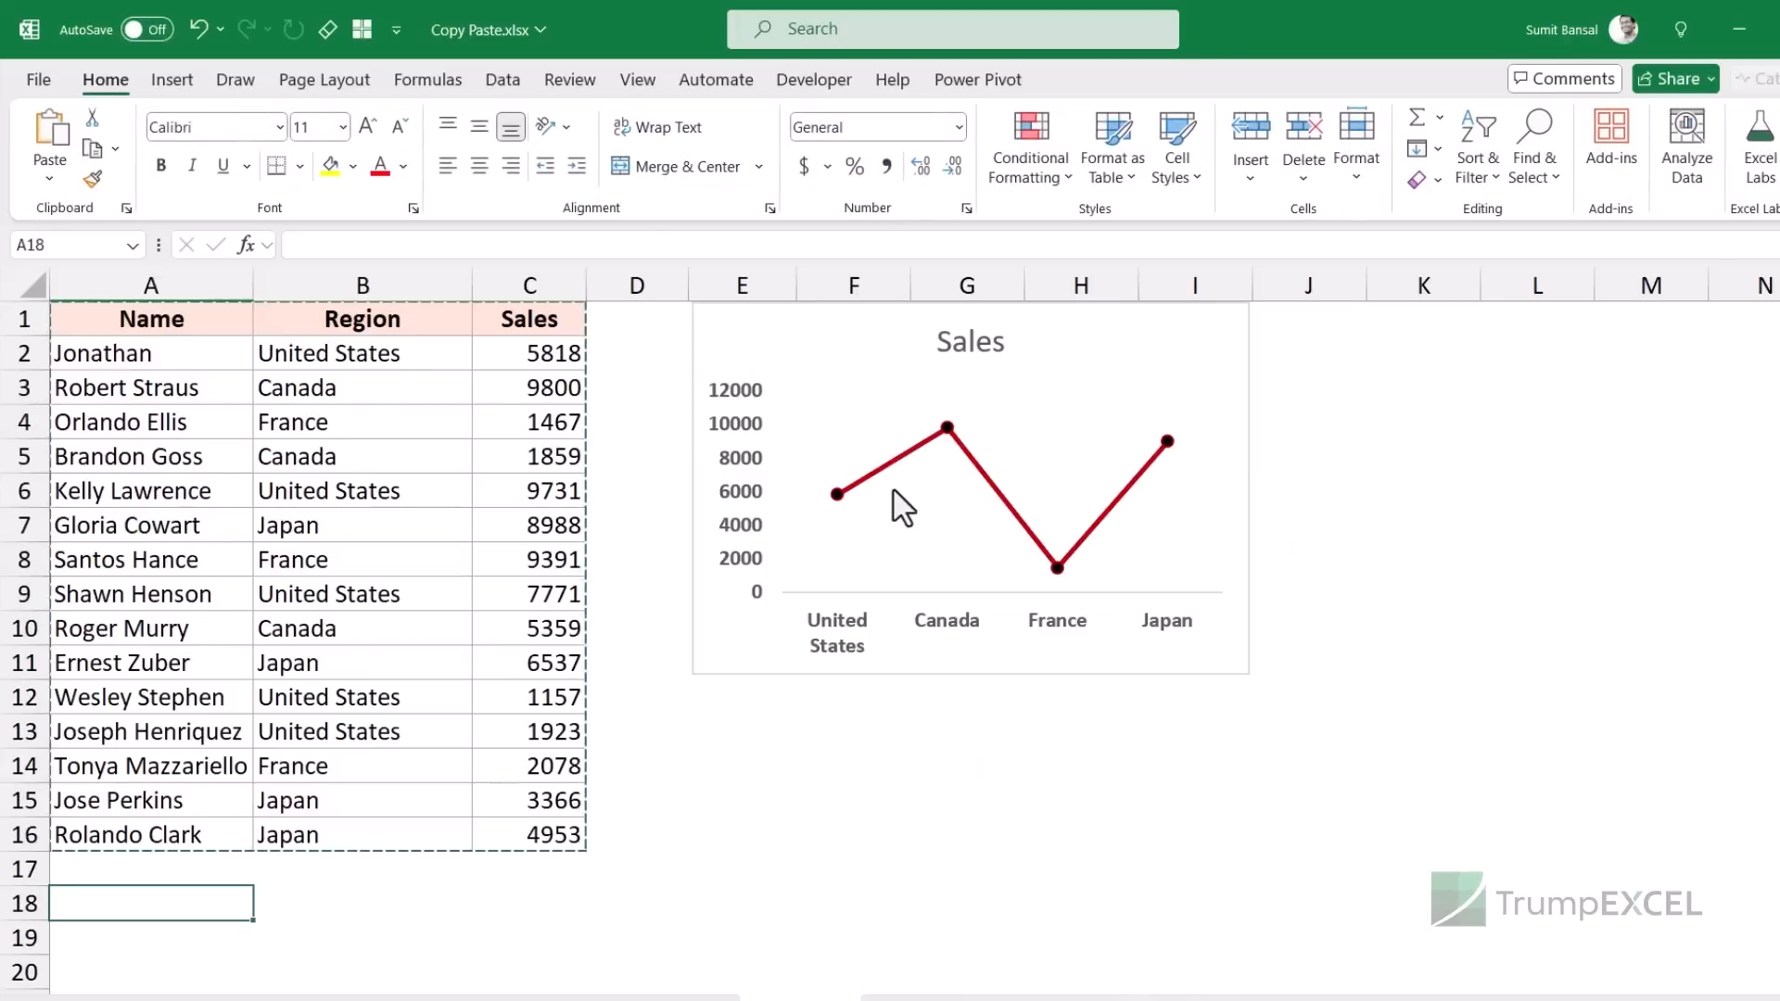
pyautogui.click(664, 310)
pyautogui.press('Right')
pyautogui.hotkey('ctrl', 'space')
pyautogui.hotkey('ctrl', 'shift', 'Right')
pyautogui.hotkey('ctrl', 'shift', 'Left')
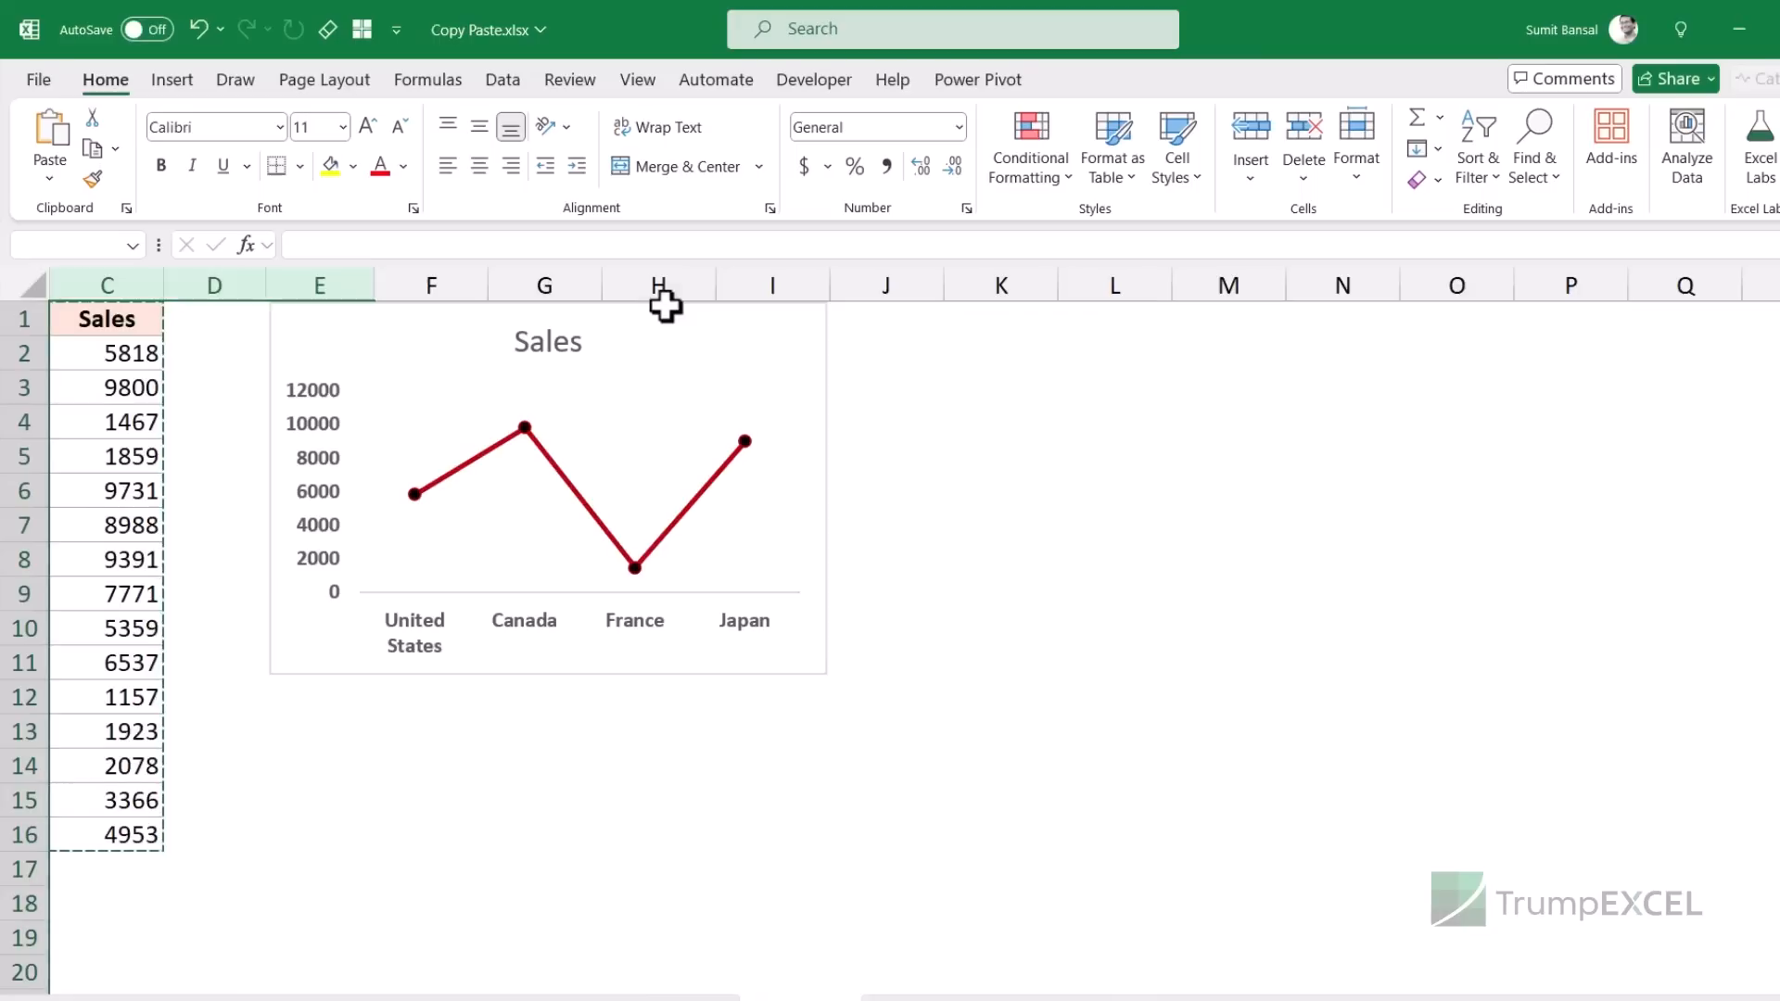
pyautogui.click(269, 334)
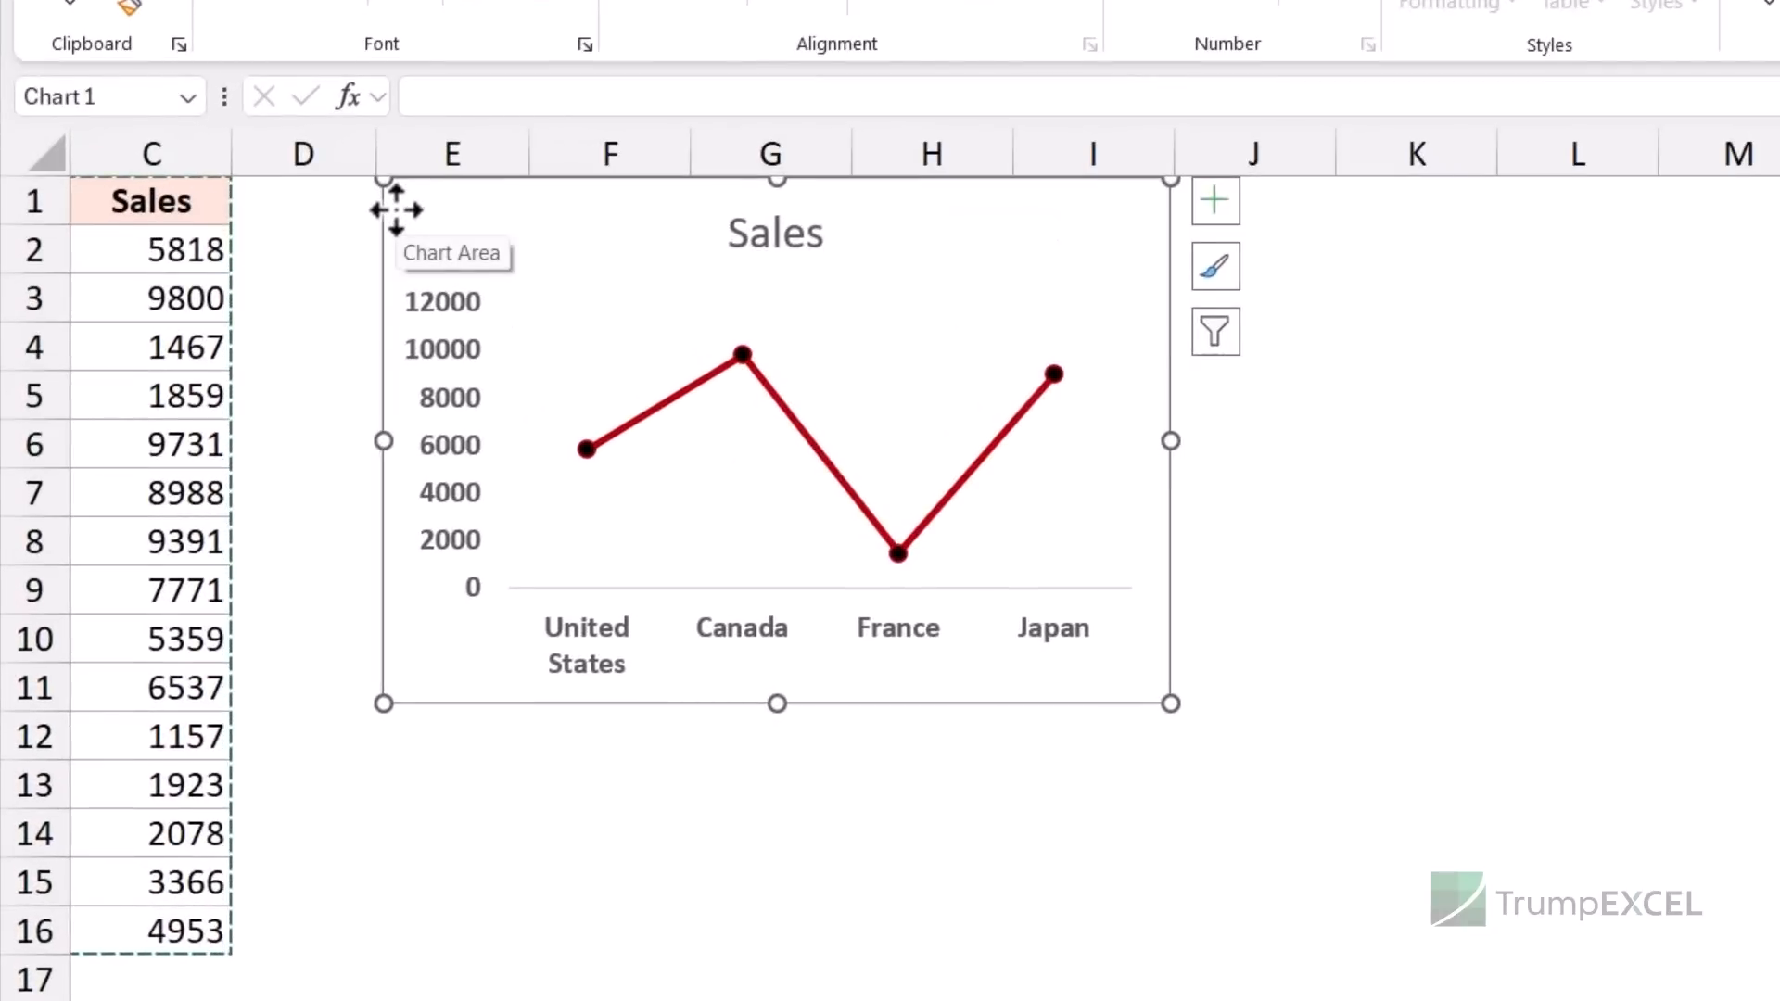
pyautogui.press('Right')
pyautogui.press('Right')
pyautogui.press('Right')
pyautogui.press('Left')
pyautogui.press('Left')
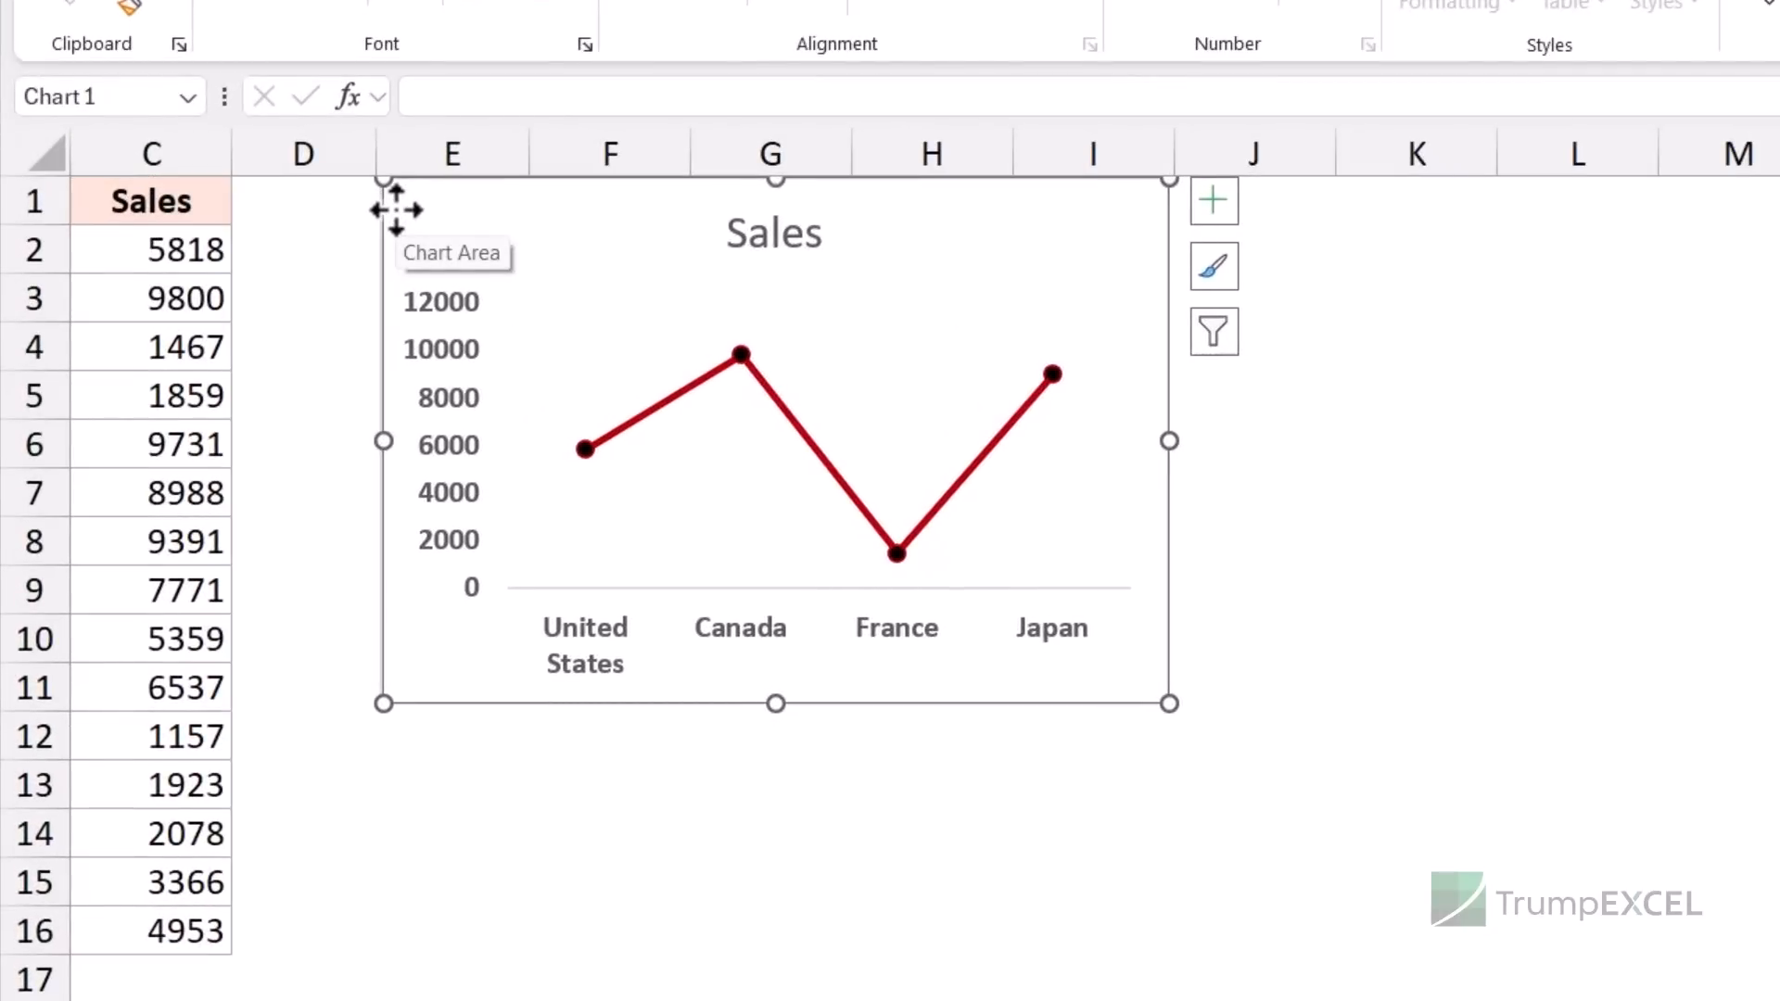
pyautogui.press('Escape')
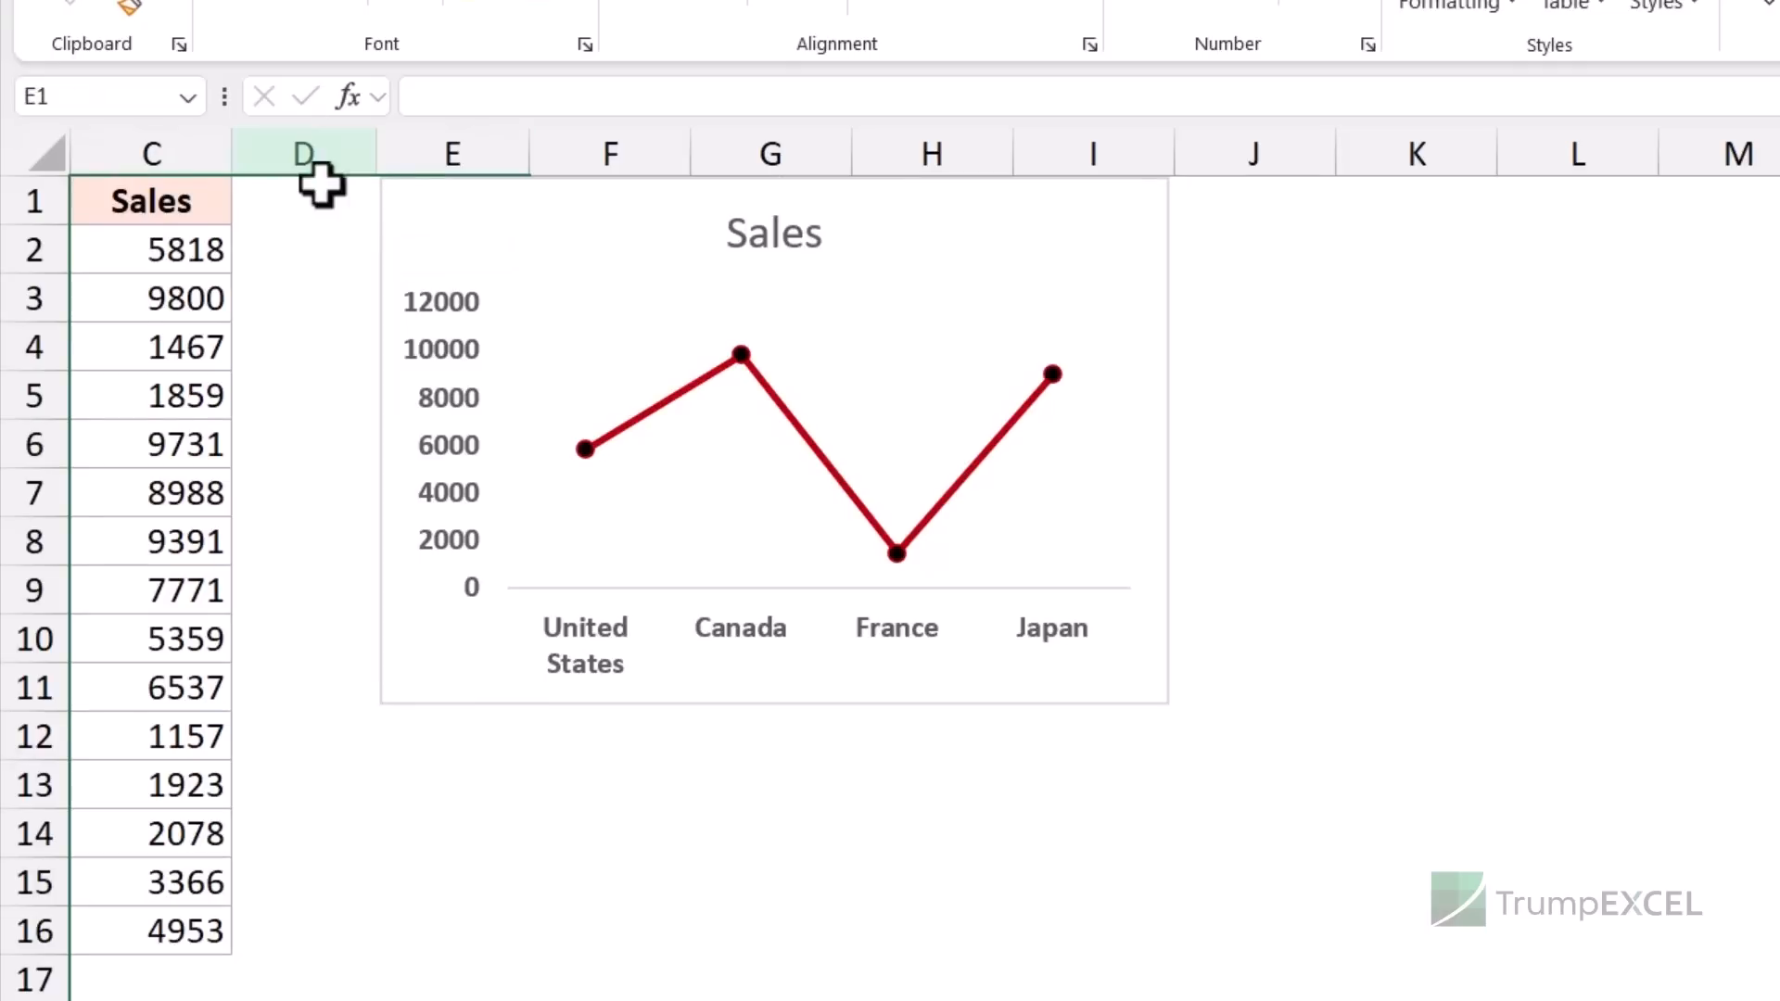
# - Copy the cell range E1:I11 lying behind the chart
pyautogui.click(320, 204)
pyautogui.press('Right')
pyautogui.hotkey('shift', 'Down')
pyautogui.hotkey('shift', 'Down')
pyautogui.hotkey('shift', 'Down')
pyautogui.hotkey('shift', 'Down')
pyautogui.hotkey('shift', 'Down')
pyautogui.hotkey('shift', 'Down')
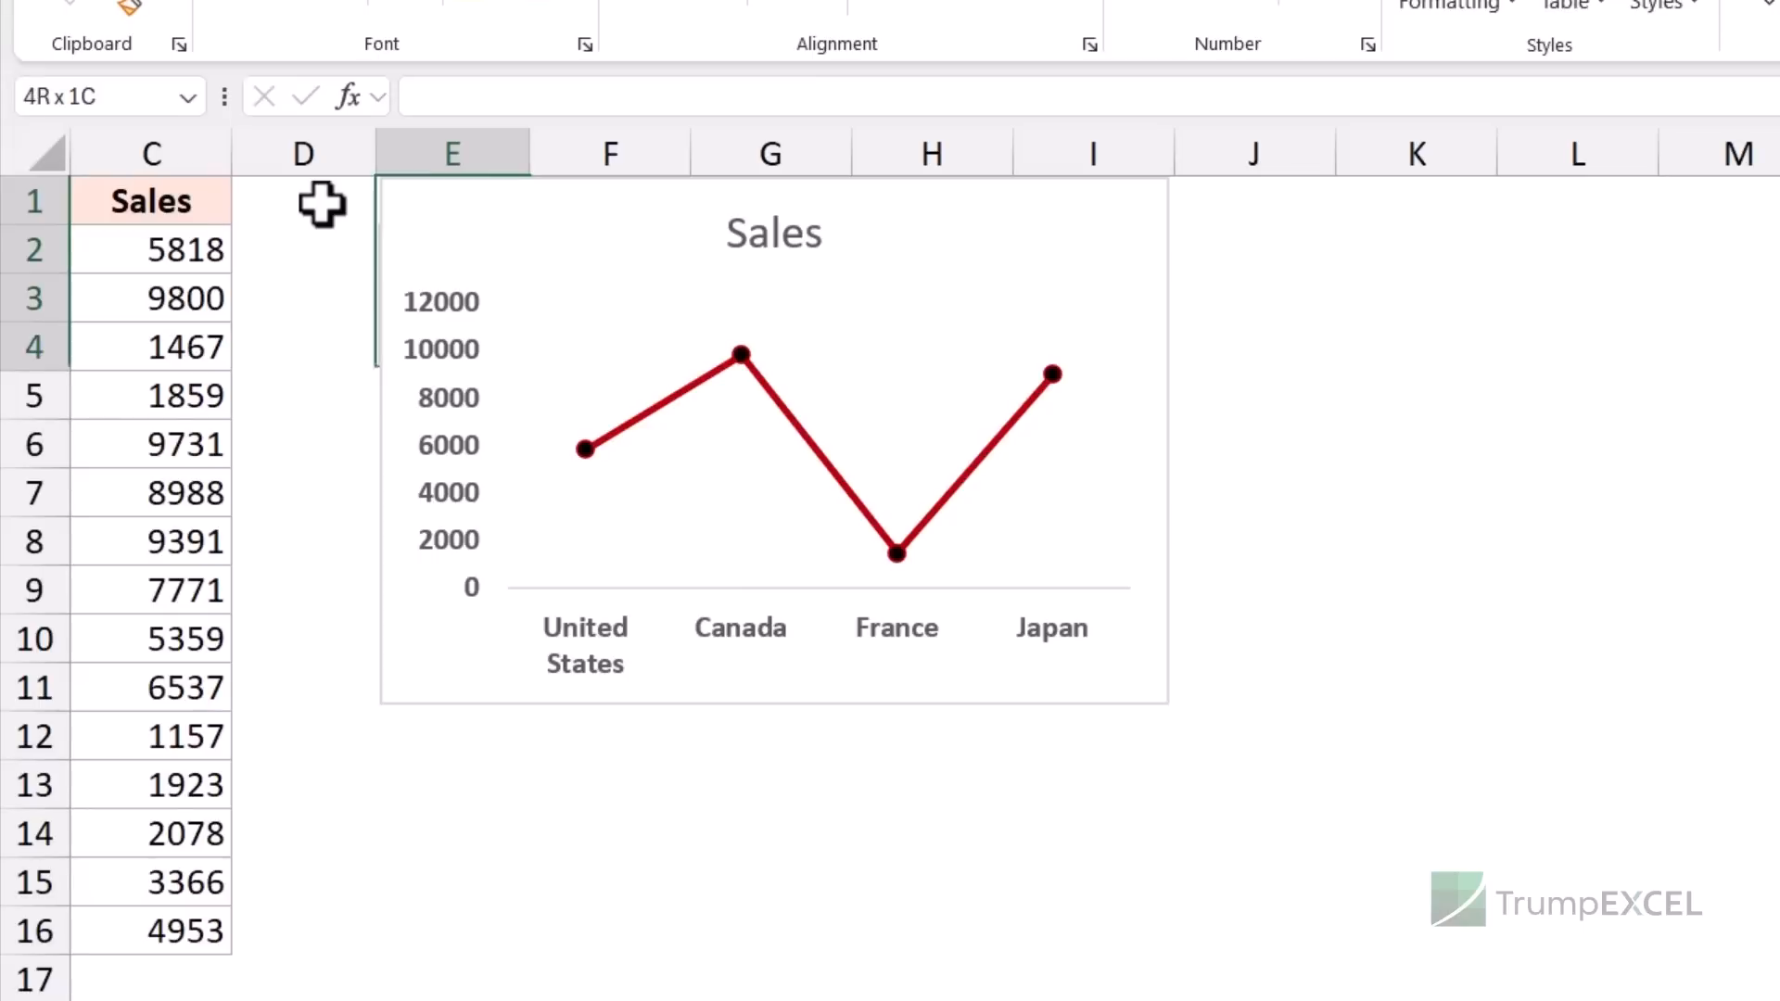
pyautogui.hotkey('shift', 'Down')
pyautogui.hotkey('shift', 'Down')
pyautogui.hotkey('shift', 'Down')
pyautogui.hotkey('shift', 'Down')
pyautogui.hotkey('shift', 'Right')
pyautogui.hotkey('shift', 'Right')
pyautogui.hotkey('shift', 'Right')
pyautogui.hotkey('shift', 'Right')
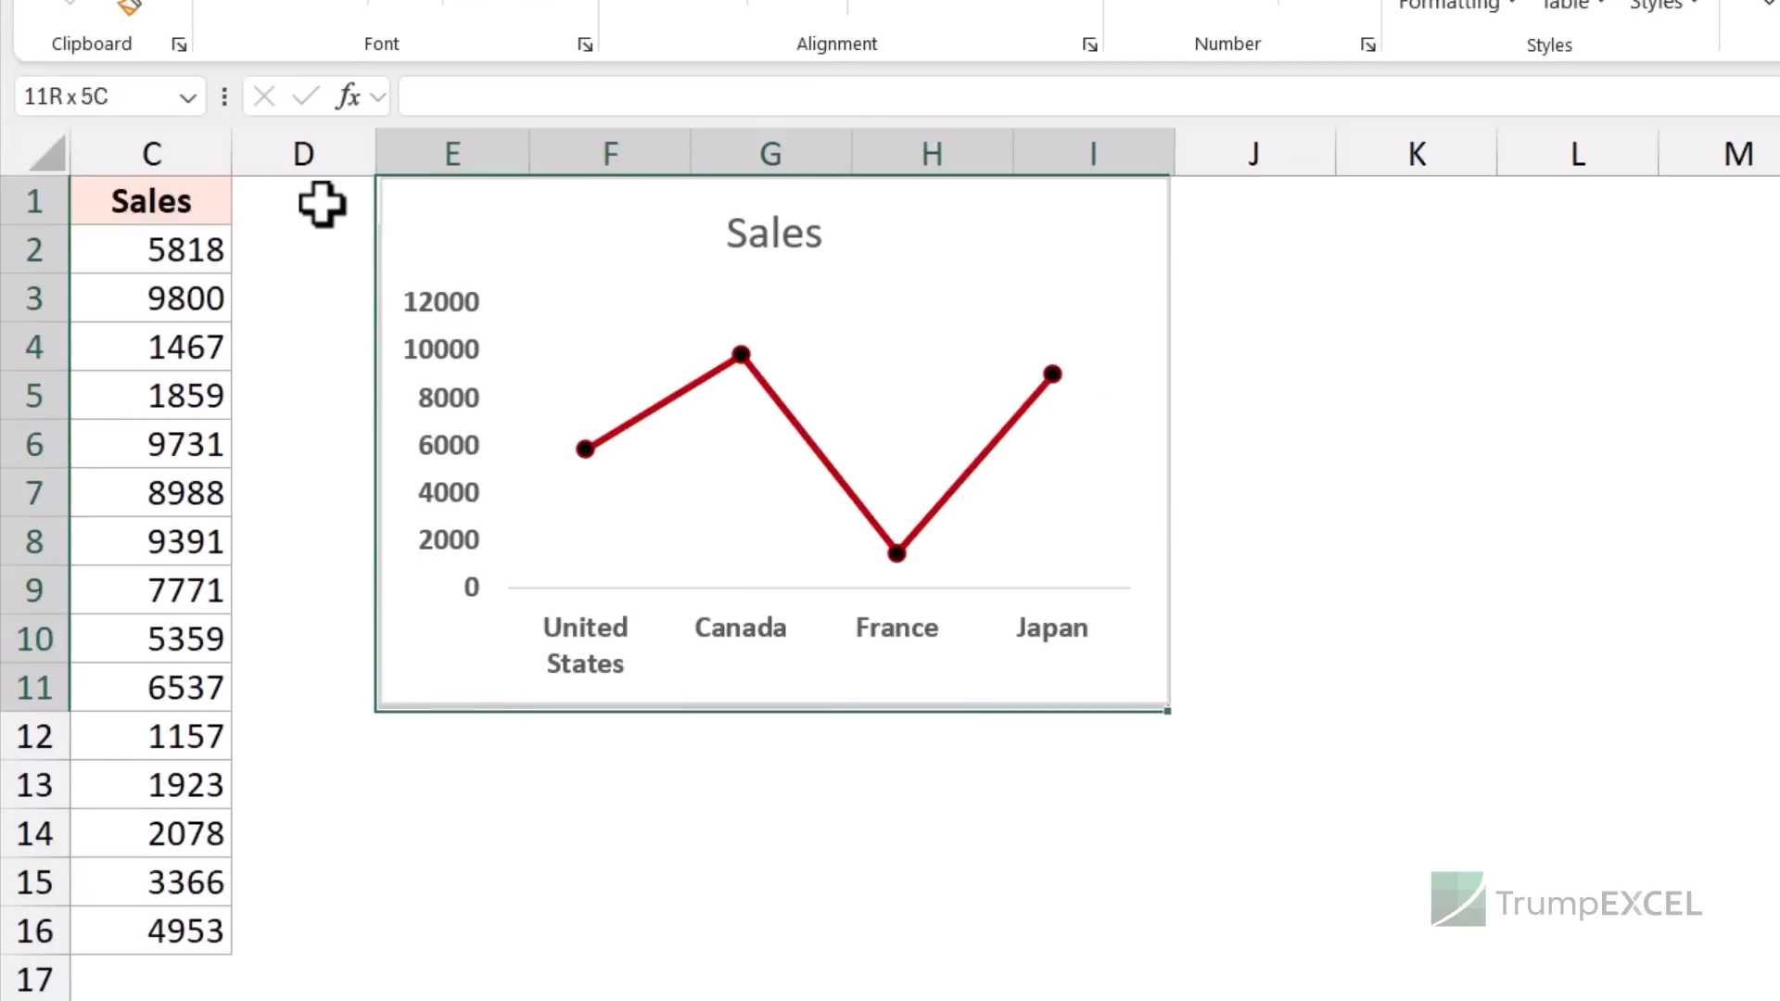
pyautogui.hotkey('ctrl', 'c')
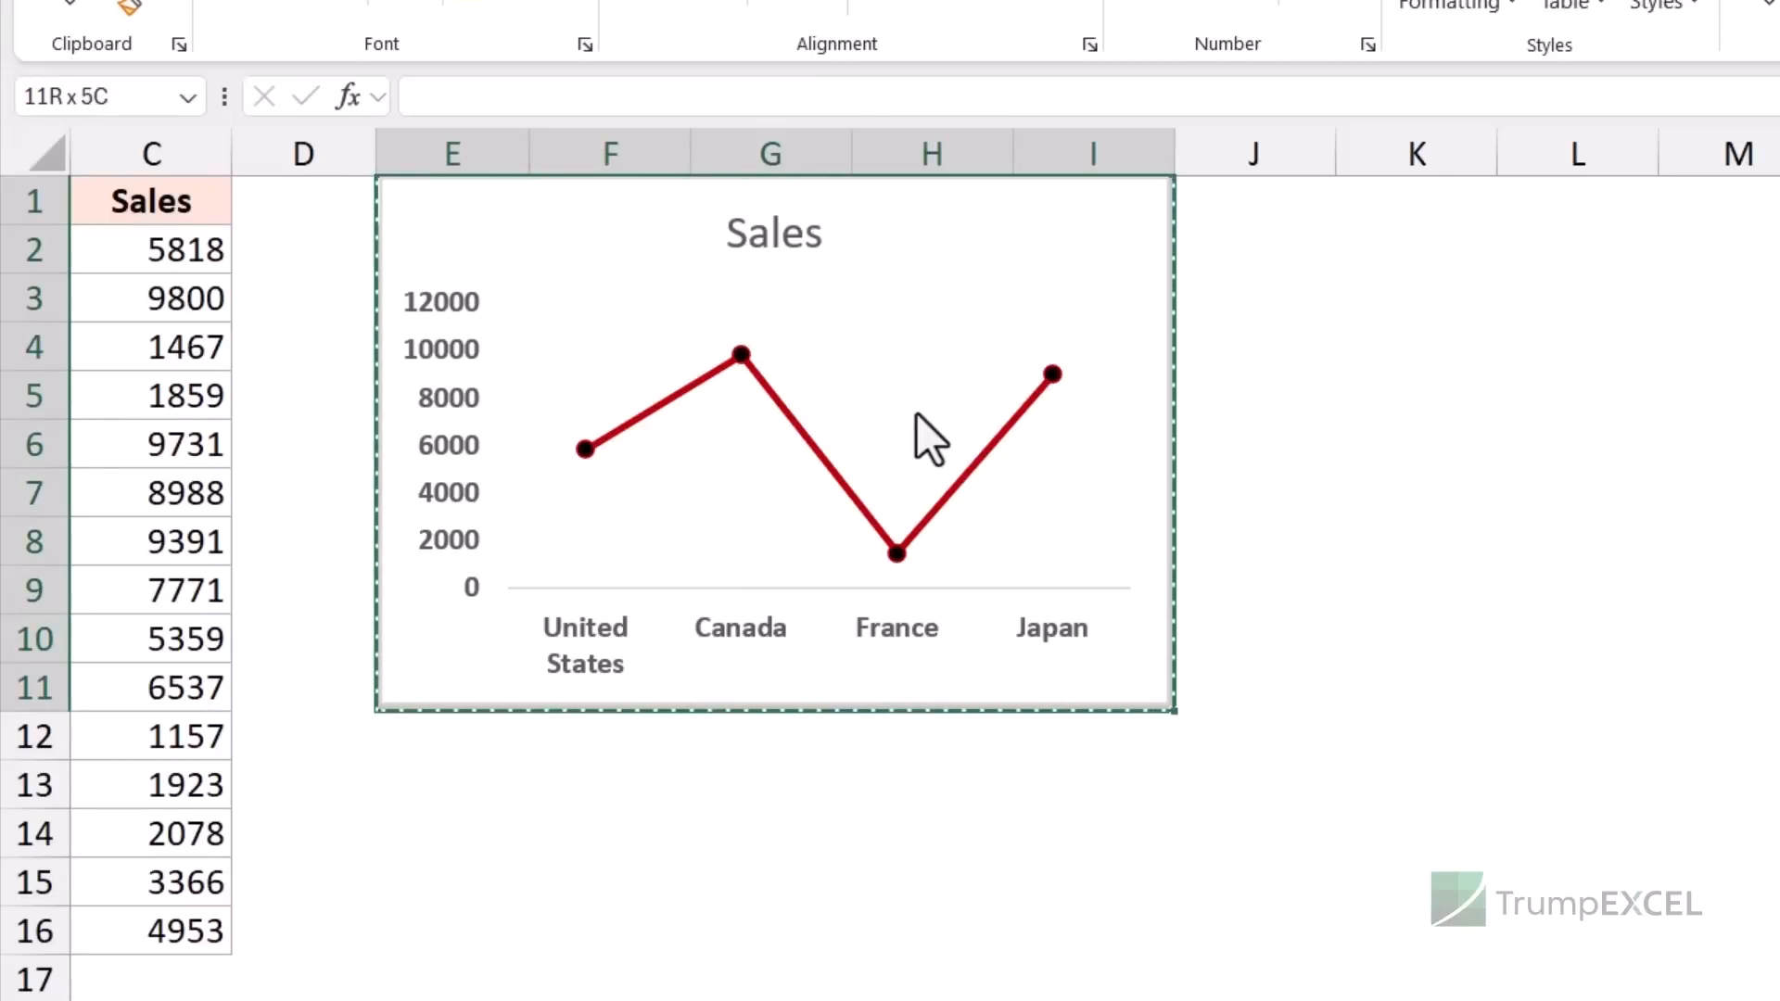
# - Paste E1:I11 as a picture at E15, then delete that trial picture
pyautogui.click(433, 894)
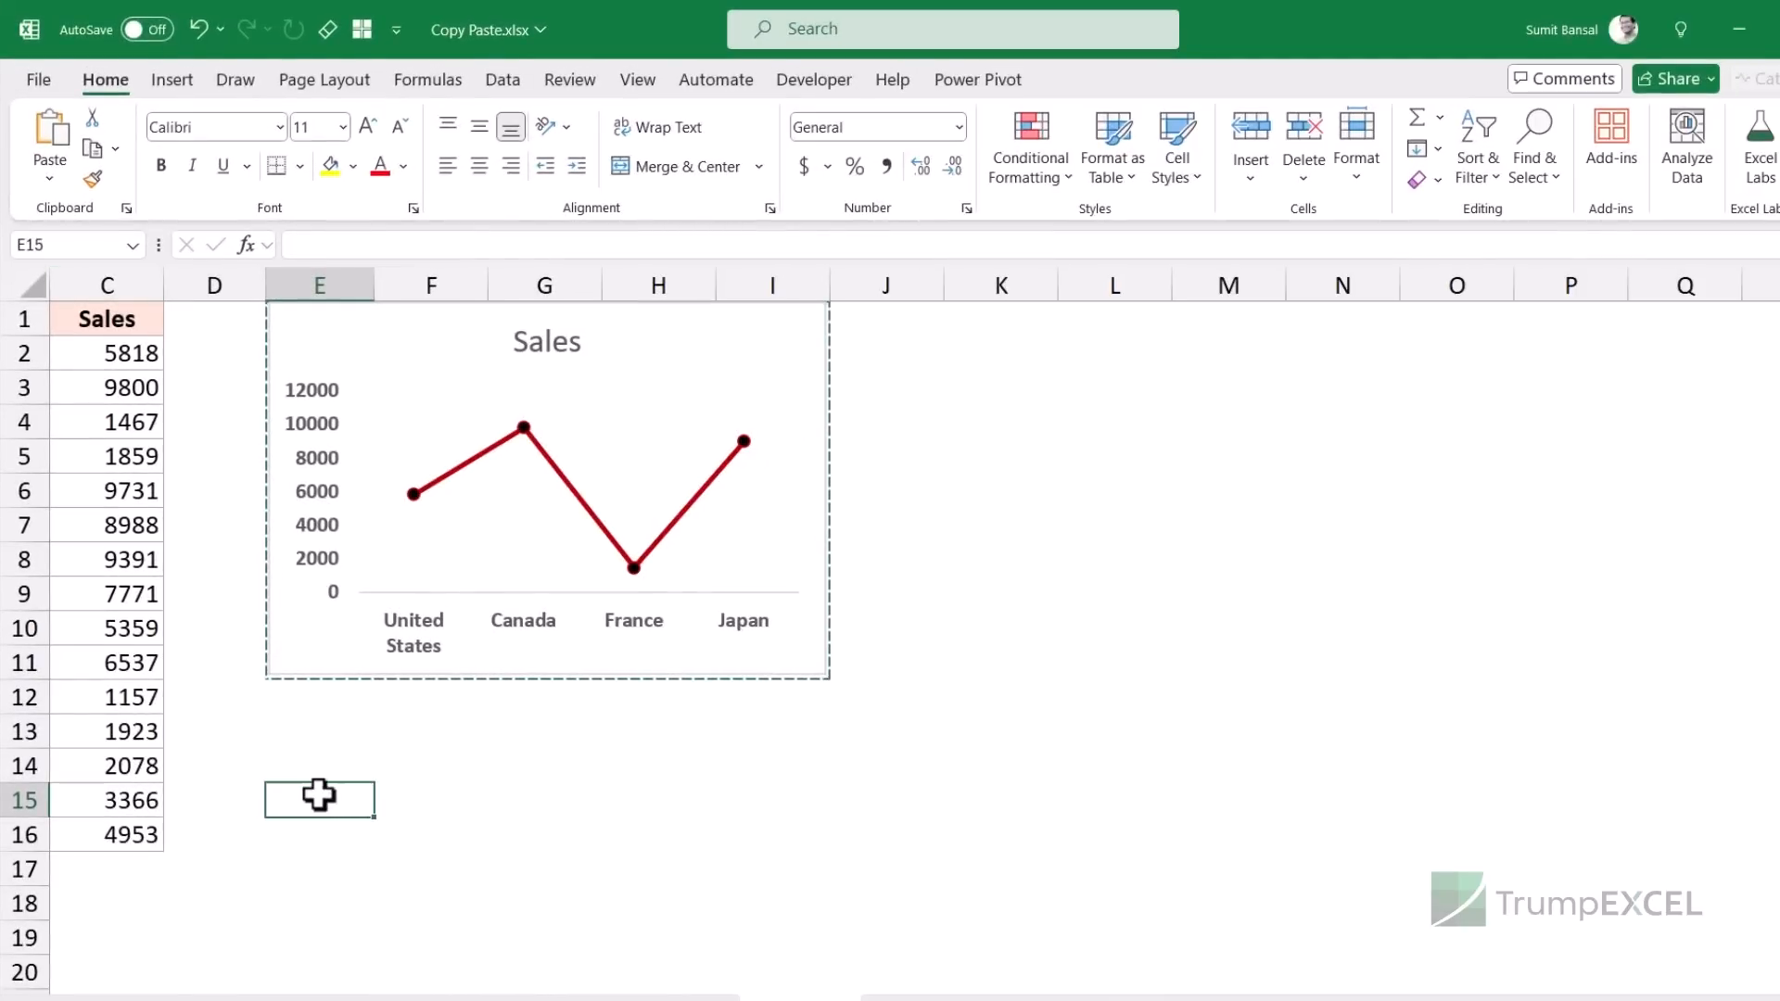
pyautogui.rightClick(459, 904)
pyautogui.moveTo(579, 452)
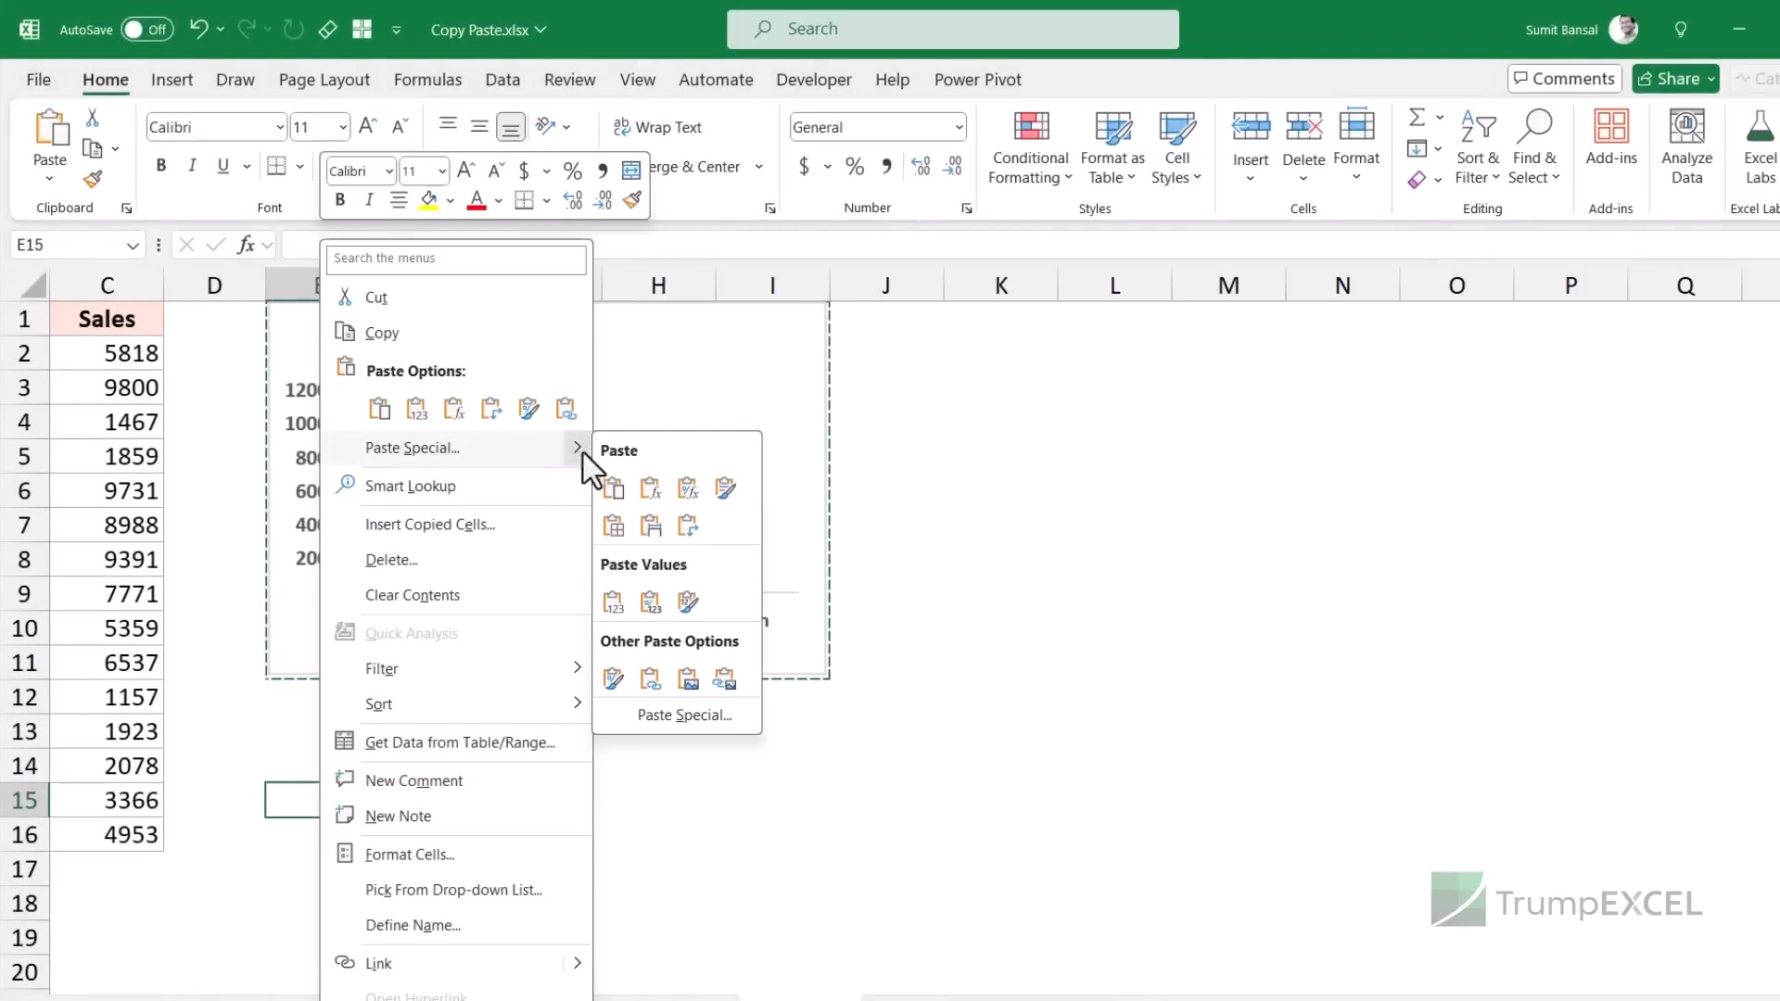
pyautogui.click(687, 680)
pyautogui.scroll(-2, 686, 684)
pyautogui.moveTo(683, 680); pyautogui.dragTo(687, 610)
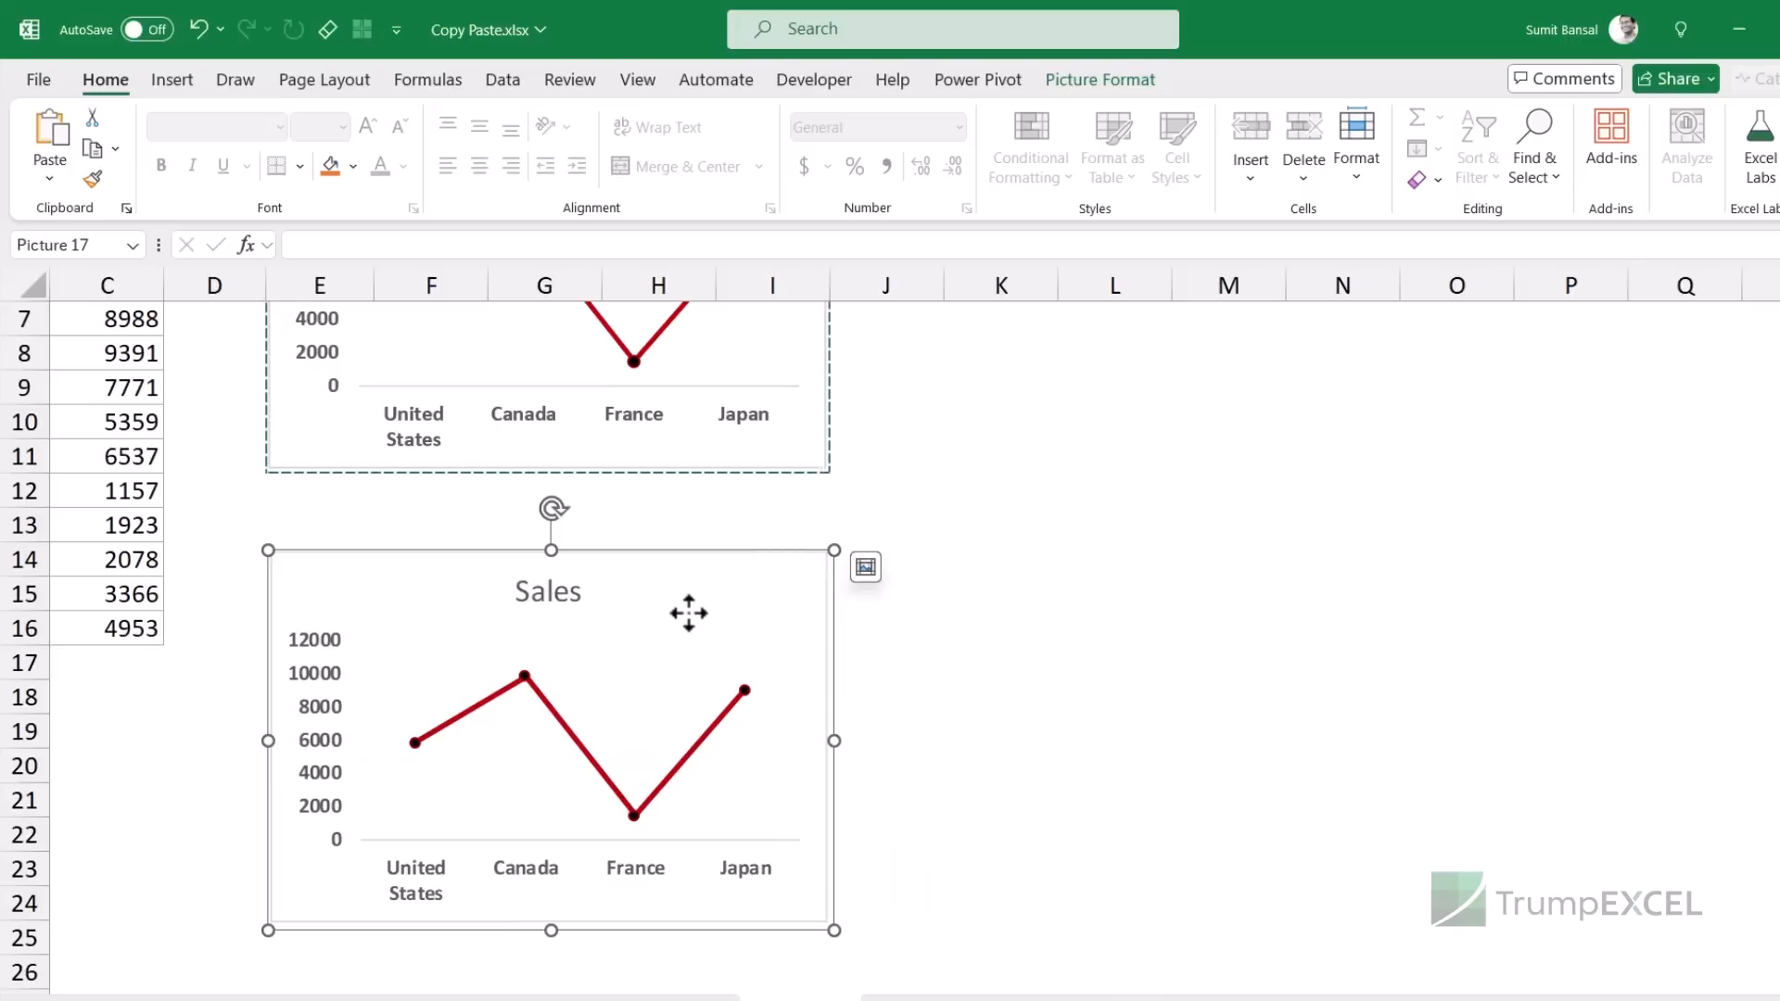
pyautogui.press('Delete')
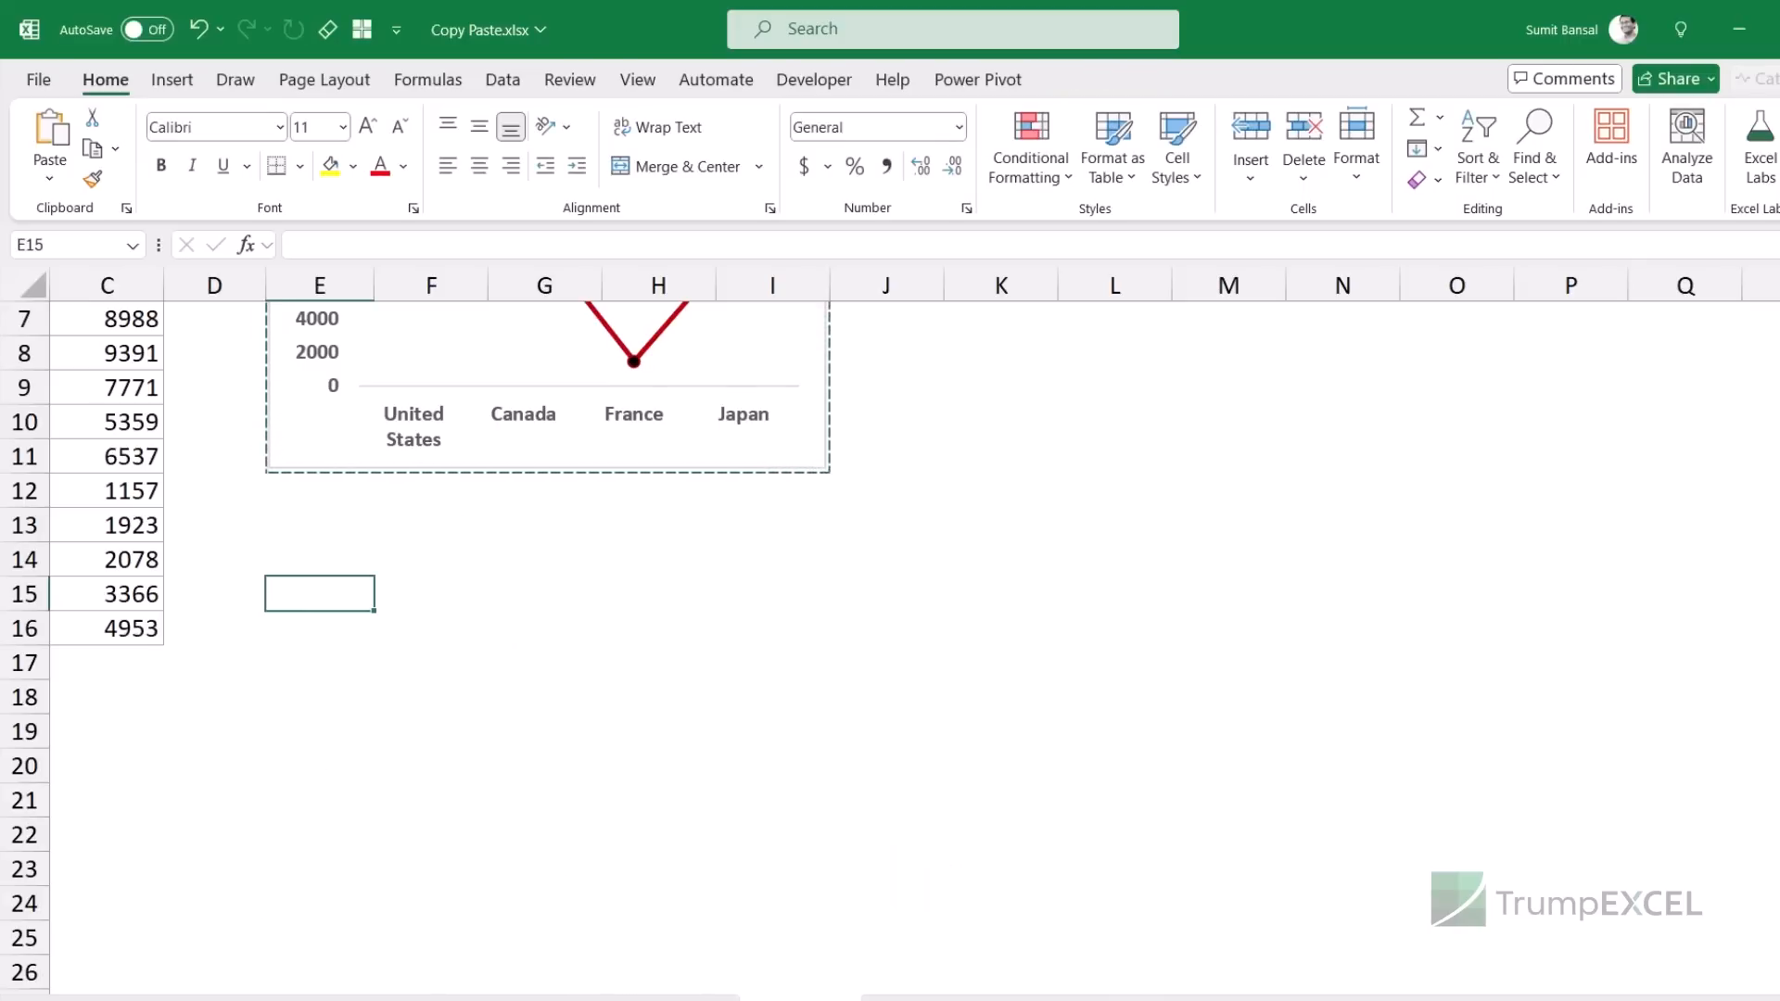
pyautogui.moveTo(1080, 1000); pyautogui.dragTo(1043, 1000)
pyautogui.scroll(2, 753, 781)
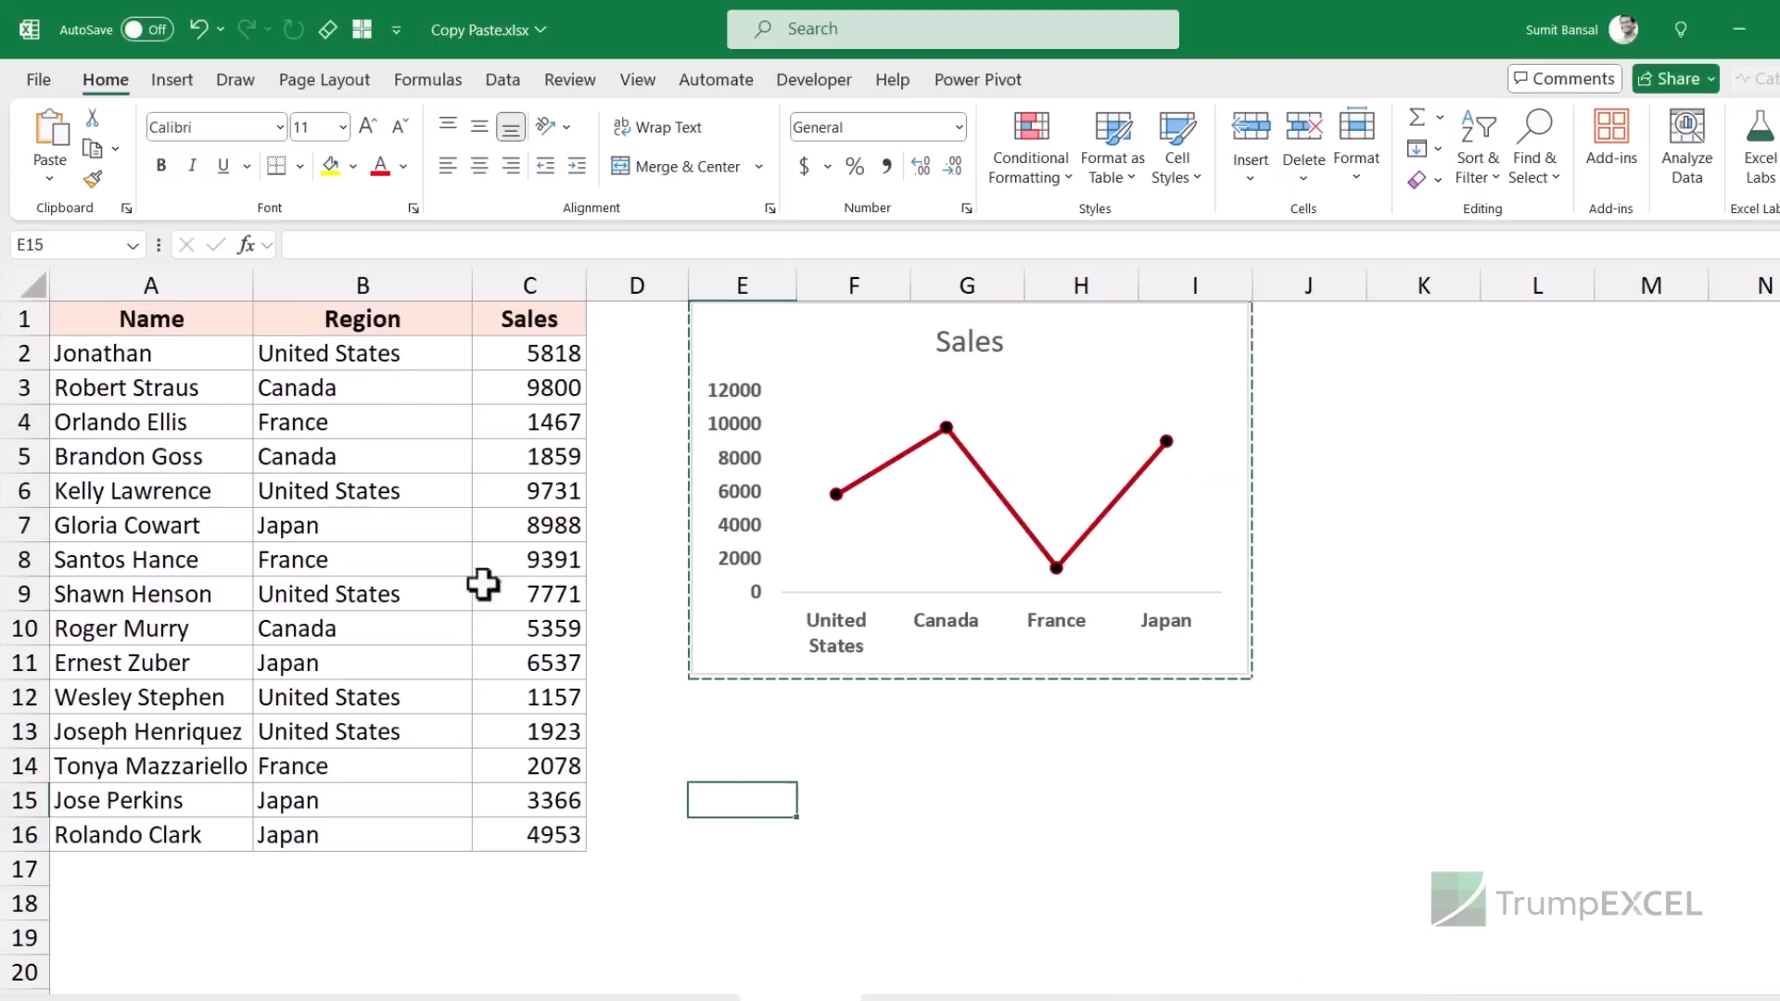
# - Copy A1:C16, paste it at A19 as a Linked Picture, and drag it under the chart
pyautogui.hotkey('ctrl', 'Home')
pyautogui.moveTo(431, 660); pyautogui.dragTo(580, 839)
pyautogui.hotkey('ctrl', 'c')
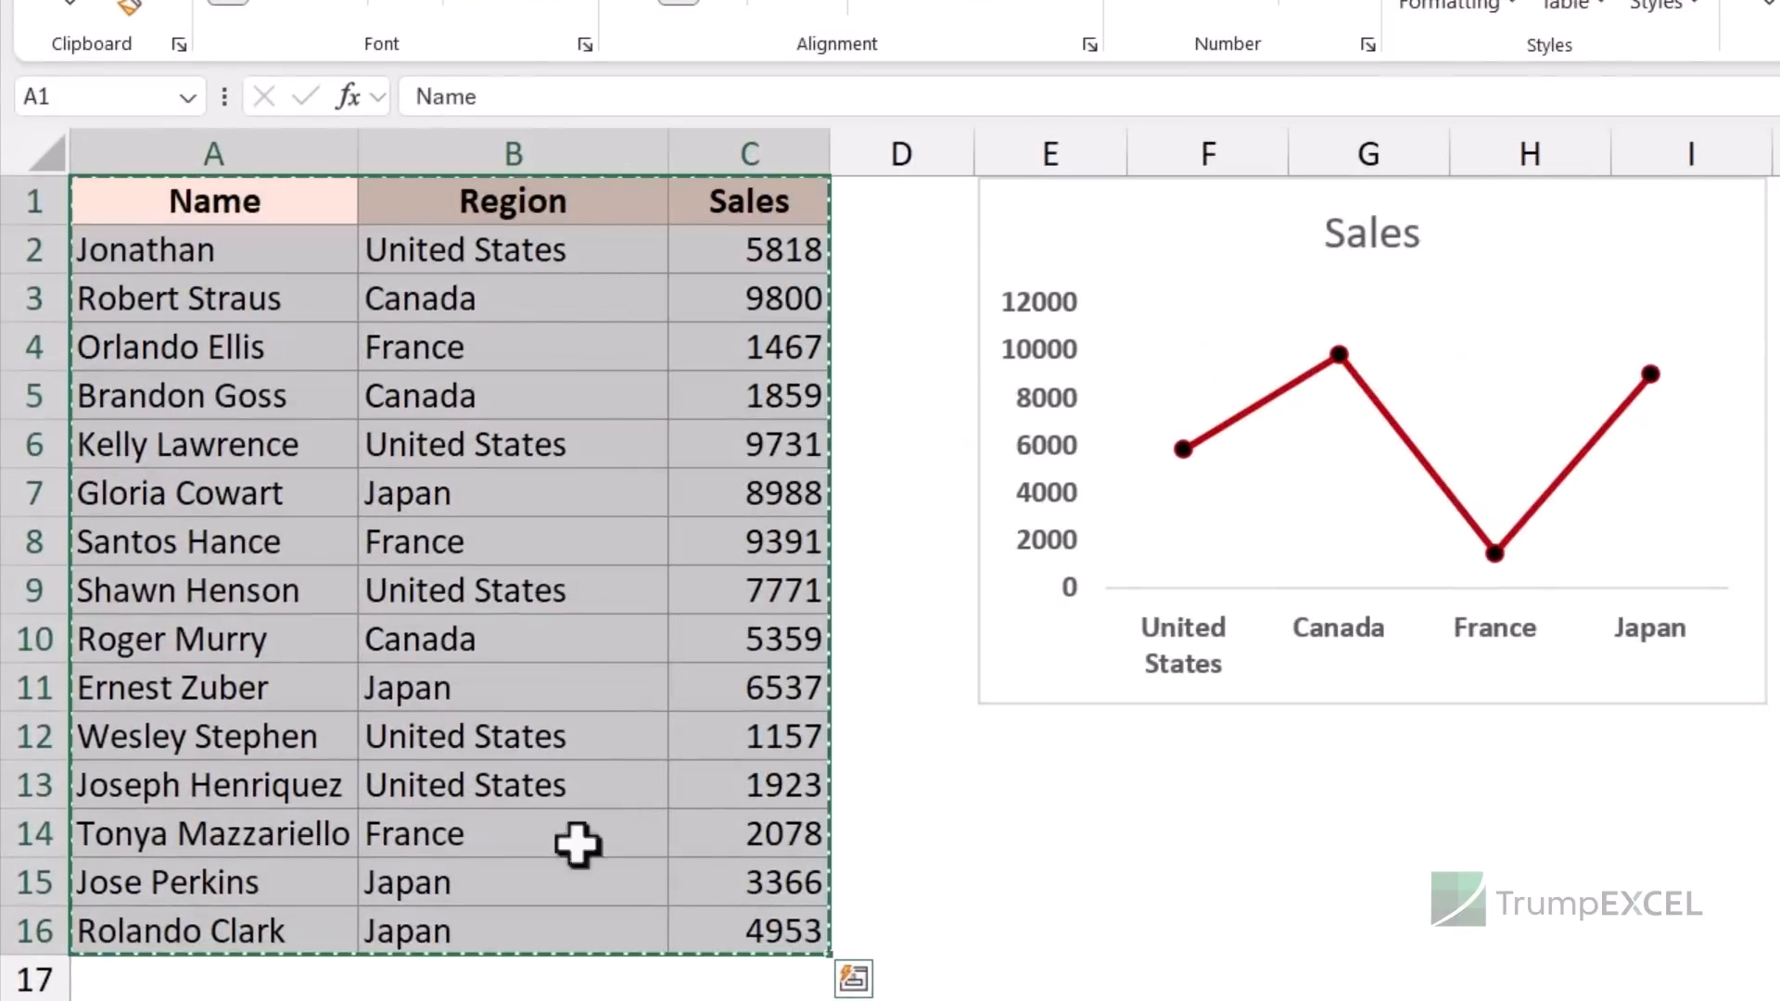
pyautogui.scroll(-3, 193, 645)
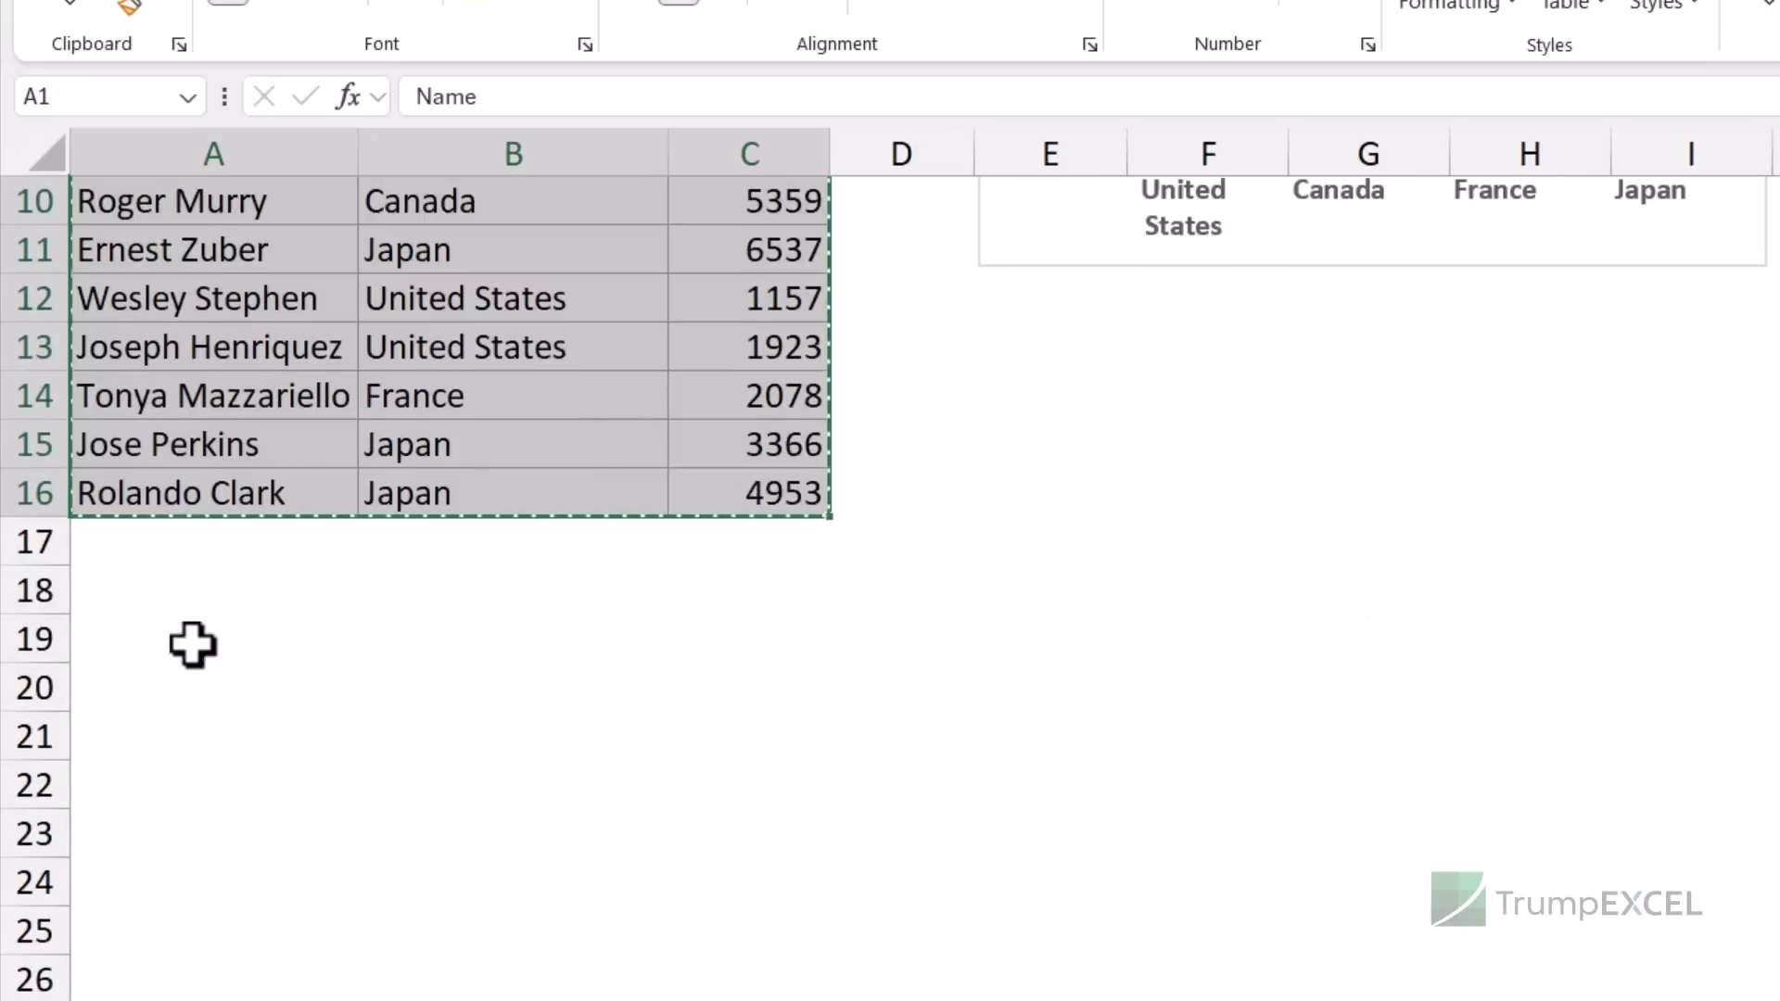
pyautogui.click(285, 647)
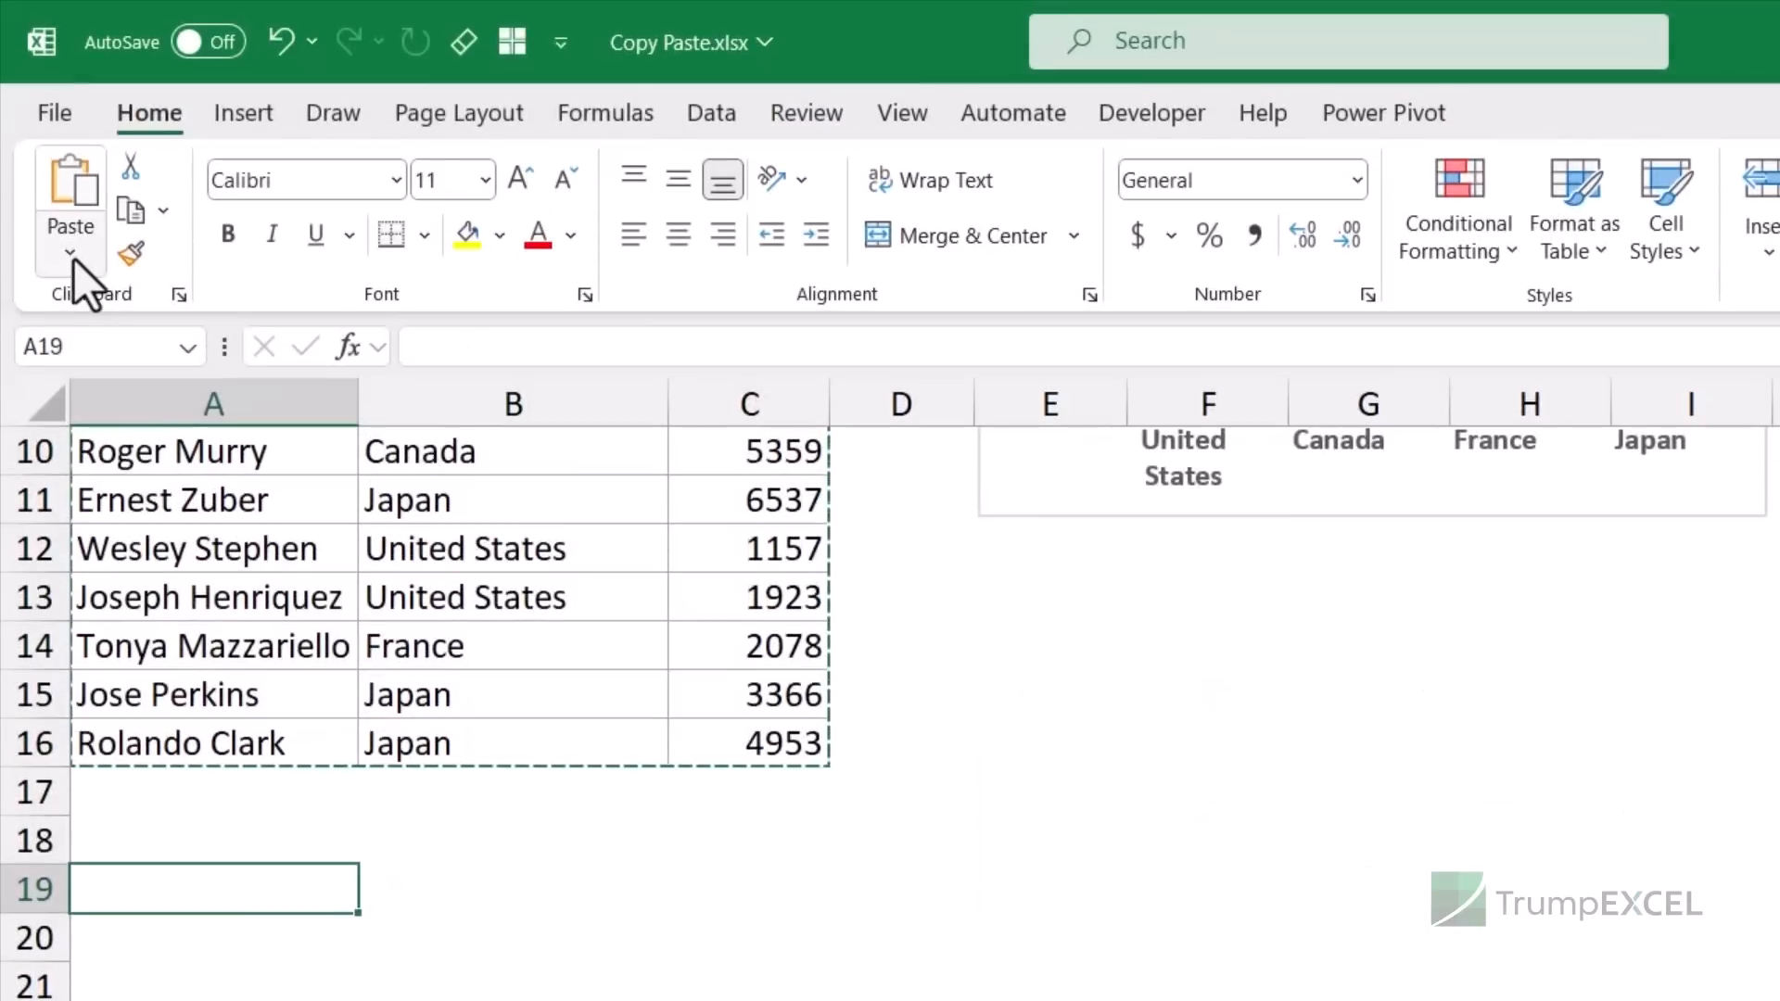
pyautogui.click(72, 252)
pyautogui.click(221, 632)
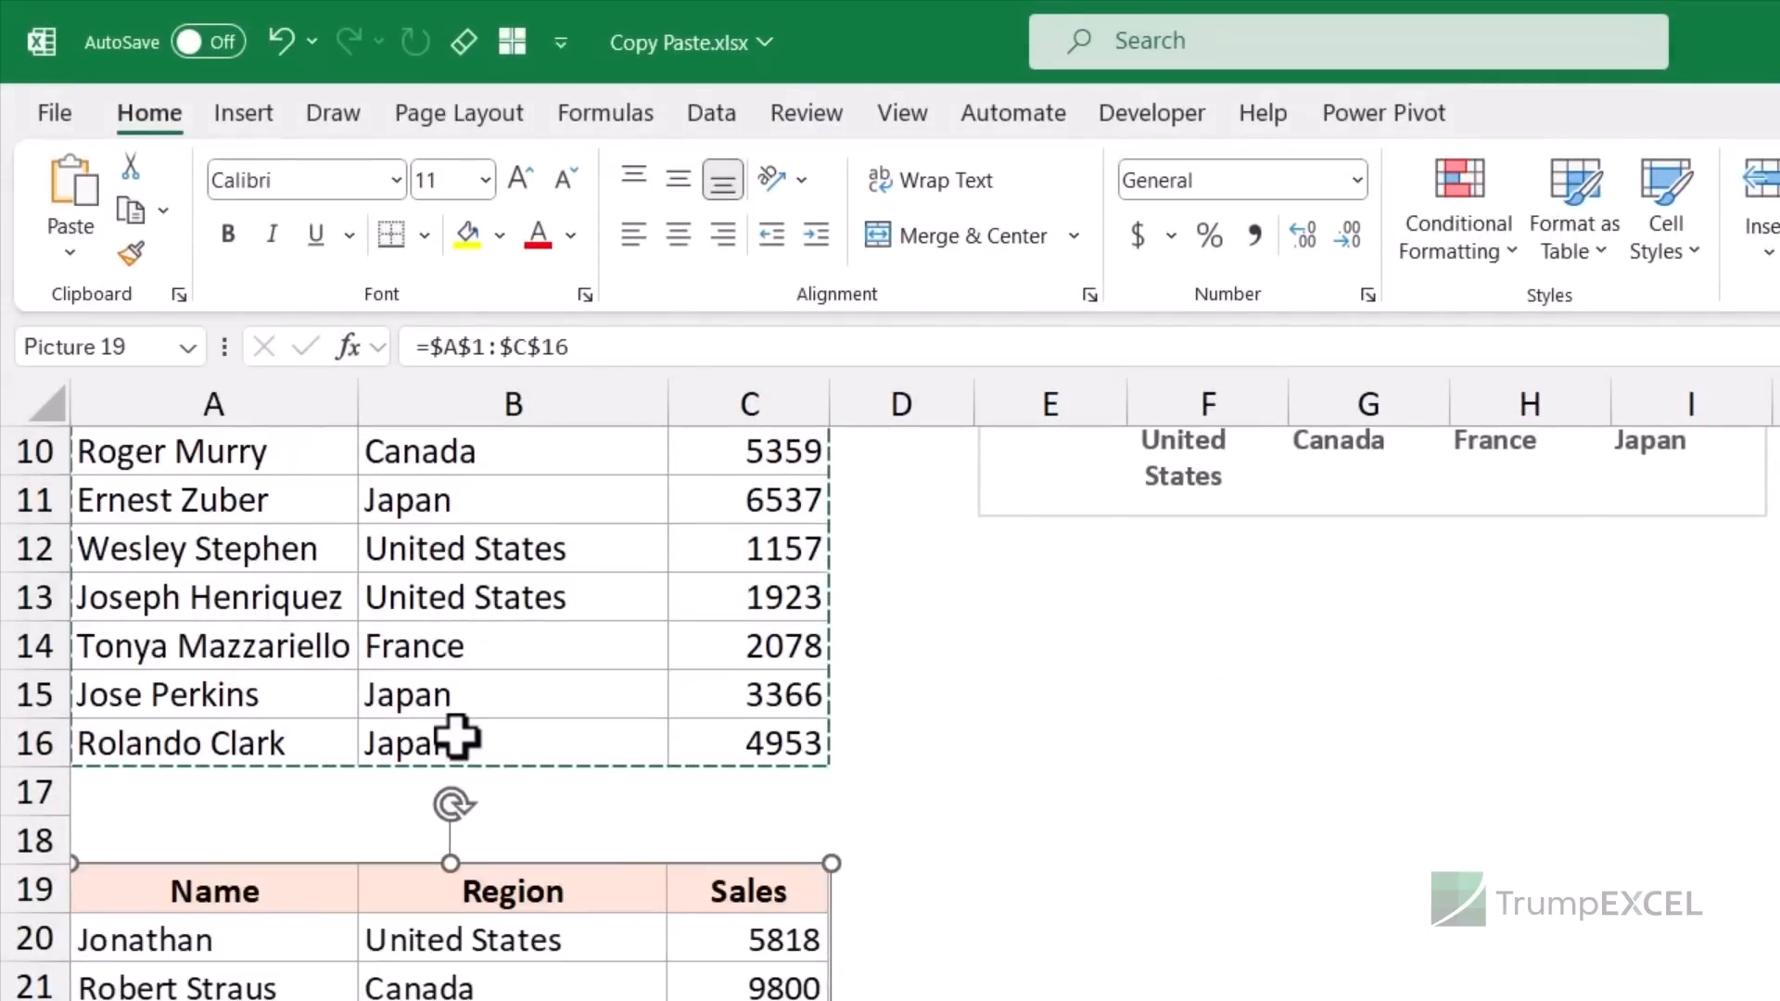
pyautogui.moveTo(445, 742); pyautogui.dragTo(1190, 518)
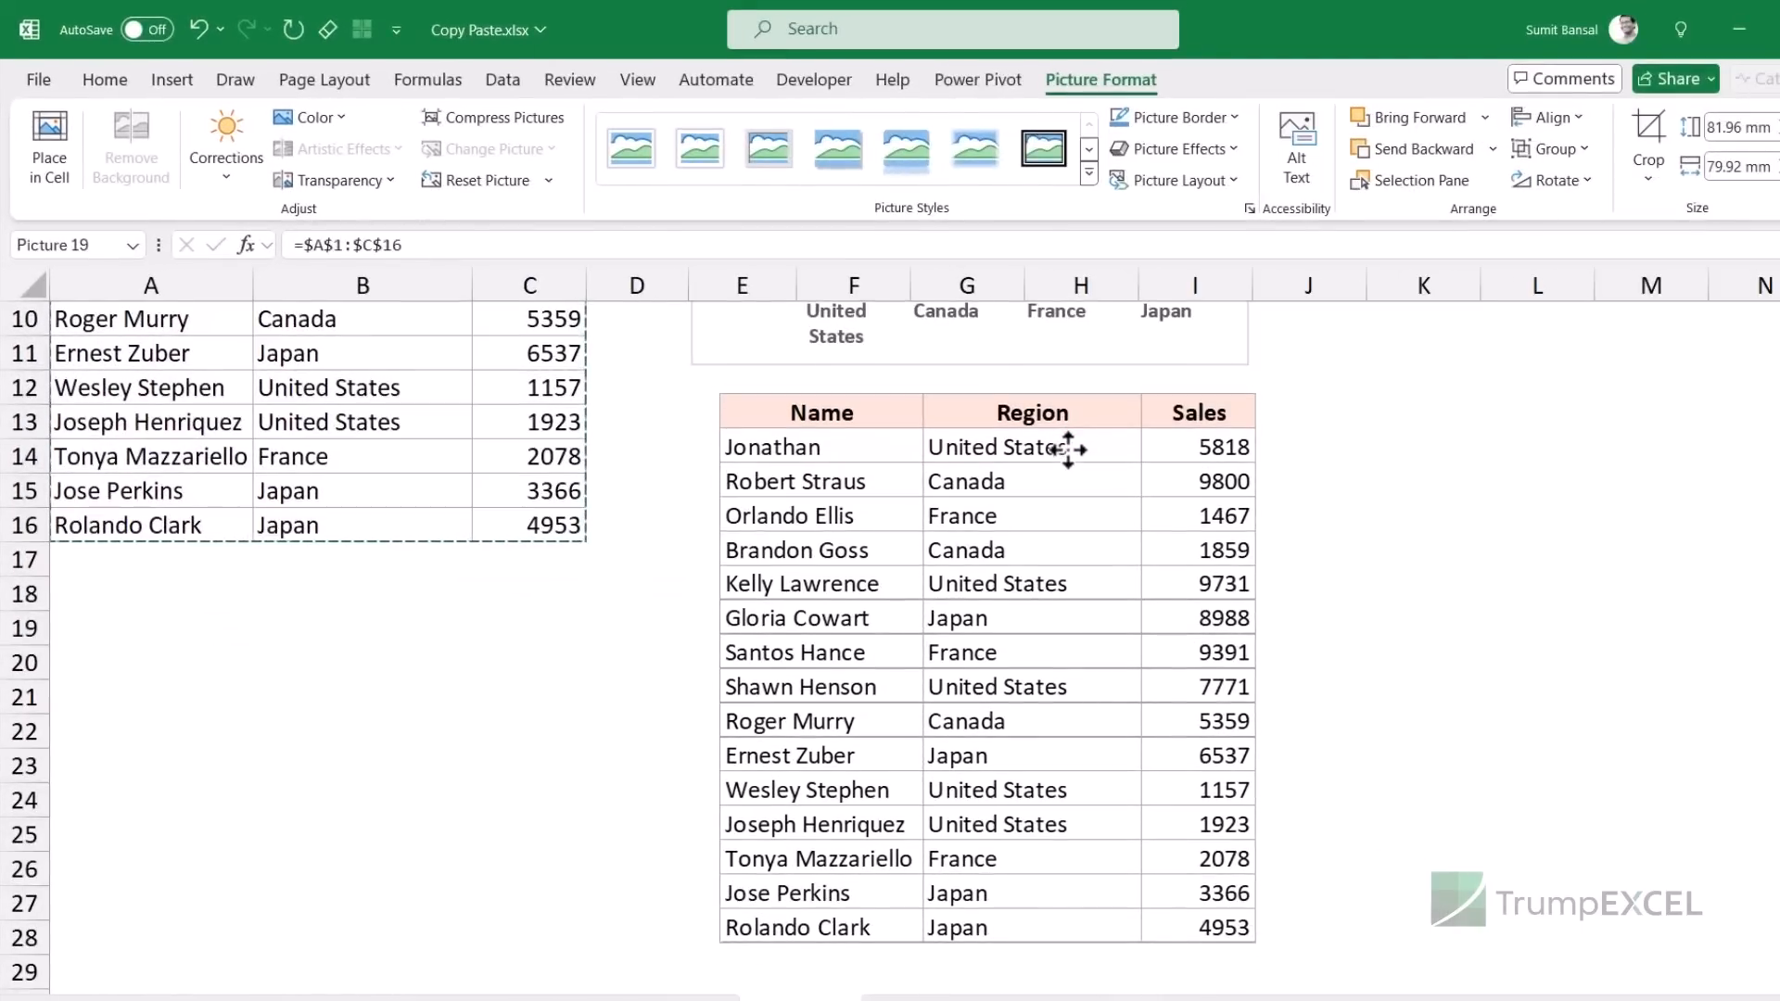
pyautogui.scroll(3, 1099, 502)
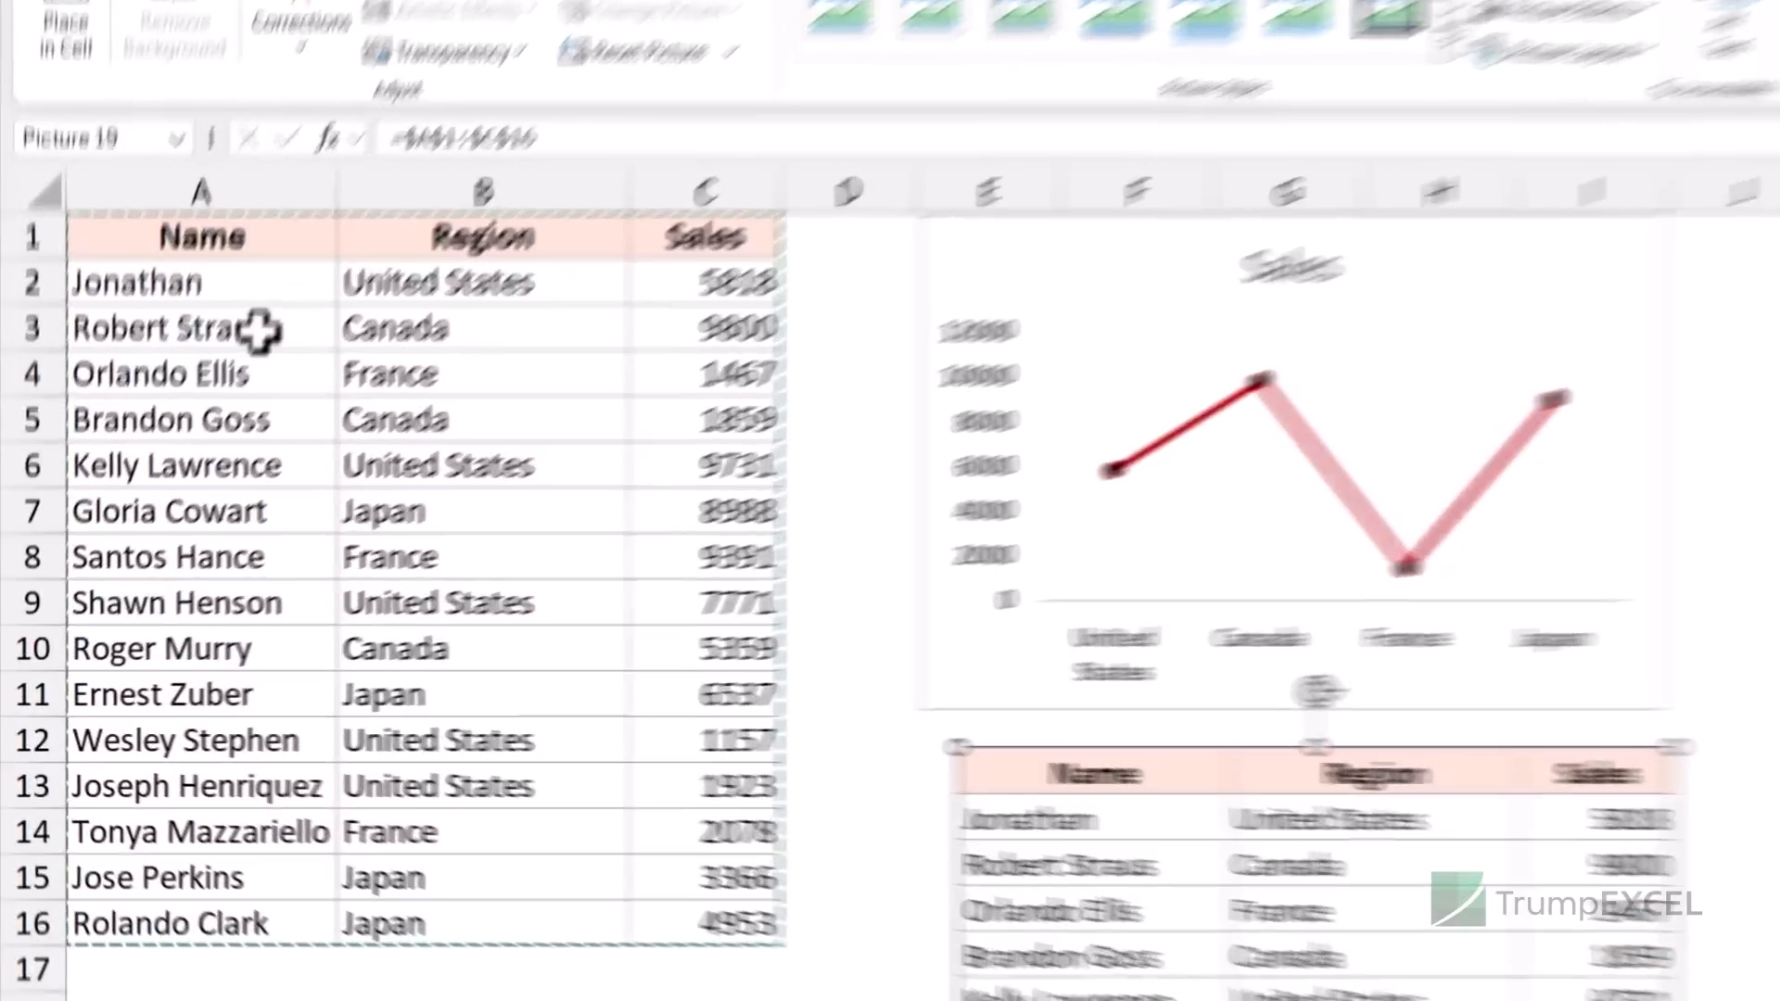
pyautogui.click(136, 389)
# - Remove the surname from the name in A3 and nudge the linked table picture
pyautogui.moveTo(190, 299); pyautogui.dragTo(370, 298)
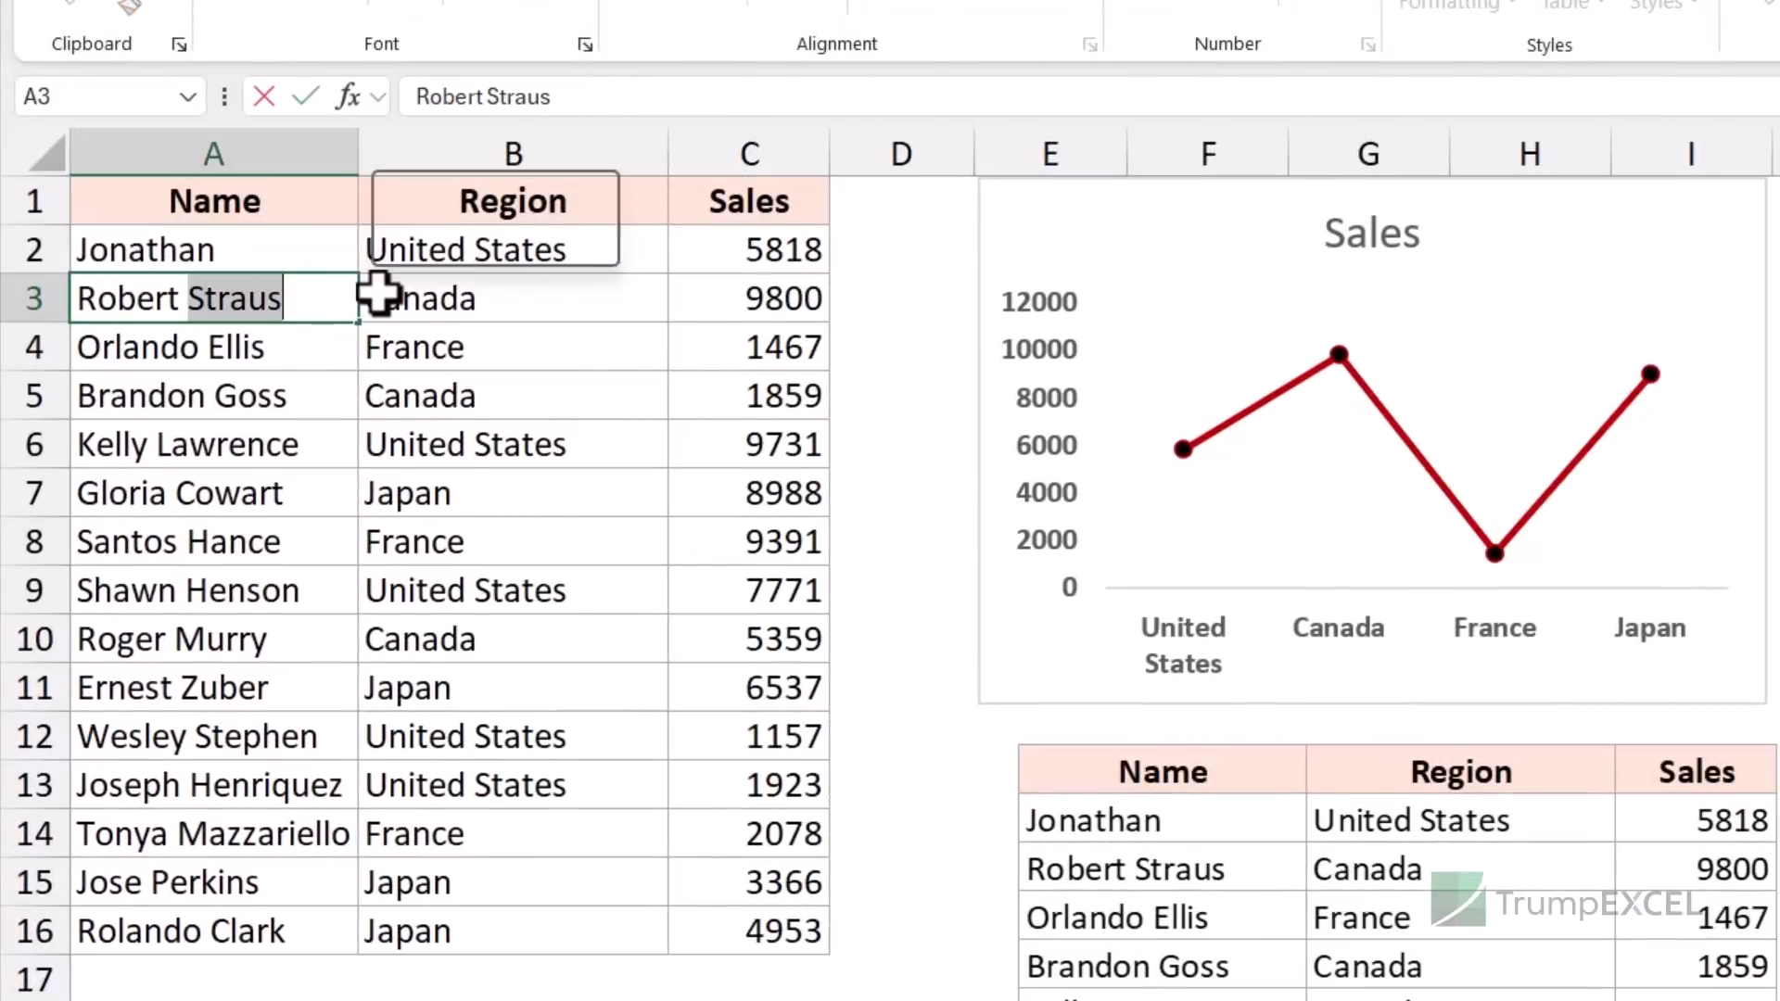
pyautogui.press('BackSpace')
pyautogui.press('Return')
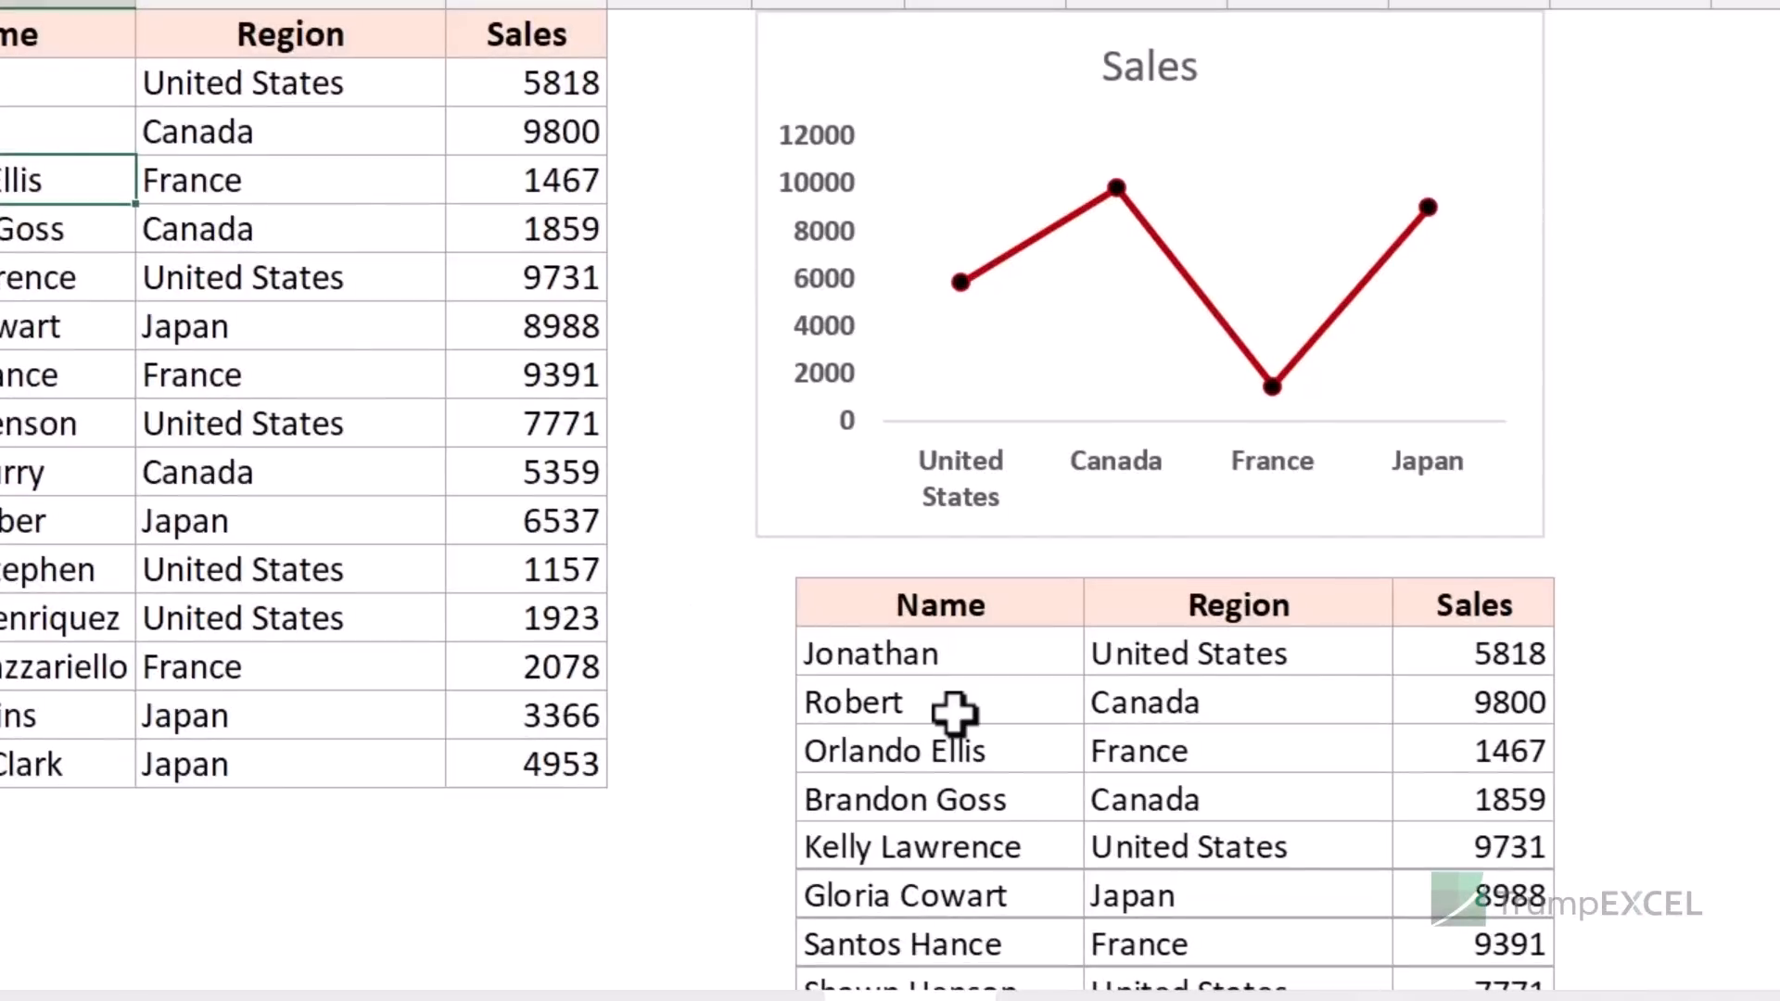
pyautogui.moveTo(955, 712); pyautogui.dragTo(918, 719)
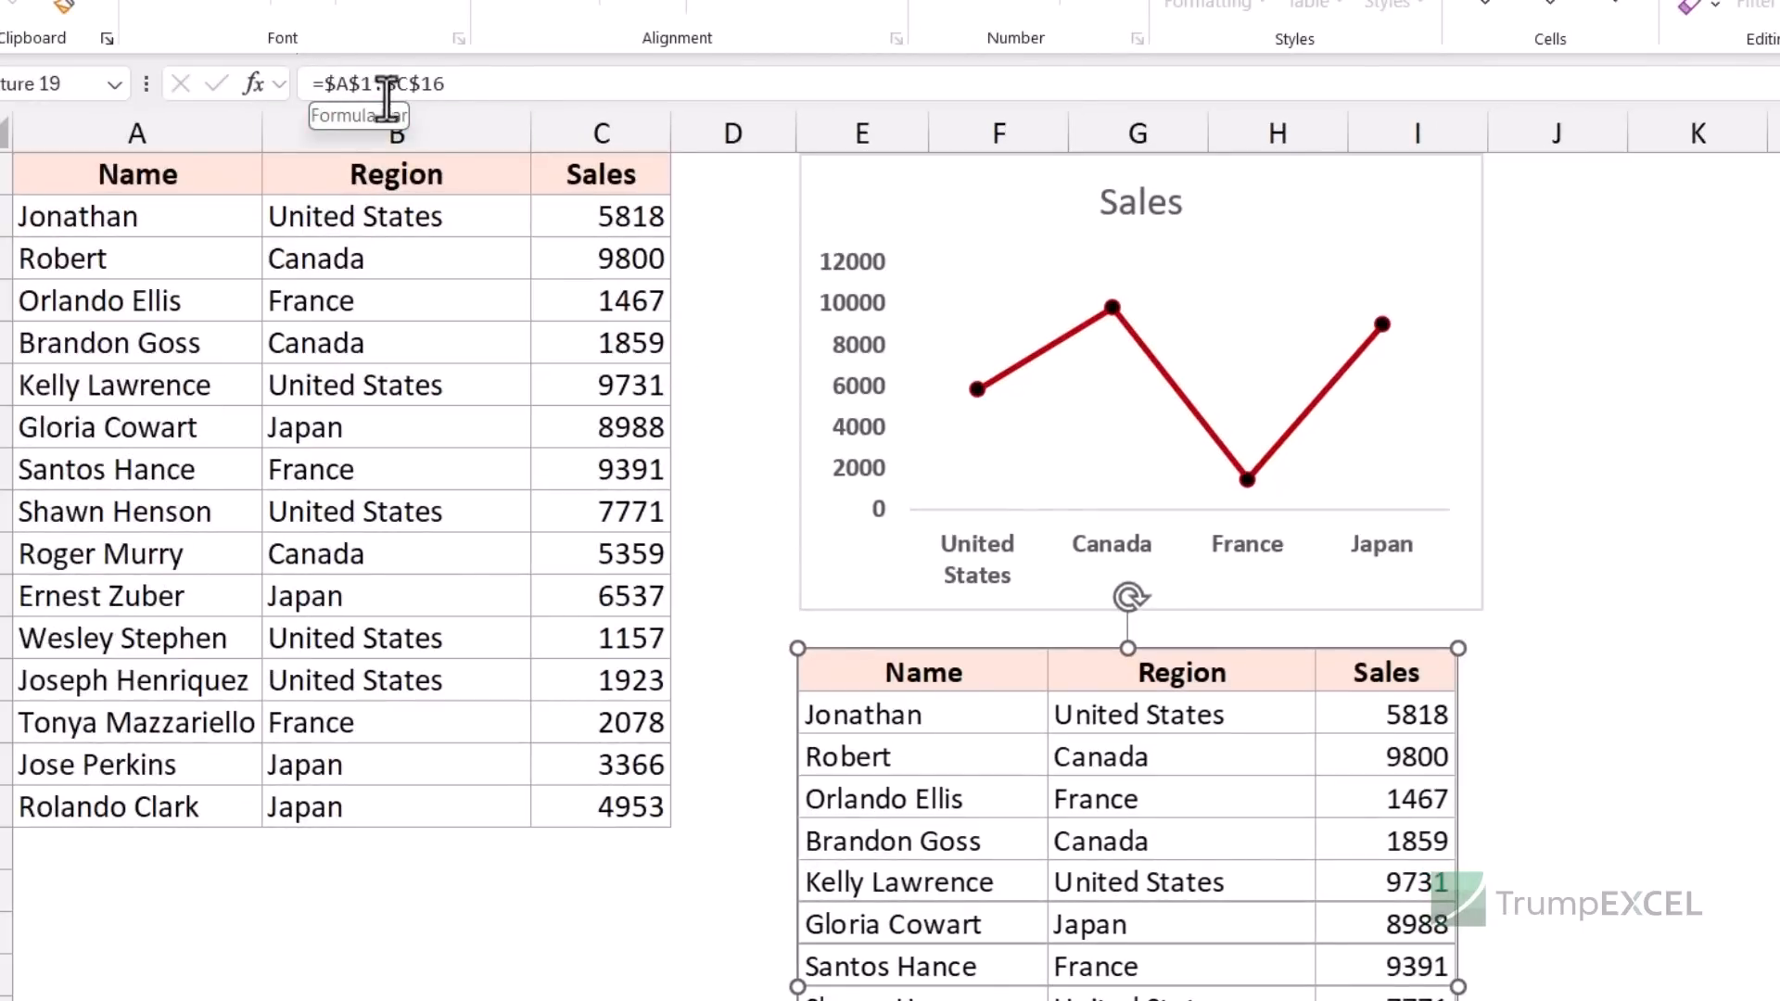
# - Change the sales value in C5 to 2000
pyautogui.moveTo(182, 186); pyautogui.dragTo(551, 805)
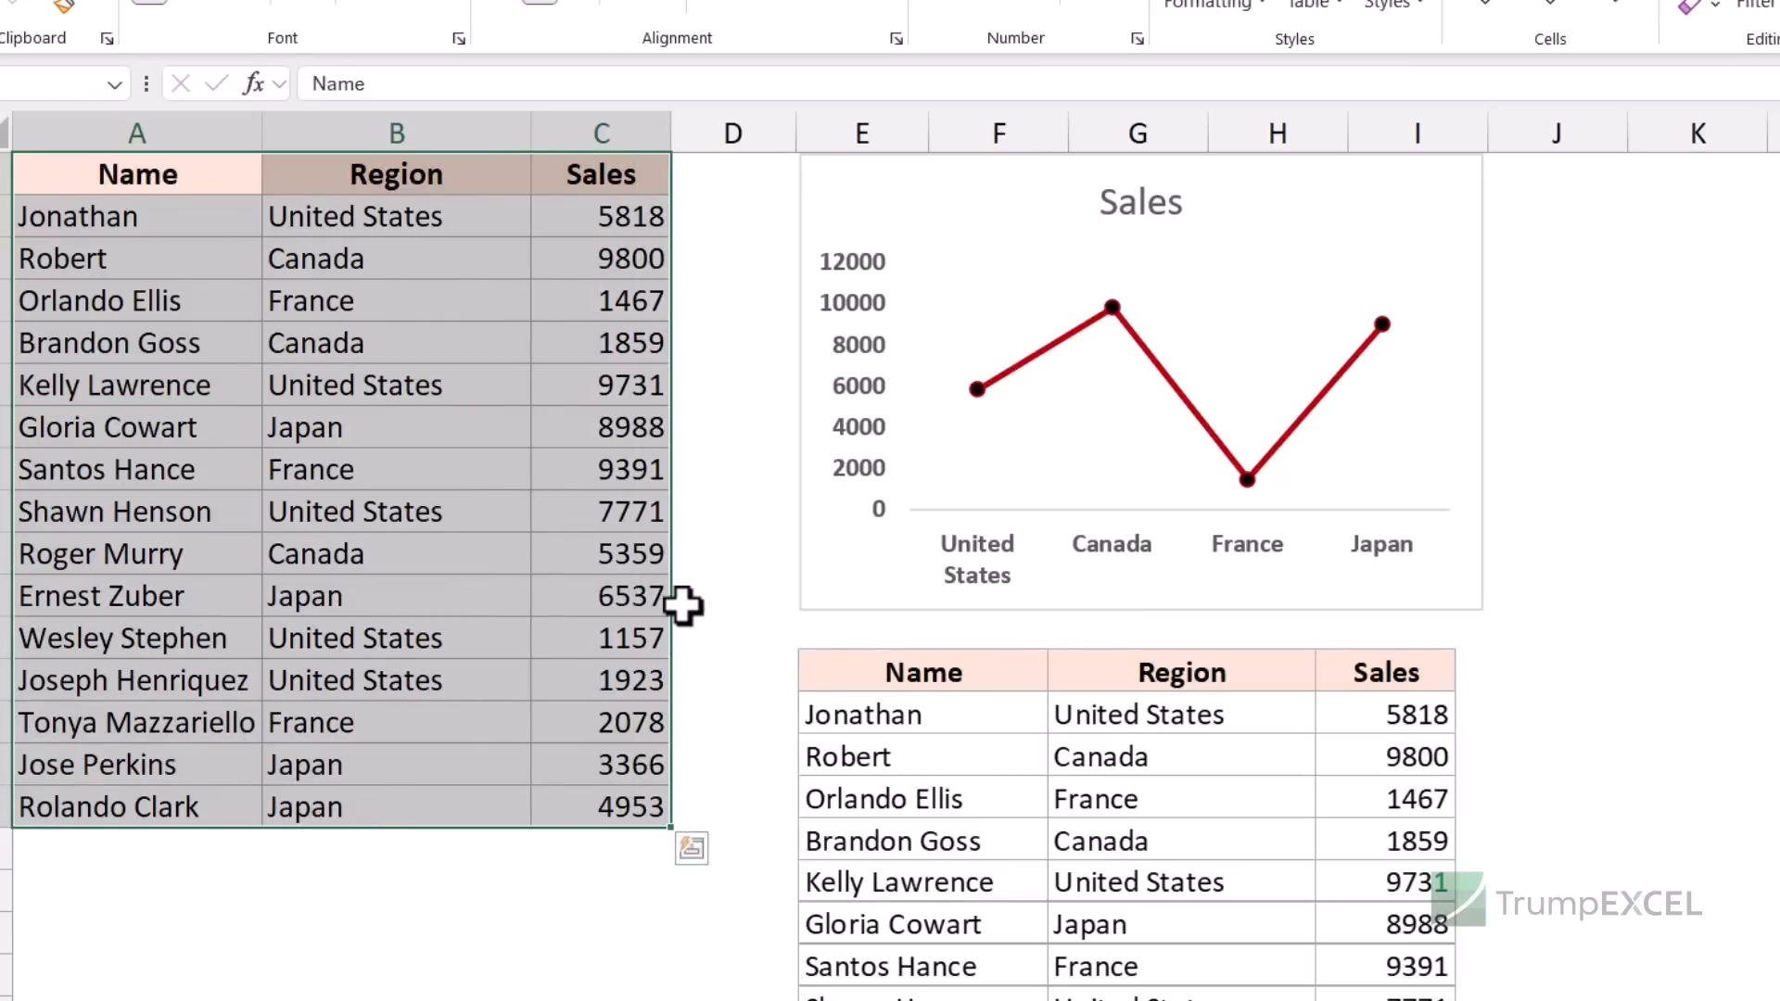
pyautogui.click(624, 346)
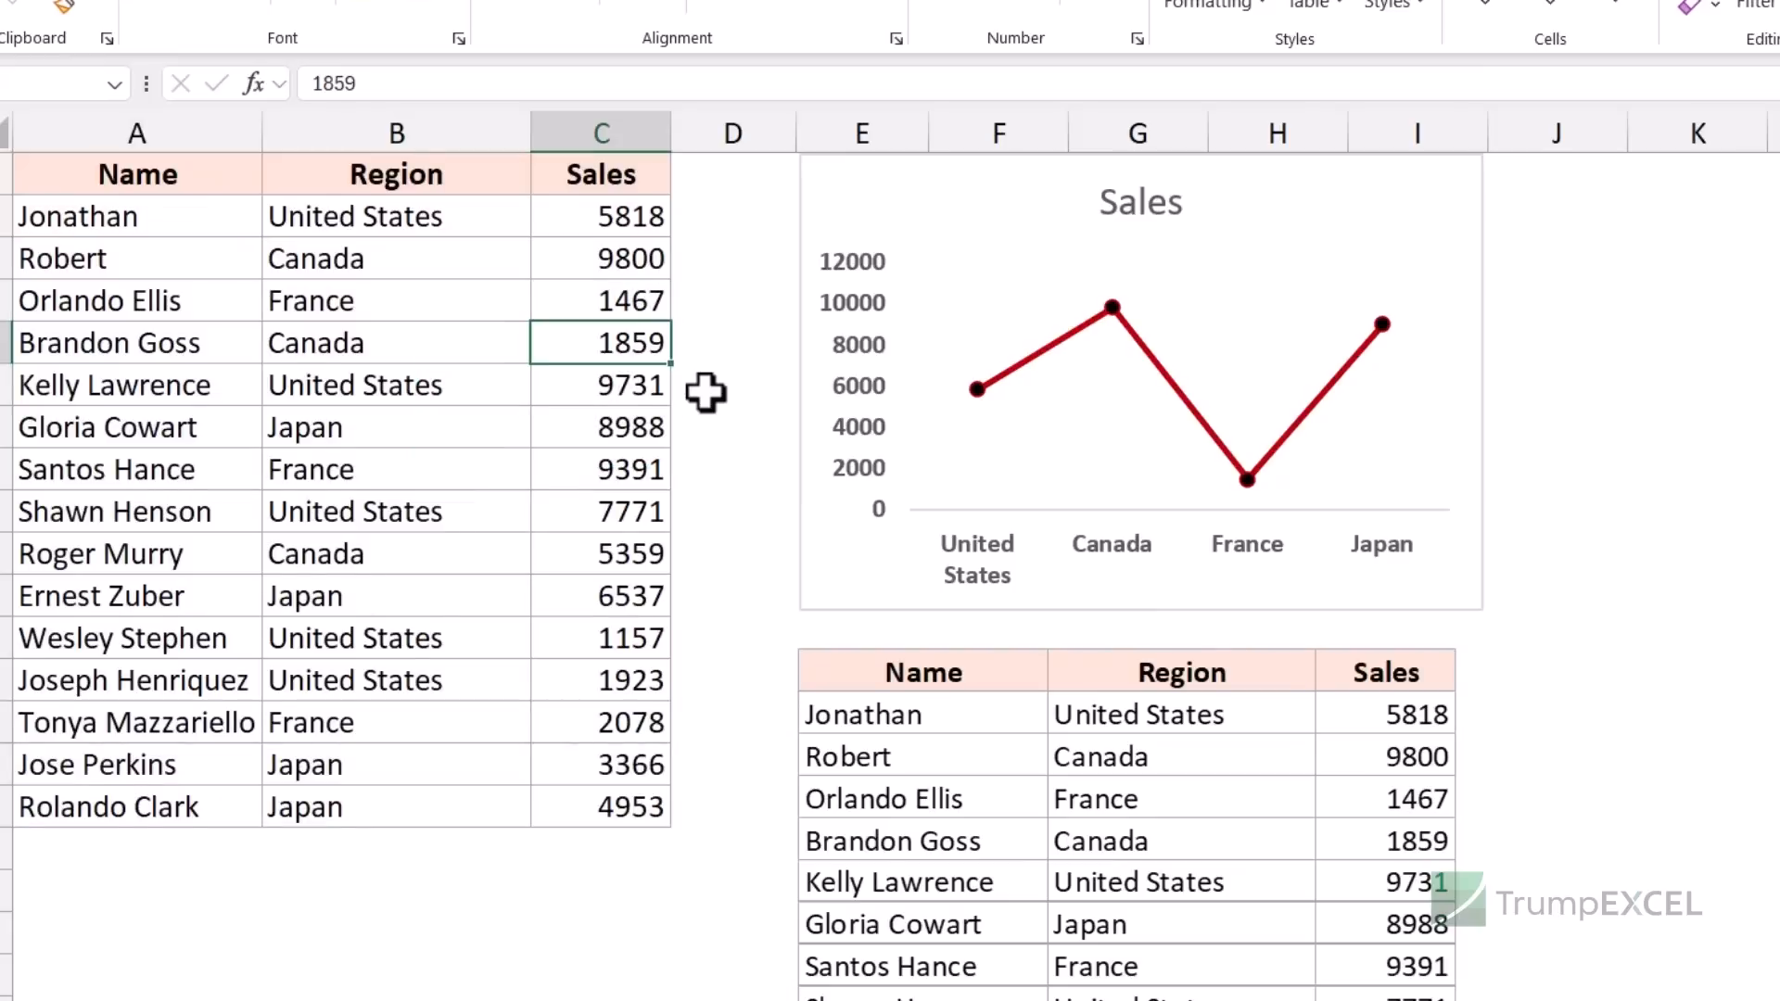
pyautogui.write('2000')
pyautogui.press('Return')
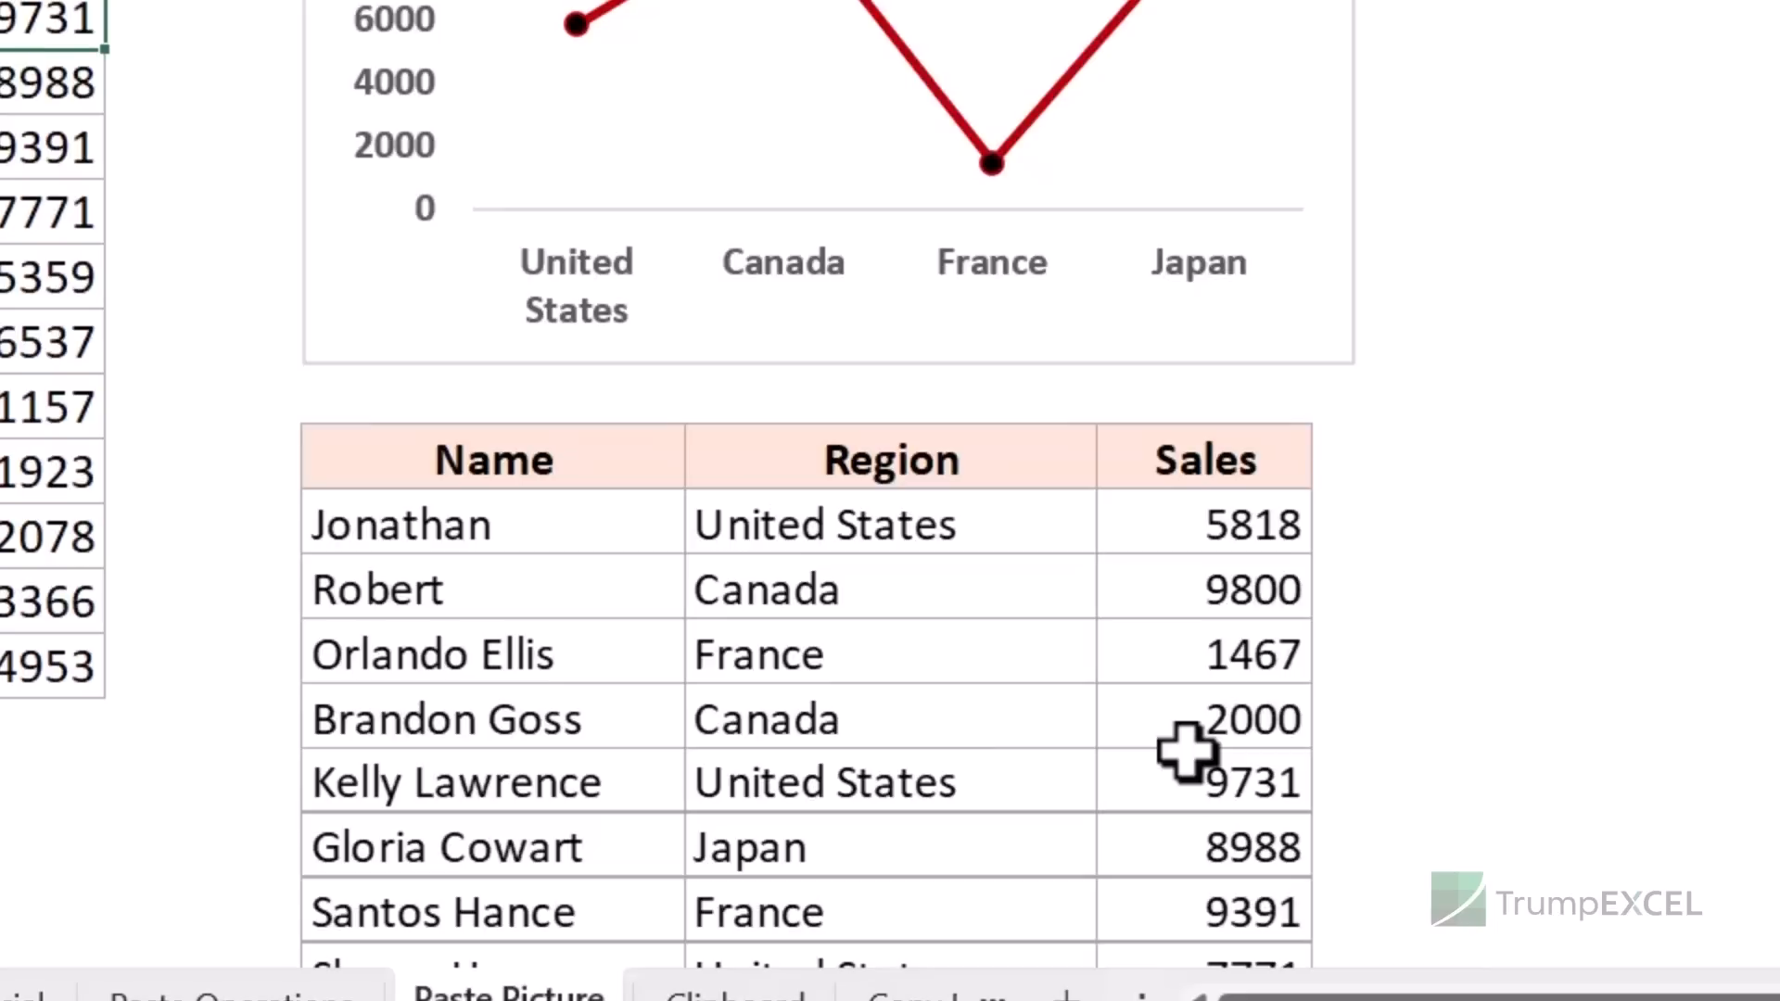
# - Delete the linked table picture below the Sales chart
pyautogui.click(1187, 751)
pyautogui.press('Delete')
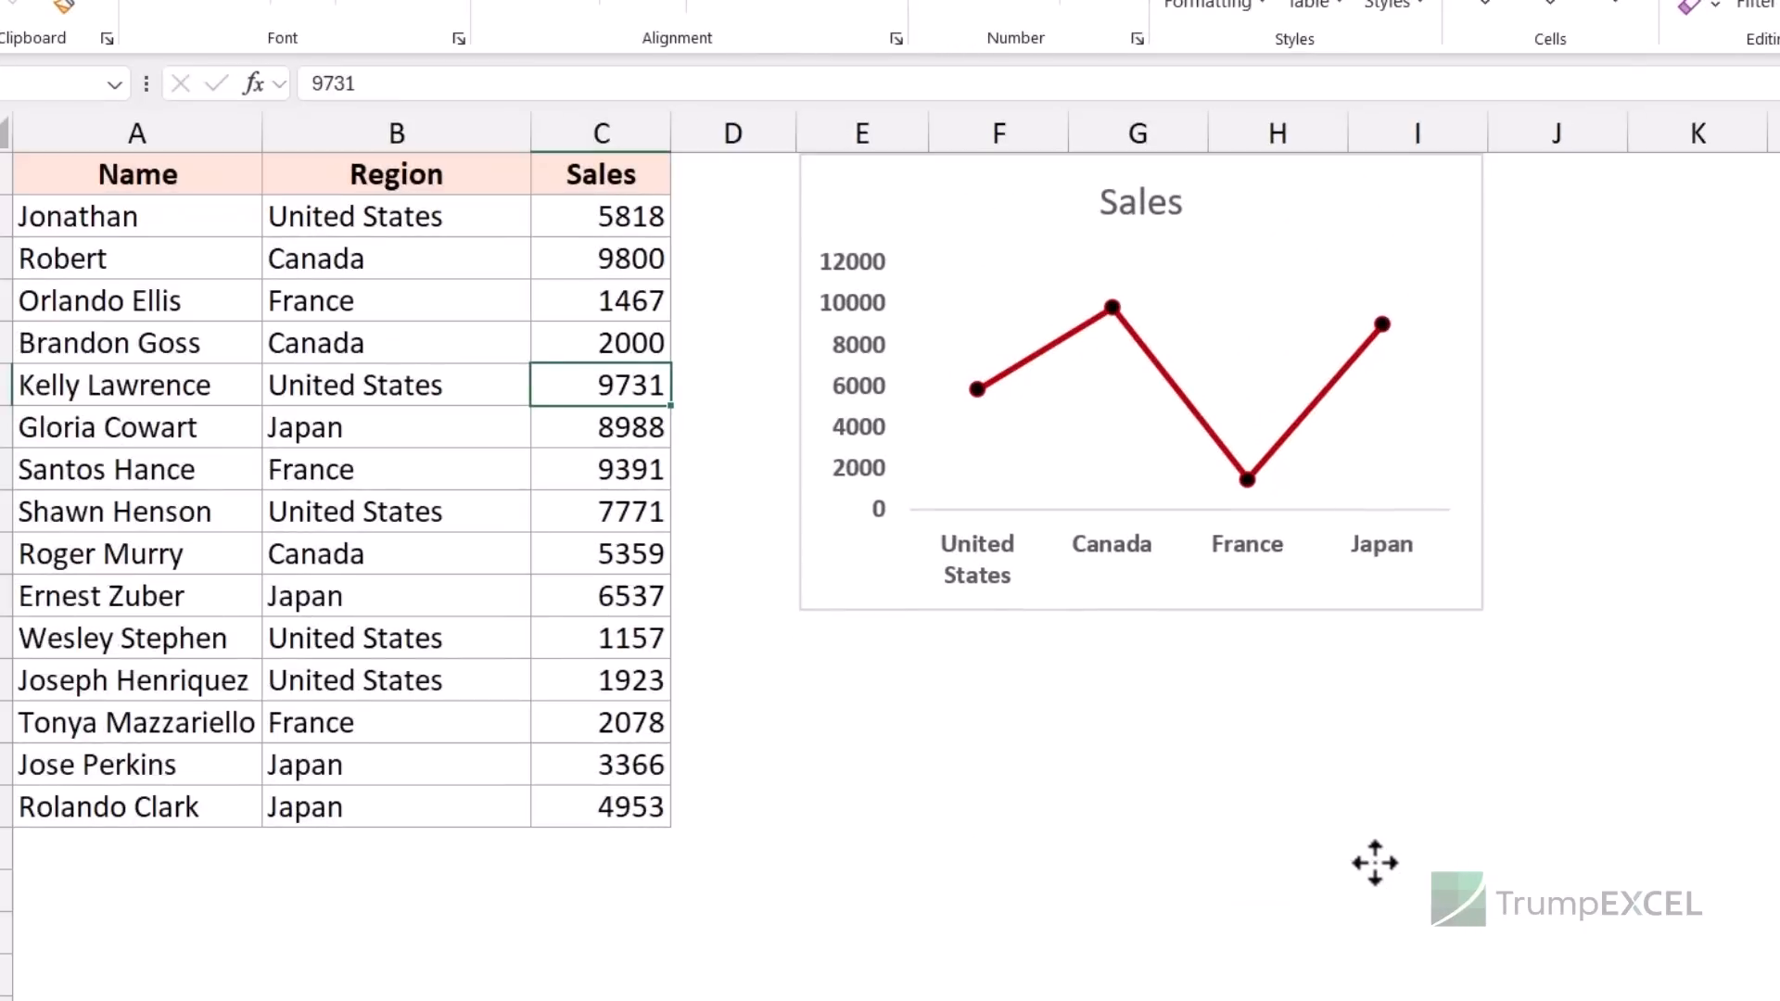
pyautogui.press('Up')
pyautogui.press('Up')
pyautogui.press('Up')
pyautogui.press('Up')
pyautogui.press('Up')
pyautogui.press('Right')
pyautogui.press('Right')
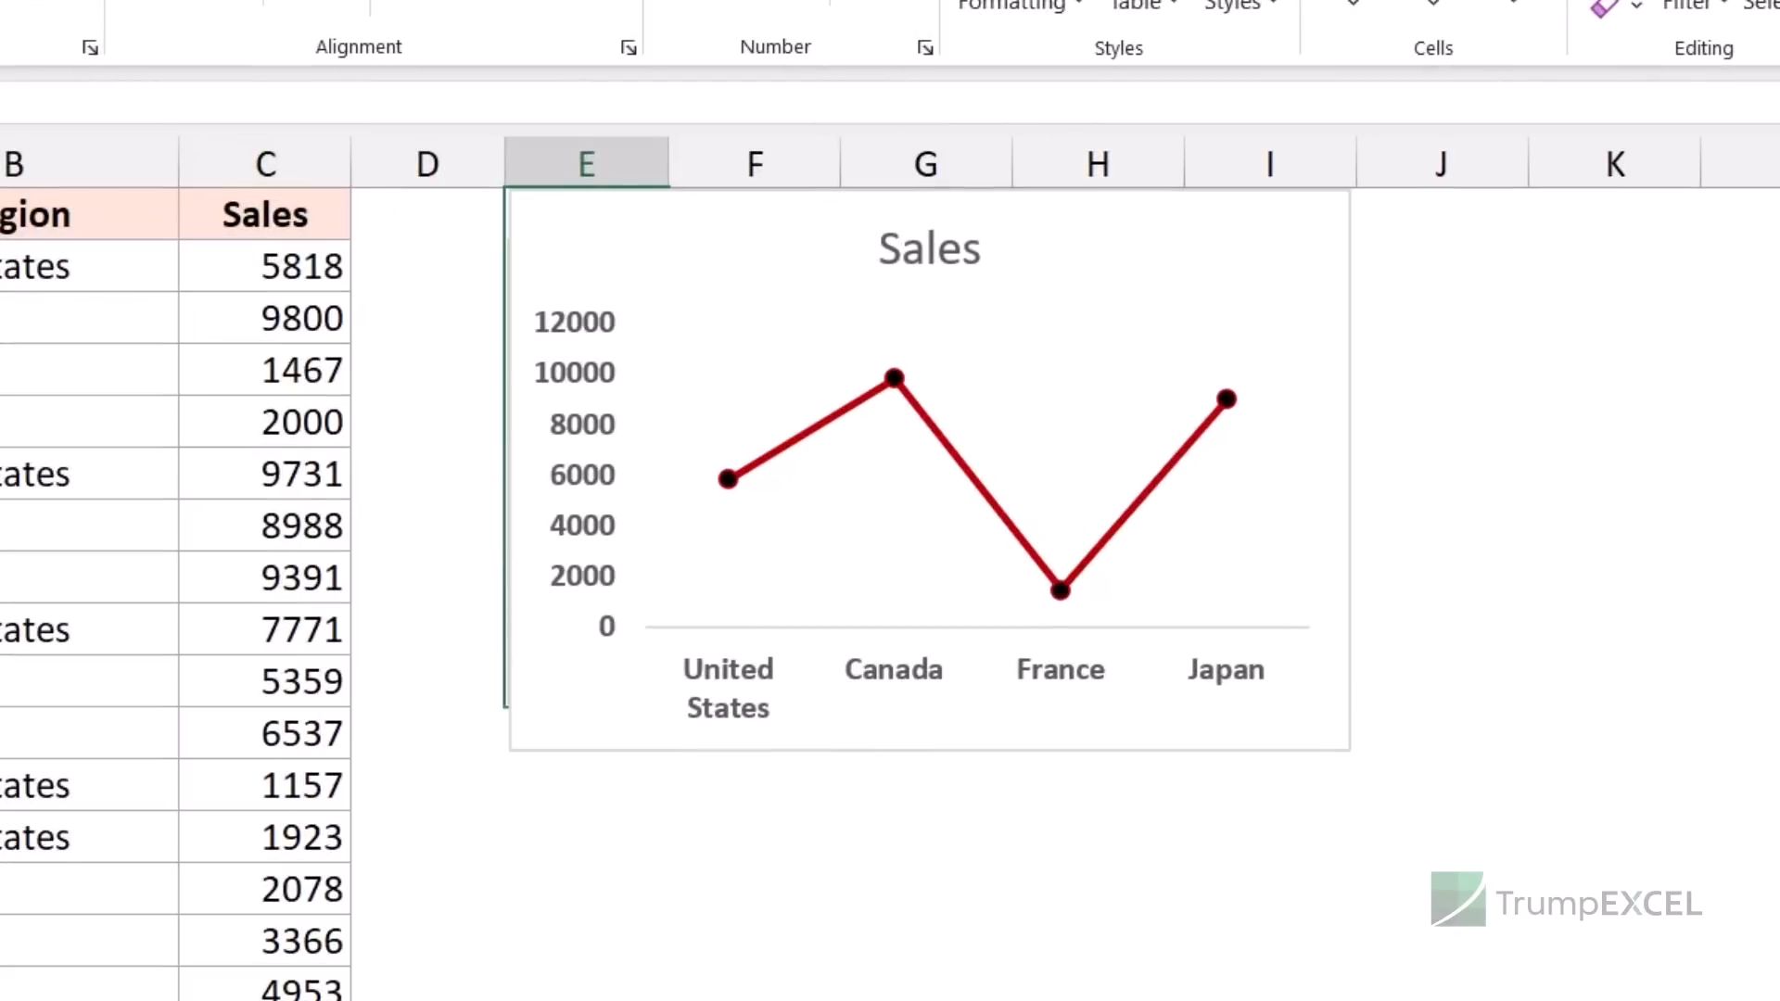
# - Select and copy the chart's cell range E1:I11
pyautogui.hotkey('shift', 'Down')
pyautogui.hotkey('shift', 'Right')
pyautogui.hotkey('shift', 'Right')
pyautogui.hotkey('shift', 'Right')
pyautogui.hotkey('shift', 'Right')
pyautogui.hotkey('shift', 'Right')
pyautogui.hotkey('shift', 'Left')
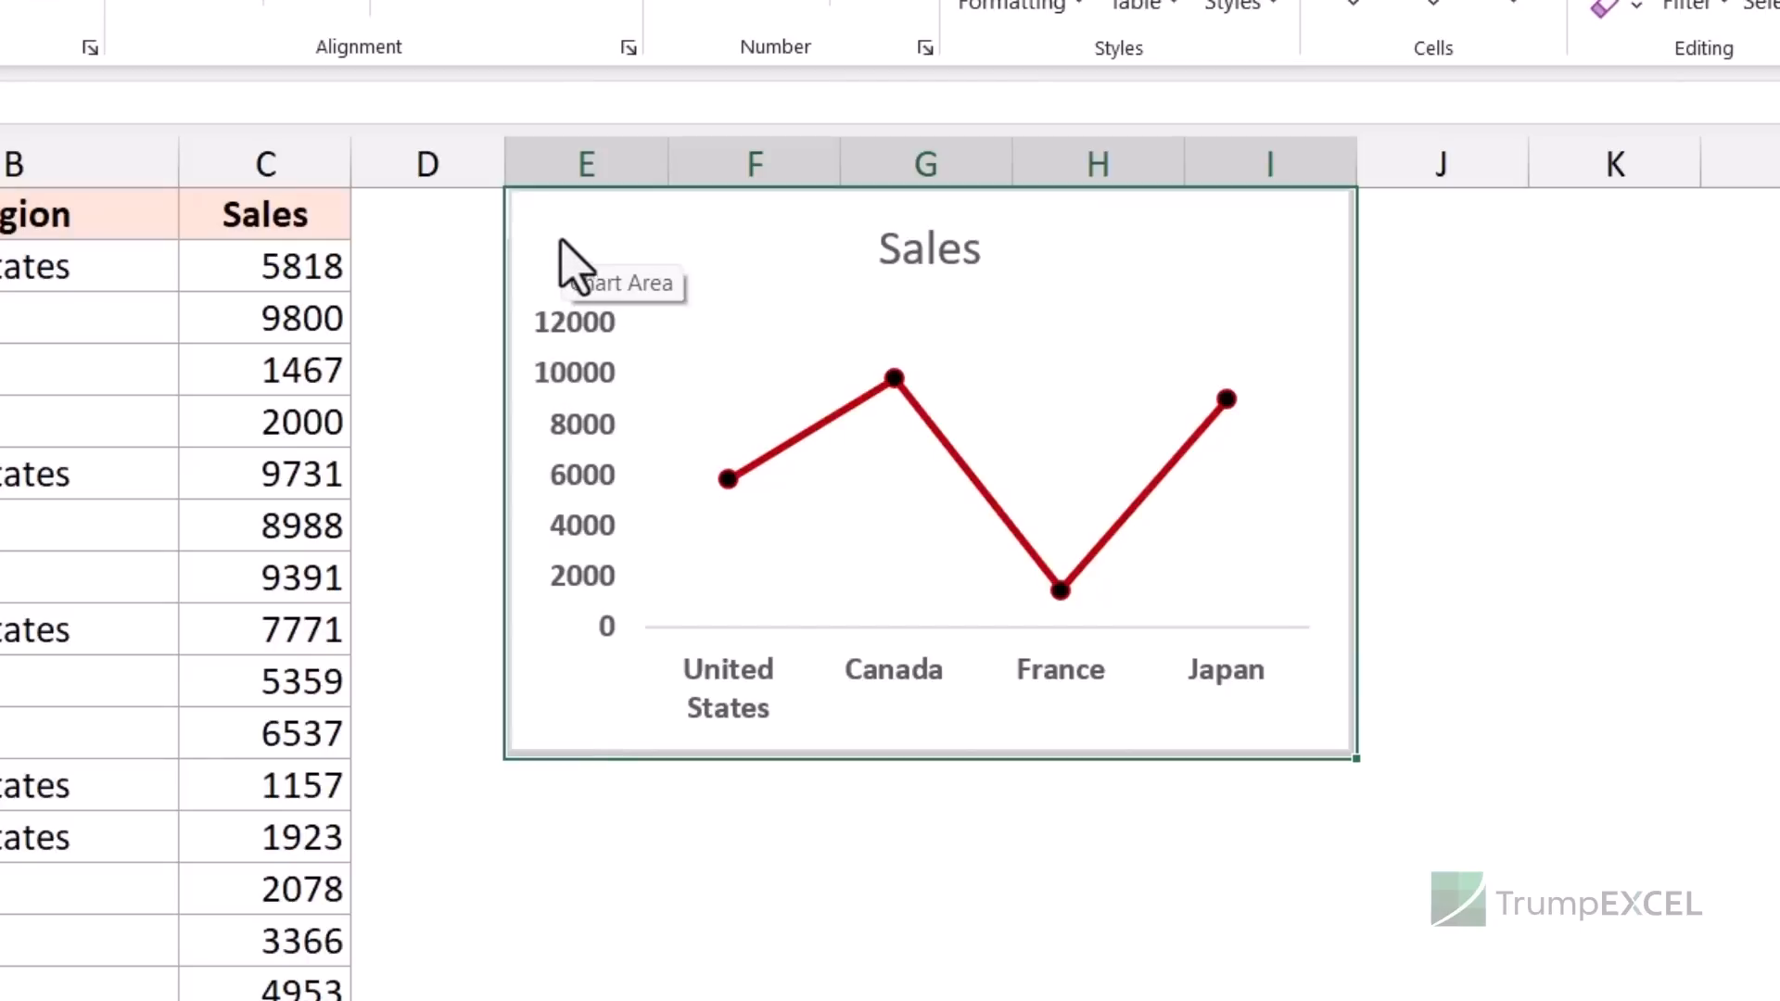
pyautogui.hotkey('ctrl', 'c')
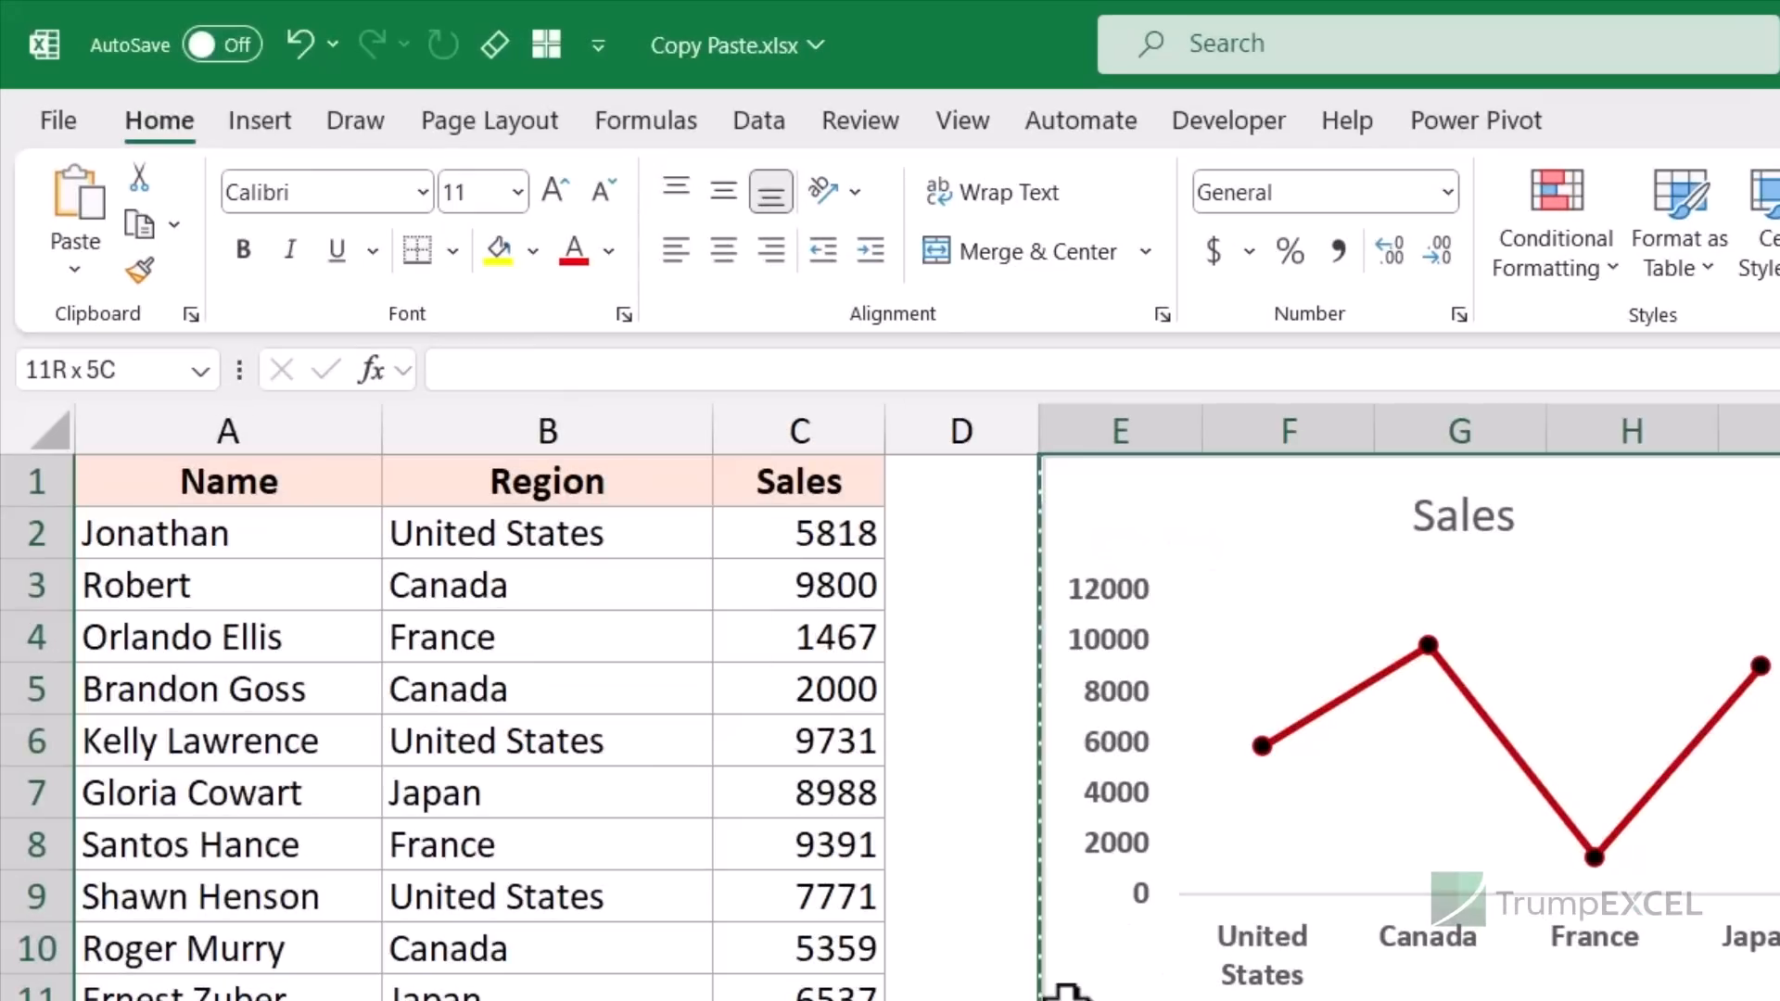
# - Paste the range at E13 as a Linked Picture and move it beside the original chart
pyautogui.click(574, 836)
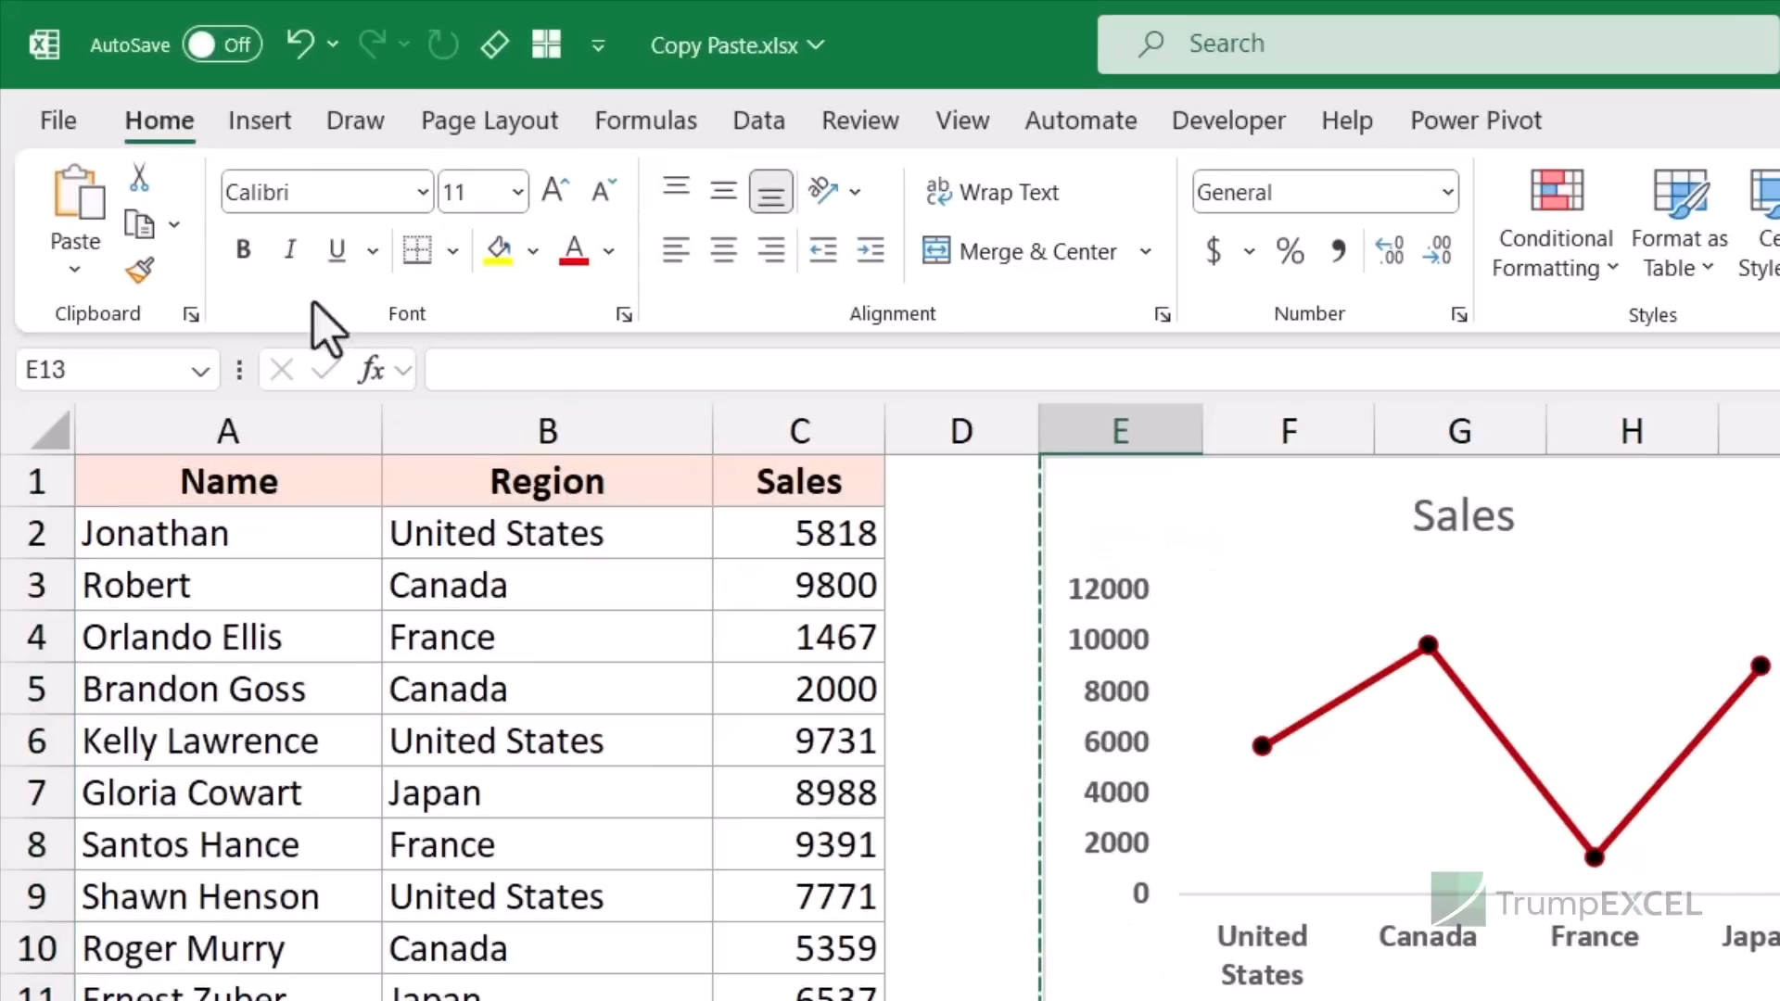
pyautogui.click(74, 269)
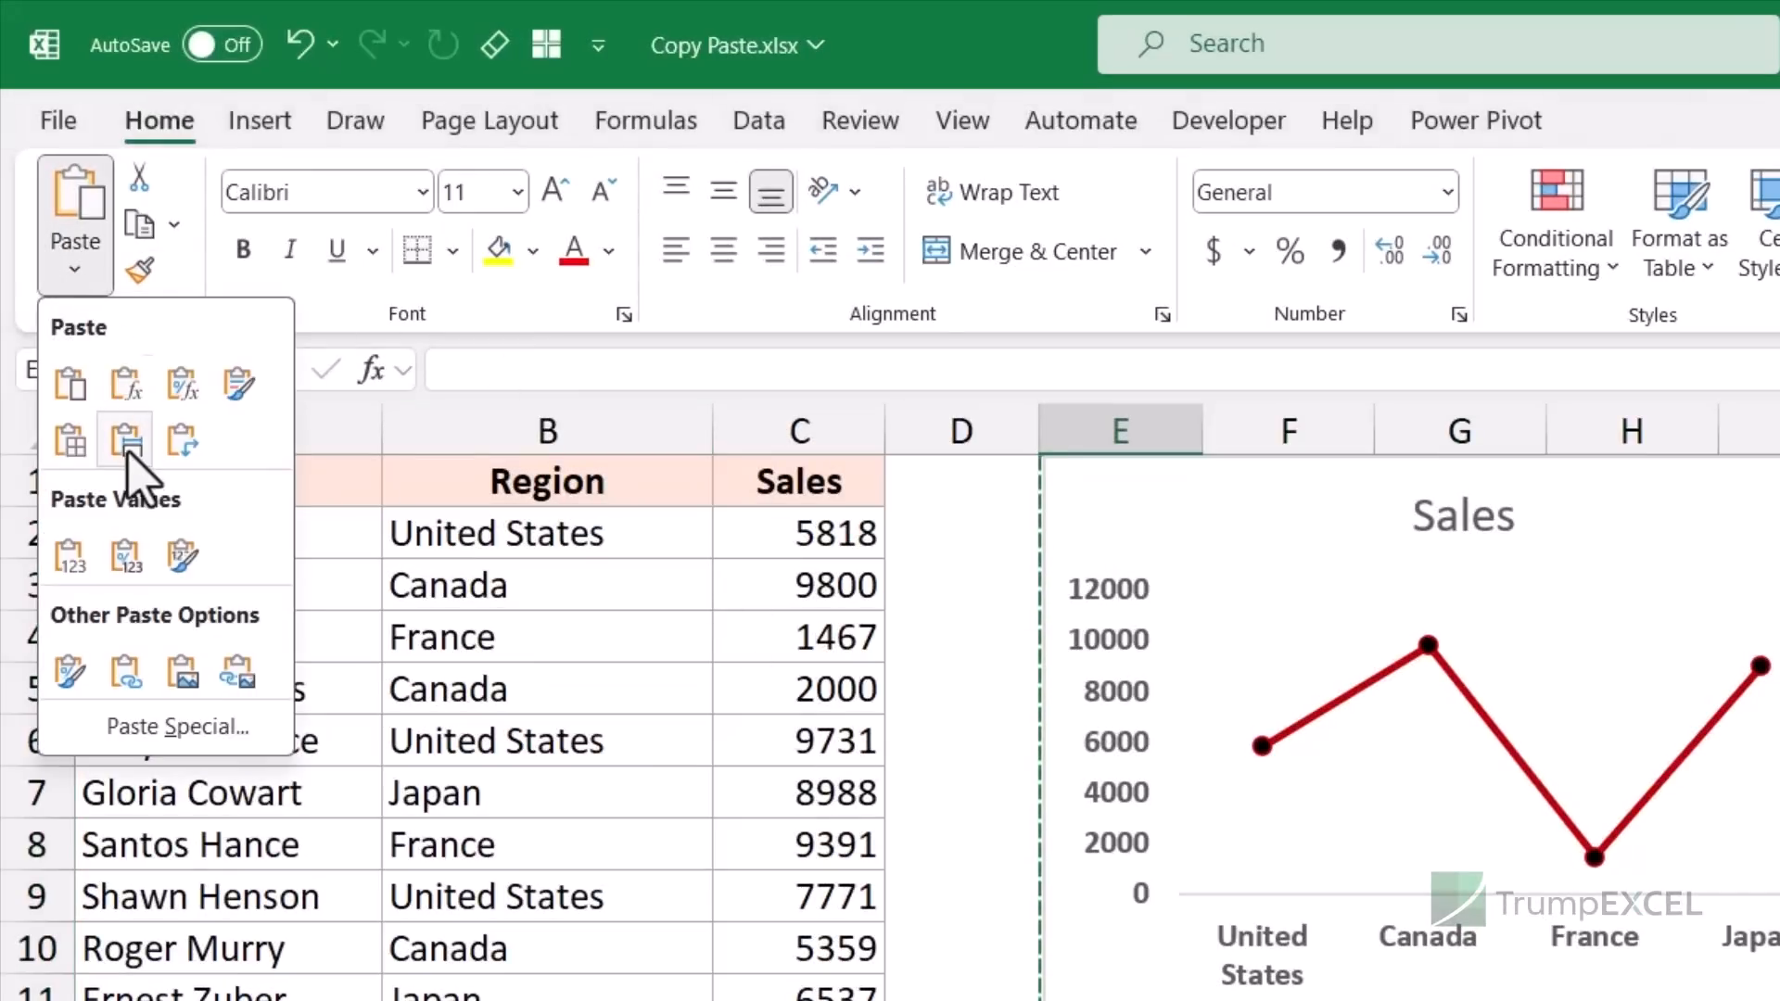
pyautogui.click(241, 675)
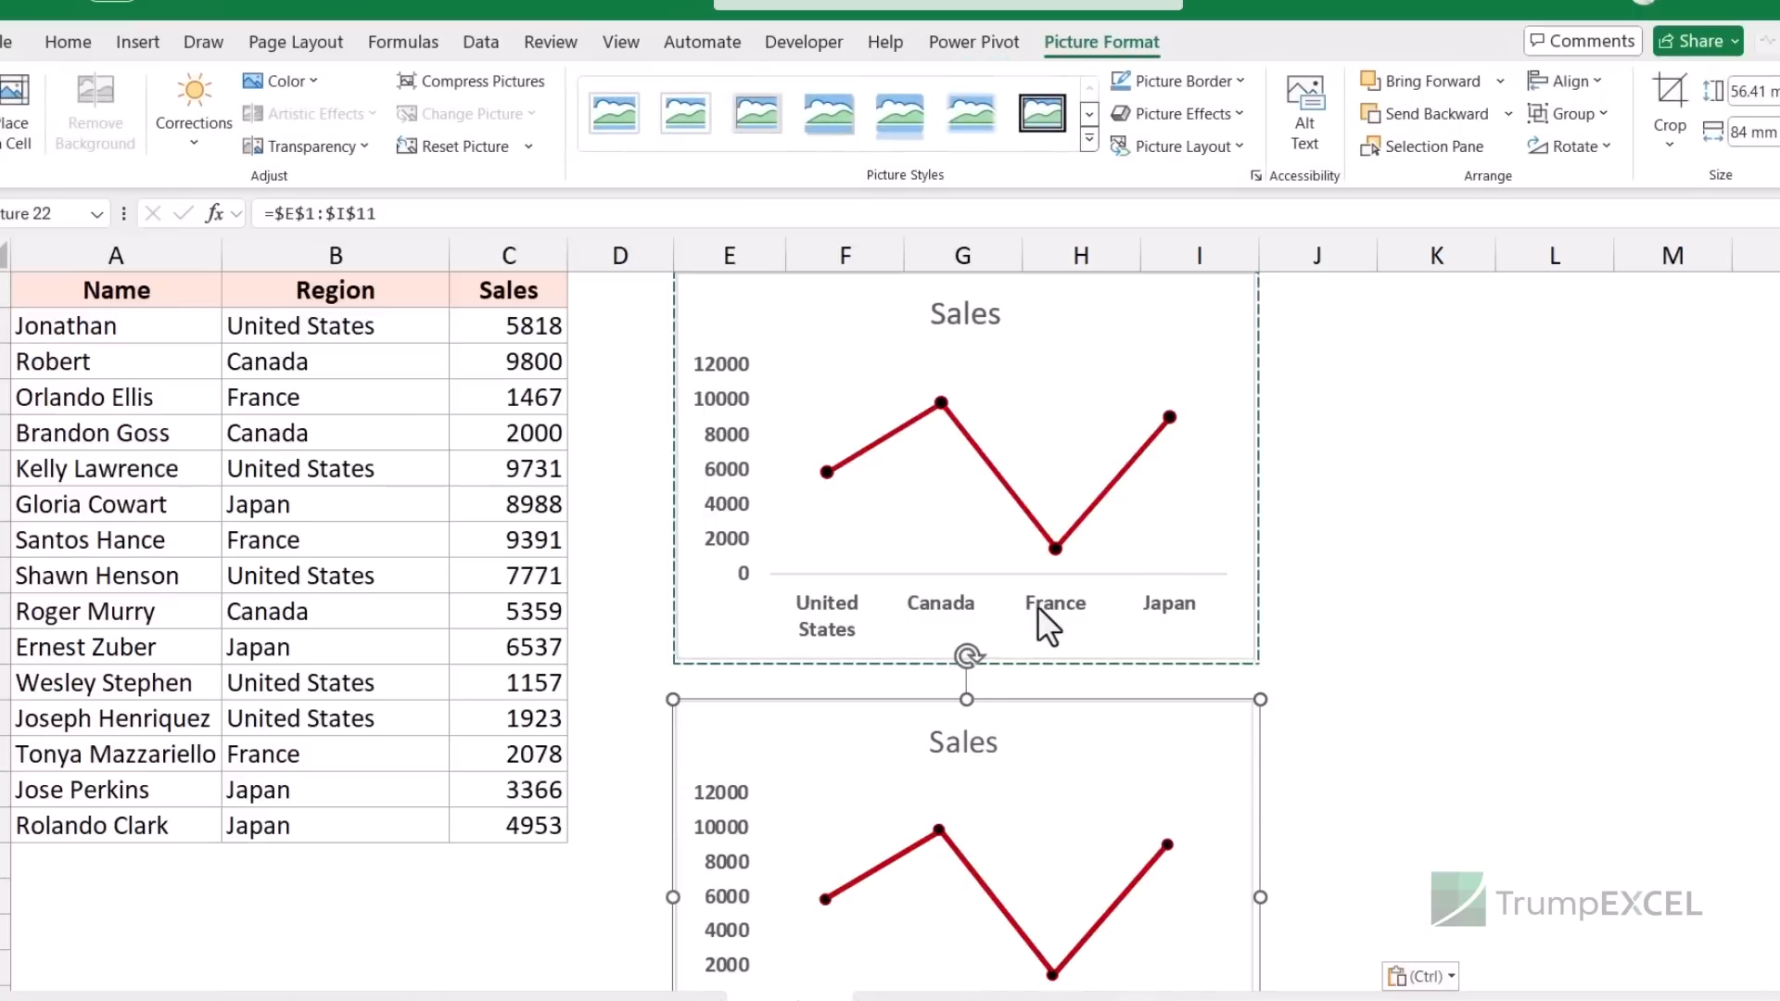
pyautogui.scroll(-2, 1037, 605)
pyautogui.scroll(1, 965, 631)
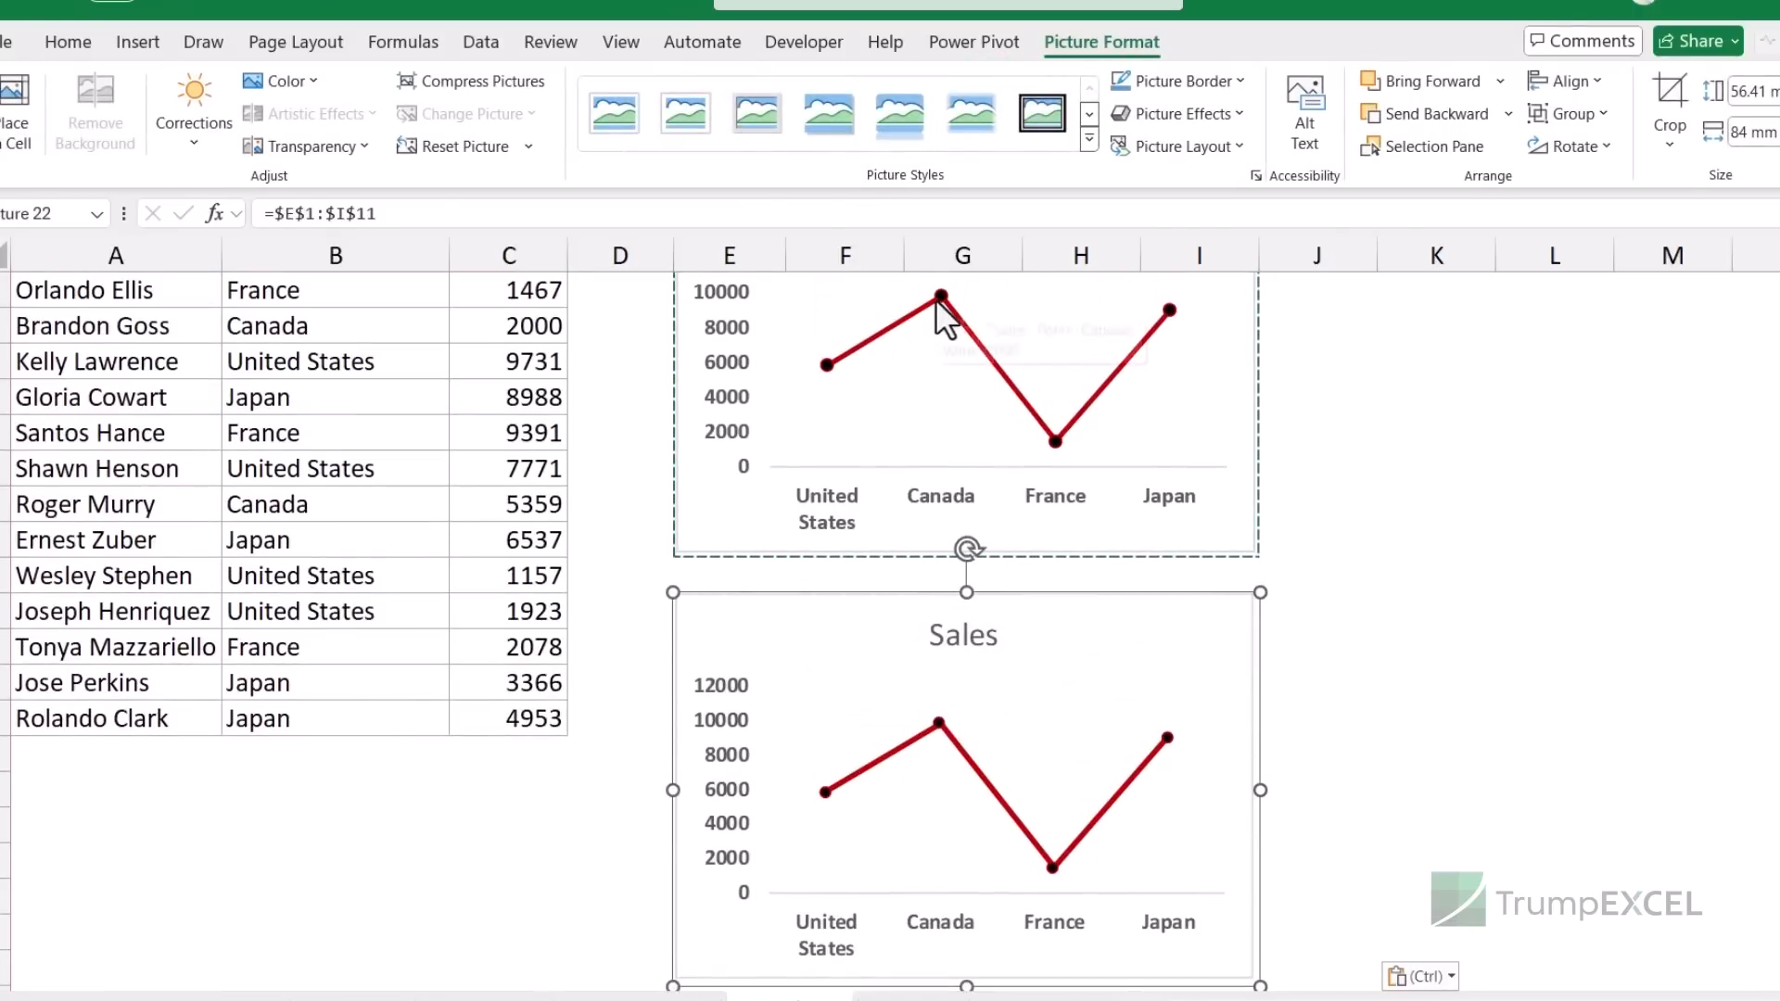
pyautogui.click(936, 301)
pyautogui.scroll(1, 938, 352)
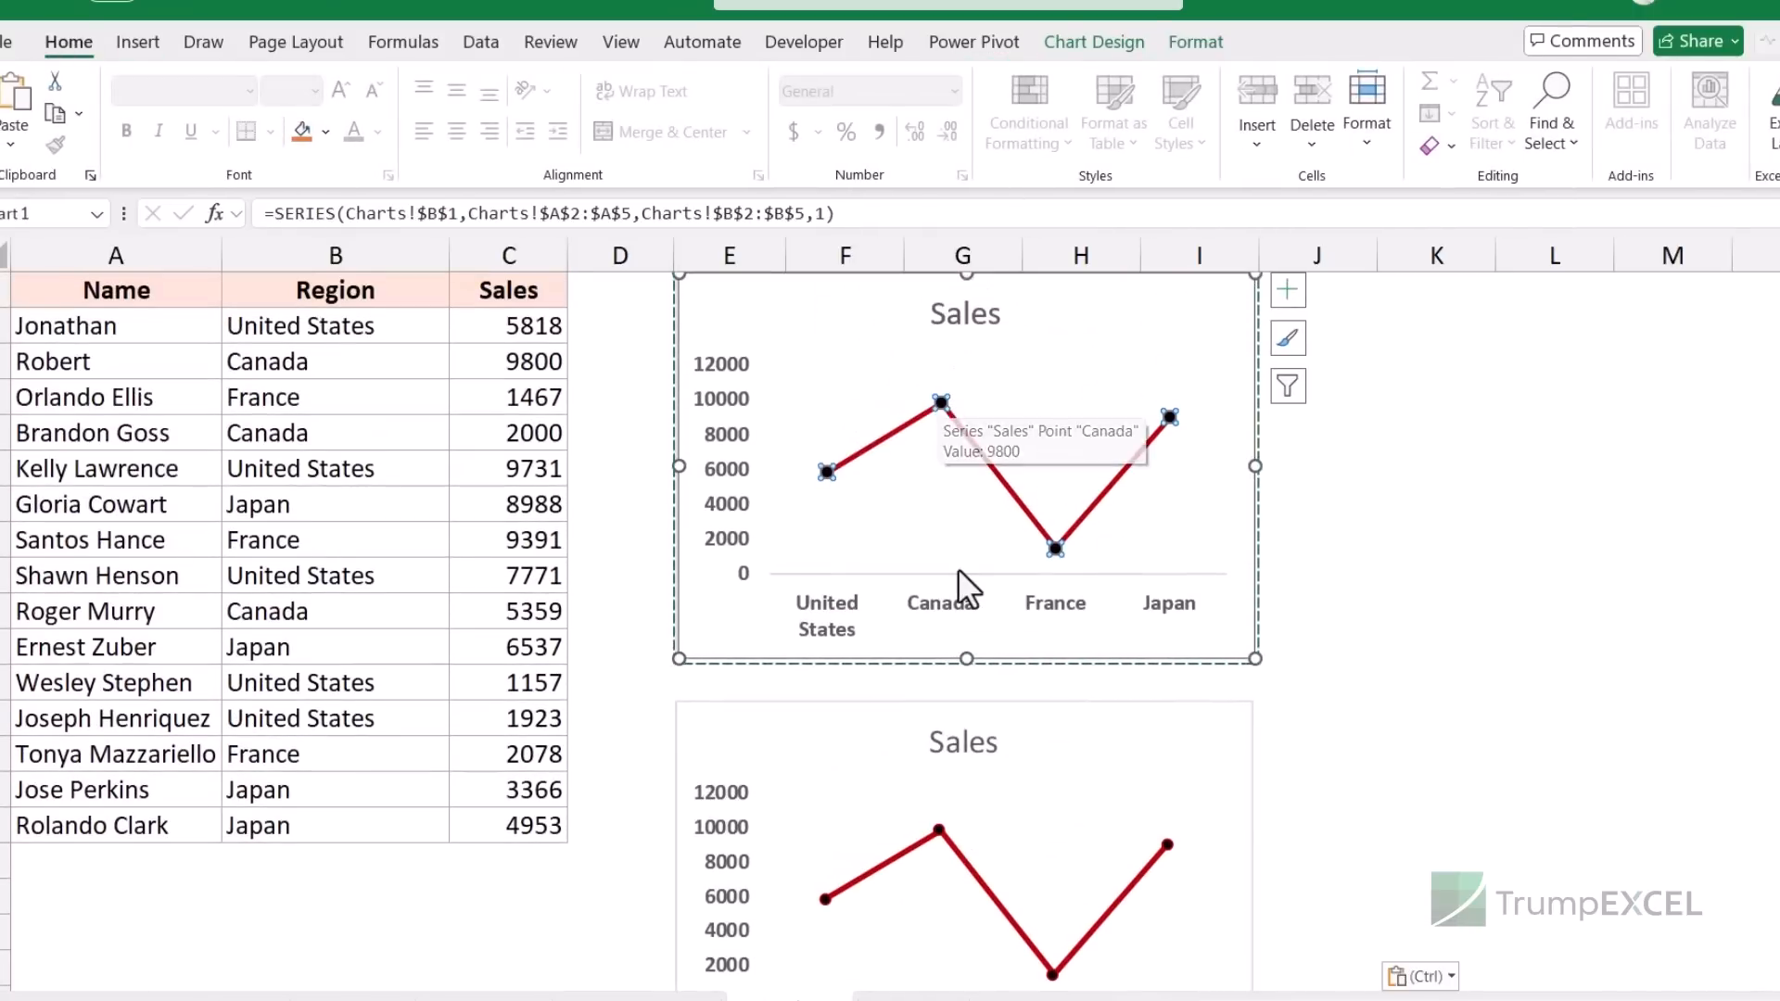
pyautogui.moveTo(1041, 719); pyautogui.dragTo(1658, 309)
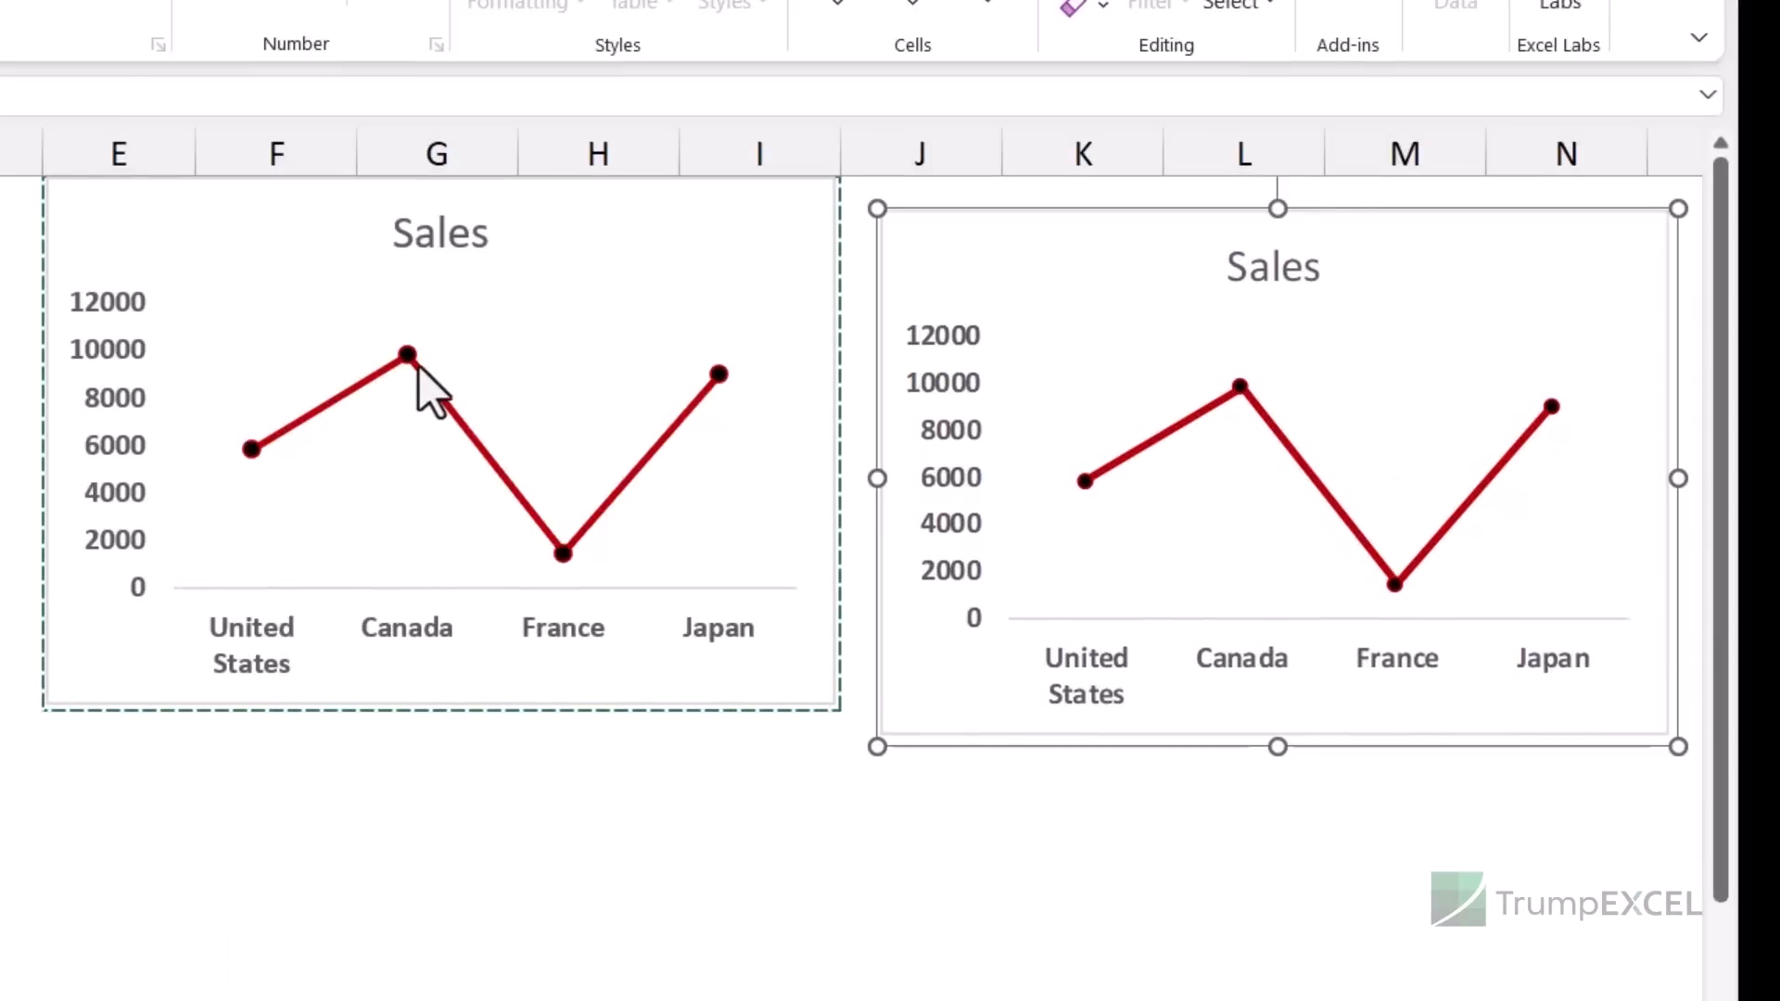
# - Add data labels to the Sales series points
pyautogui.click(417, 367)
pyautogui.rightClick(411, 357)
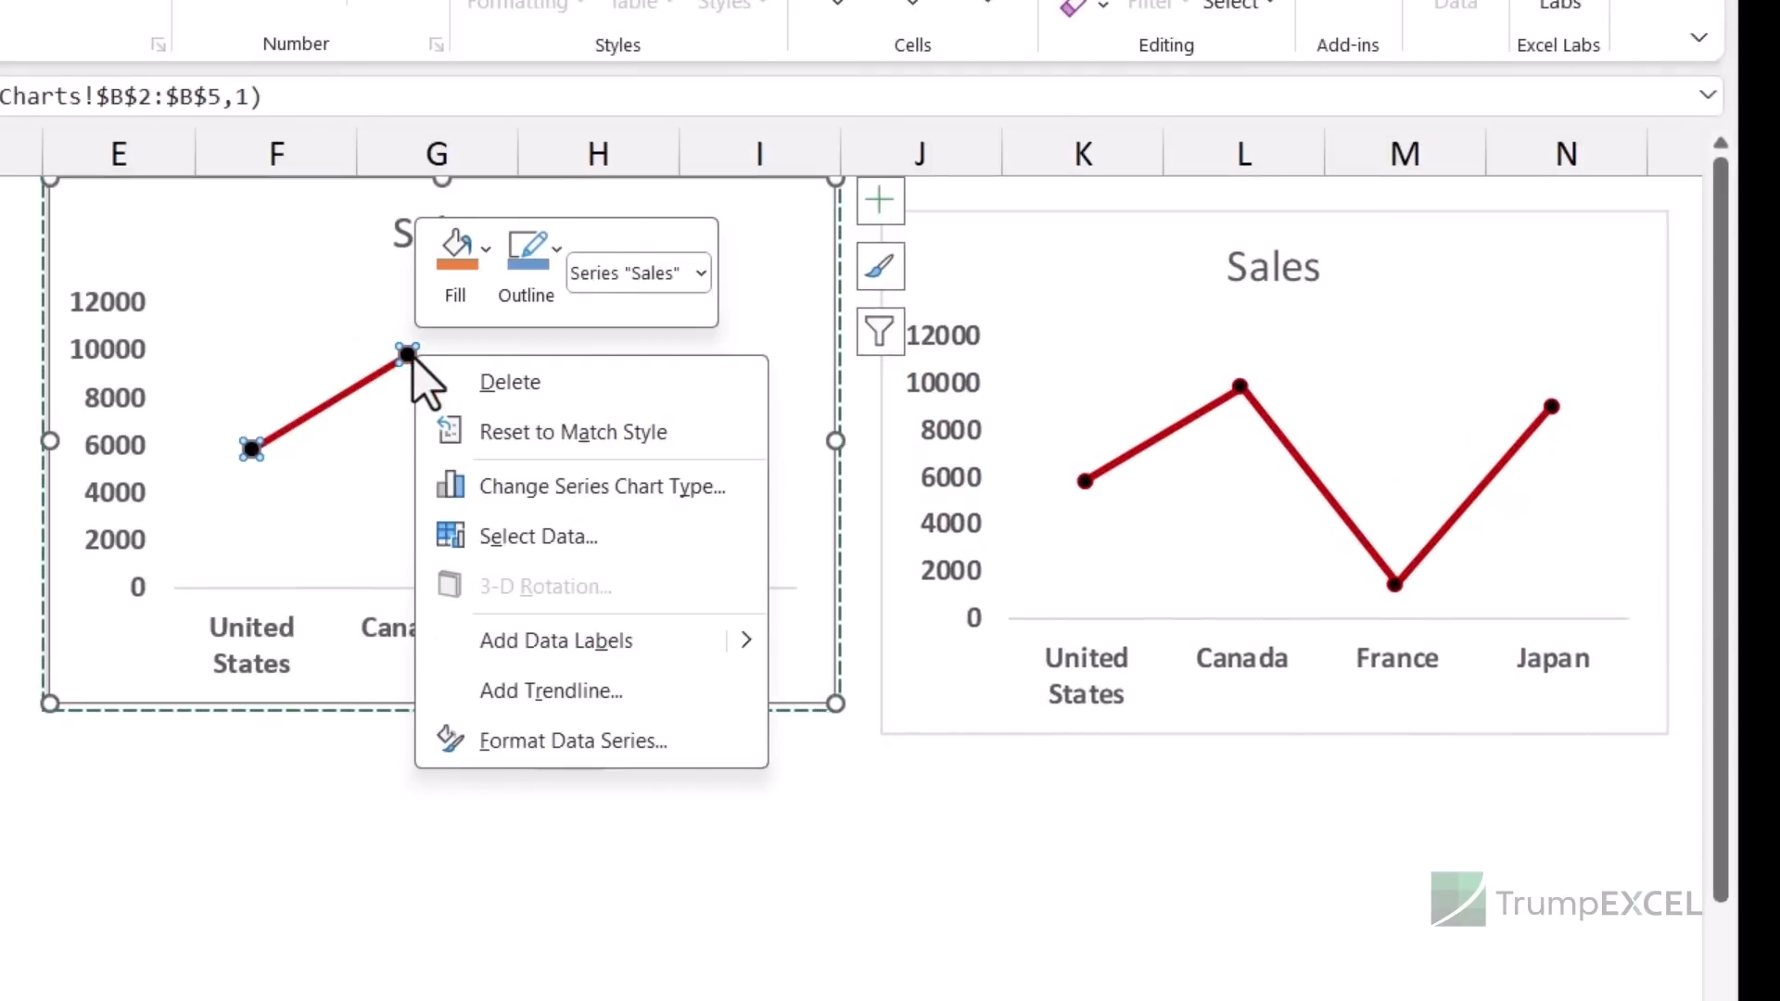
pyautogui.click(573, 652)
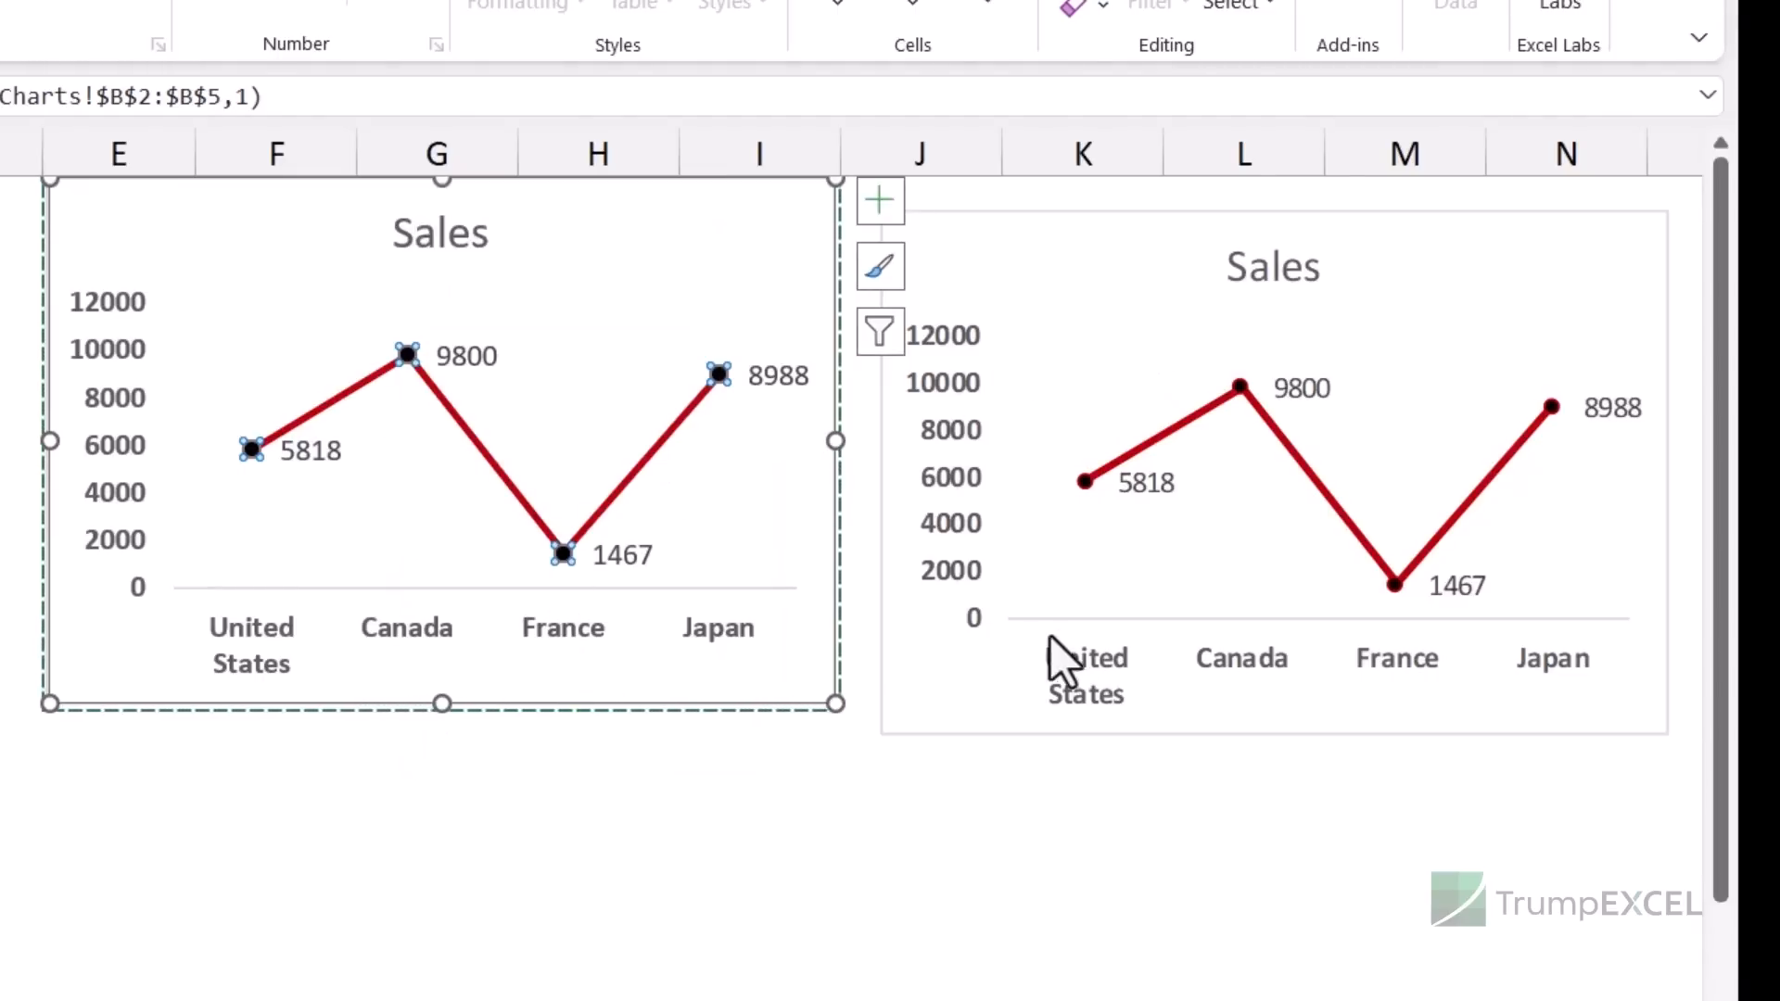
# - Move the original Sales chart down below the data table
pyautogui.click(1099, 583)
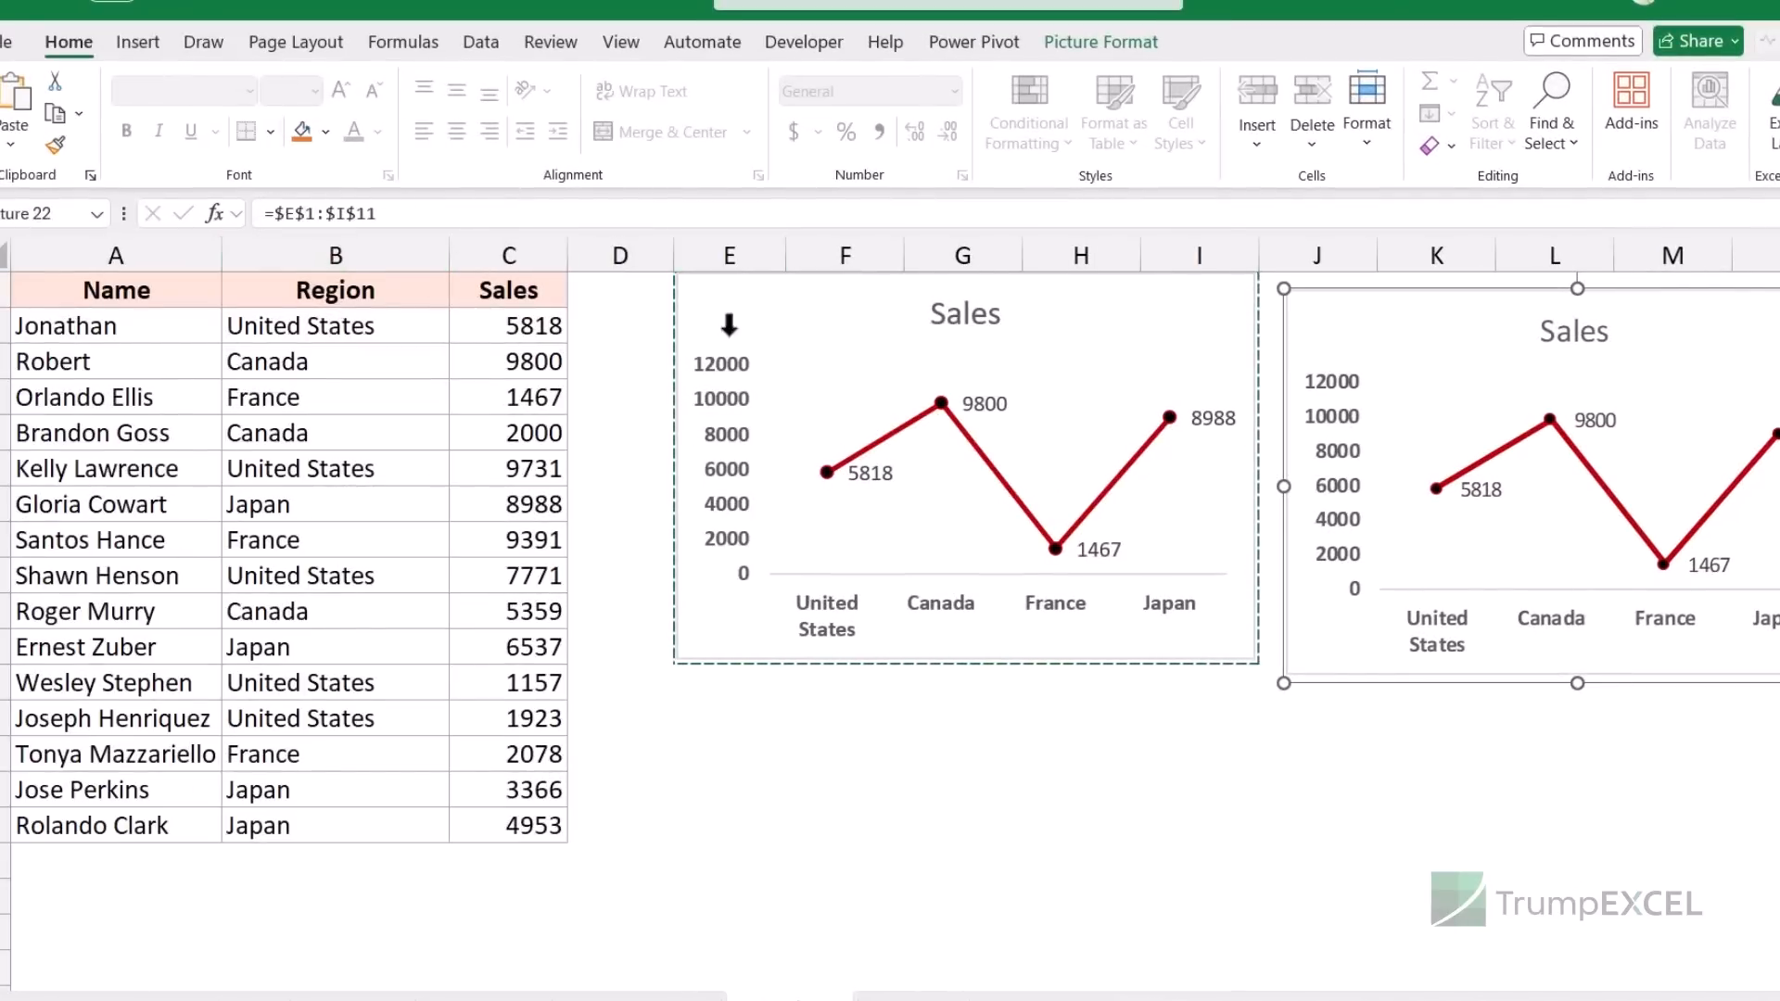
pyautogui.click(930, 531)
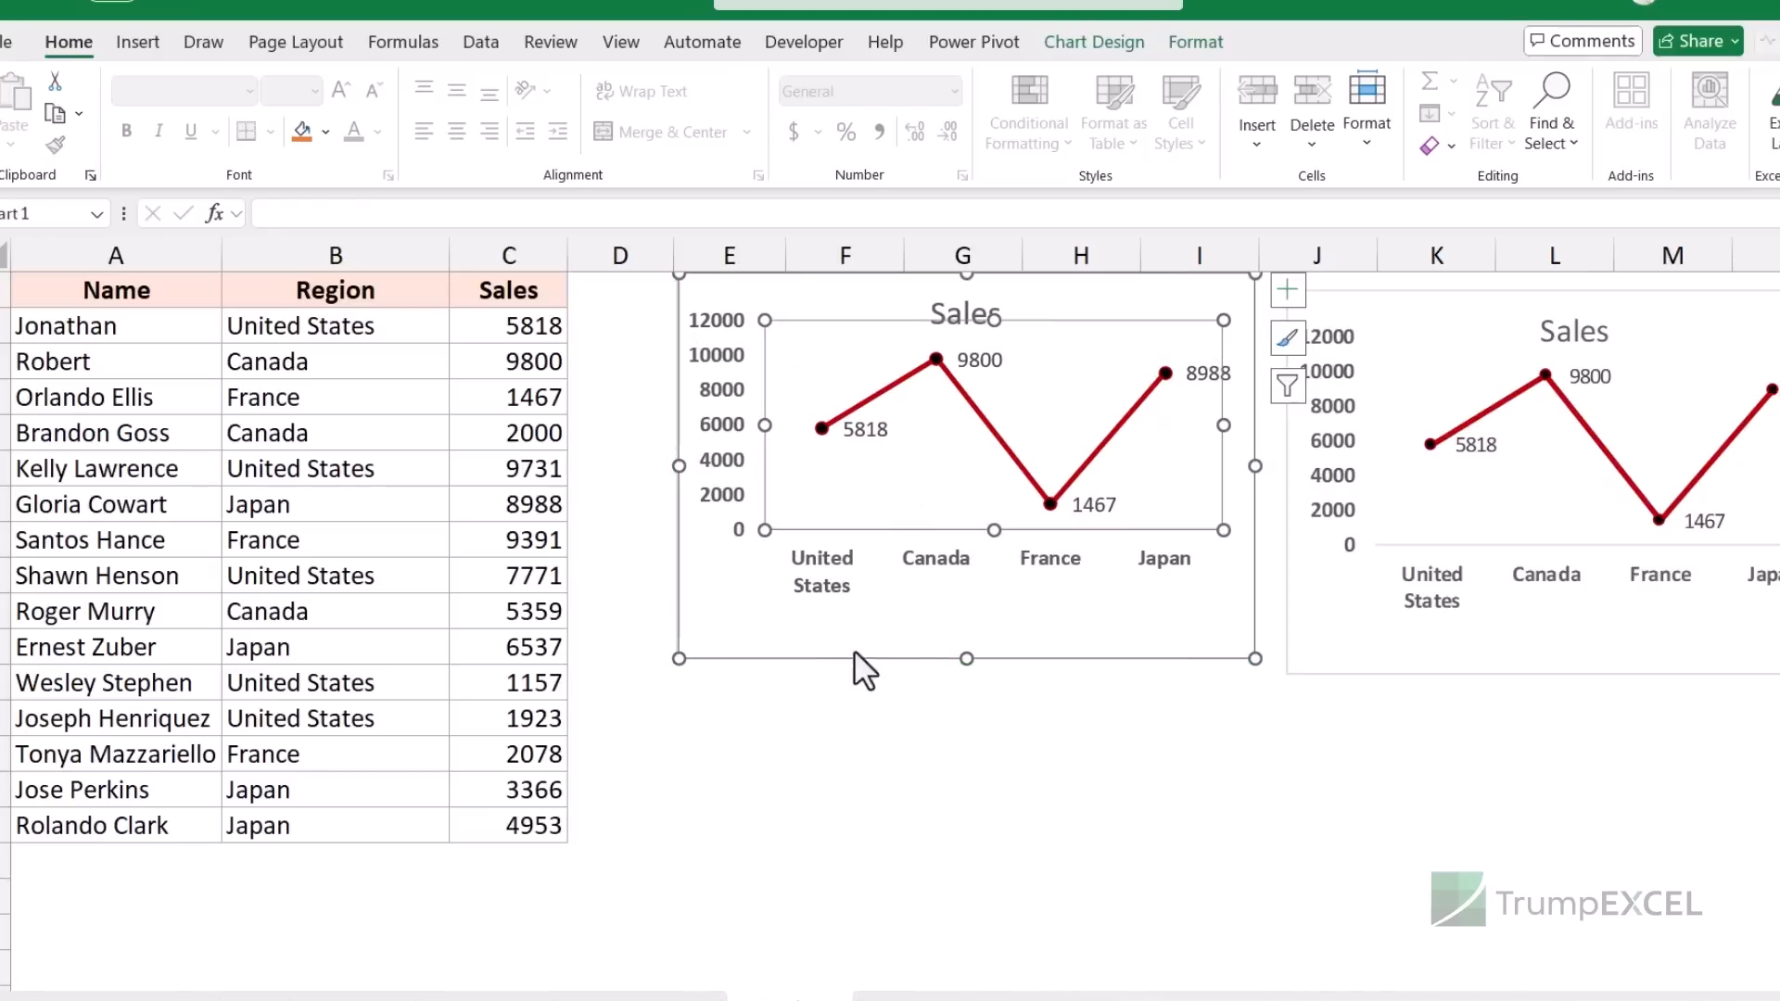
pyautogui.moveTo(907, 636); pyautogui.dragTo(899, 780)
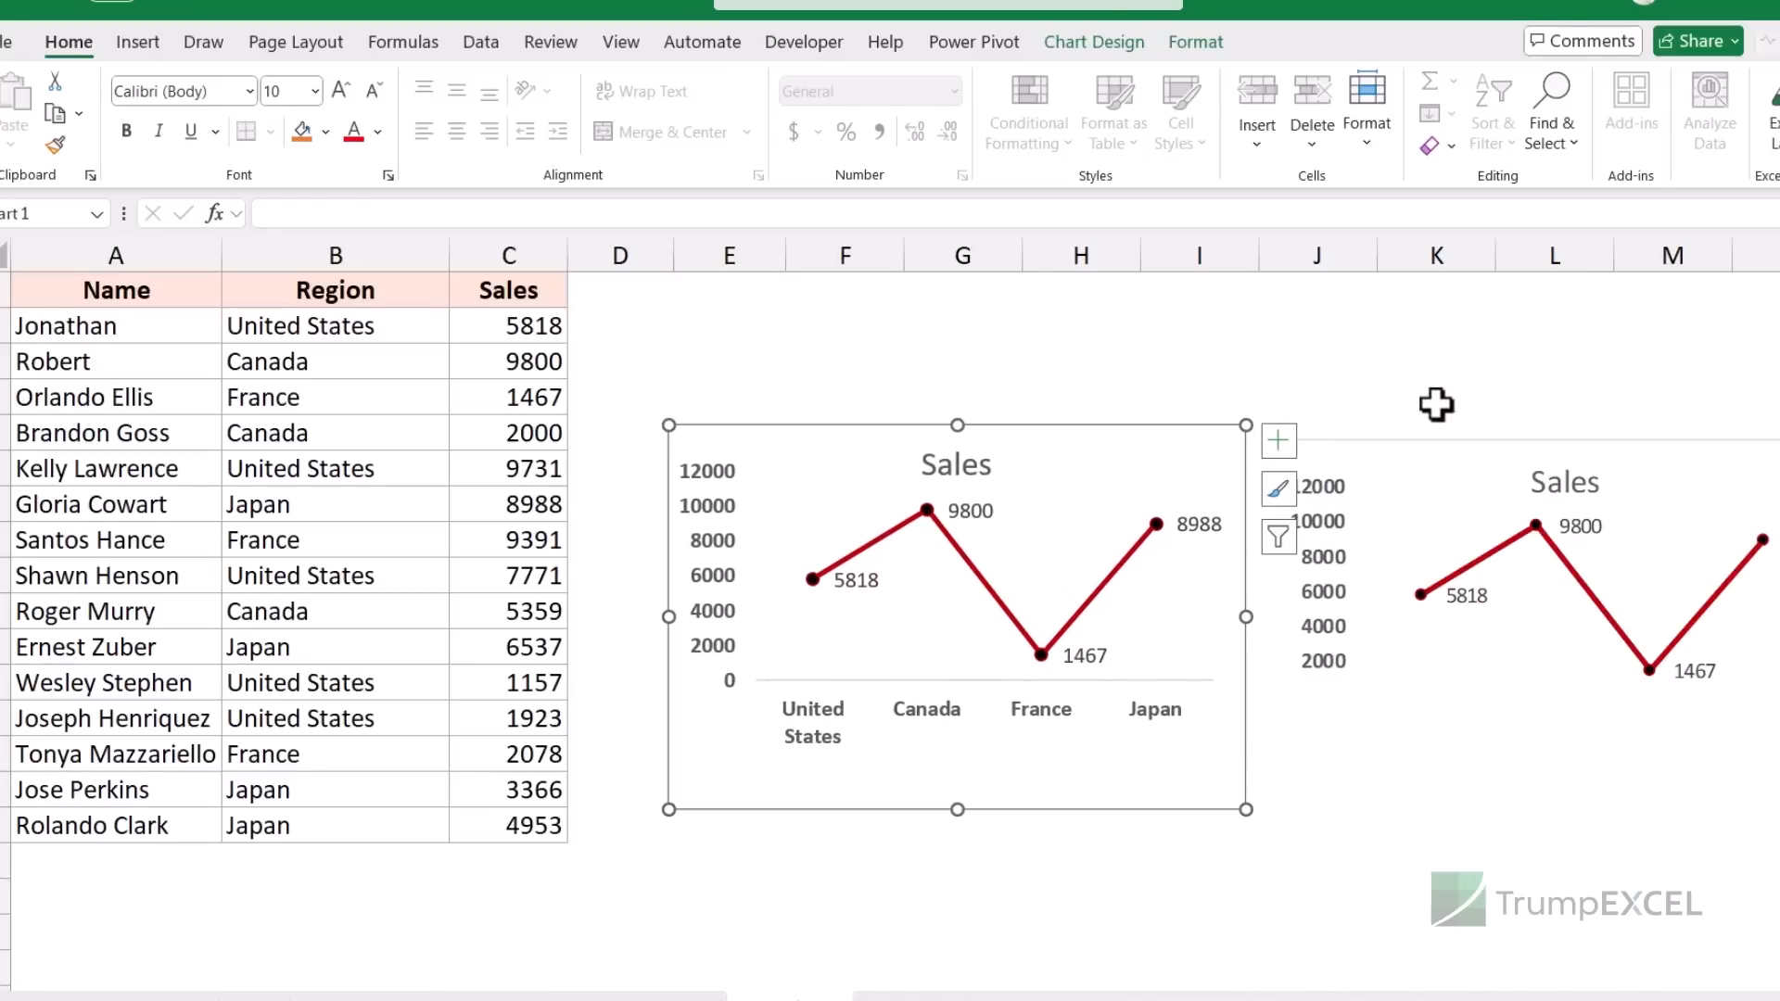
pyautogui.click(1193, 648)
pyautogui.moveTo(1219, 794); pyautogui.dragTo(560, 839)
pyautogui.scroll(1, 785, 342)
# - Fill cells E1:H9 yellow
pyautogui.click(1419, 441)
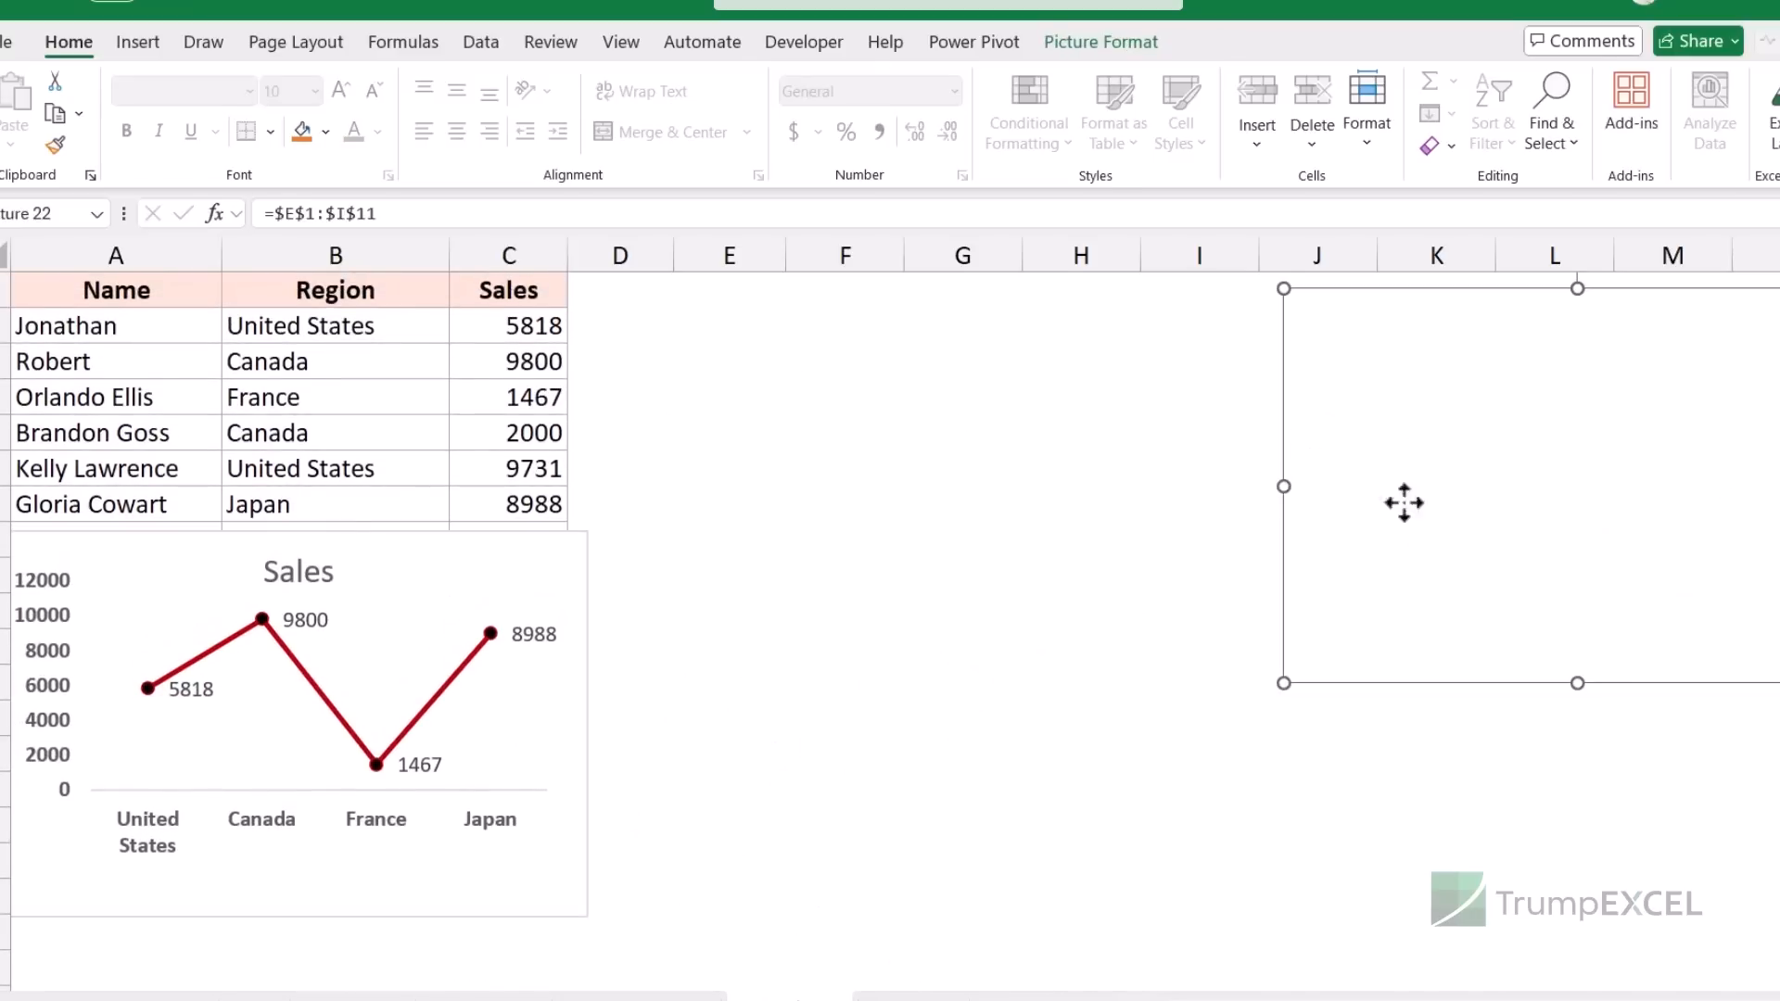
pyautogui.moveTo(727, 298); pyautogui.dragTo(1043, 570)
pyautogui.click(295, 137)
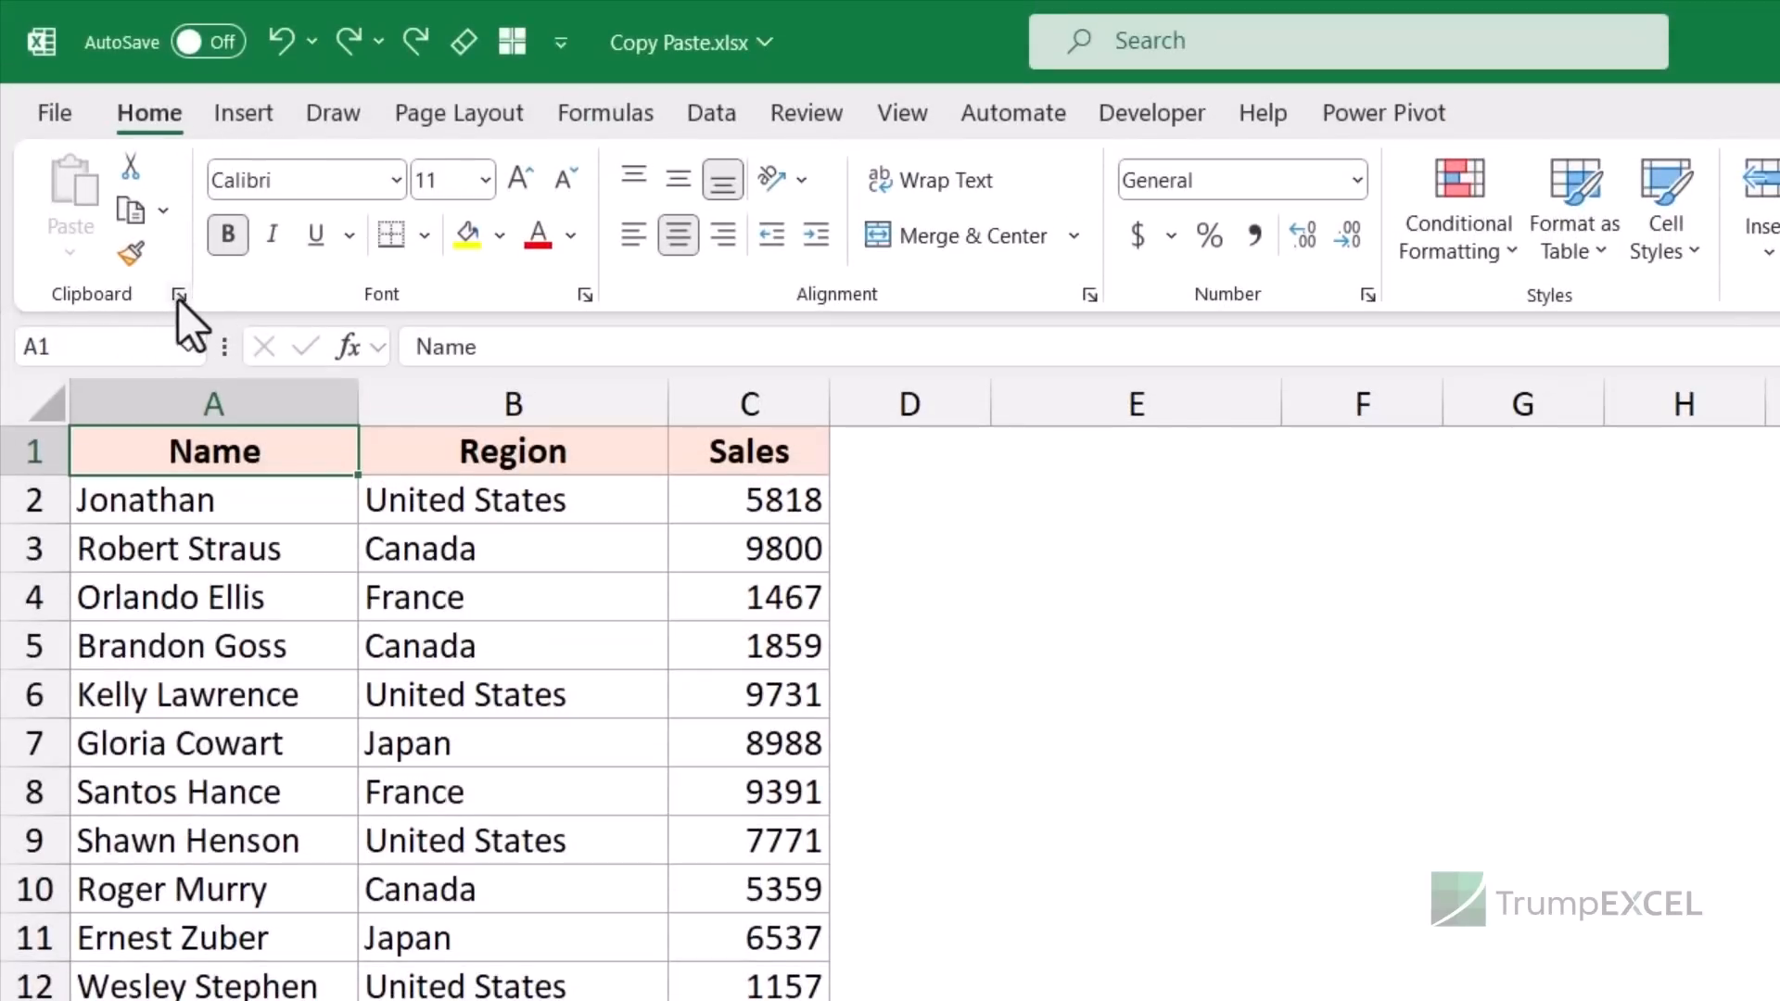
# - Open the Office Clipboard pane from the Home tab's Clipboard group launcher
pyautogui.click(178, 296)
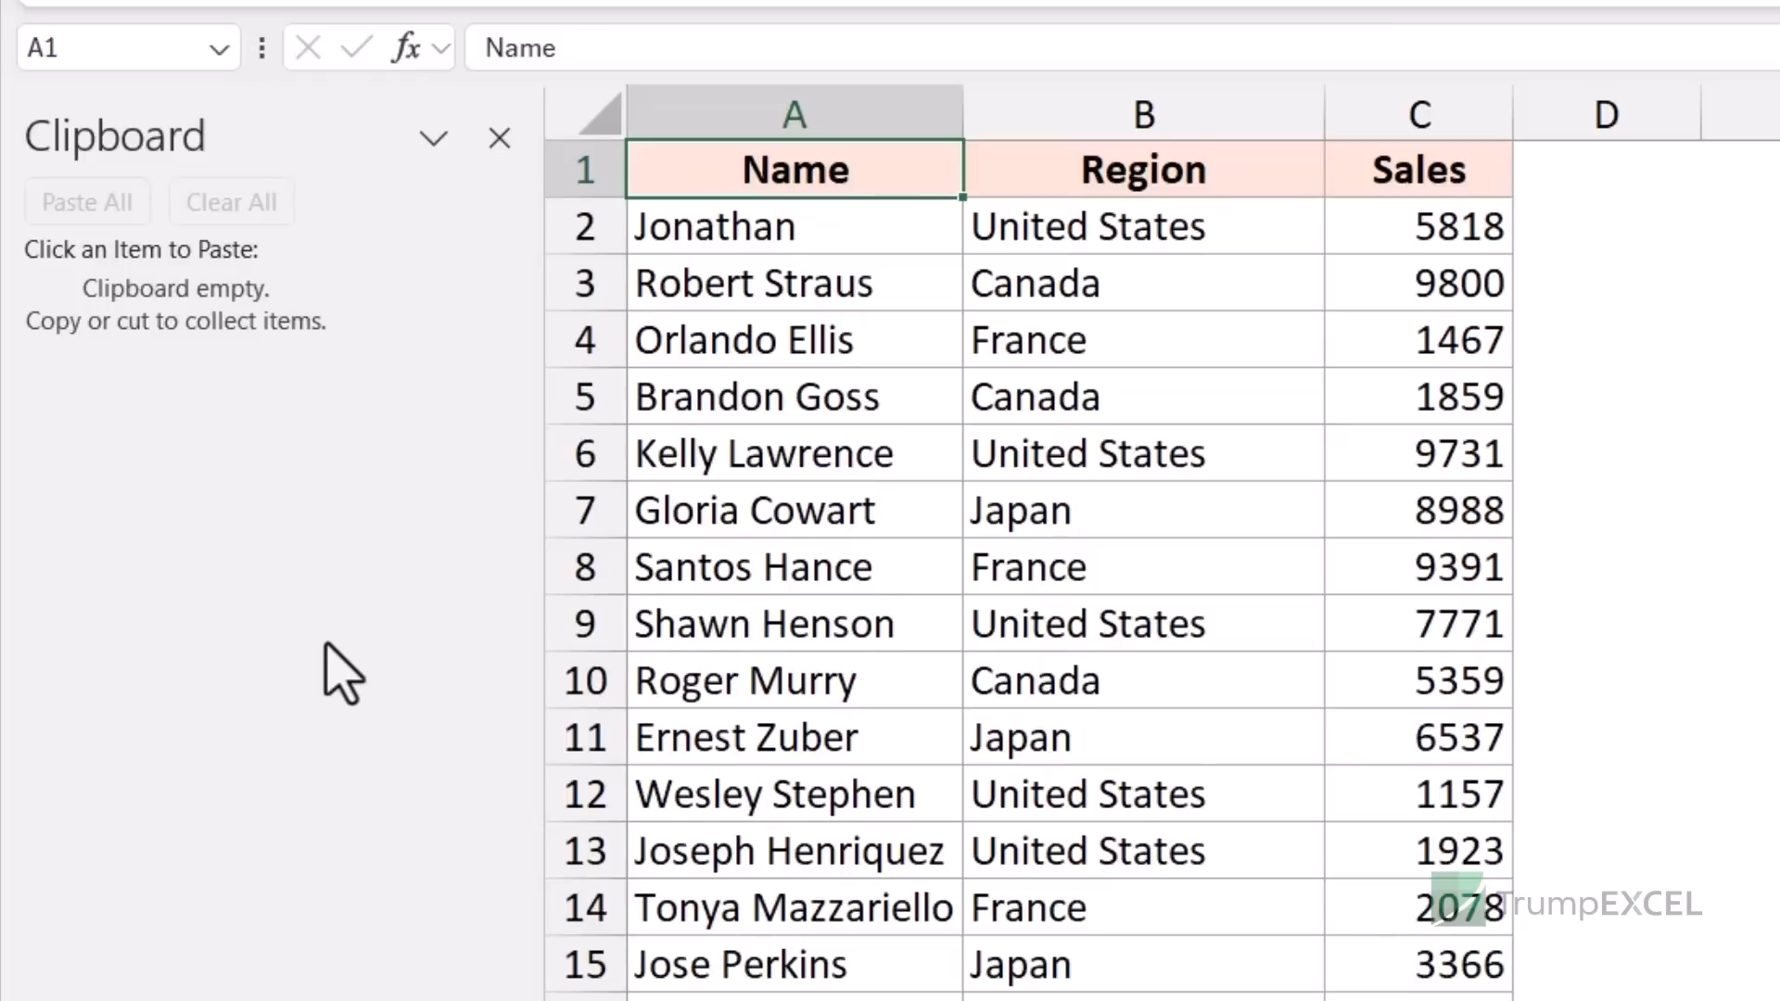
pyautogui.click(767, 239)
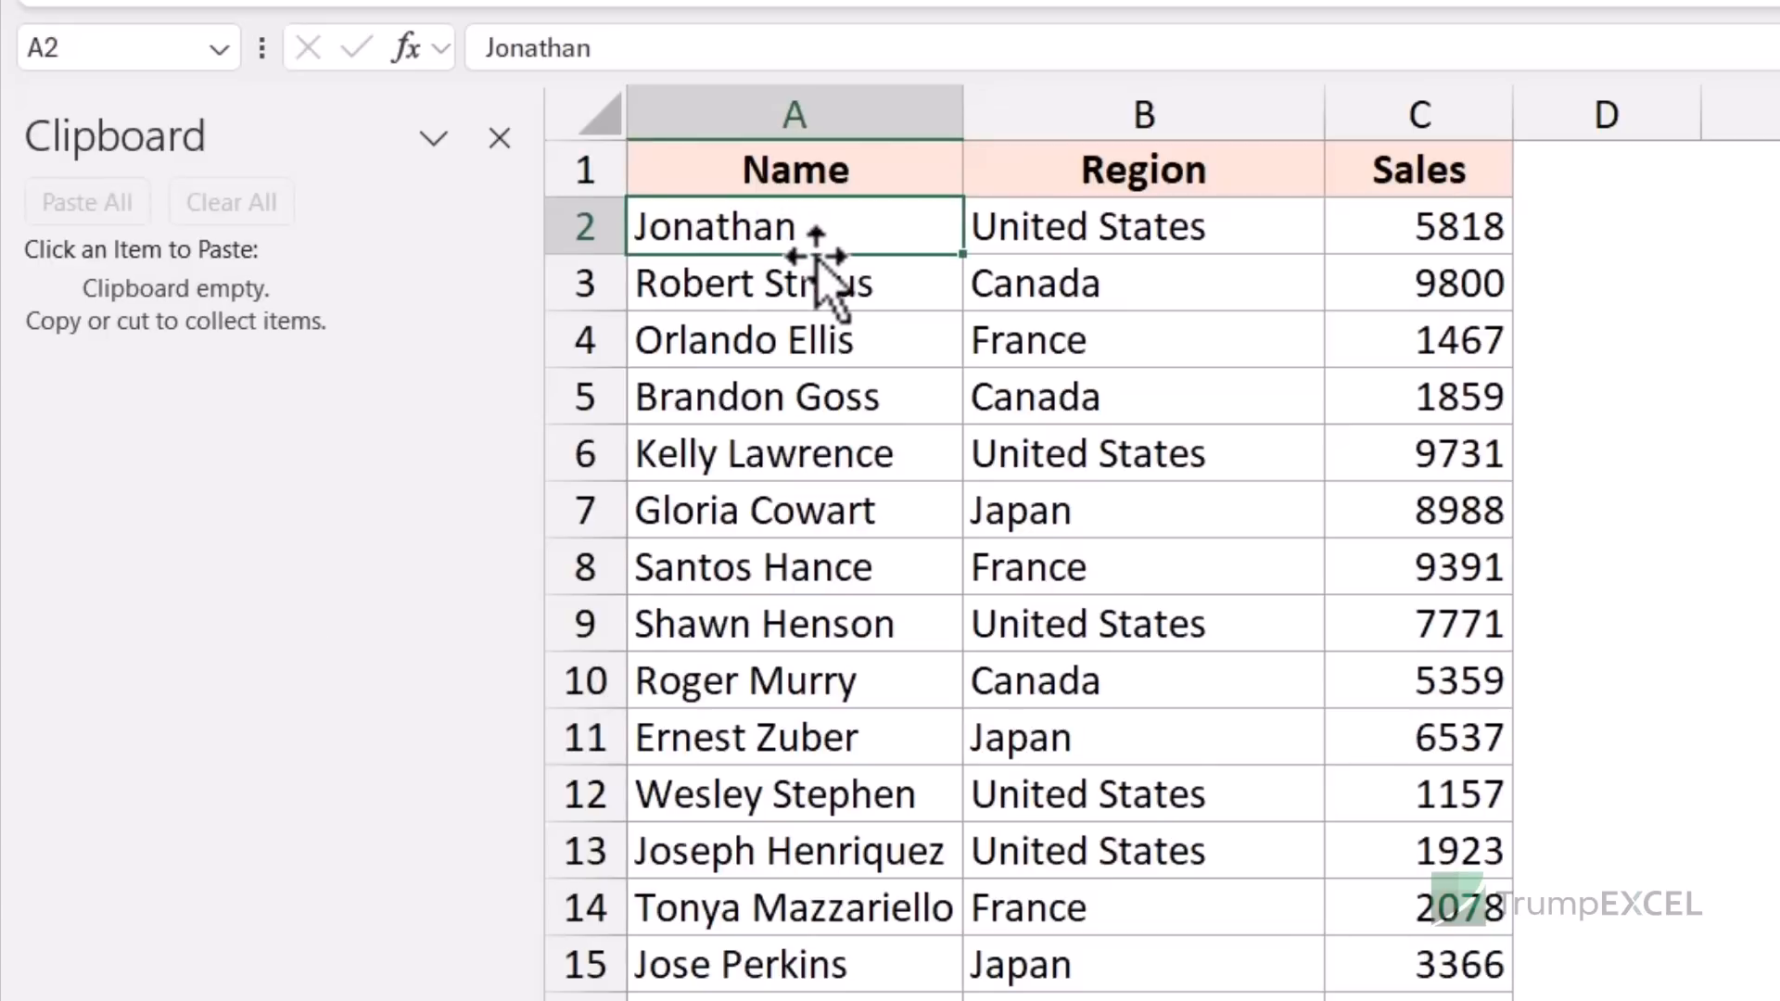
# - Copy the name in A2, undoing an accidental paste into A6
pyautogui.hotkey('ctrl', 'c')
pyautogui.click(822, 453)
pyautogui.hotkey('ctrl', 'v')
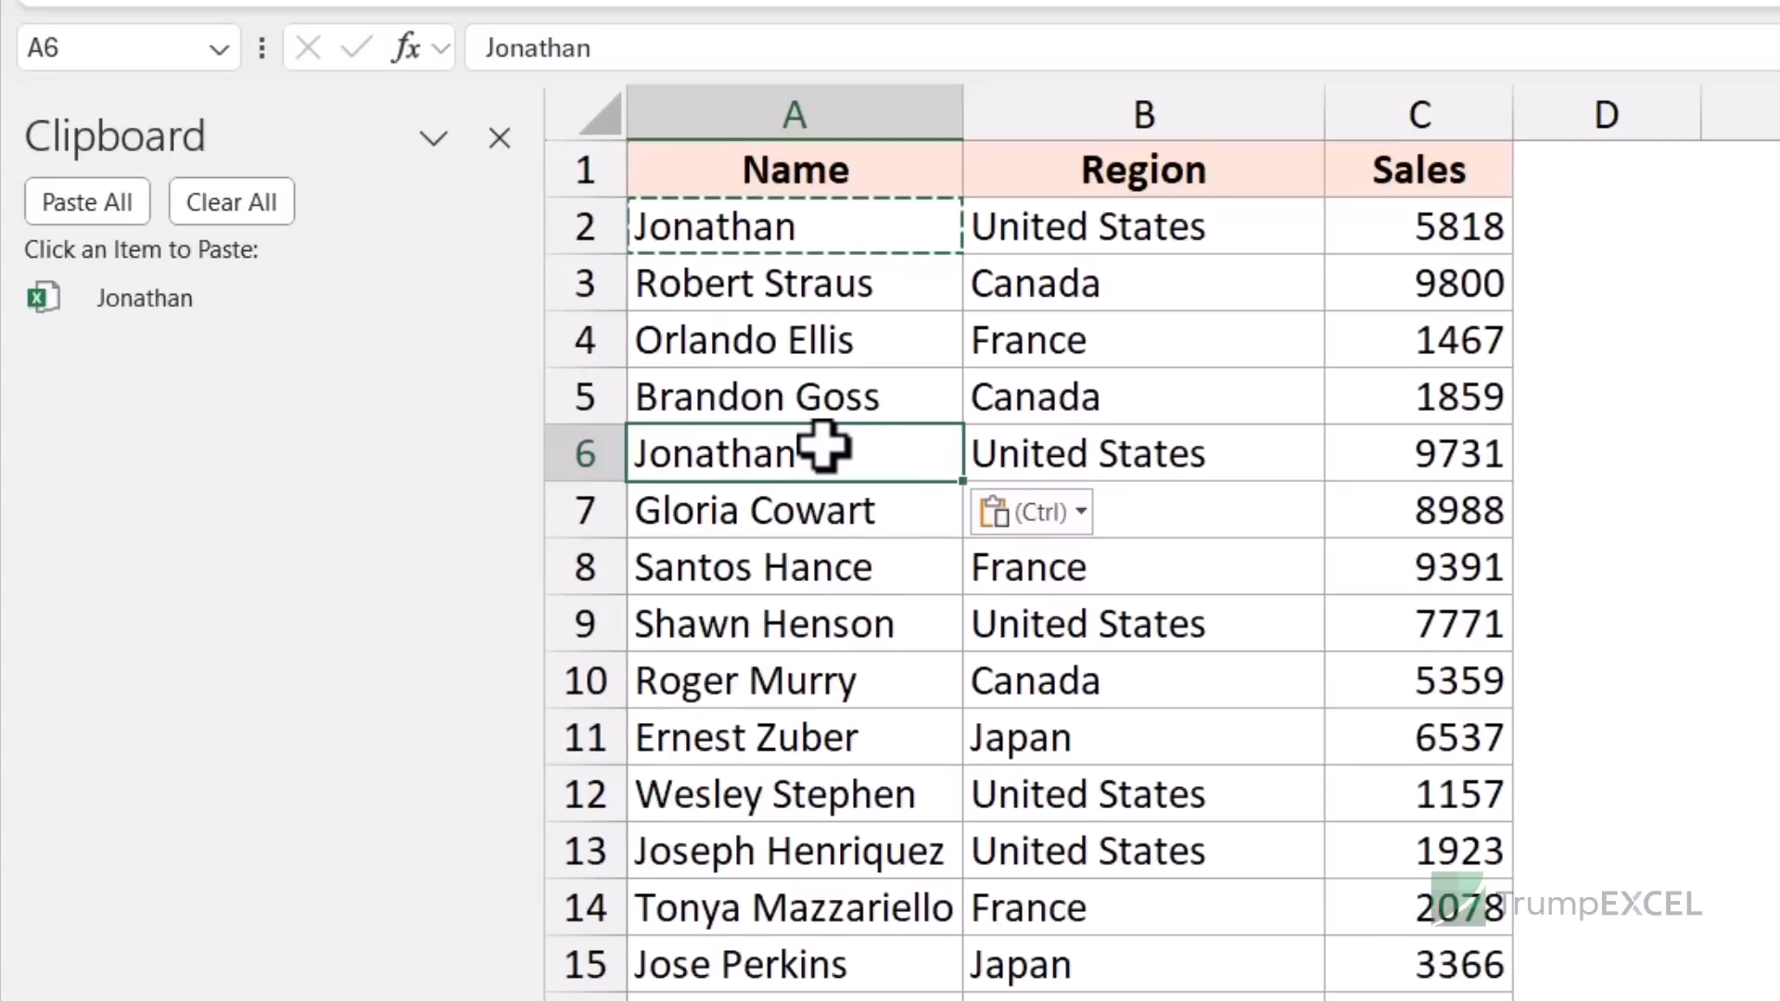
pyautogui.hotkey('ctrl', 'z')
pyautogui.click(751, 230)
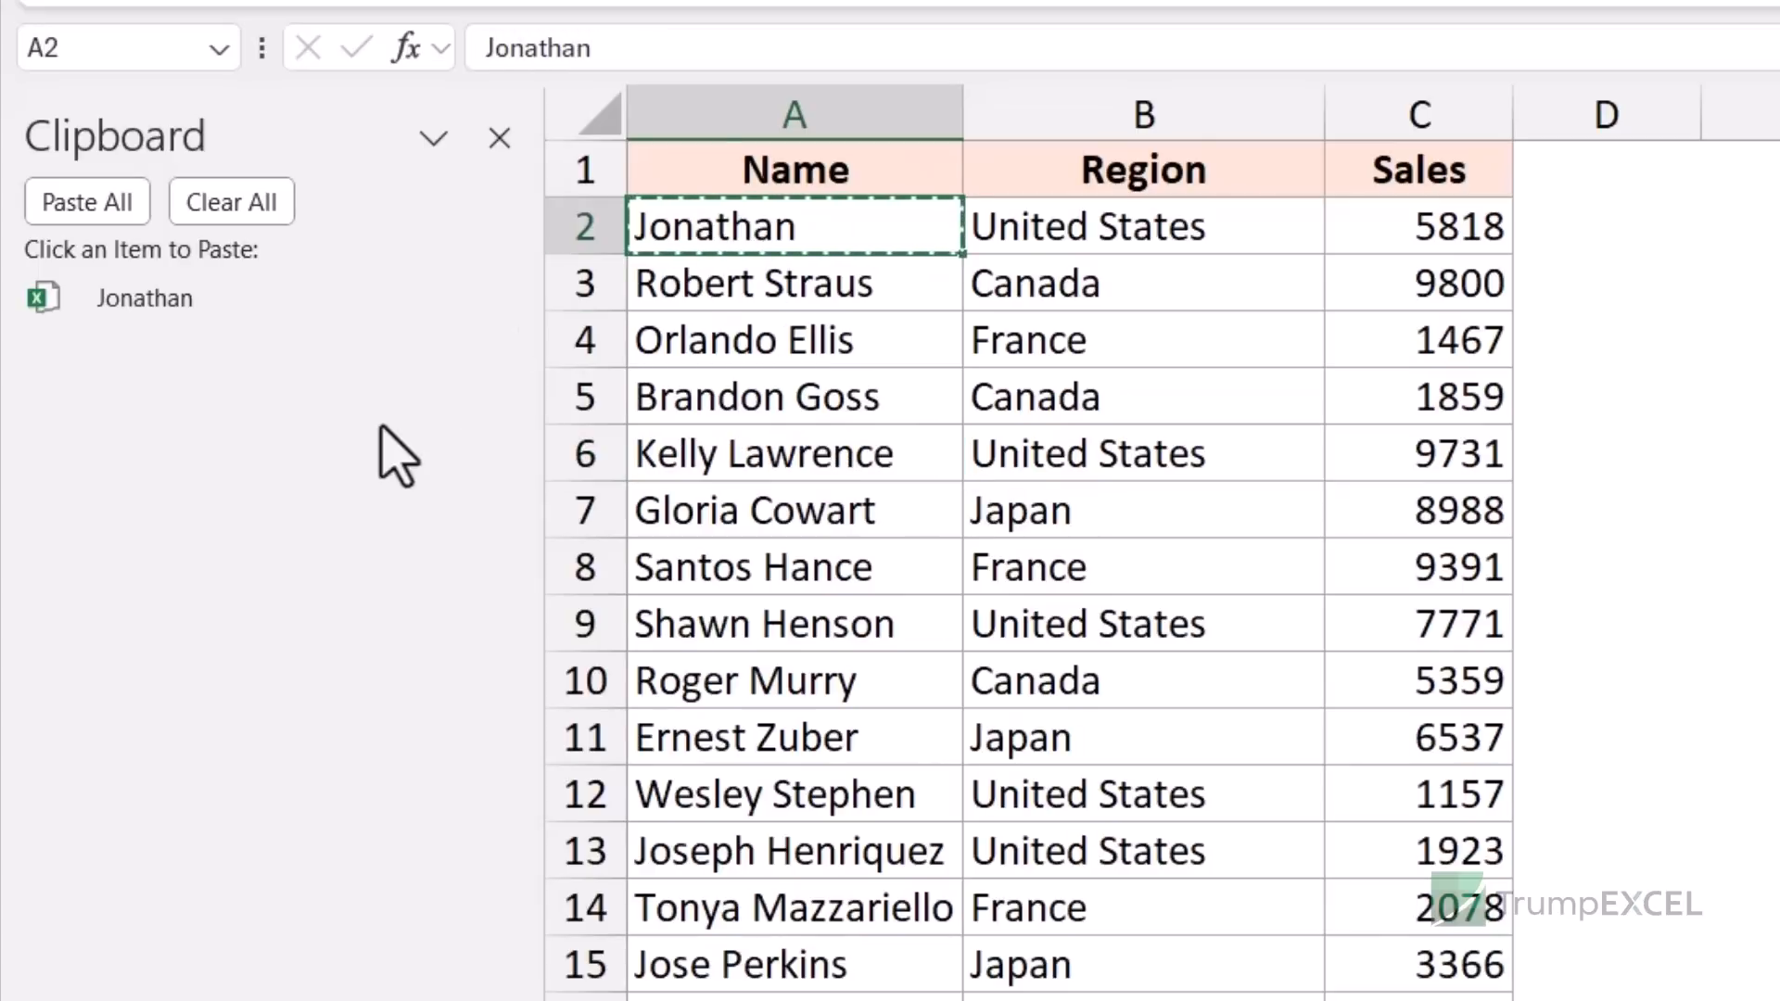
# - Copy the names in A6, A9, A12 and A15 into the clipboard, then select F2
pyautogui.click(703, 459)
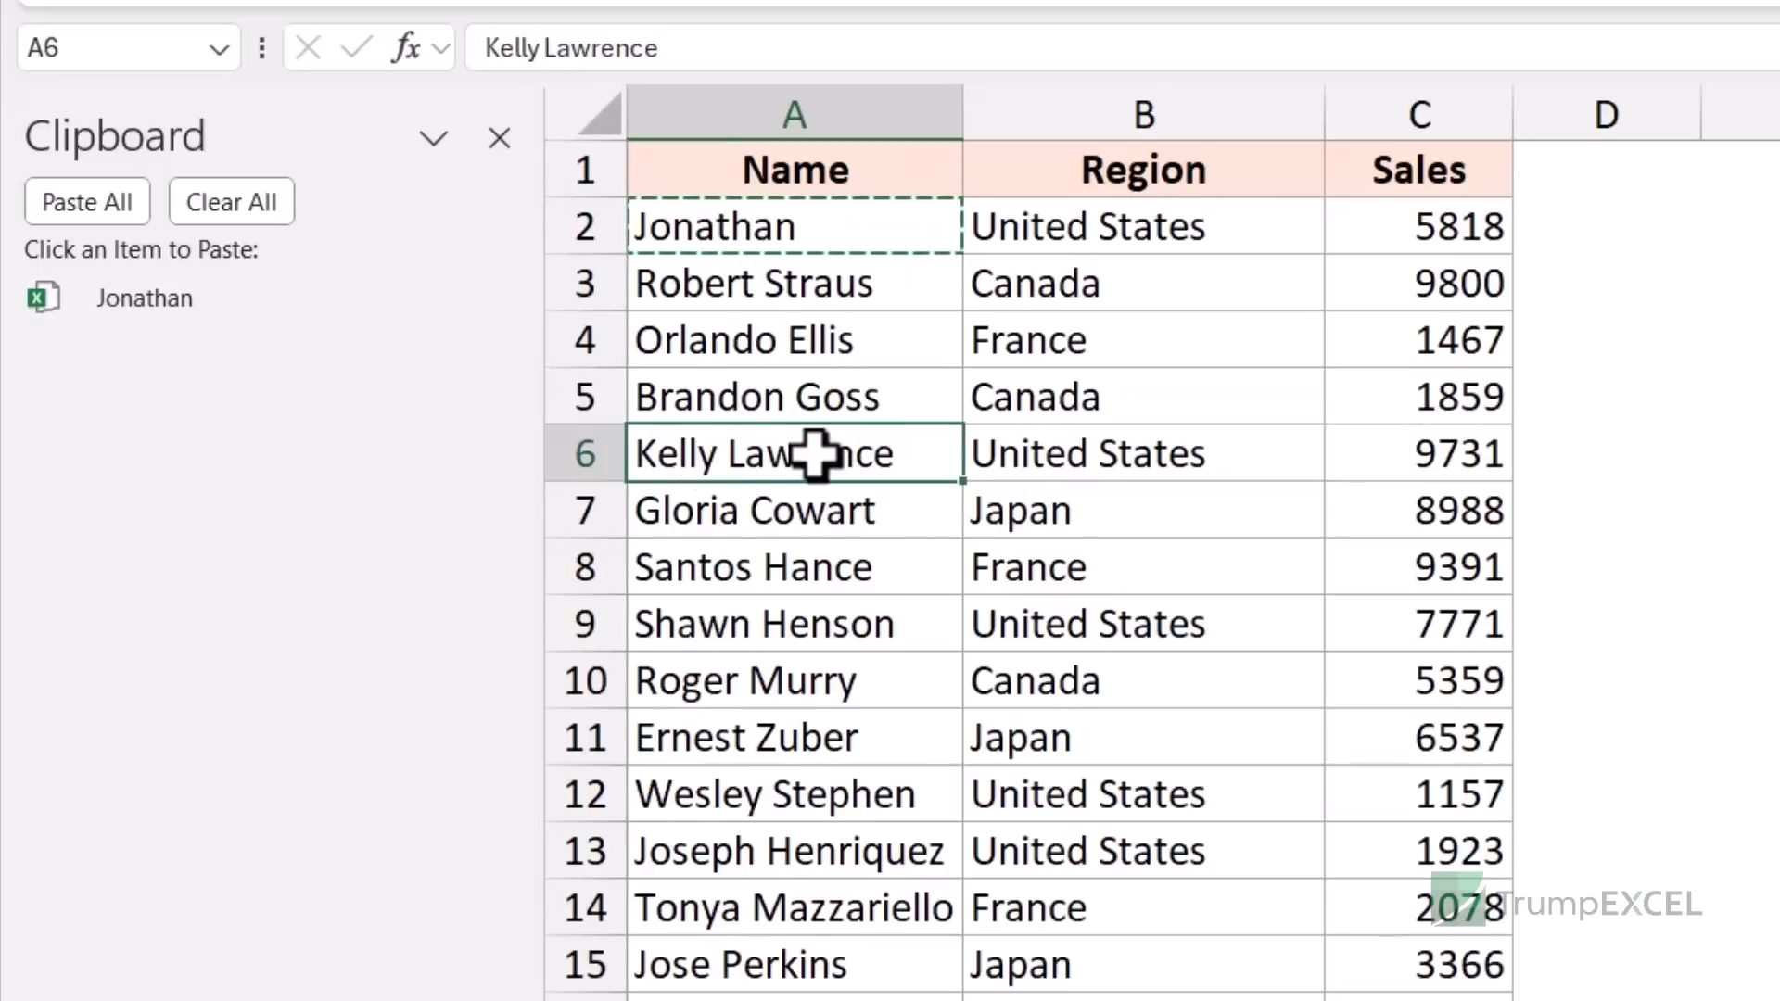
pyautogui.hotkey('ctrl', 'c')
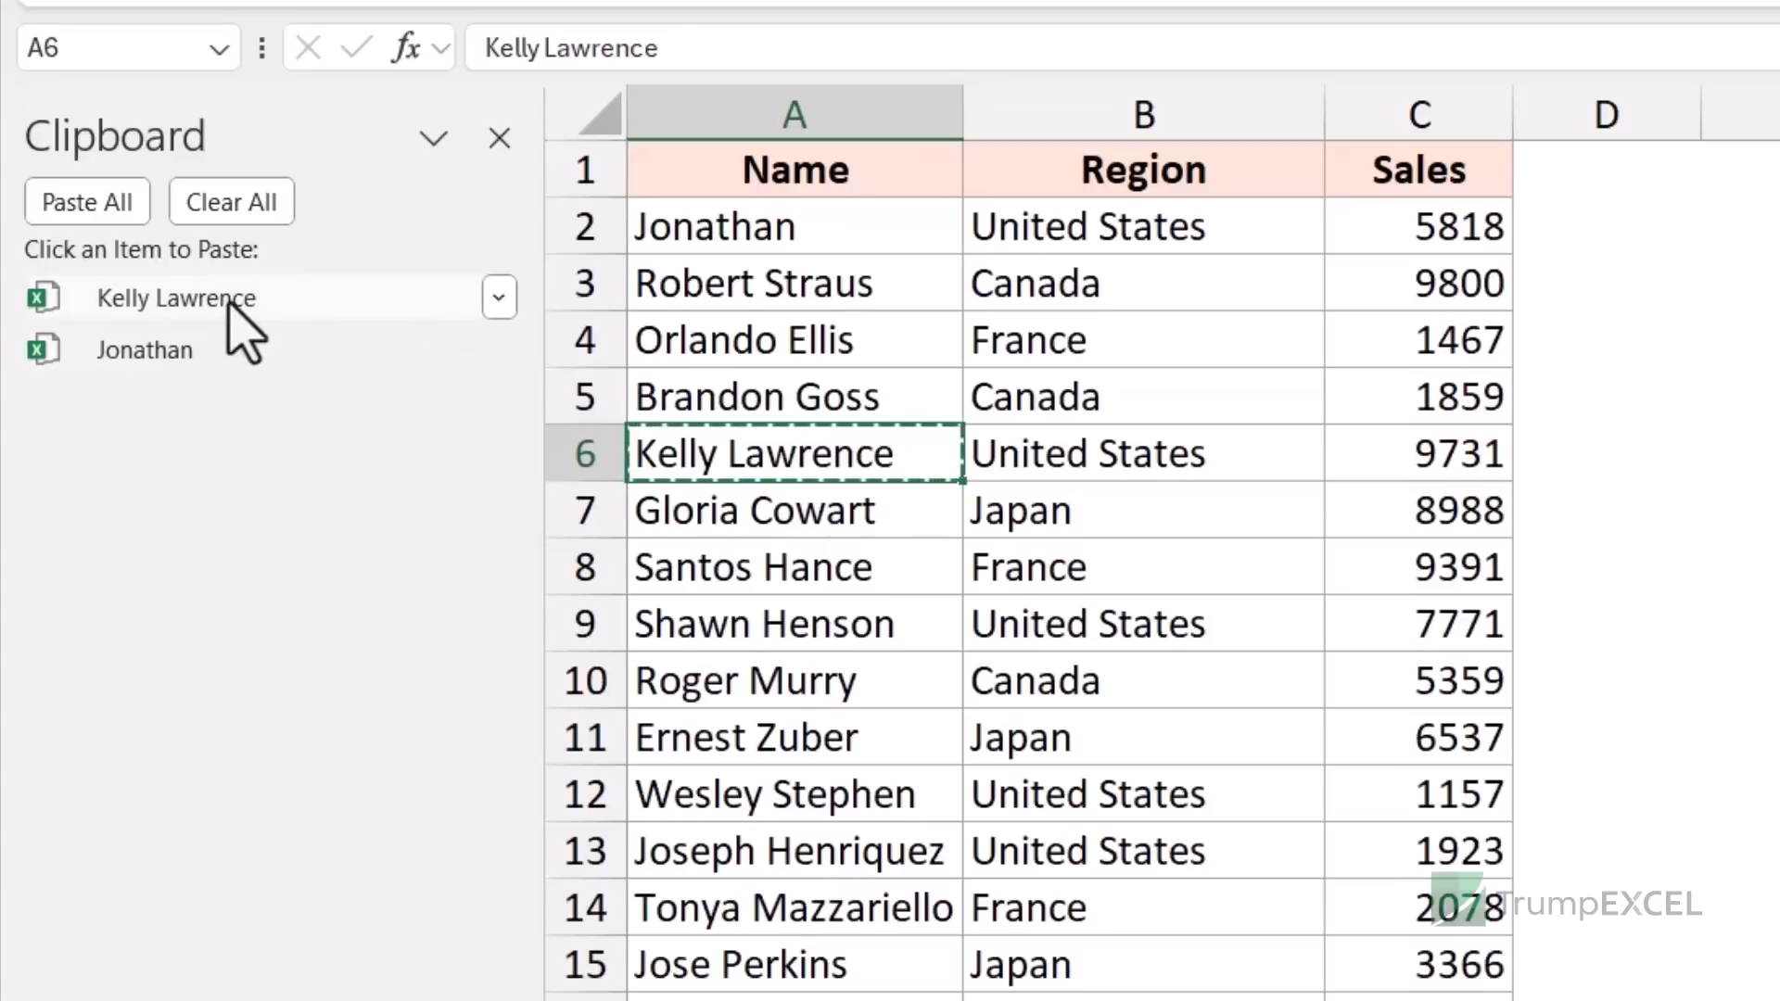
pyautogui.click(754, 619)
pyautogui.hotkey('ctrl', 'c')
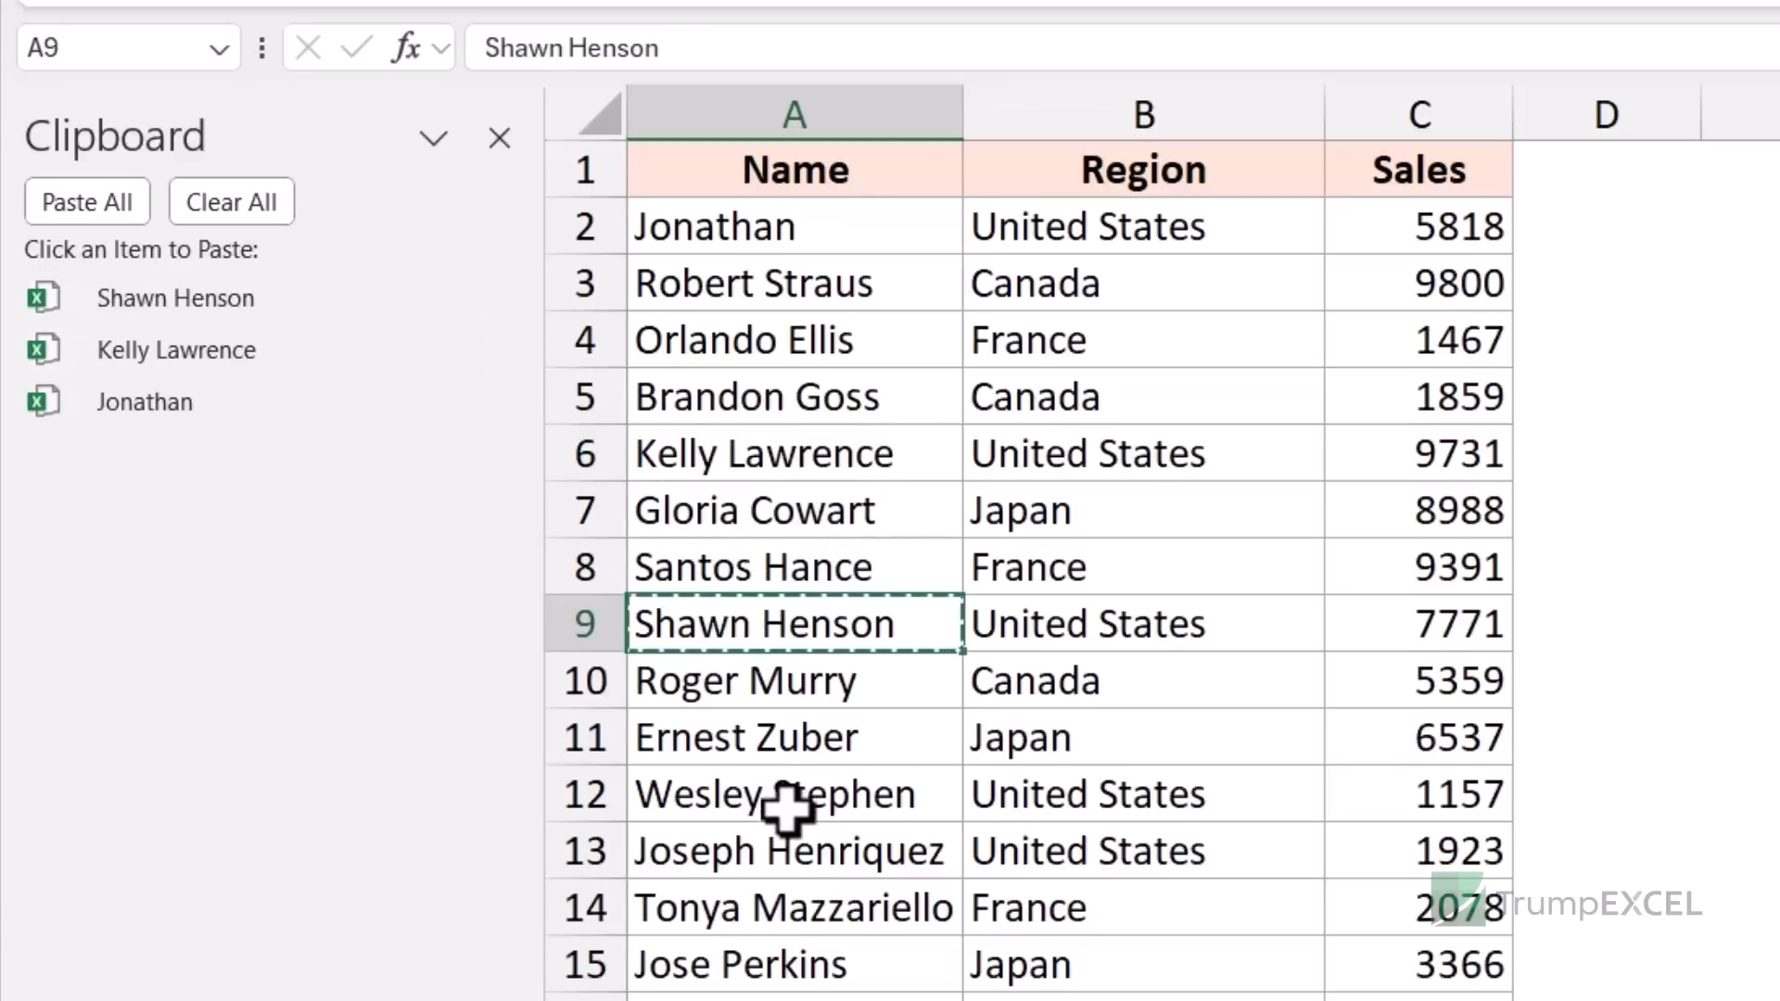
pyautogui.click(787, 799)
pyautogui.hotkey('ctrl', 'c')
pyautogui.click(785, 960)
pyautogui.hotkey('ctrl', 'c')
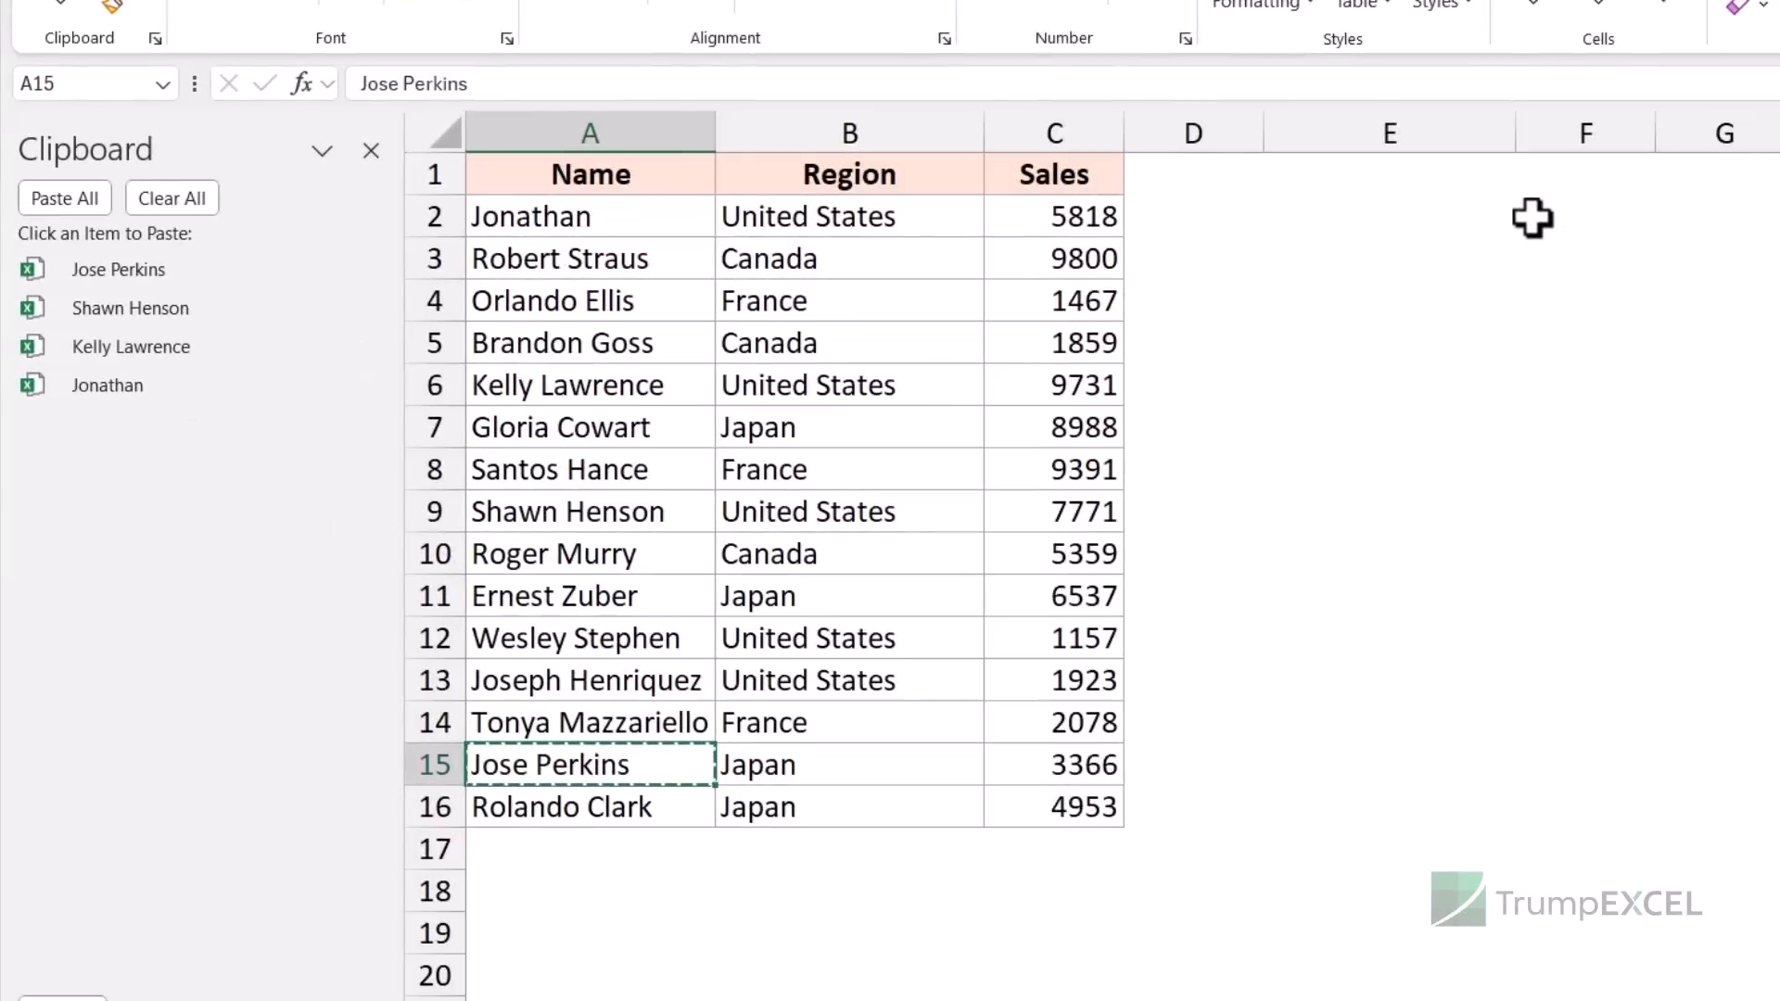
pyautogui.click(1543, 216)
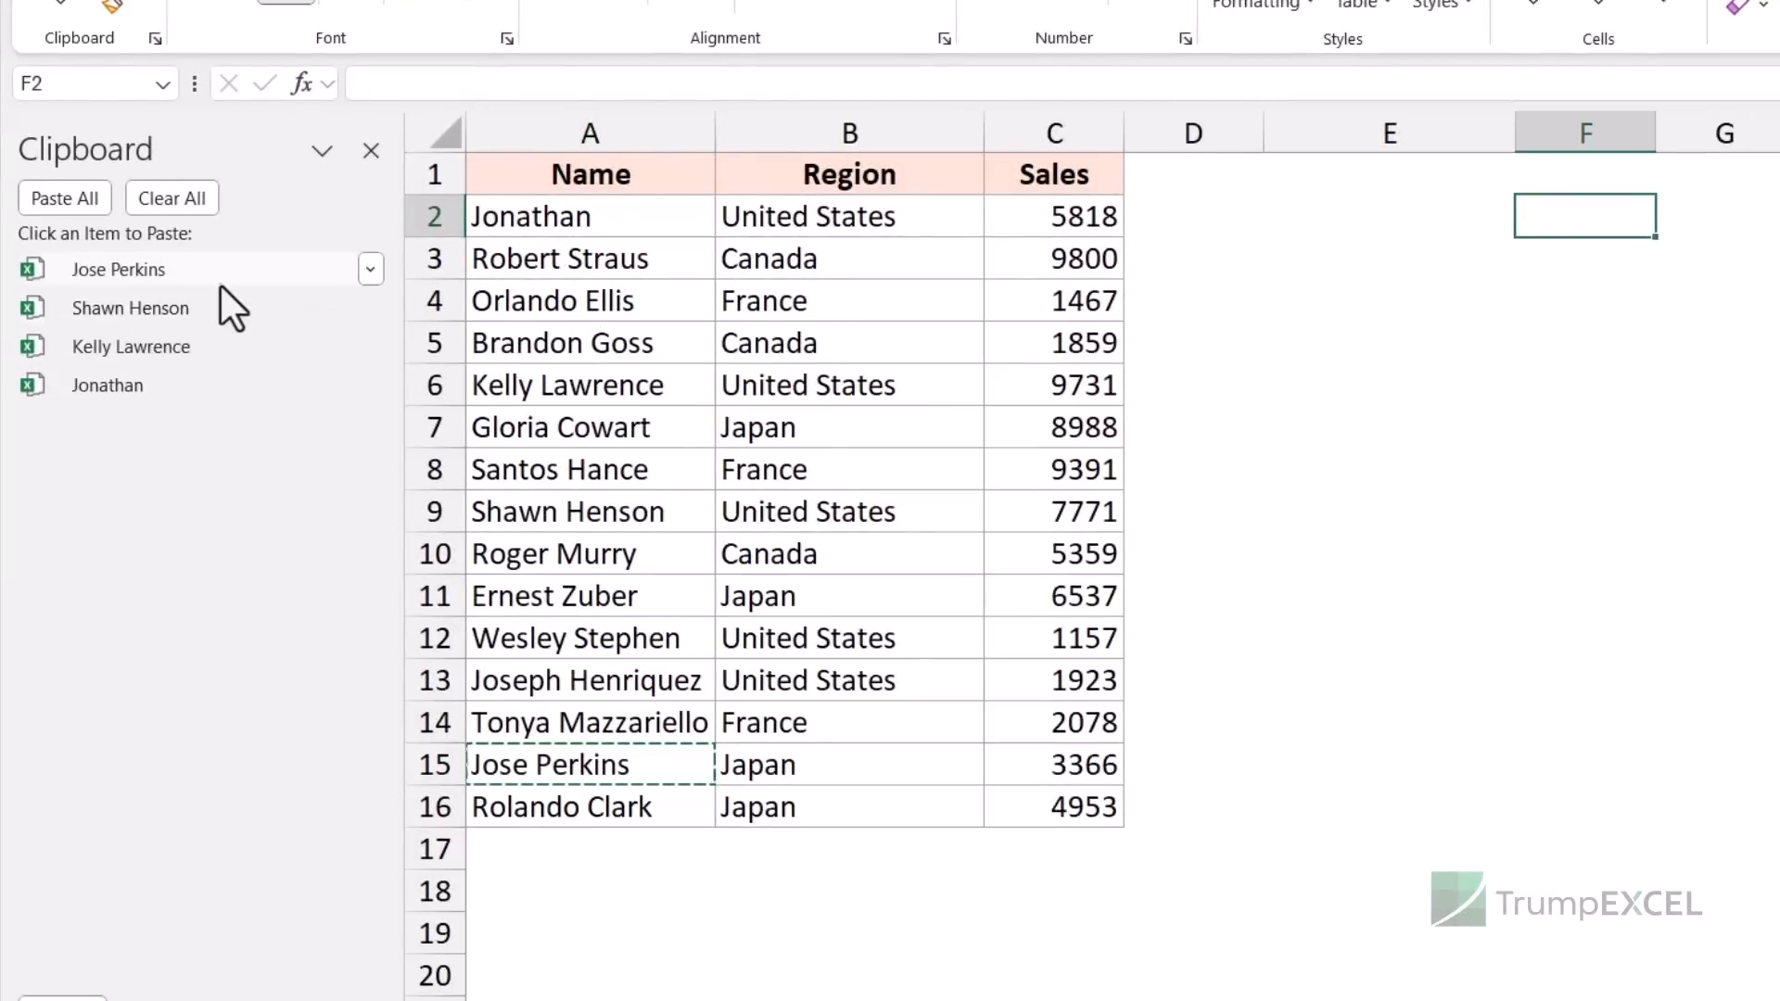
# - Paste two stored names from the Clipboard pane into F2 and F3
pyautogui.click(209, 315)
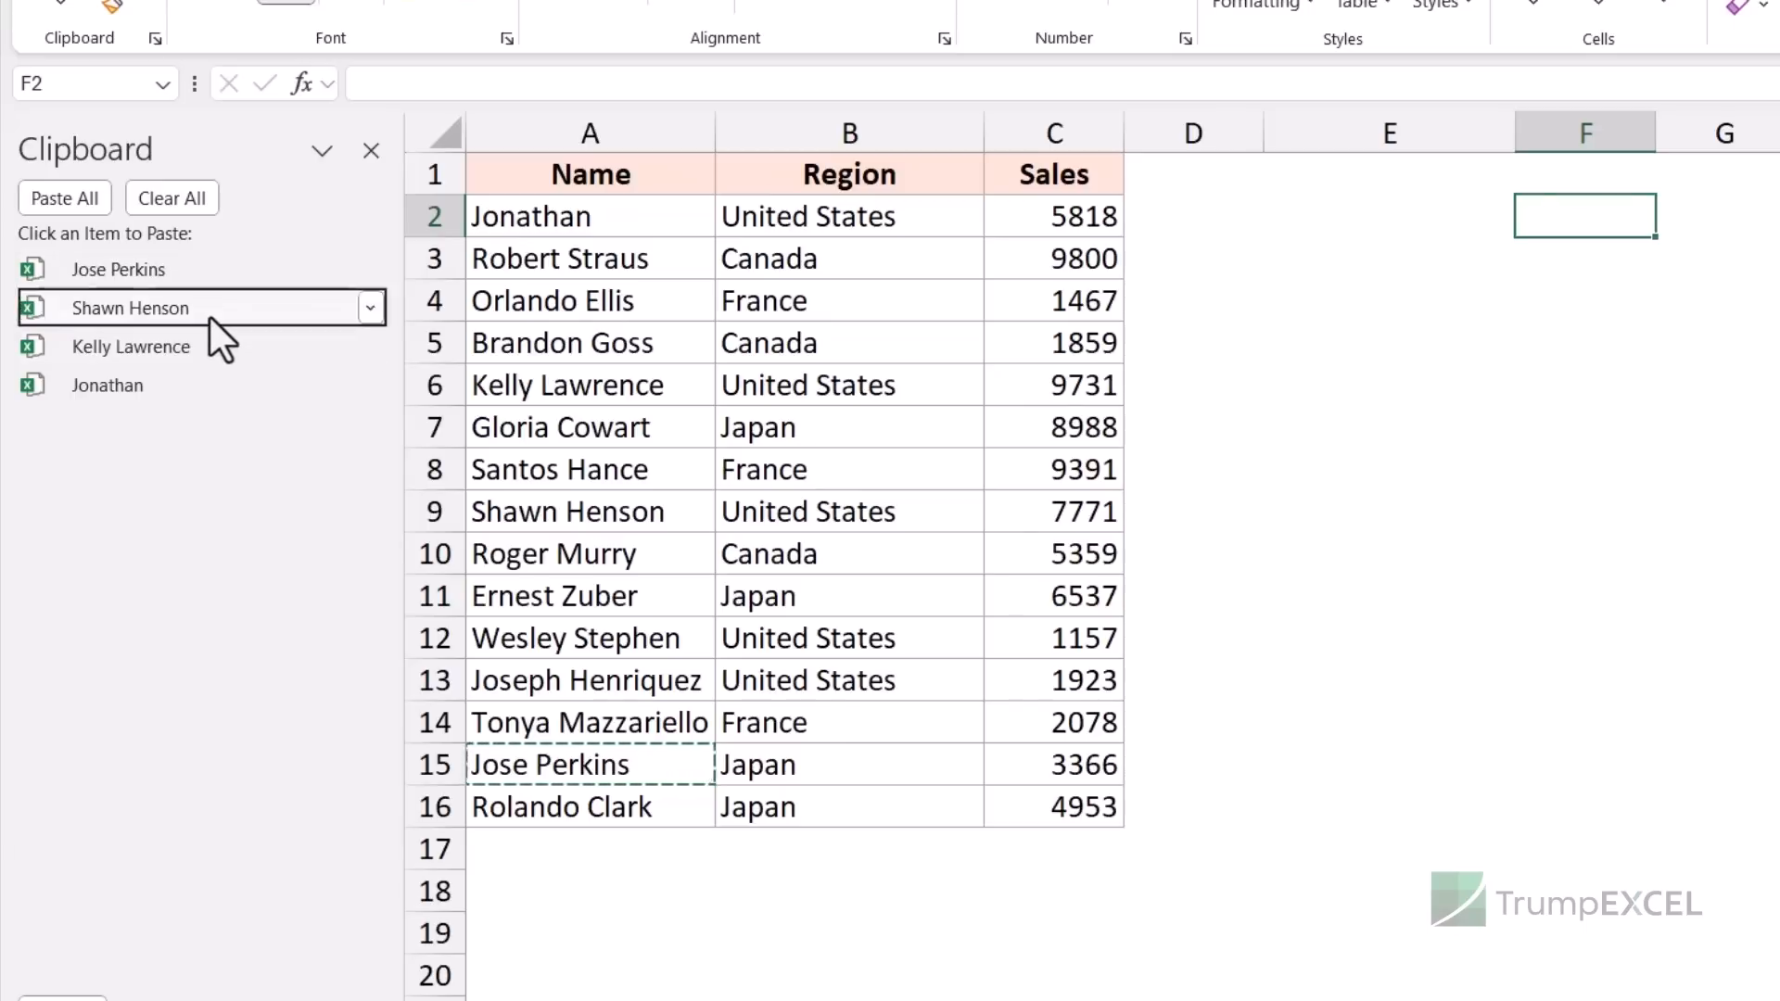
pyautogui.click(1570, 266)
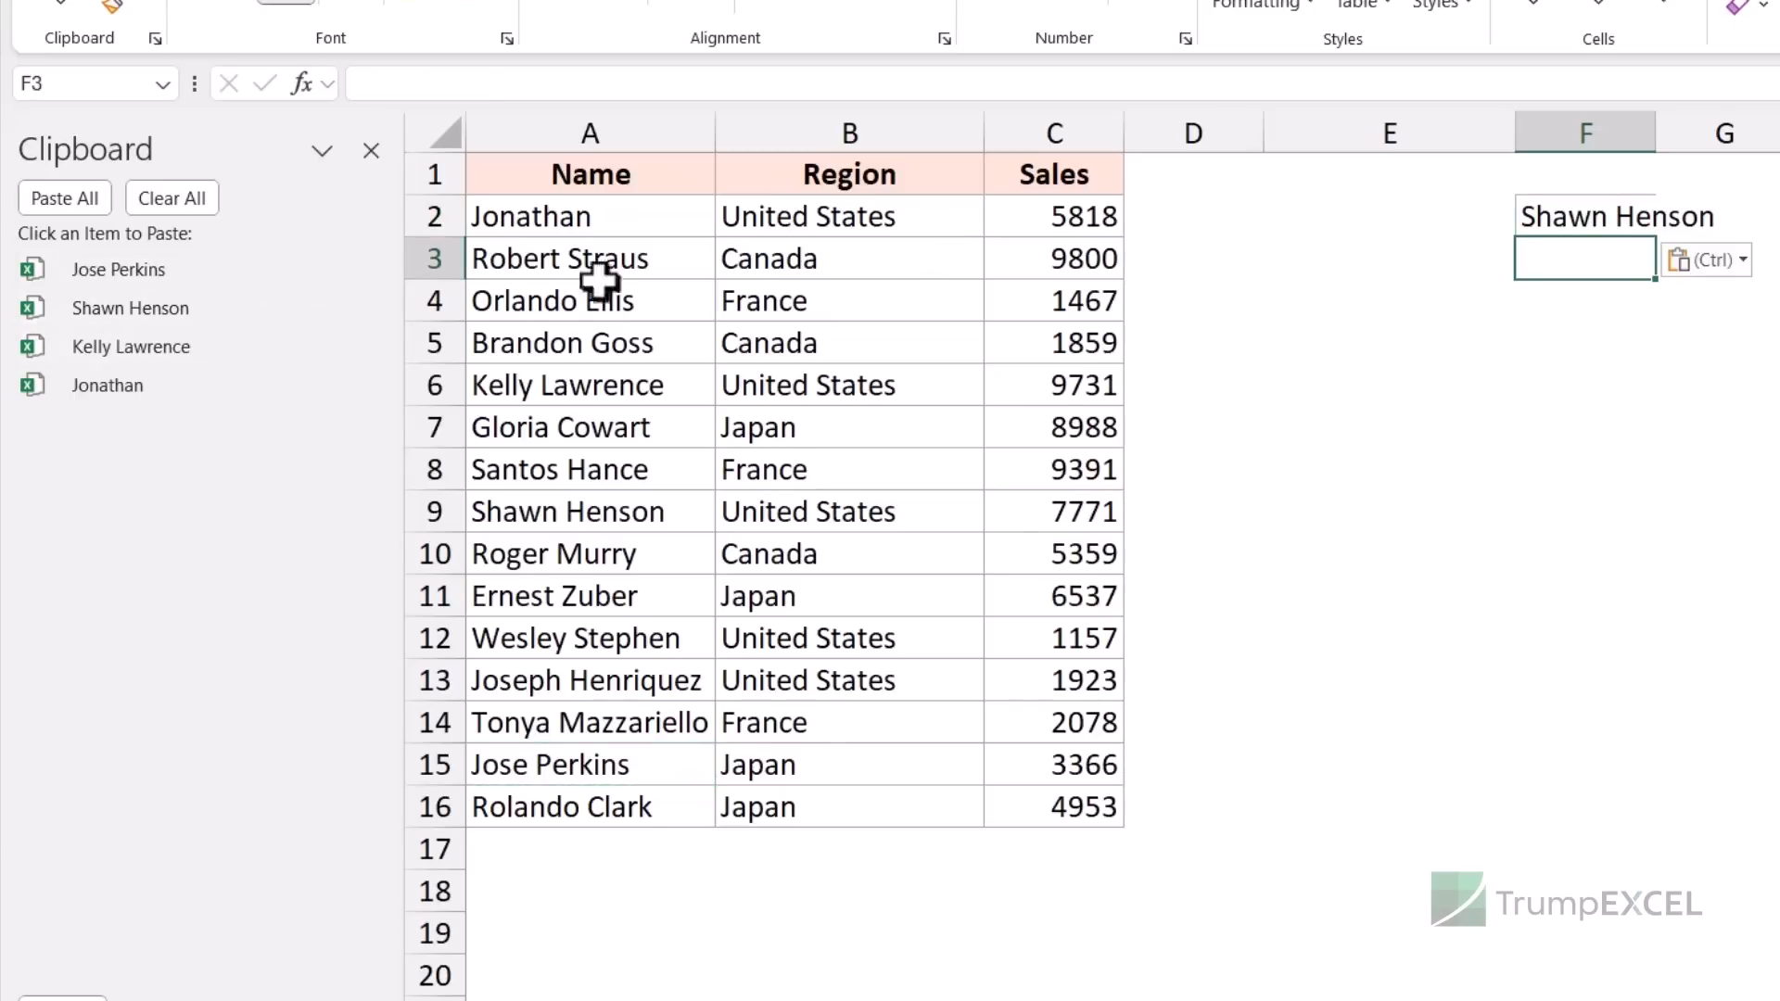
pyautogui.press('Escape')
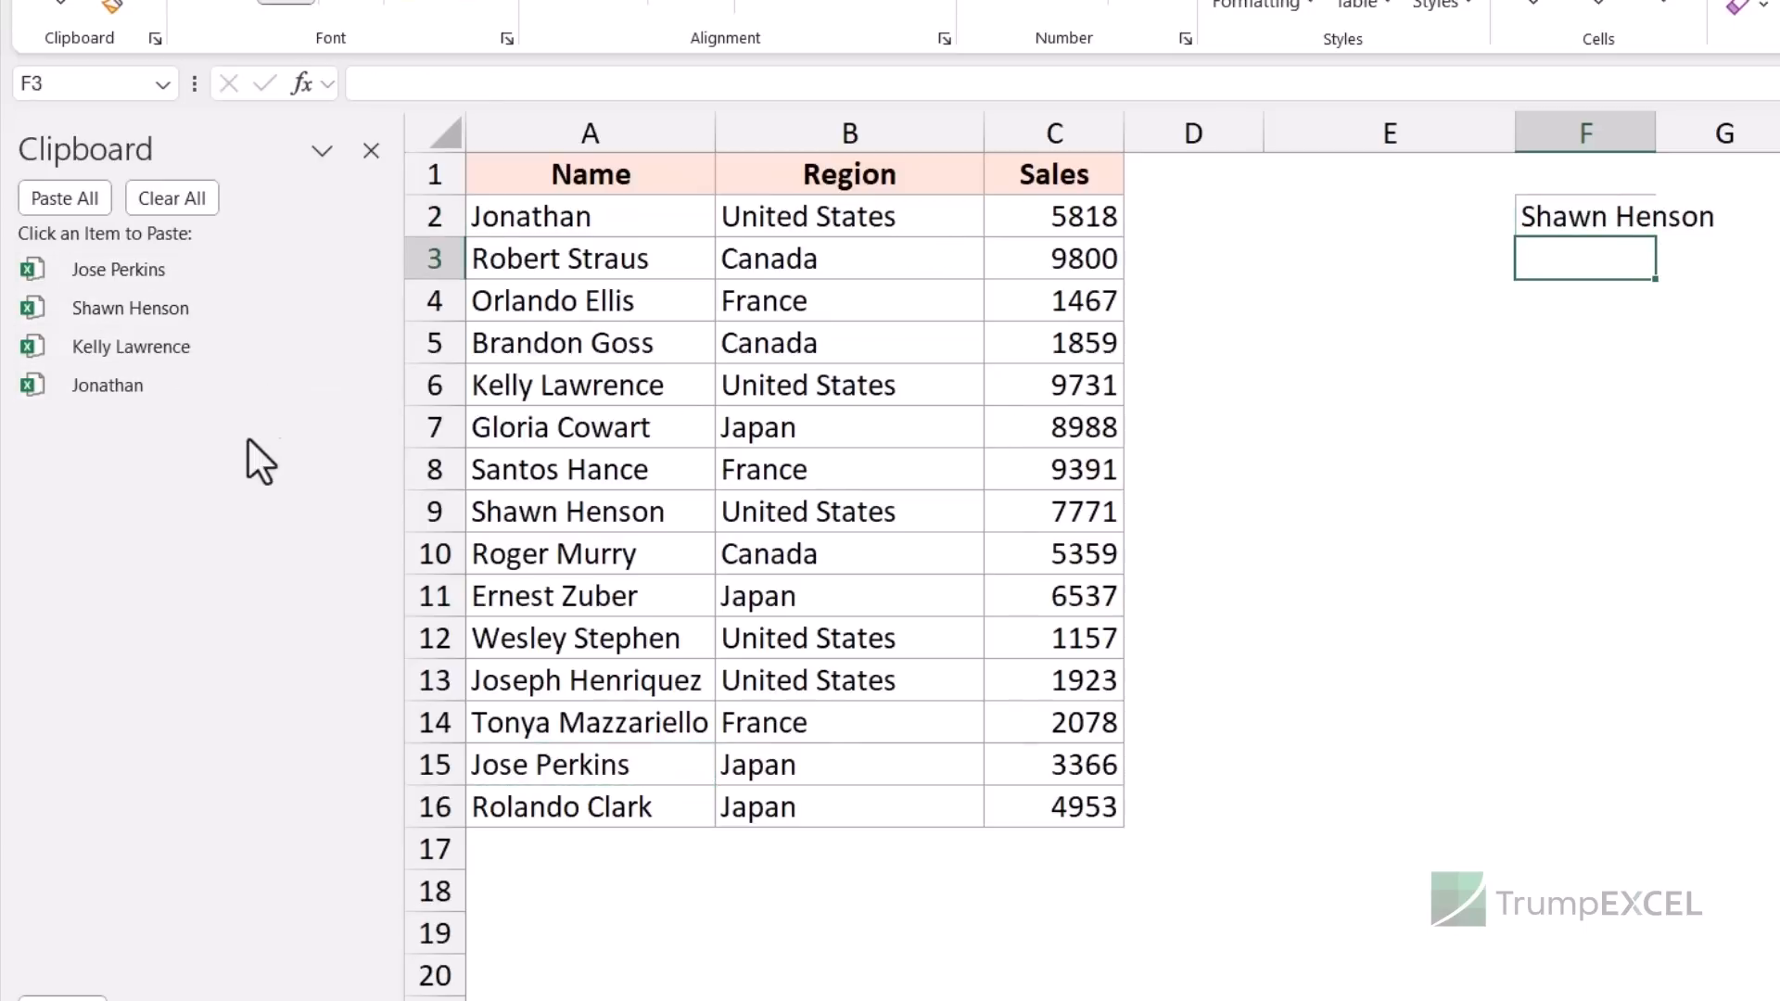
pyautogui.click(159, 389)
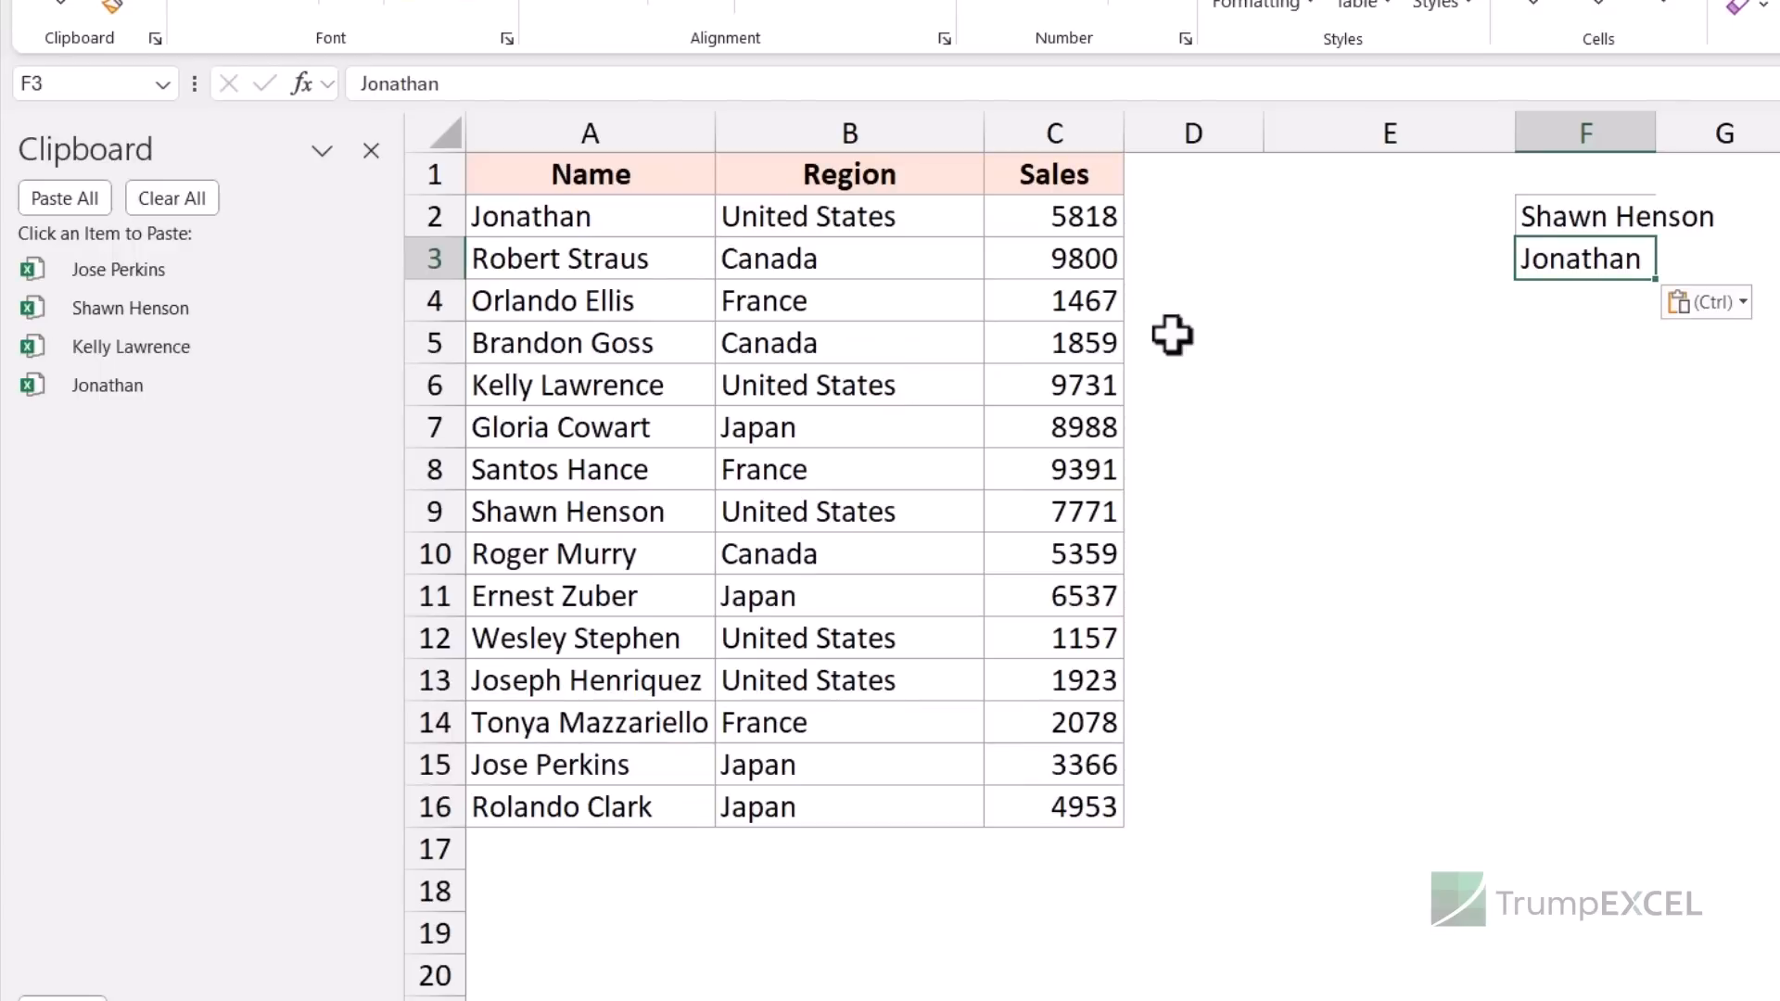
# - Clear the pasted names from F2:F3, return to A1 and go to the Wikipedia page
pyautogui.moveTo(1577, 226); pyautogui.dragTo(1573, 260)
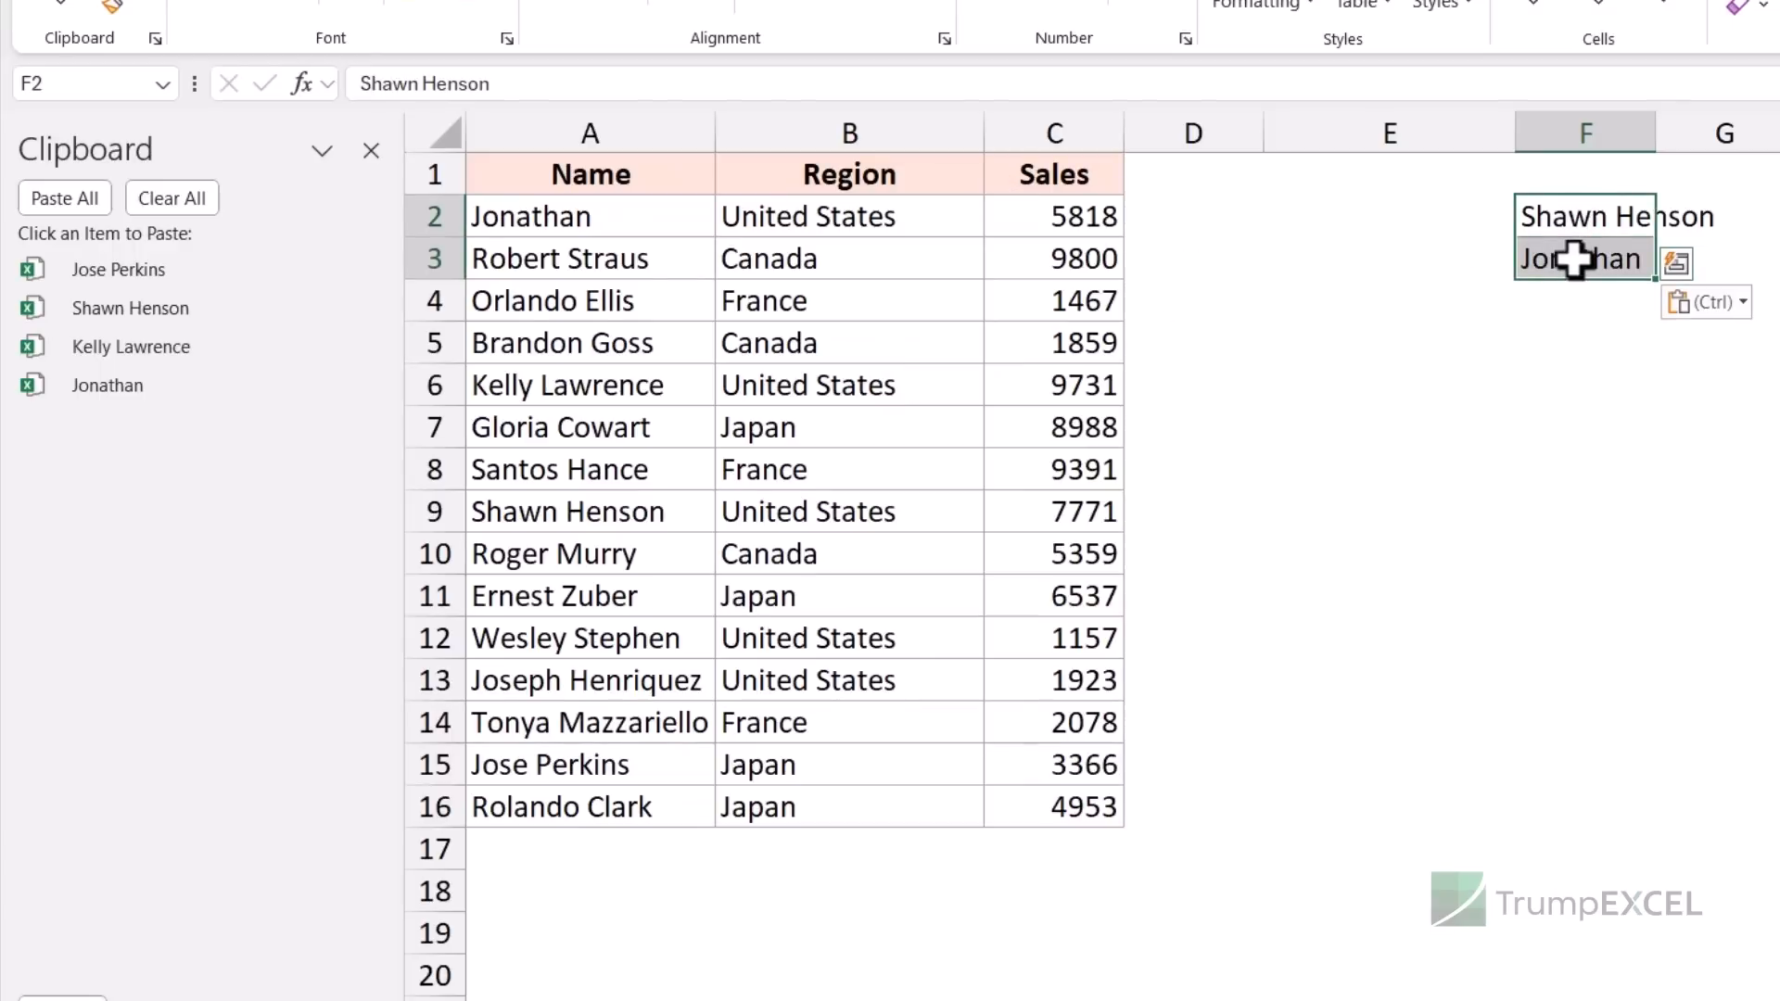
pyautogui.press('Delete')
pyautogui.click(624, 175)
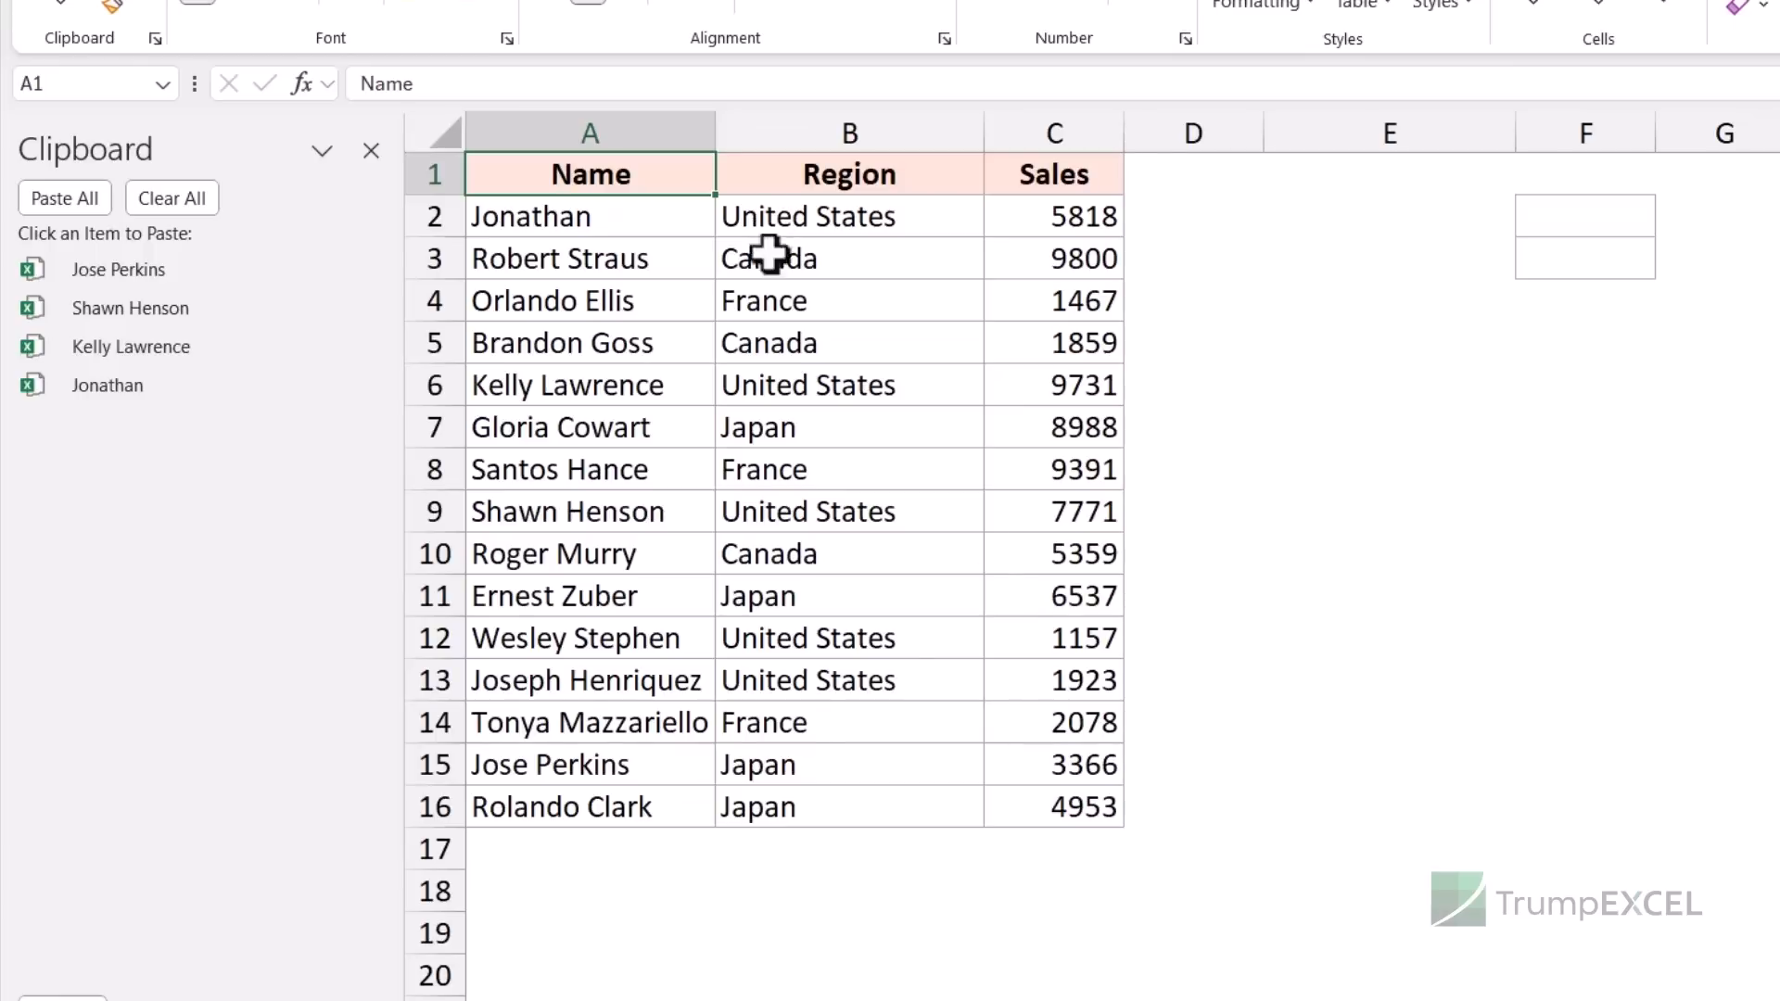
pyautogui.hotkey('alt', 'Tab')
pyautogui.hotkey('alt', 'Tab')
pyautogui.hotkey('alt', 'Tab')
pyautogui.hotkey('alt', 'Tab')
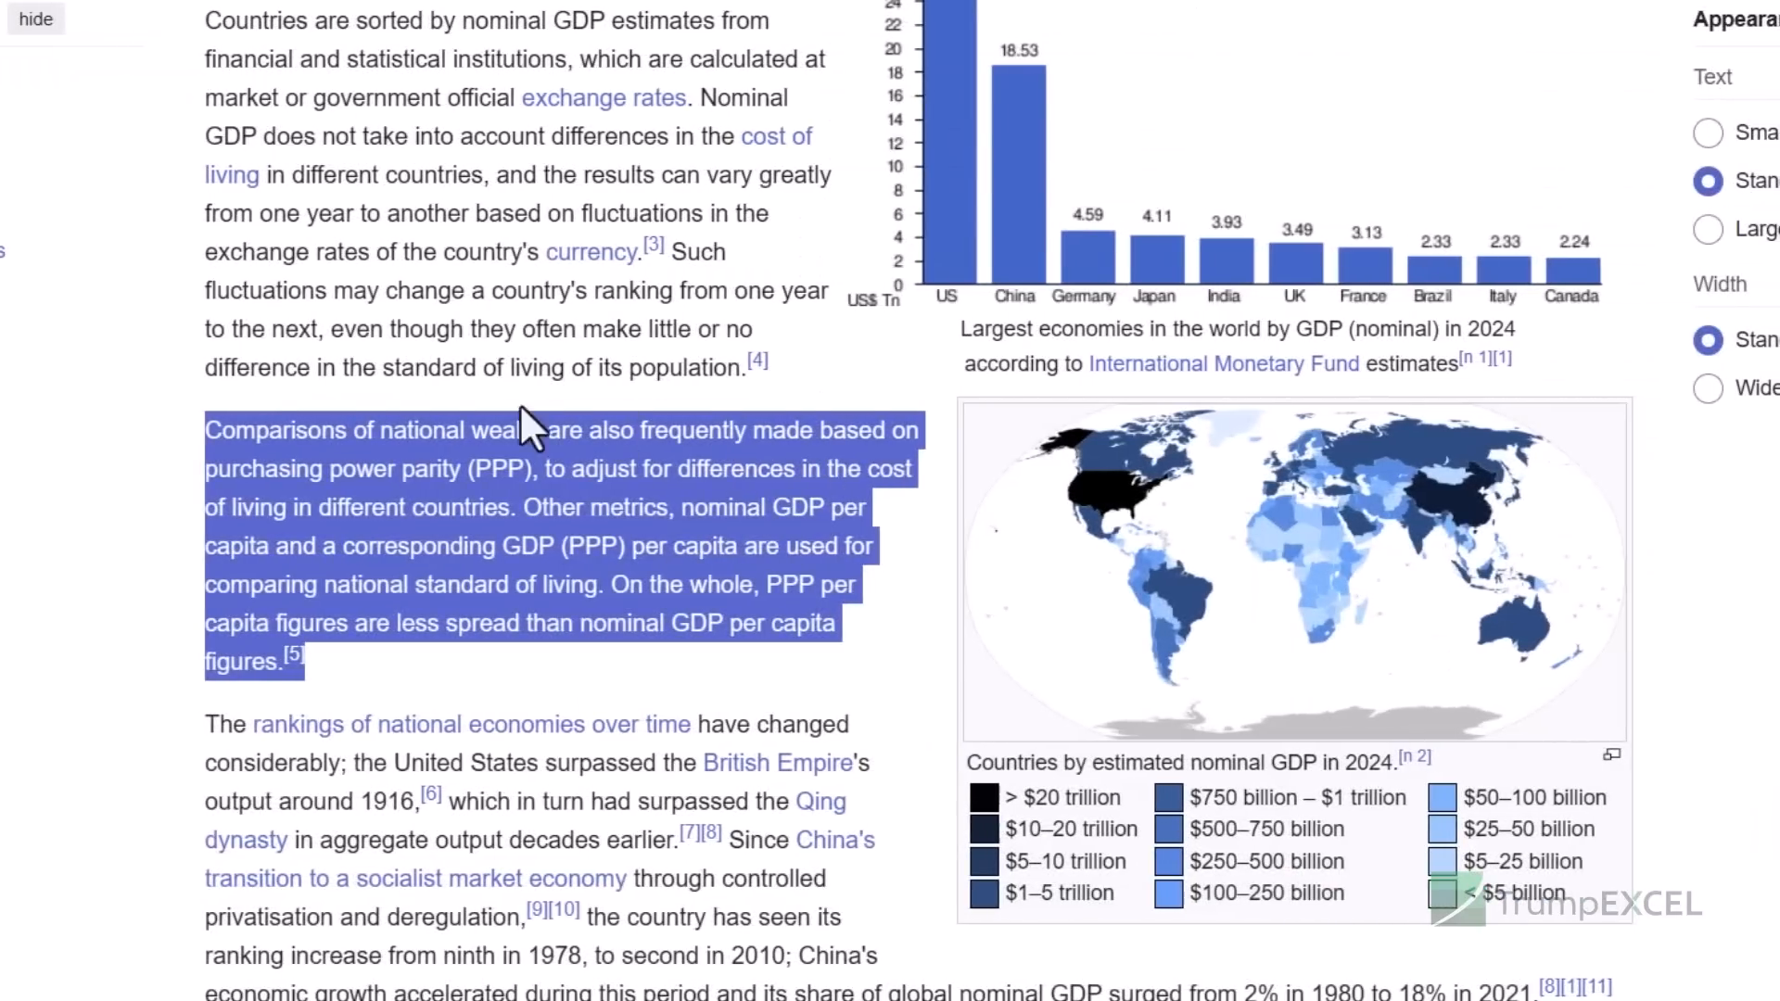
# - Copy the GDP article's opening paragraph into the clipboard collection
pyautogui.scroll(-9, 526, 408)
pyautogui.scroll(13, 529, 397)
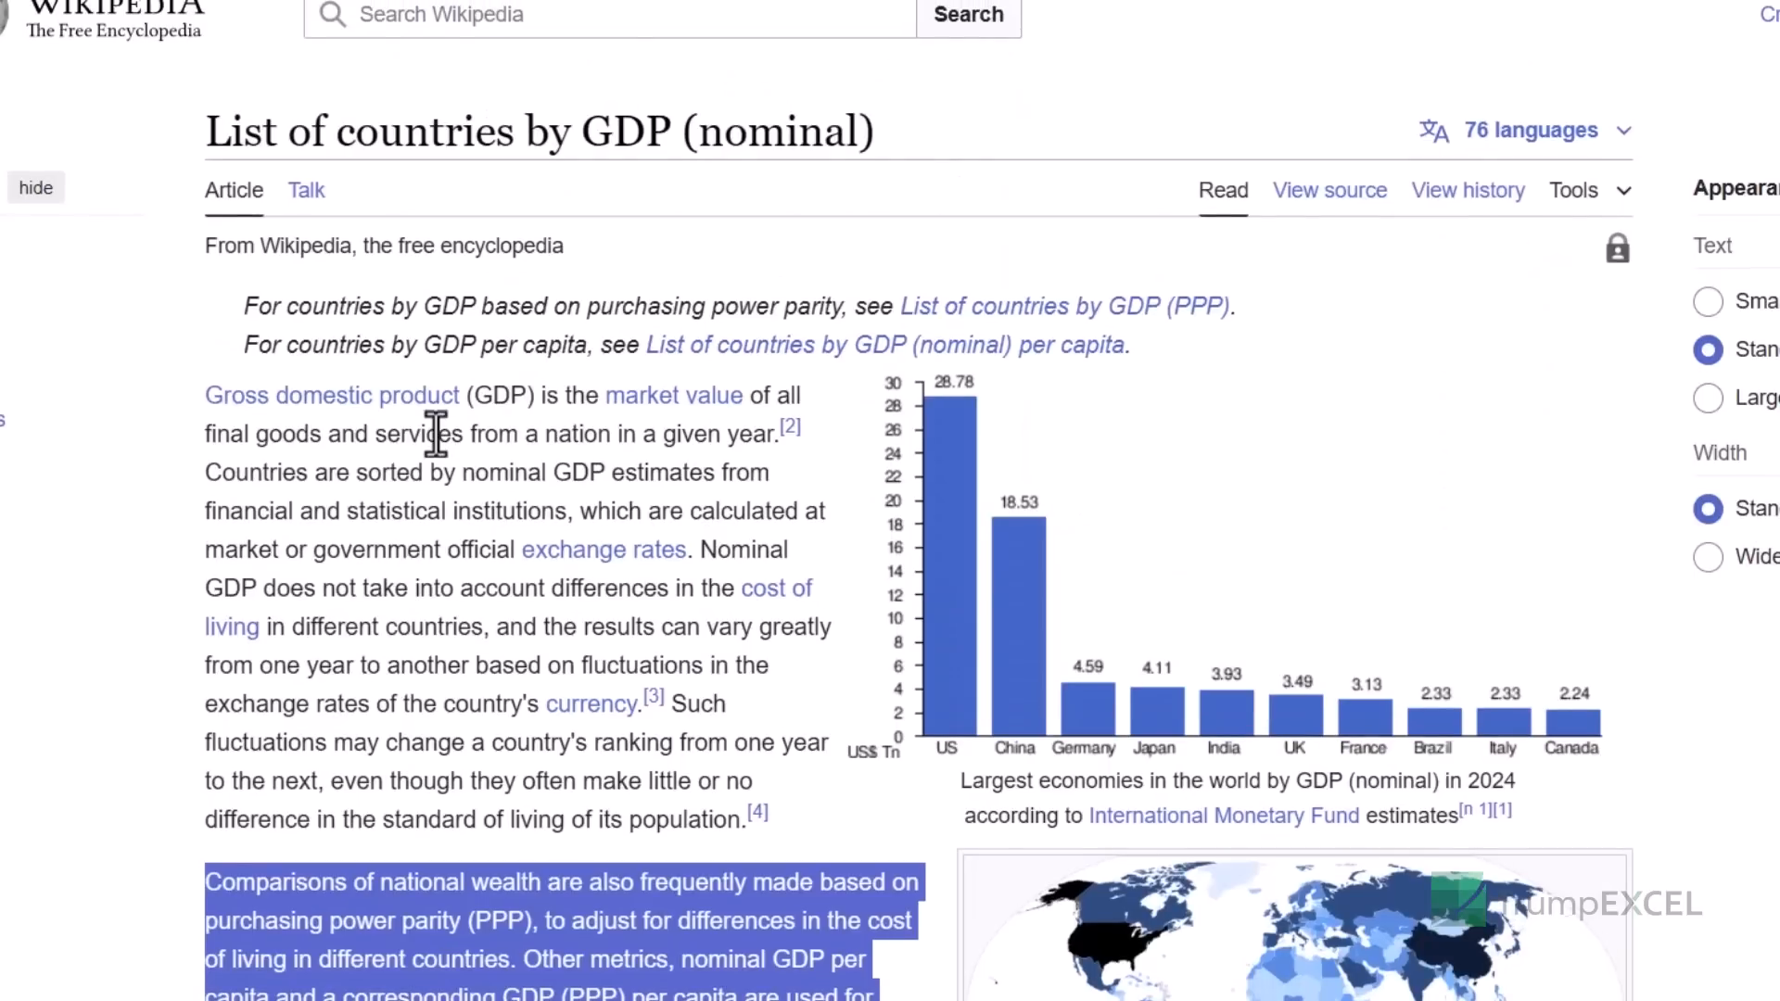
pyautogui.click(436, 434)
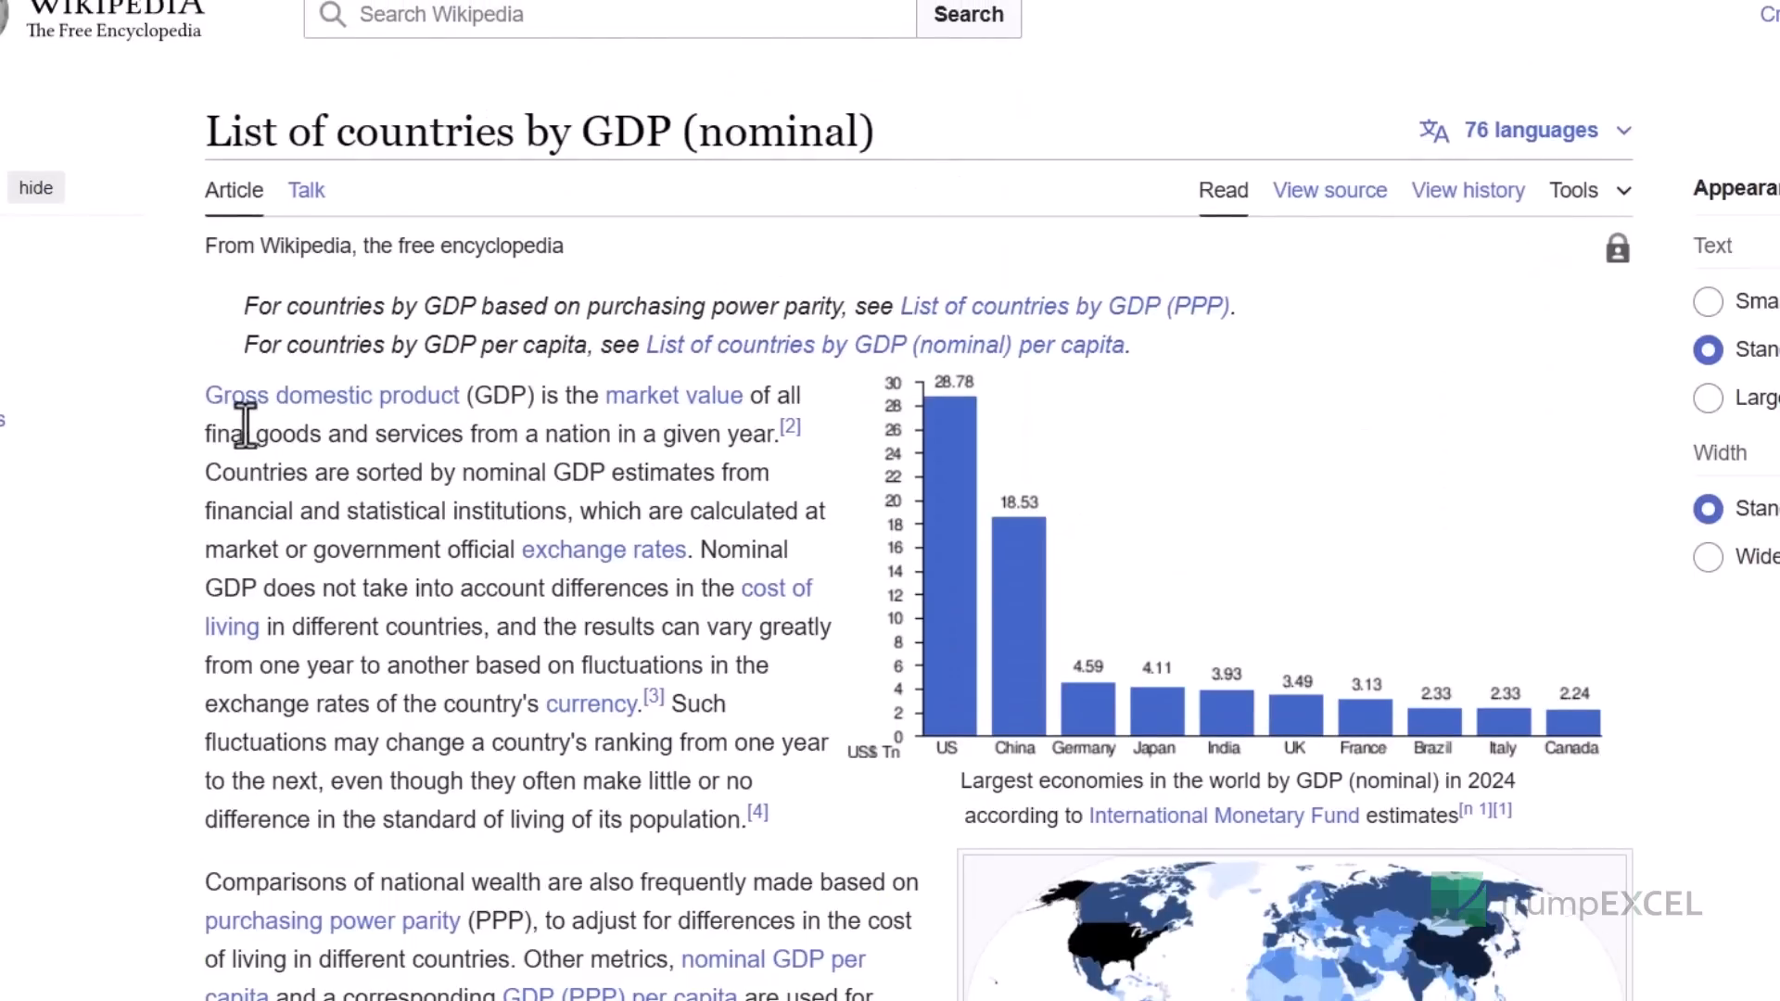
pyautogui.moveTo(202, 391); pyautogui.dragTo(799, 807)
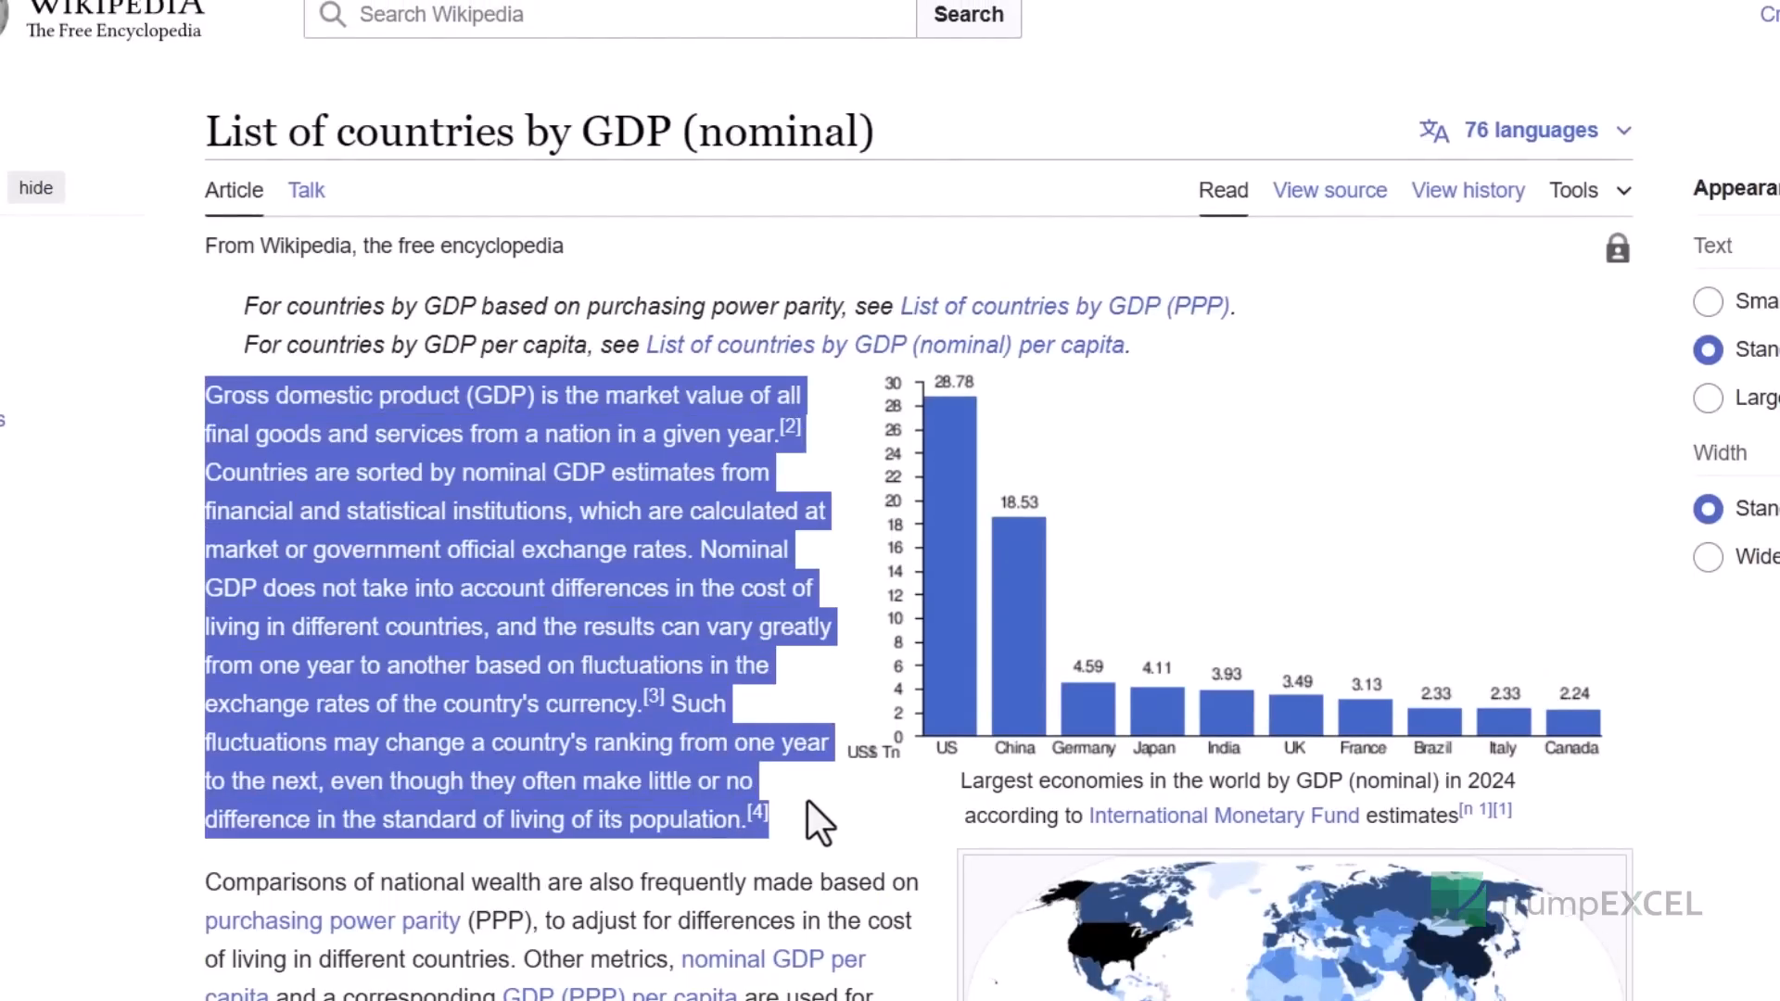
pyautogui.hotkey('ctrl', 'c')
pyautogui.hotkey('alt', 'Tab')
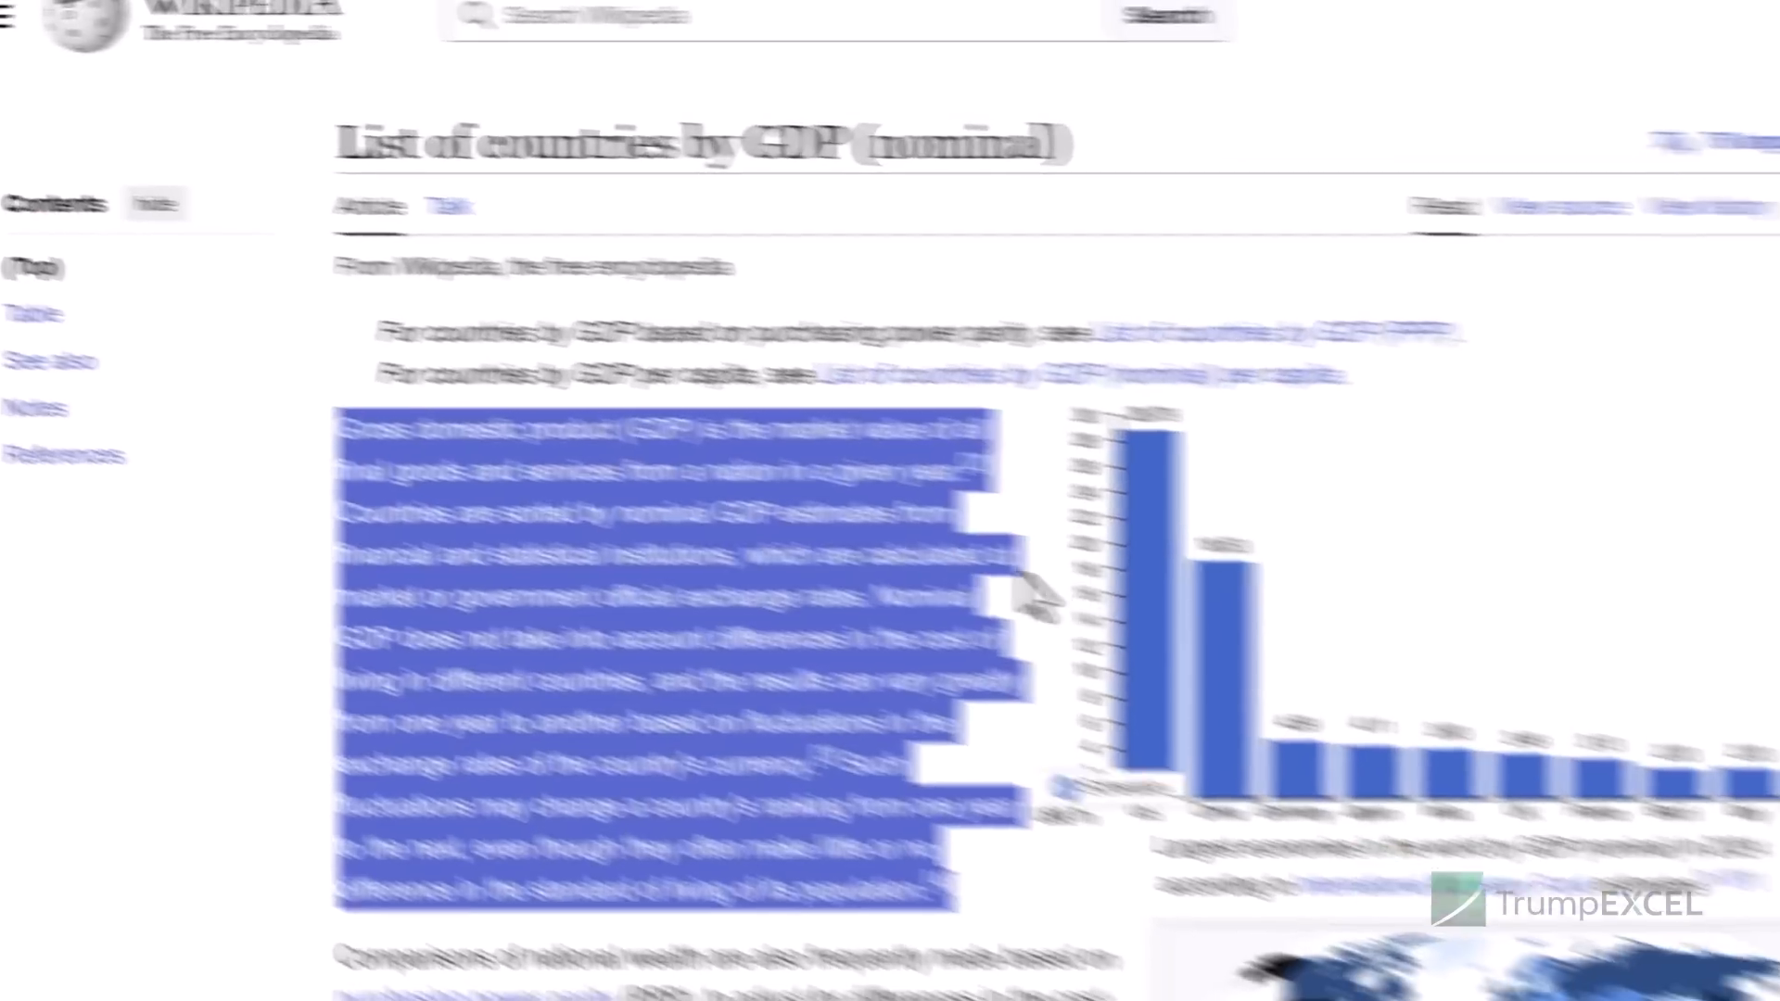
# - Copy the 'The first list includes' paragraph and the five List of countries See also links
pyautogui.scroll(-15, 1025, 588)
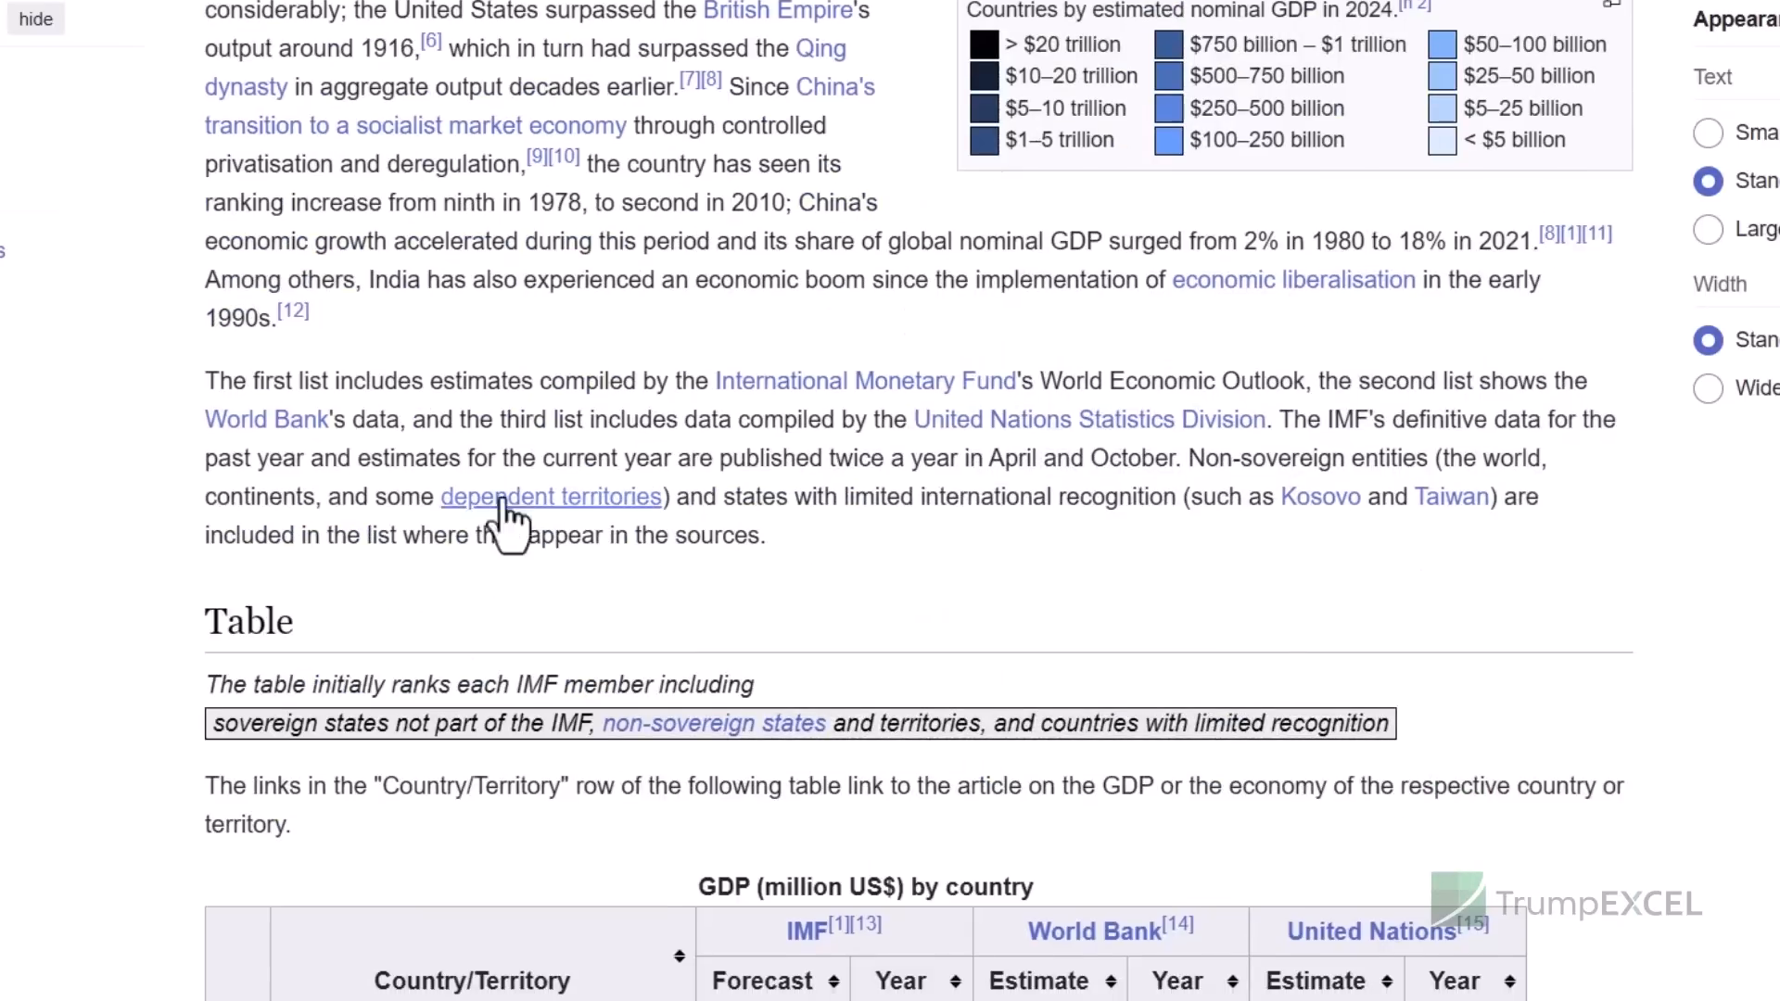
pyautogui.moveTo(217, 386); pyautogui.dragTo(825, 527)
pyautogui.scroll(-15, 551, 436)
pyautogui.scroll(-20, 553, 440)
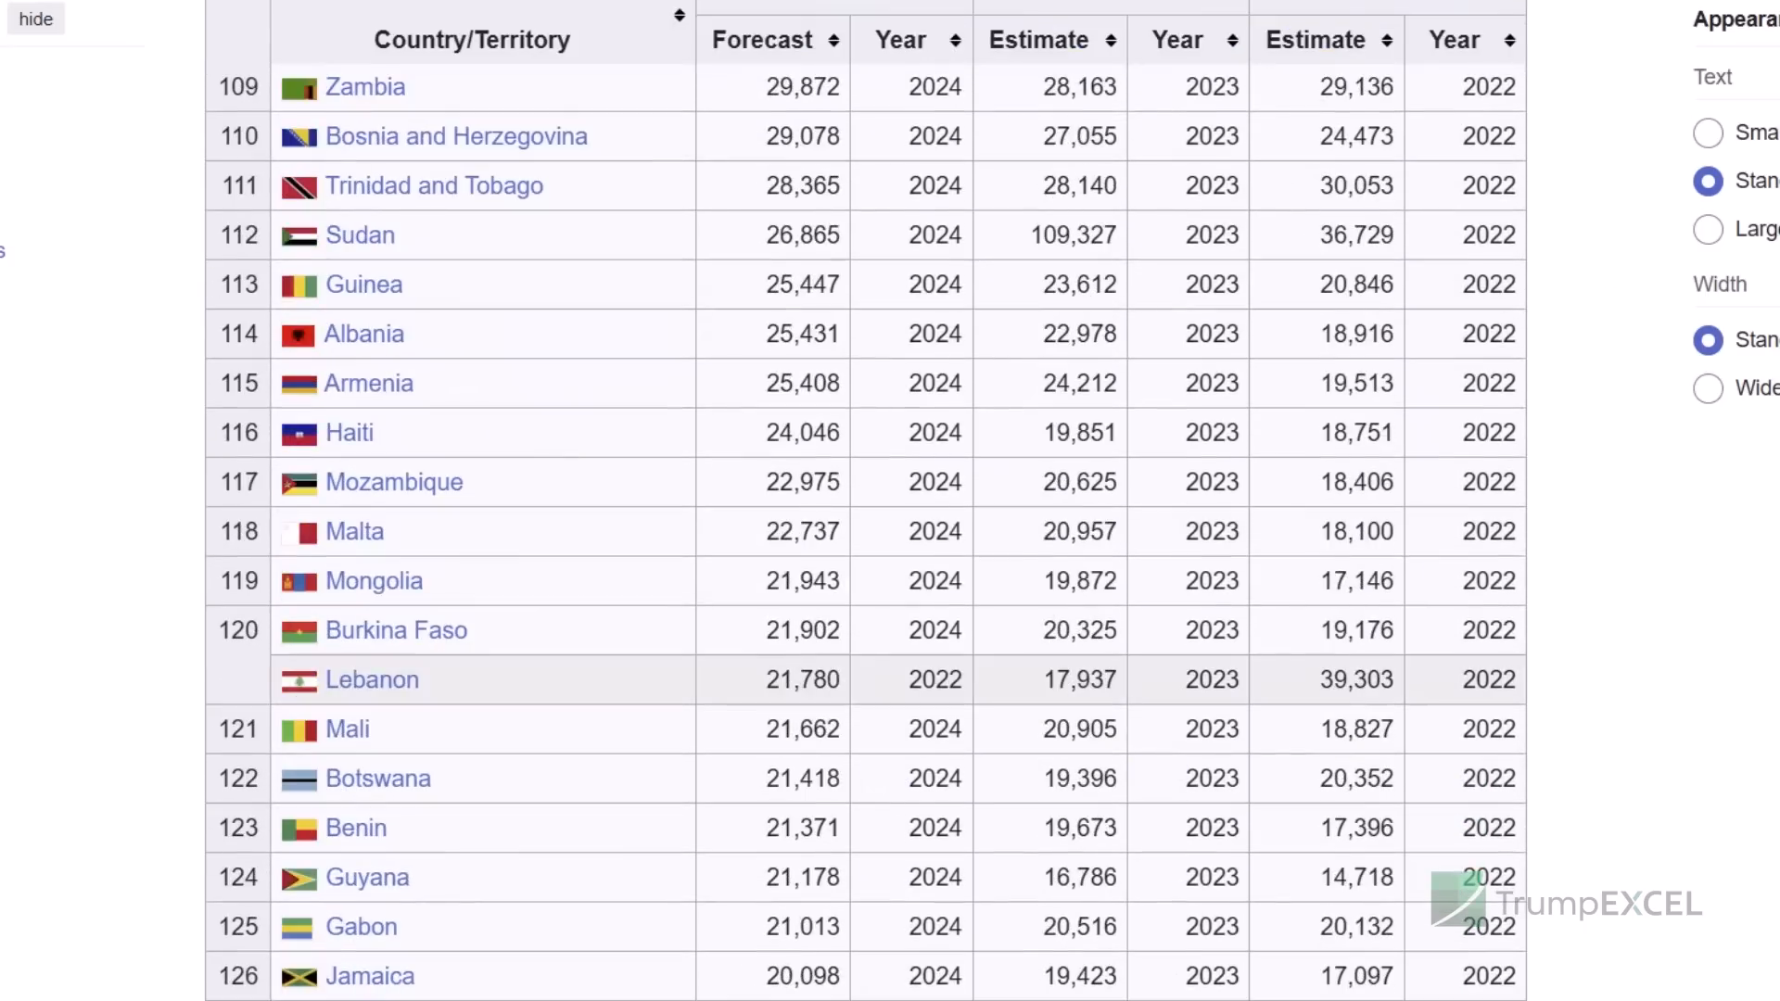
pyautogui.scroll(-20, 918, 532)
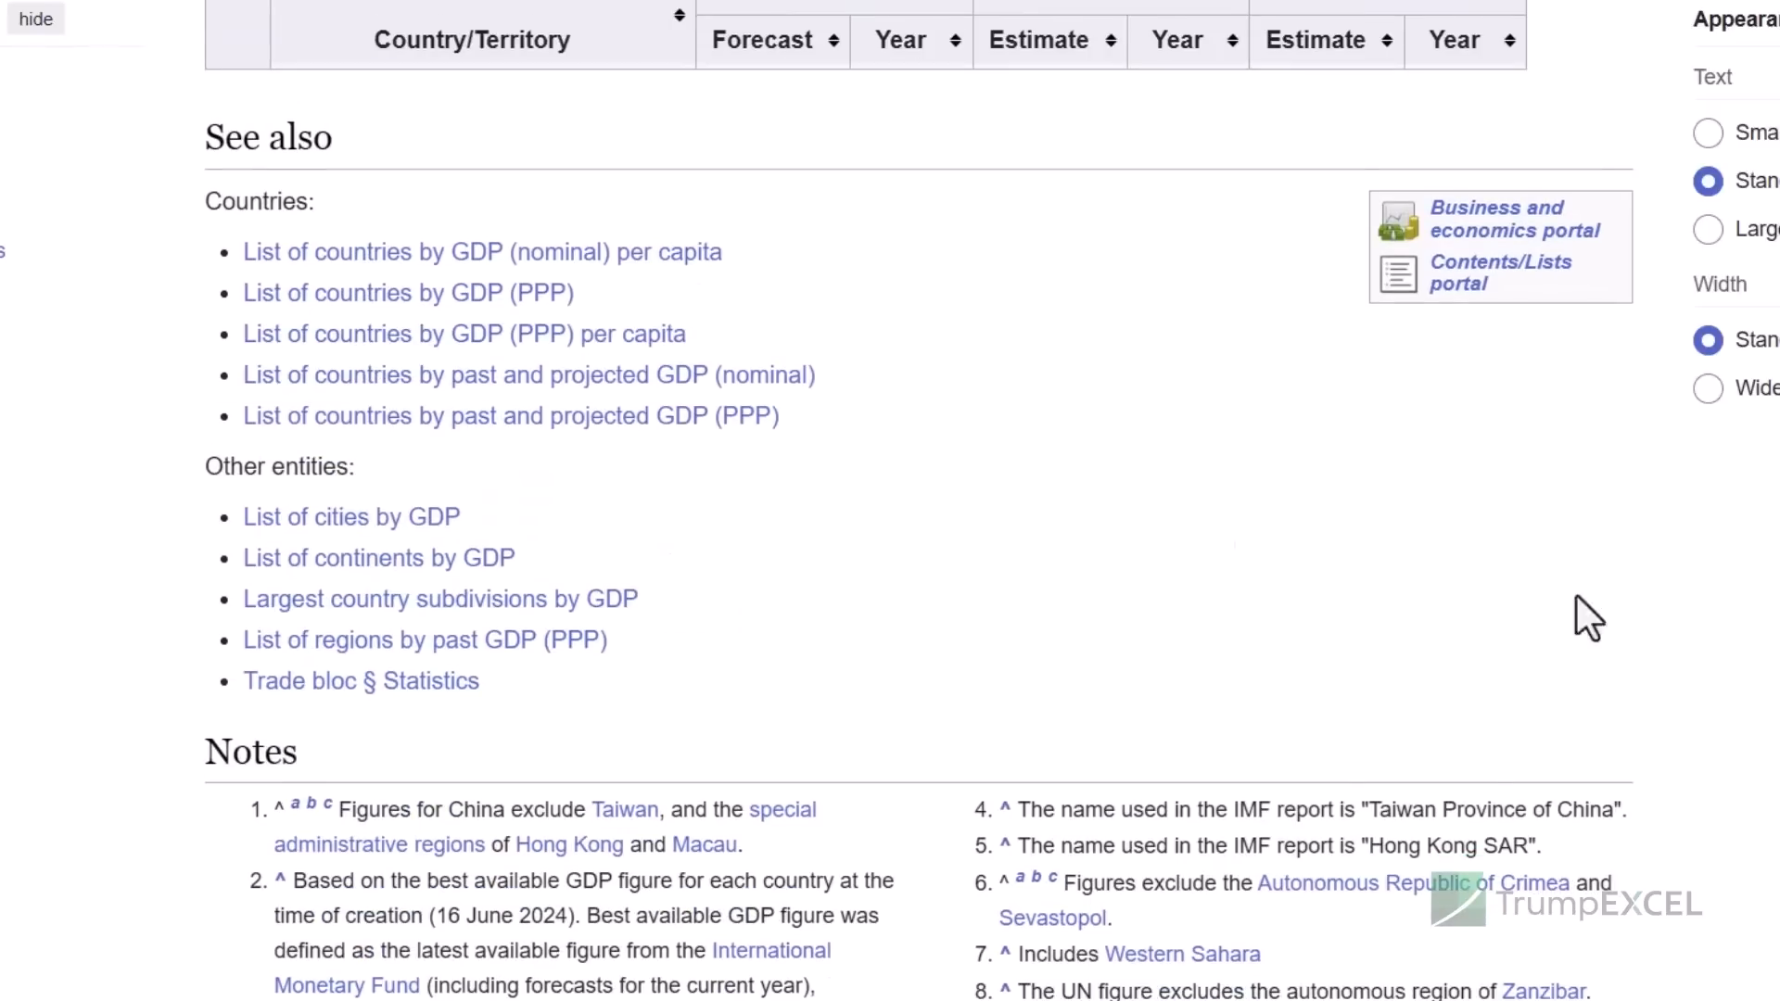
pyautogui.moveTo(799, 423); pyautogui.dragTo(274, 232)
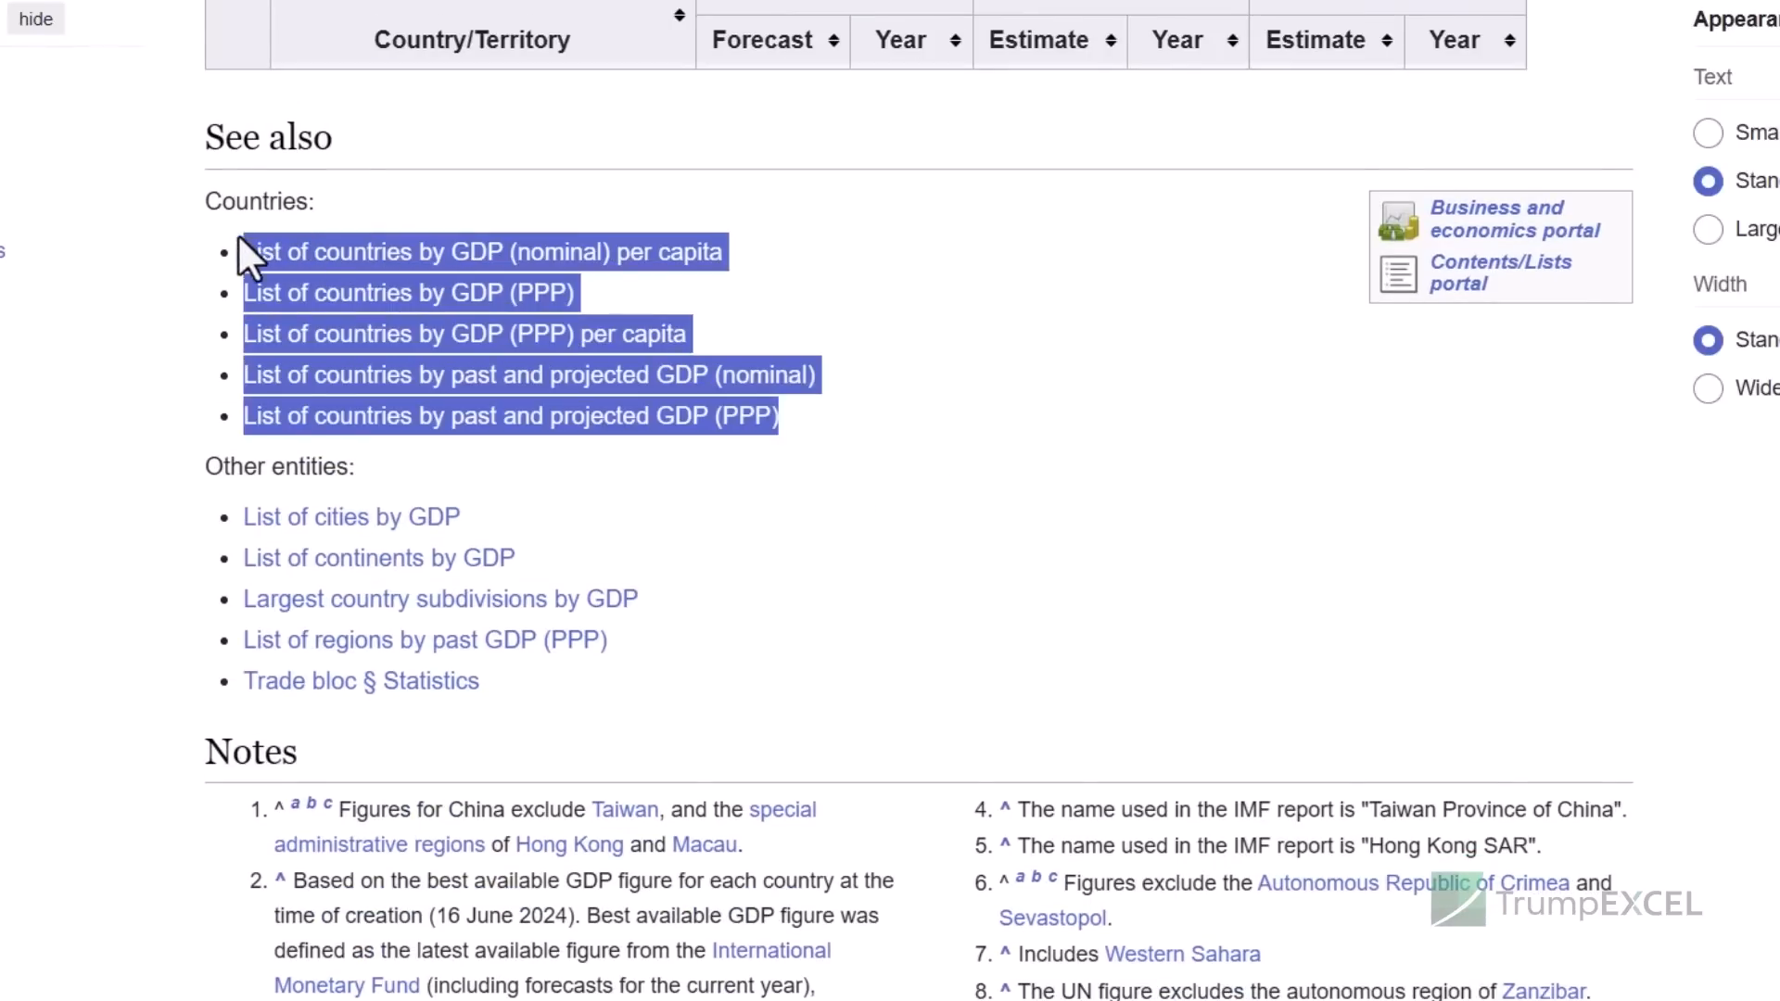
pyautogui.hotkey('alt', 'Tab')
pyautogui.hotkey('alt', 'Tab')
pyautogui.hotkey('alt', 'Tab')
pyautogui.hotkey('alt', 'Tab')
pyautogui.hotkey('alt', 'Tab')
pyautogui.hotkey('alt', 'Tab')
pyautogui.hotkey('alt', 'Tab')
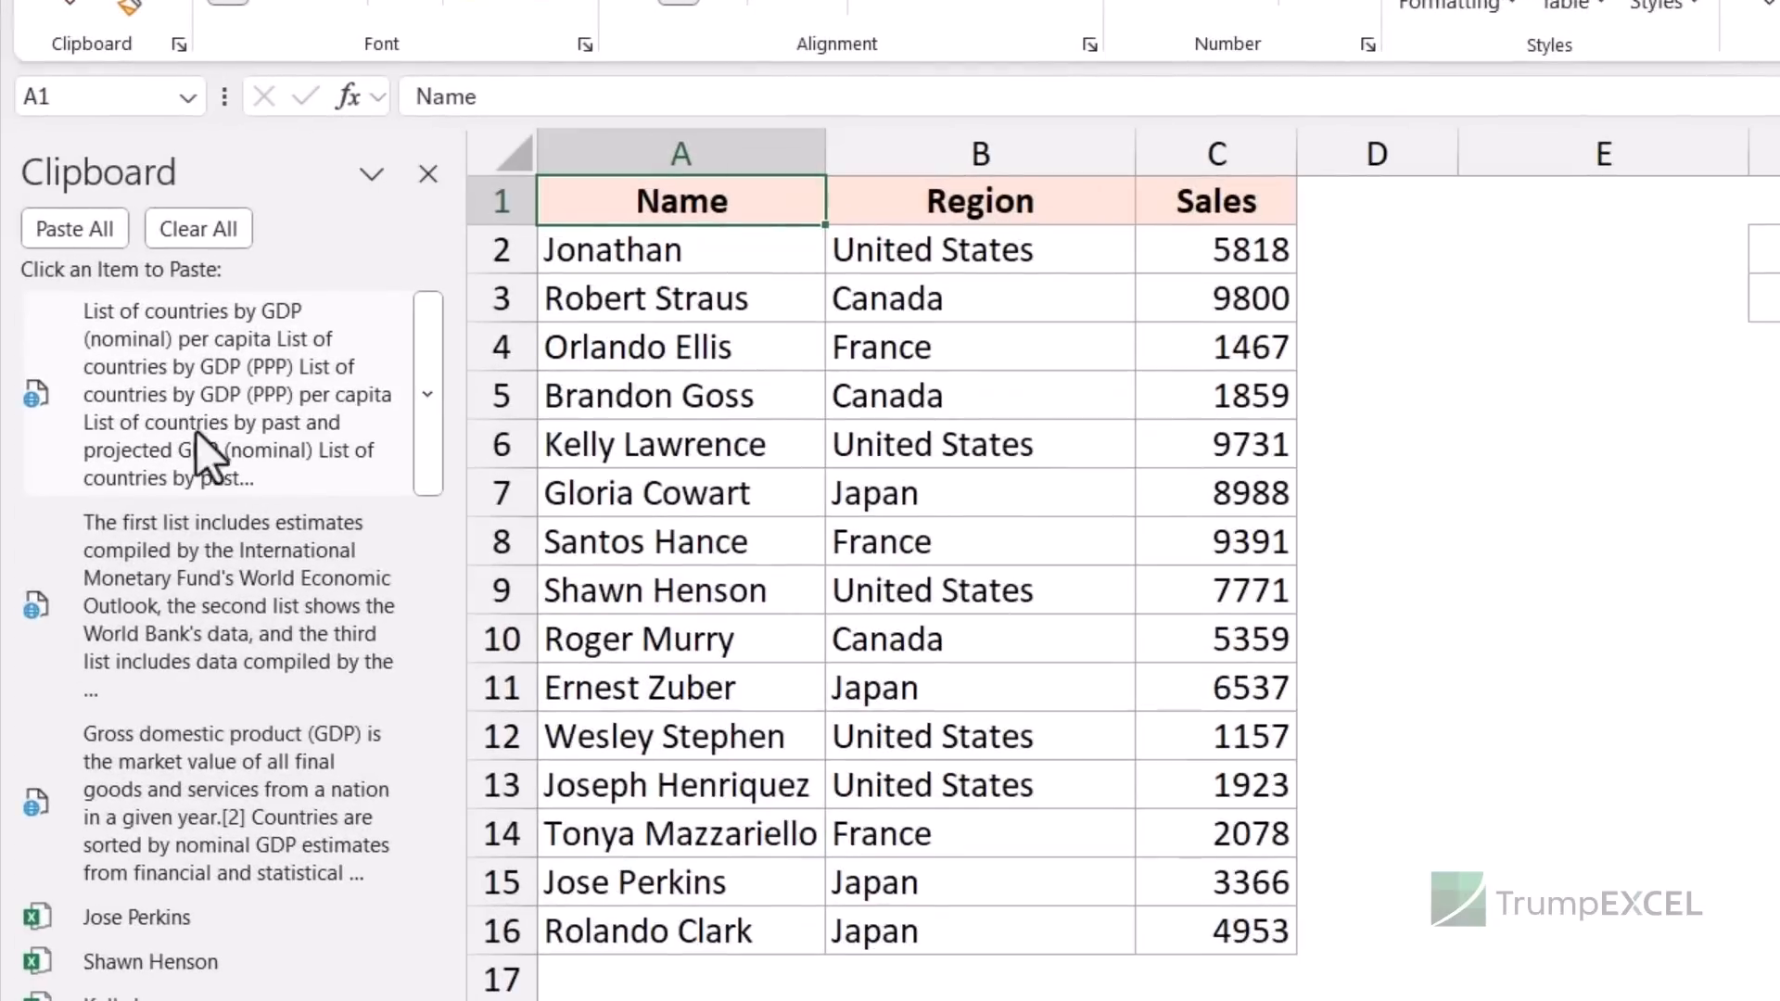
# - Select cell F5 as the paste destination, then bring up the blank Word document
pyautogui.click(1776, 380)
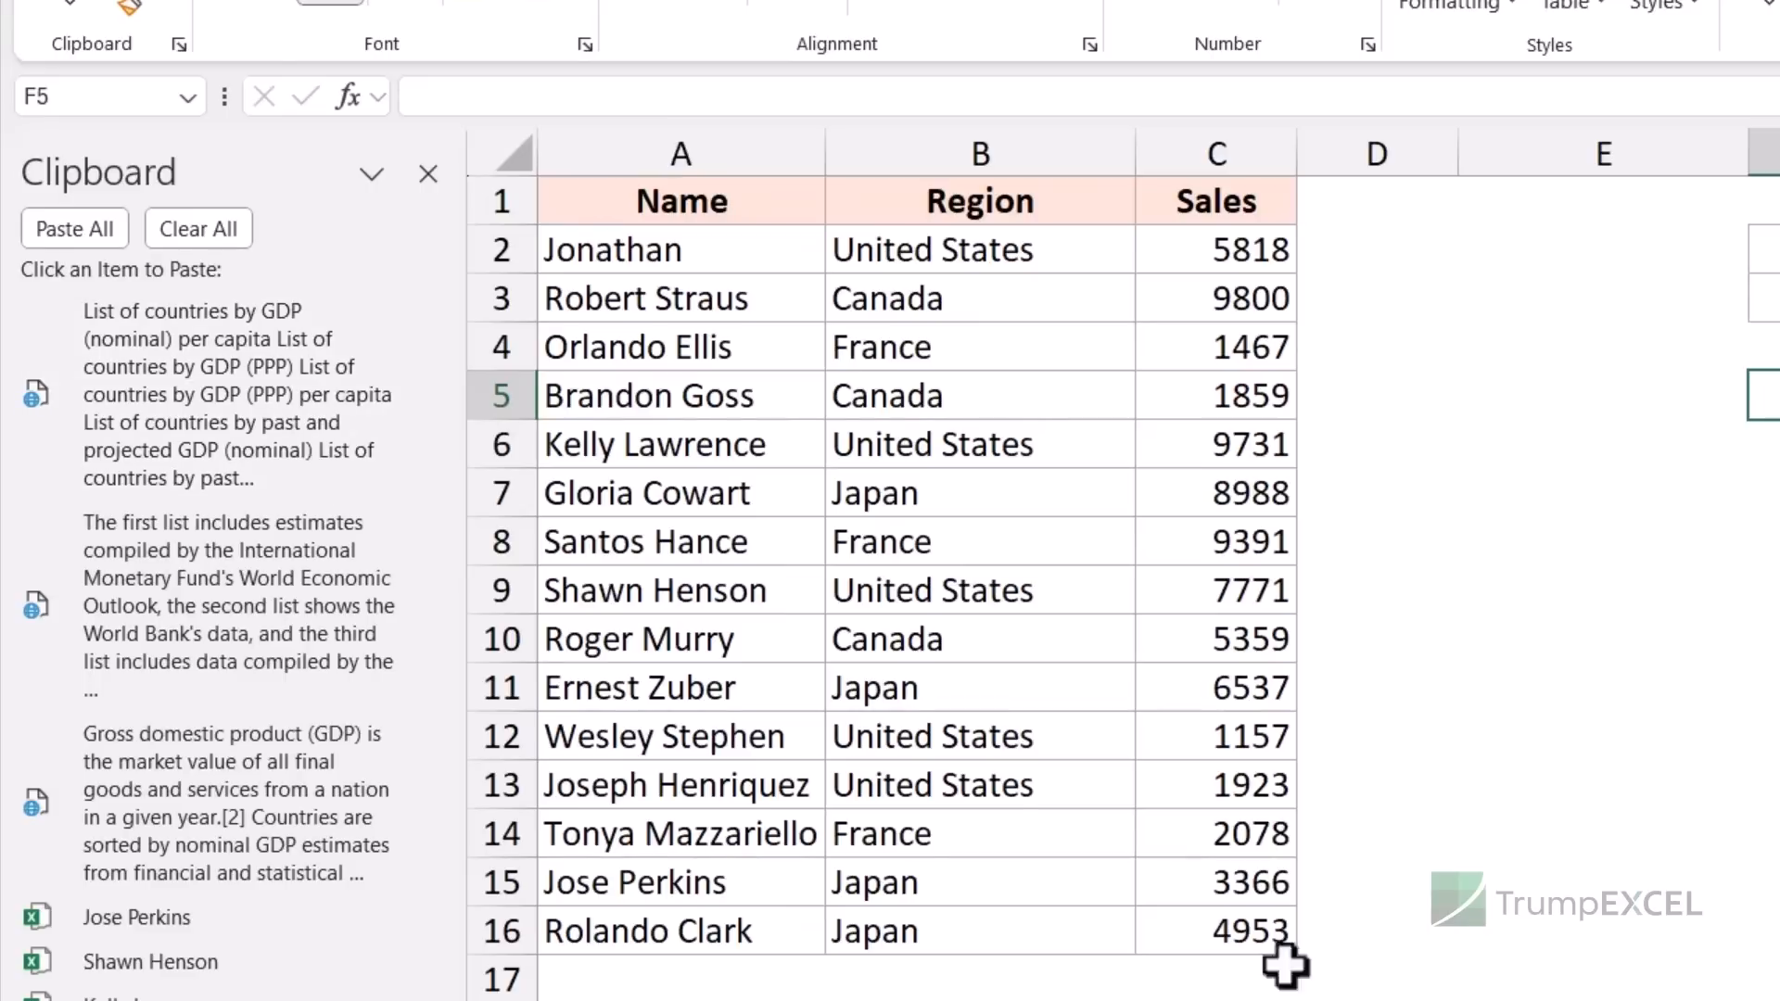
pyautogui.hotkey('alt', 'Tab')
pyautogui.hotkey('alt', 'Tab')
pyautogui.hotkey('alt', 'Tab')
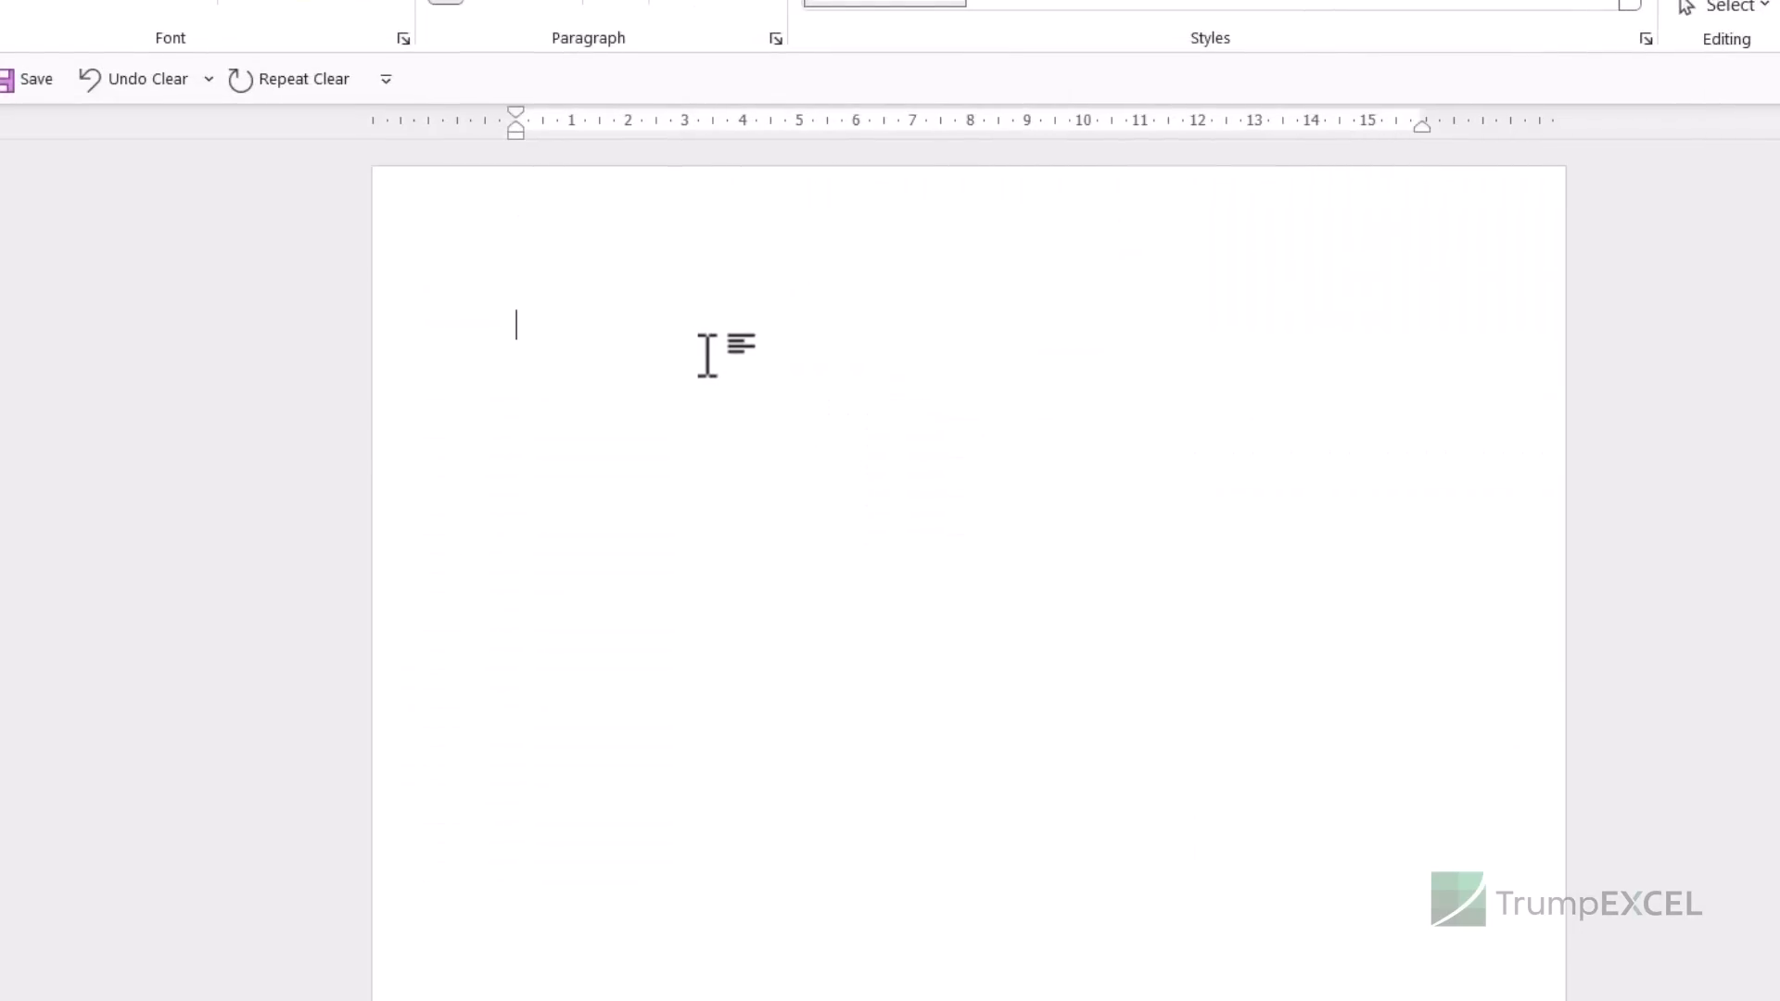
# - Generate sample text with =lorem() and copy the first Lorem ipsum paragraph
pyautogui.write('=lorem()')
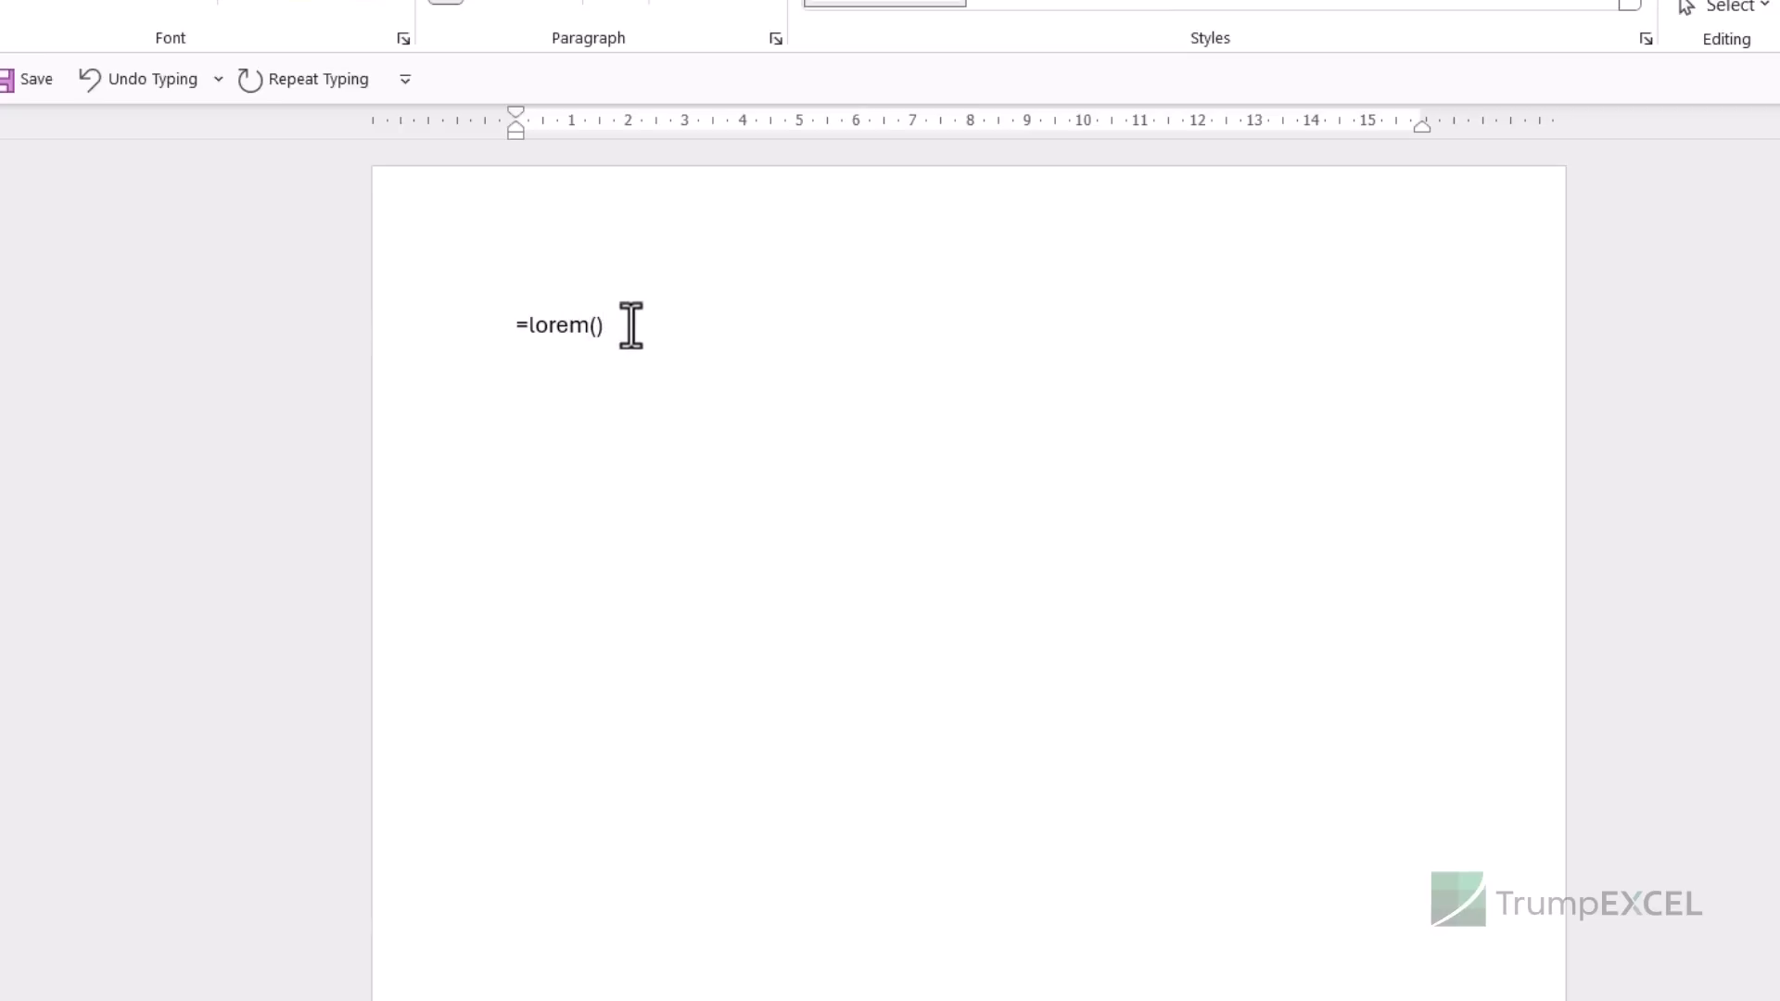
pyautogui.press('Return')
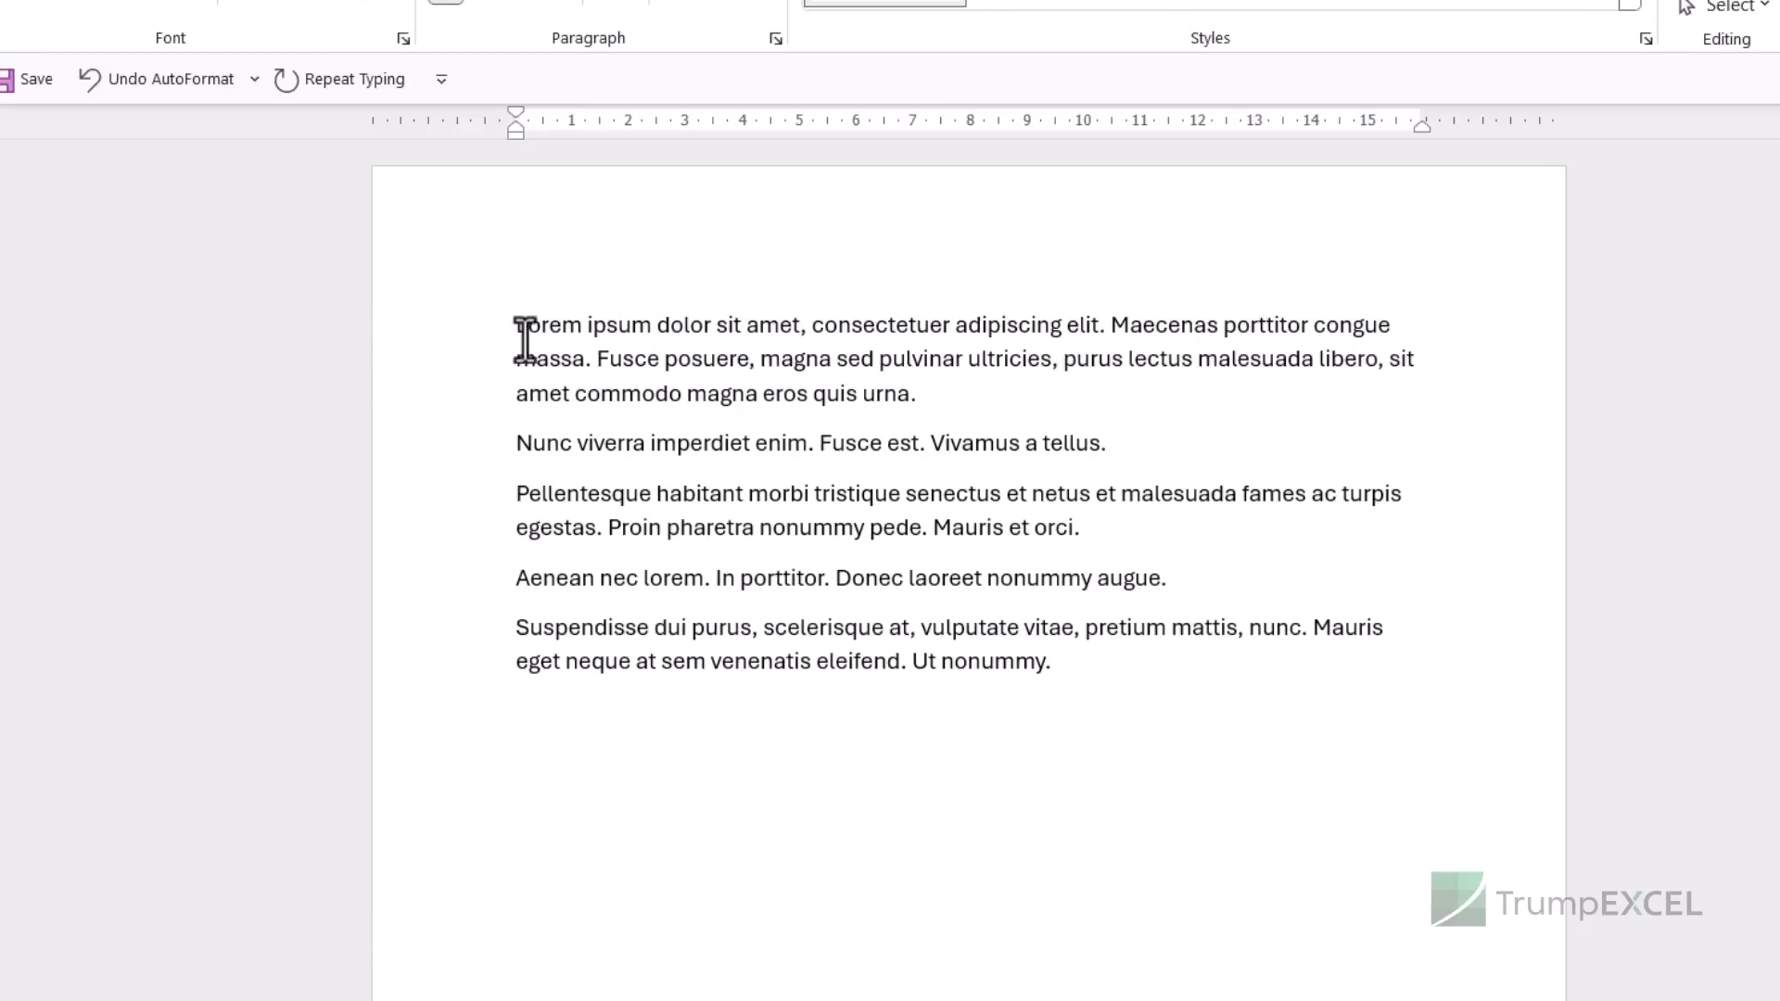
pyautogui.moveTo(516, 325); pyautogui.dragTo(905, 398)
pyautogui.hotkey('ctrl', 'c')
# - Copy the phrase from 'eget' to 'venenatis' in the last paragraph
pyautogui.tripleClick(553, 575)
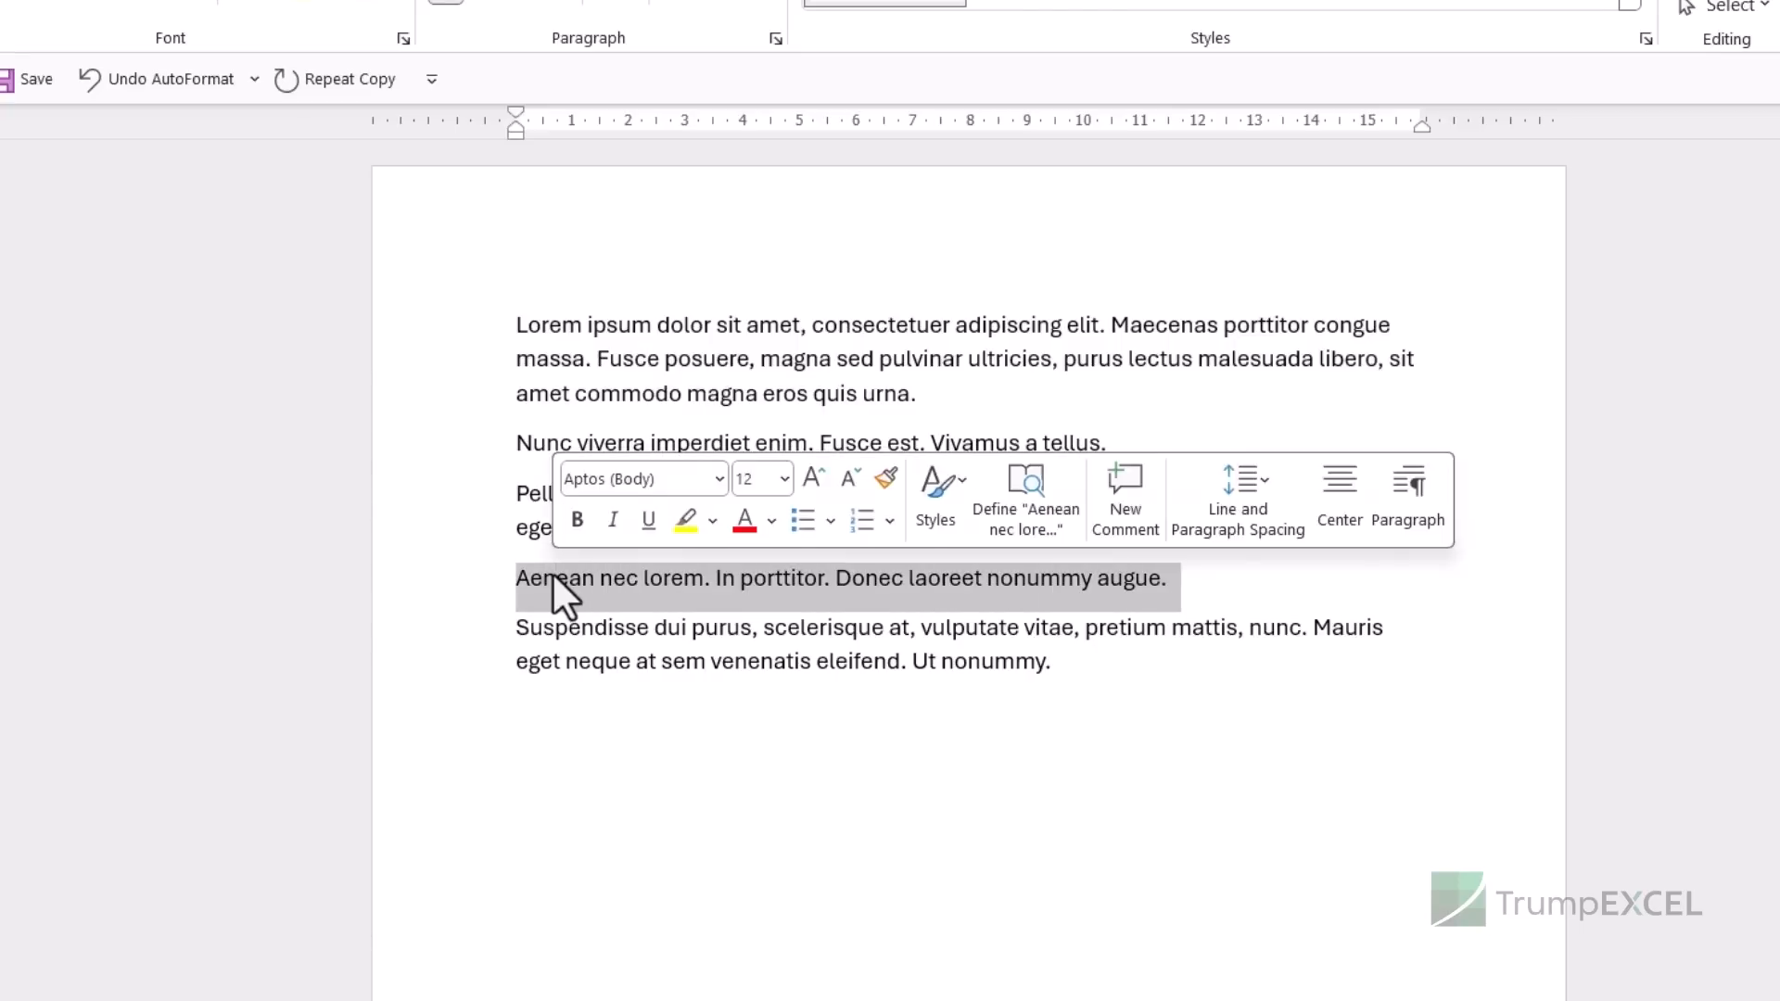
pyautogui.tripleClick(584, 662)
pyautogui.click(543, 665)
pyautogui.keyDown('shift'); pyautogui.click(823, 673); pyautogui.keyUp('shift')
pyautogui.hotkey('ctrl', 'c')
pyautogui.hotkey('alt', 'Tab')
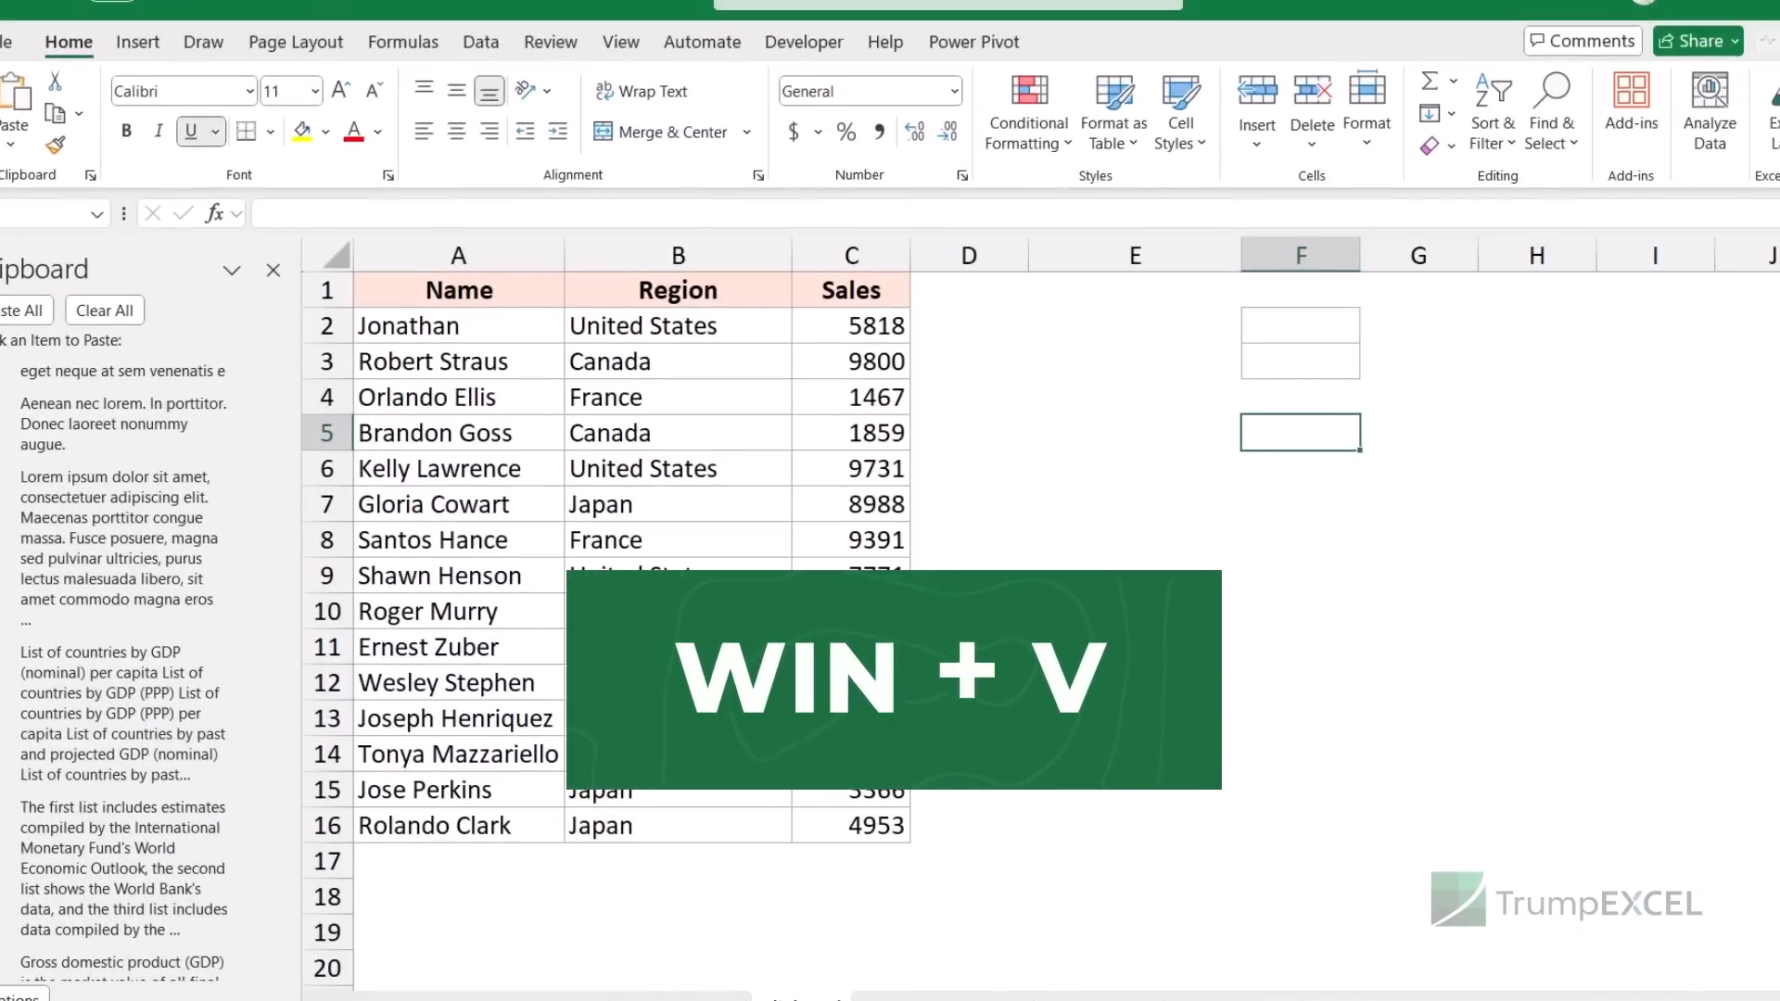
# - Browse the recent copies in the Windows clipboard history with Win+V
pyautogui.press('super+v')
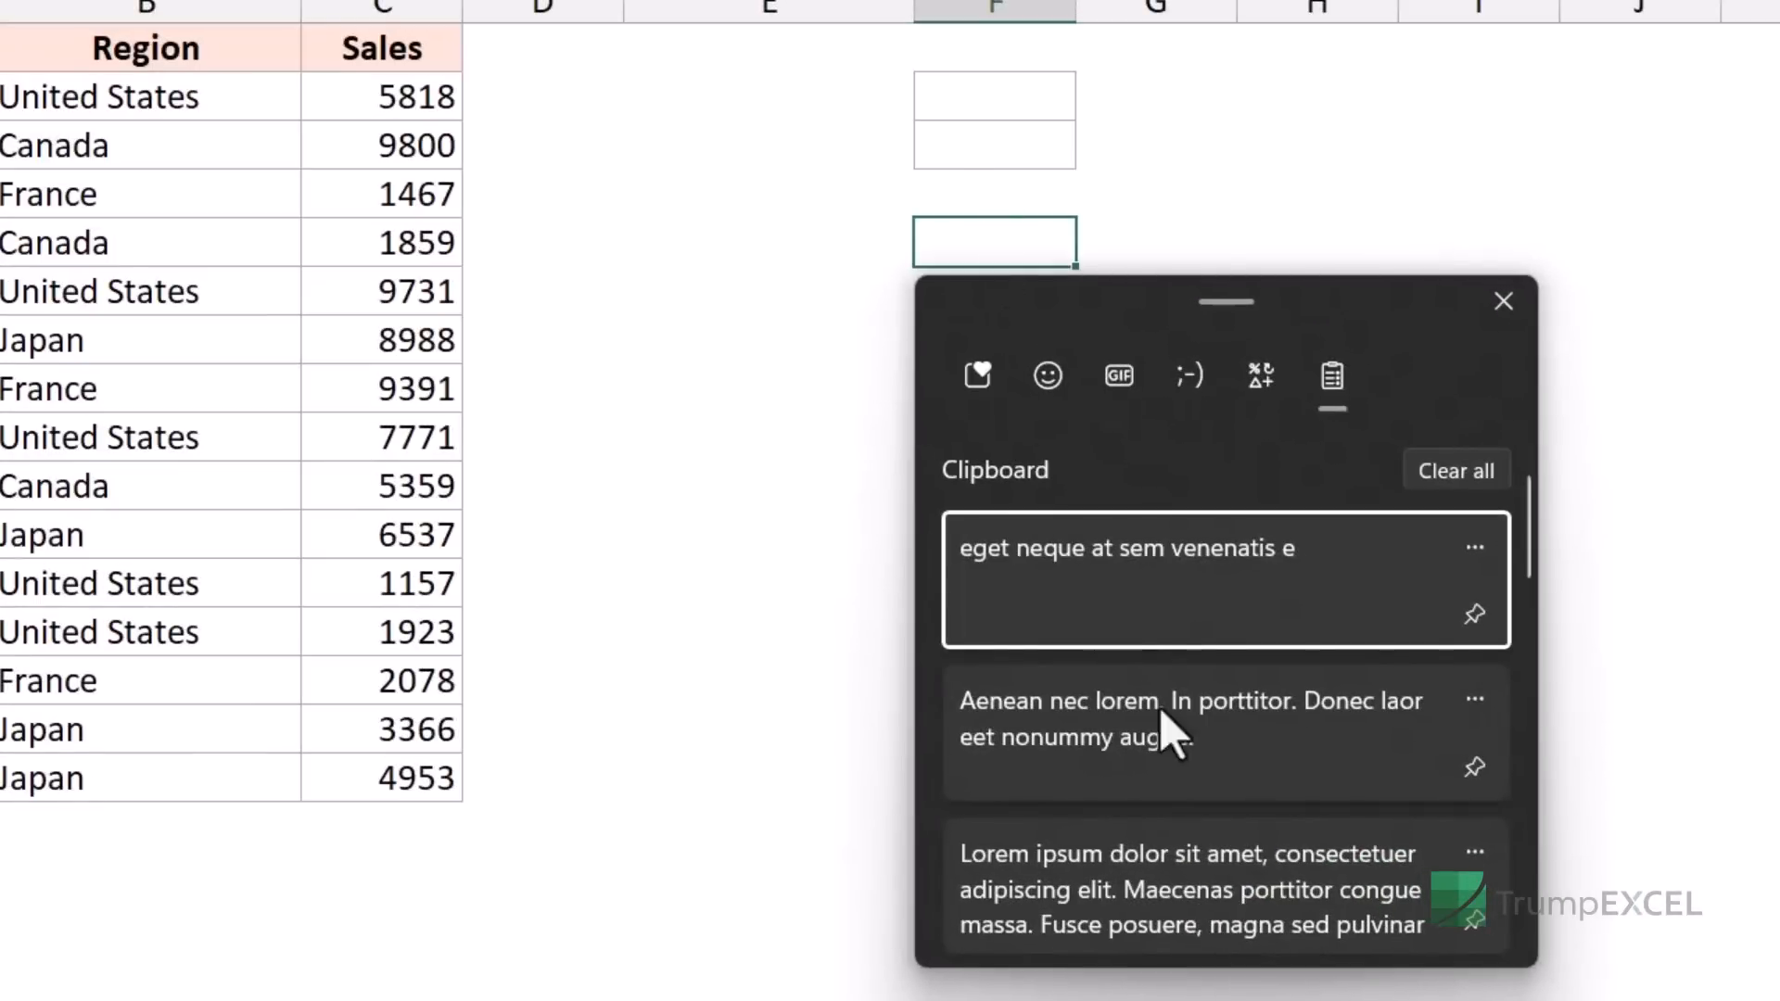
pyautogui.scroll(-3, 1212, 755)
pyautogui.scroll(3, 1211, 755)
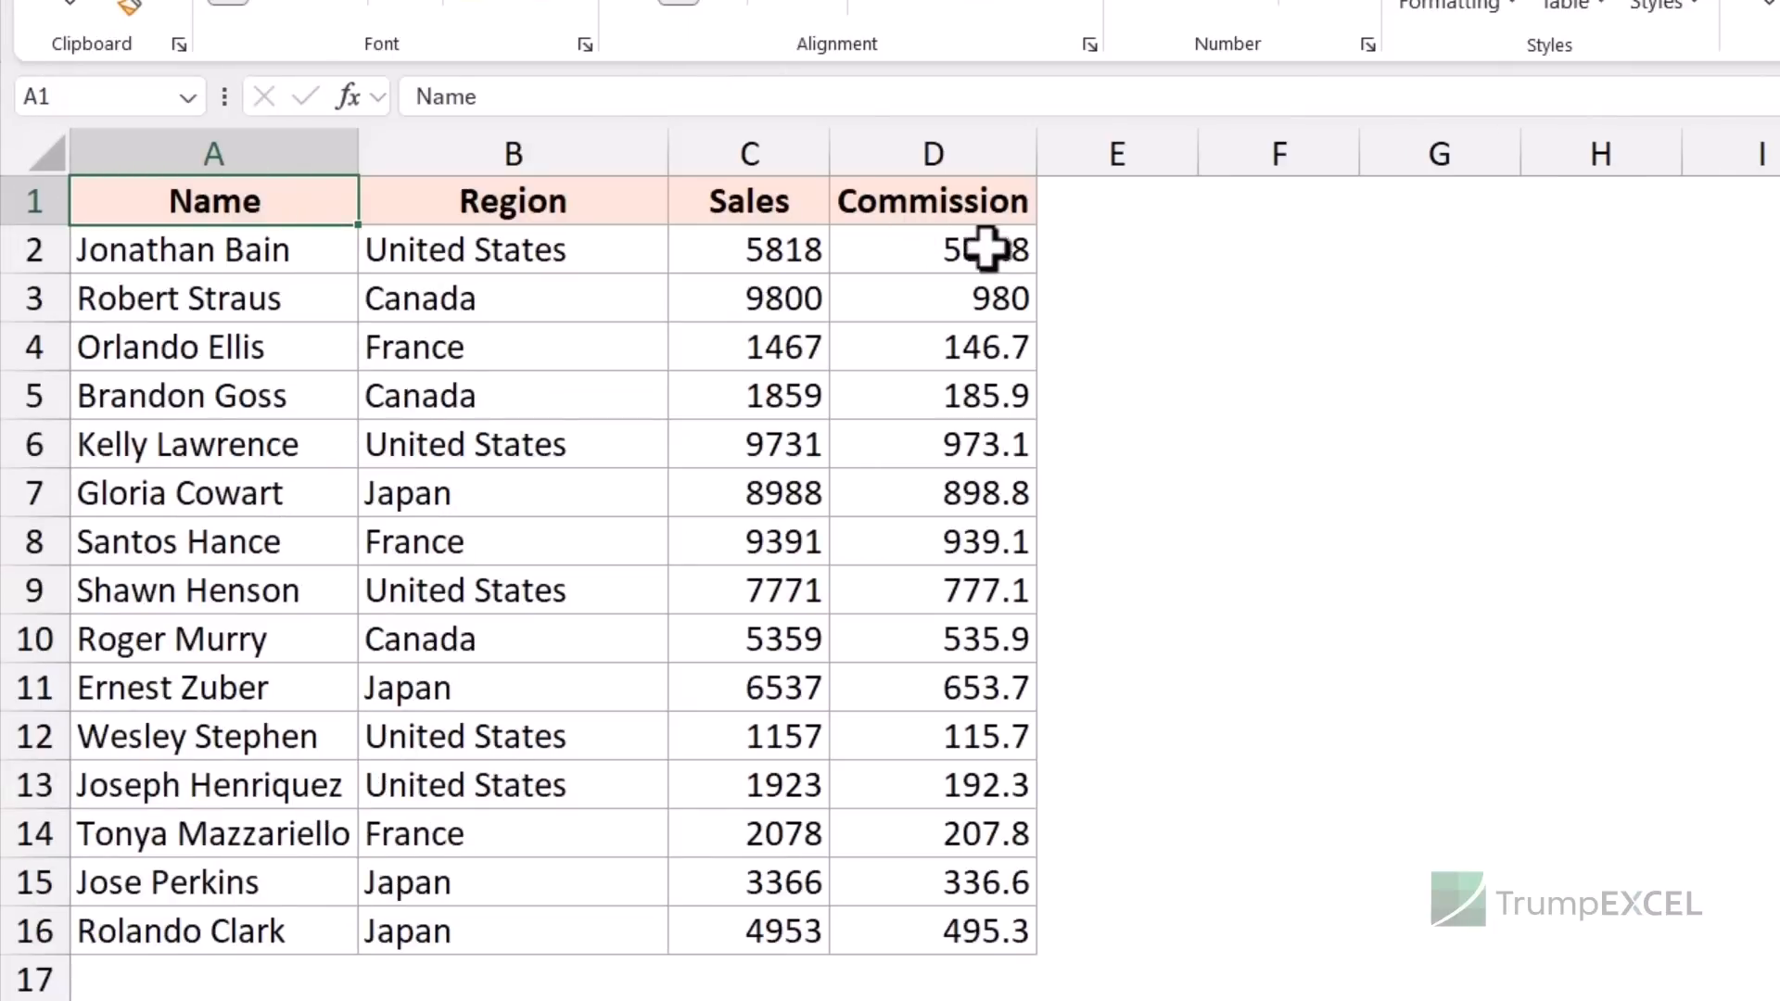
pyautogui.moveTo(958, 247); pyautogui.dragTo(926, 903)
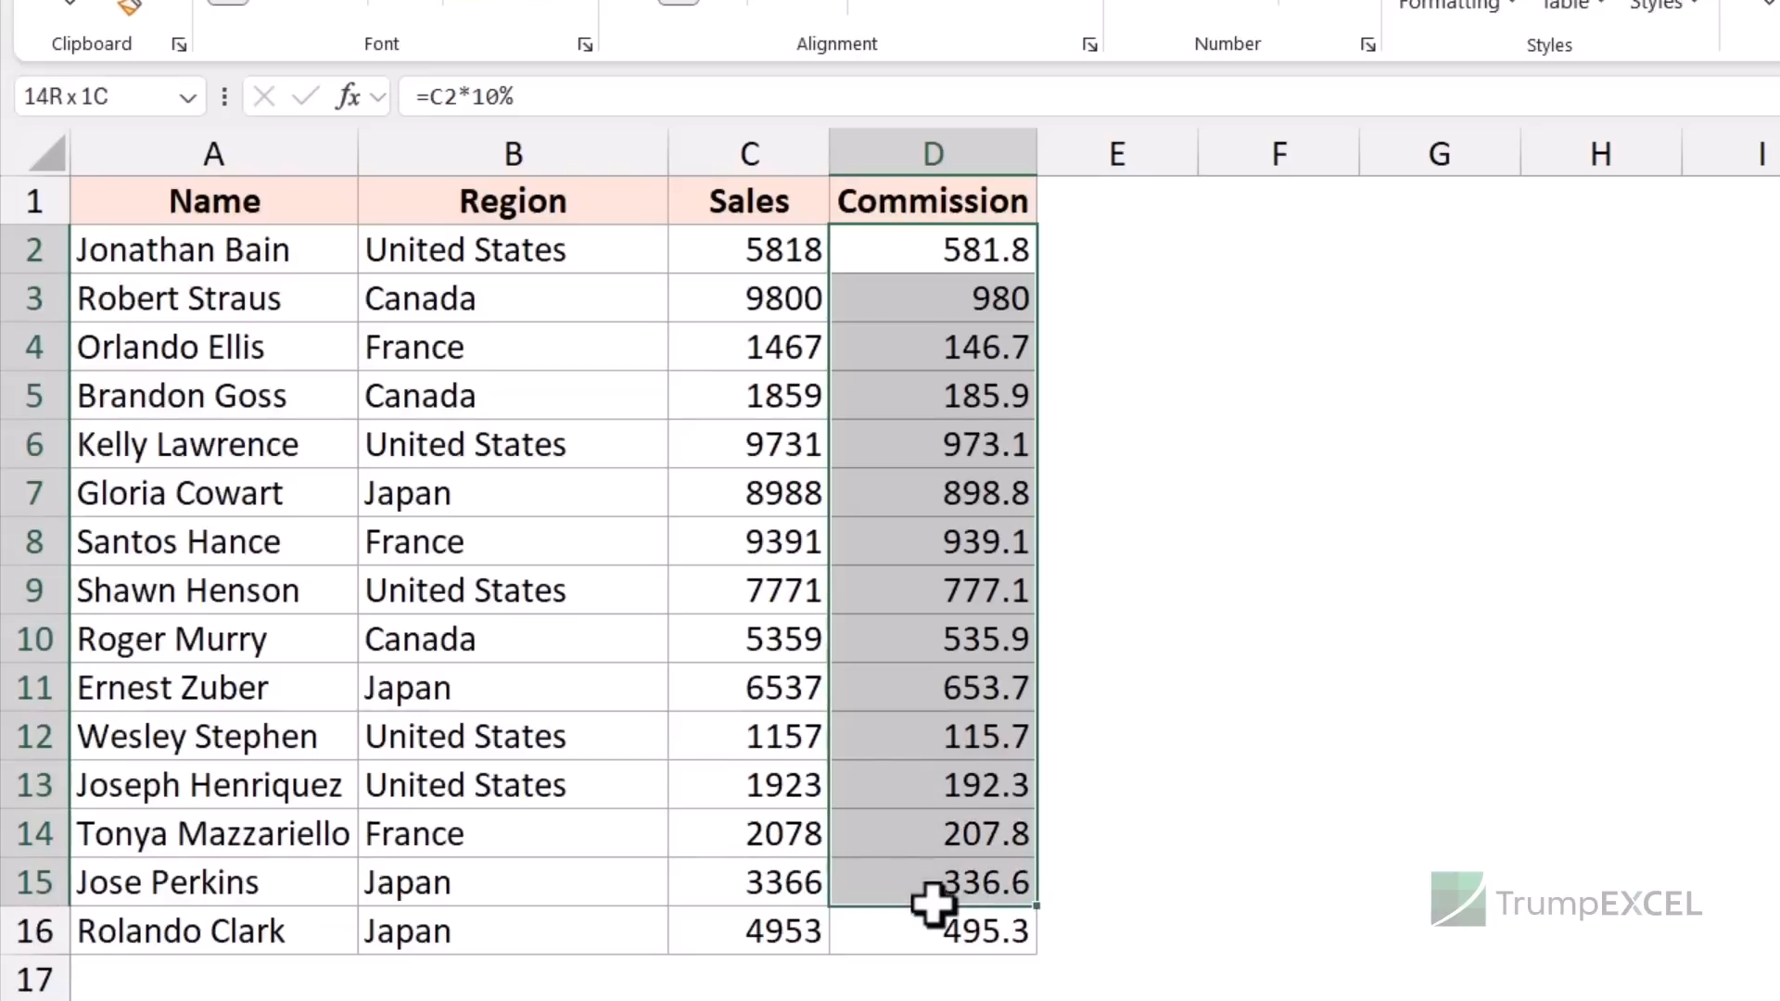
pyautogui.click(921, 247)
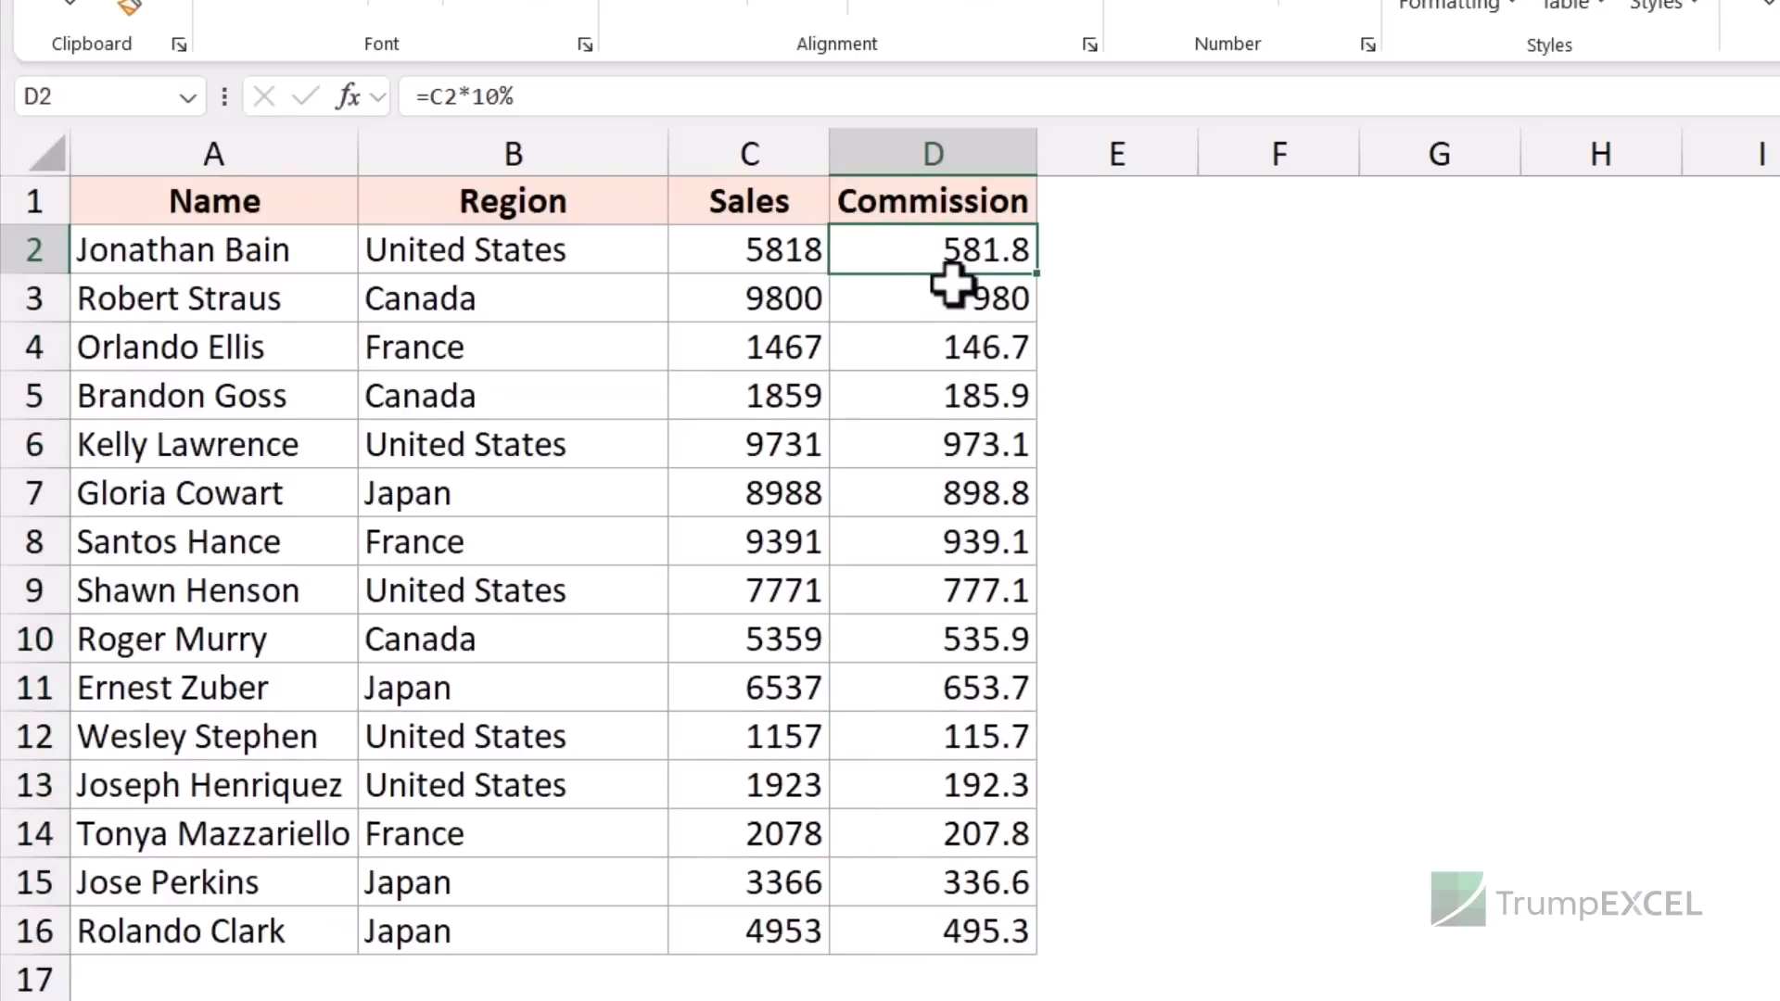
pyautogui.moveTo(930, 198); pyautogui.dragTo(935, 927)
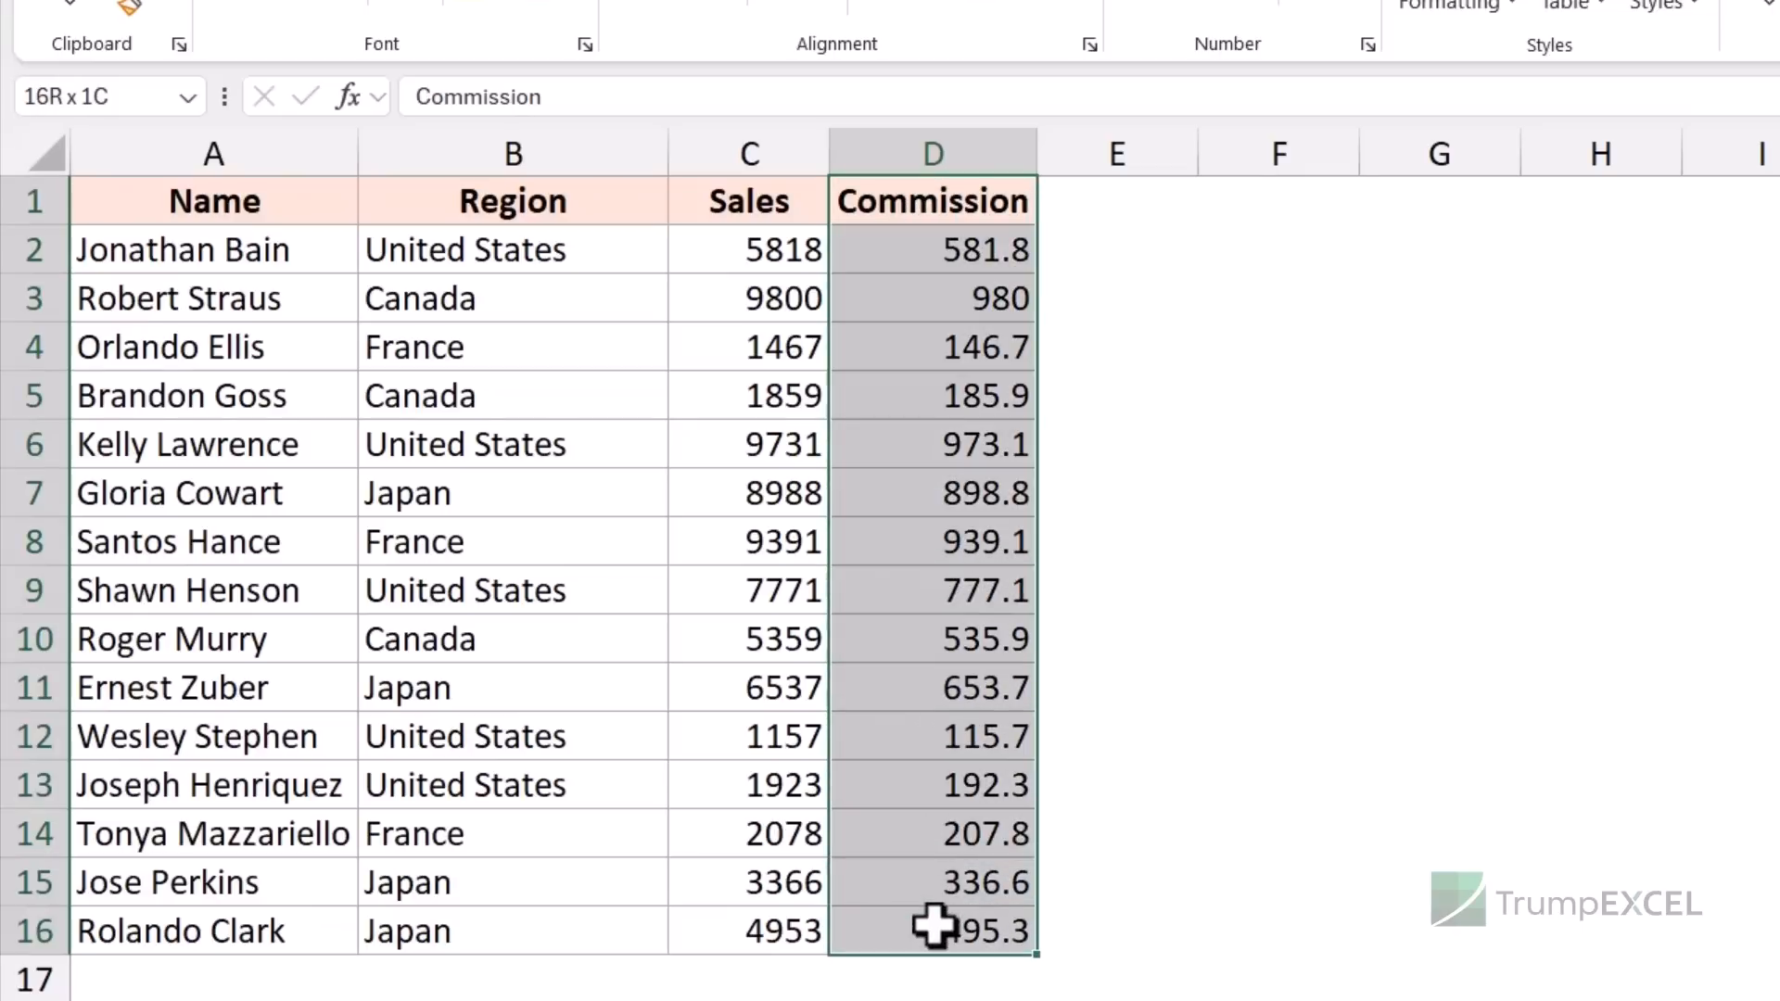
pyautogui.hotkey('ctrl', 'c')
pyautogui.click(1573, 198)
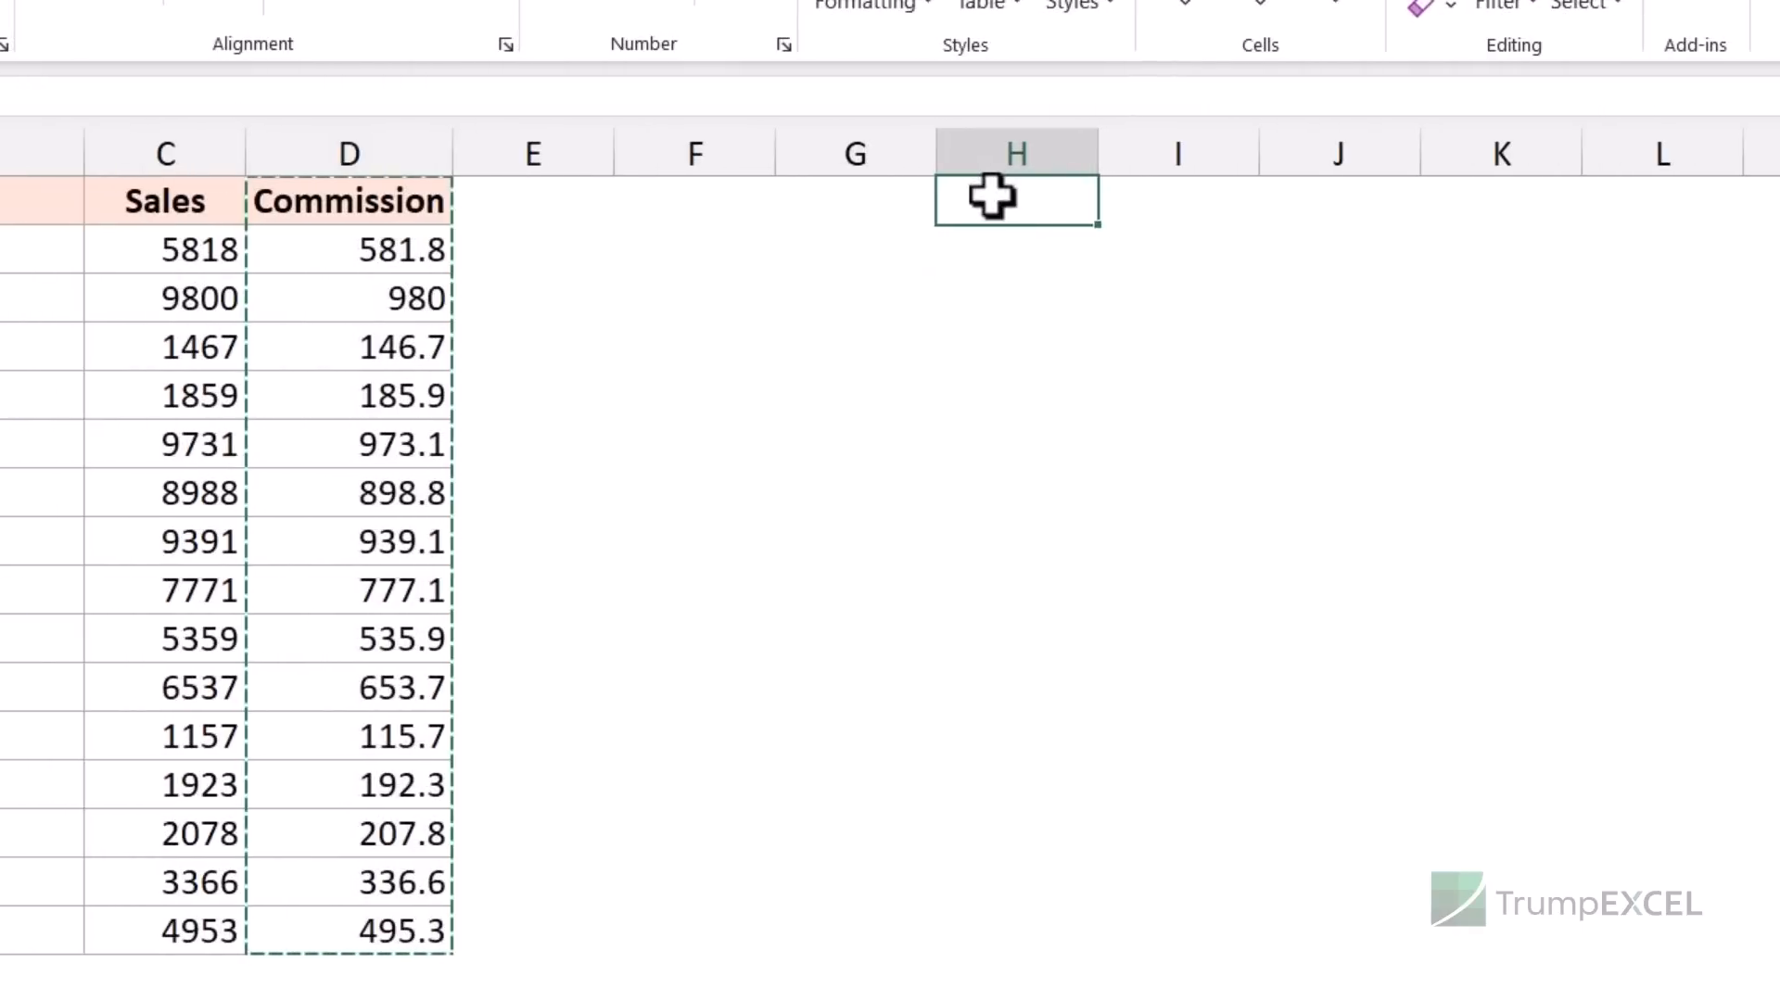
pyautogui.hotkey('ctrl', 'v')
pyautogui.doubleClick(1041, 254)
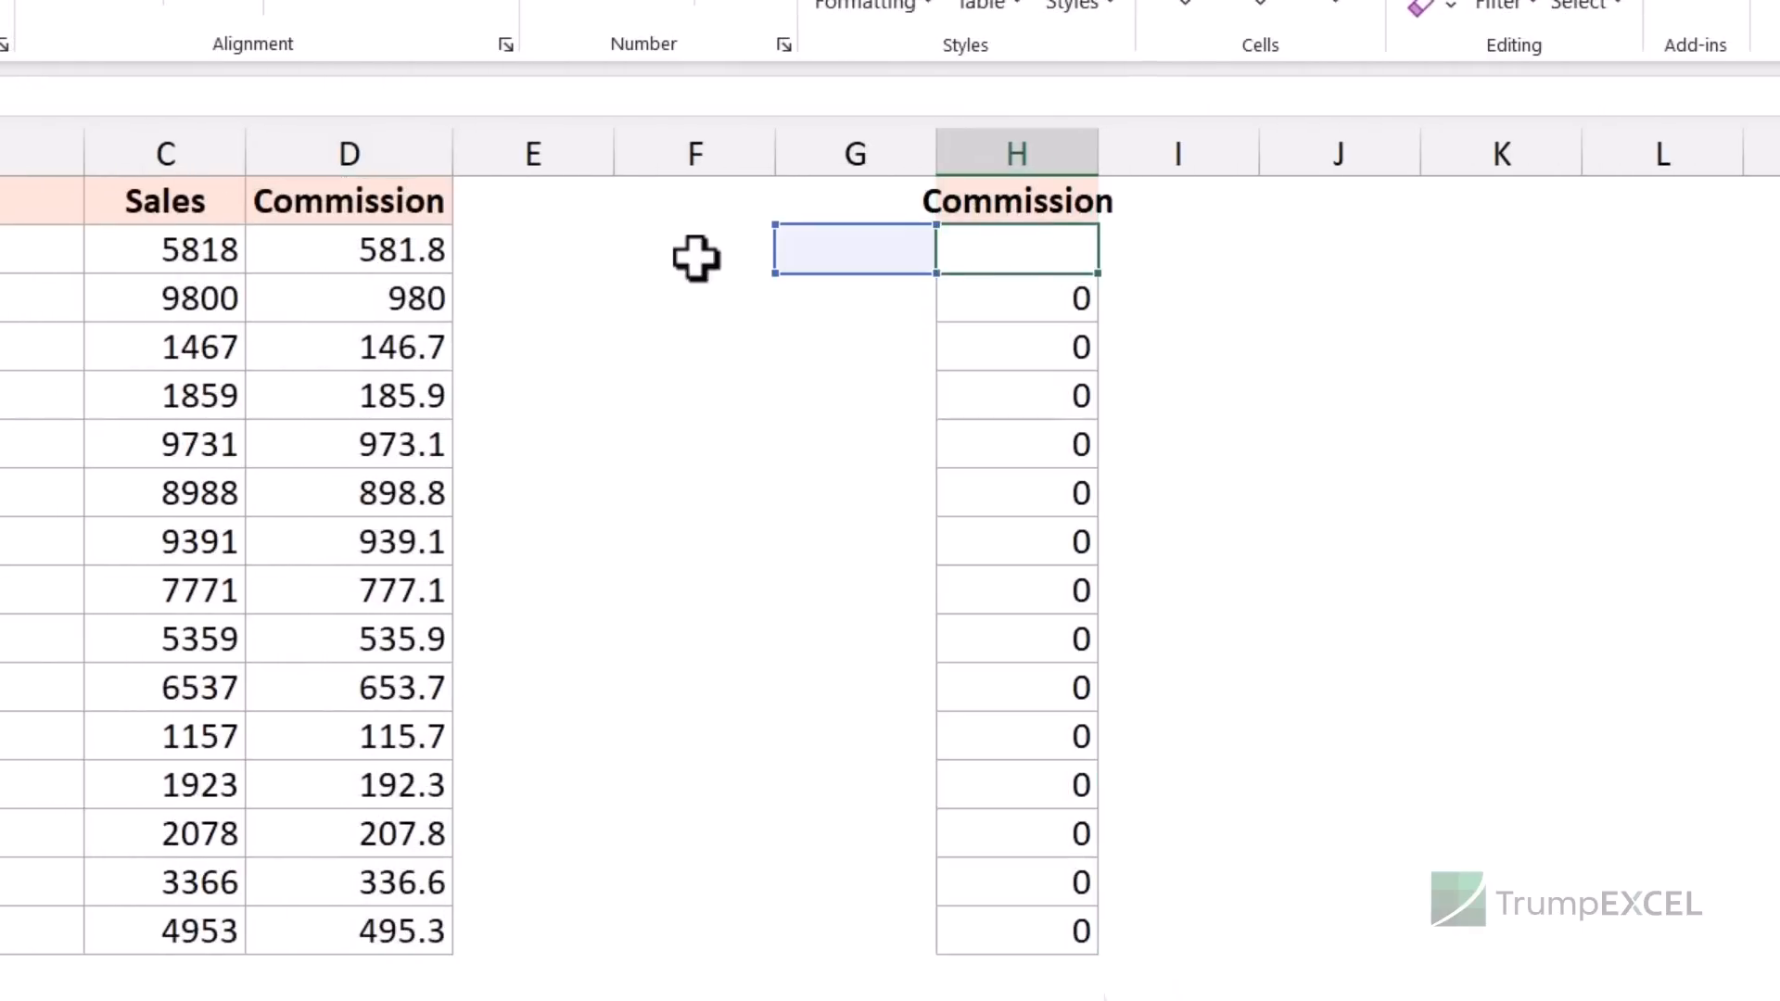
pyautogui.click(397, 252)
pyautogui.doubleClick(397, 253)
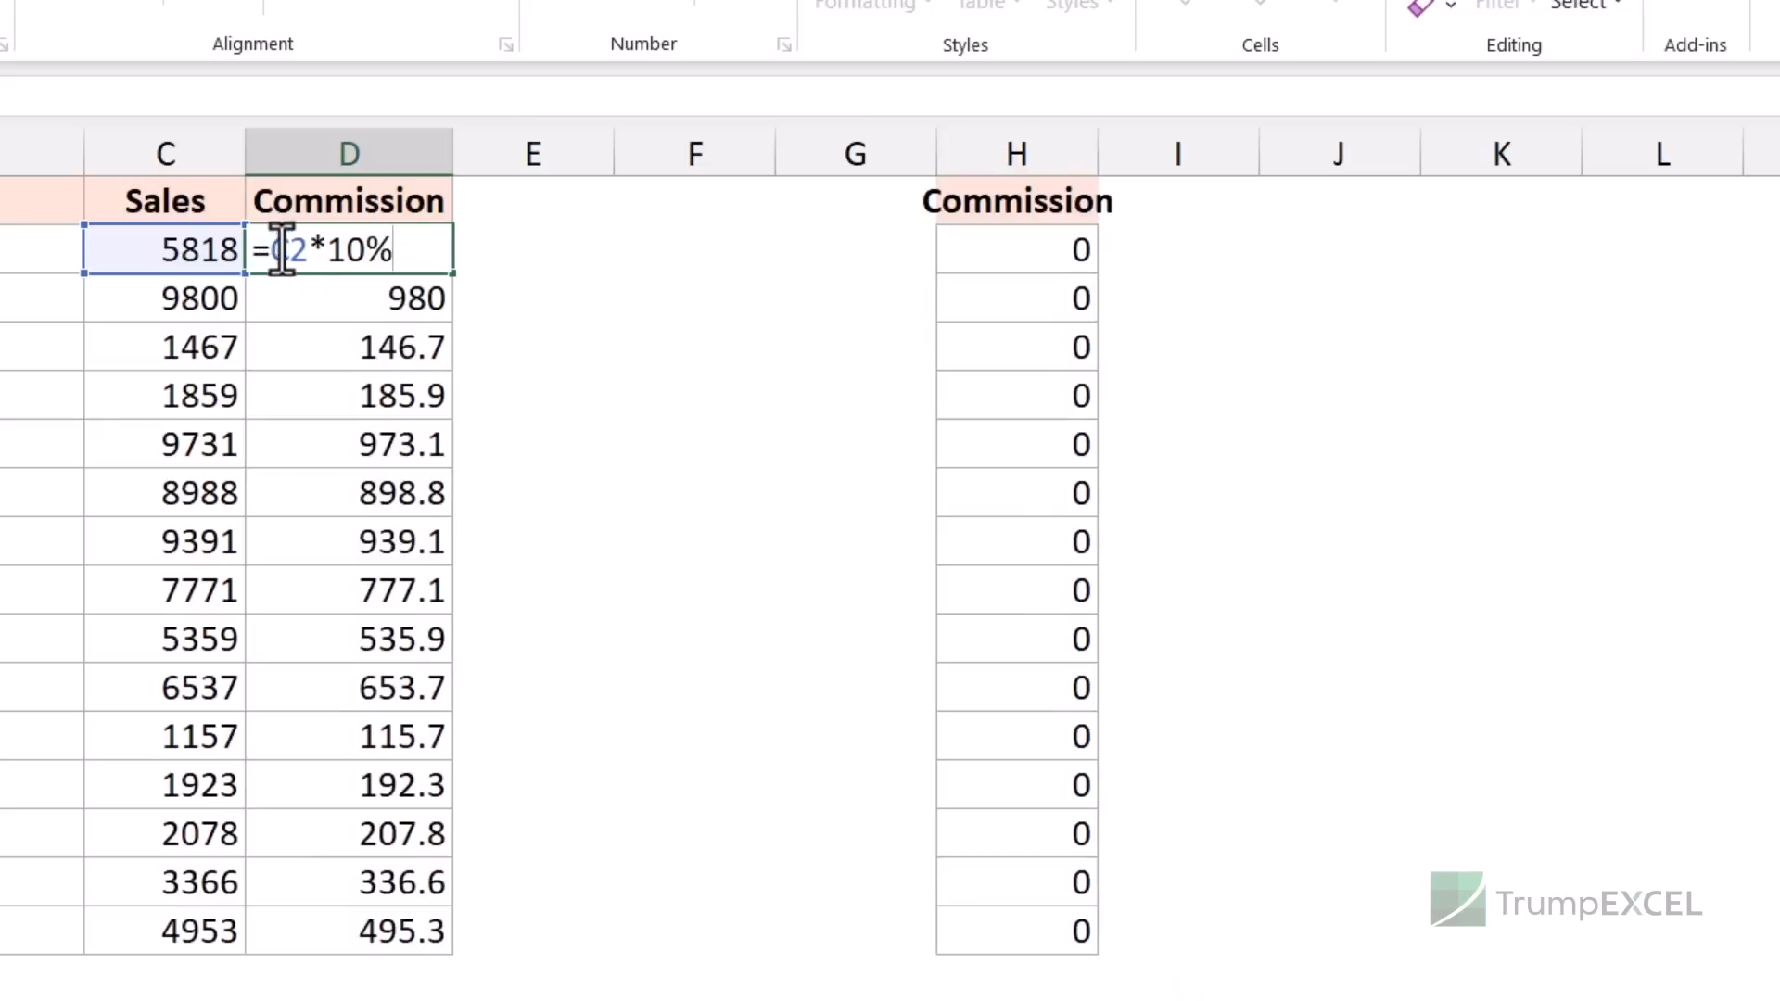
pyautogui.press('Escape')
pyautogui.click(974, 255)
pyautogui.press('F2')
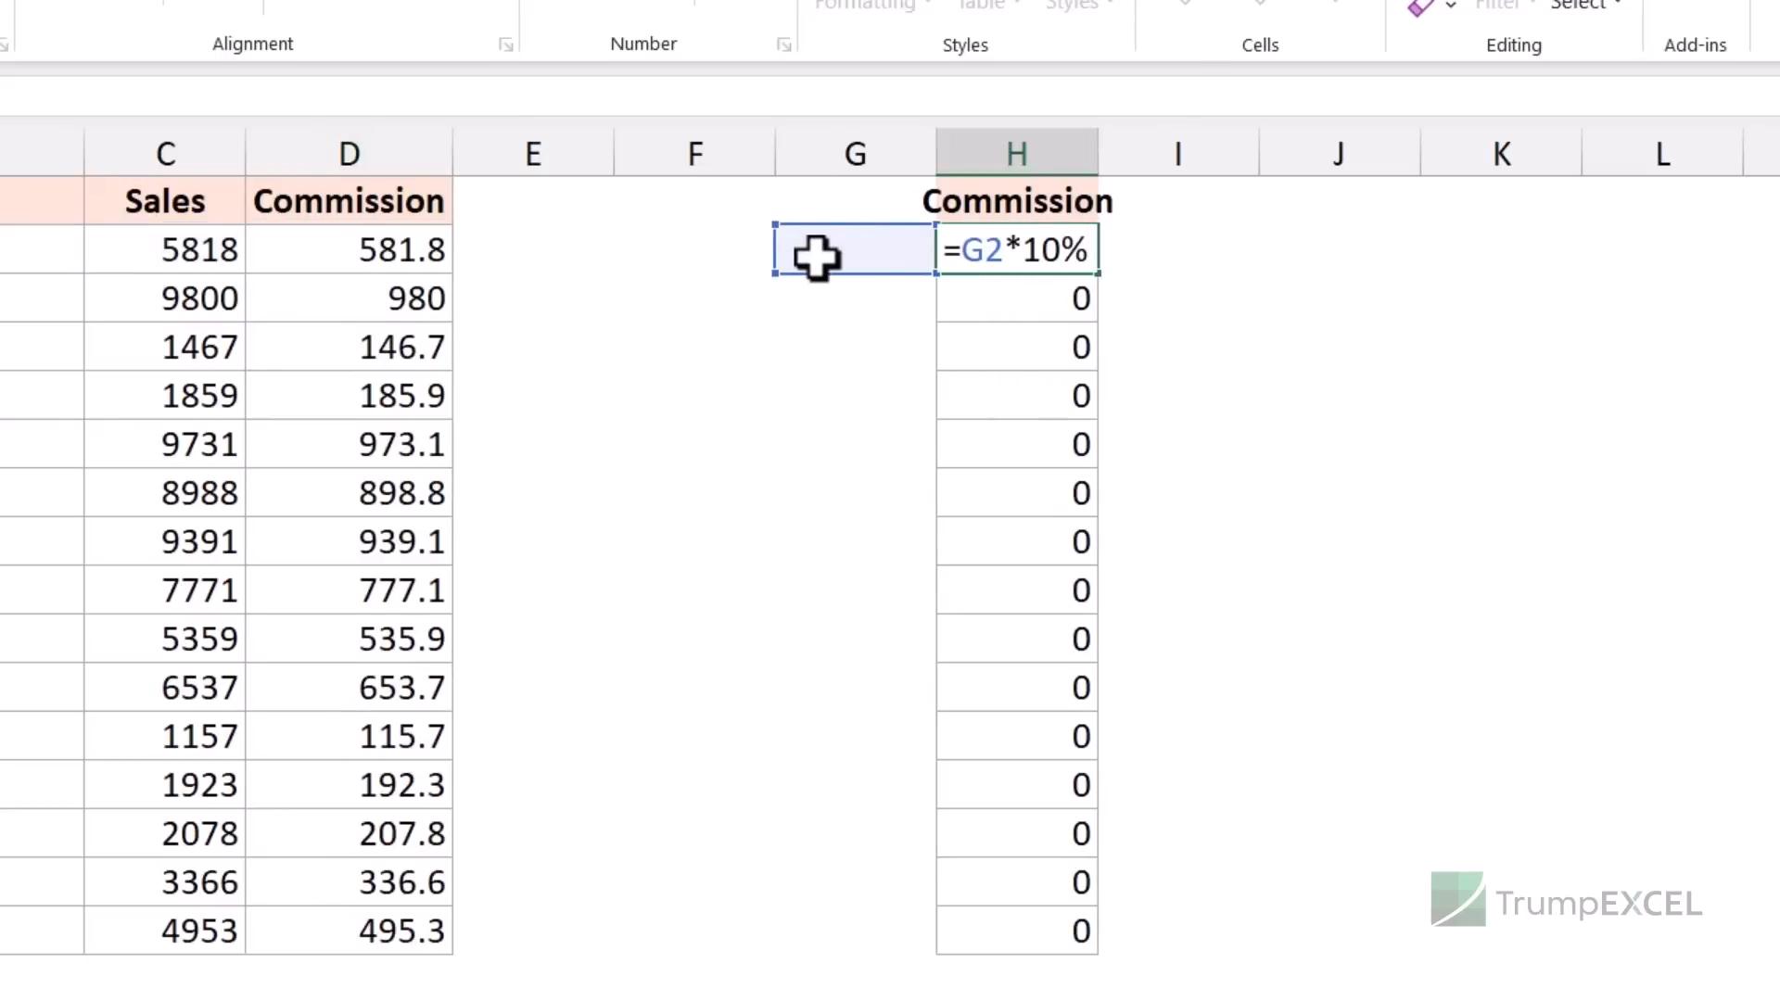
pyautogui.press('Escape')
pyautogui.press('Up')
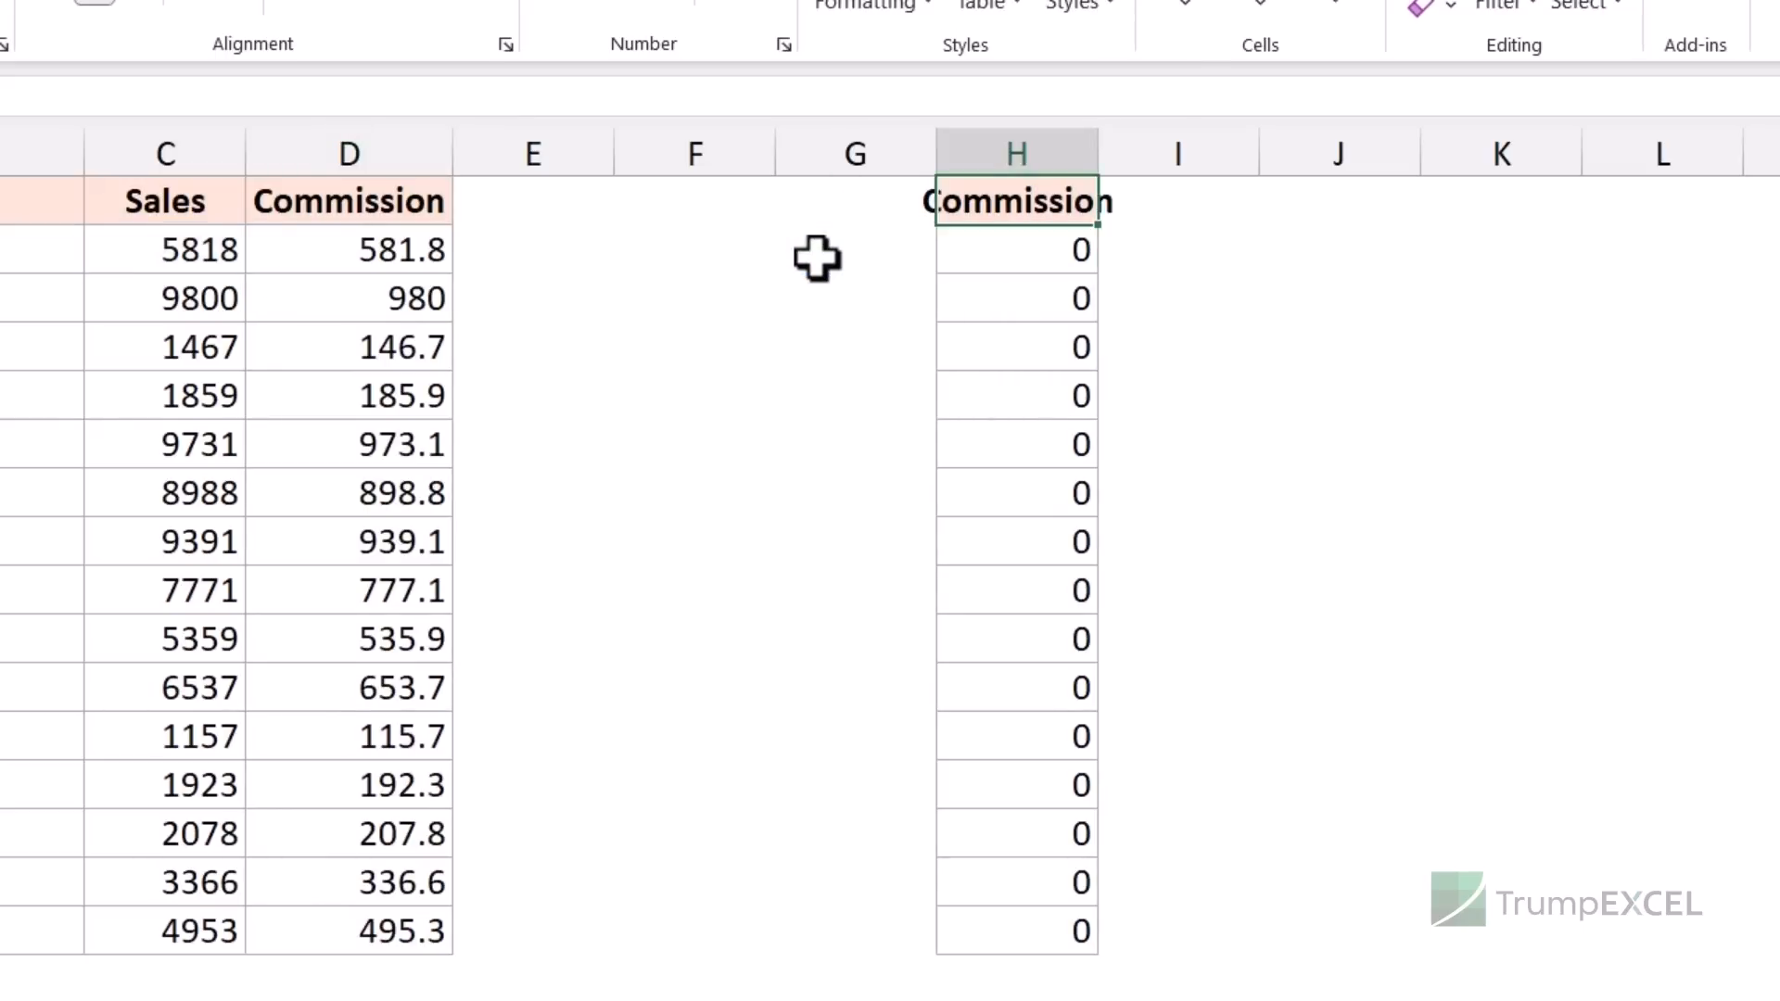
pyautogui.hotkey('ctrl', 'shift', 'Down')
pyautogui.press('Delete')
pyautogui.press('Left')
pyautogui.press('Left')
pyautogui.press('Left')
pyautogui.press('Left')
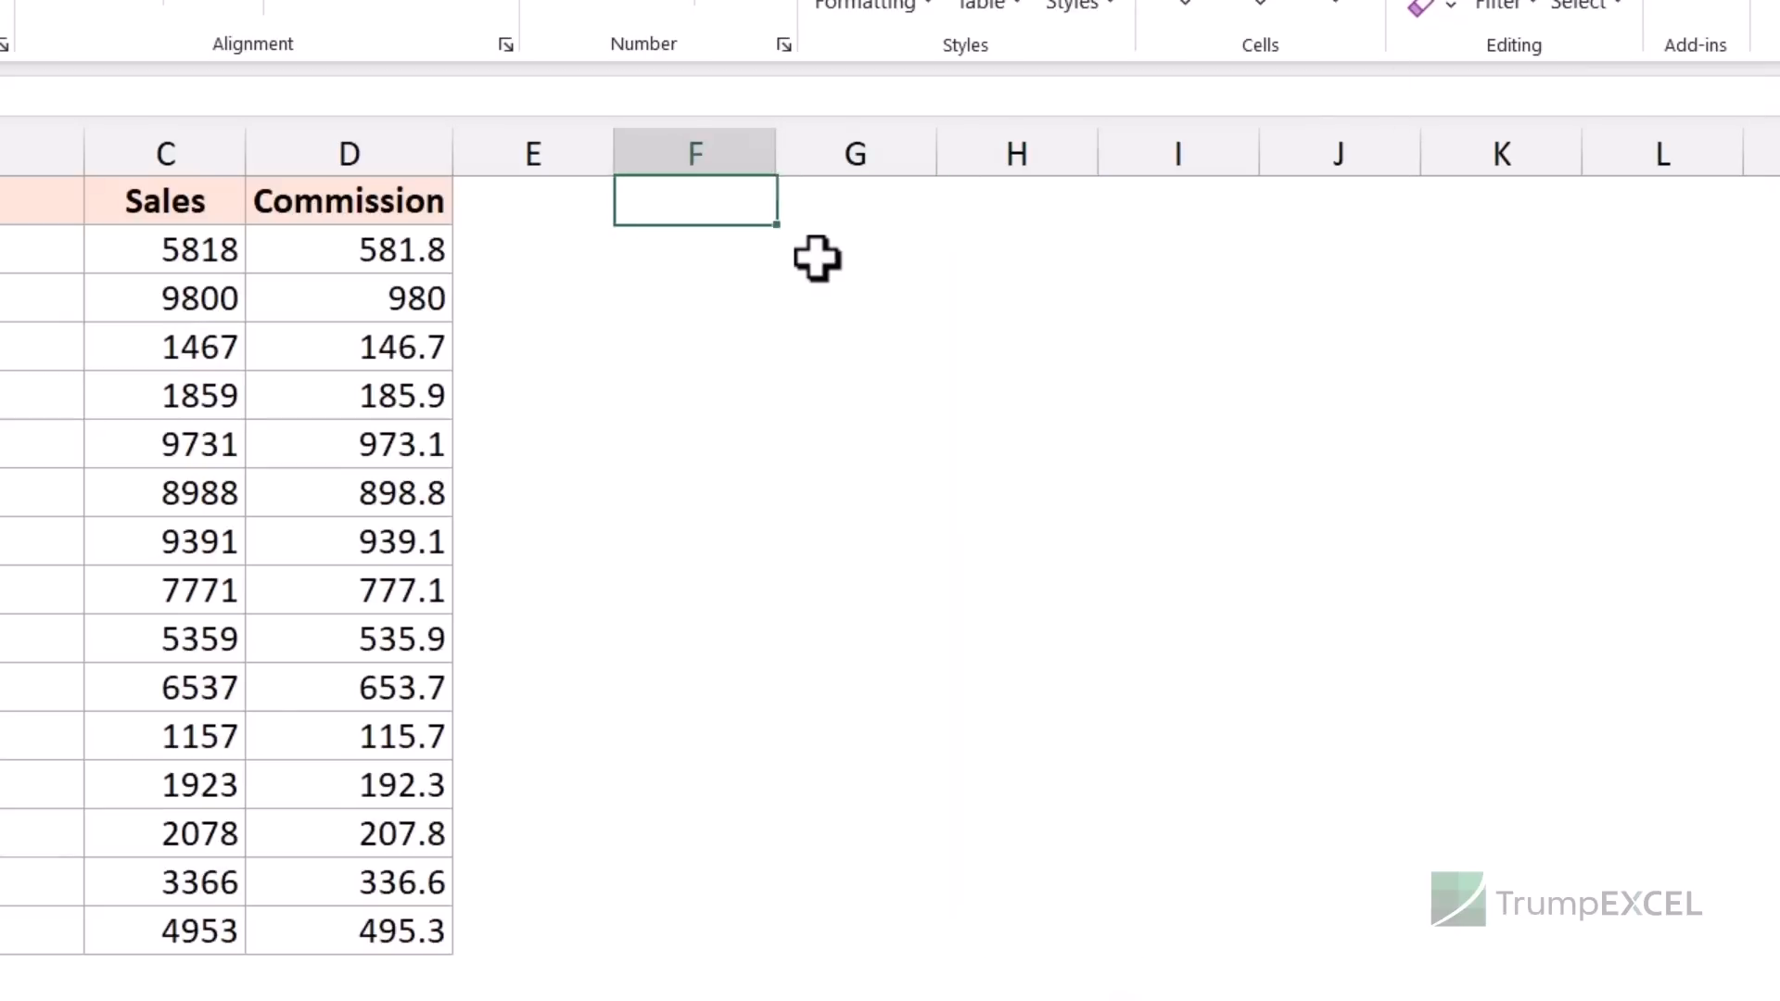
pyautogui.press('Down')
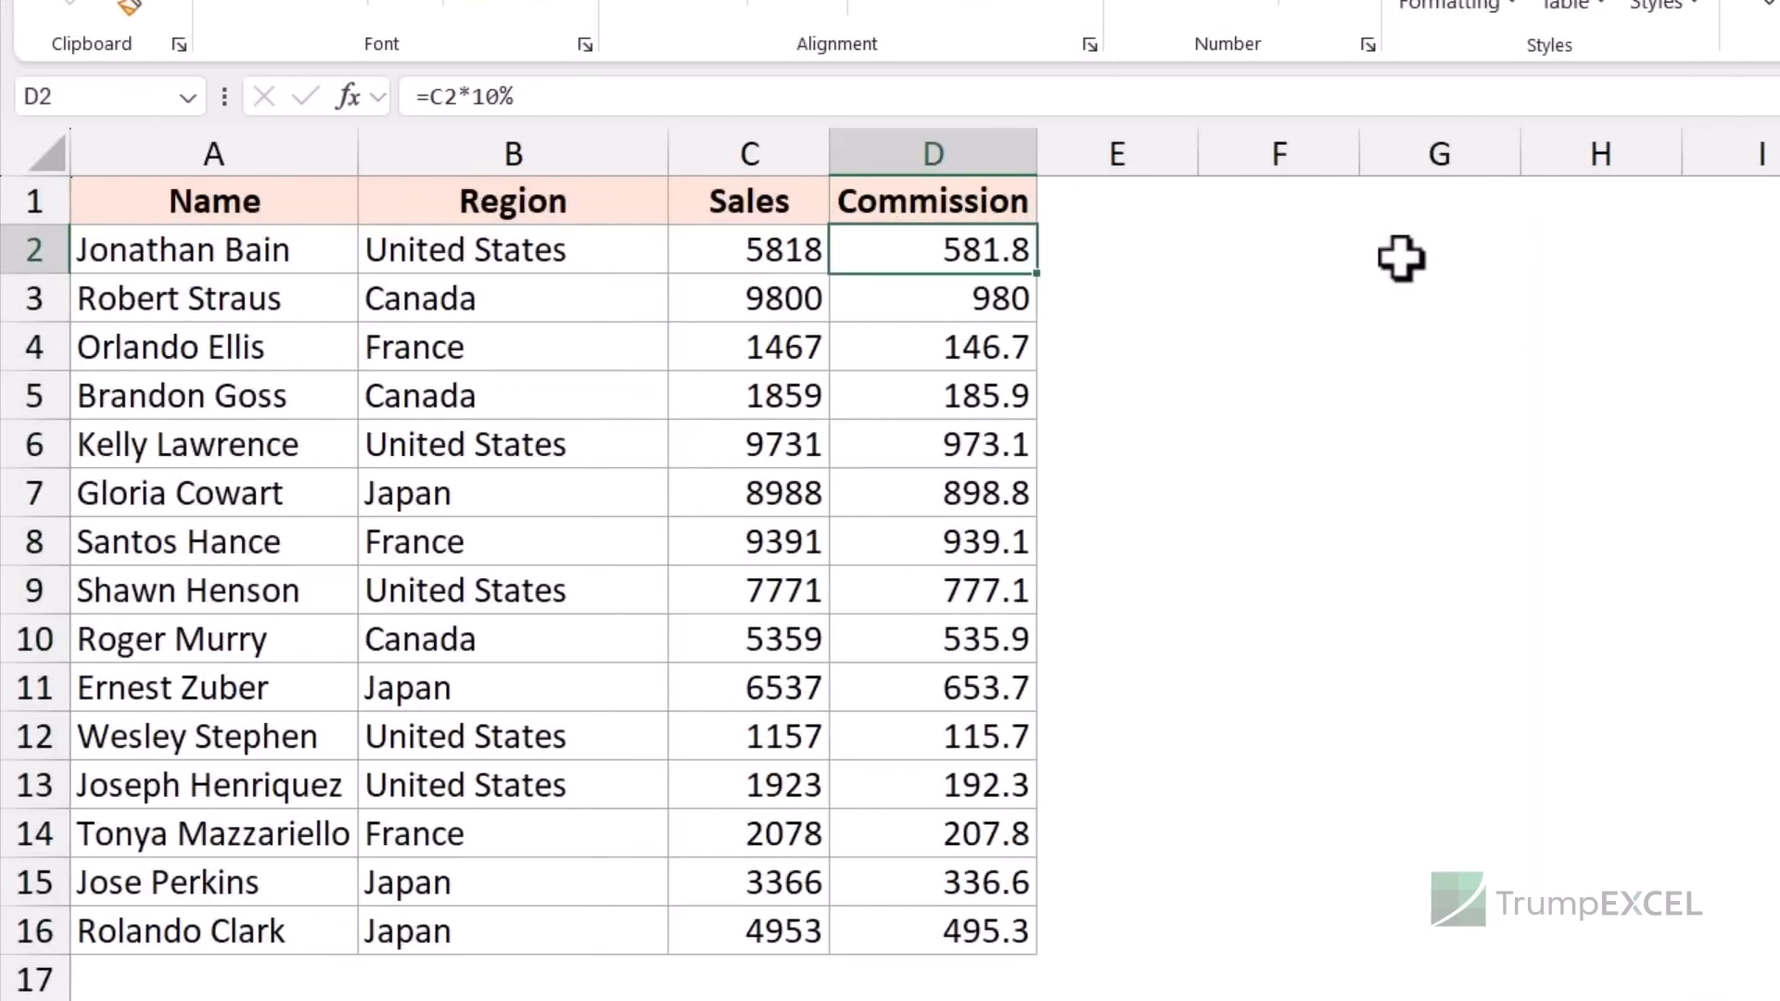
pyautogui.press('Up')
pyautogui.press('Down')
pyautogui.hotkey('ctrl', 'shift', 'Down')
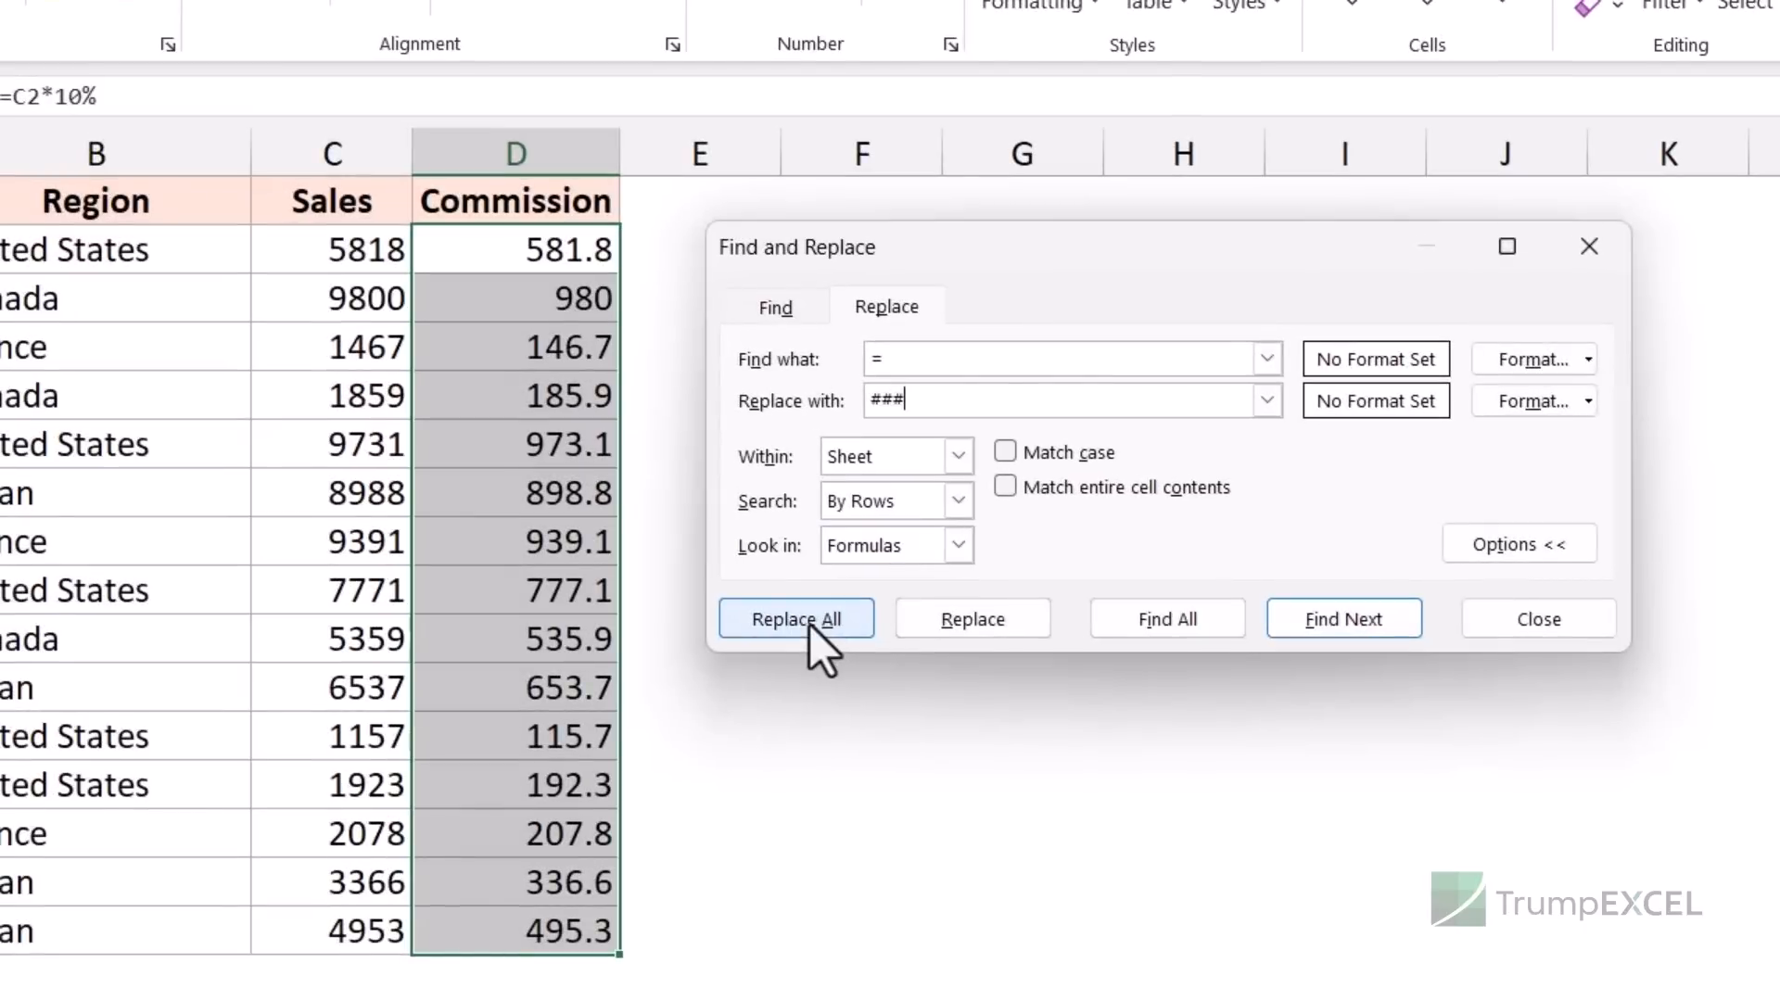
# - Replace every = in the Commission formulas with ###, making 15 replacements
pyautogui.click(796, 623)
pyautogui.click(1399, 538)
pyautogui.click(1589, 246)
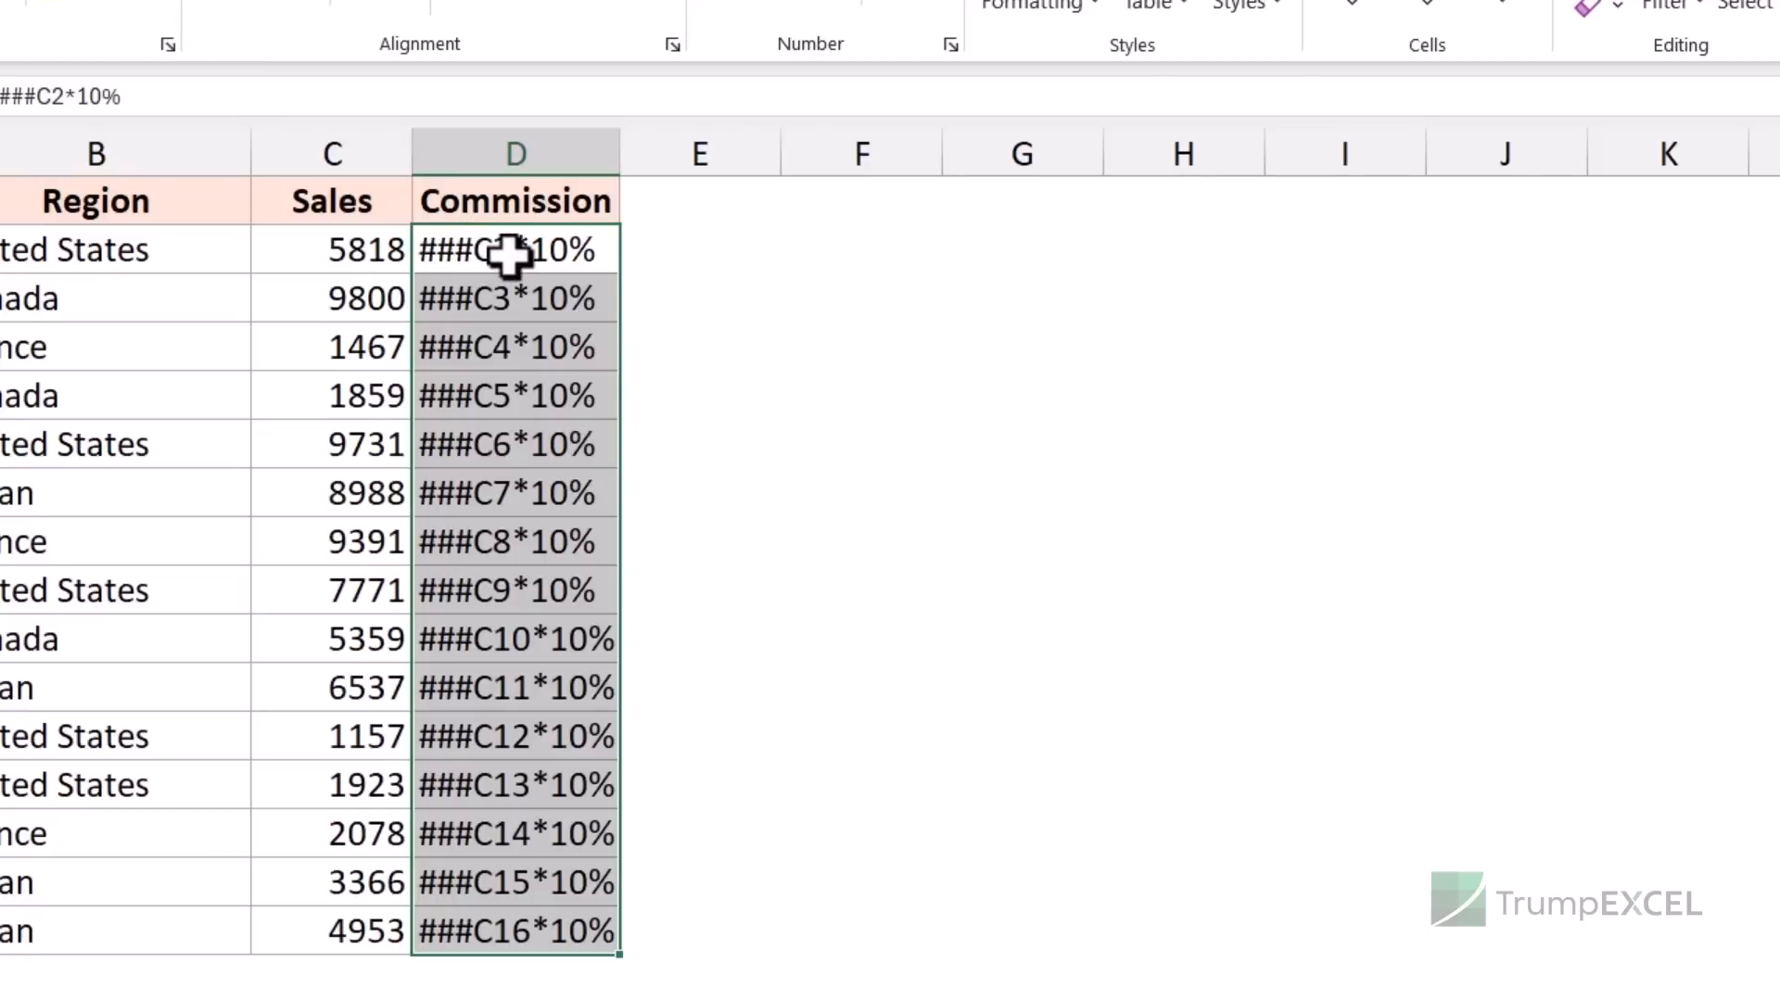
# - Copy the text-only Commission column D1:D16 into column H
pyautogui.press('Up')
pyautogui.hotkey('ctrl', 'shift', 'Down')
pyautogui.hotkey('ctrl', 'c')
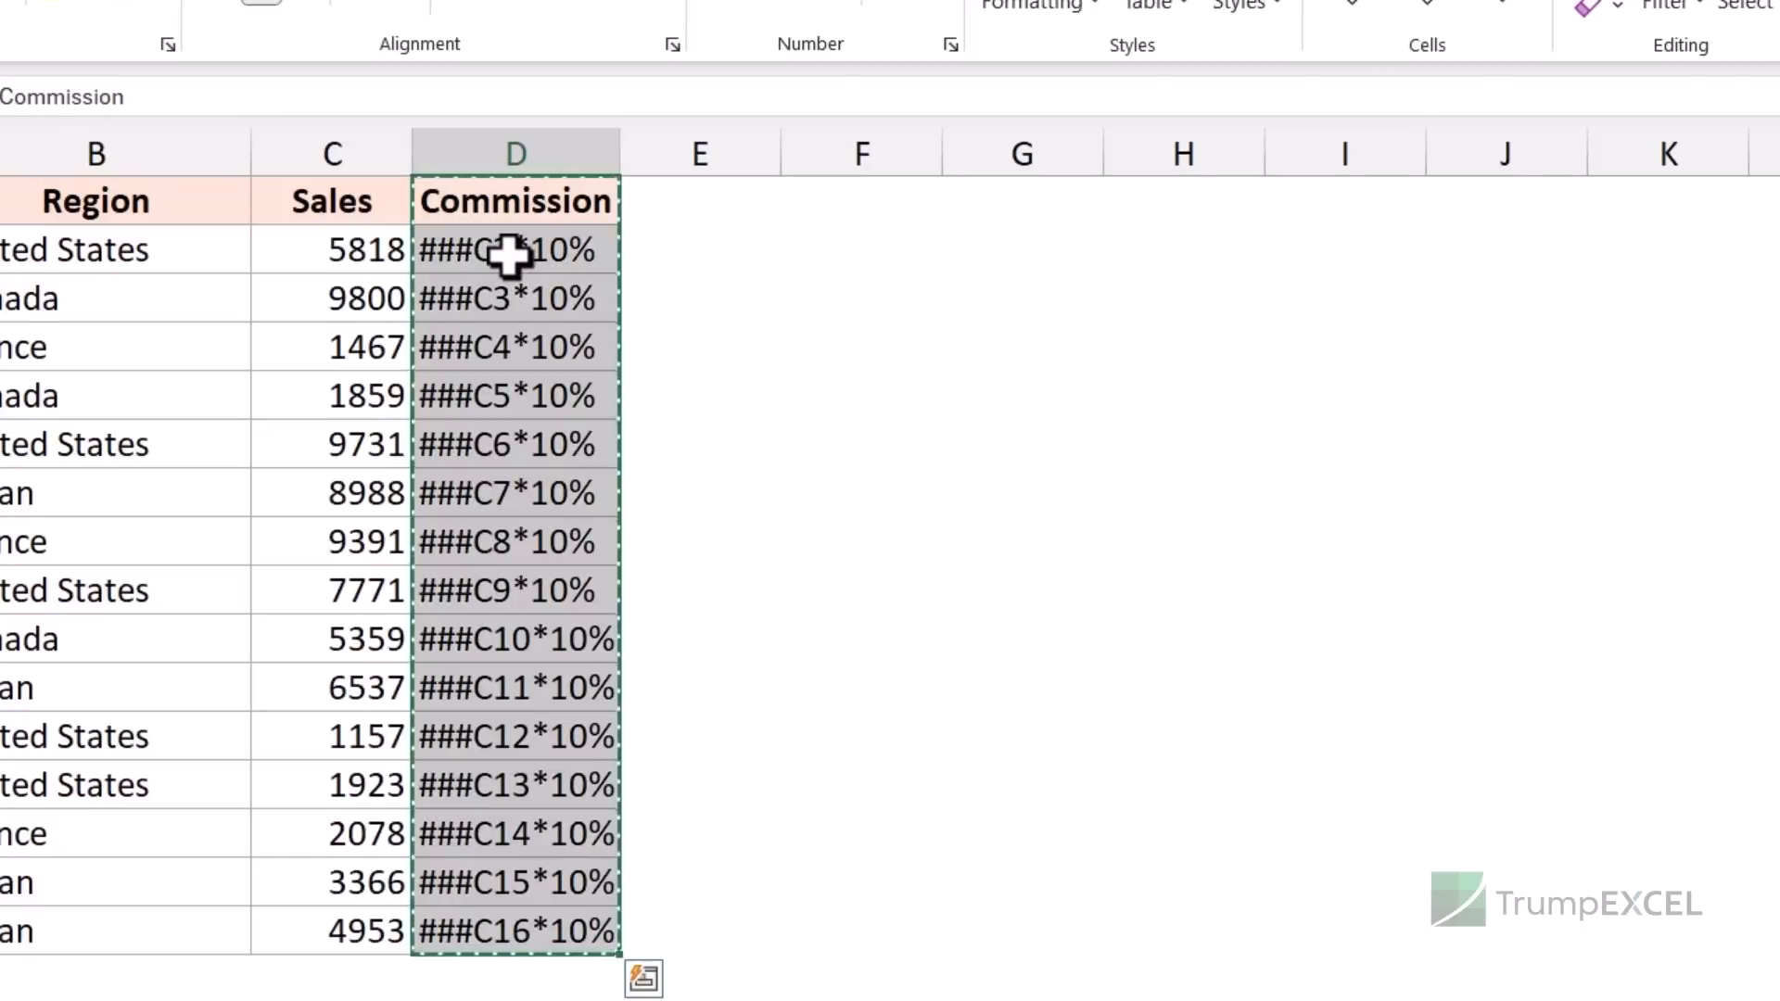
pyautogui.press('Right')
pyautogui.press('Right')
pyautogui.press('Right')
pyautogui.press('Right')
pyautogui.hotkey('ctrl', 'v')
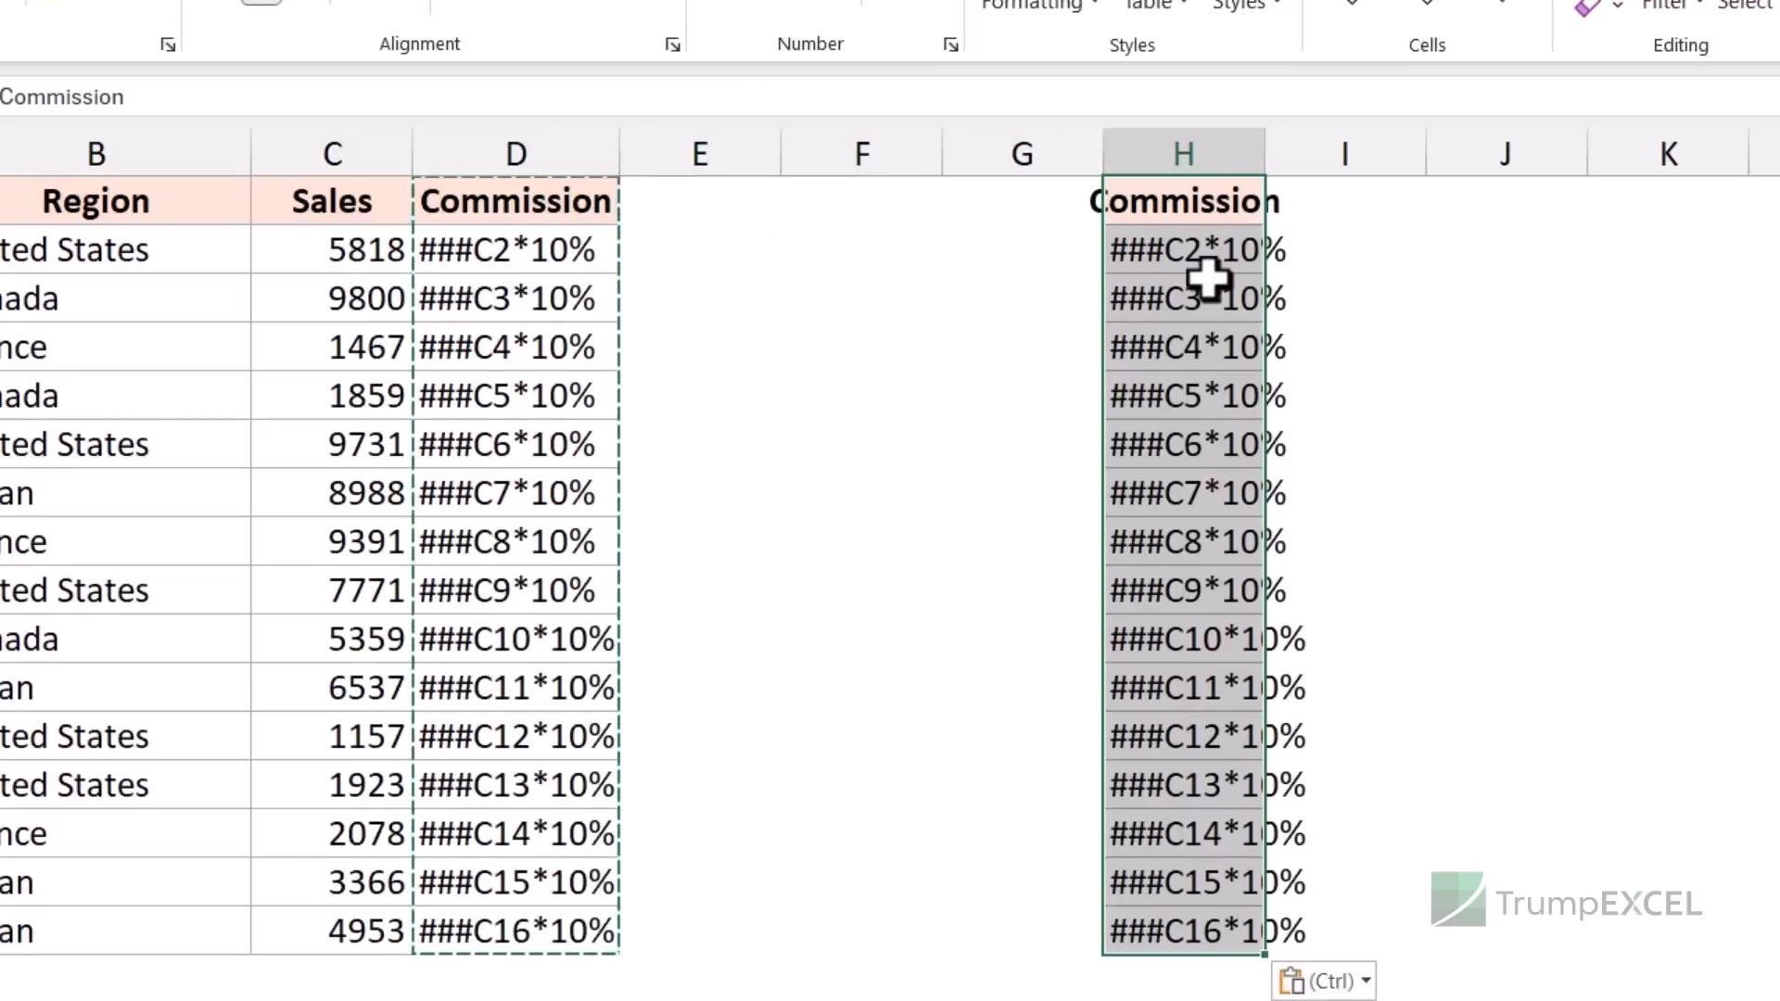
# - Replace ### with = in column H to restore working commission formulas
pyautogui.hotkey('ctrl', 'h')
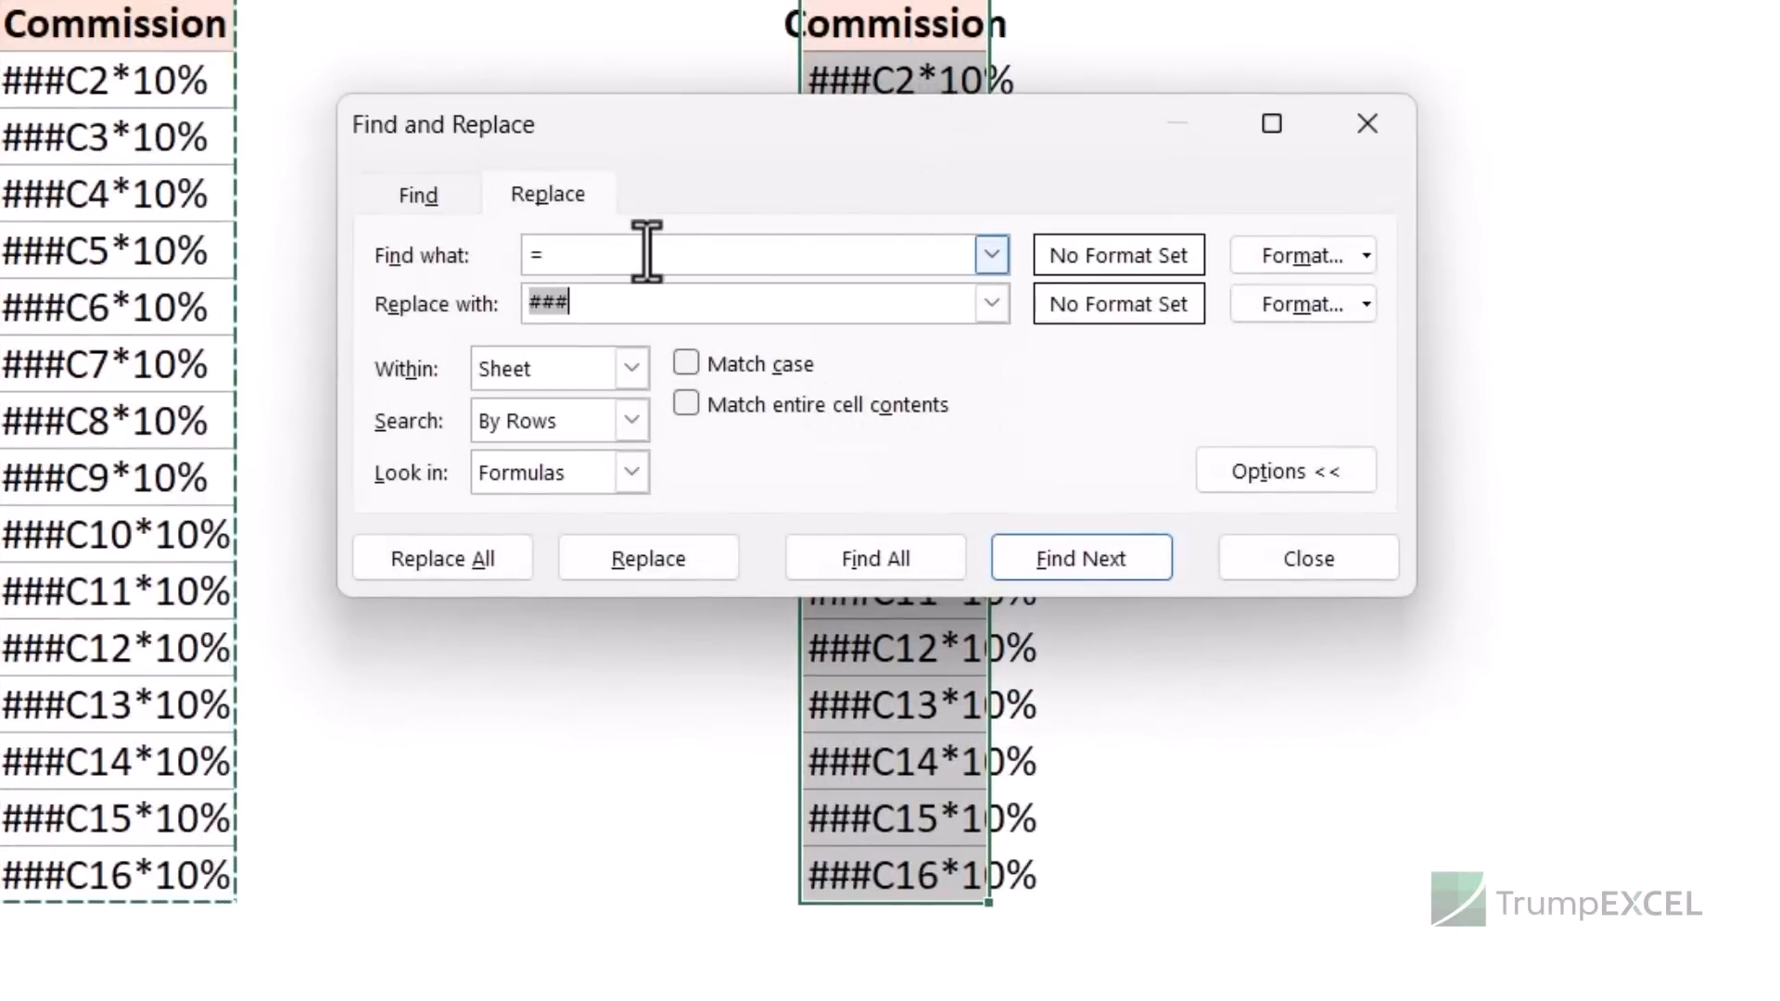
pyautogui.write('###')
pyautogui.press('Tab')
pyautogui.press('BackSpace')
pyautogui.write('=')
pyautogui.click(459, 565)
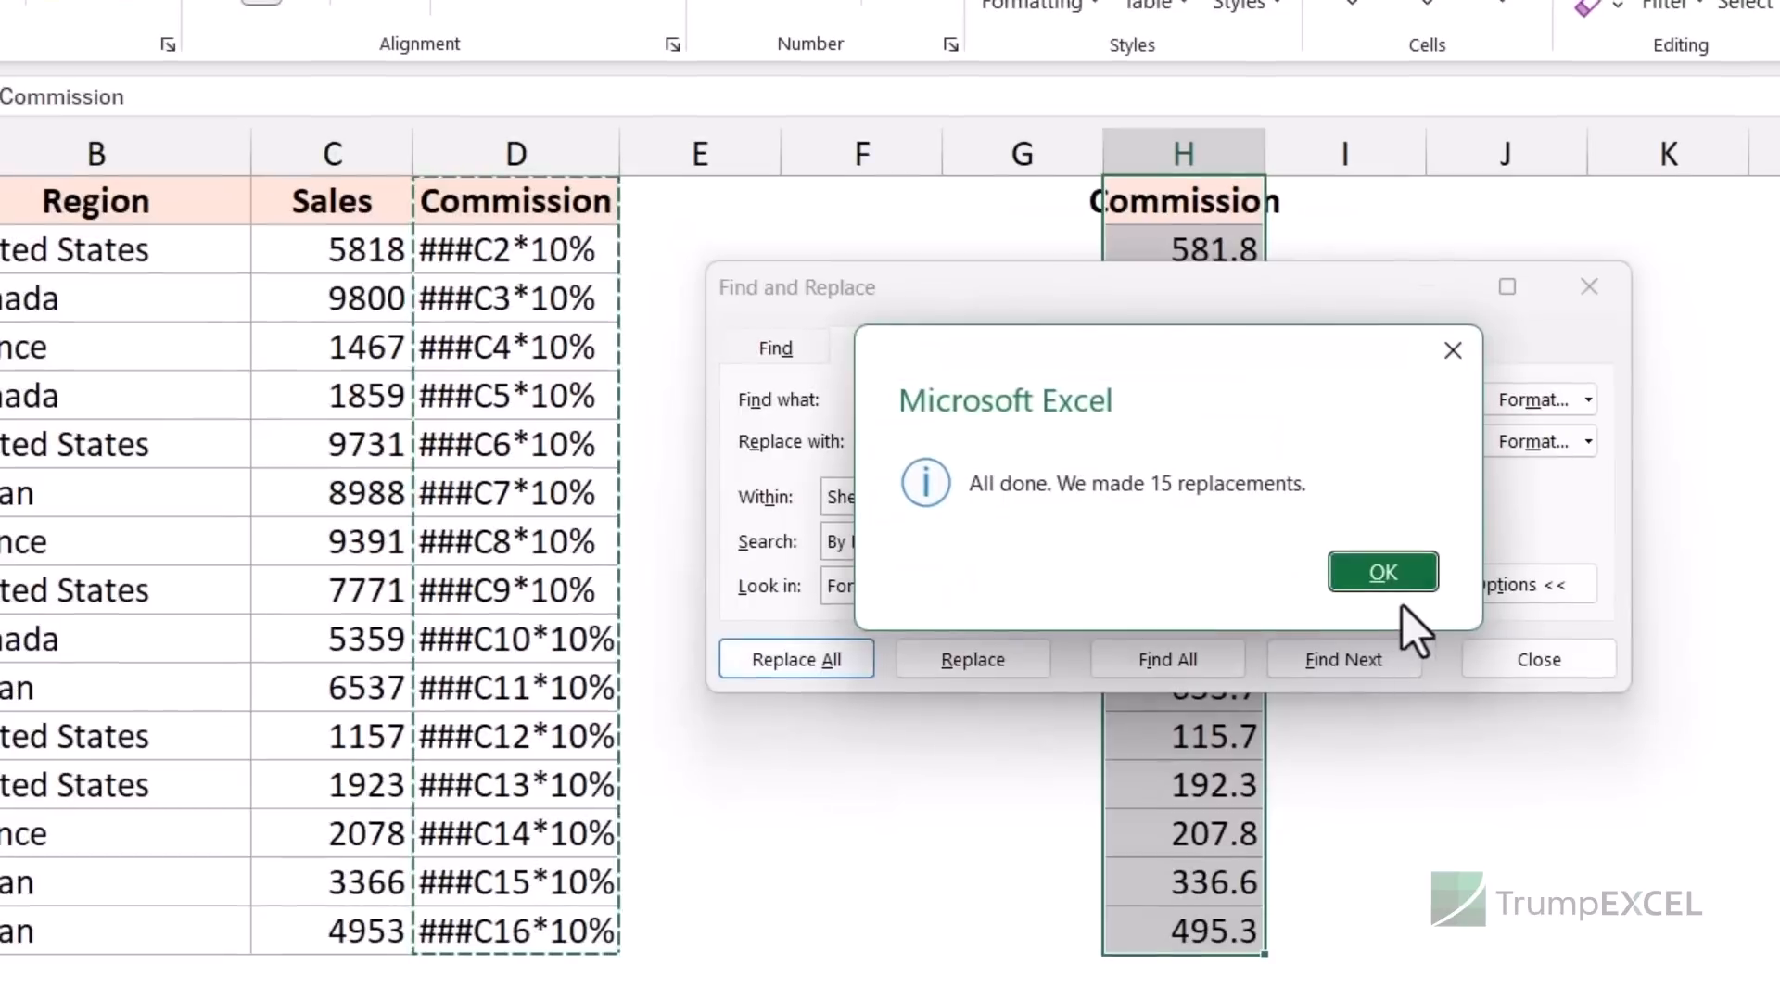
pyautogui.click(1384, 572)
pyautogui.press('Escape')
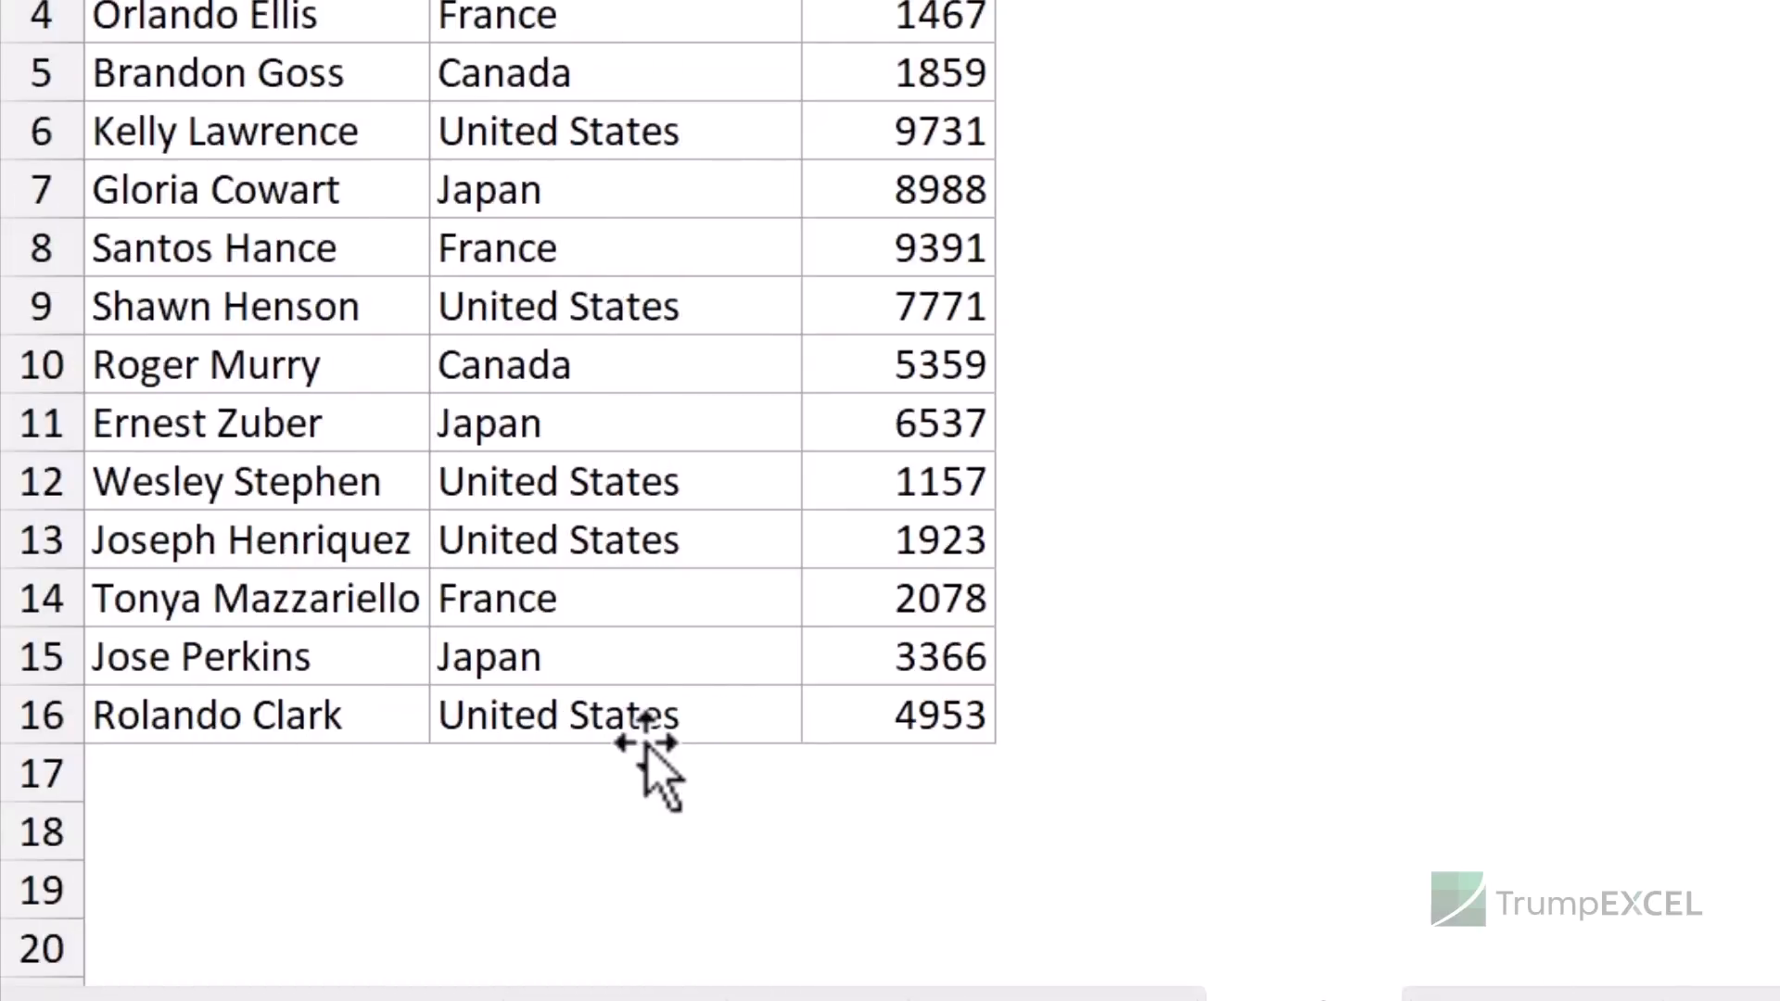
# - Fill C17 with United States from C16 using Ctrl+D, then undo it
pyautogui.click(649, 732)
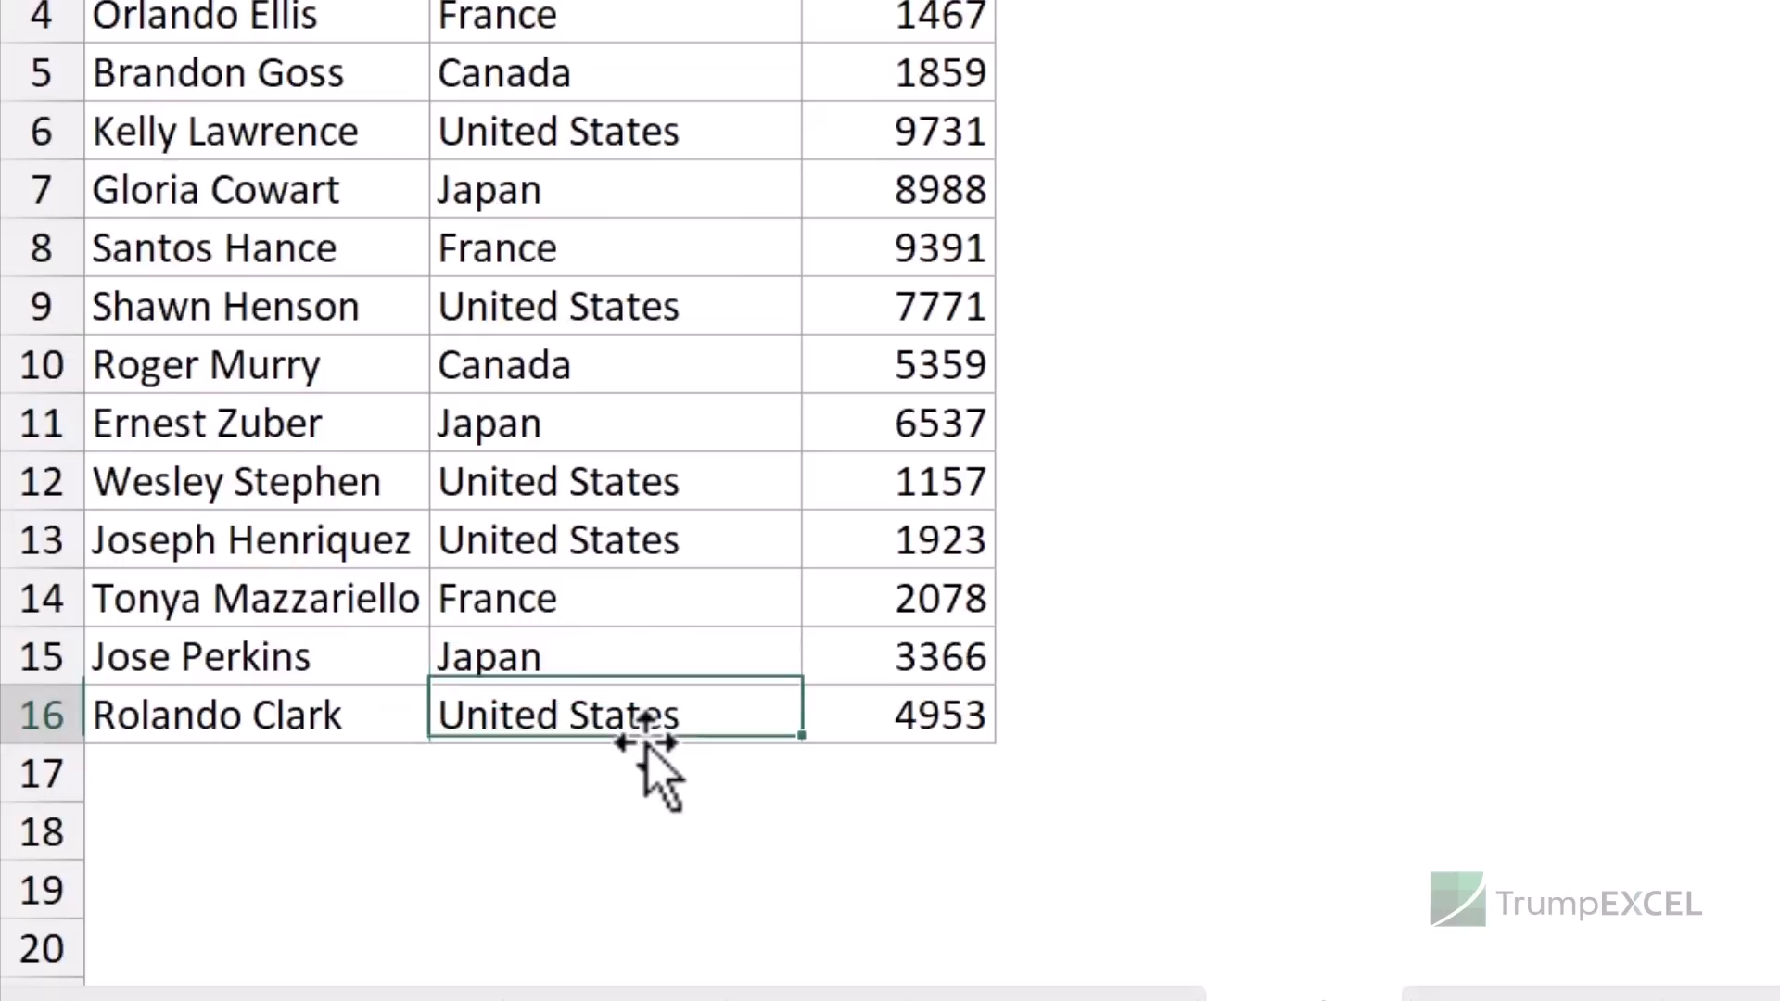
pyautogui.press('Down')
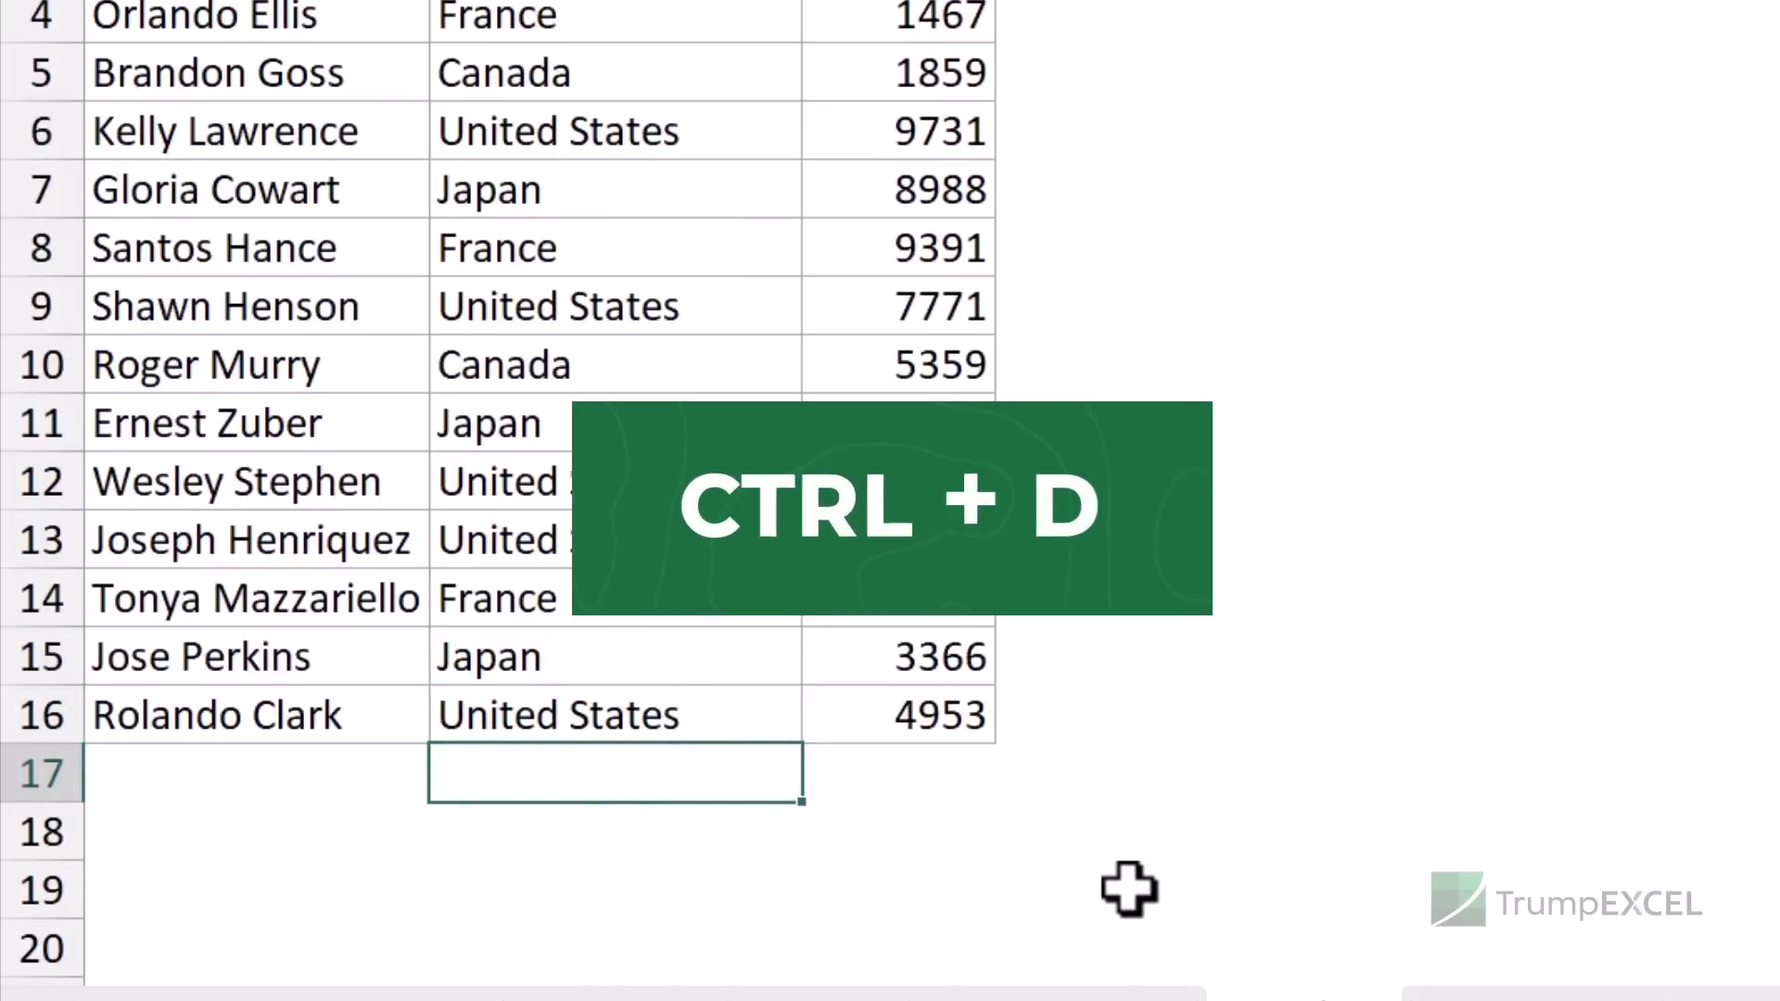
pyautogui.hotkey('ctrl', 'd')
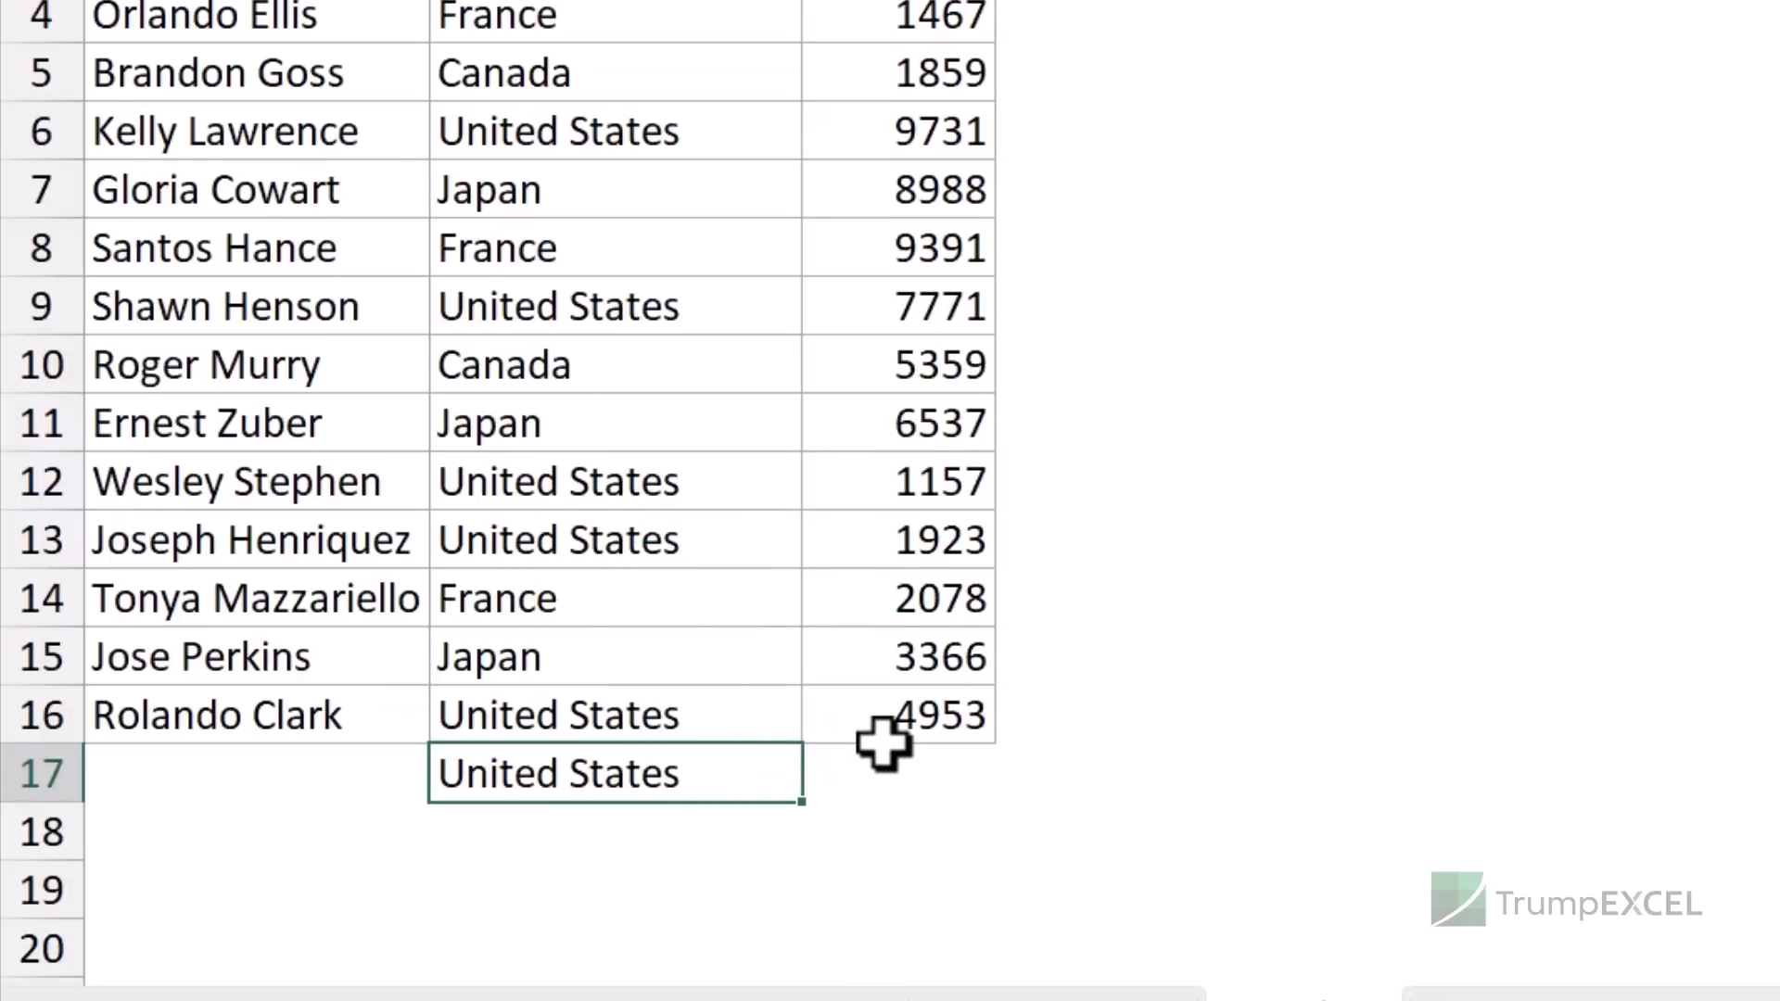
pyautogui.click(728, 715)
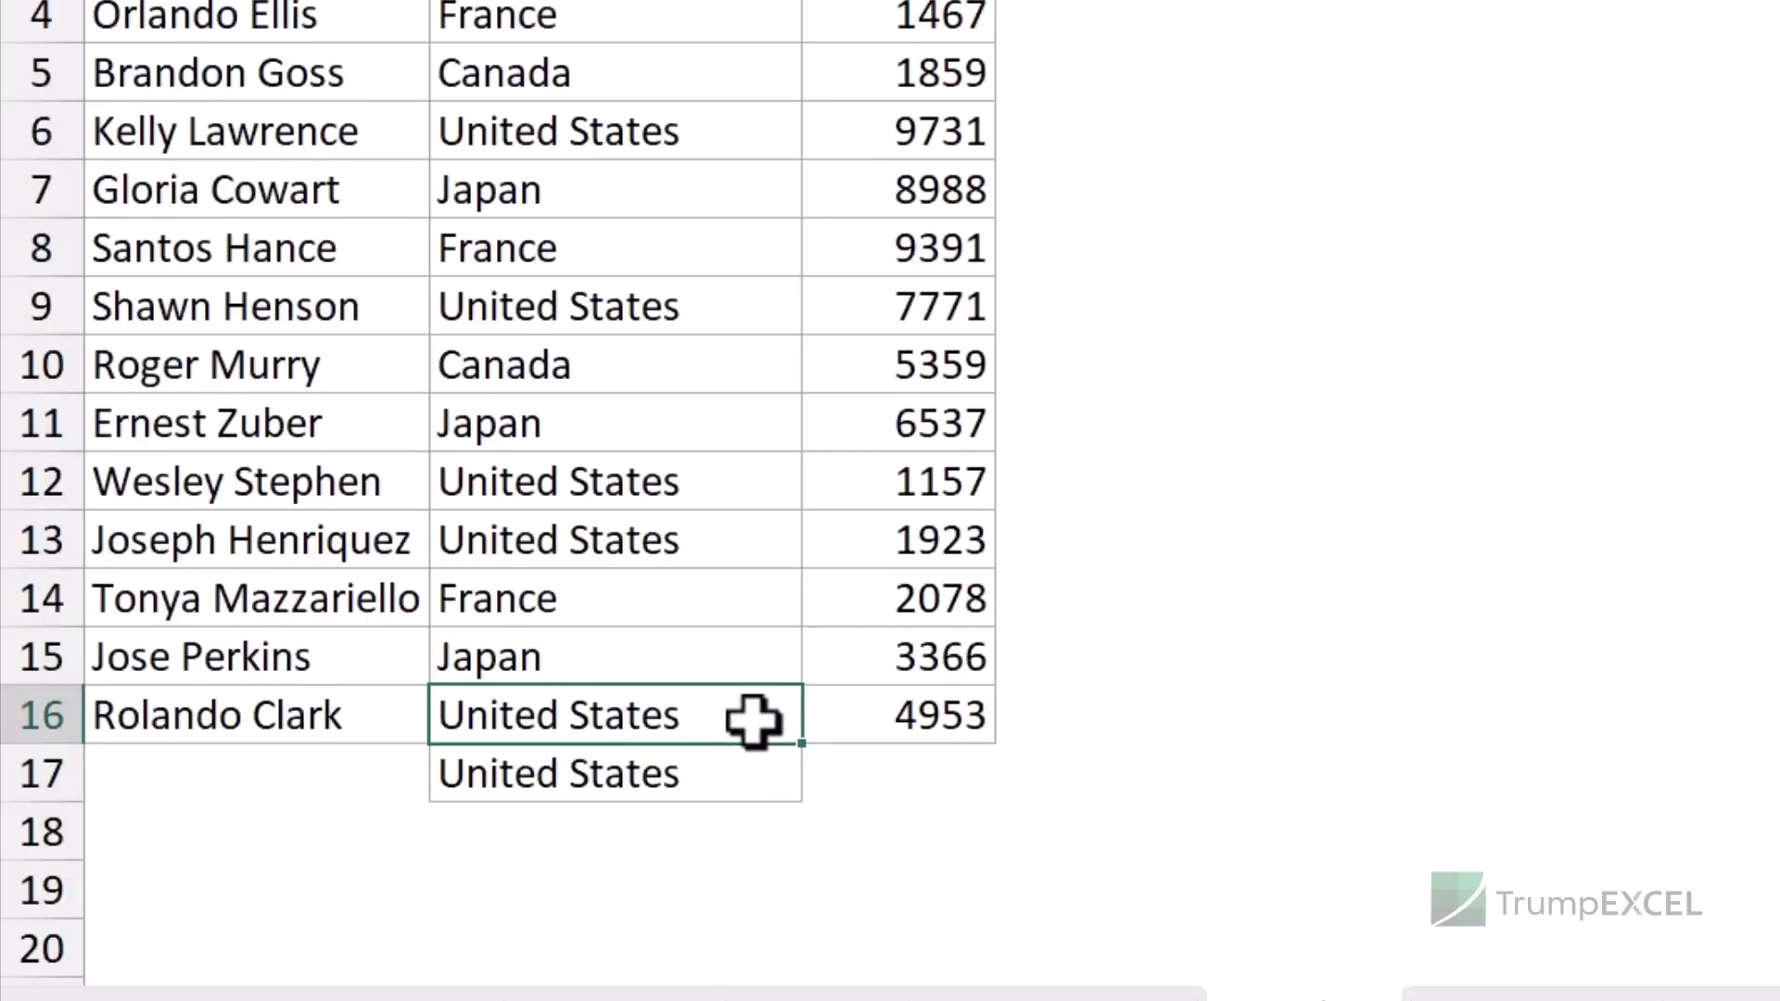
pyautogui.hotkey('ctrl', 'z')
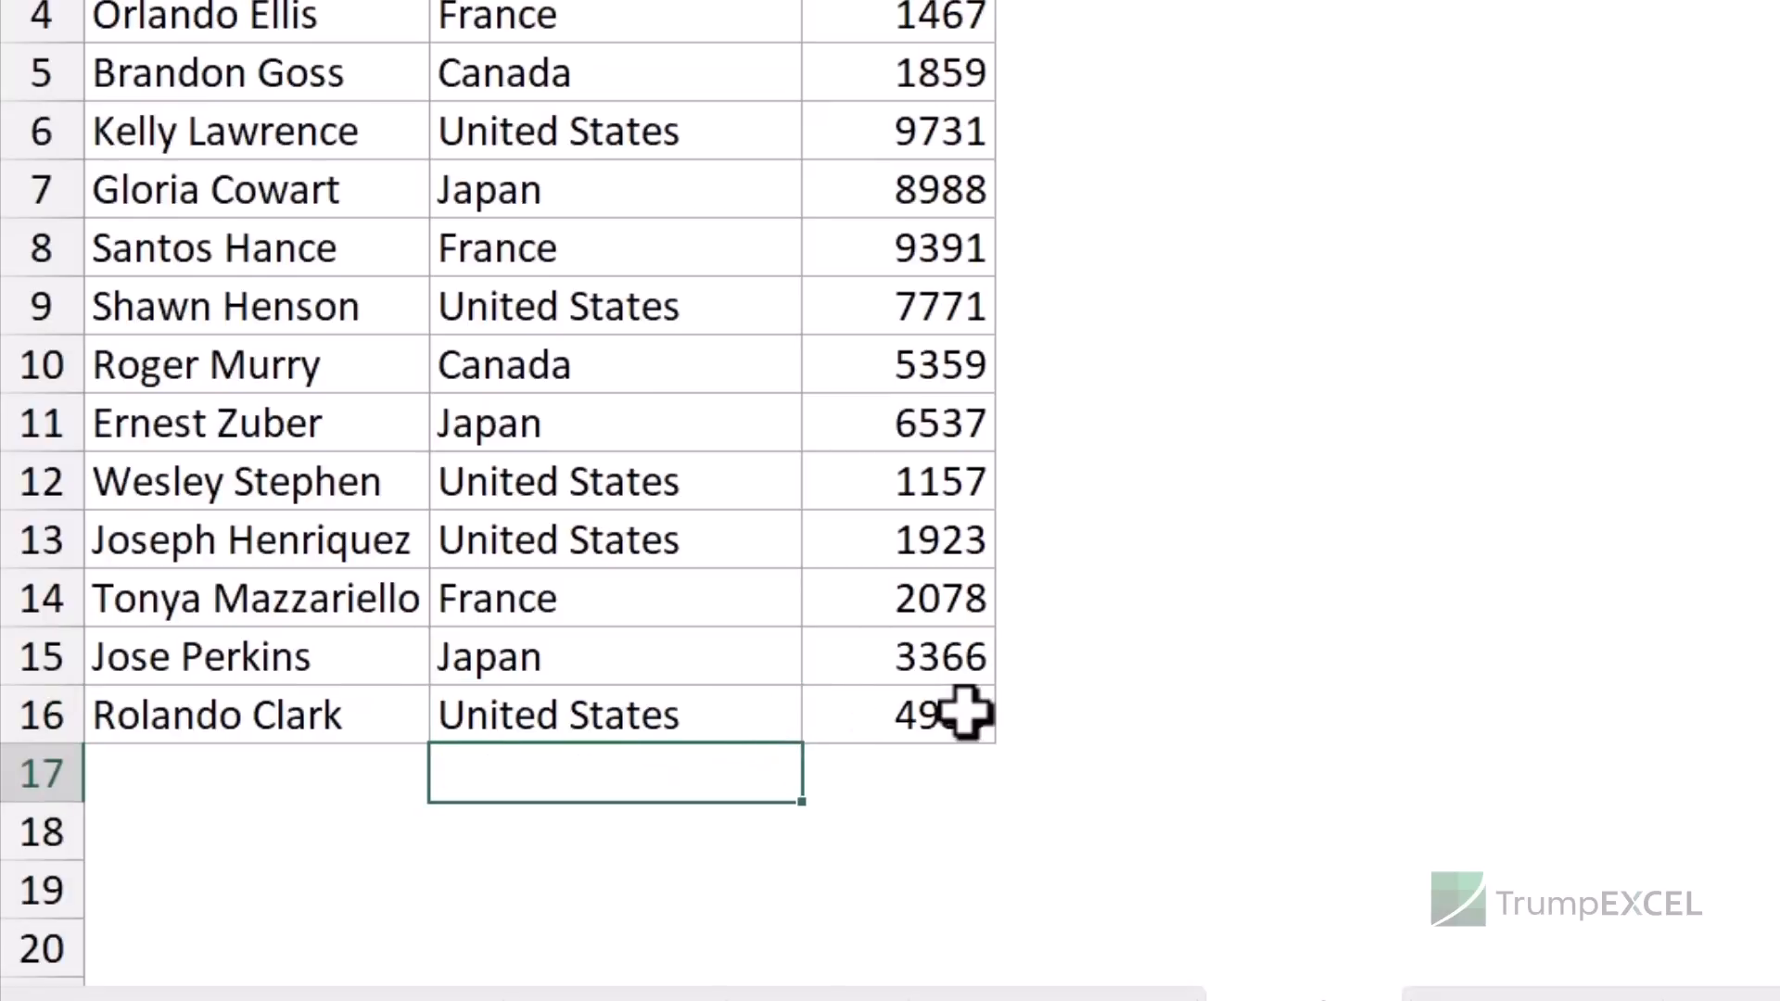
# - Fill E16 with 4953 from the left using Ctrl+R, then clear it
pyautogui.click(1055, 714)
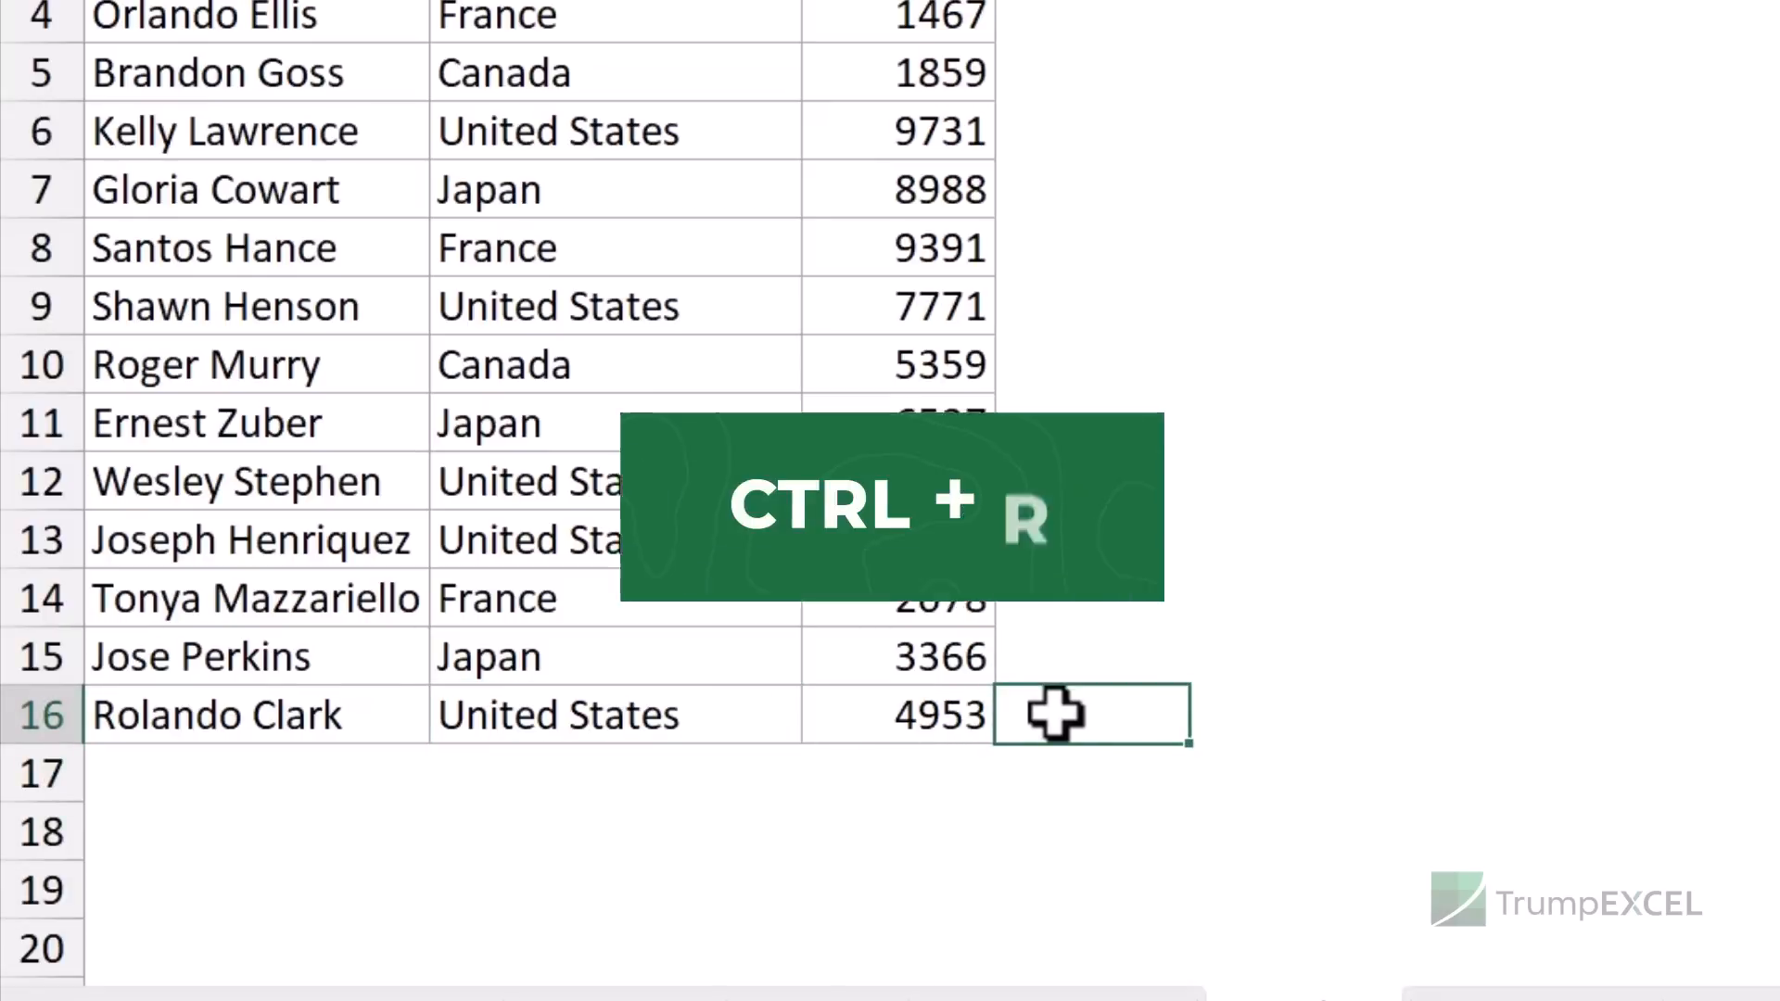
pyautogui.hotkey('ctrl', 'r')
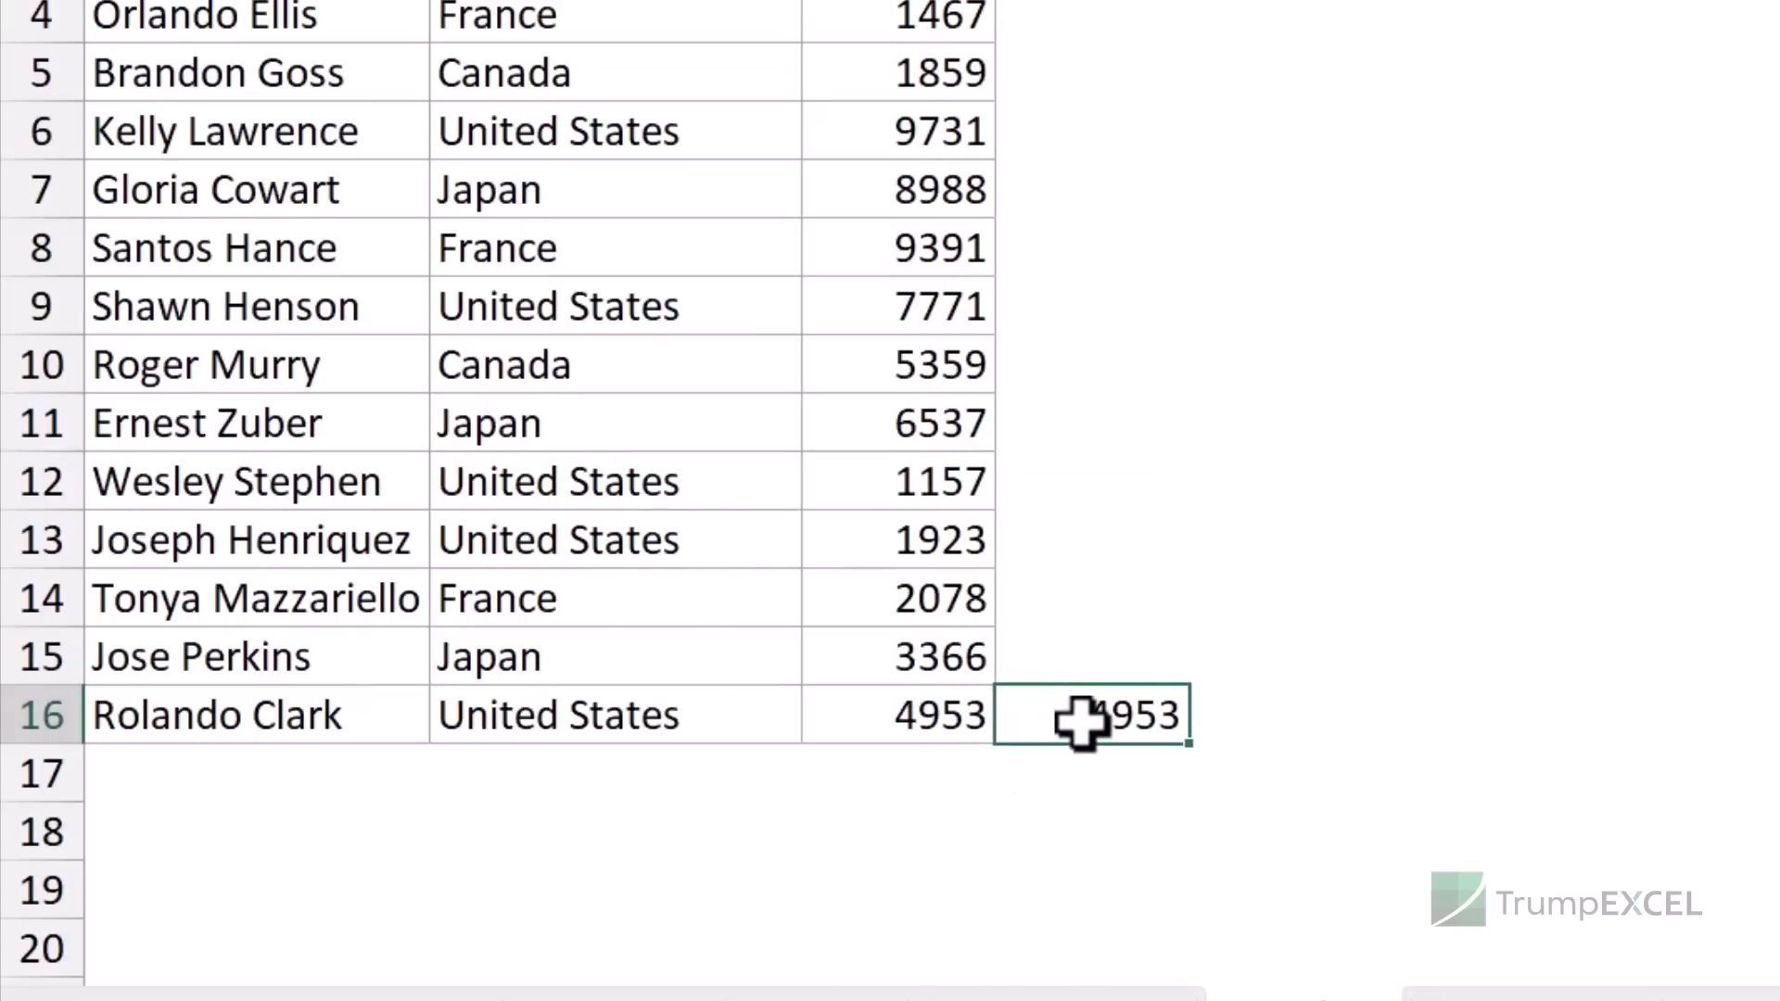
pyautogui.press('Delete')
# - Copy United States into C17 with Ctrl+Shift+', then clear C17
pyautogui.press('Left')
pyautogui.press('Left')
pyautogui.press('Down')
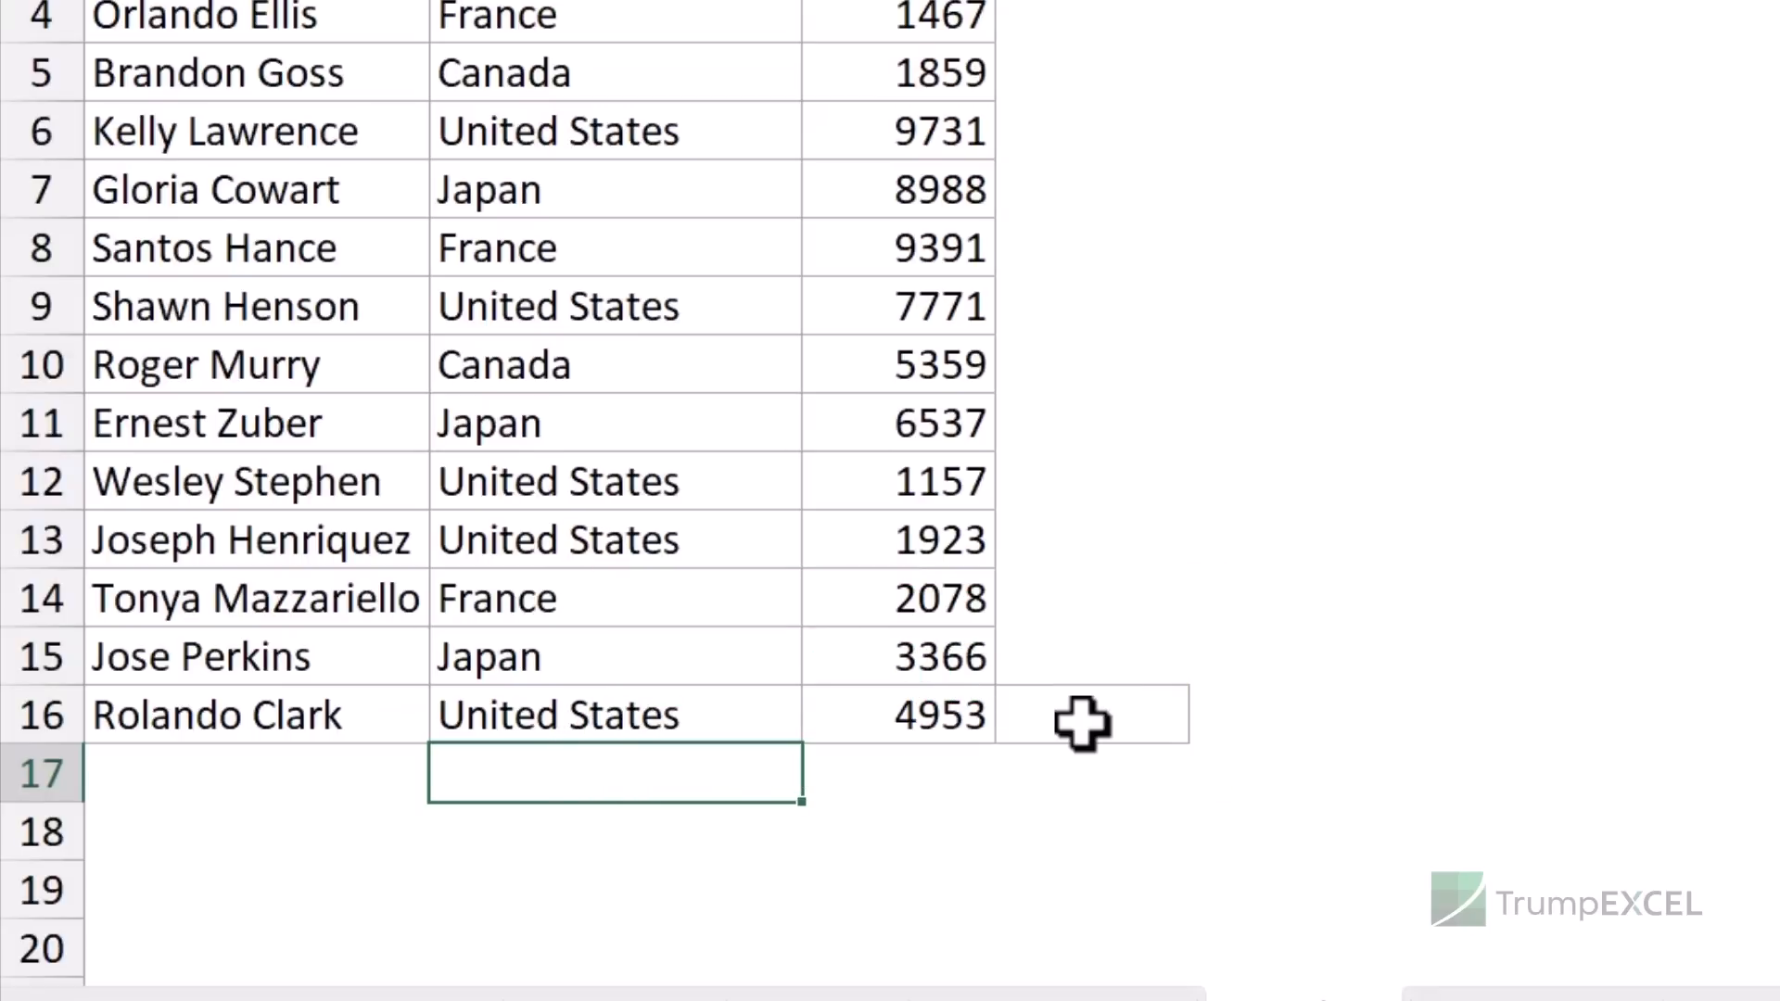
pyautogui.hotkey('ctrl', 'shift', "'")
pyautogui.press('Return')
pyautogui.press('Up')
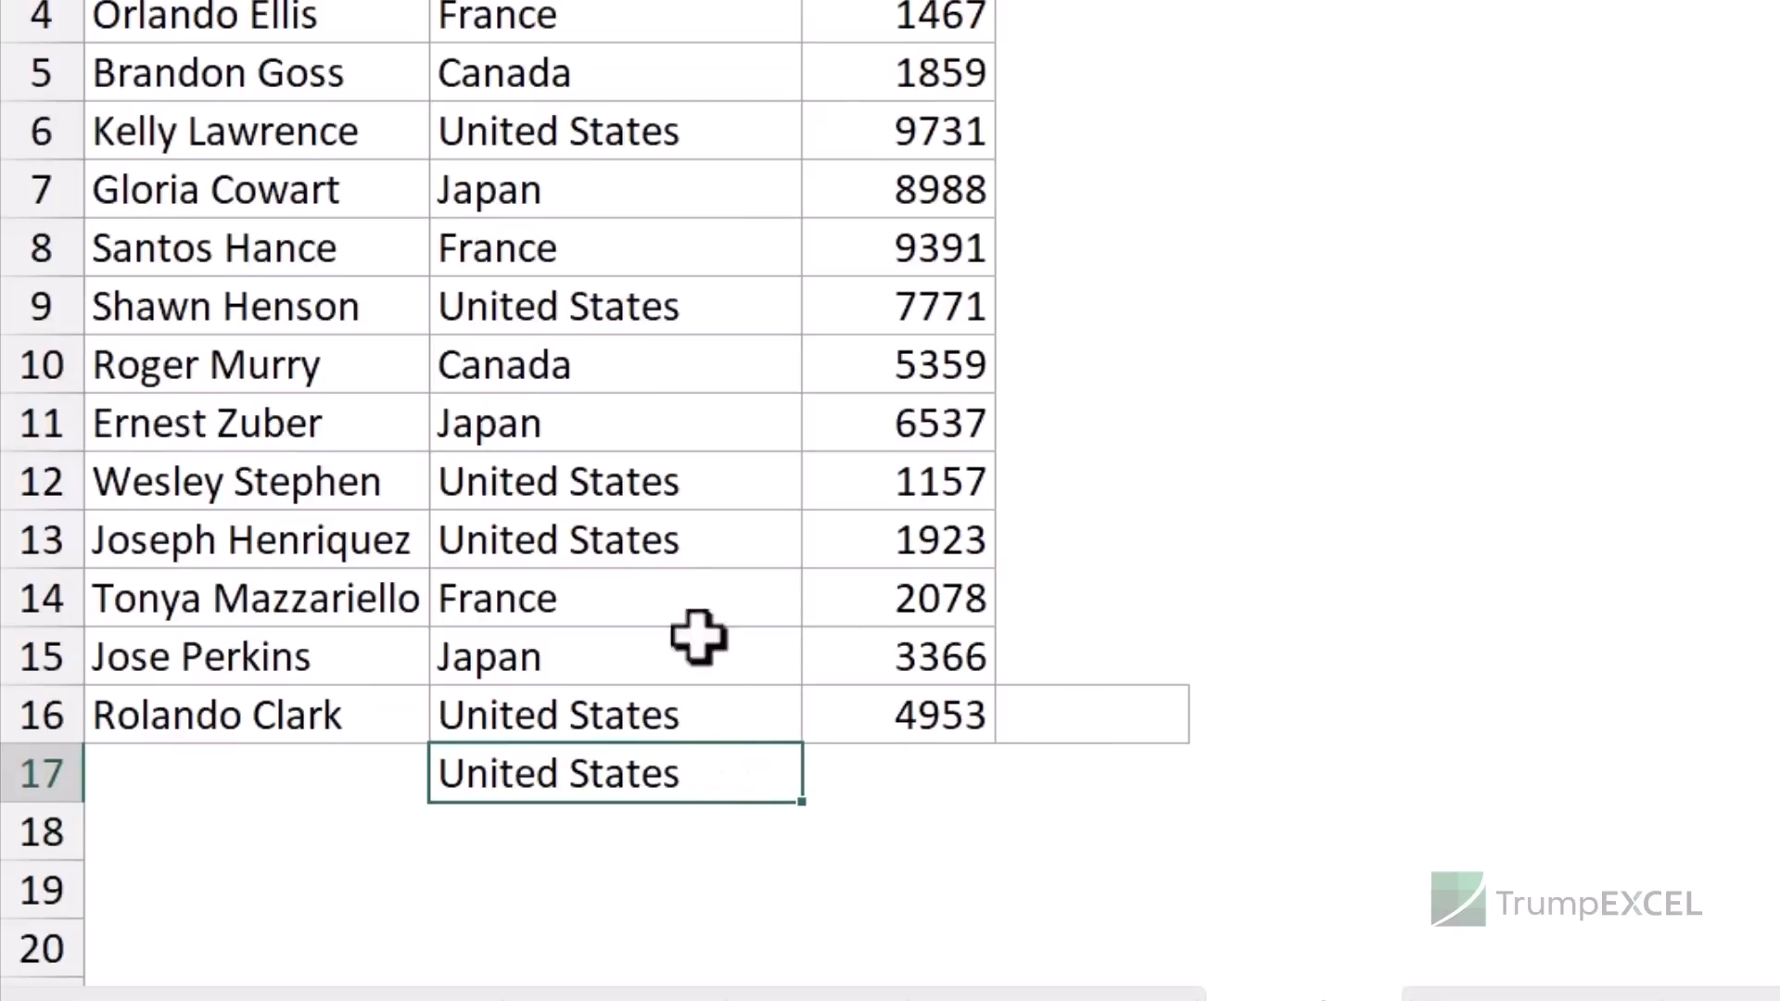
pyautogui.press('Delete')
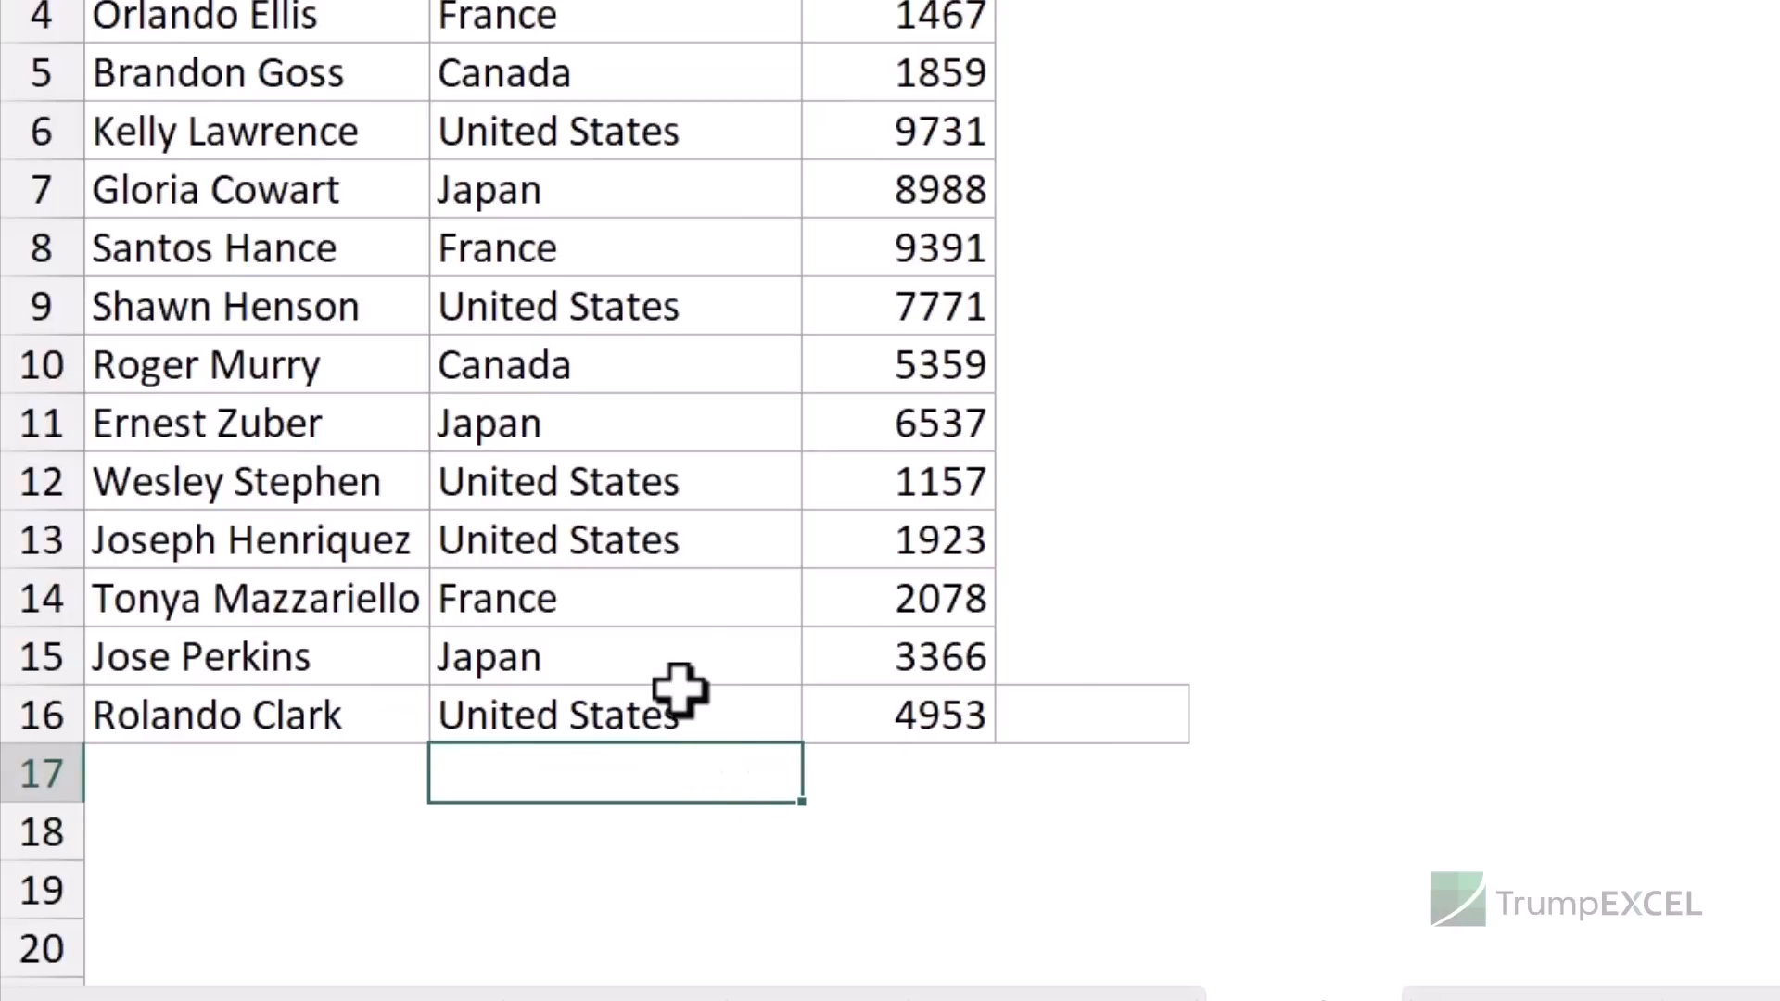
# - Fill C16 yellow and copy only its value into C17 with Ctrl+'
pyautogui.press('Up')
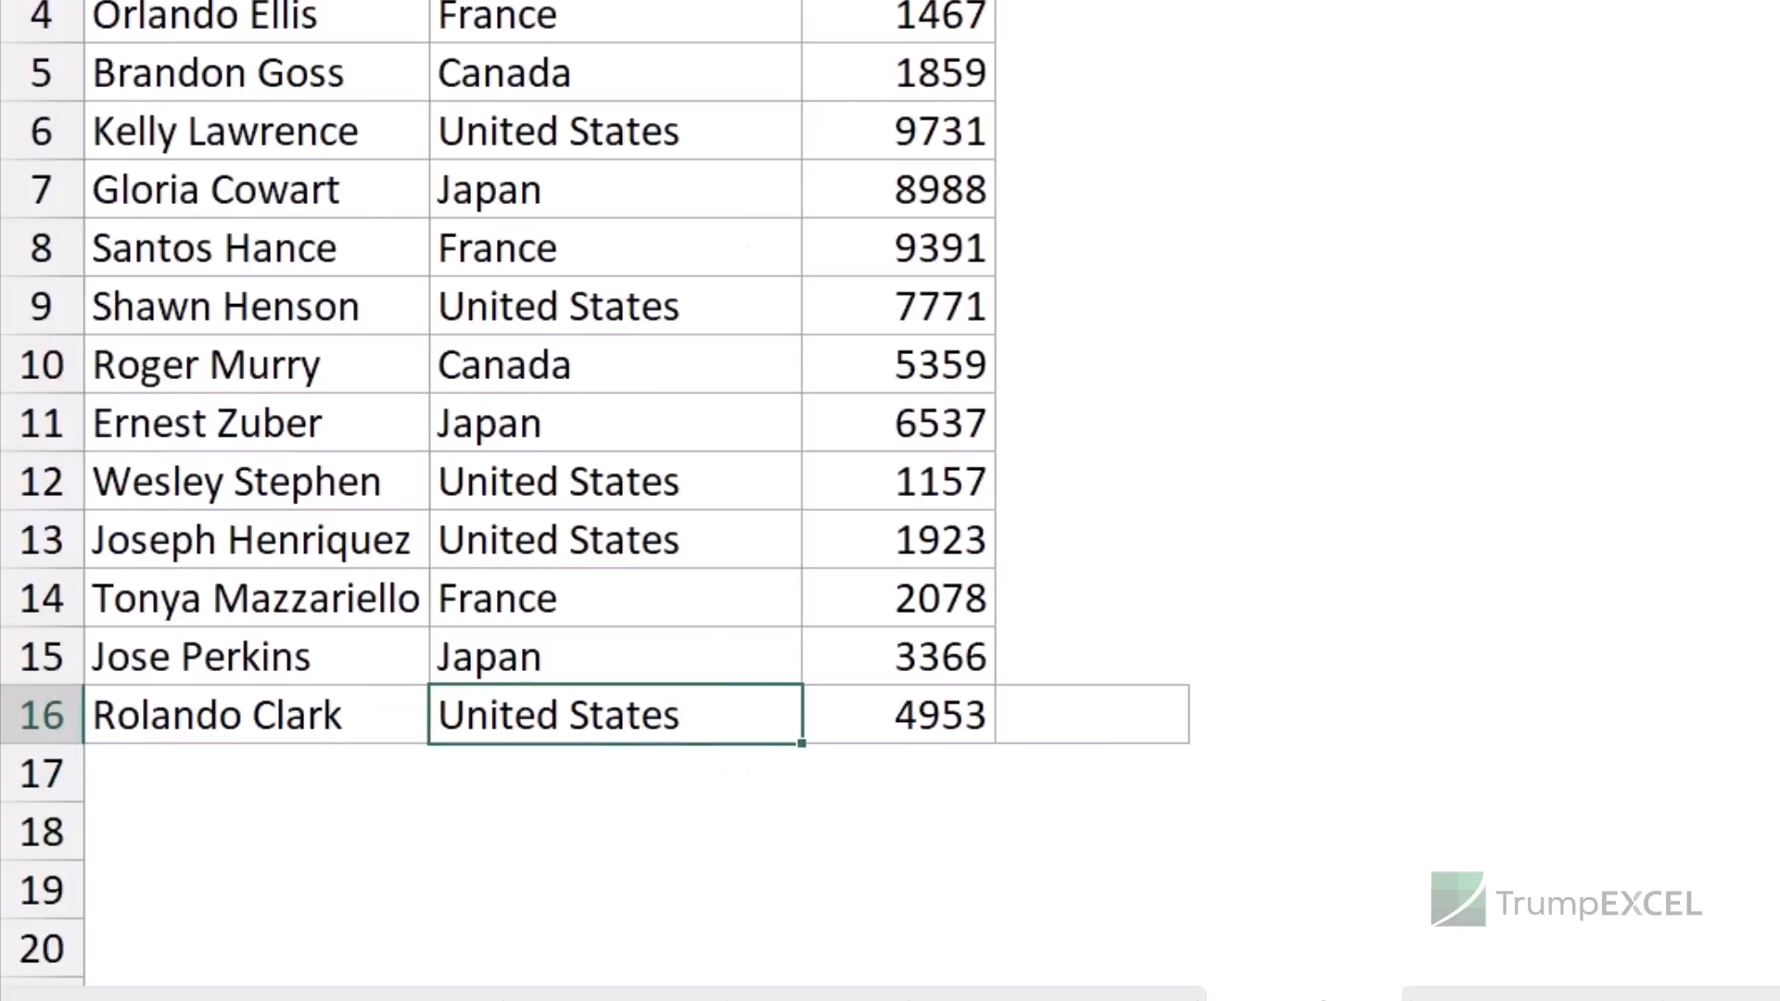
pyautogui.click(506, 1)
pyautogui.click(545, 774)
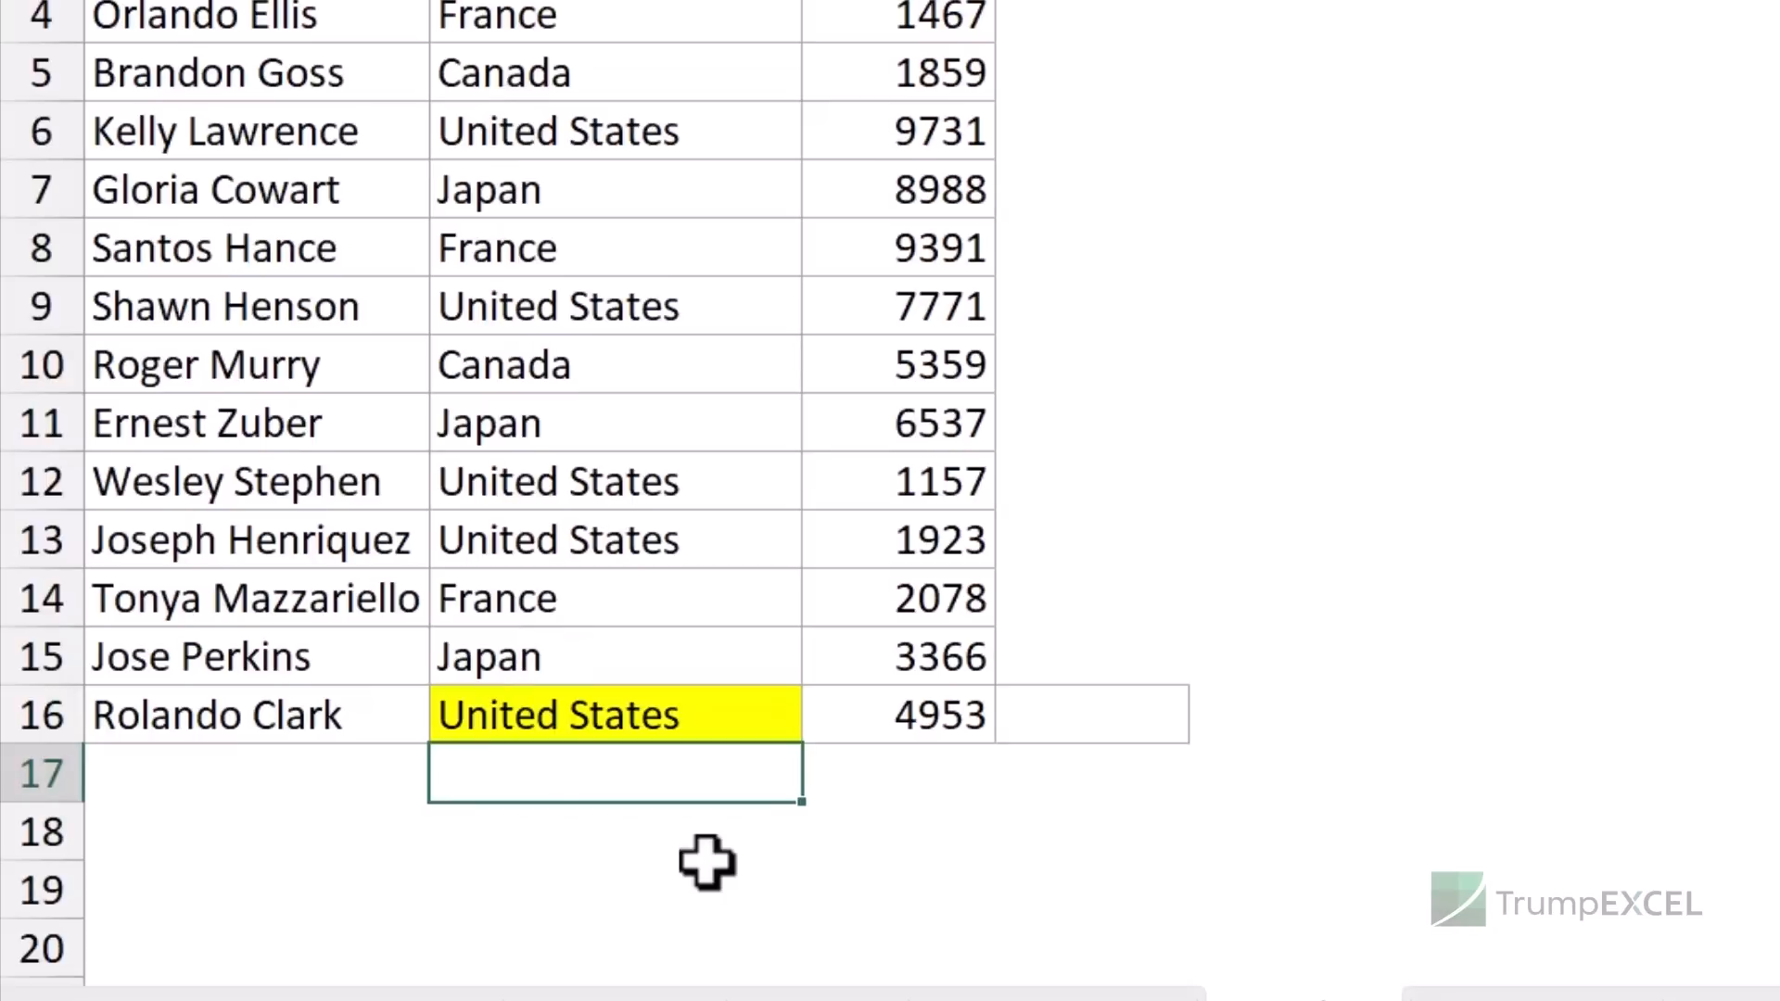
pyautogui.hotkey('ctrl', 'd')
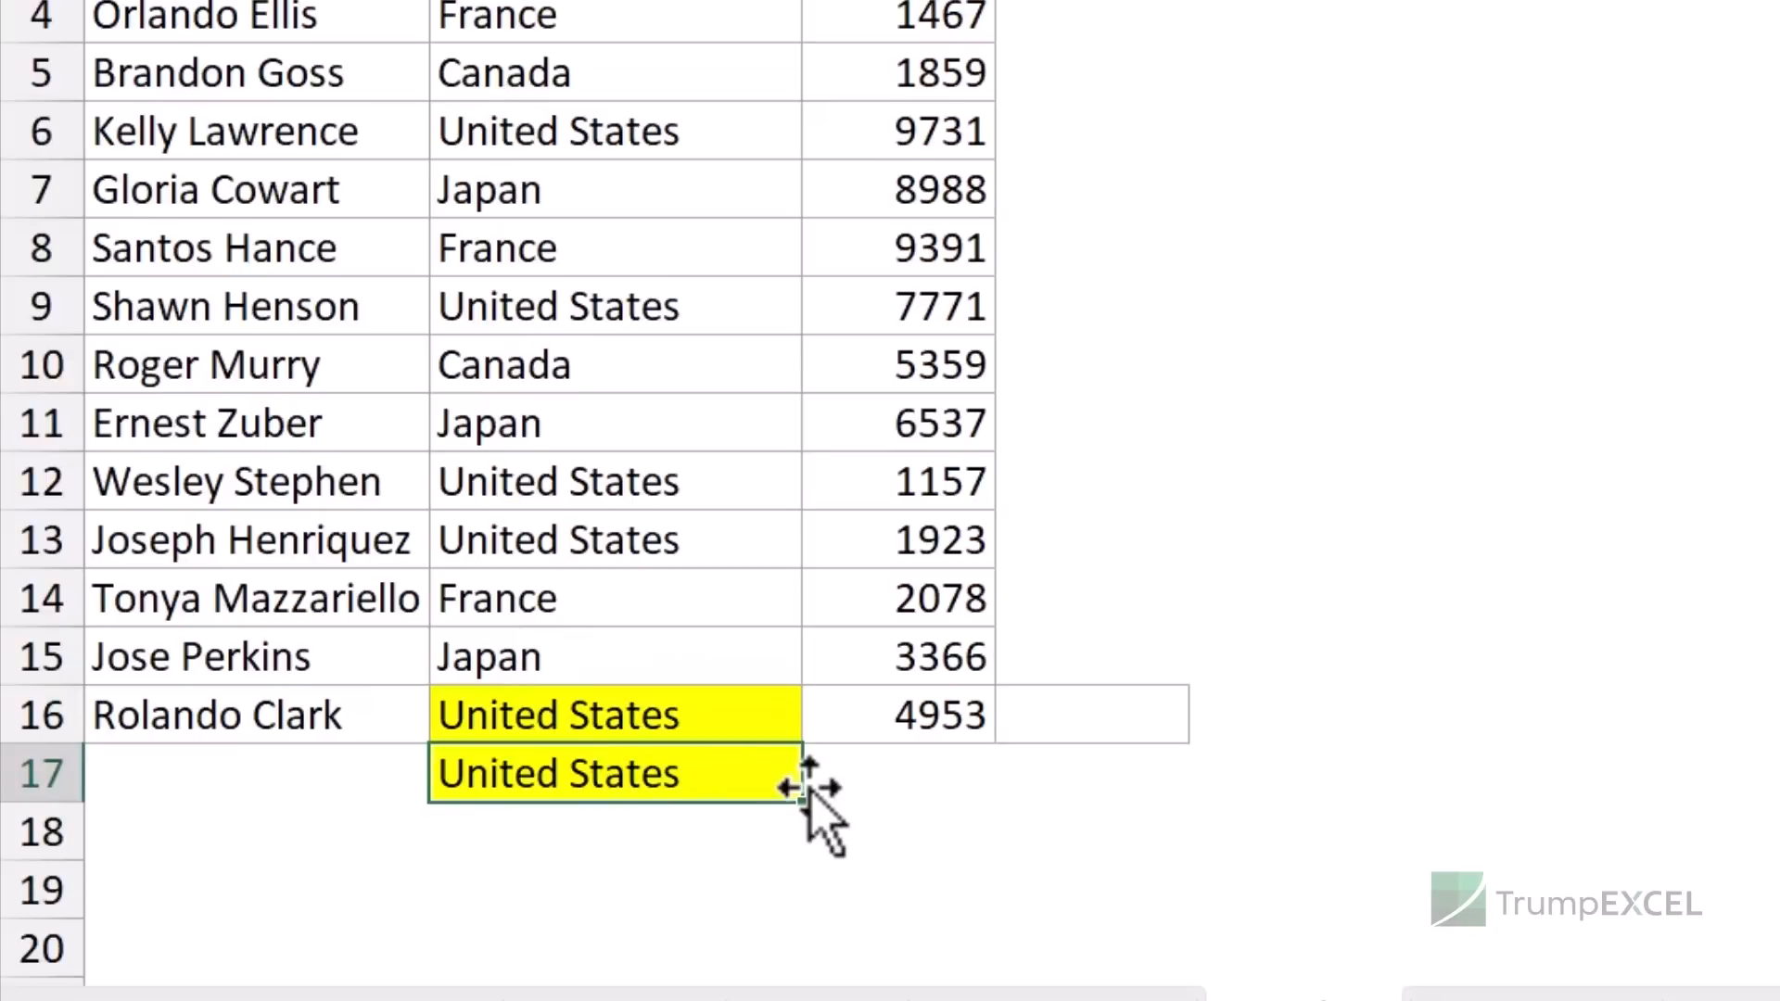
pyautogui.hotkey('ctrl', 'z')
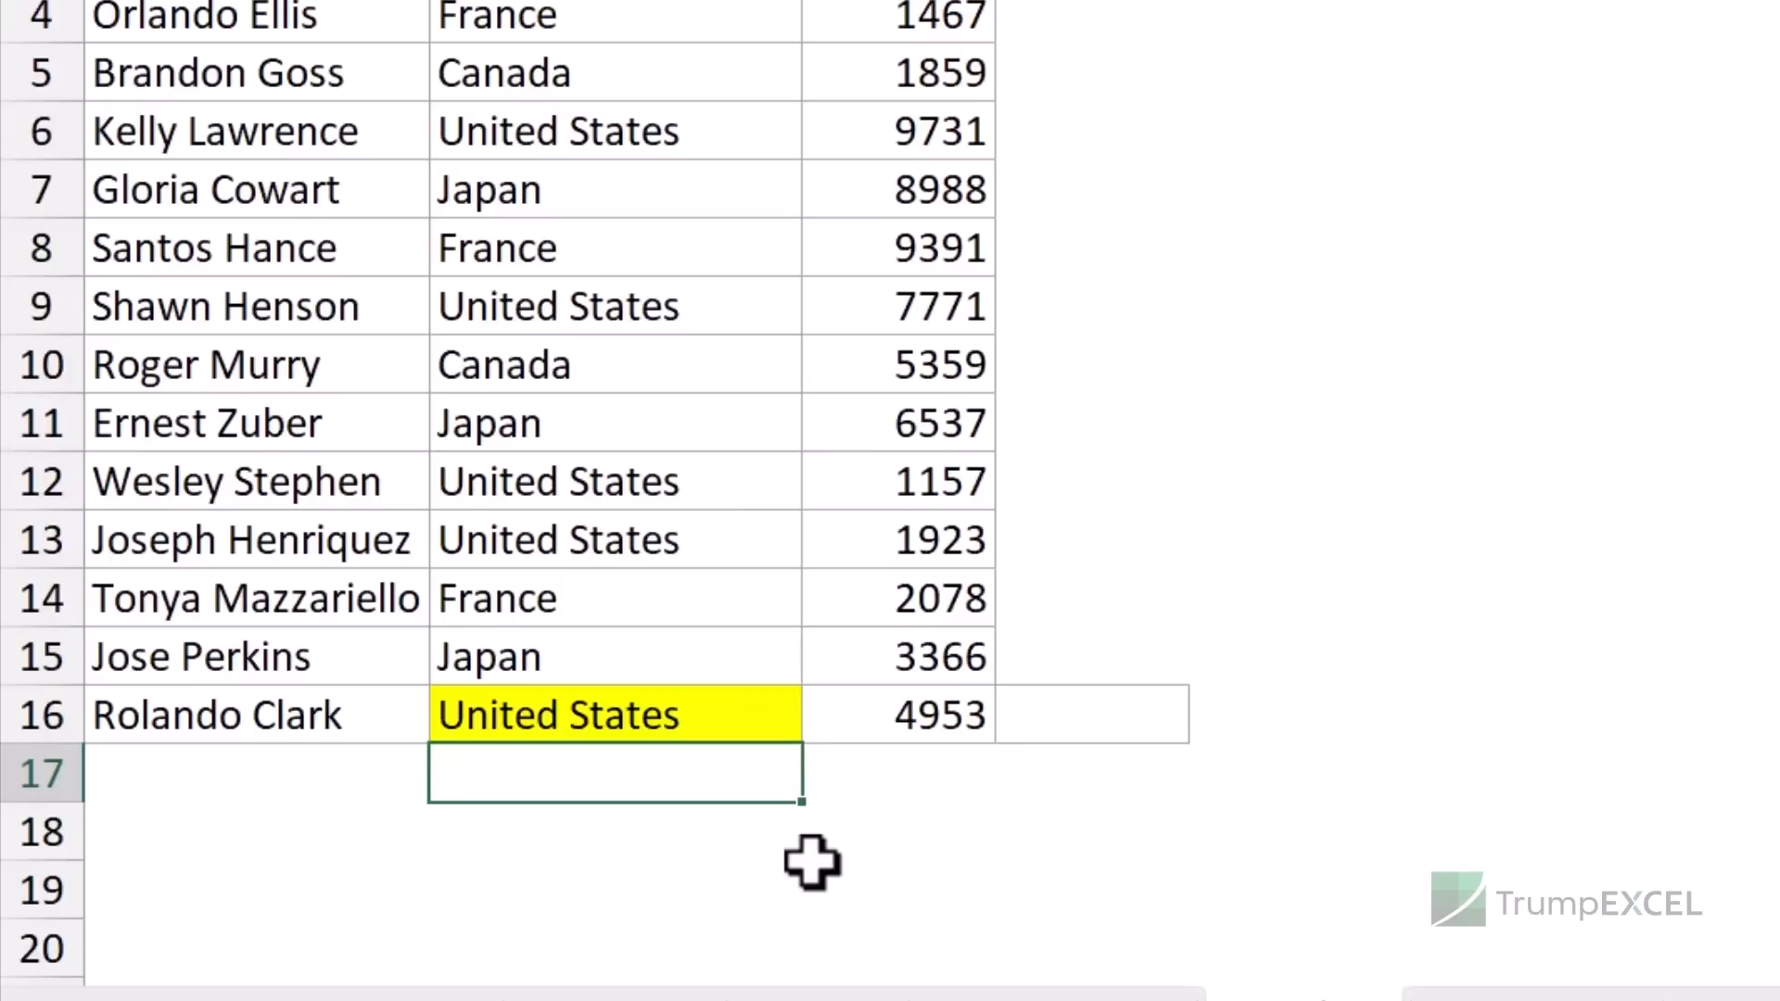
pyautogui.hotkey('ctrl', "'")
pyautogui.press('Return')
pyautogui.press('Up')
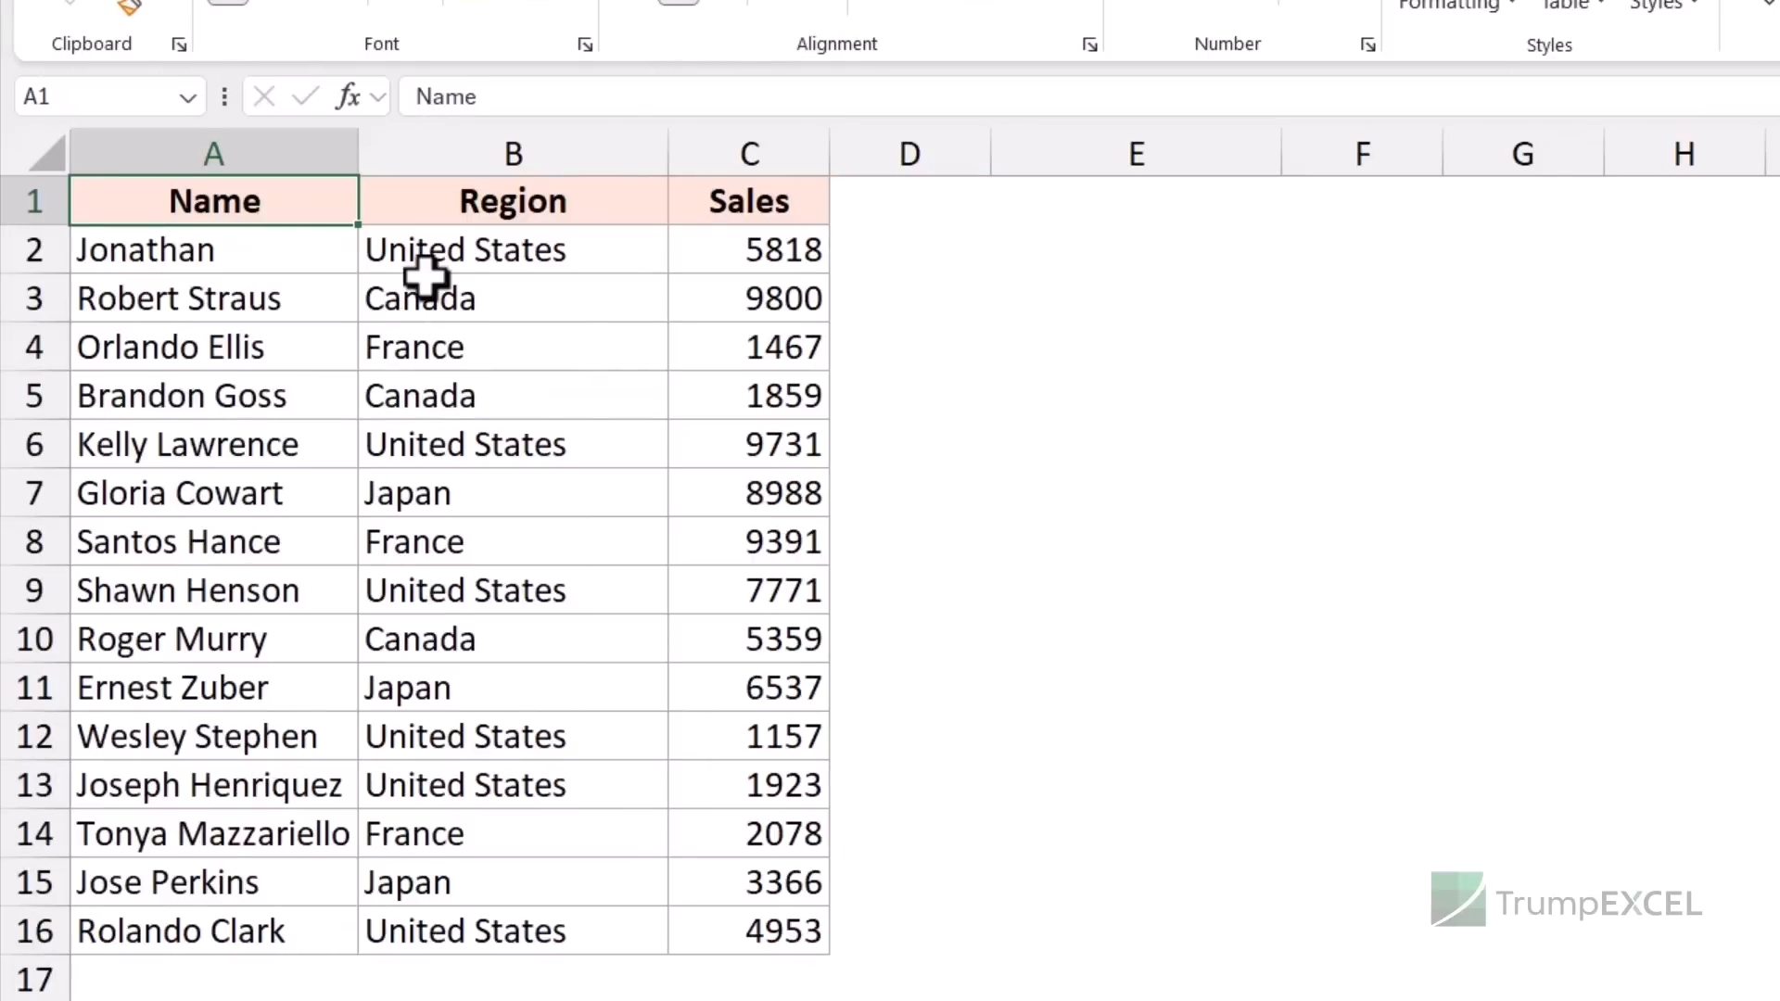
# - Select A2:C2 plus rows 5, 8, 12 and 16, copy, and paste into E1:G5
pyautogui.moveTo(310, 254); pyautogui.dragTo(735, 254)
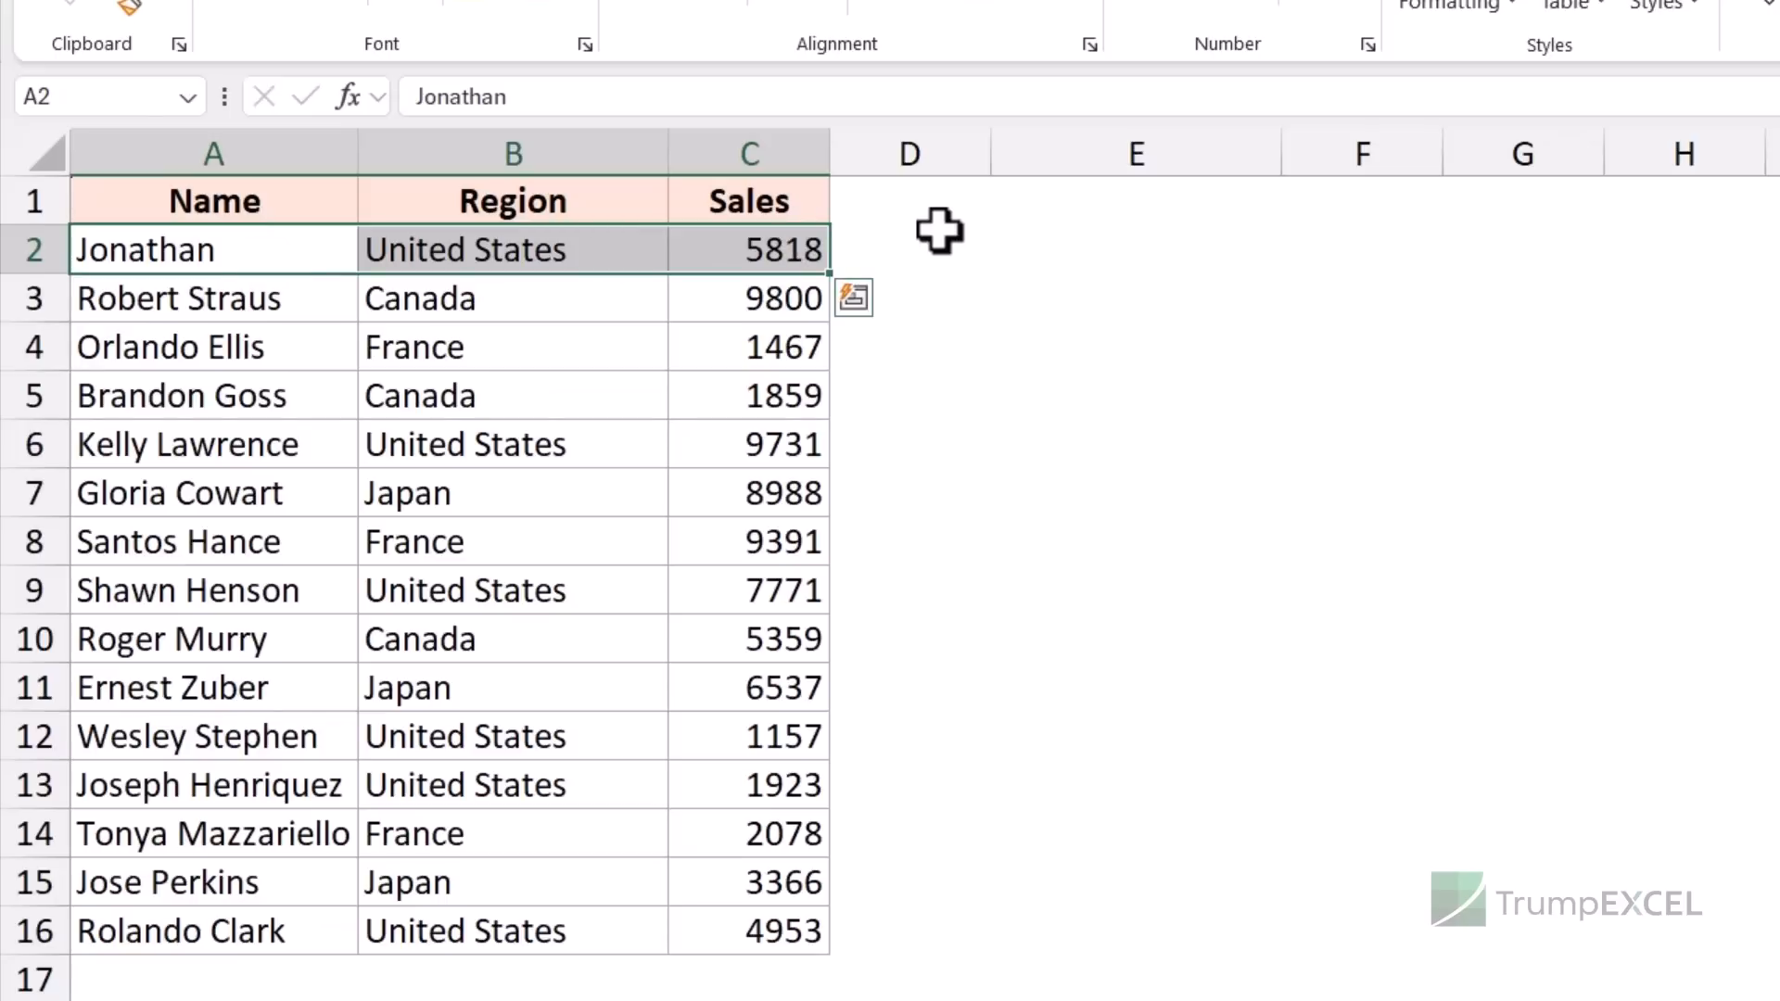
pyautogui.moveTo(267, 244); pyautogui.dragTo(684, 253)
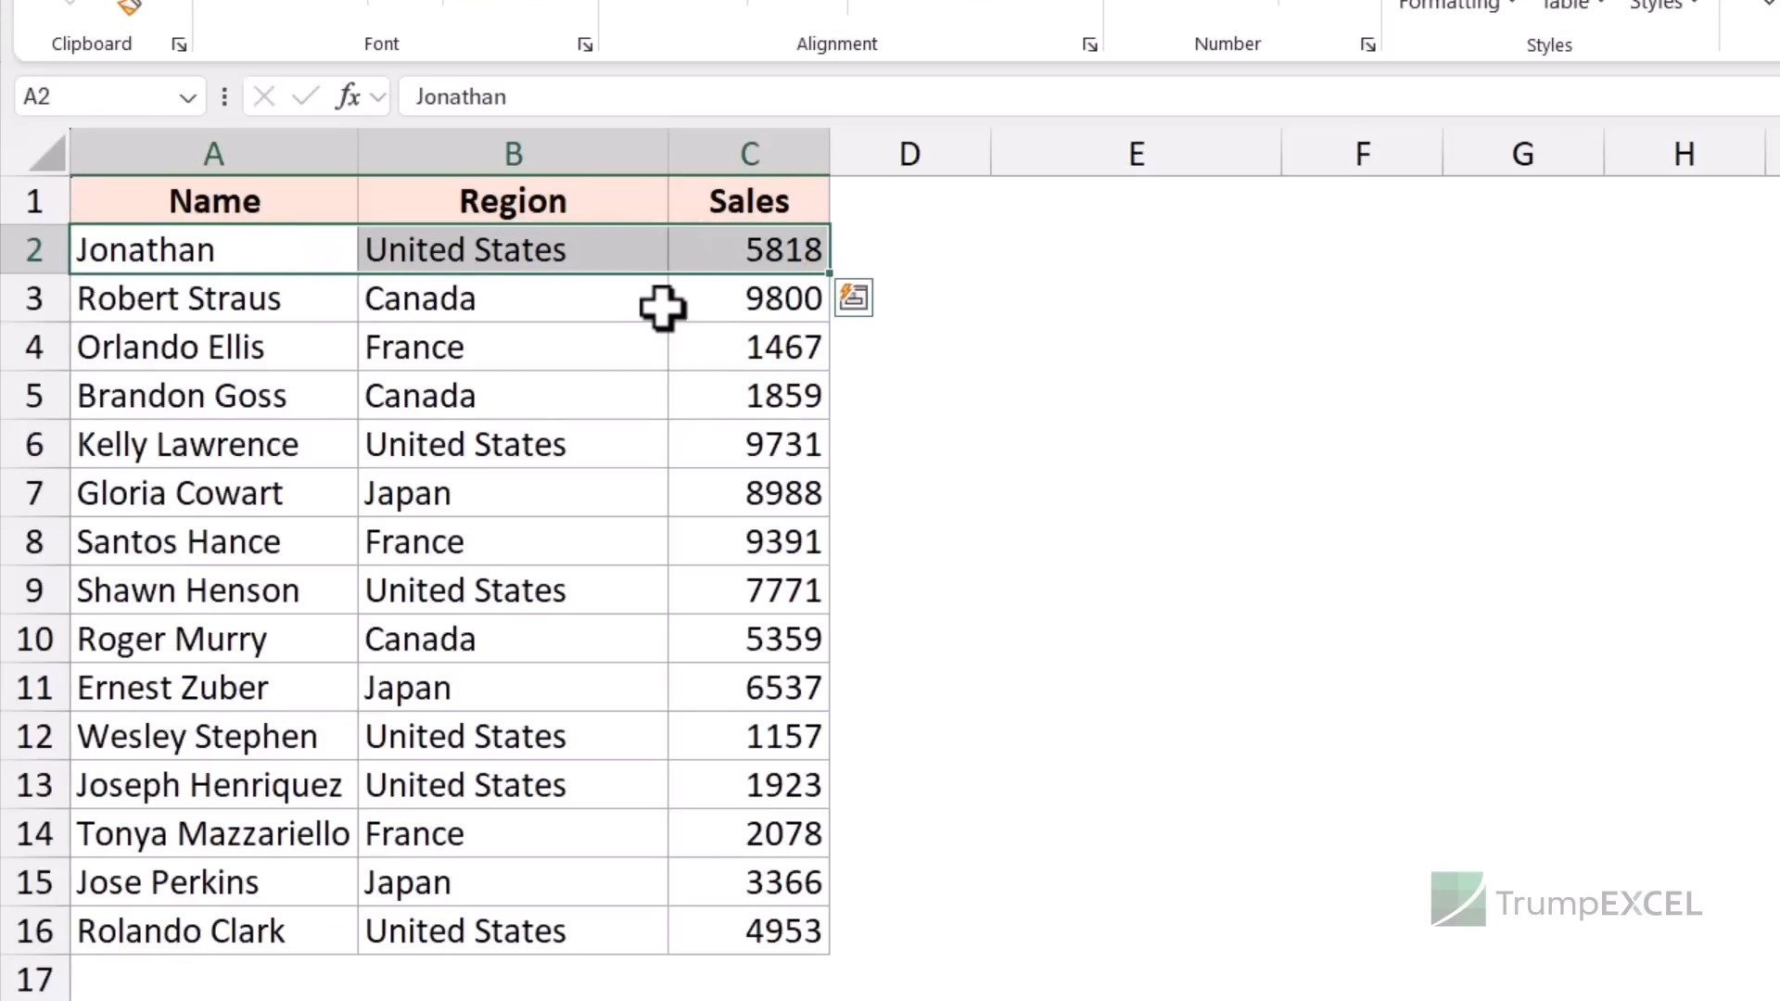
pyautogui.moveTo(274, 402); pyautogui.dragTo(692, 409)
pyautogui.moveTo(253, 548); pyautogui.dragTo(746, 538)
pyautogui.moveTo(292, 735); pyautogui.dragTo(694, 751)
pyautogui.moveTo(302, 927); pyautogui.dragTo(688, 950)
pyautogui.hotkey('ctrl', 'c')
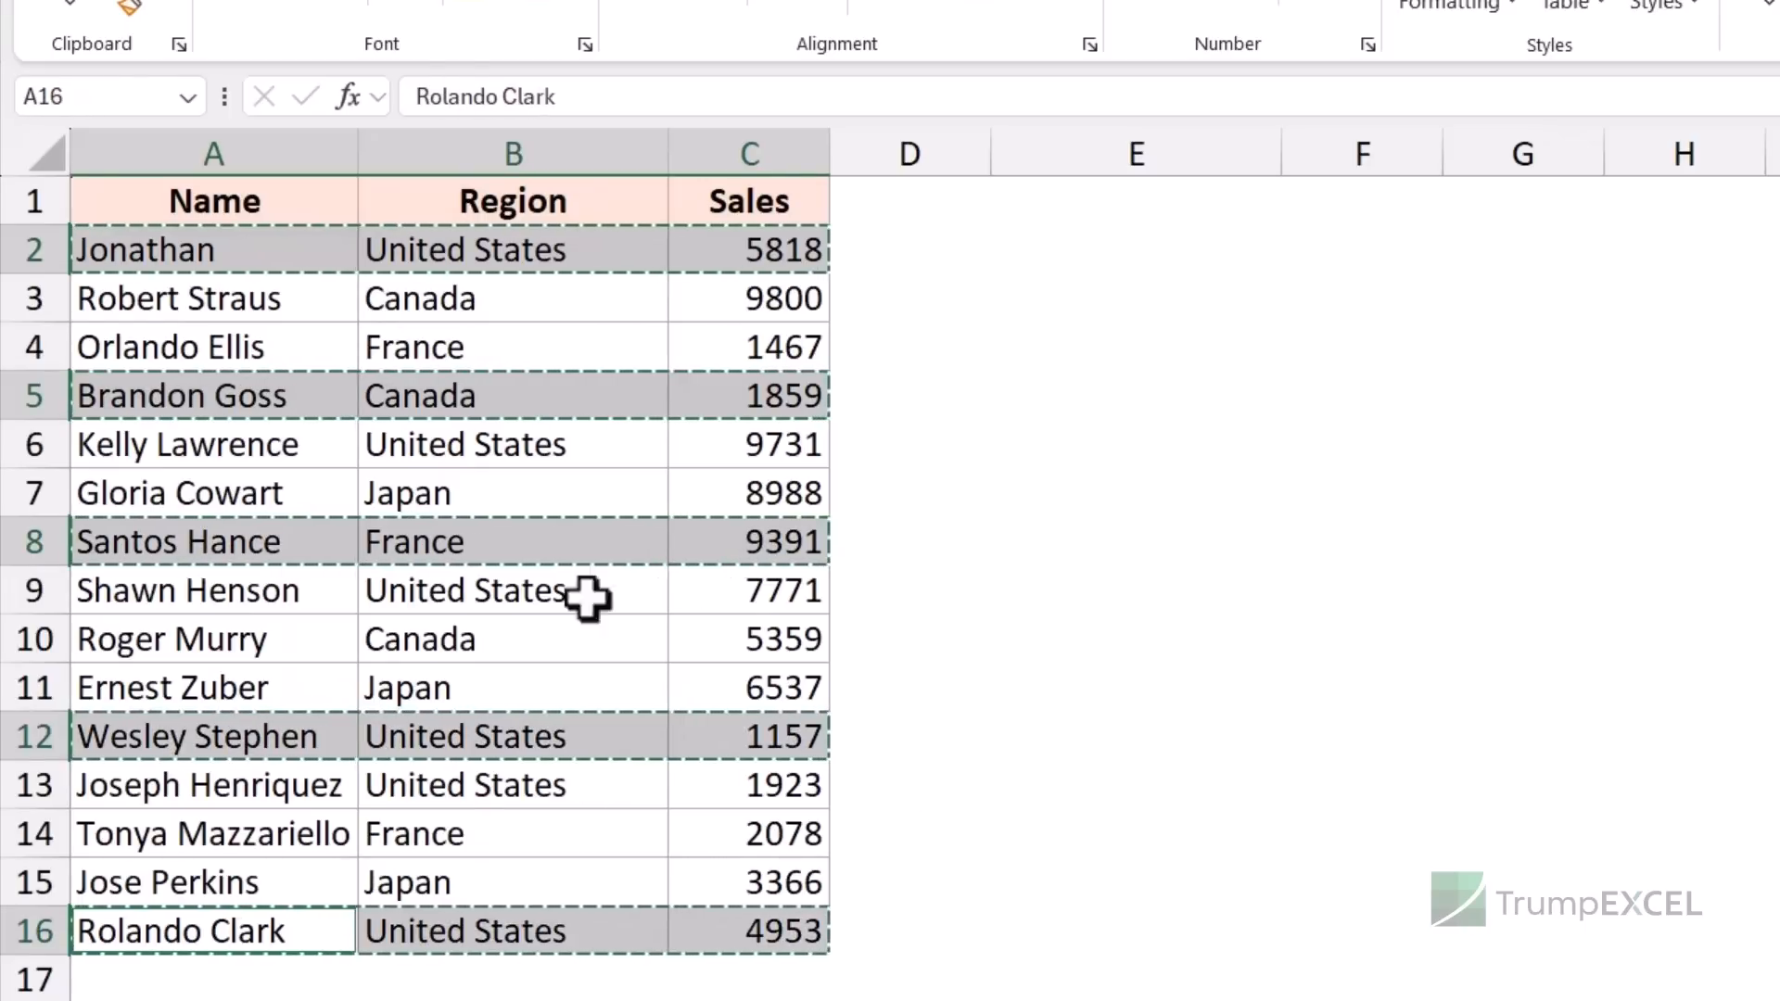
pyautogui.click(1173, 215)
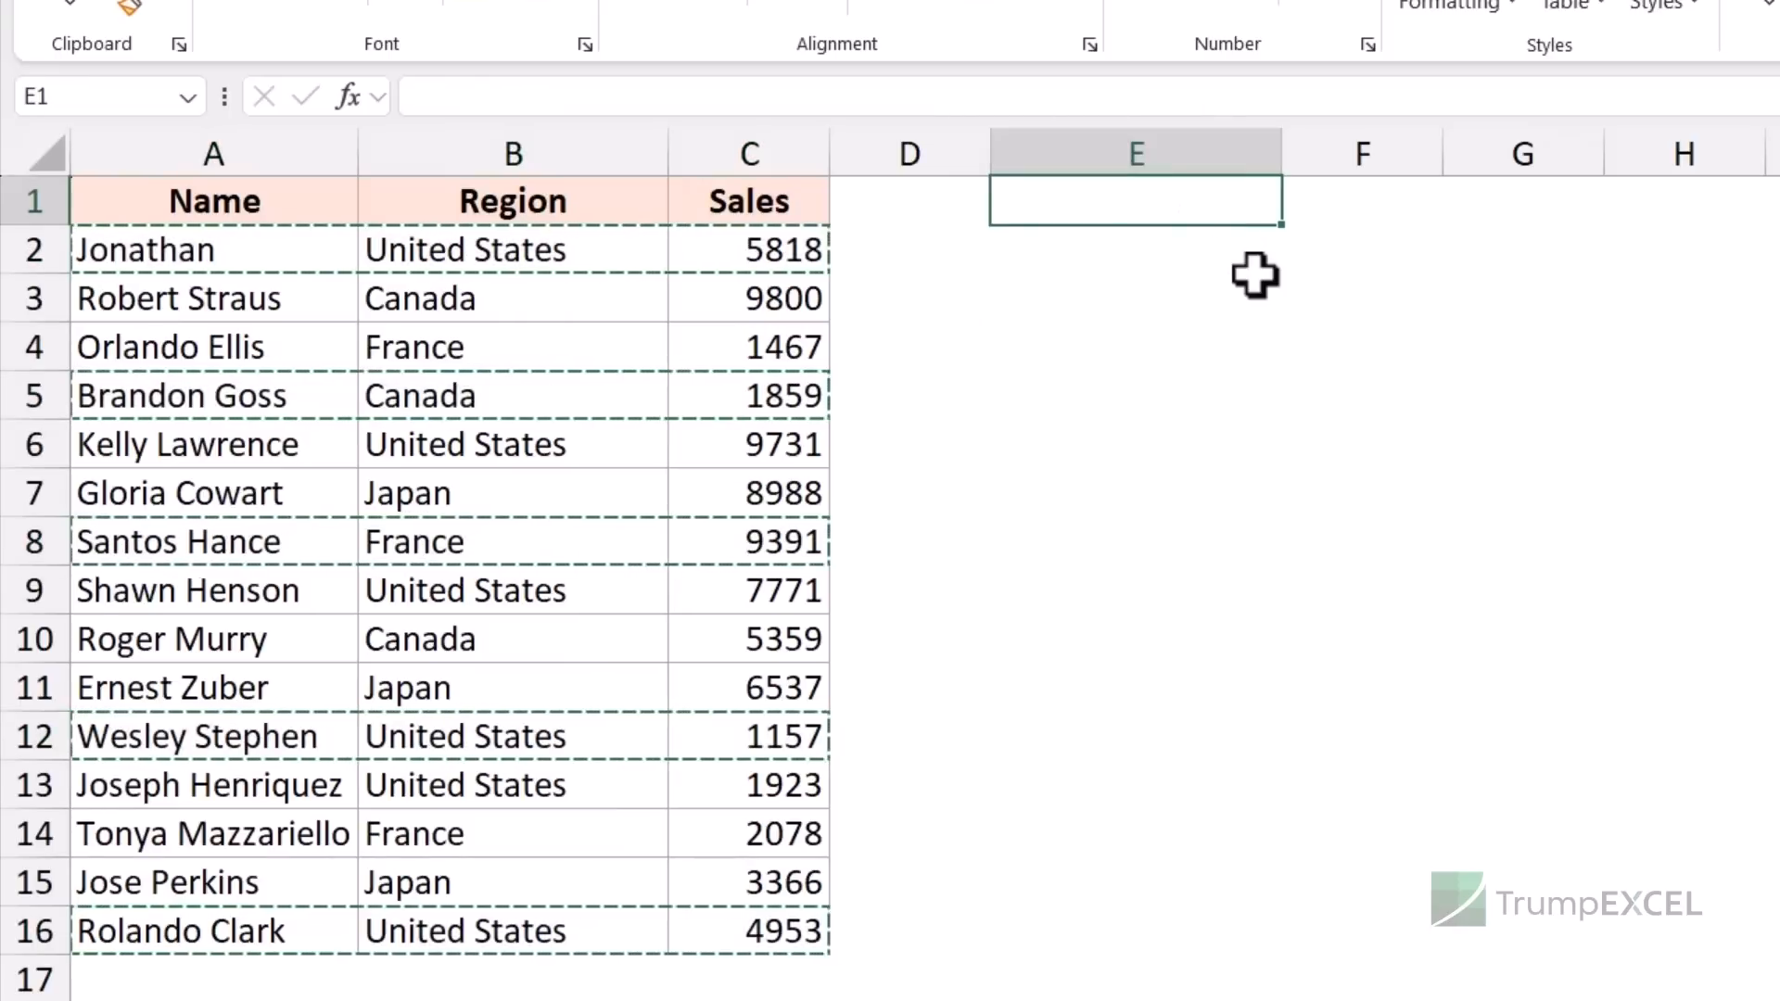
pyautogui.hotkey('ctrl', 'v')
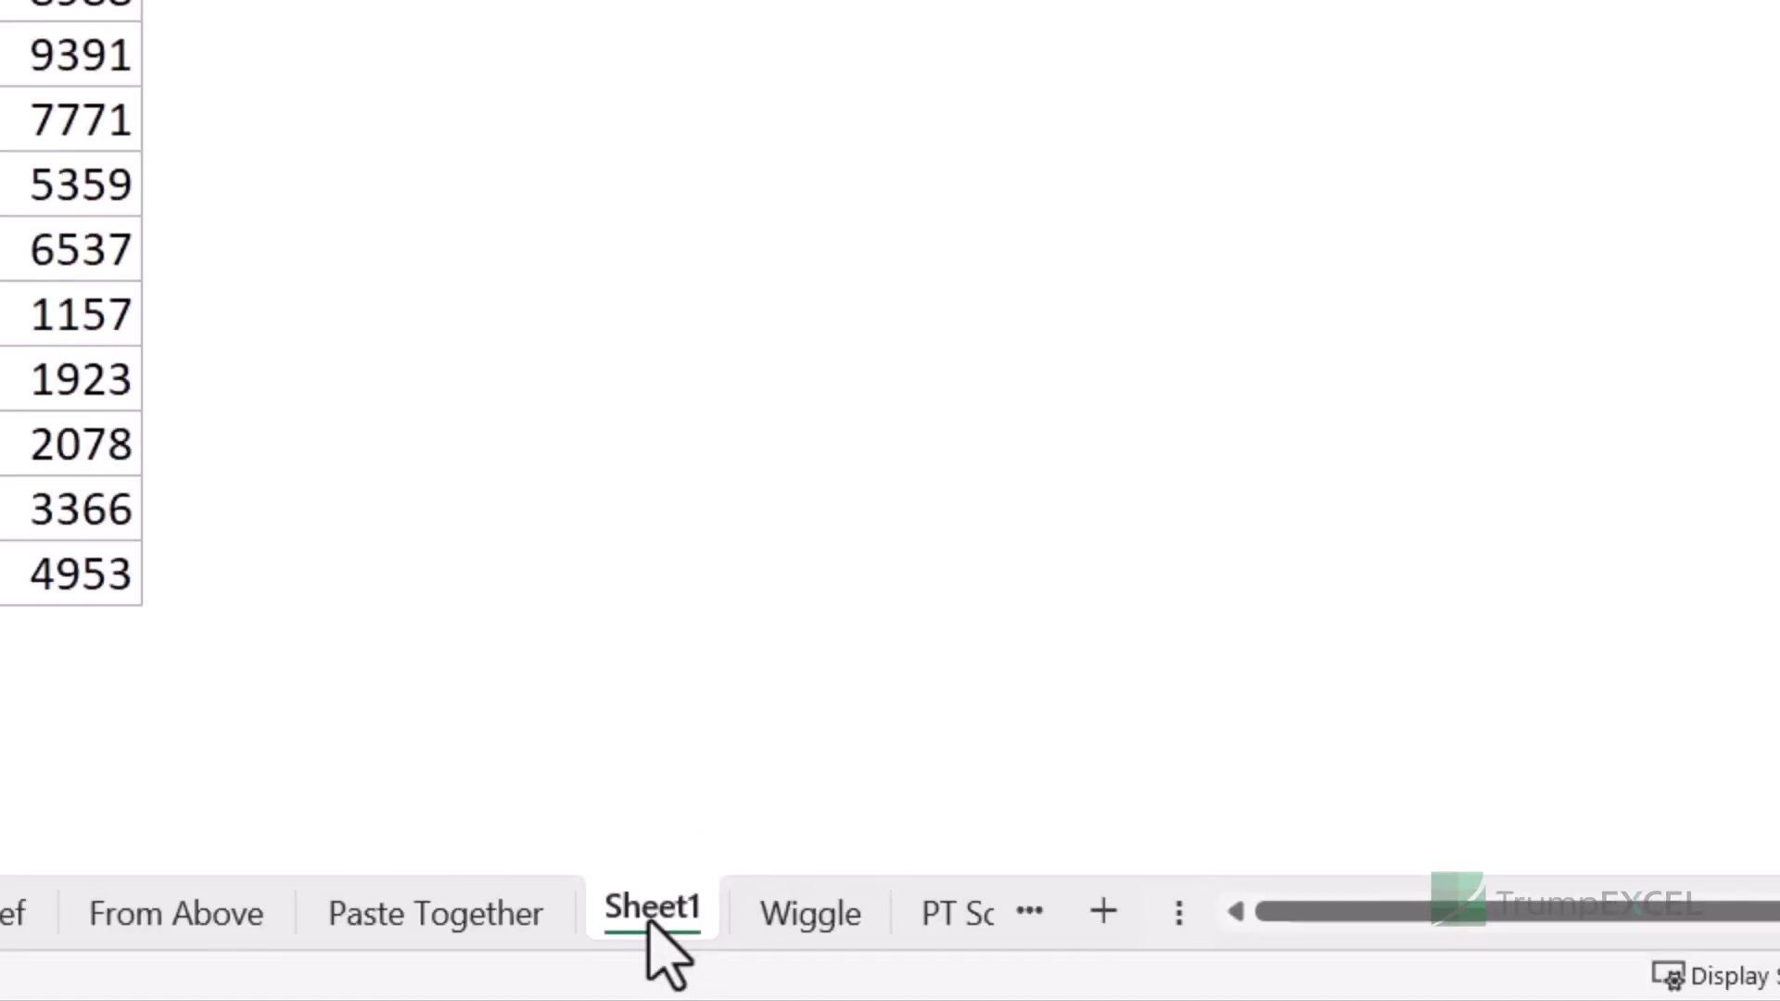
# - Duplicate Sheet1, then delete the Sheet1 (2) copy
pyautogui.moveTo(649, 921); pyautogui.dragTo(759, 838)
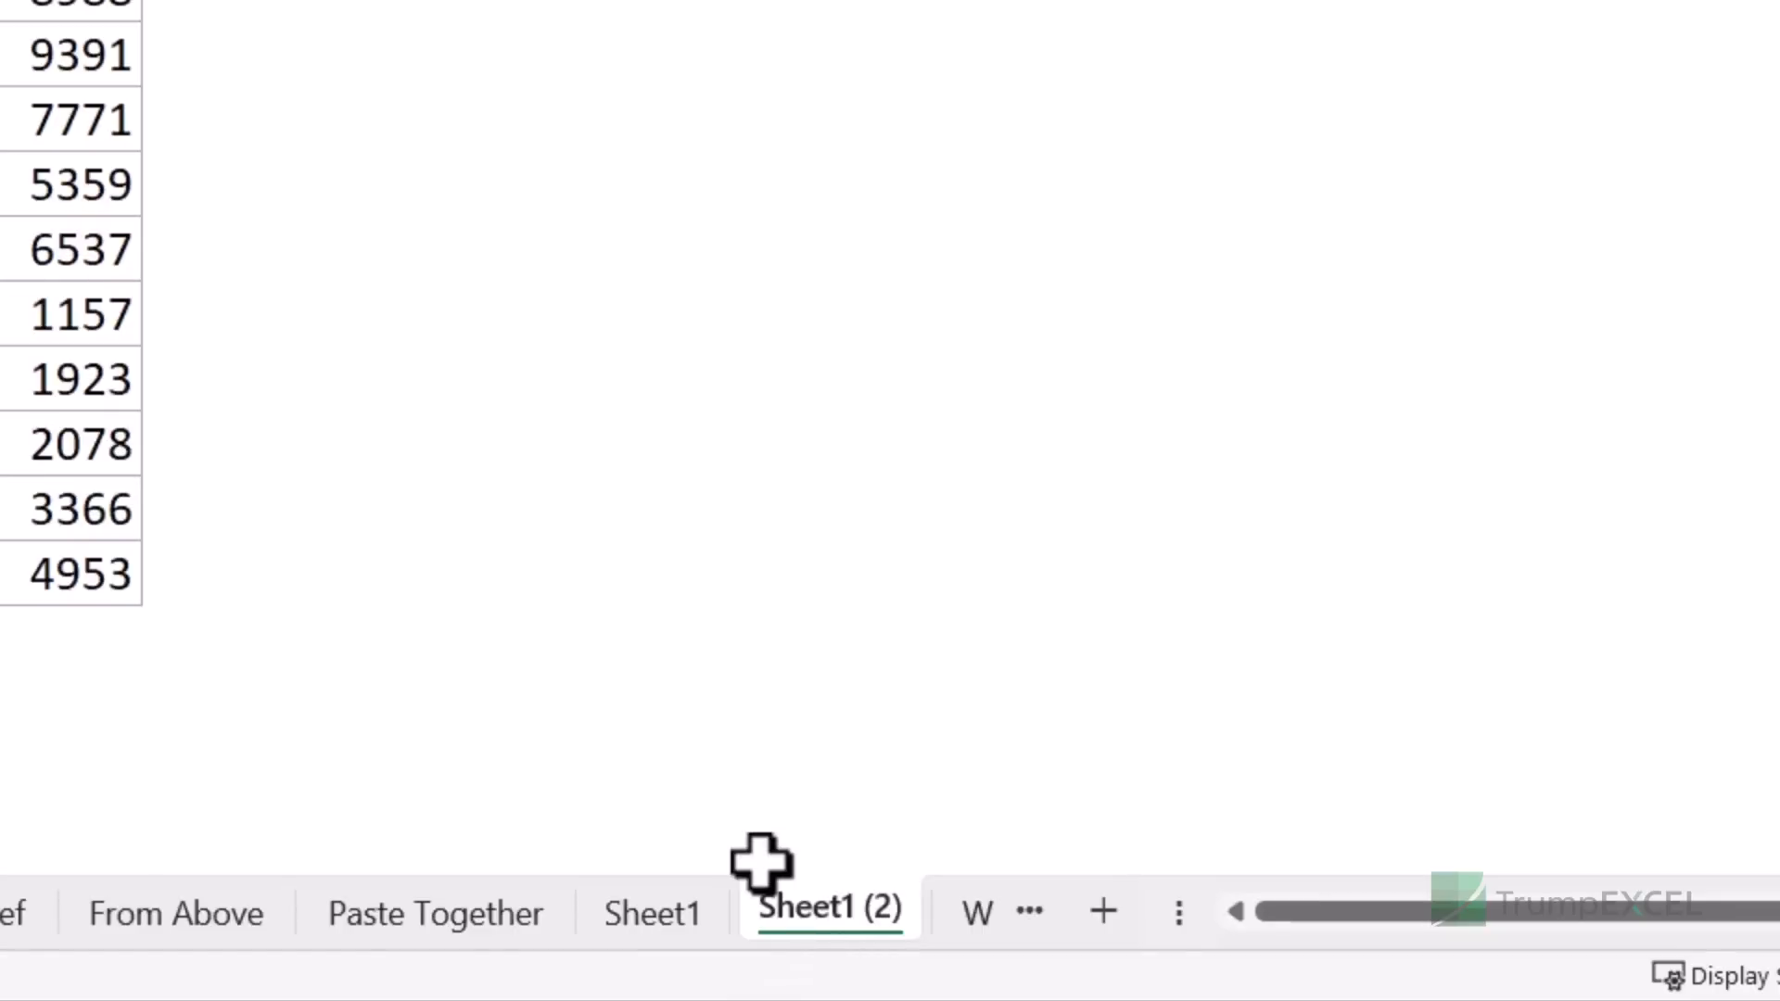
pyautogui.rightClick(808, 911)
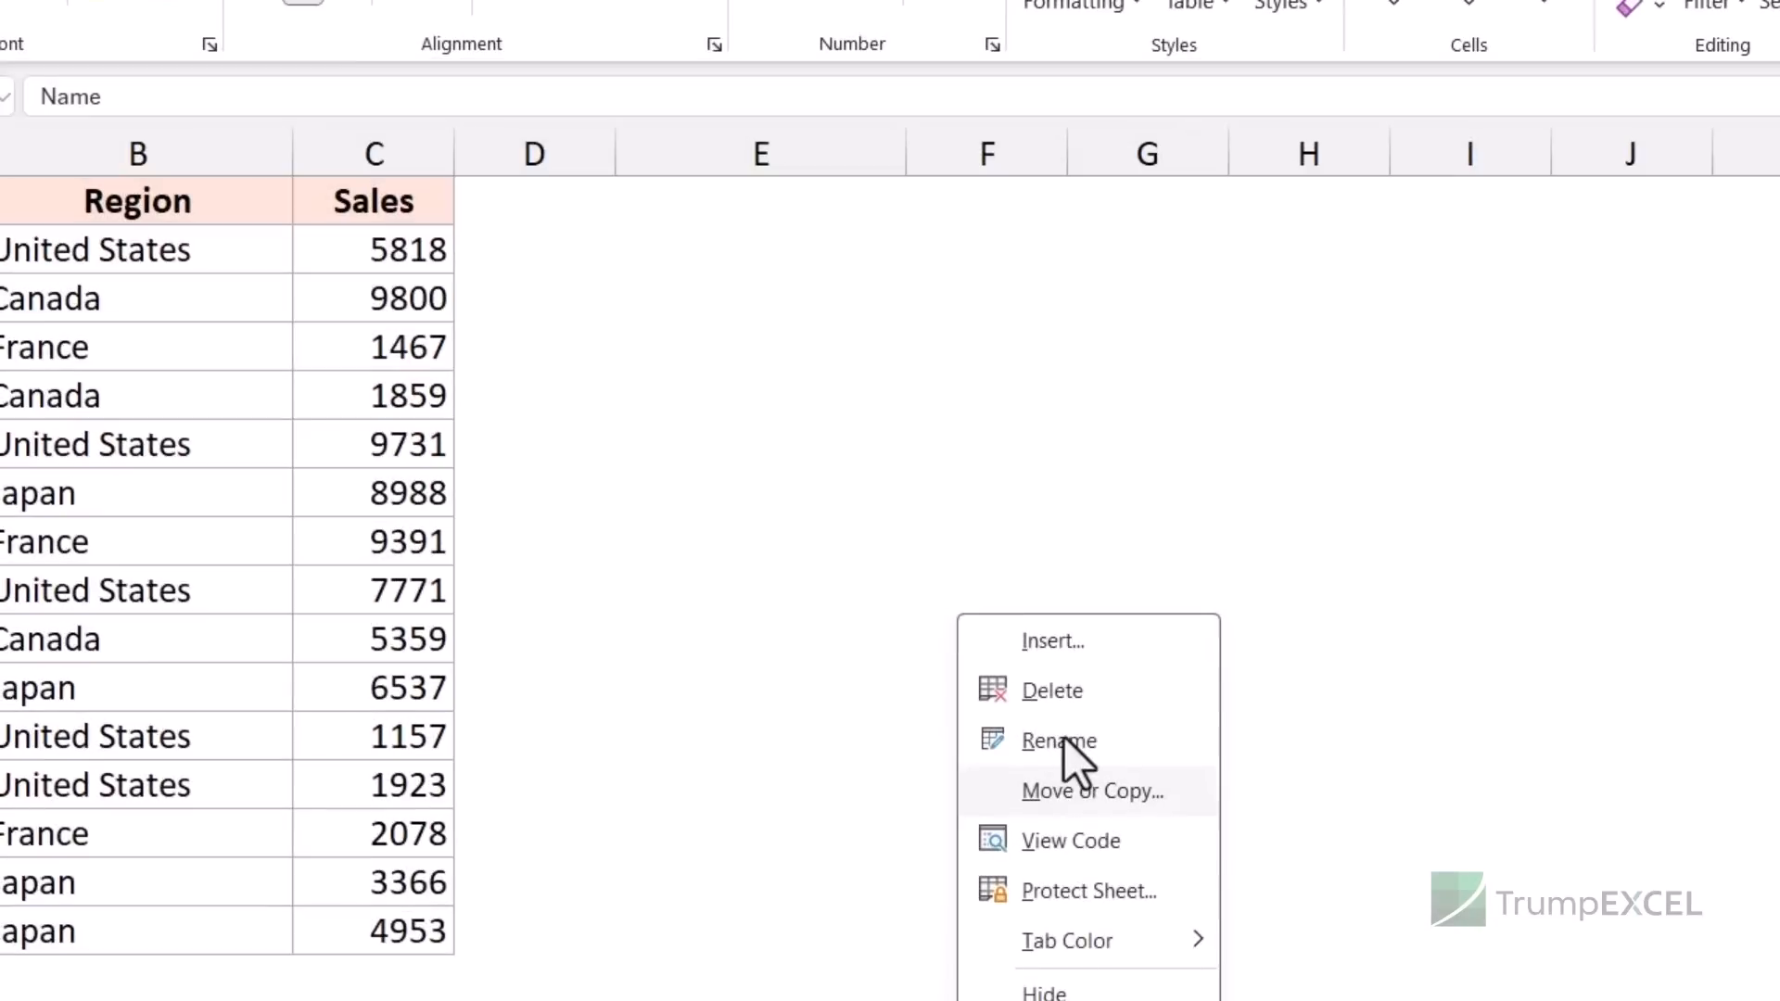
pyautogui.click(1066, 705)
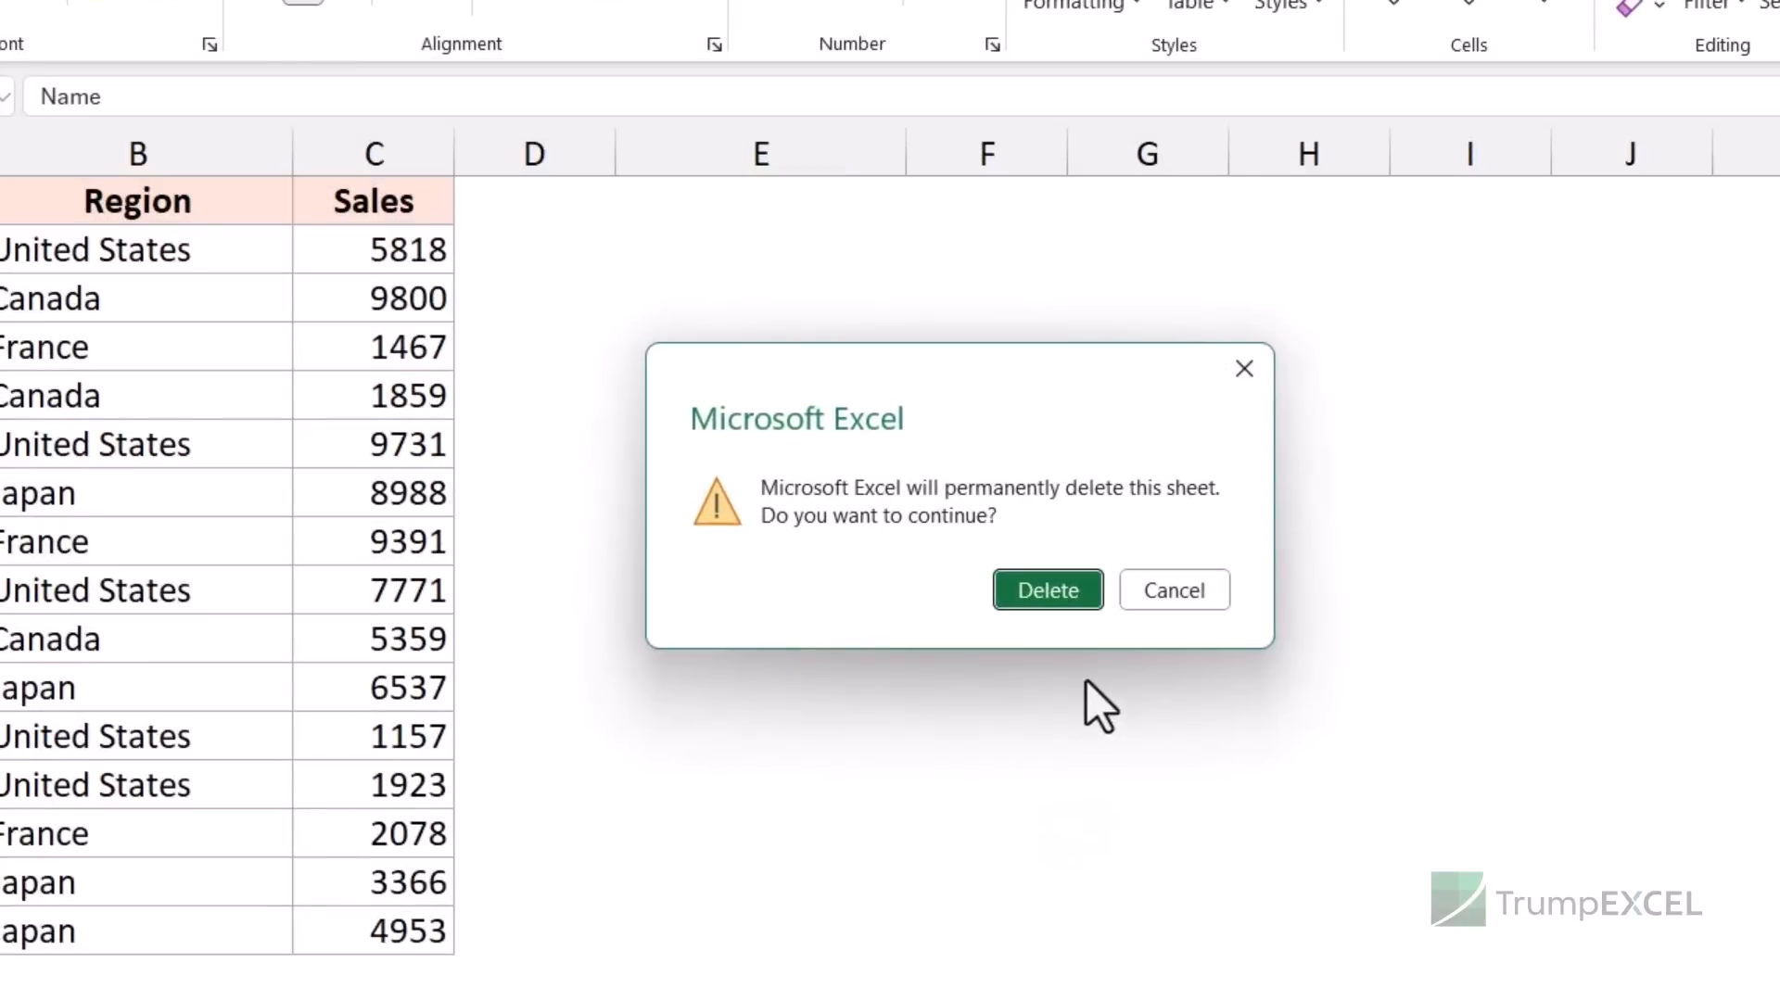
pyautogui.click(1047, 591)
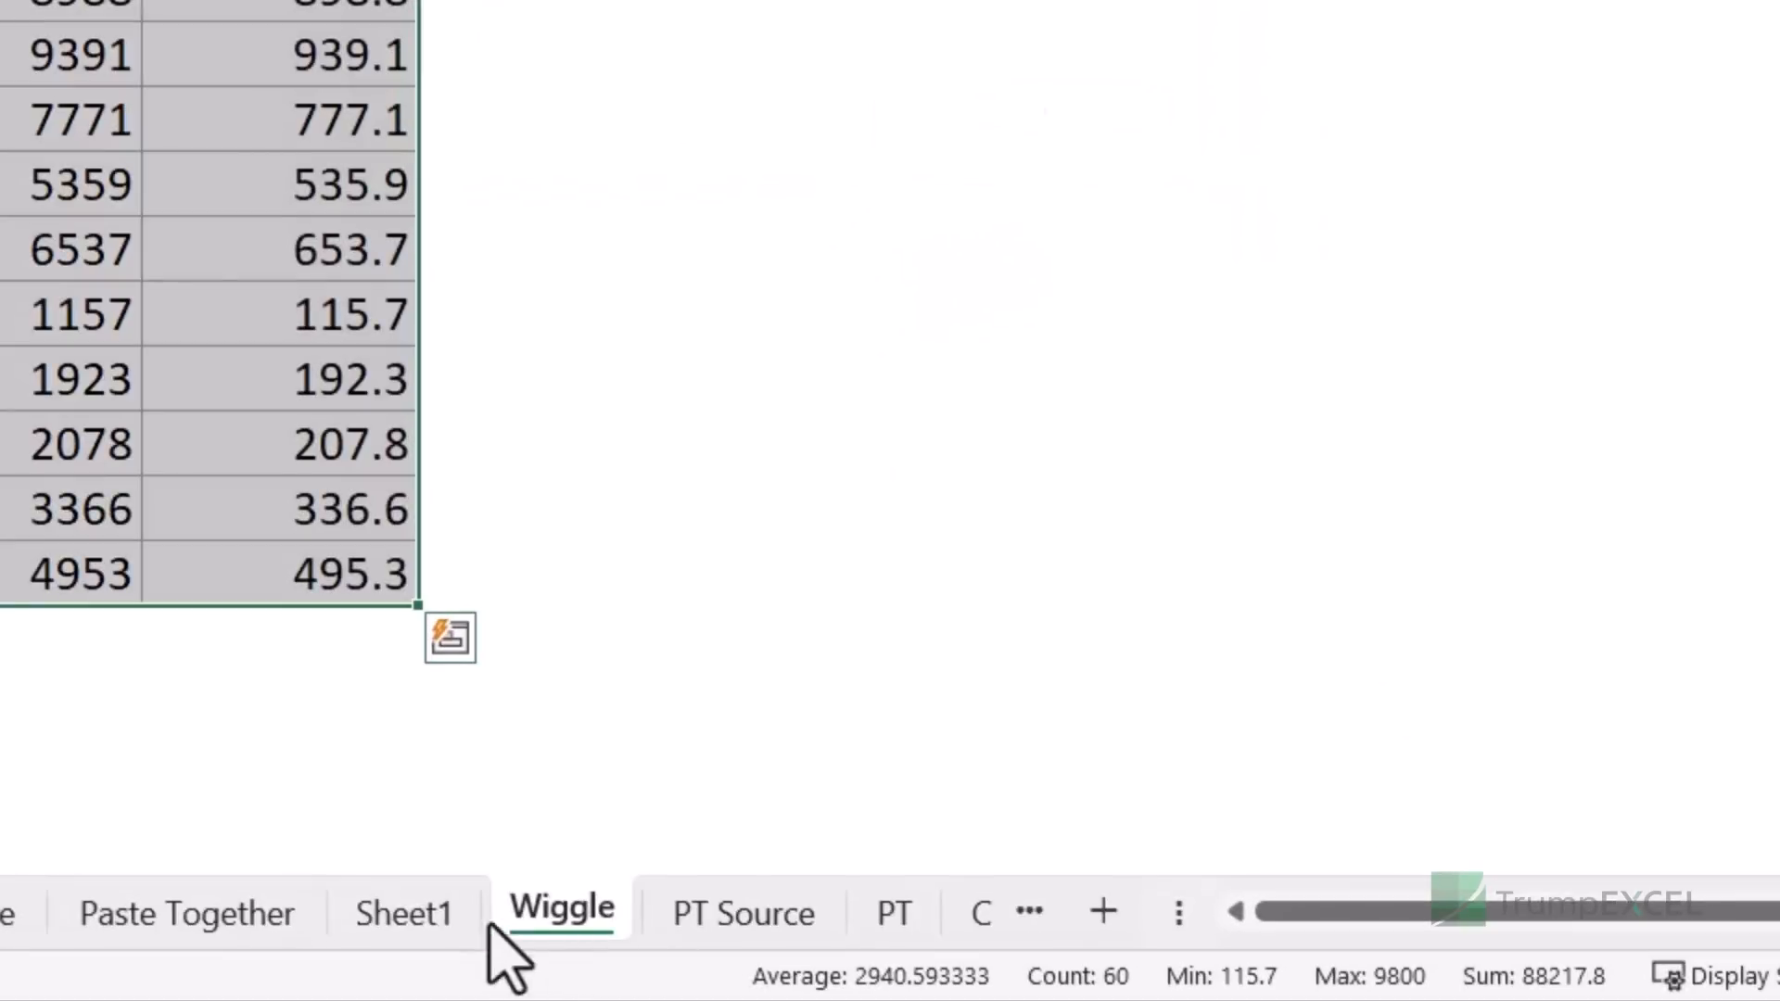
# - Rename Sheet1 to 2020
pyautogui.click(408, 918)
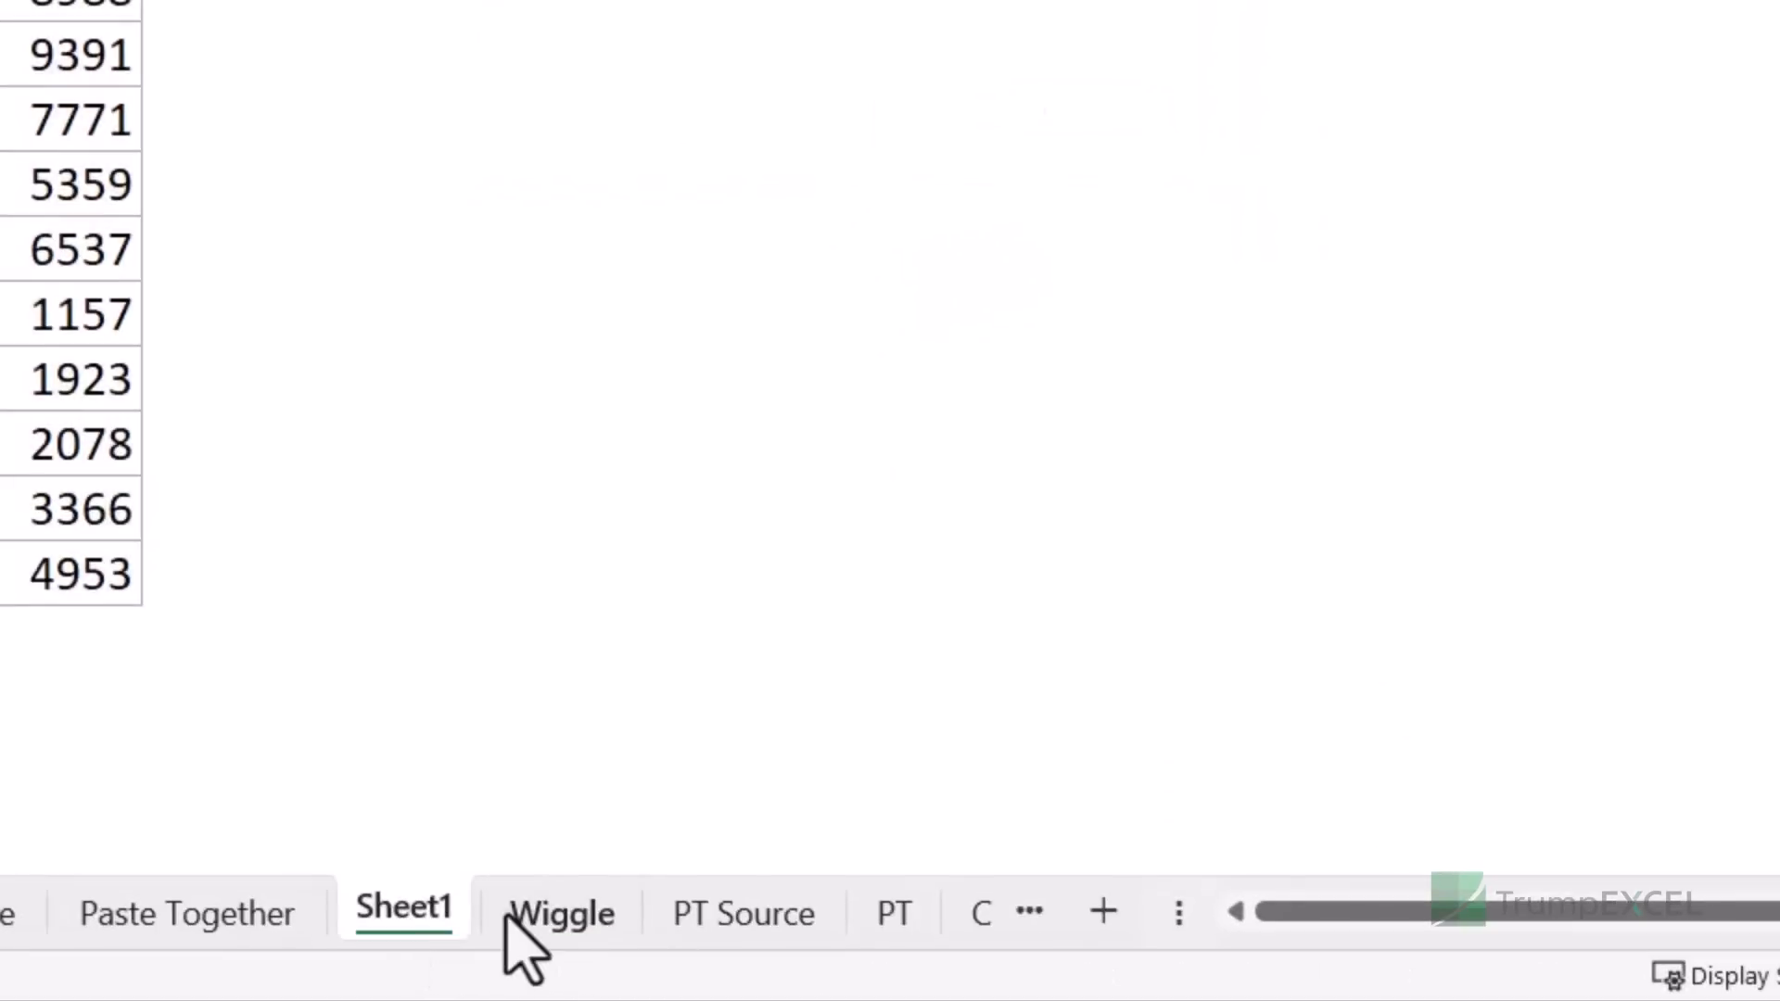
pyautogui.doubleClick(408, 913)
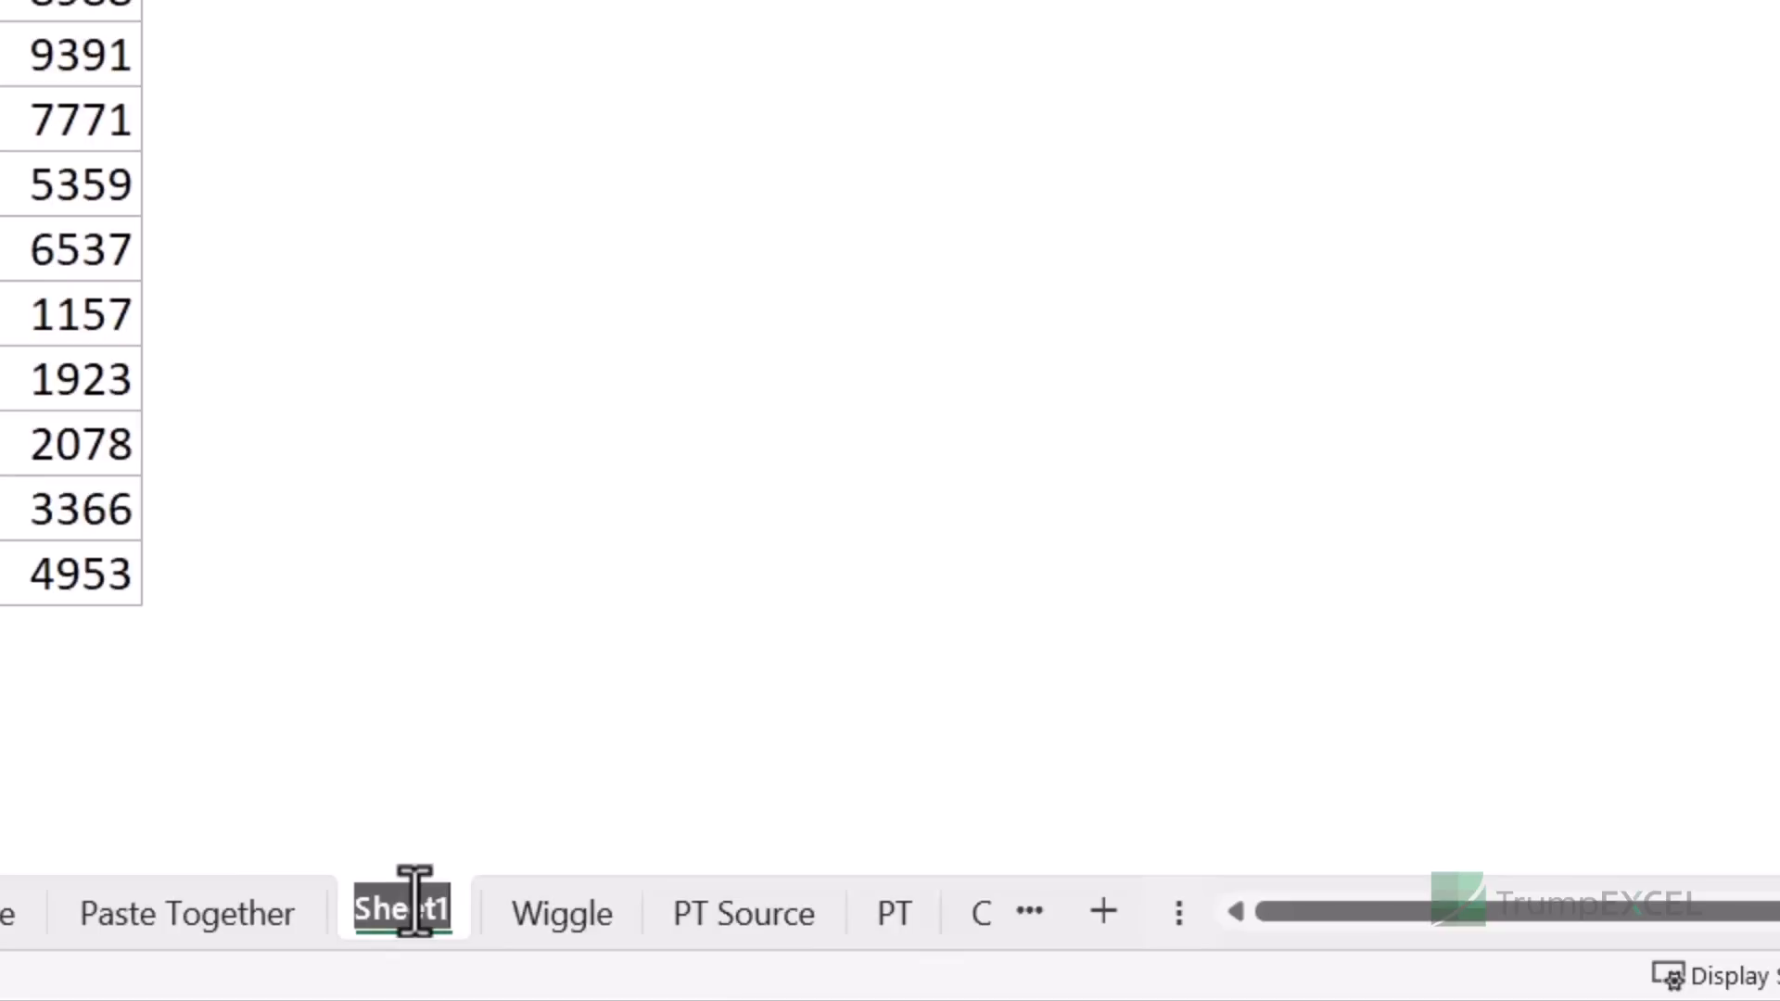
pyautogui.write('202')
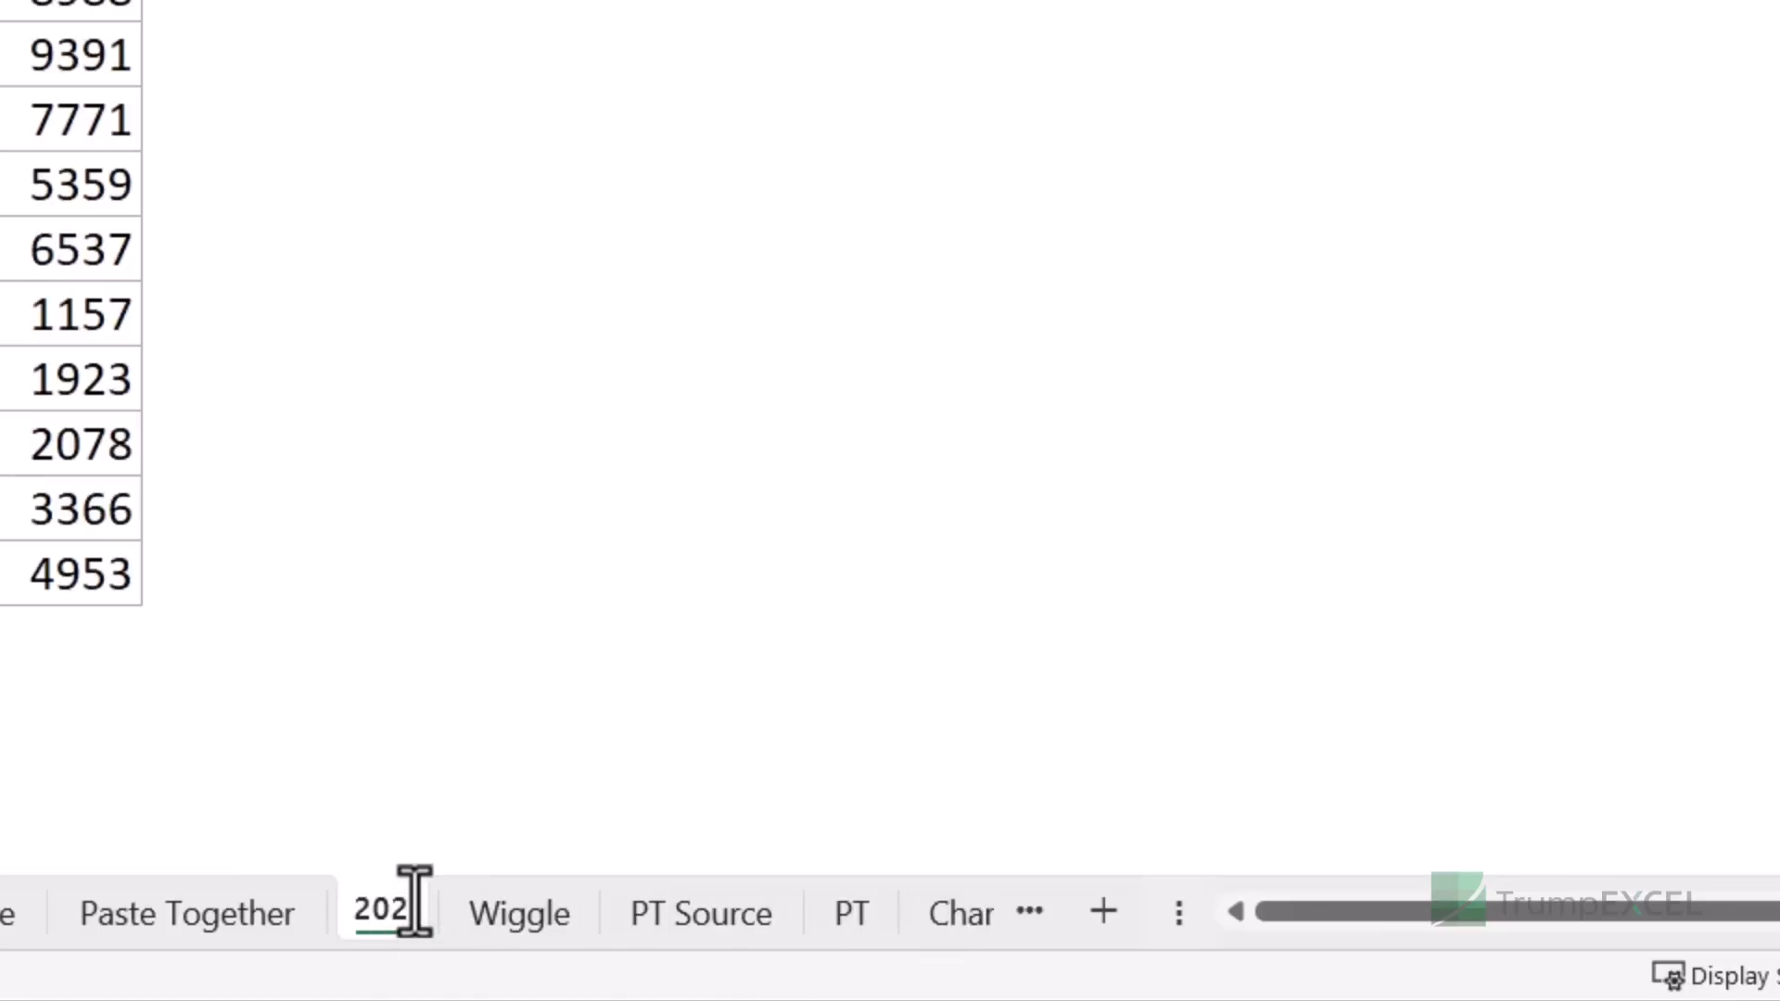
pyautogui.write('0')
pyautogui.press('Return')
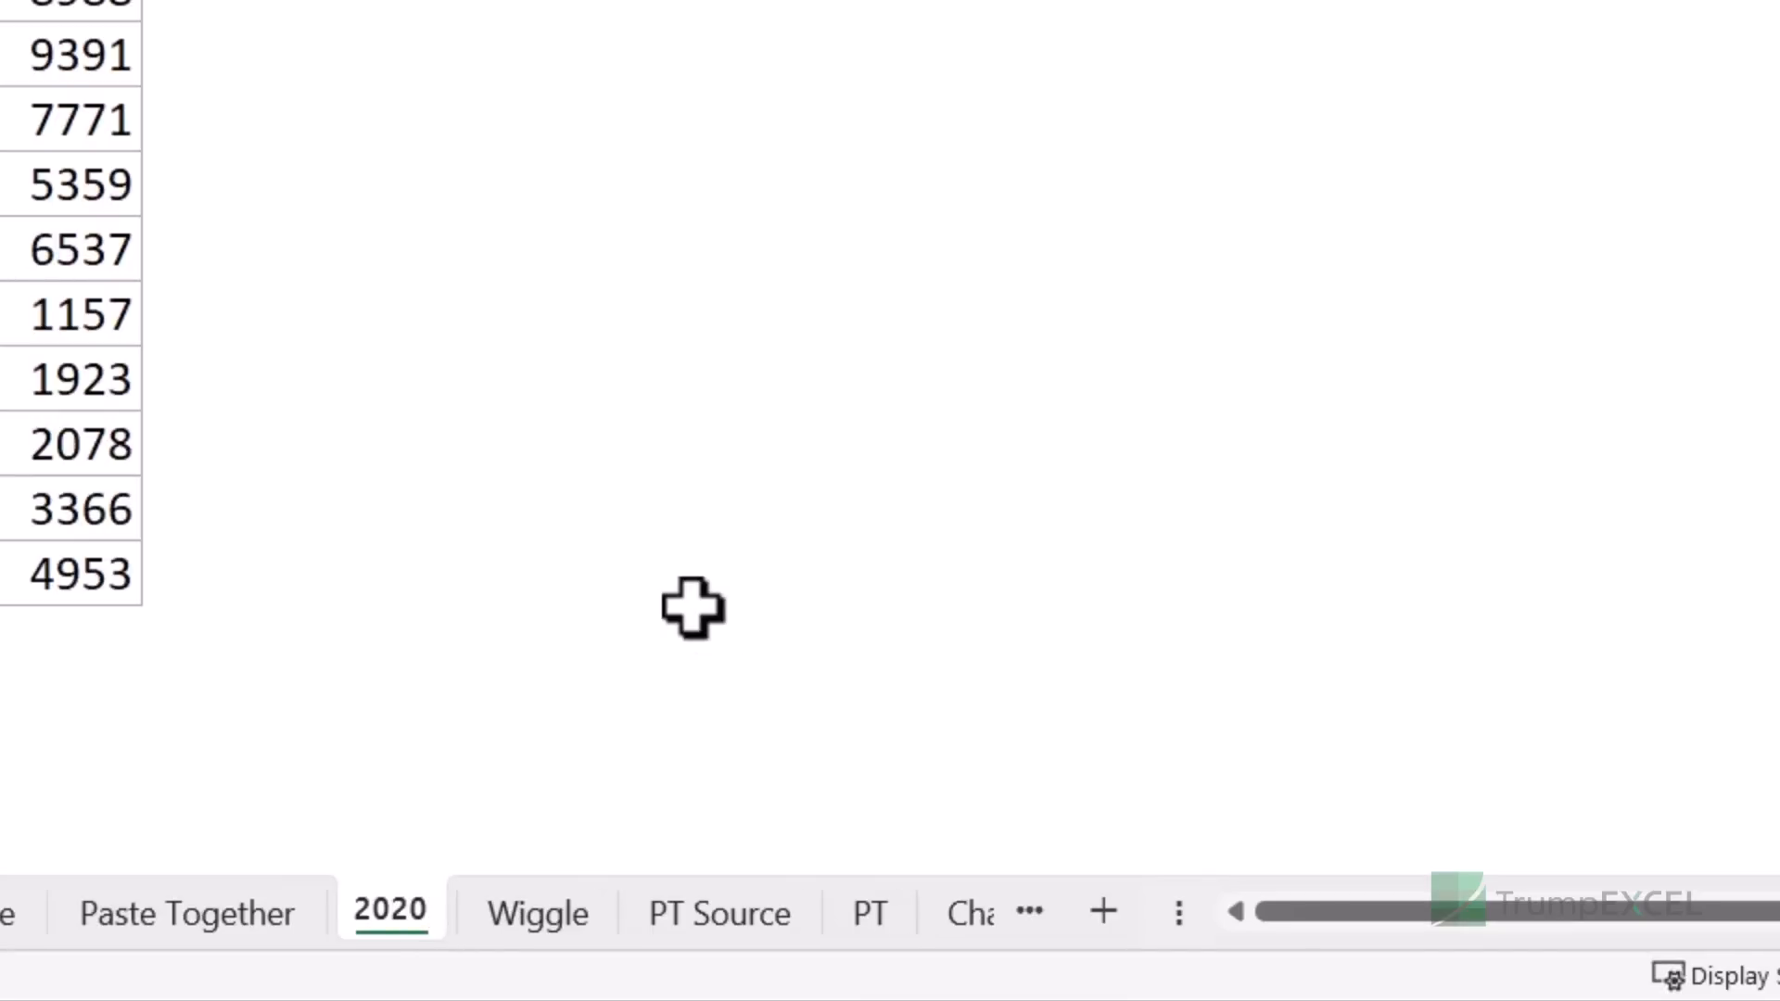
pyautogui.write(')')
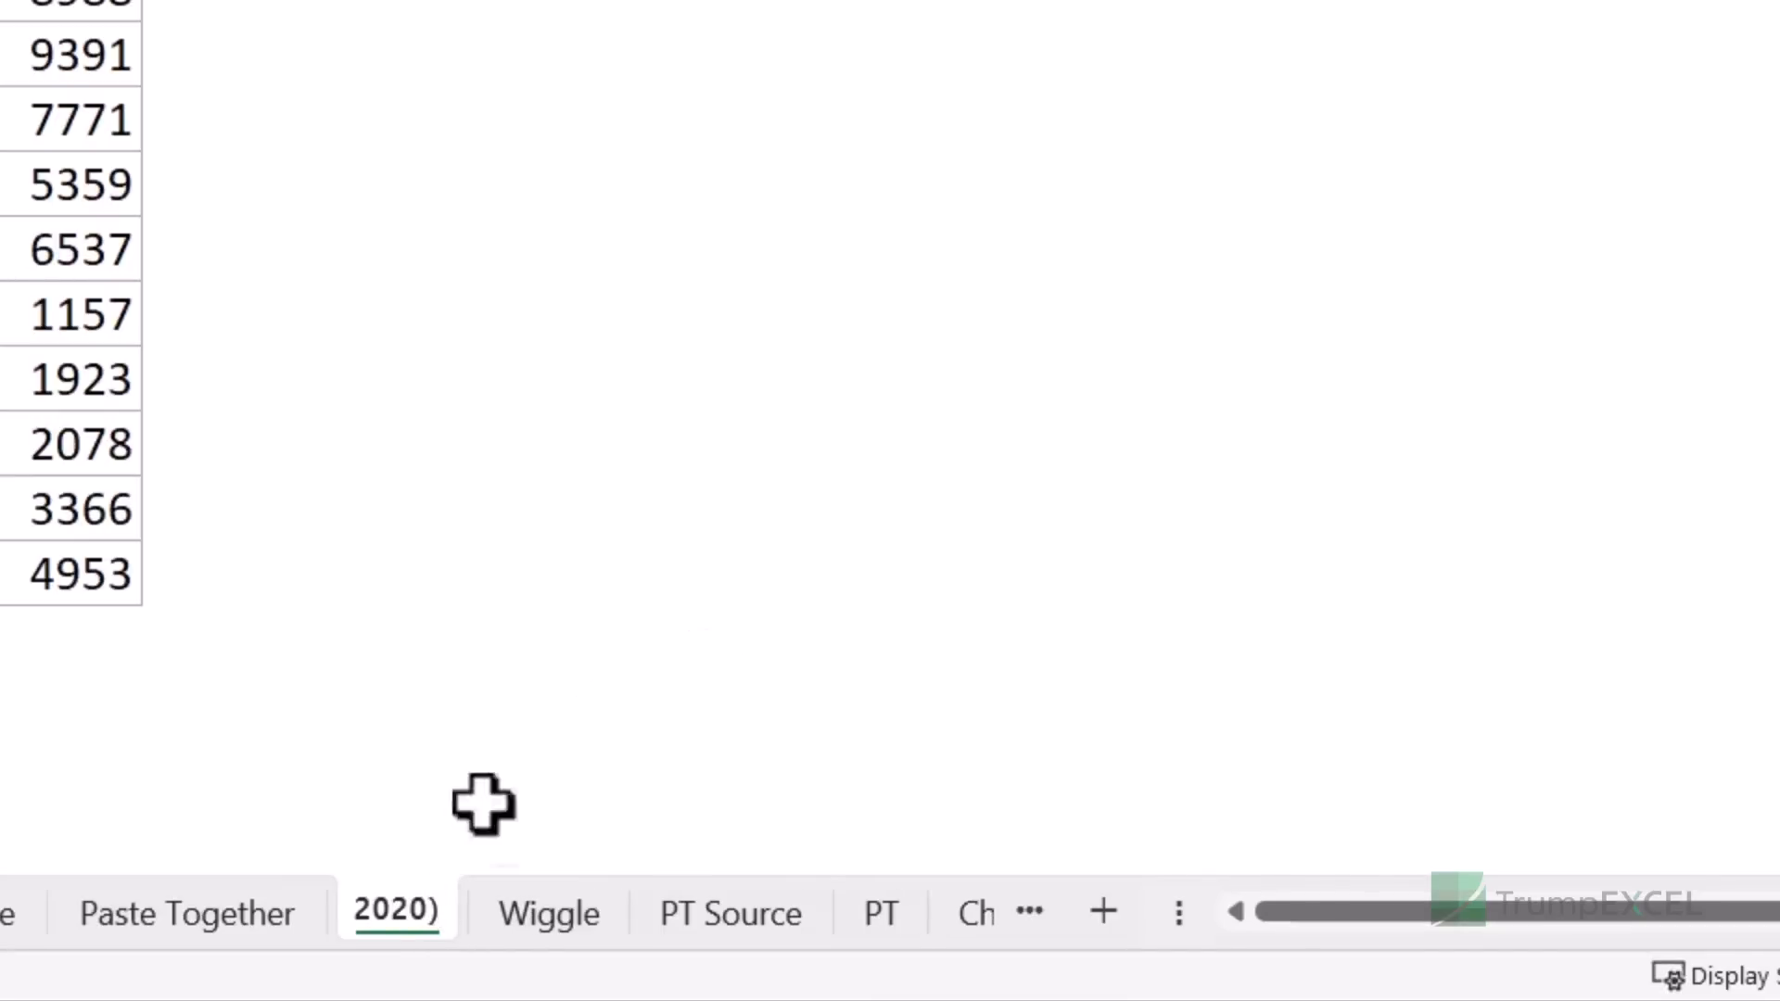
# - Wrap the sheet name as (2020) and Ctrl-drag its tab to create copies
pyautogui.doubleClick(359, 912)
pyautogui.click(358, 911)
pyautogui.write('(')
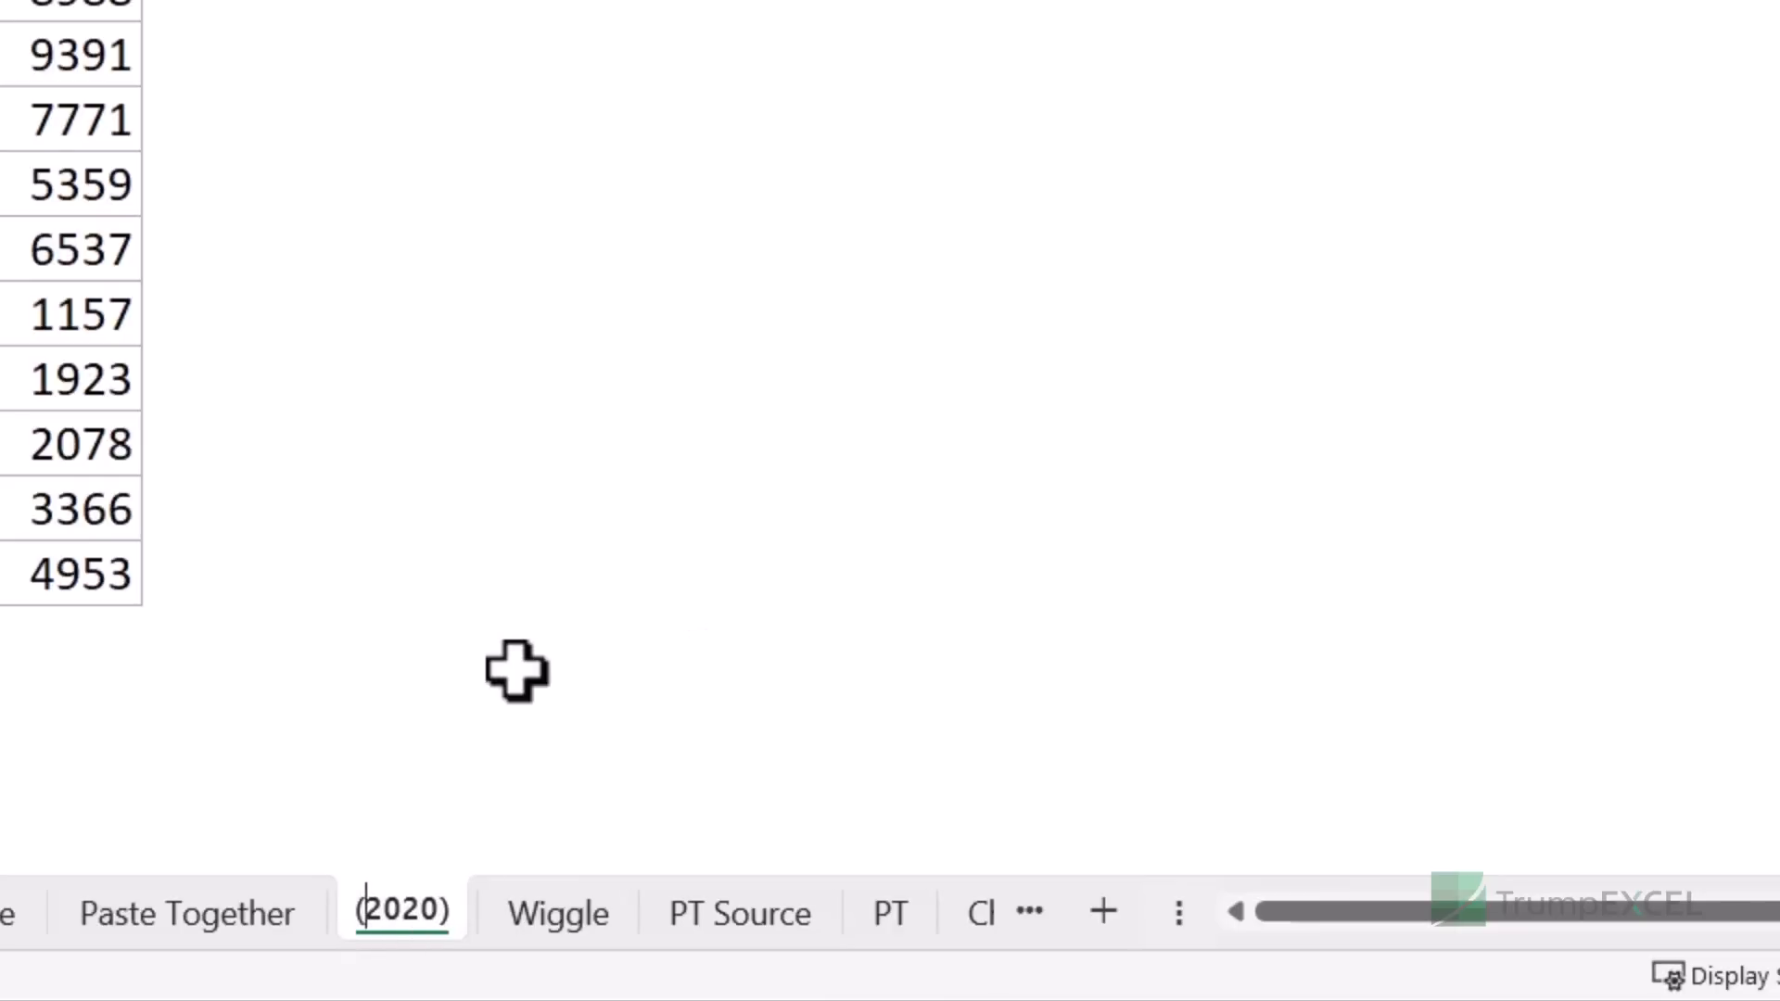
pyautogui.press('Return')
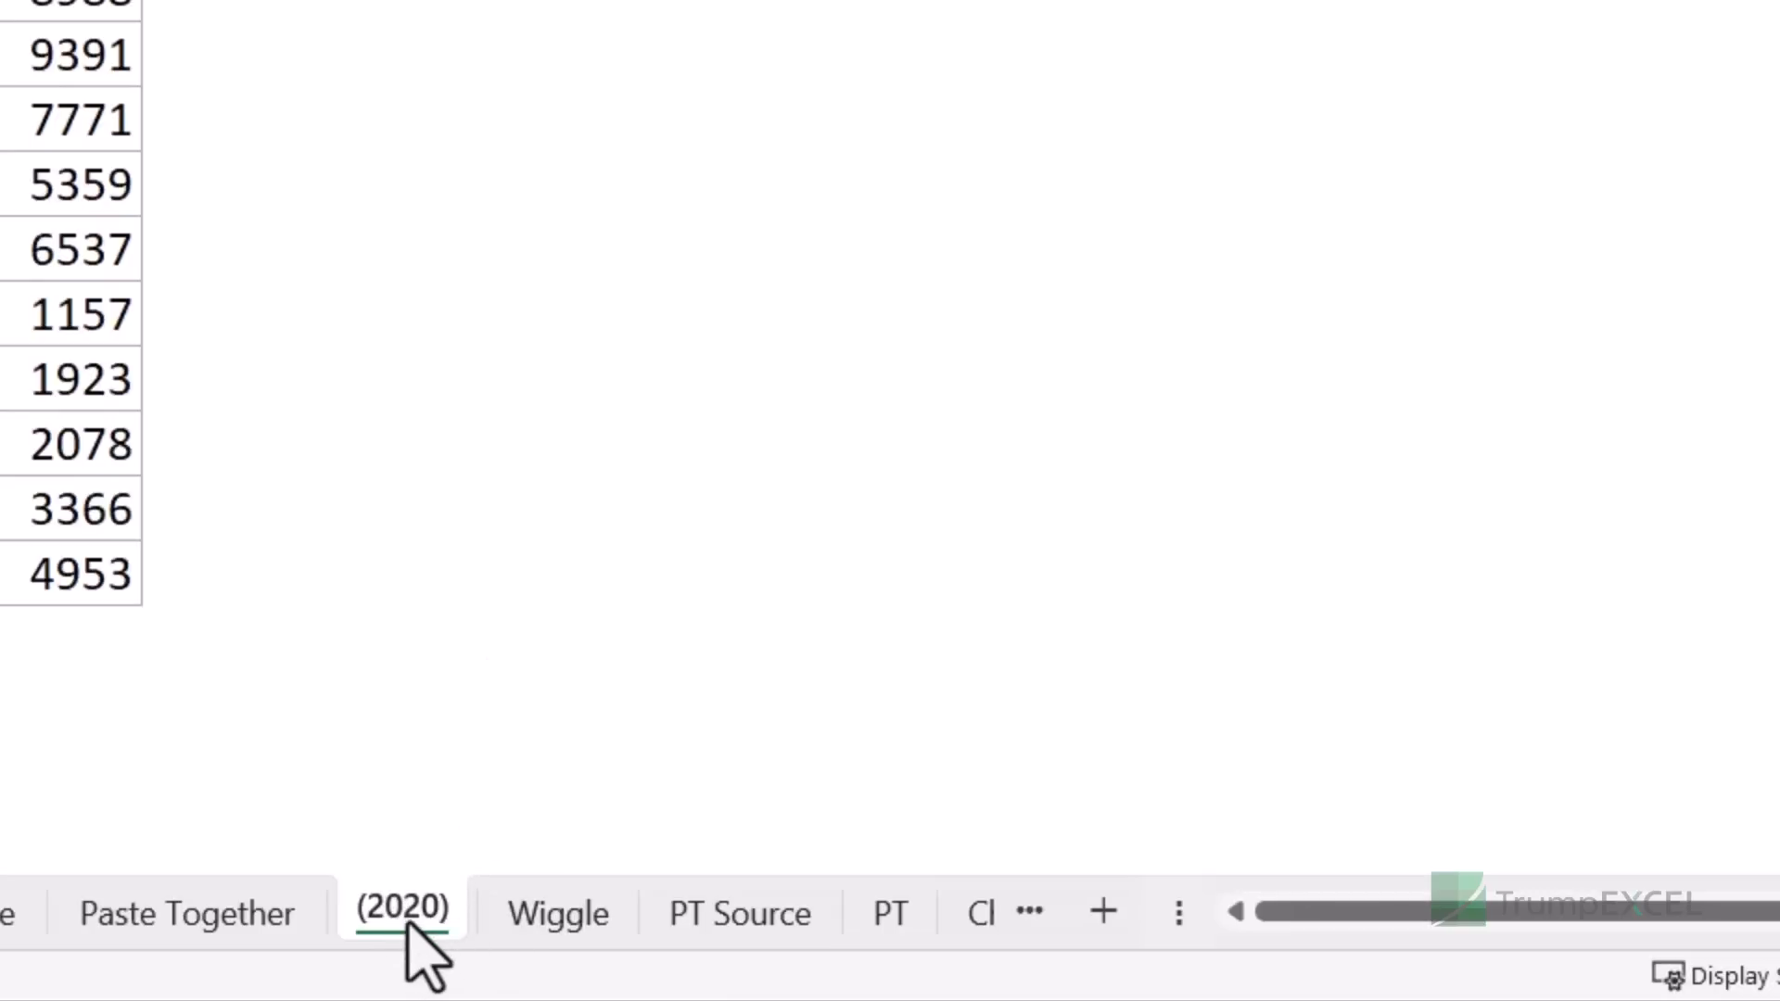
pyautogui.keyDown('ctrl'); pyautogui.moveTo(403, 921); pyautogui.dragTo(480, 862); pyautogui.keyUp('ctrl')
pyautogui.keyDown('ctrl'); pyautogui.moveTo(548, 934); pyautogui.dragTo(847, 921); pyautogui.keyUp('ctrl')
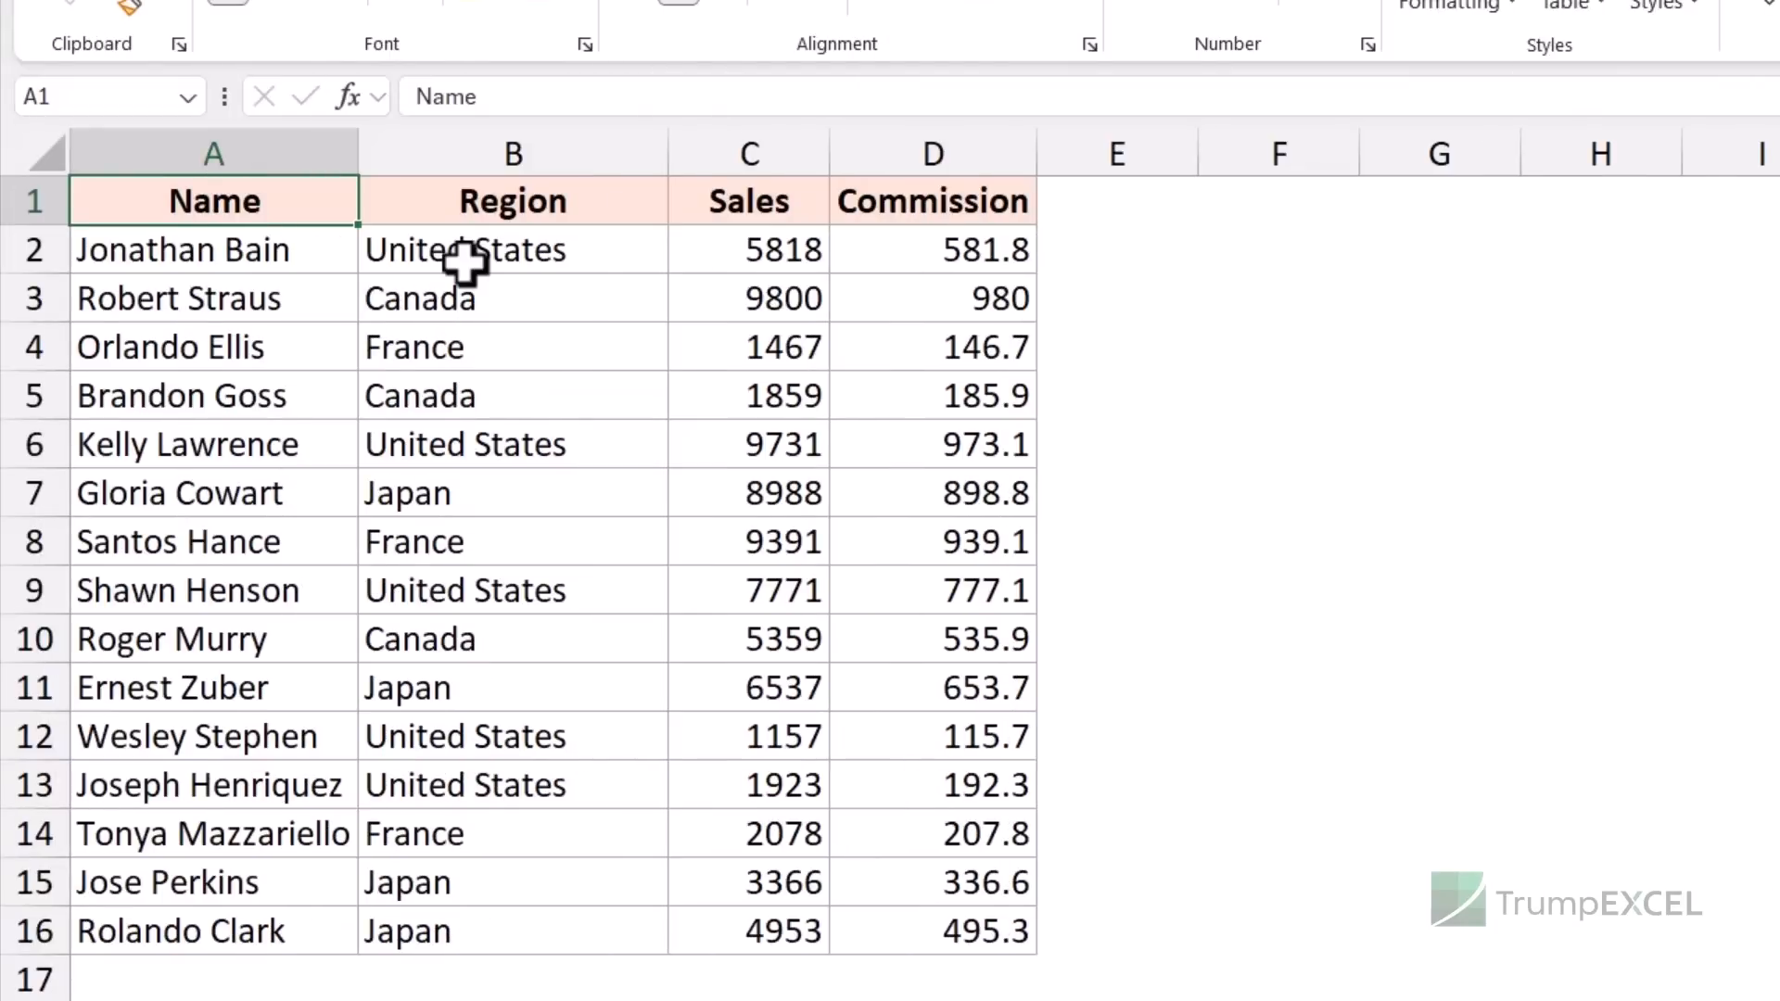
# - Right-drag A1:D16 to F1:I16, copy as values only, then remove that copy
pyautogui.moveTo(320, 205); pyautogui.dragTo(952, 930)
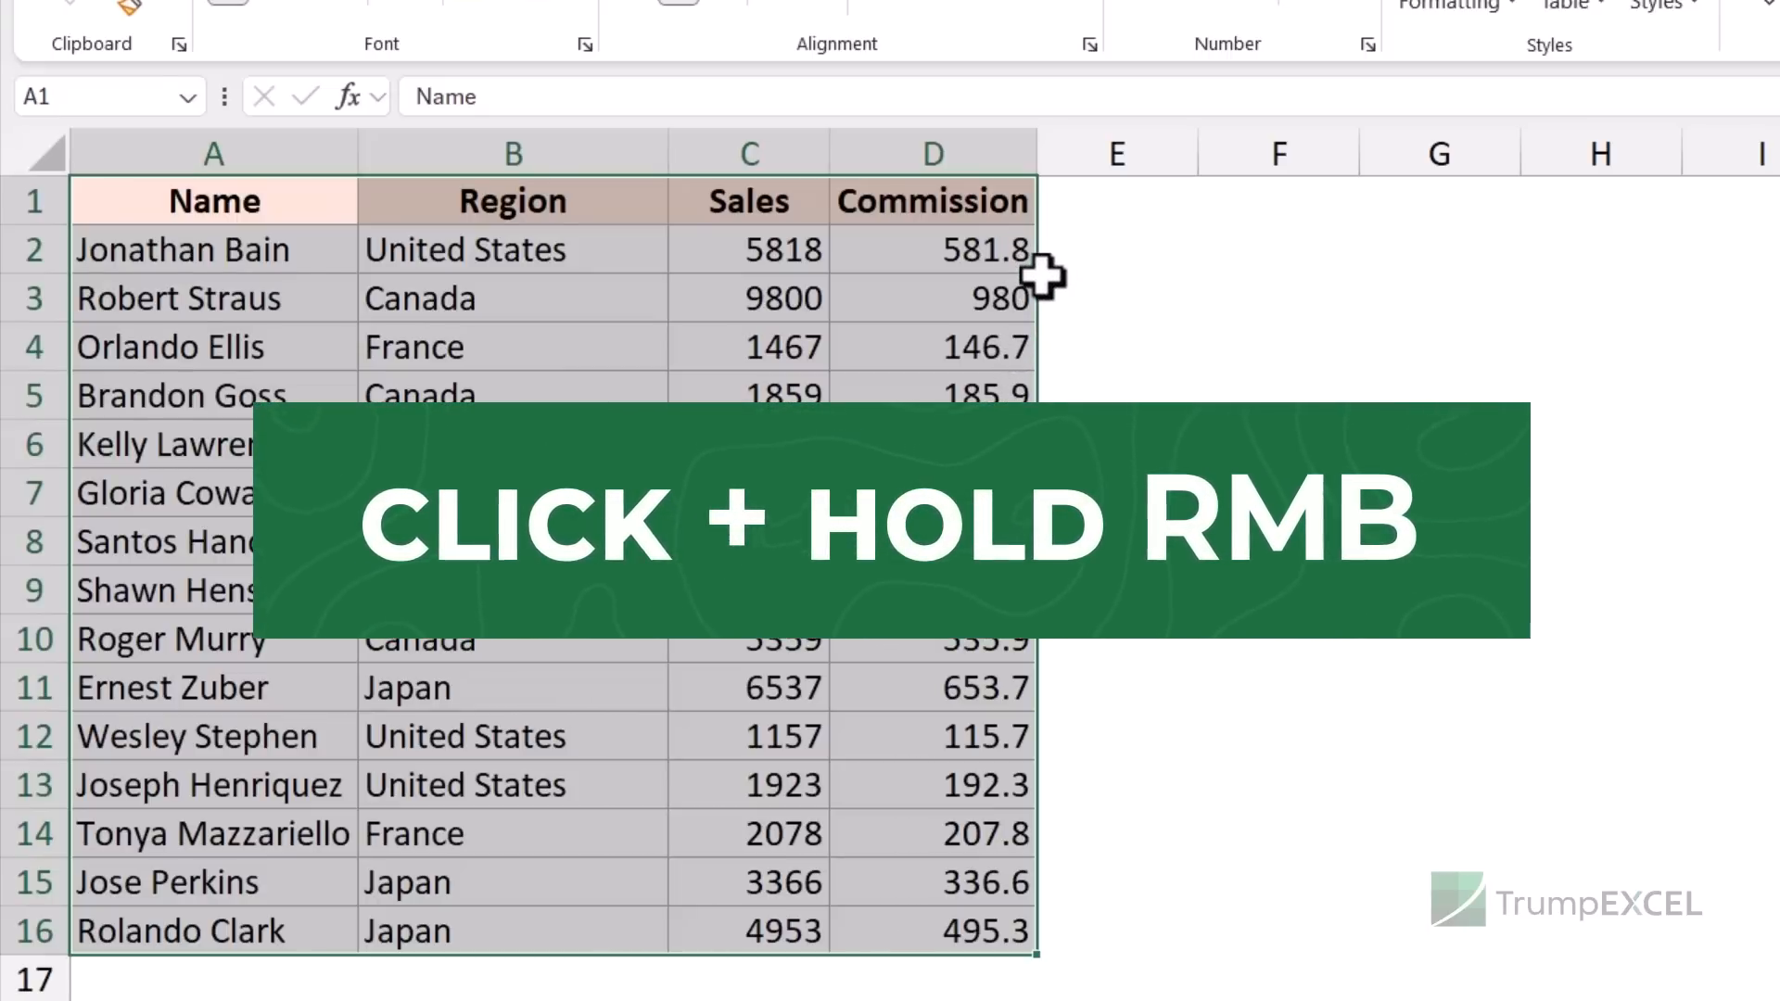
pyautogui.moveTo(1043, 276); pyautogui.dragTo(1749, 295)
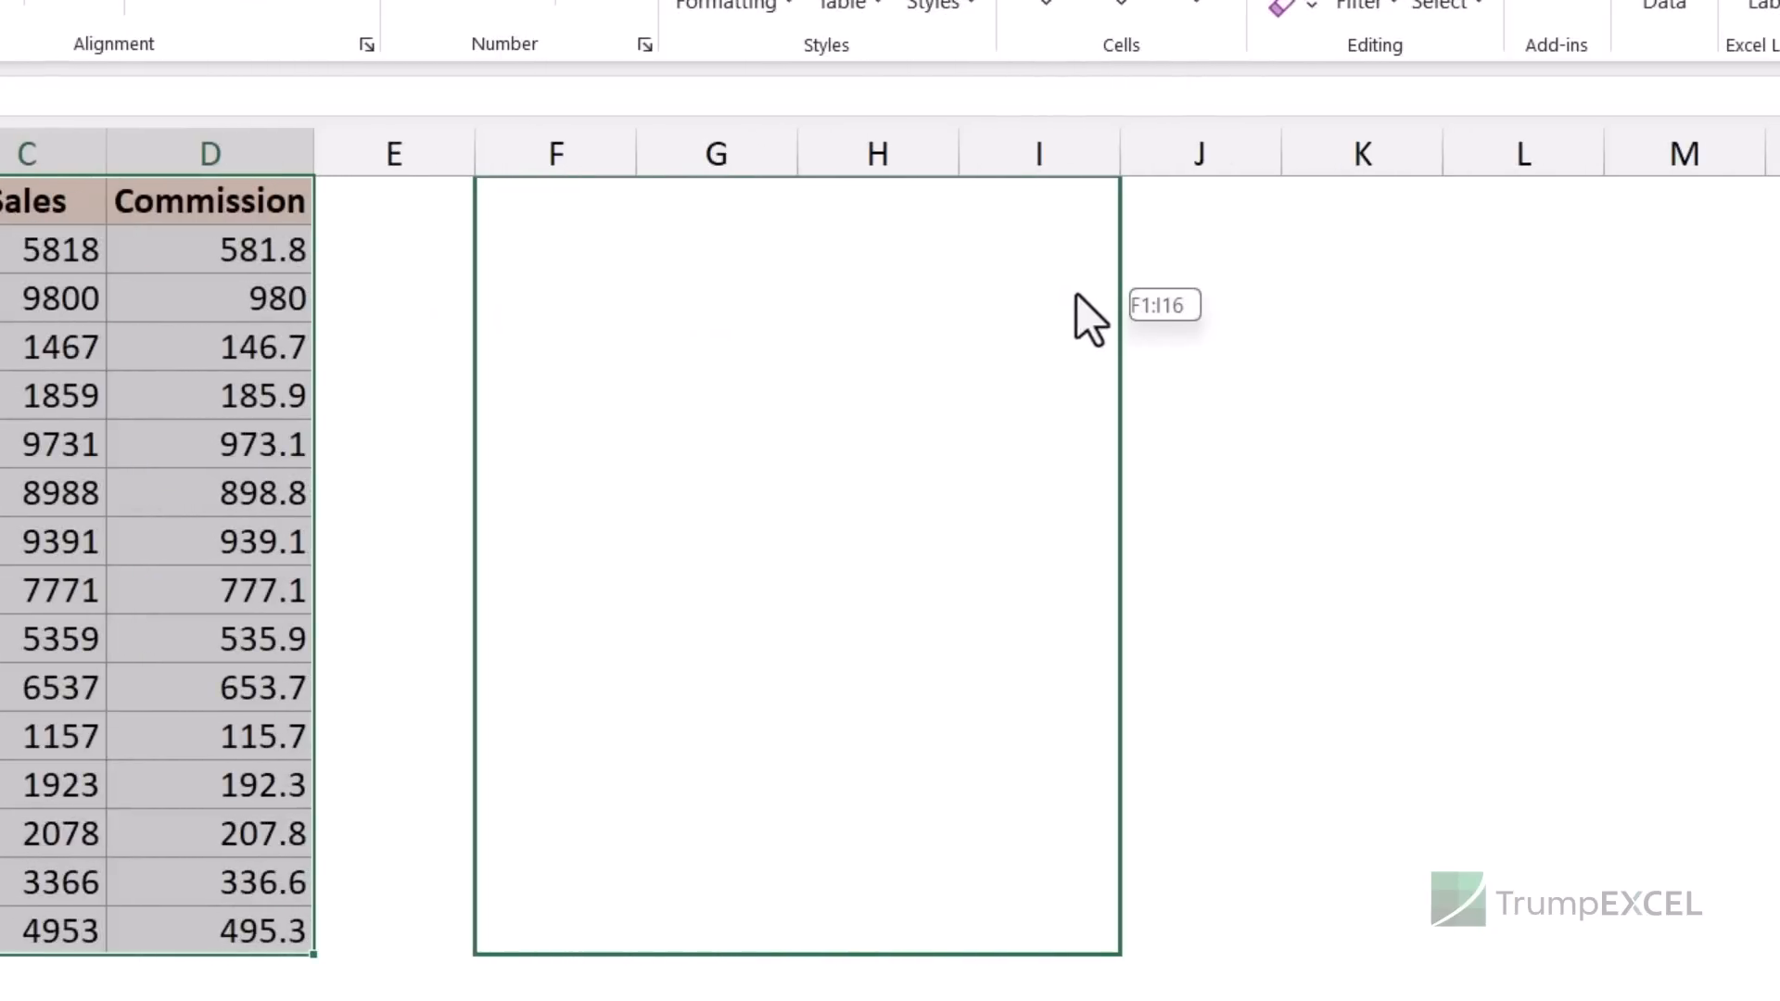
pyautogui.moveTo(1077, 295); pyautogui.dragTo(1120, 292)
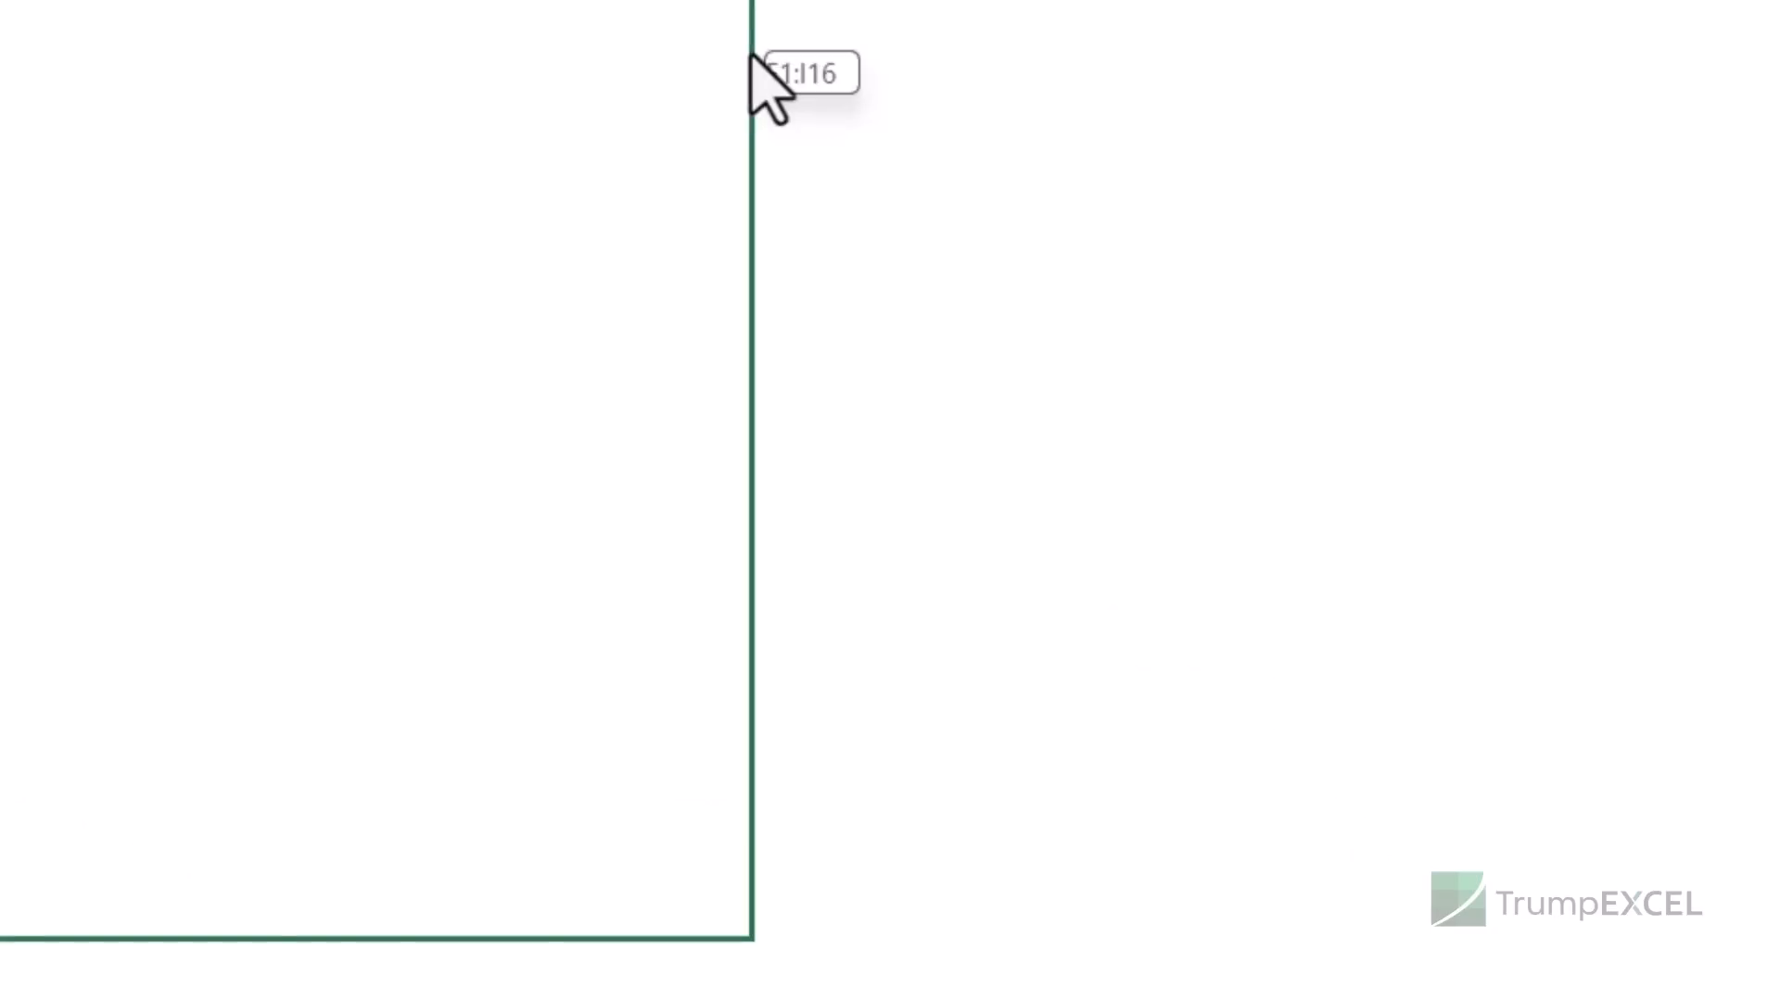
pyautogui.moveTo(753, 58); pyautogui.dragTo(754, 56)
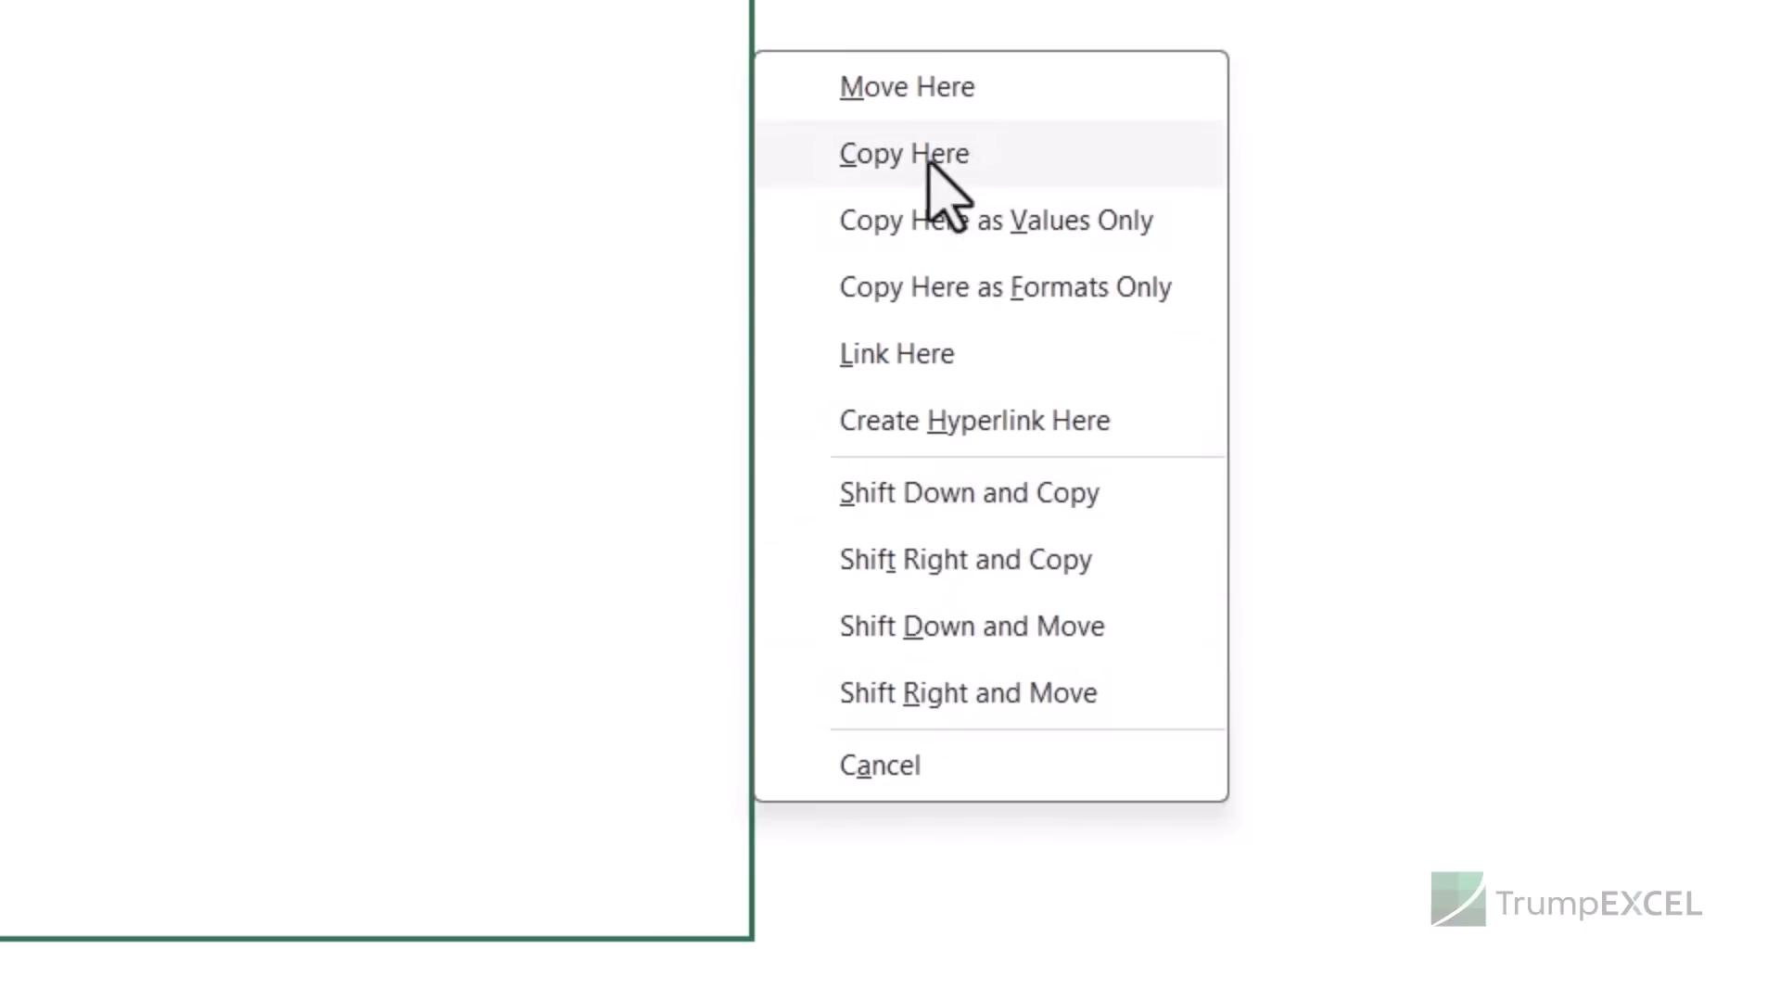
pyautogui.click(924, 226)
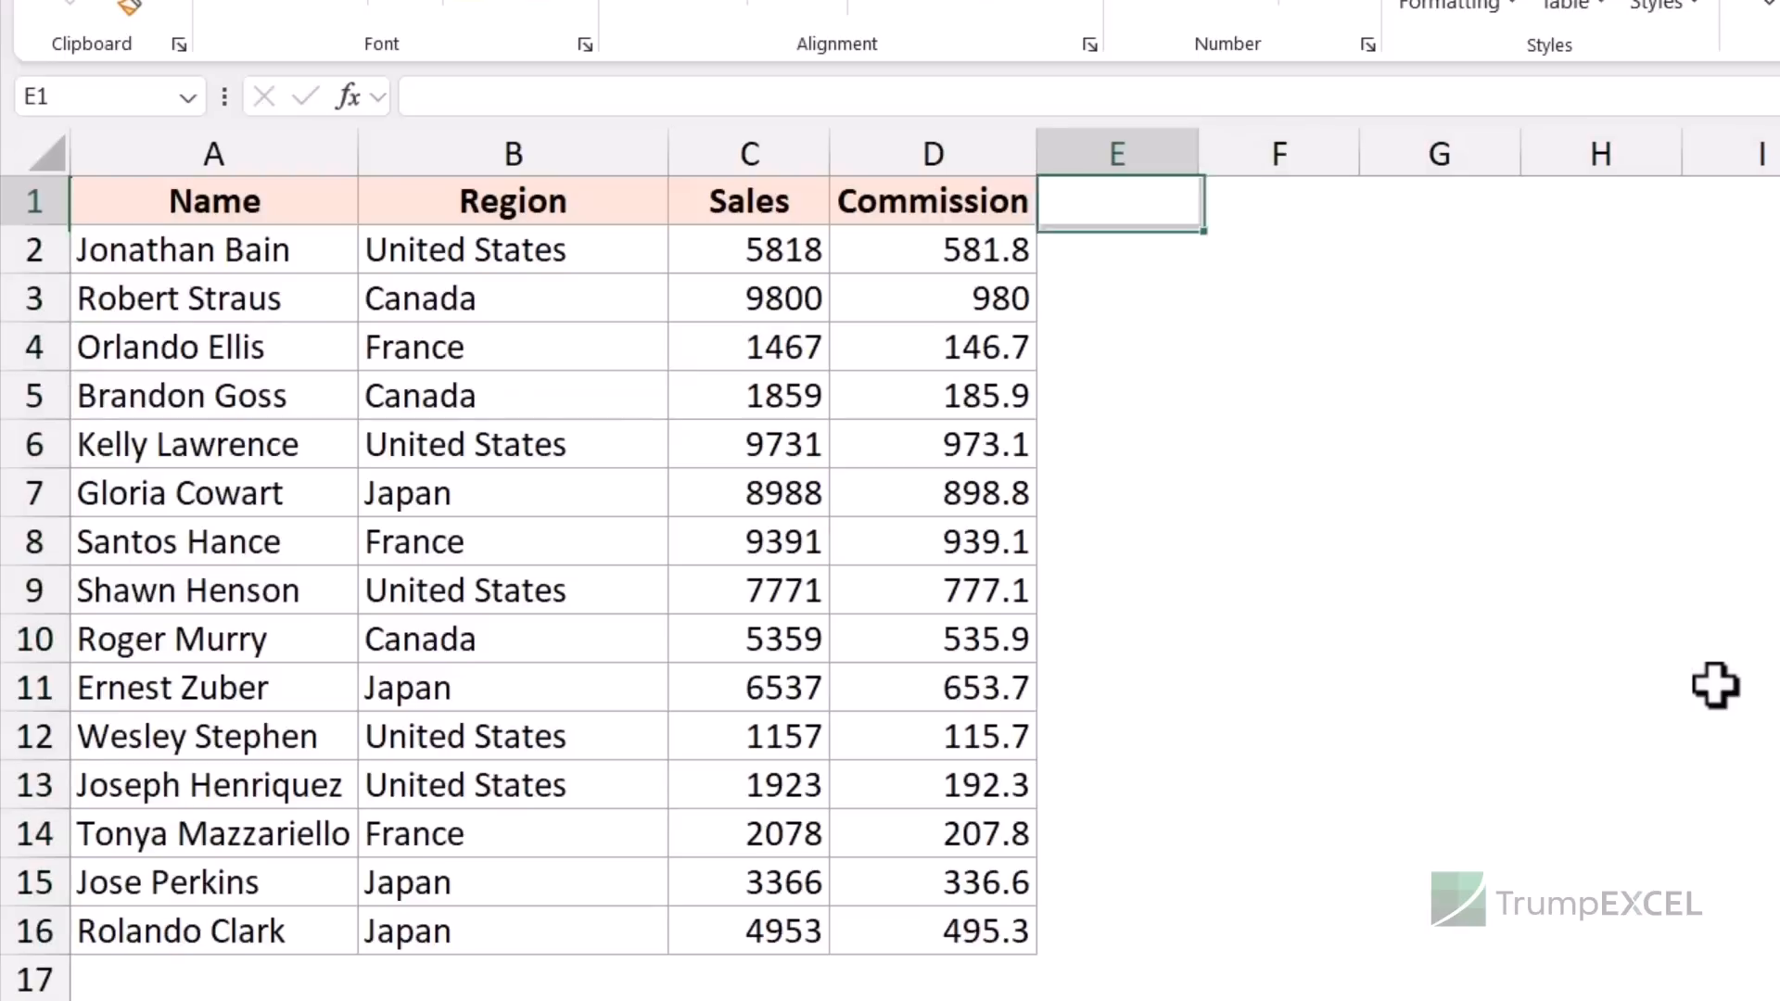
pyautogui.press('Left')
pyautogui.press('Left')
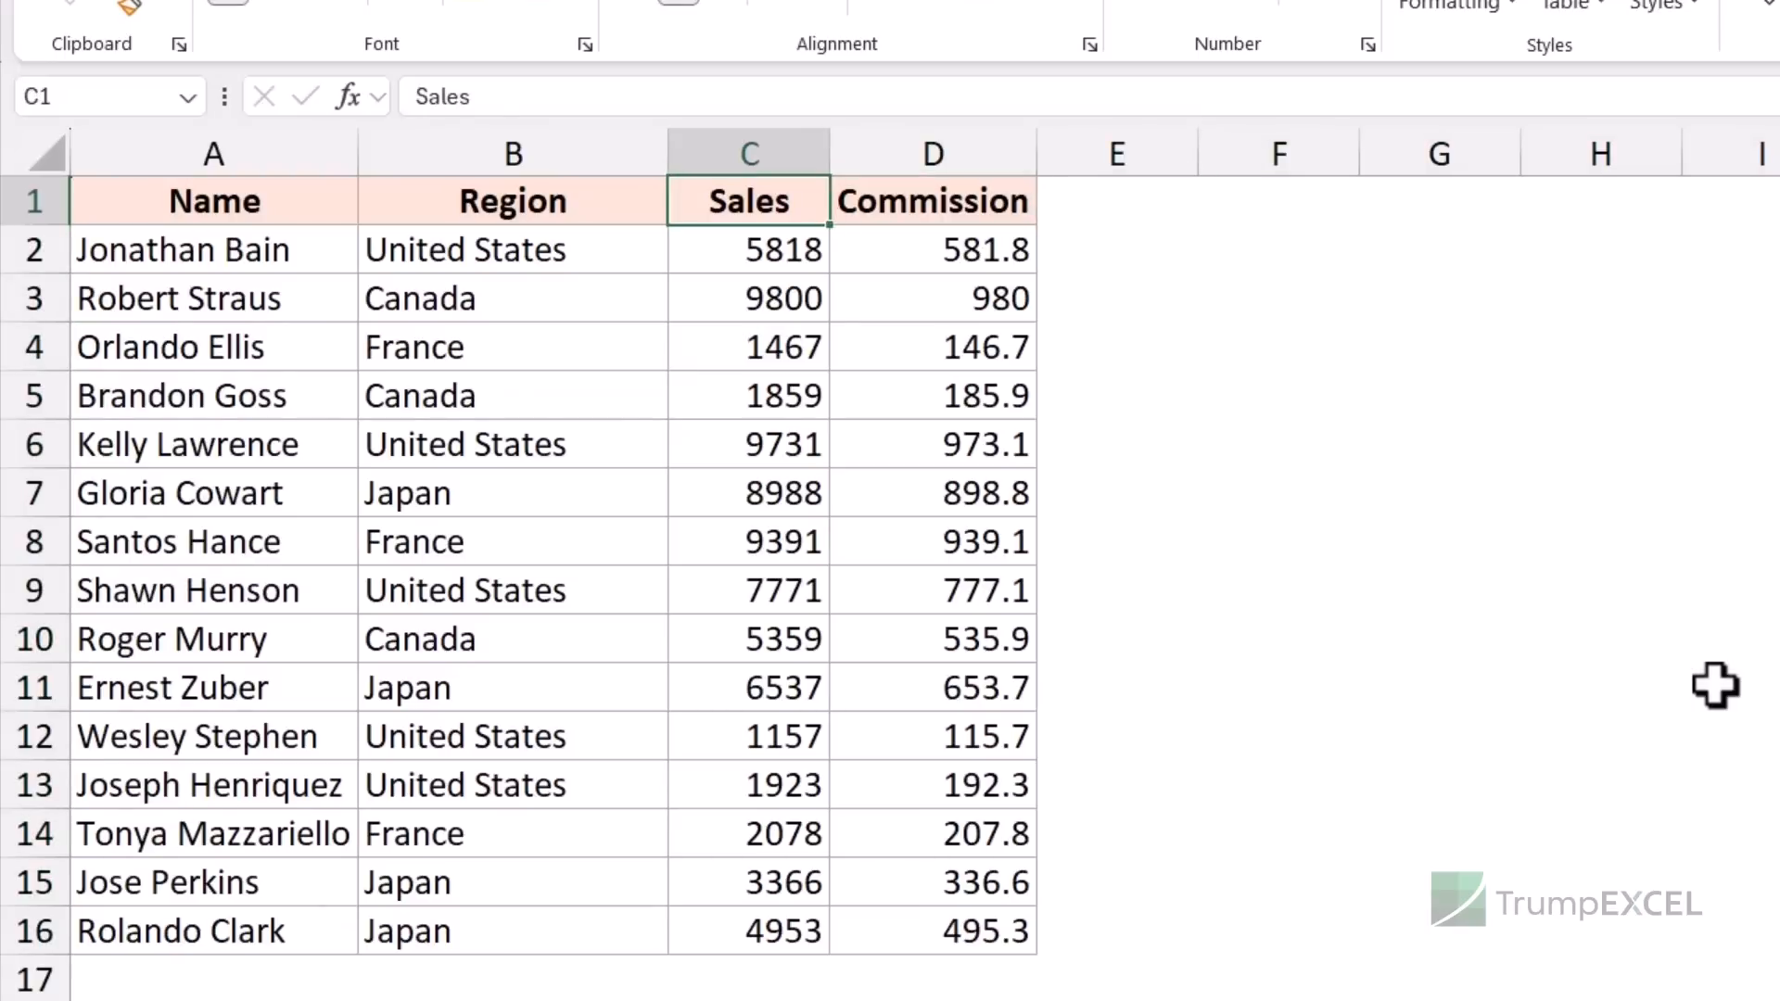
# - Clear the existing figures from the Commission column below its header
pyautogui.press('Right')
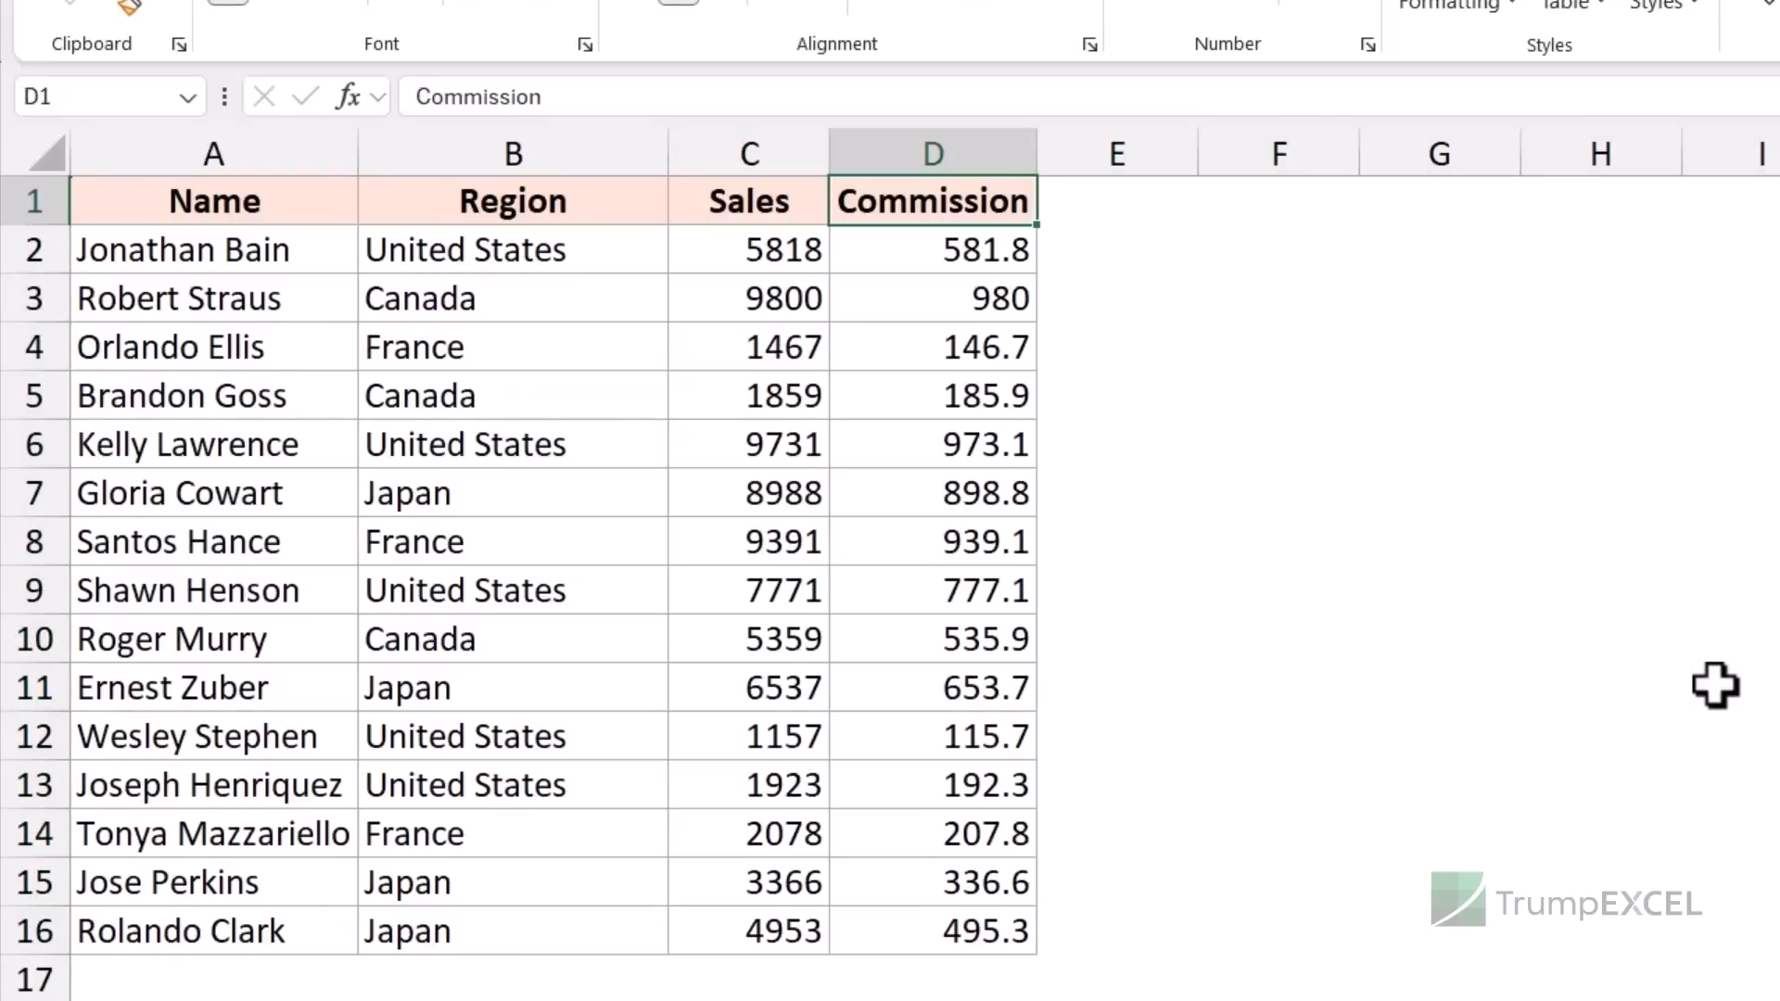
pyautogui.click(960, 243)
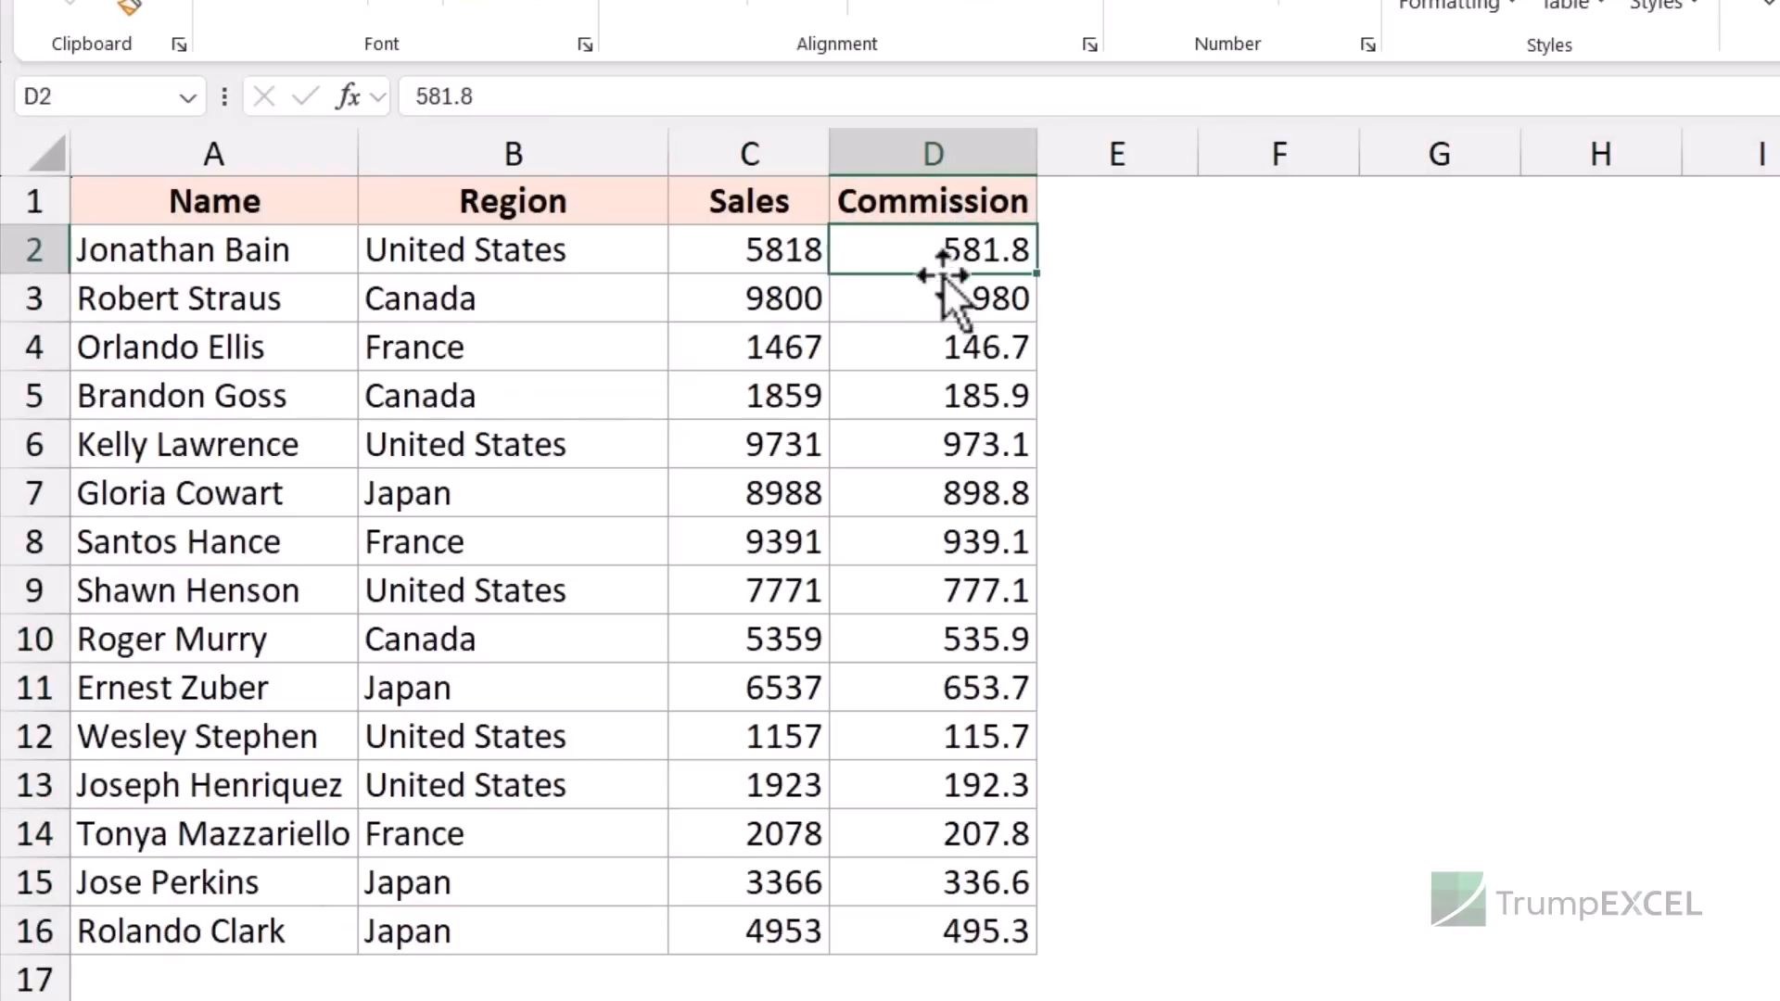
pyautogui.hotkey('ctrl', 'shift', 'Down')
pyautogui.press('Delete')
pyautogui.press('Up')
# - Enter =C2*10% in D2 and fill it down to row 16
pyautogui.click(969, 243)
pyautogui.write('=')
pyautogui.press('Left')
pyautogui.write('*')
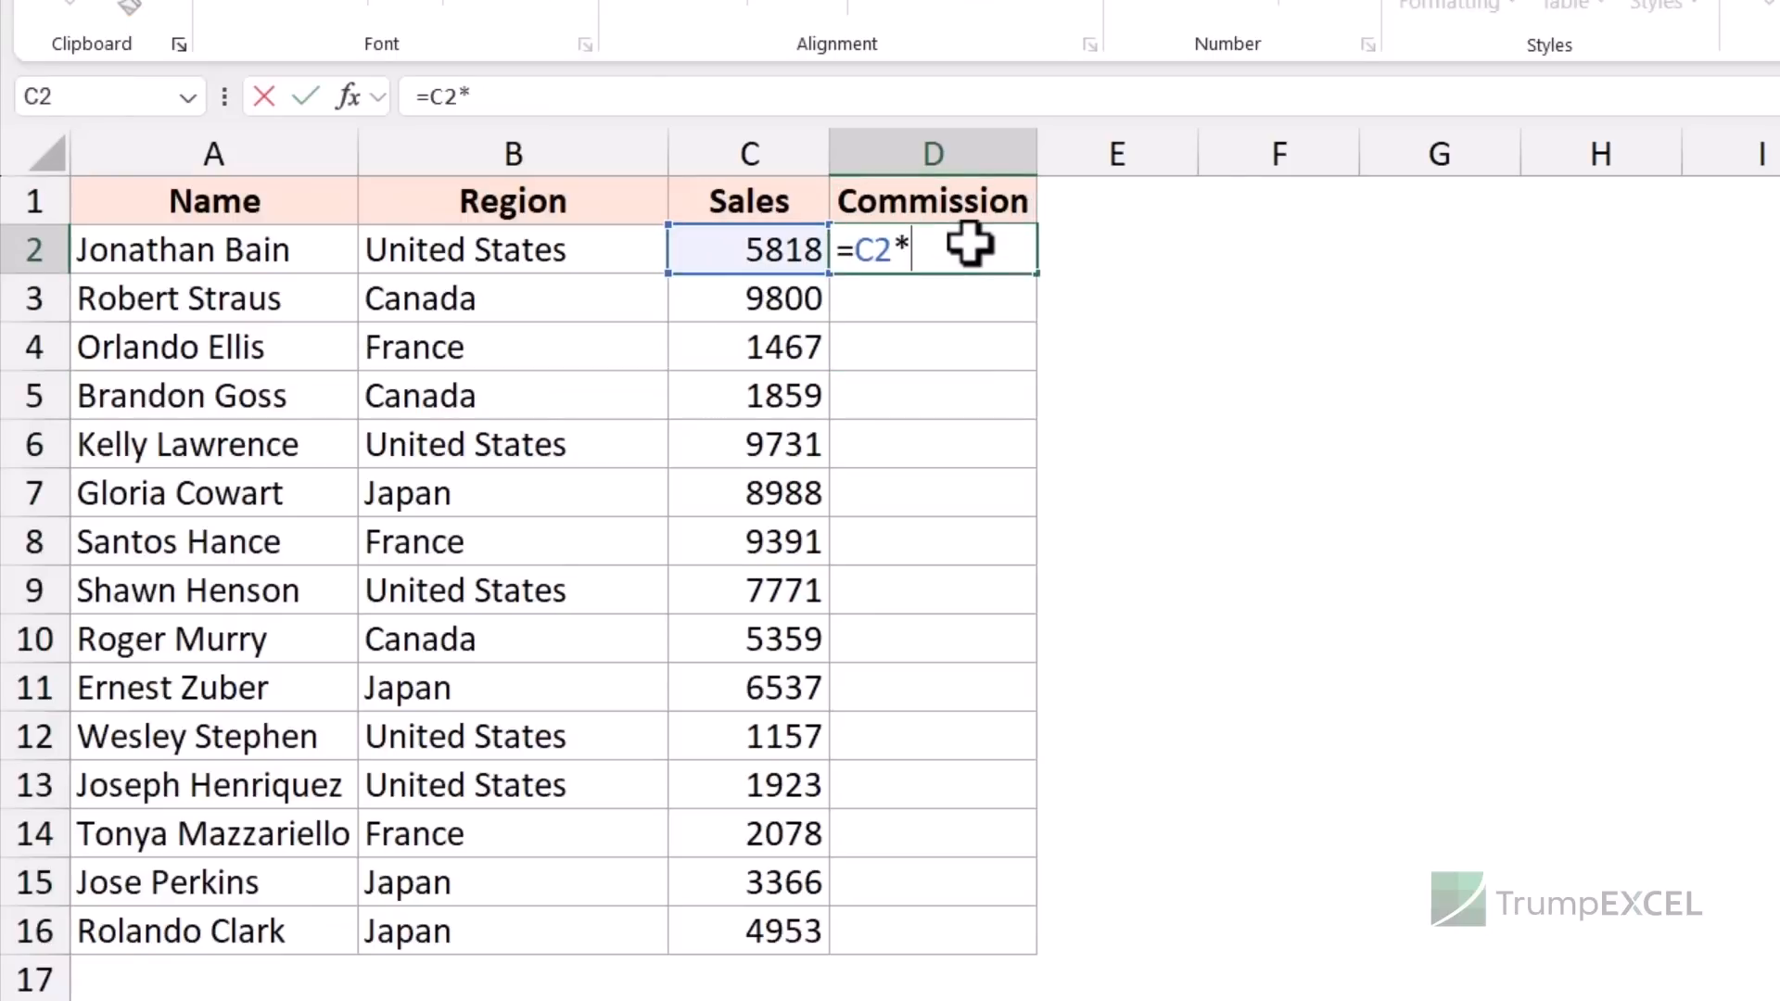
pyautogui.write('10%')
pyautogui.hotkey('ctrl', 'Return')
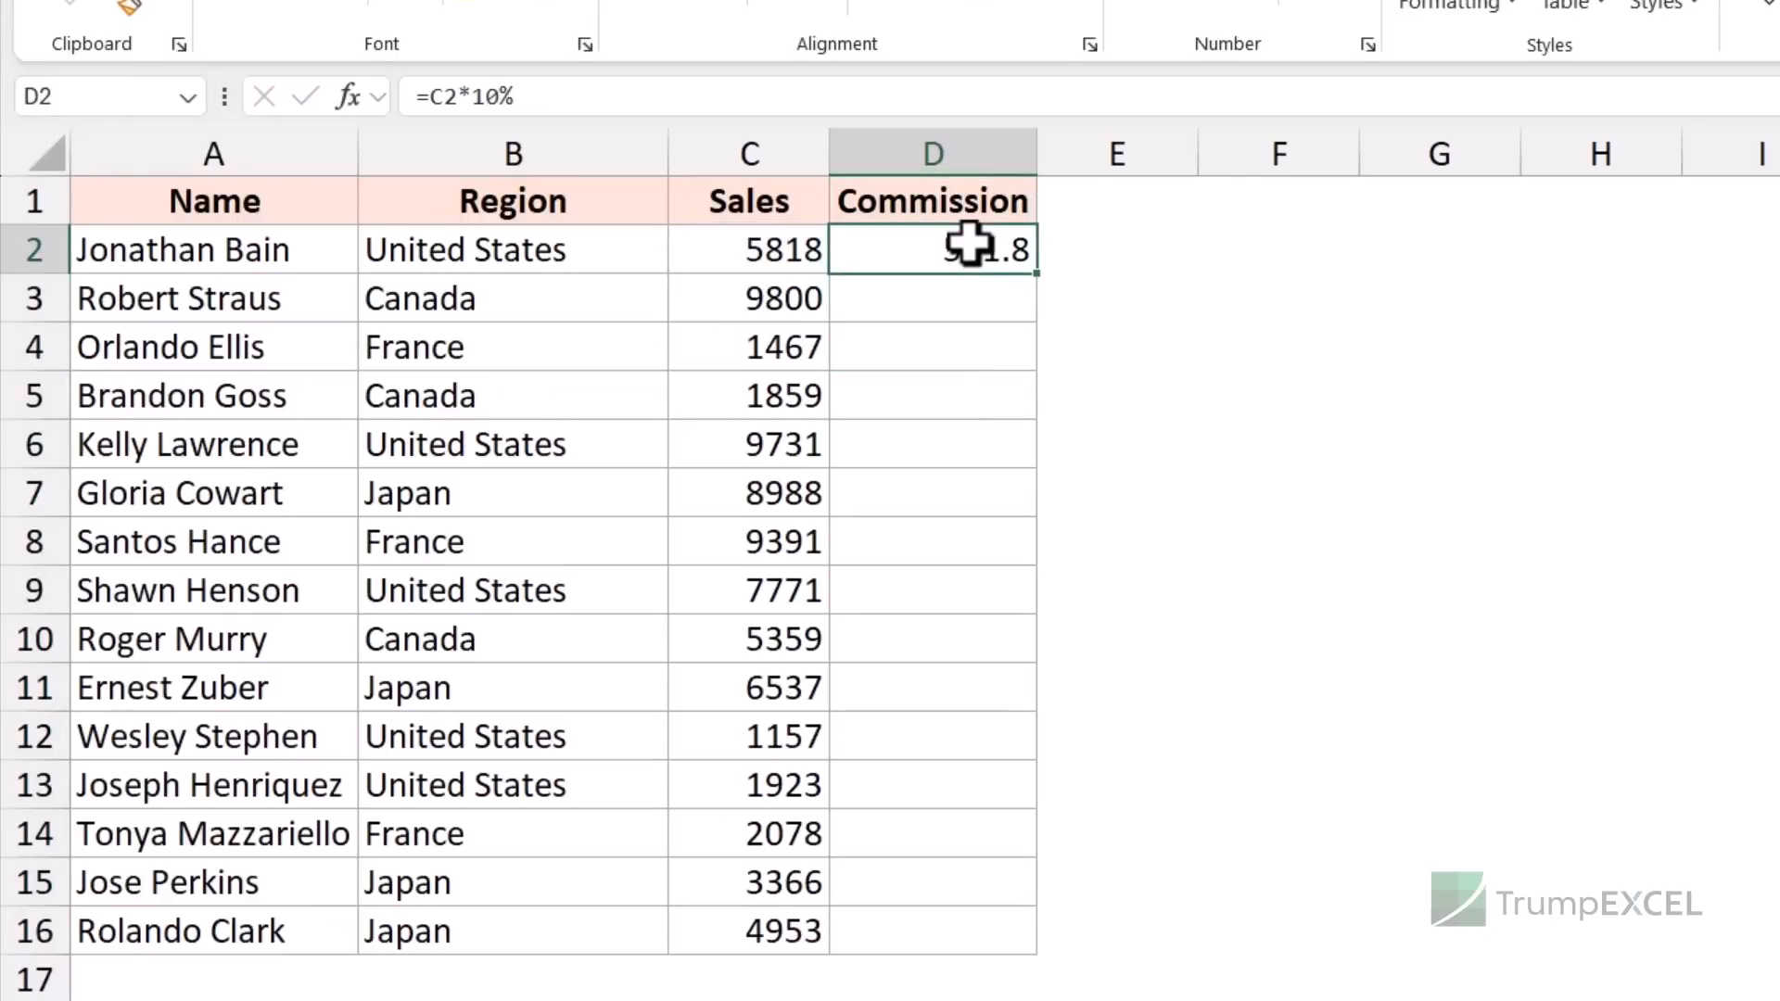
pyautogui.doubleClick(1036, 275)
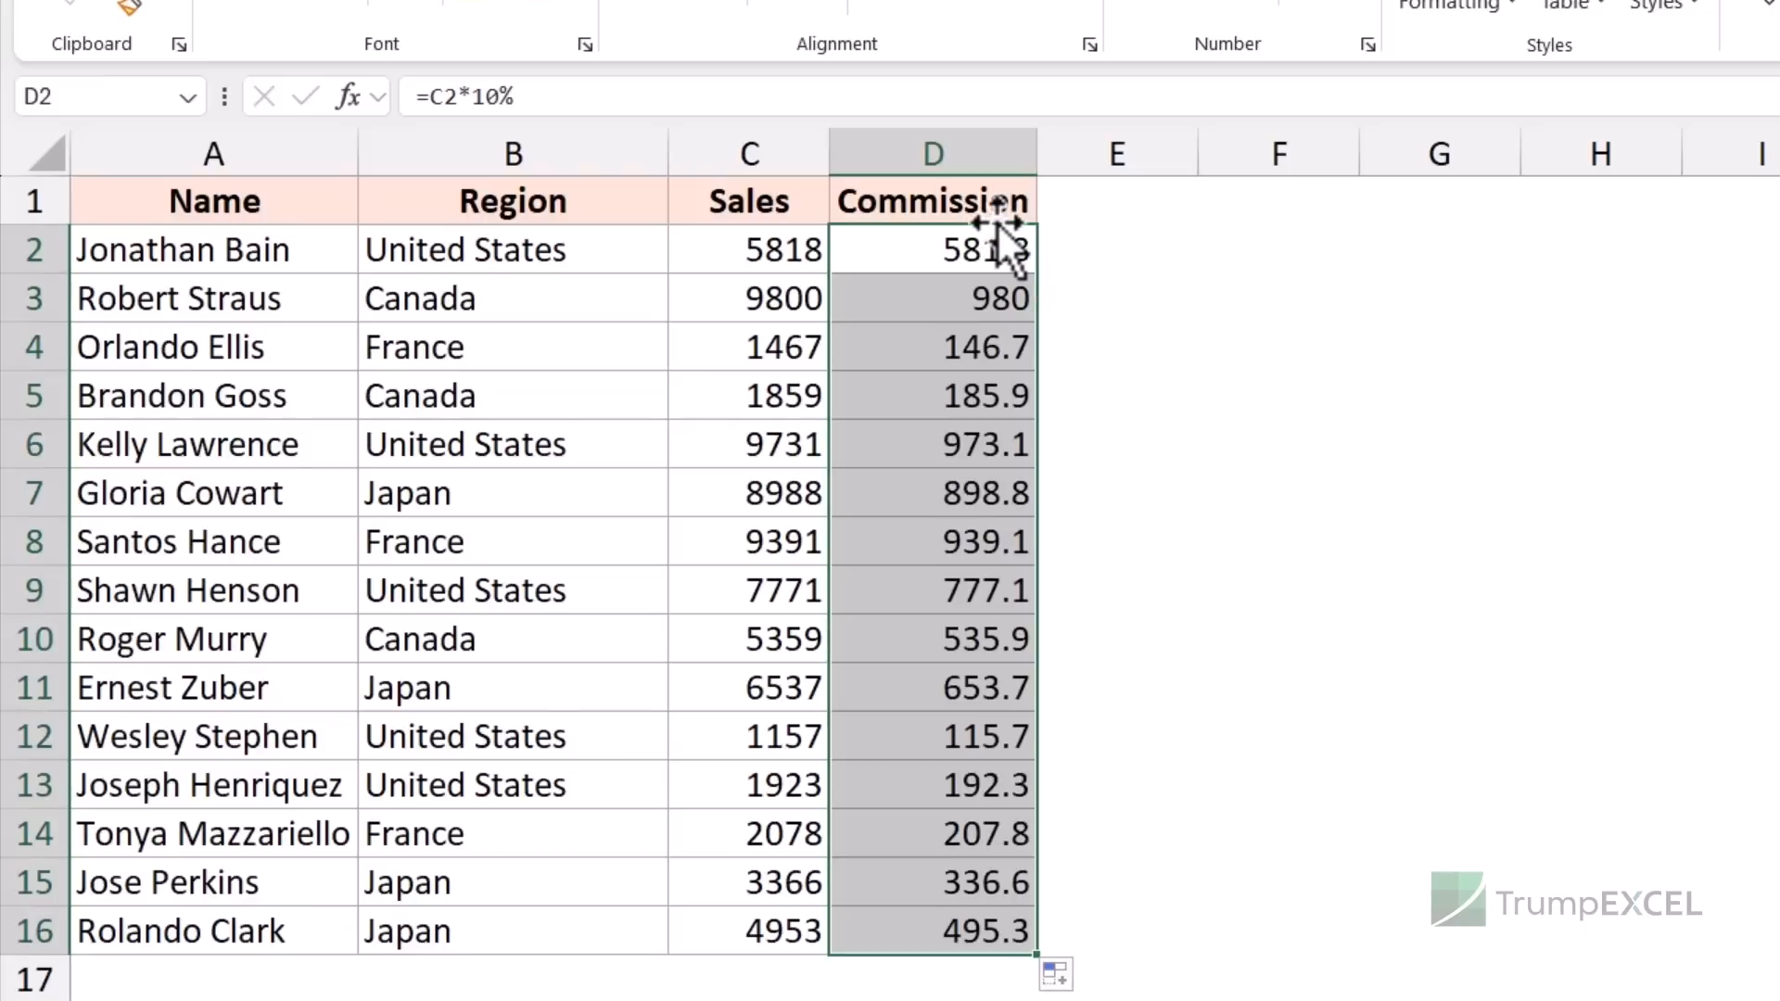
# - Right-drag D1:D16 back onto itself and copy it as values only
pyautogui.moveTo(993, 198); pyautogui.dragTo(946, 913)
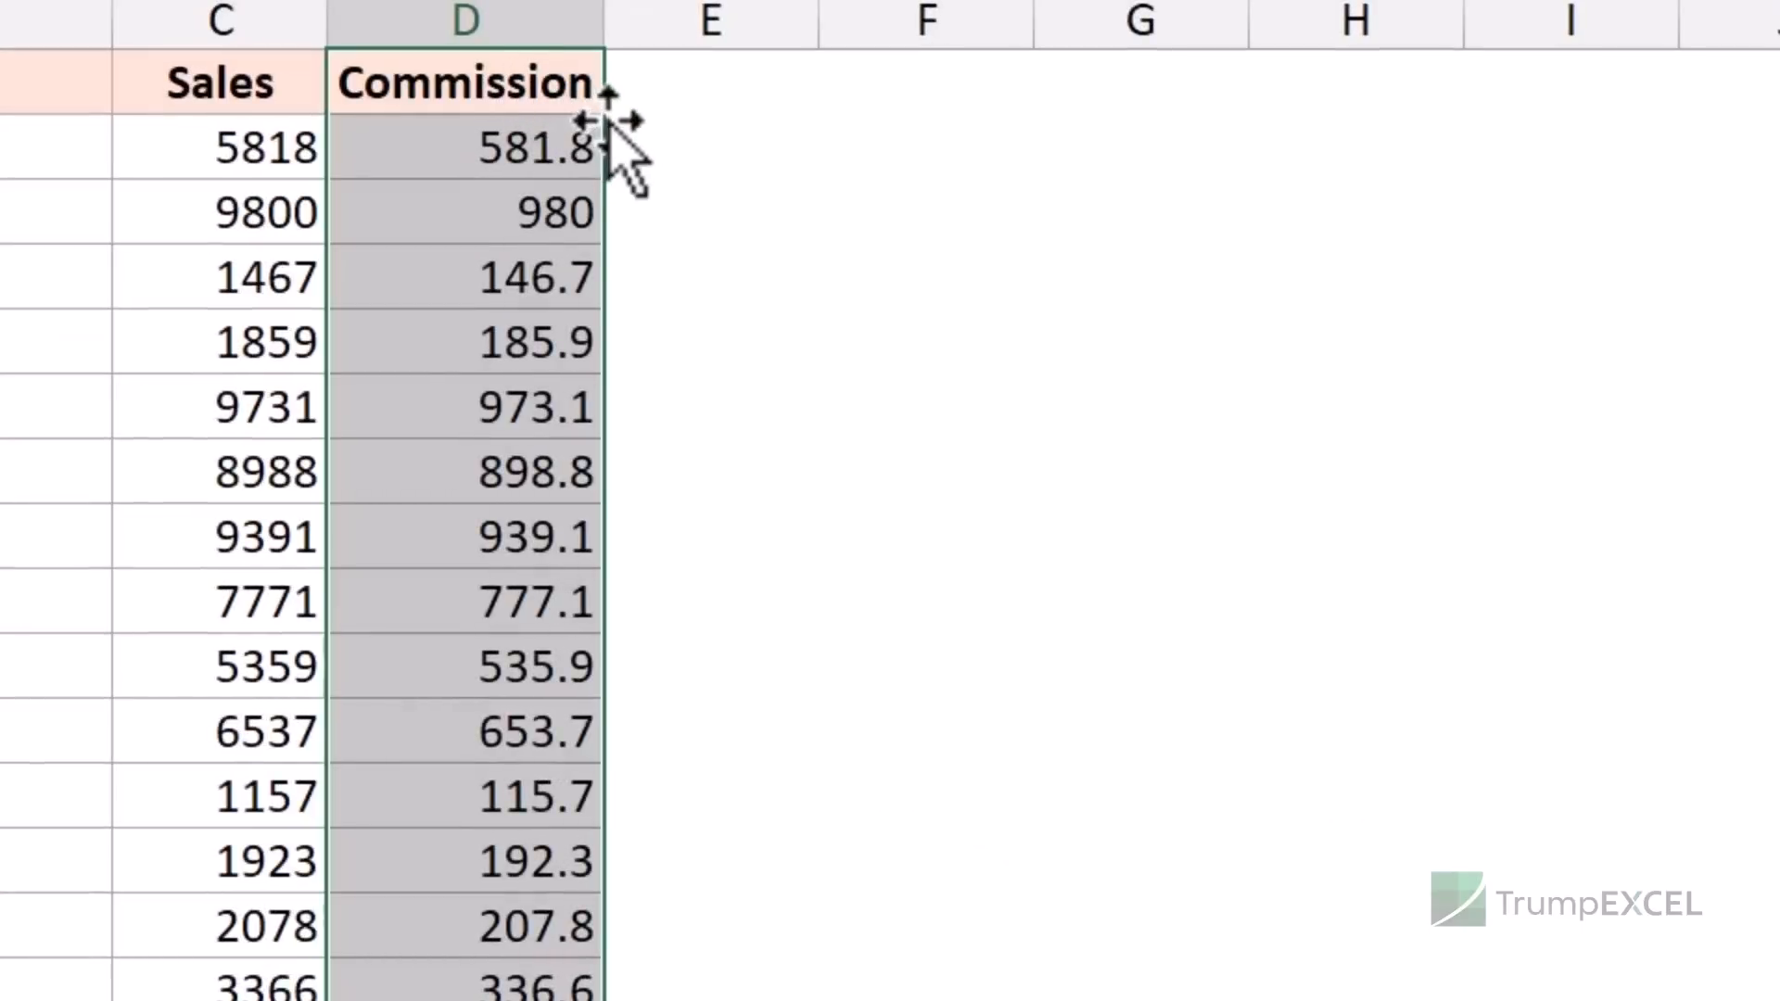
pyautogui.moveTo(606, 127); pyautogui.dragTo(561, 124)
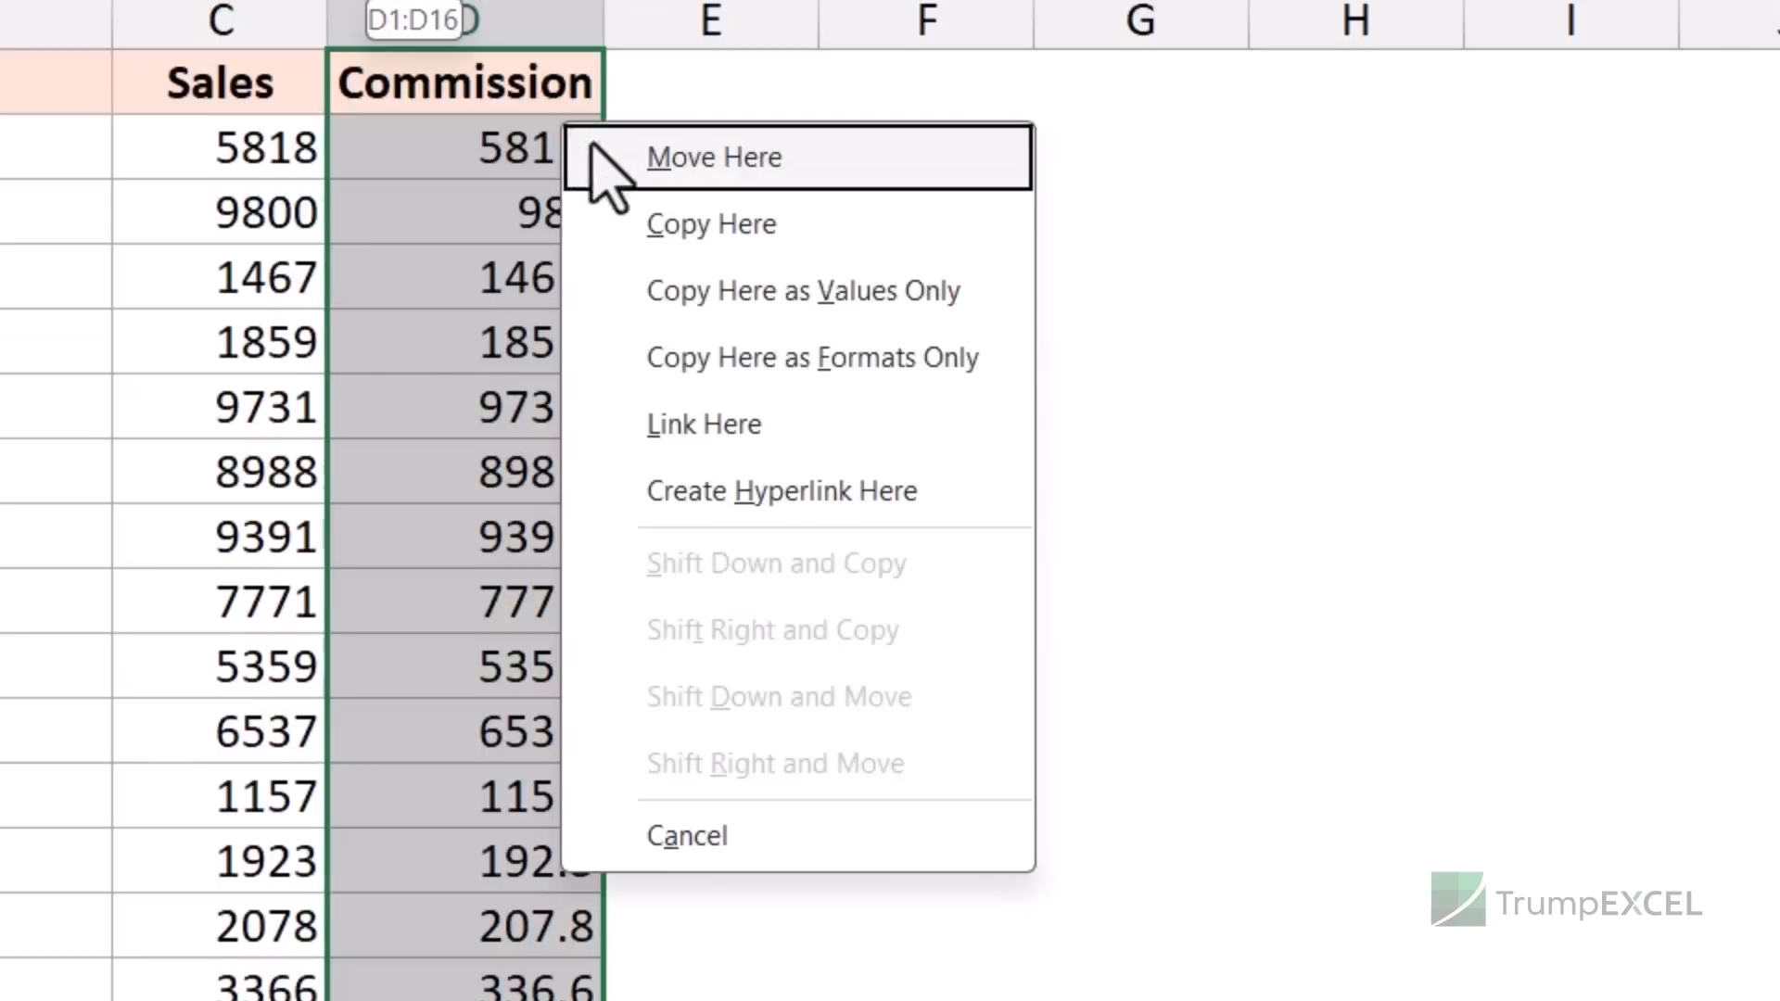
pyautogui.click(721, 311)
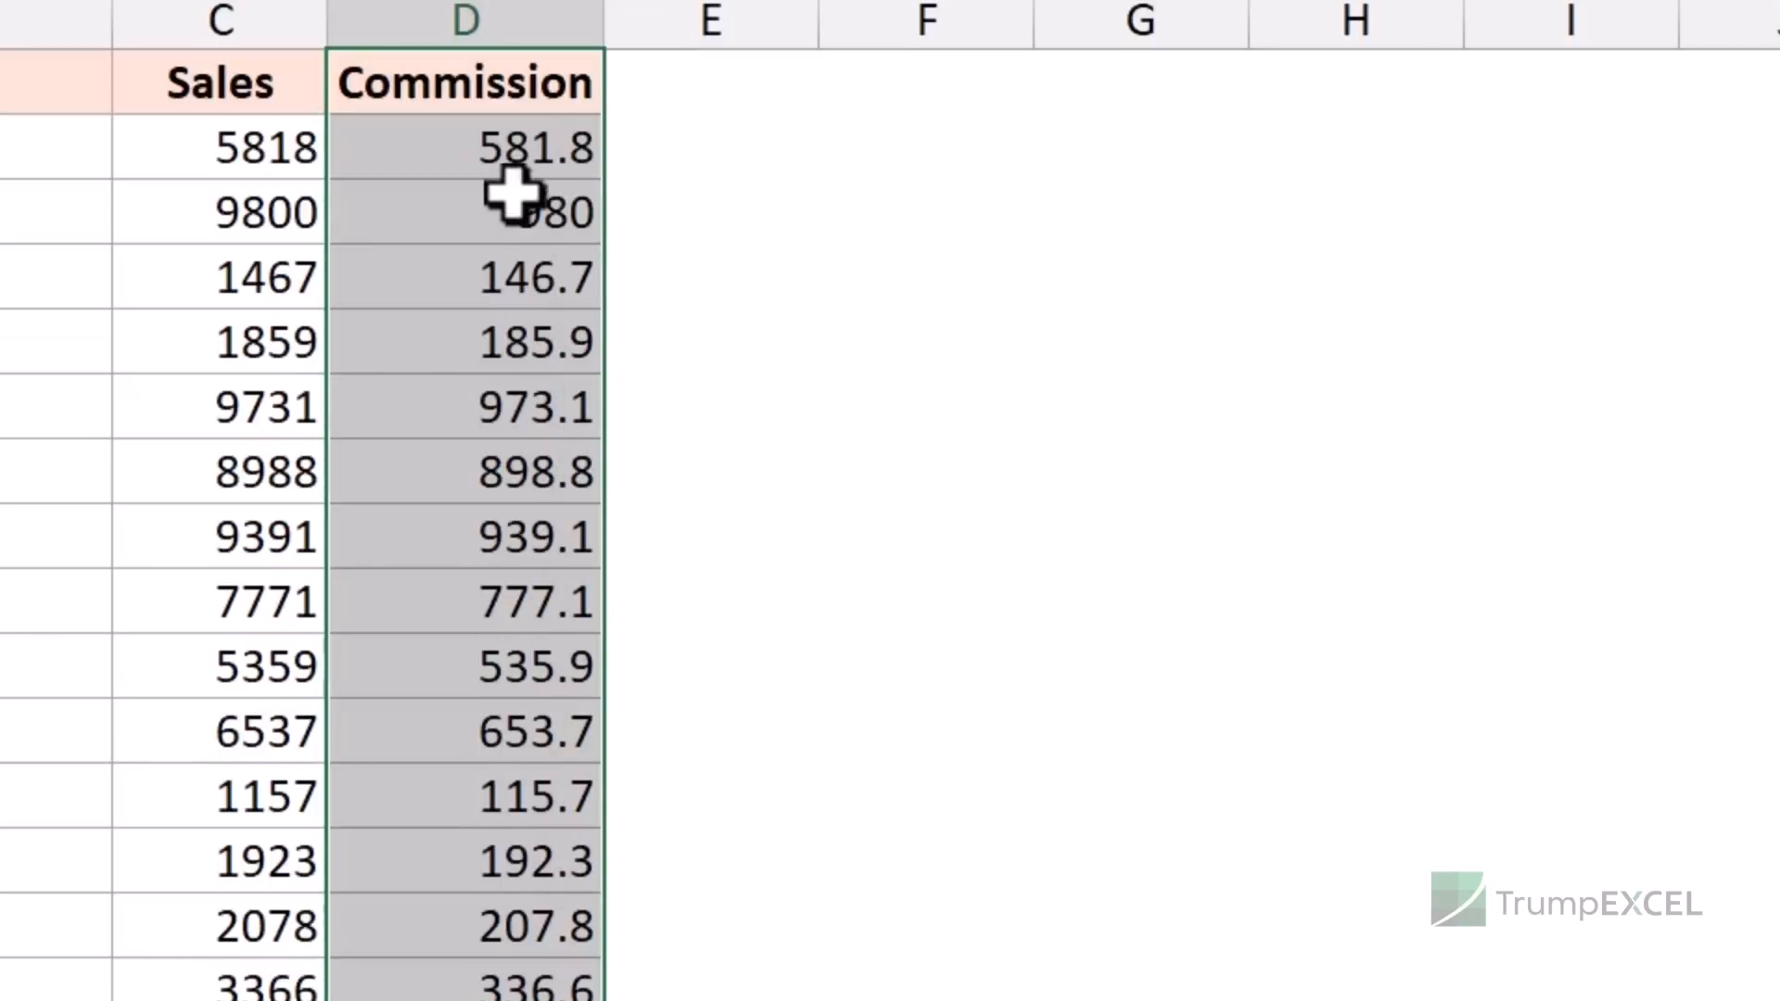
# - Check D2's contents and redo the values-only copy-back on the Commission column
pyautogui.click(501, 158)
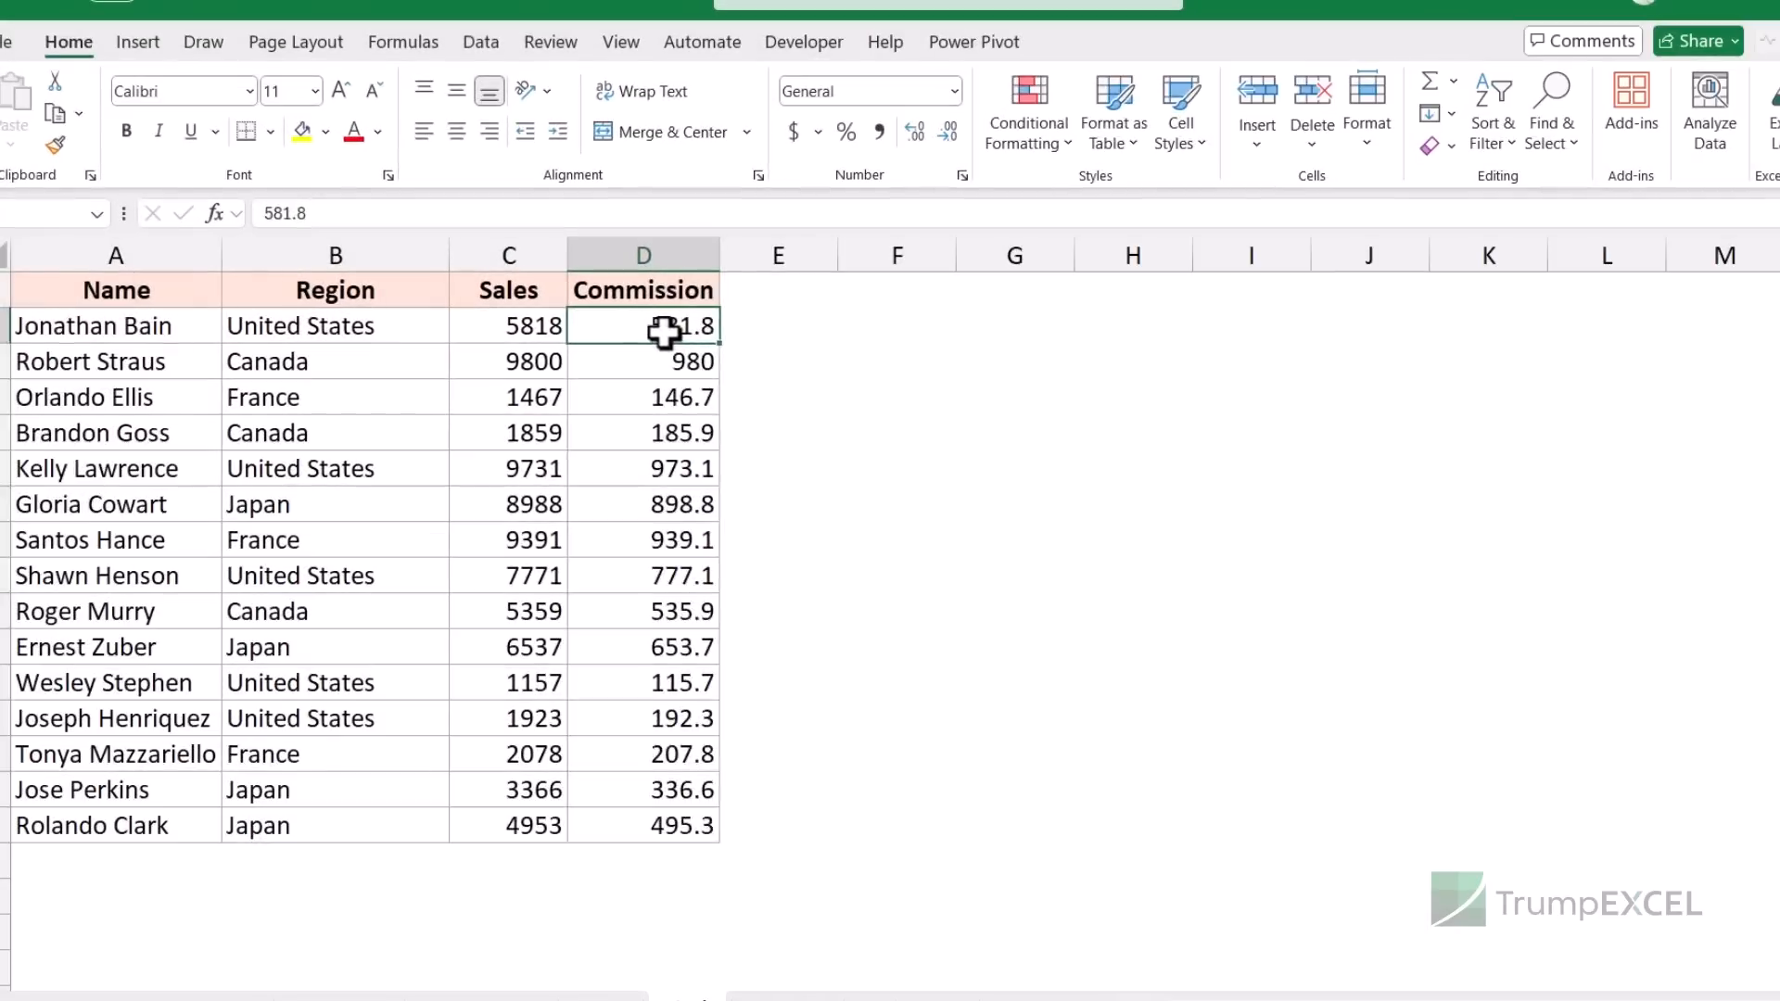
pyautogui.press('Up')
pyautogui.hotkey('ctrl', 'shift', 'Down')
pyautogui.click(662, 338)
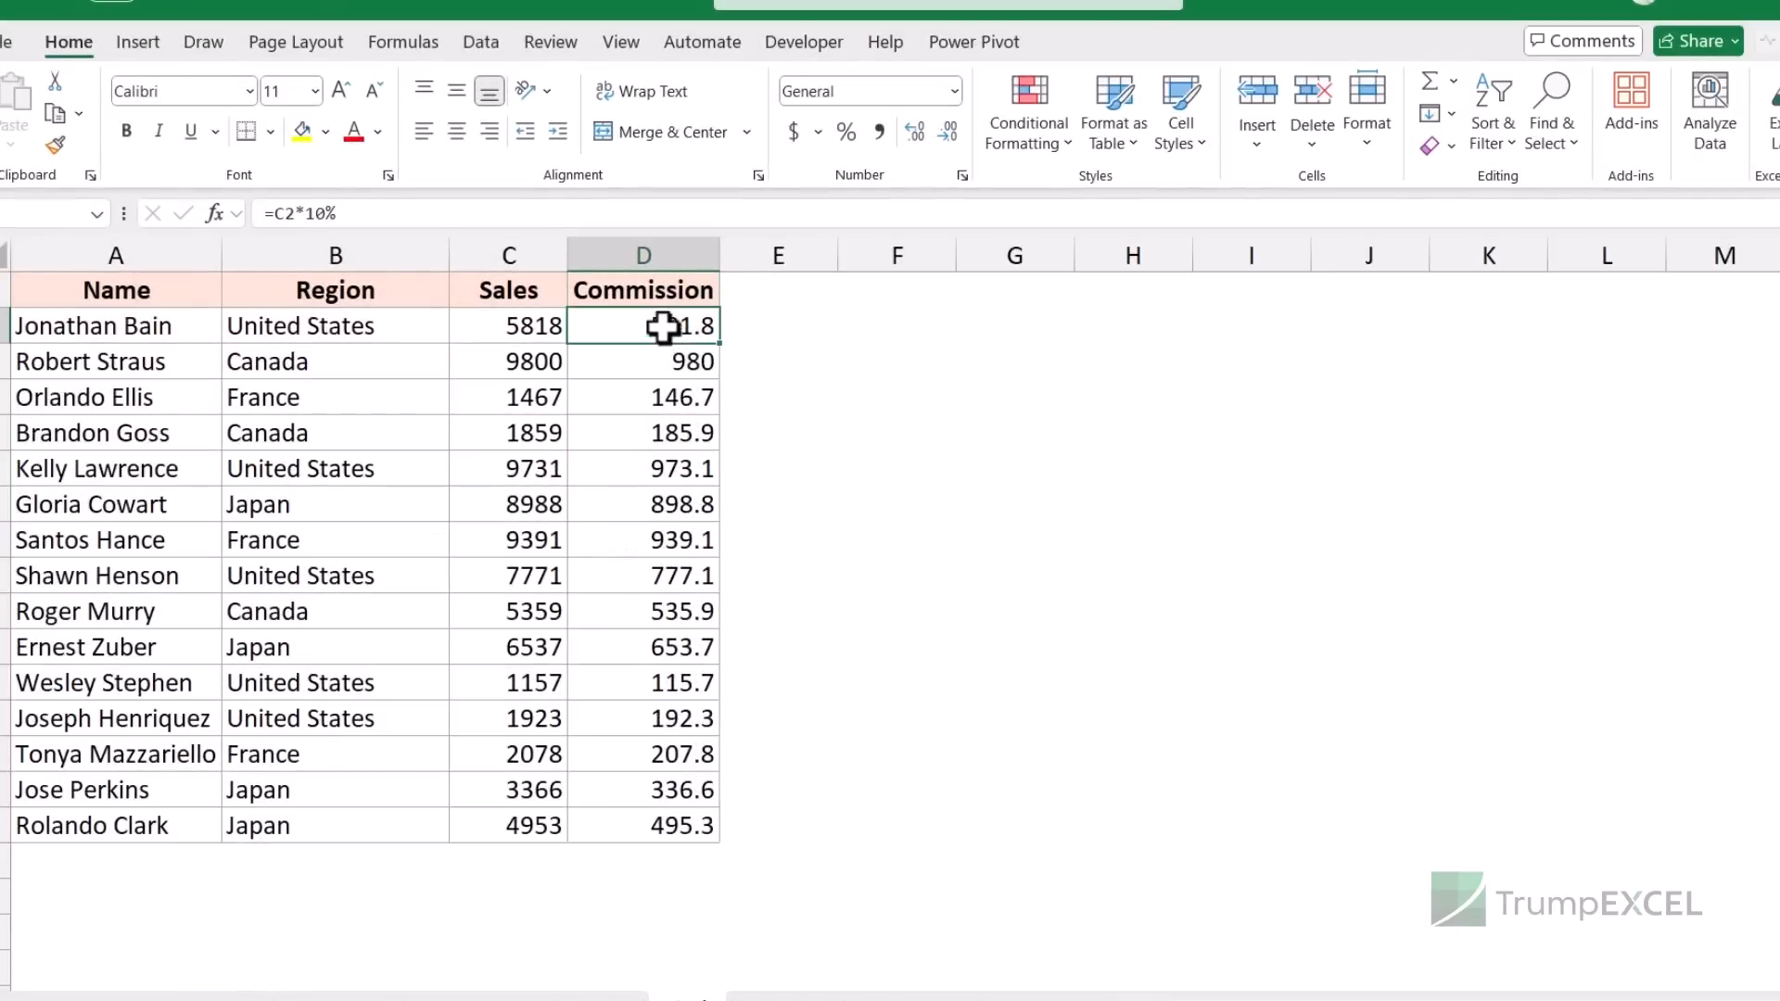
pyautogui.moveTo(656, 289); pyautogui.dragTo(661, 826)
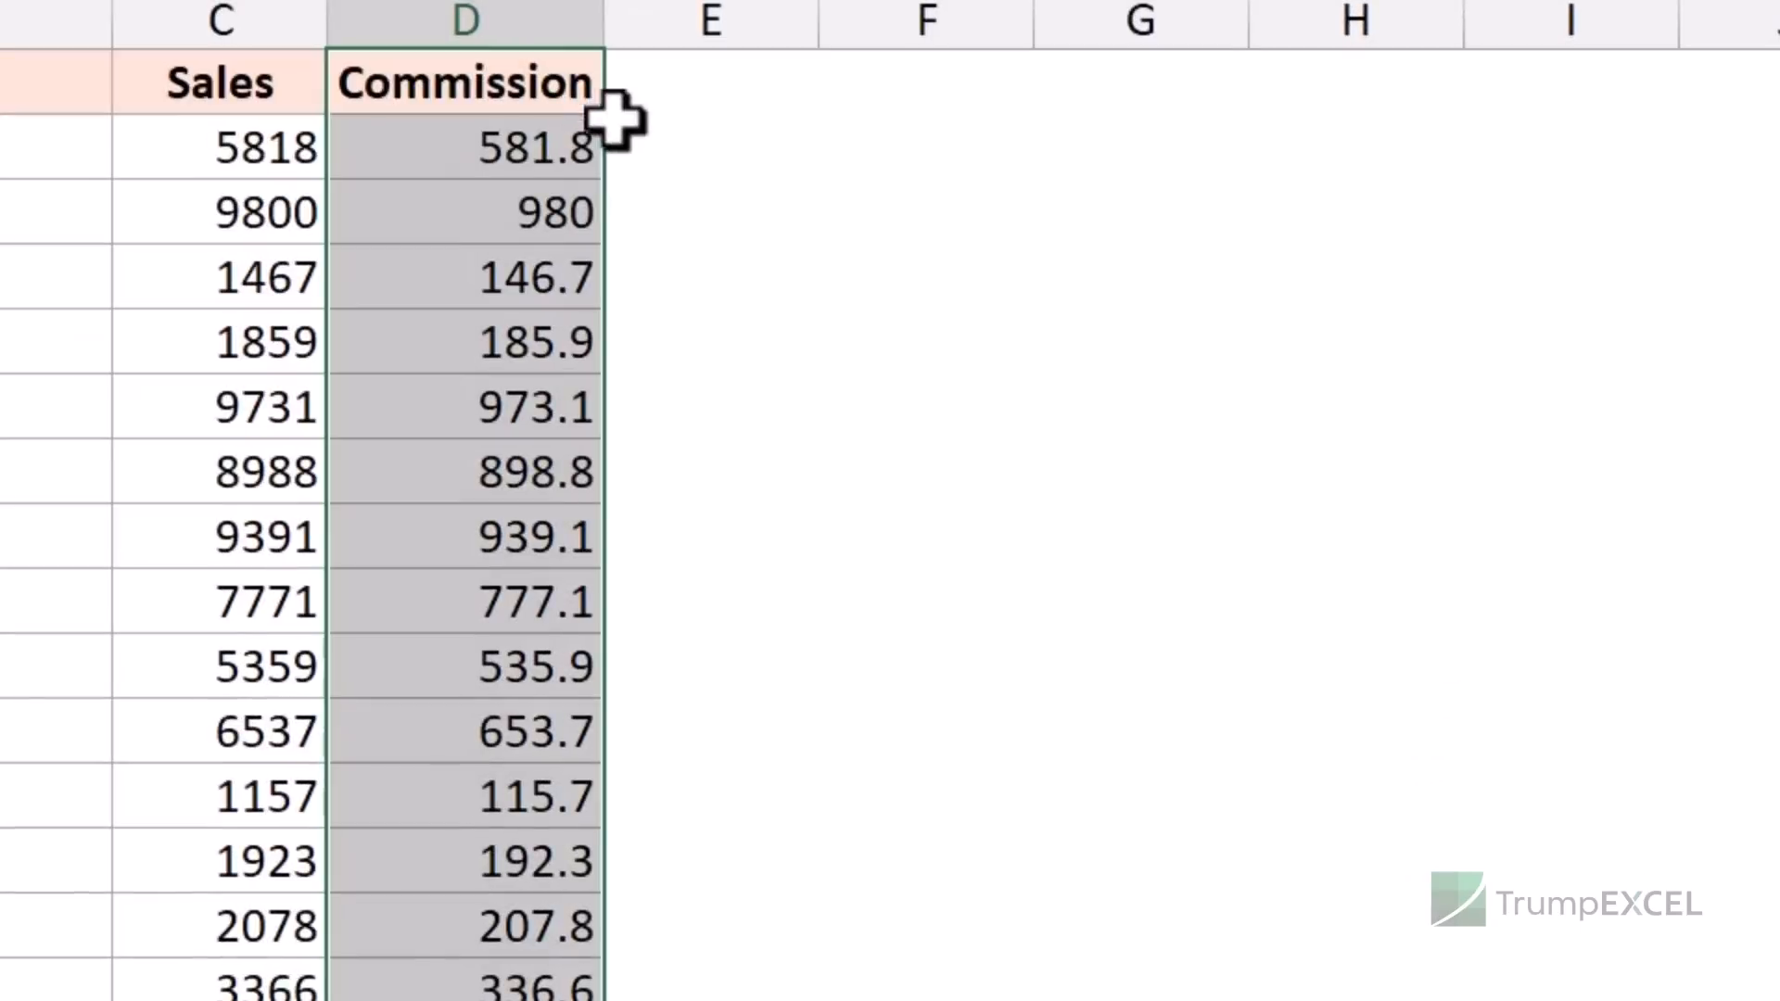
pyautogui.moveTo(733, 314); pyautogui.dragTo(722, 318)
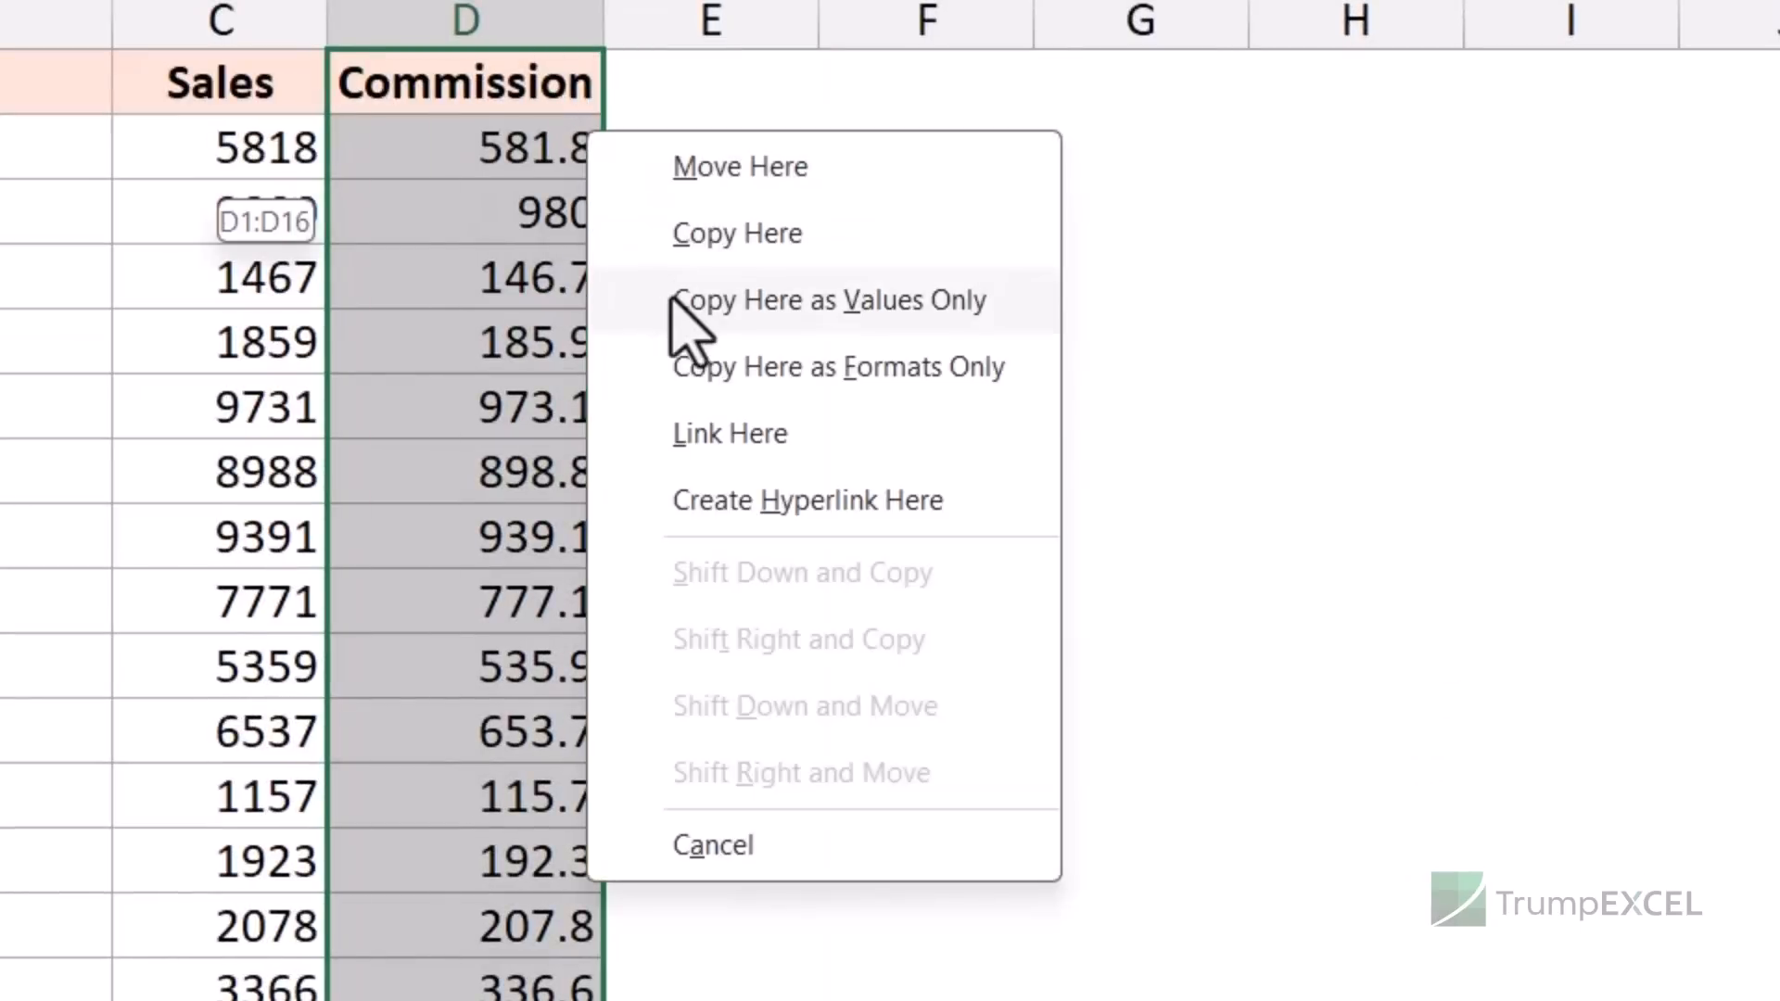
pyautogui.click(822, 306)
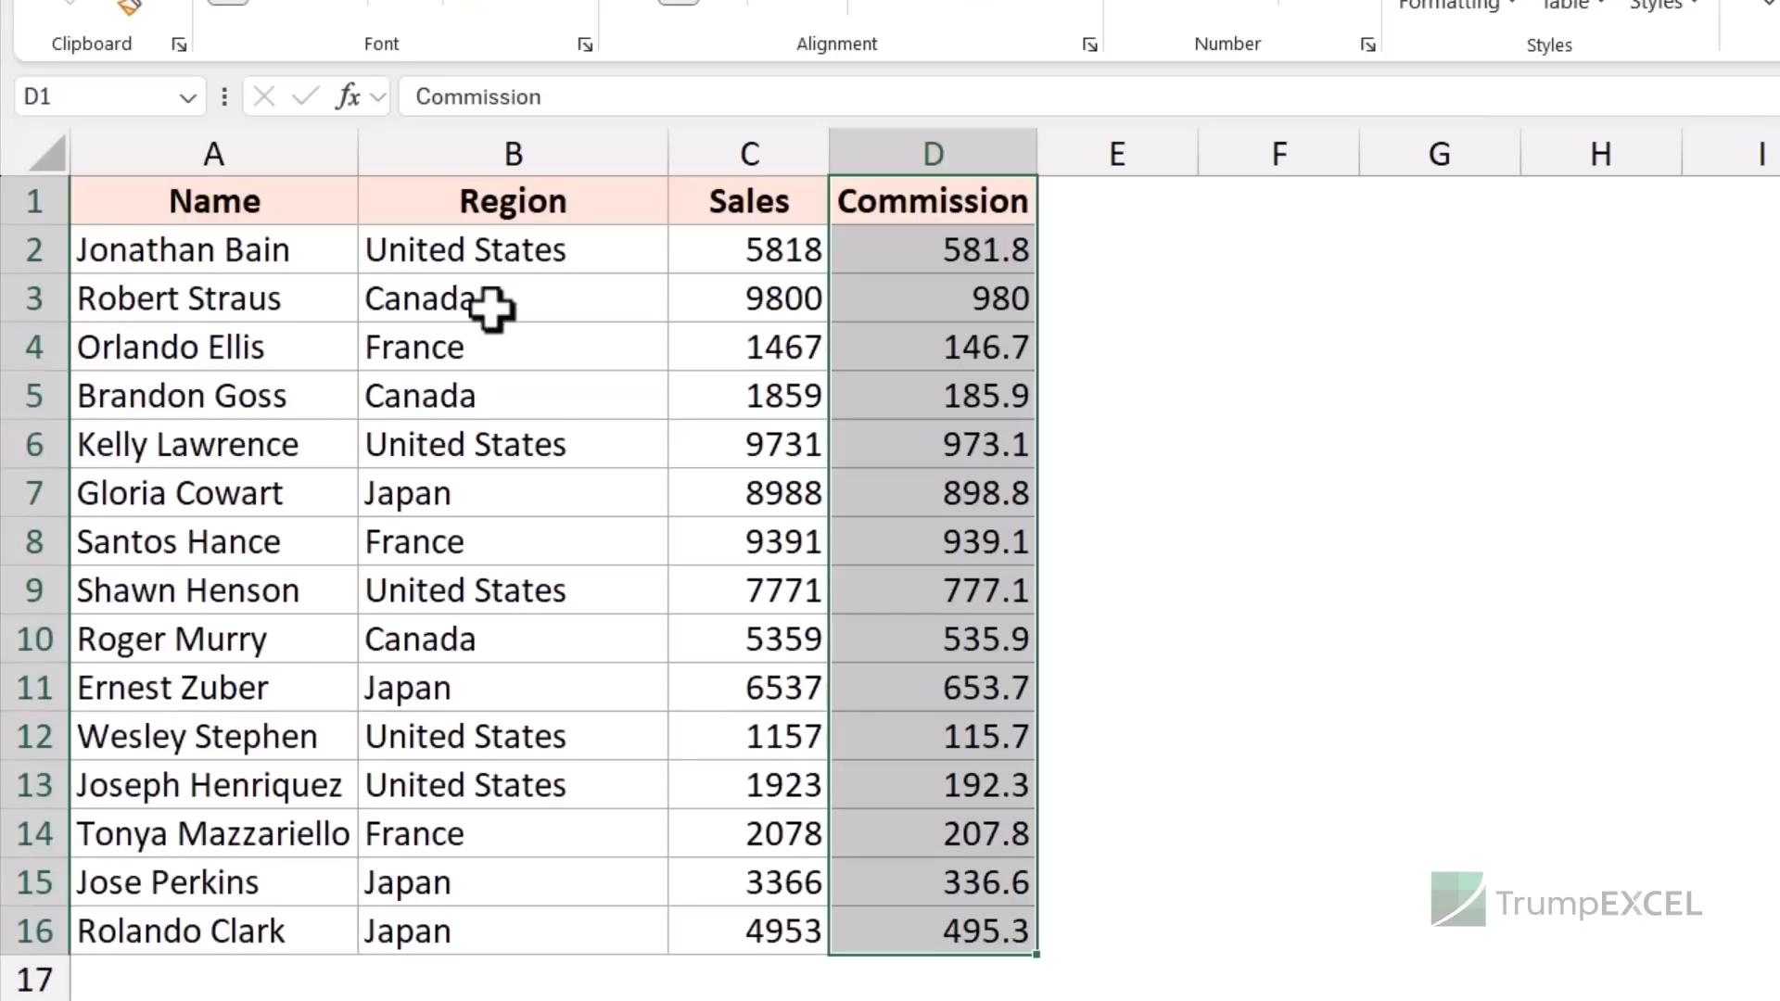
pyautogui.moveTo(267, 253); pyautogui.dragTo(937, 489)
# - Copy the first six data rows and paste them at H2
pyautogui.hotkey('ctrl', 'c')
pyautogui.click(1585, 262)
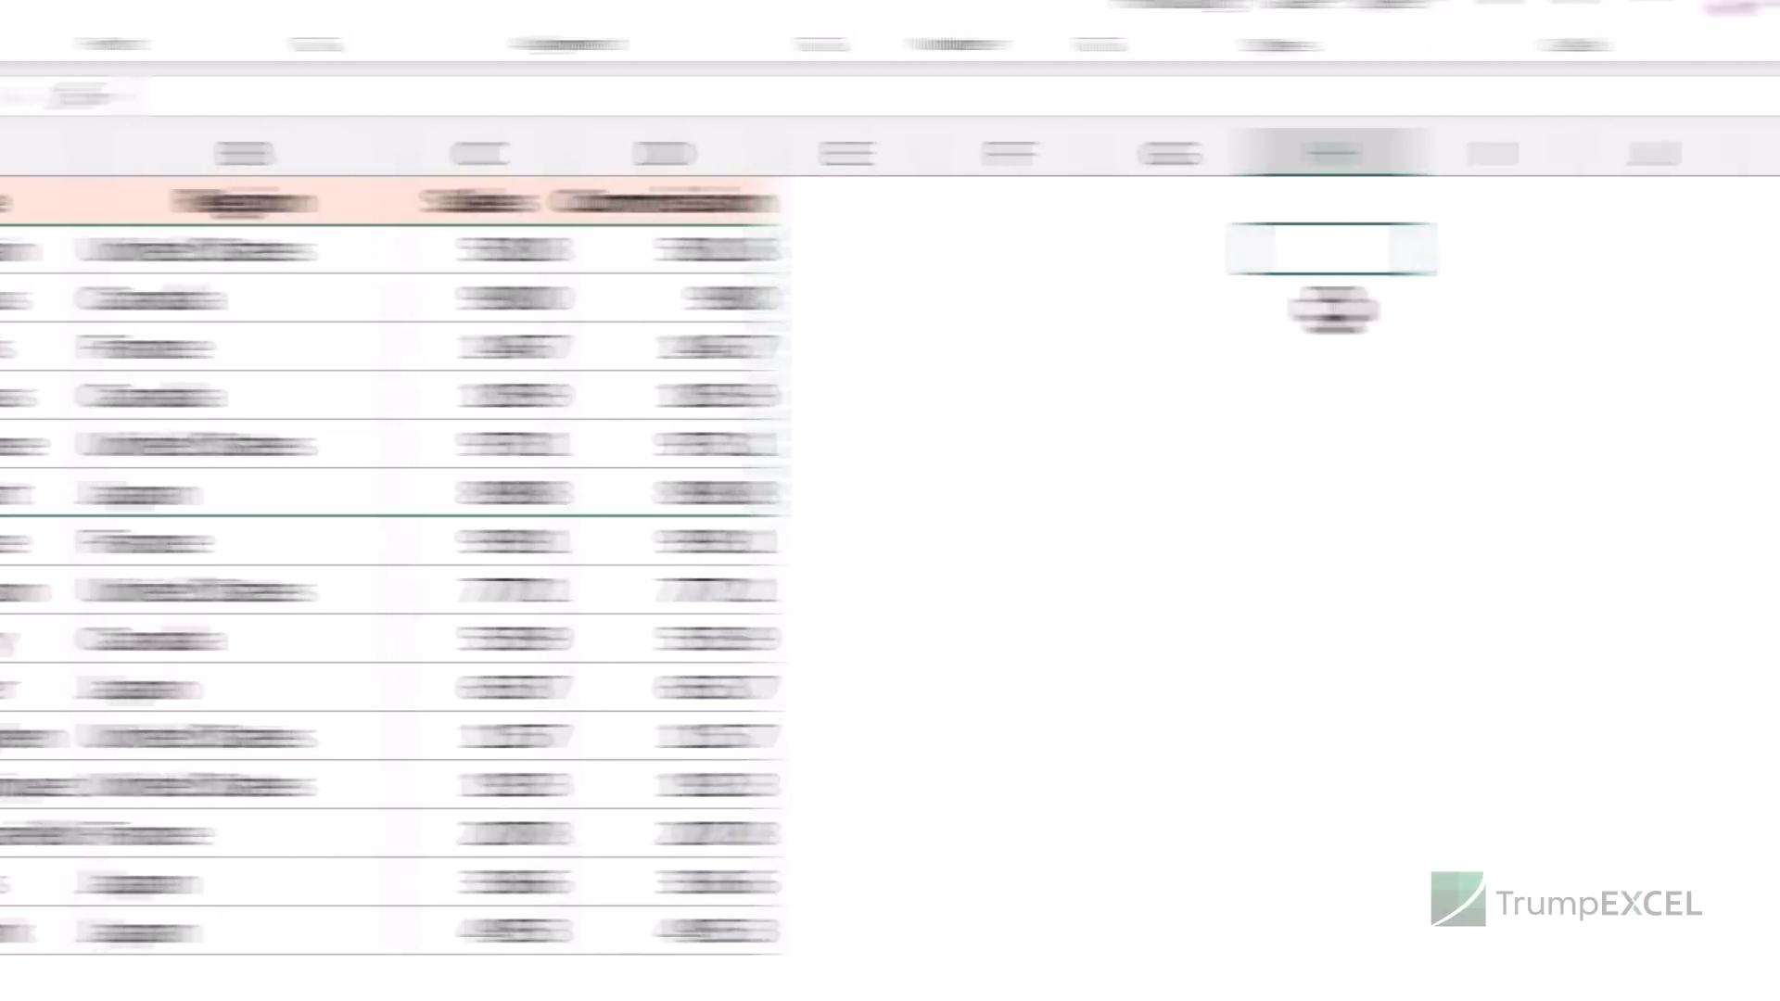
pyautogui.hotkey('ctrl', 'v')
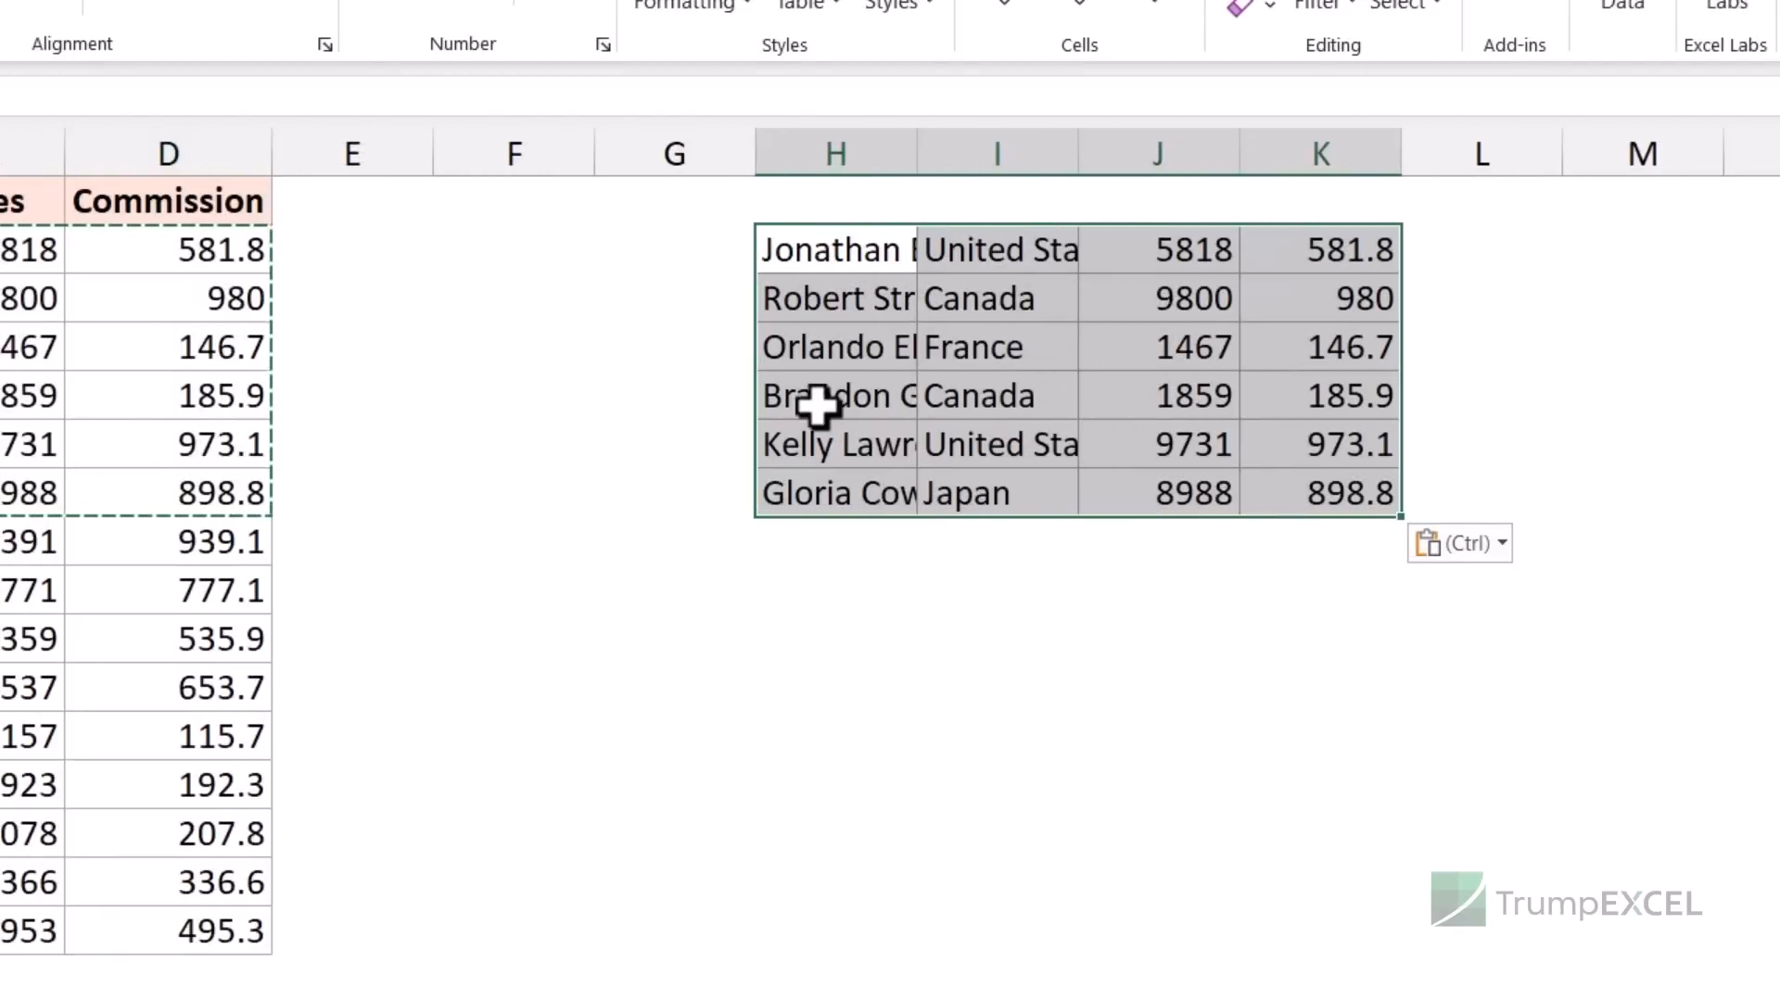
# - Insert a copy of table A1:D16 at H1:K16, shifting the pasted rows down
pyautogui.moveTo(116, 290); pyautogui.dragTo(691, 825)
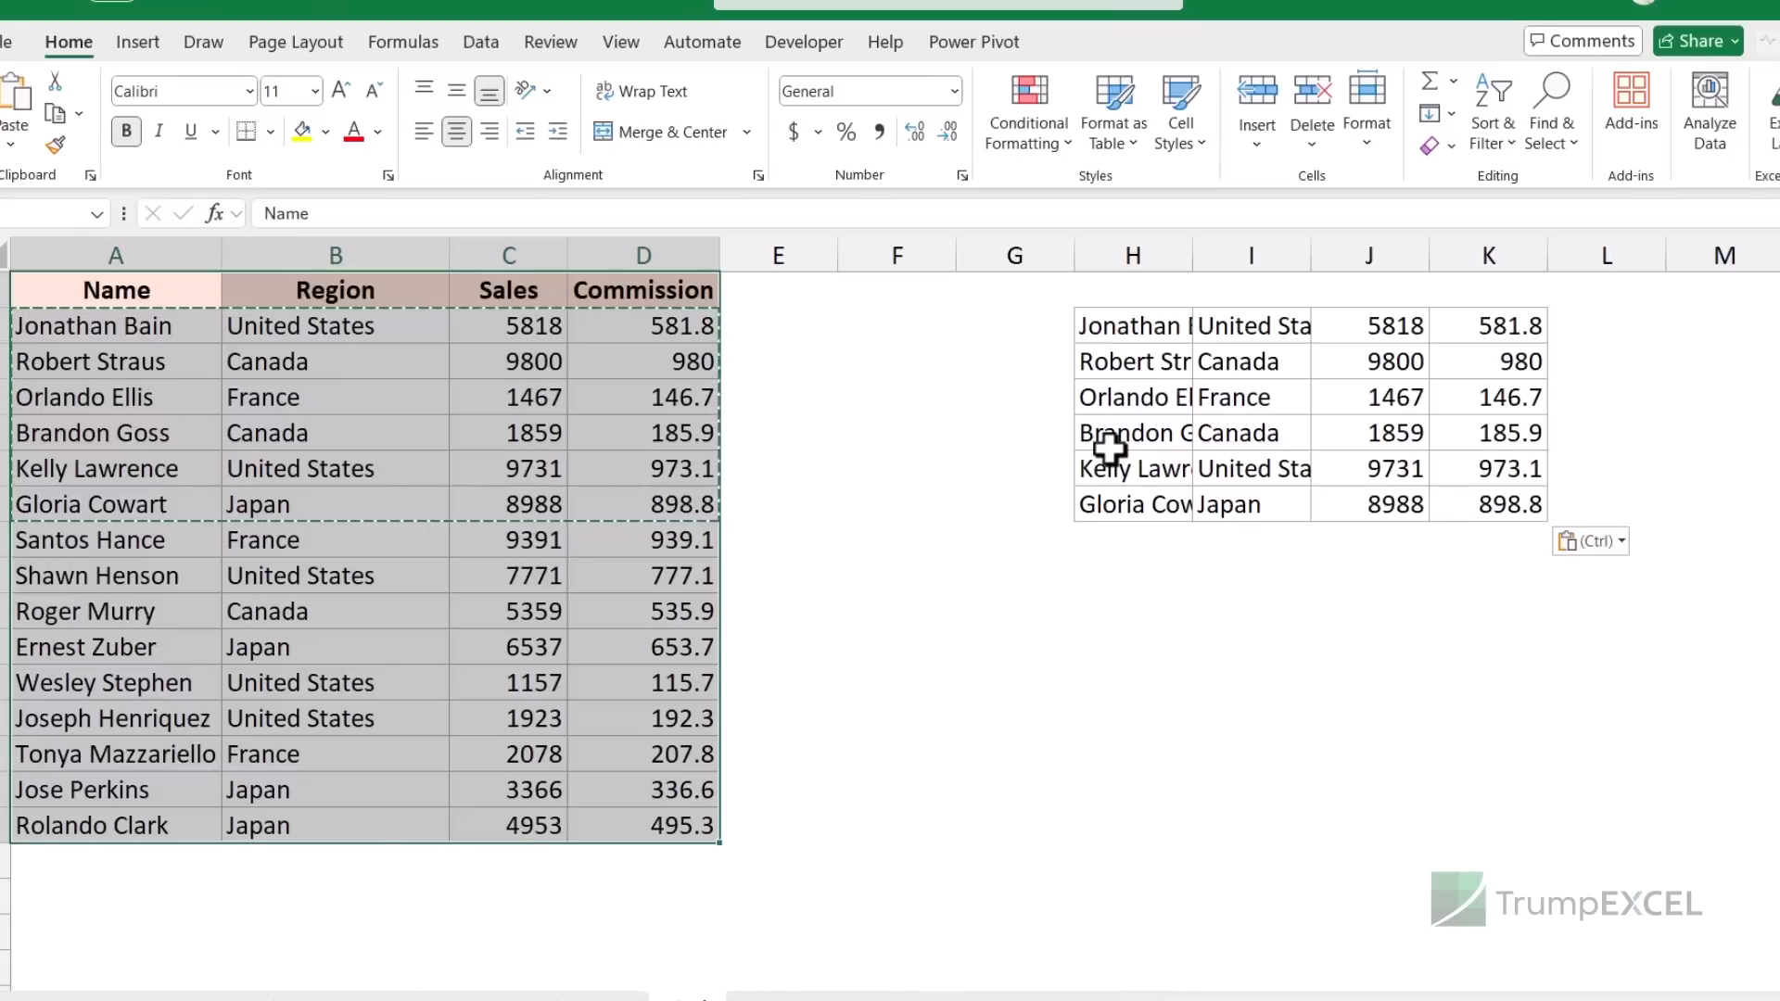
pyautogui.moveTo(177, 295); pyautogui.dragTo(702, 823)
pyautogui.press('Escape')
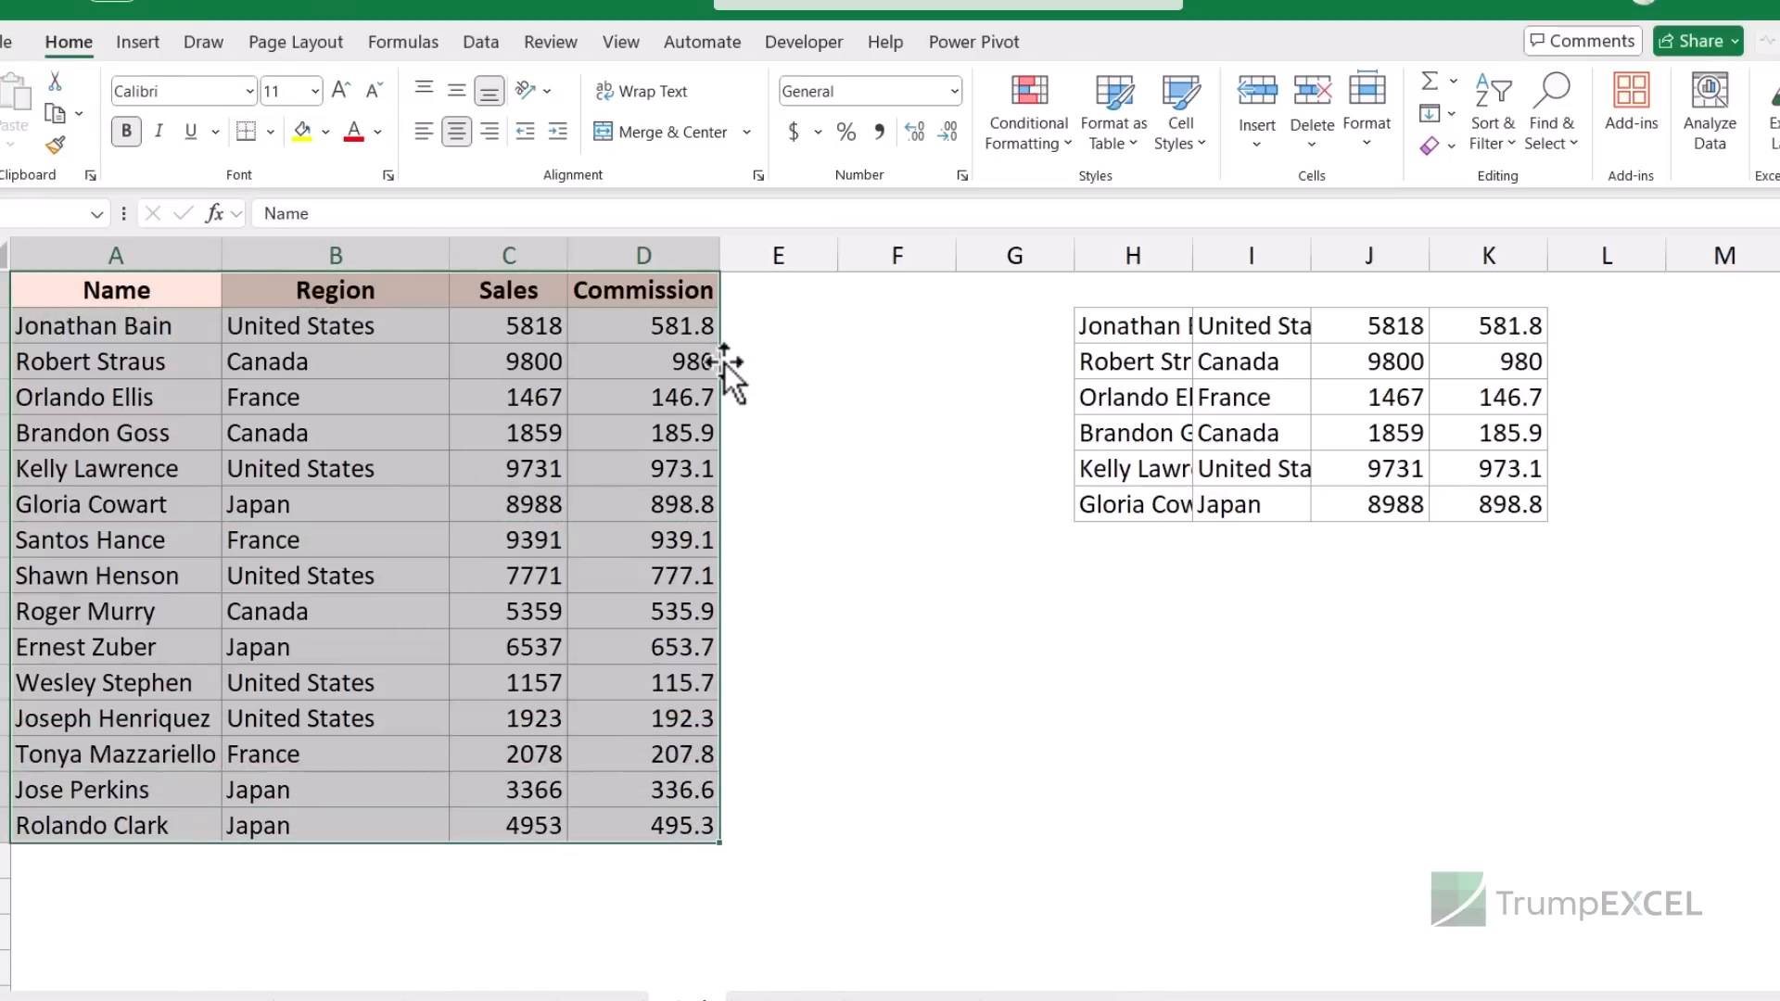
pyautogui.moveTo(736, 370); pyautogui.dragTo(1494, 392)
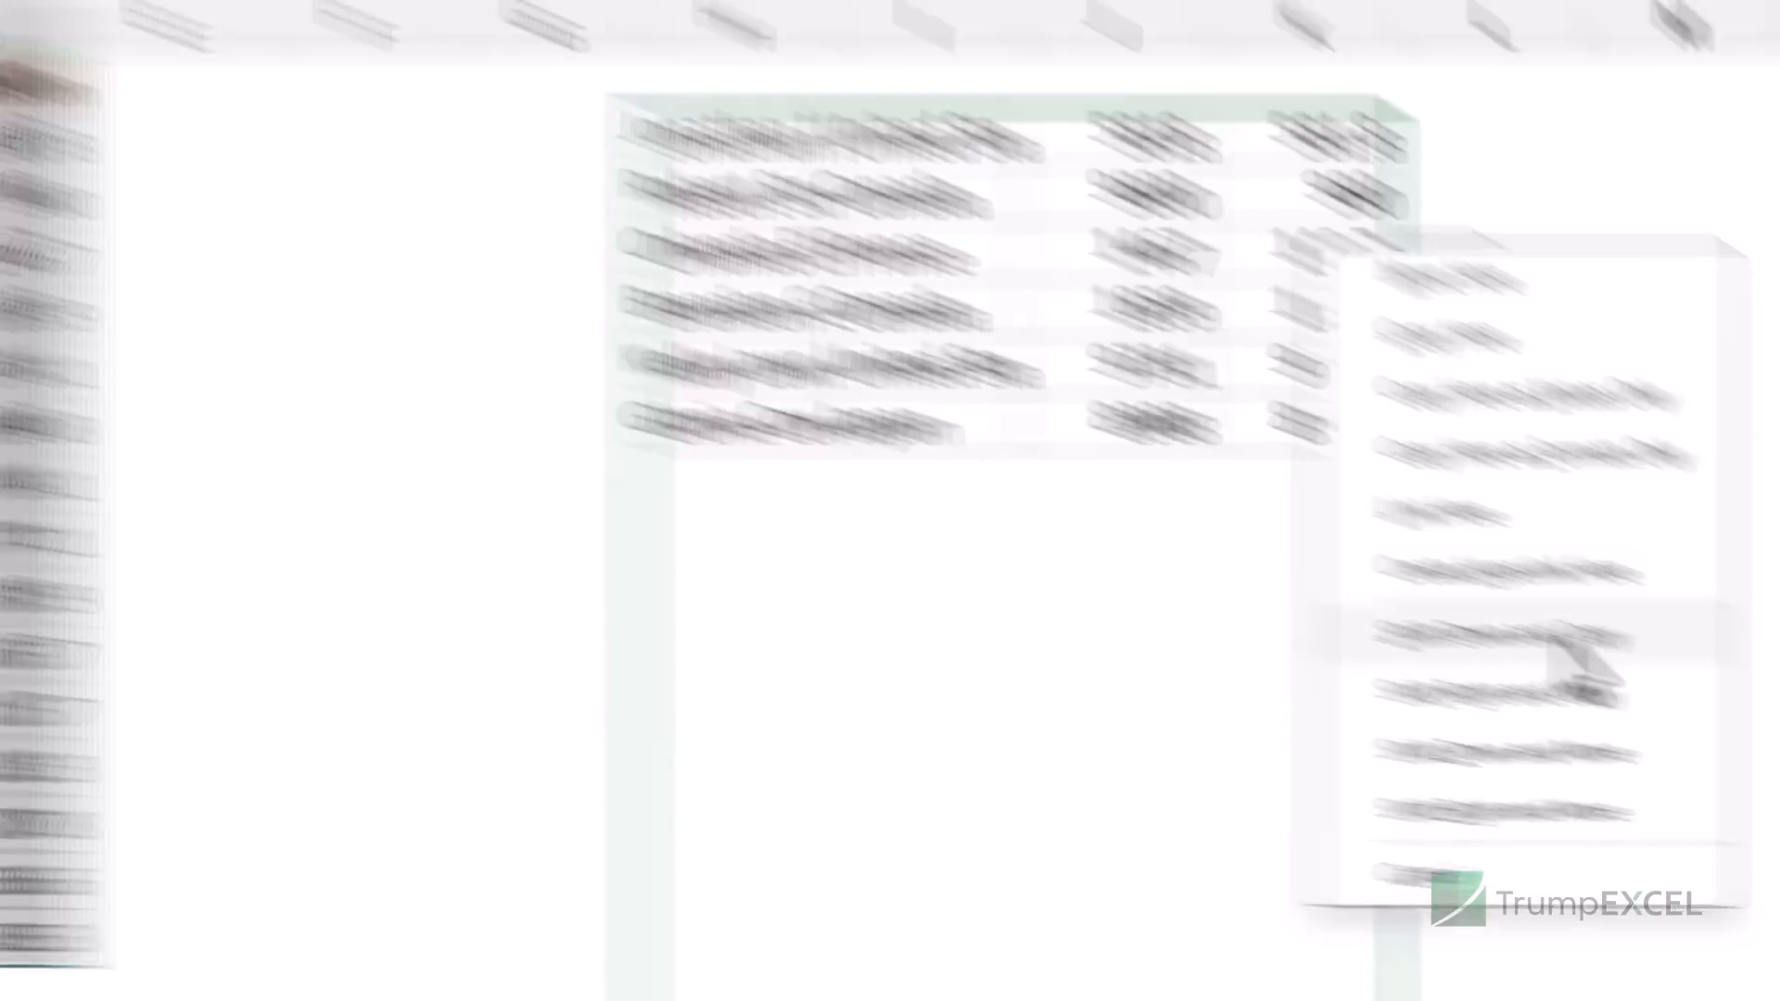
pyautogui.click(1362, 565)
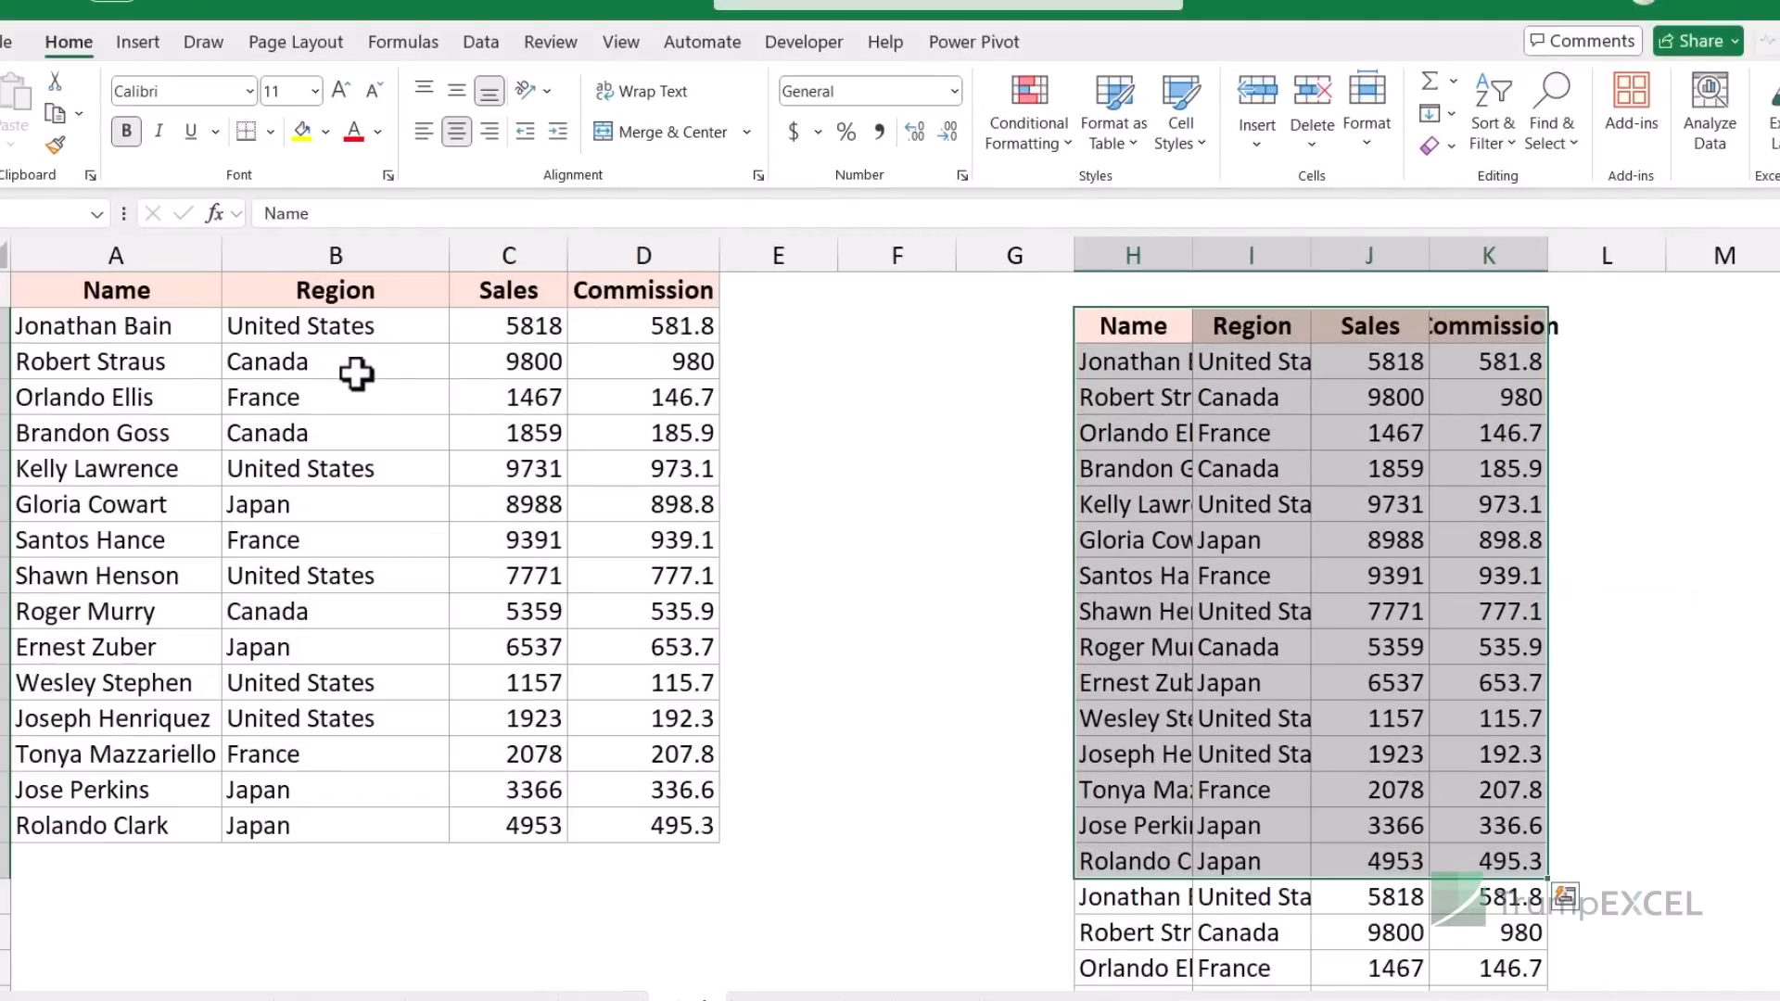
pyautogui.scroll(-2, 1197, 665)
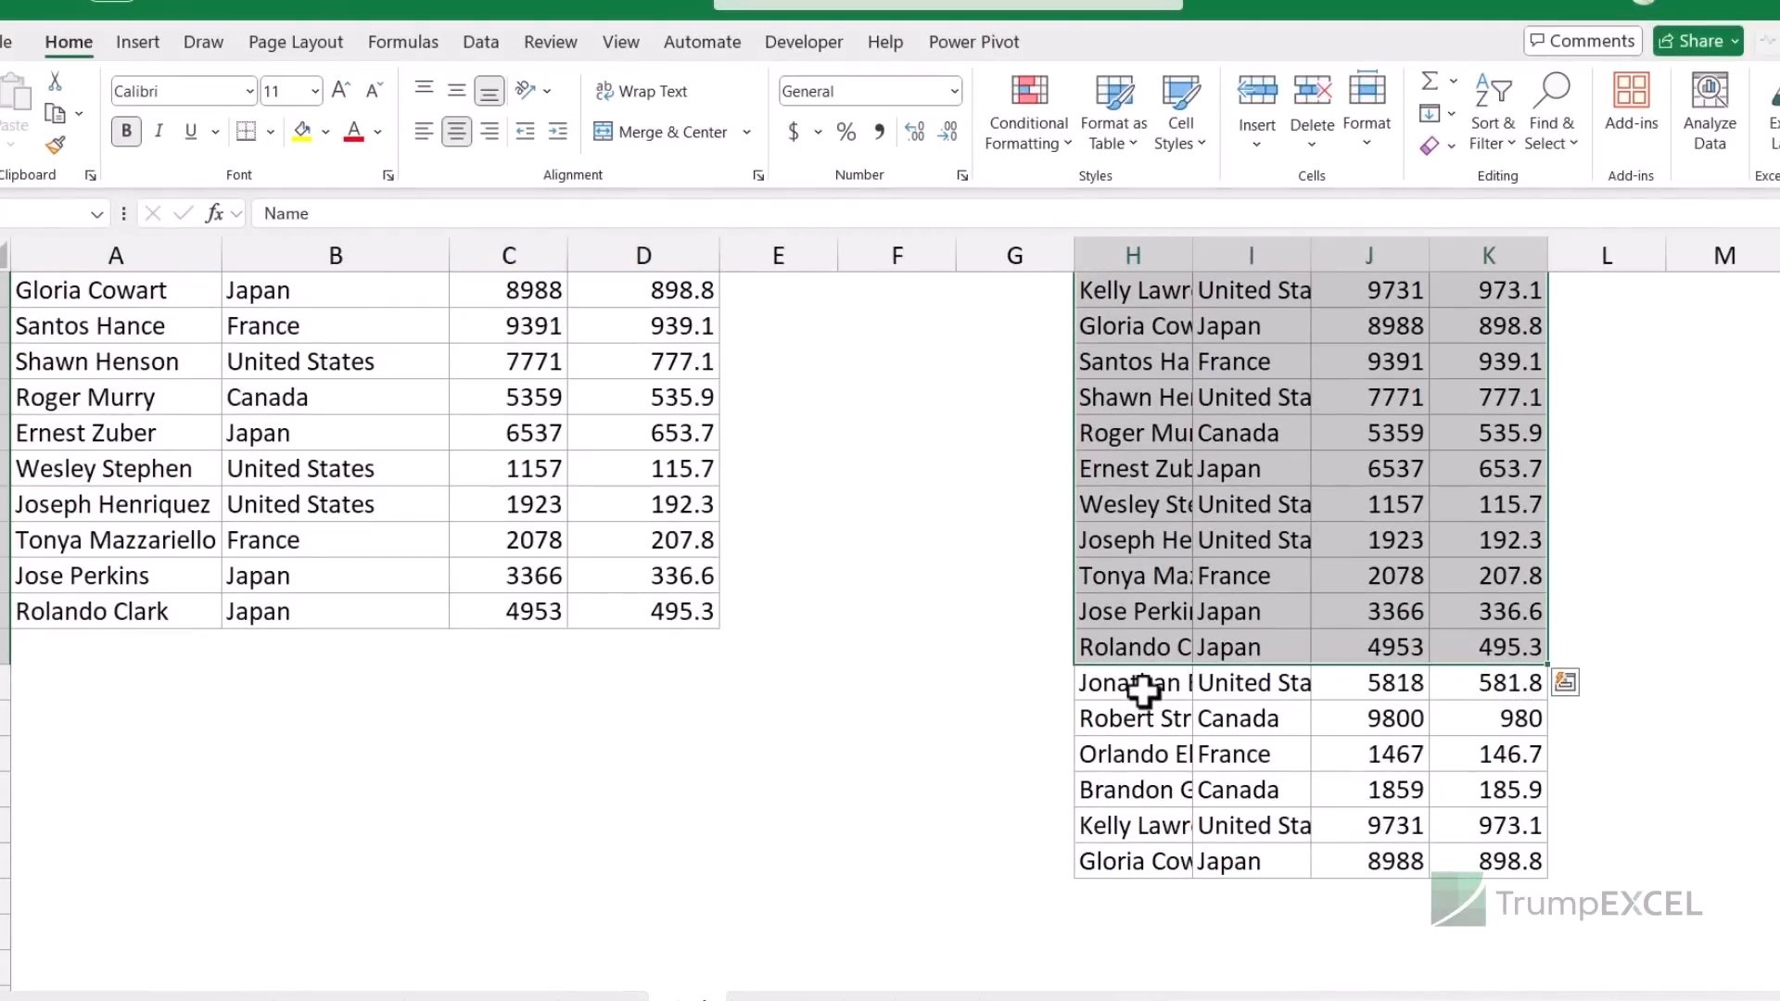
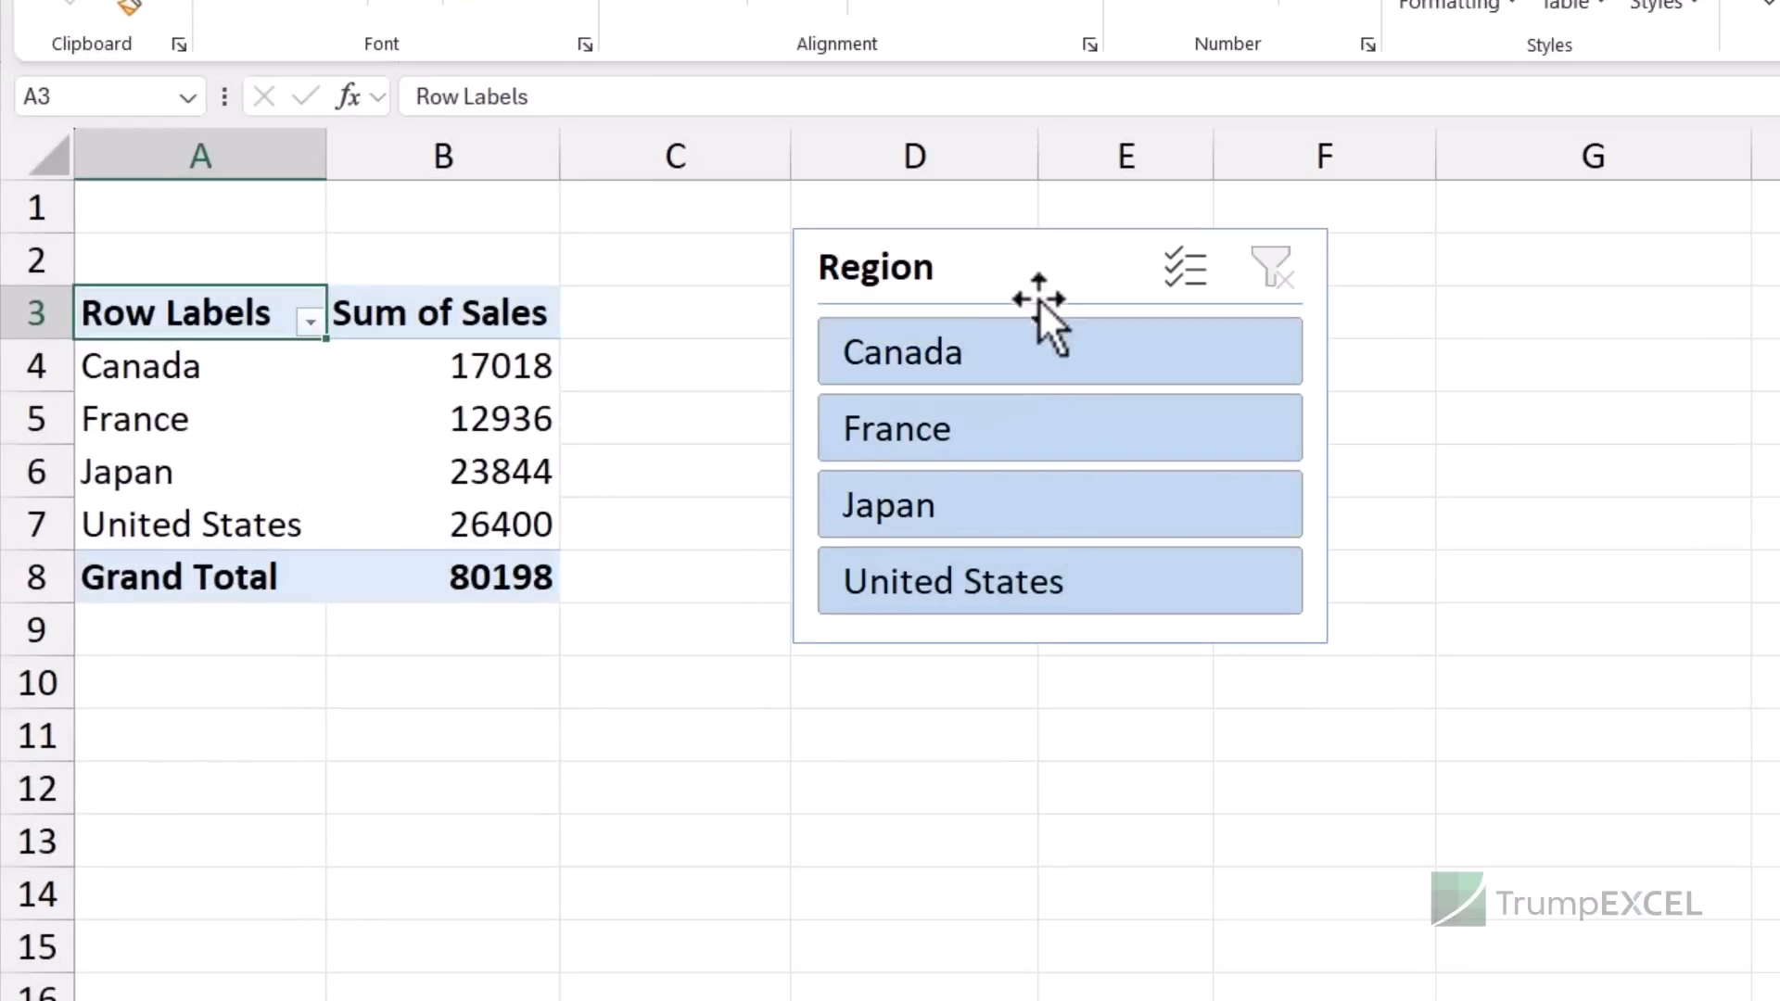
# - Filter the pivot to Canada, then France, then clear the region filter
pyautogui.click(1052, 372)
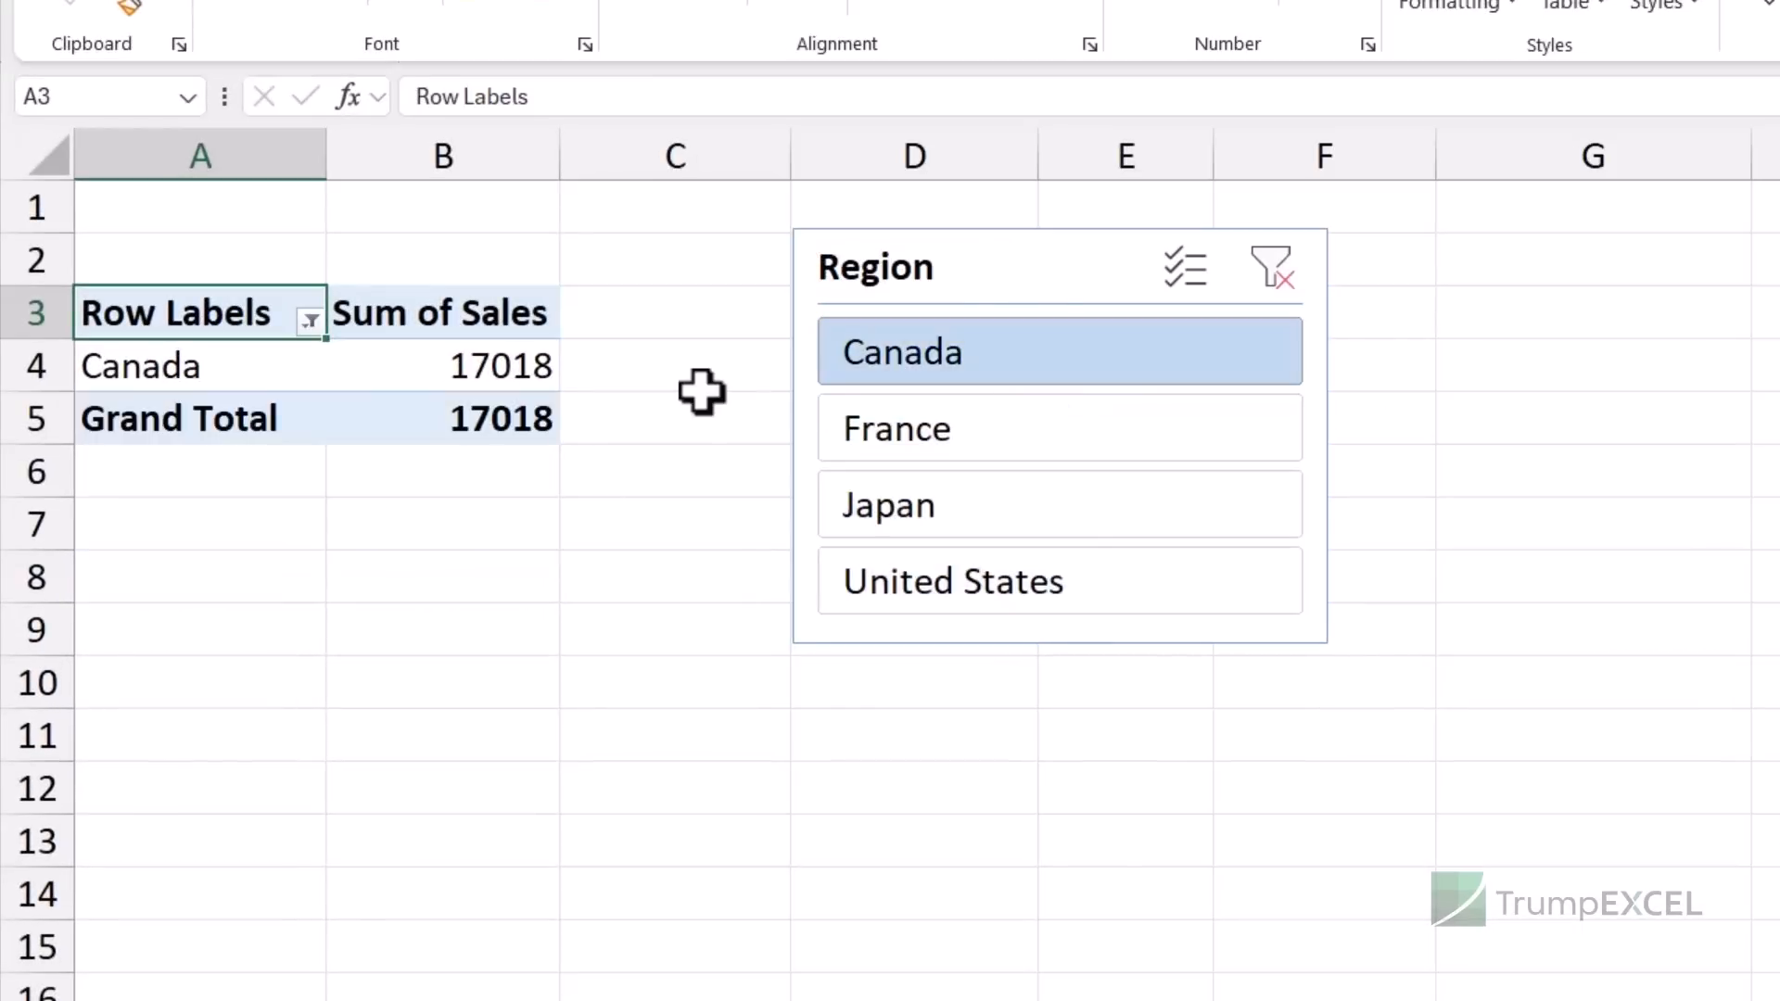
pyautogui.click(1065, 427)
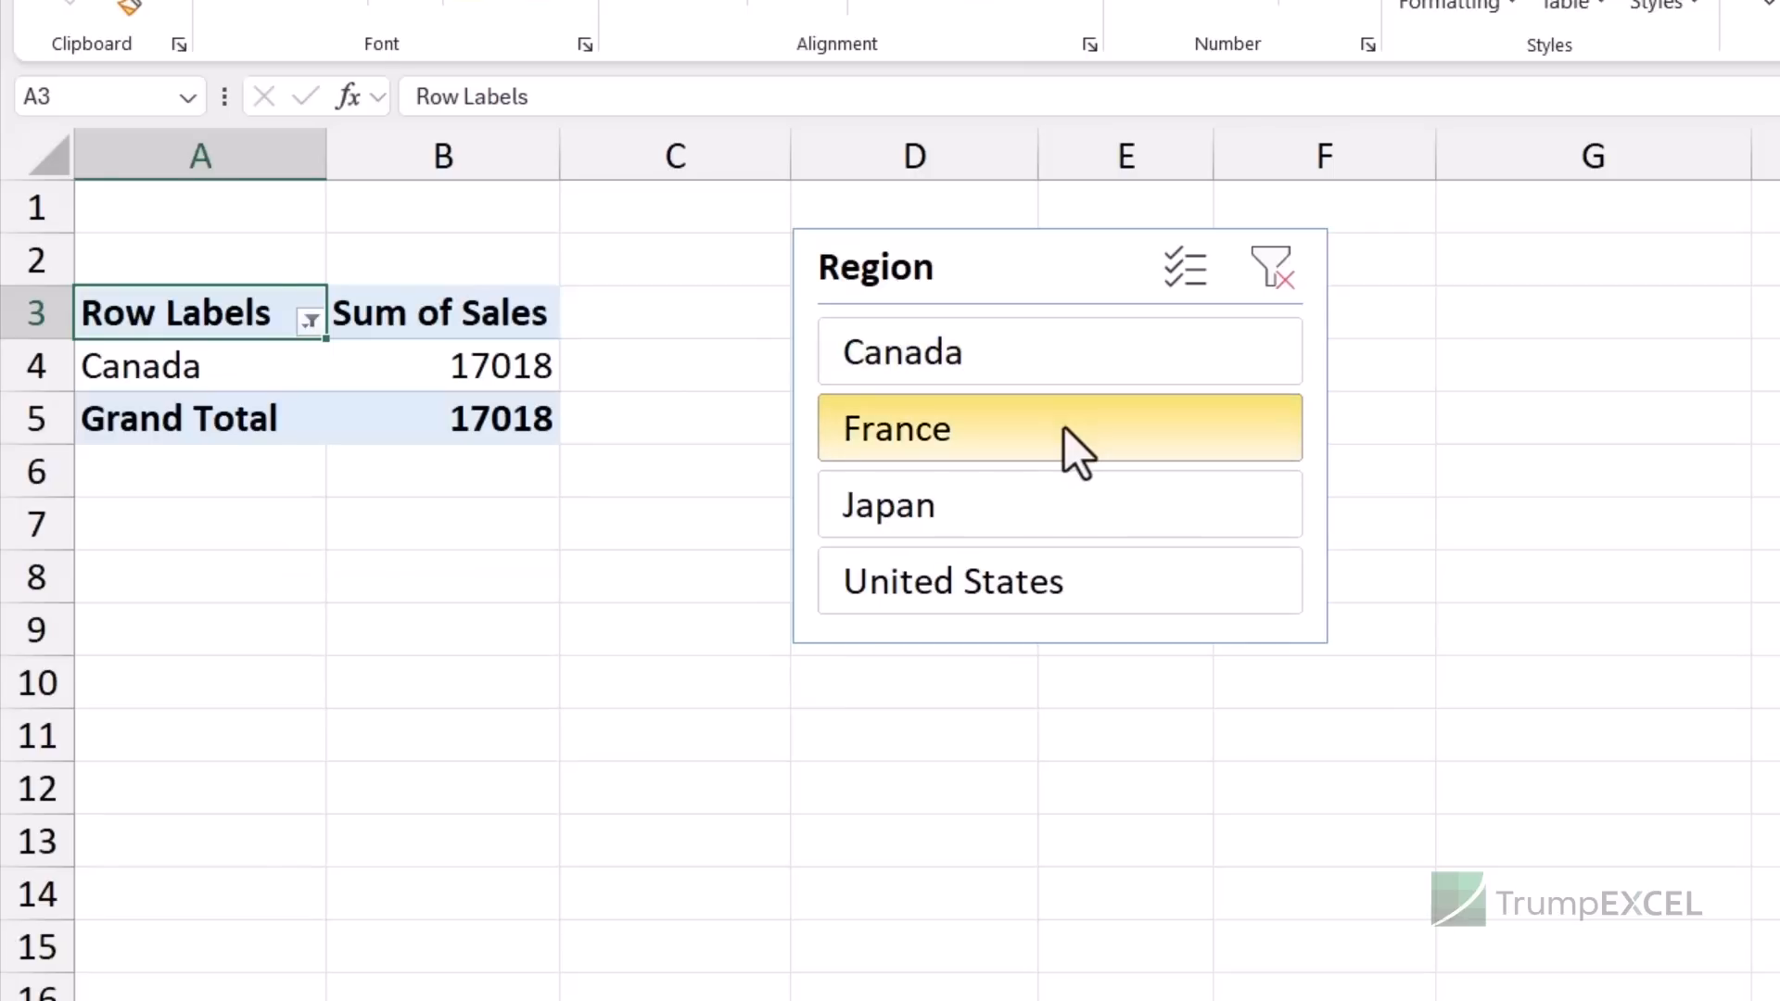
pyautogui.click(1272, 267)
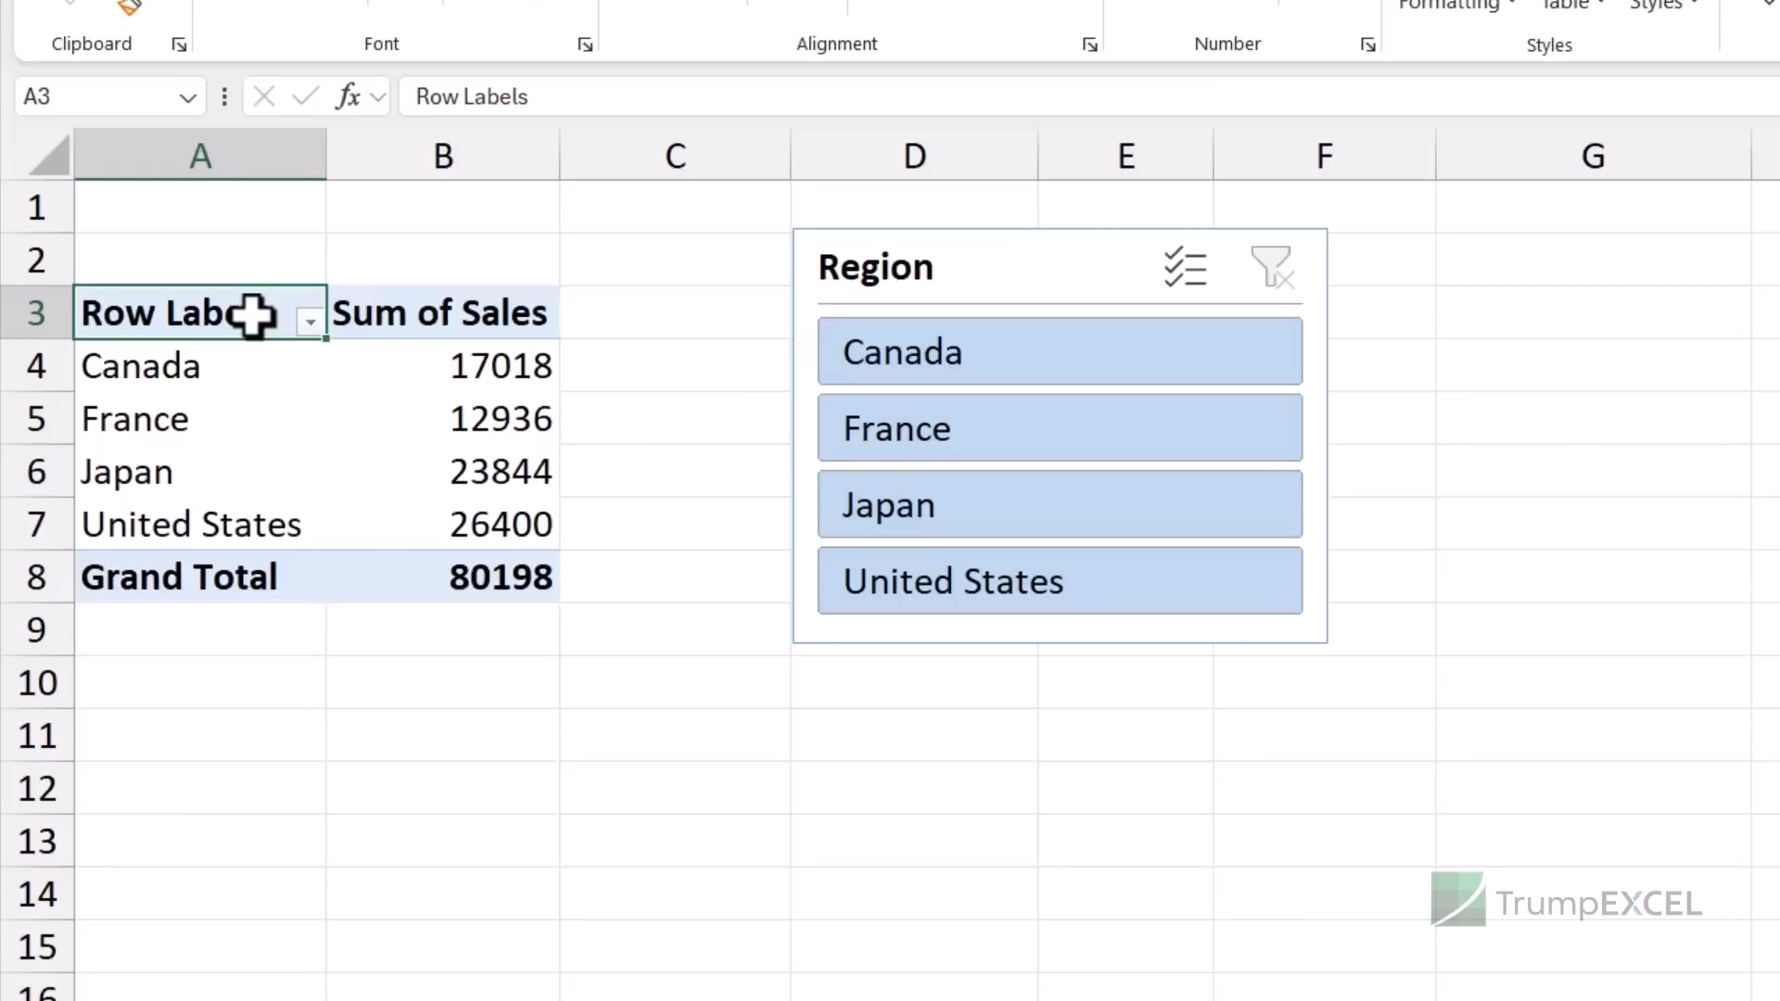
# - Copy the pivot table A3:B8 and paste the duplicate at A12
pyautogui.moveTo(252, 315); pyautogui.dragTo(464, 550)
pyautogui.hotkey('ctrl', 'c')
pyautogui.click(219, 783)
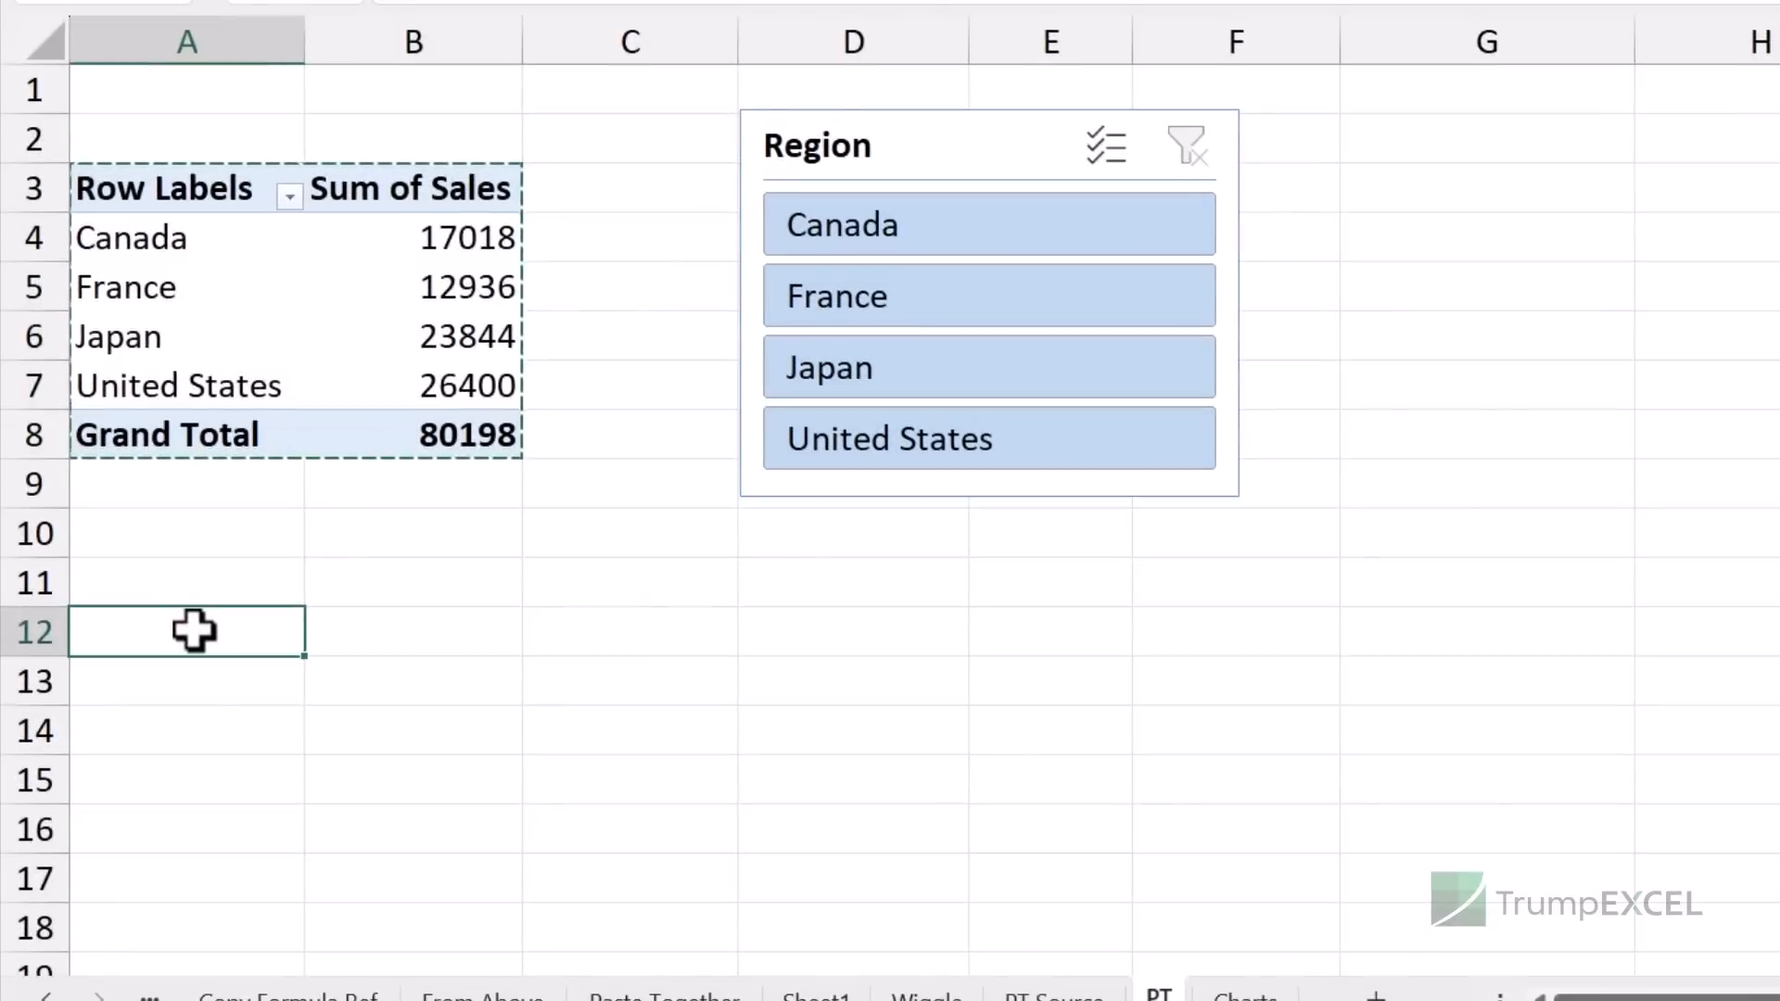
pyautogui.hotkey('ctrl', 'v')
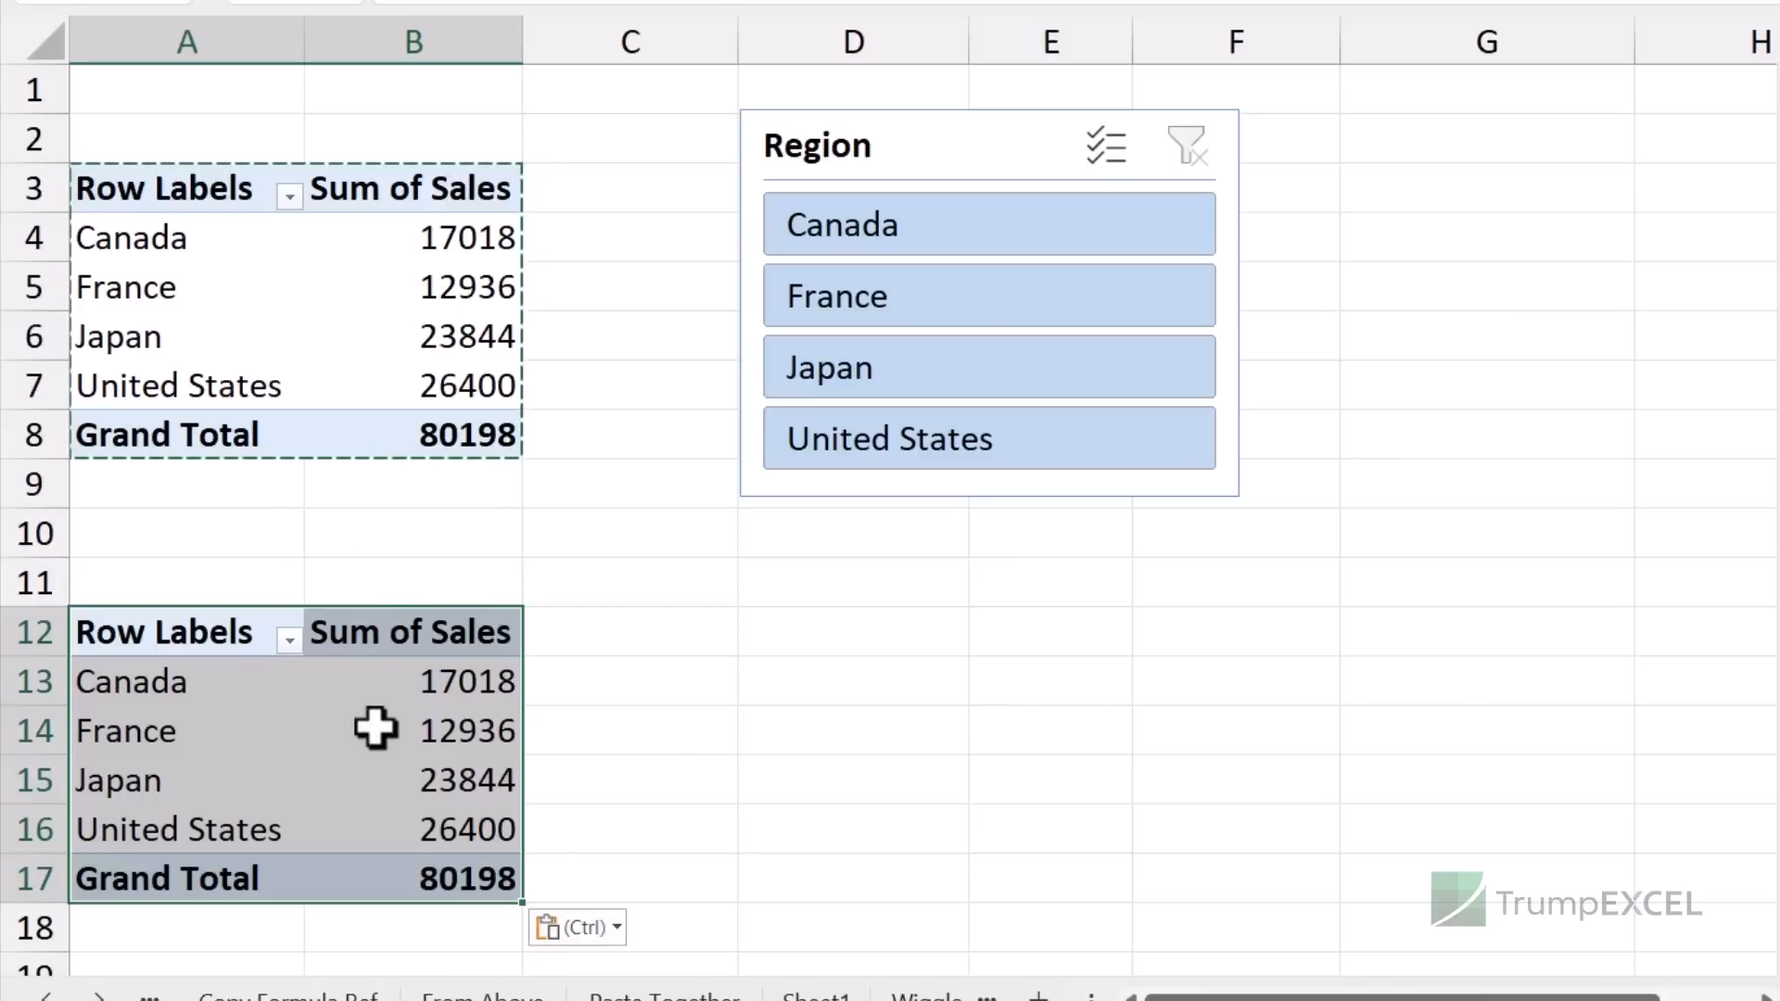
pyautogui.moveTo(375, 729)
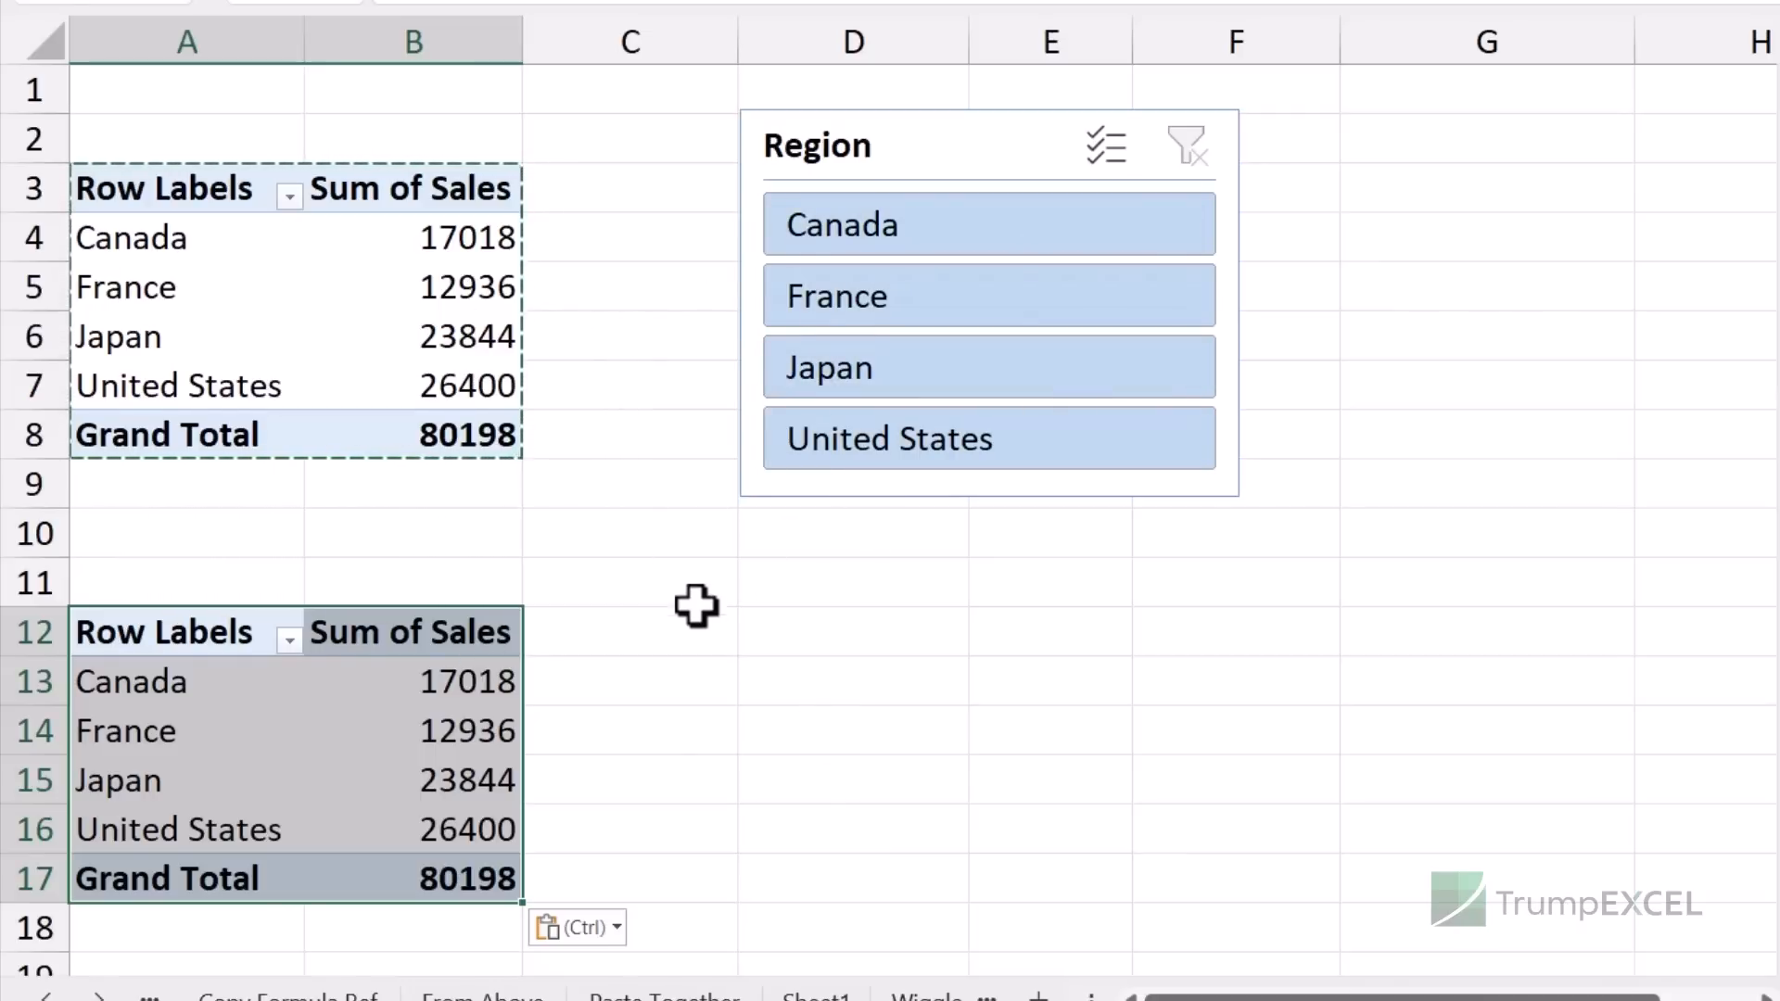
pyautogui.click(270, 738)
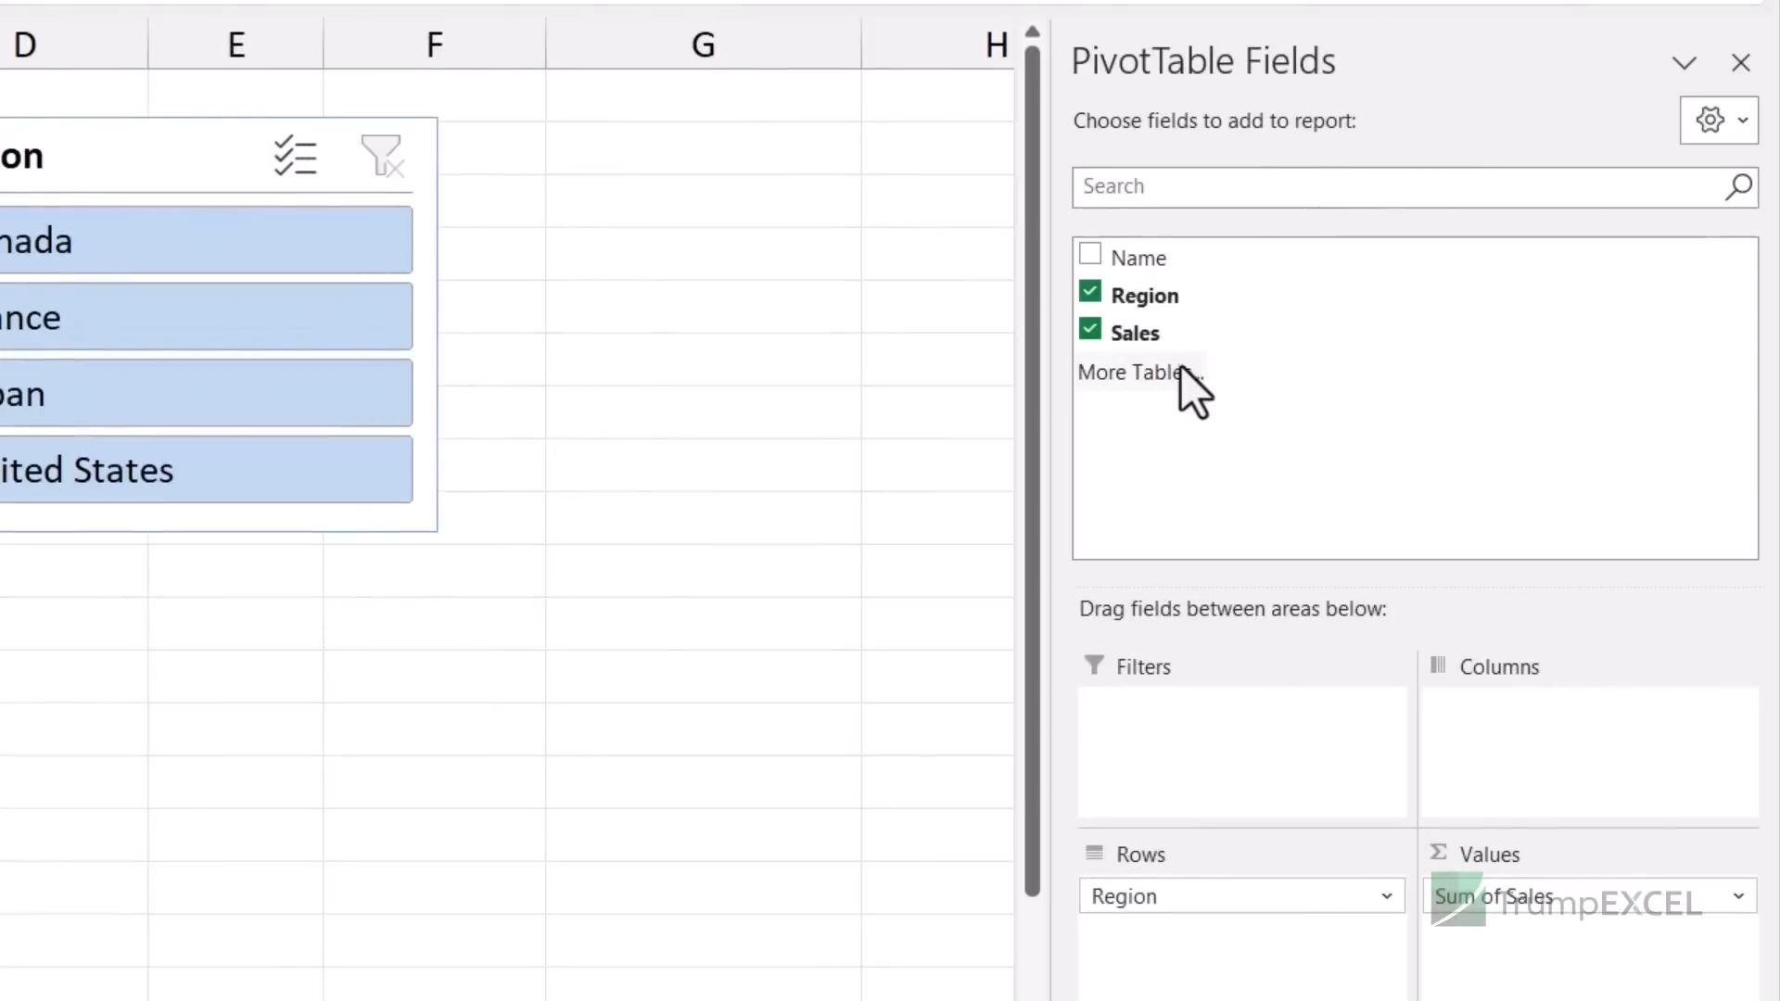
# - Replace Region with Name in the copied pivot, then filter both pivots to France and Japan
pyautogui.click(1092, 297)
pyautogui.click(1093, 258)
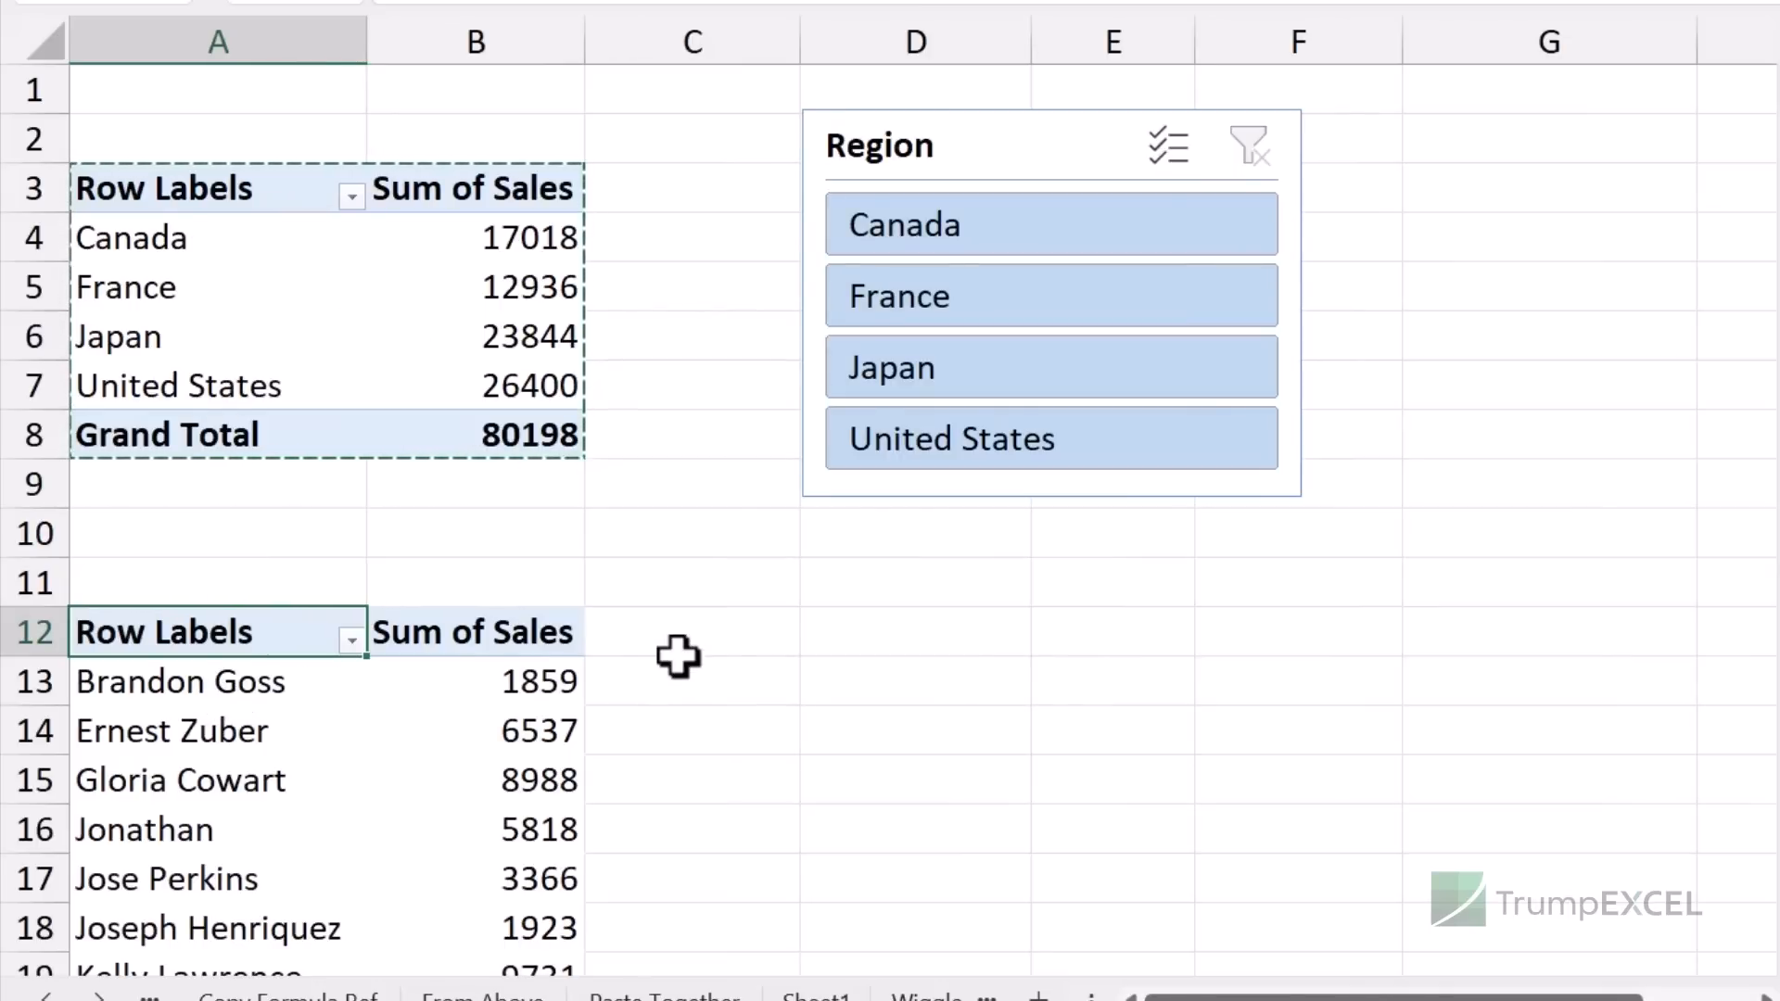
pyautogui.keyDown('ctrl'); pyautogui.scroll(-2, 680, 656); pyautogui.keyUp('ctrl')
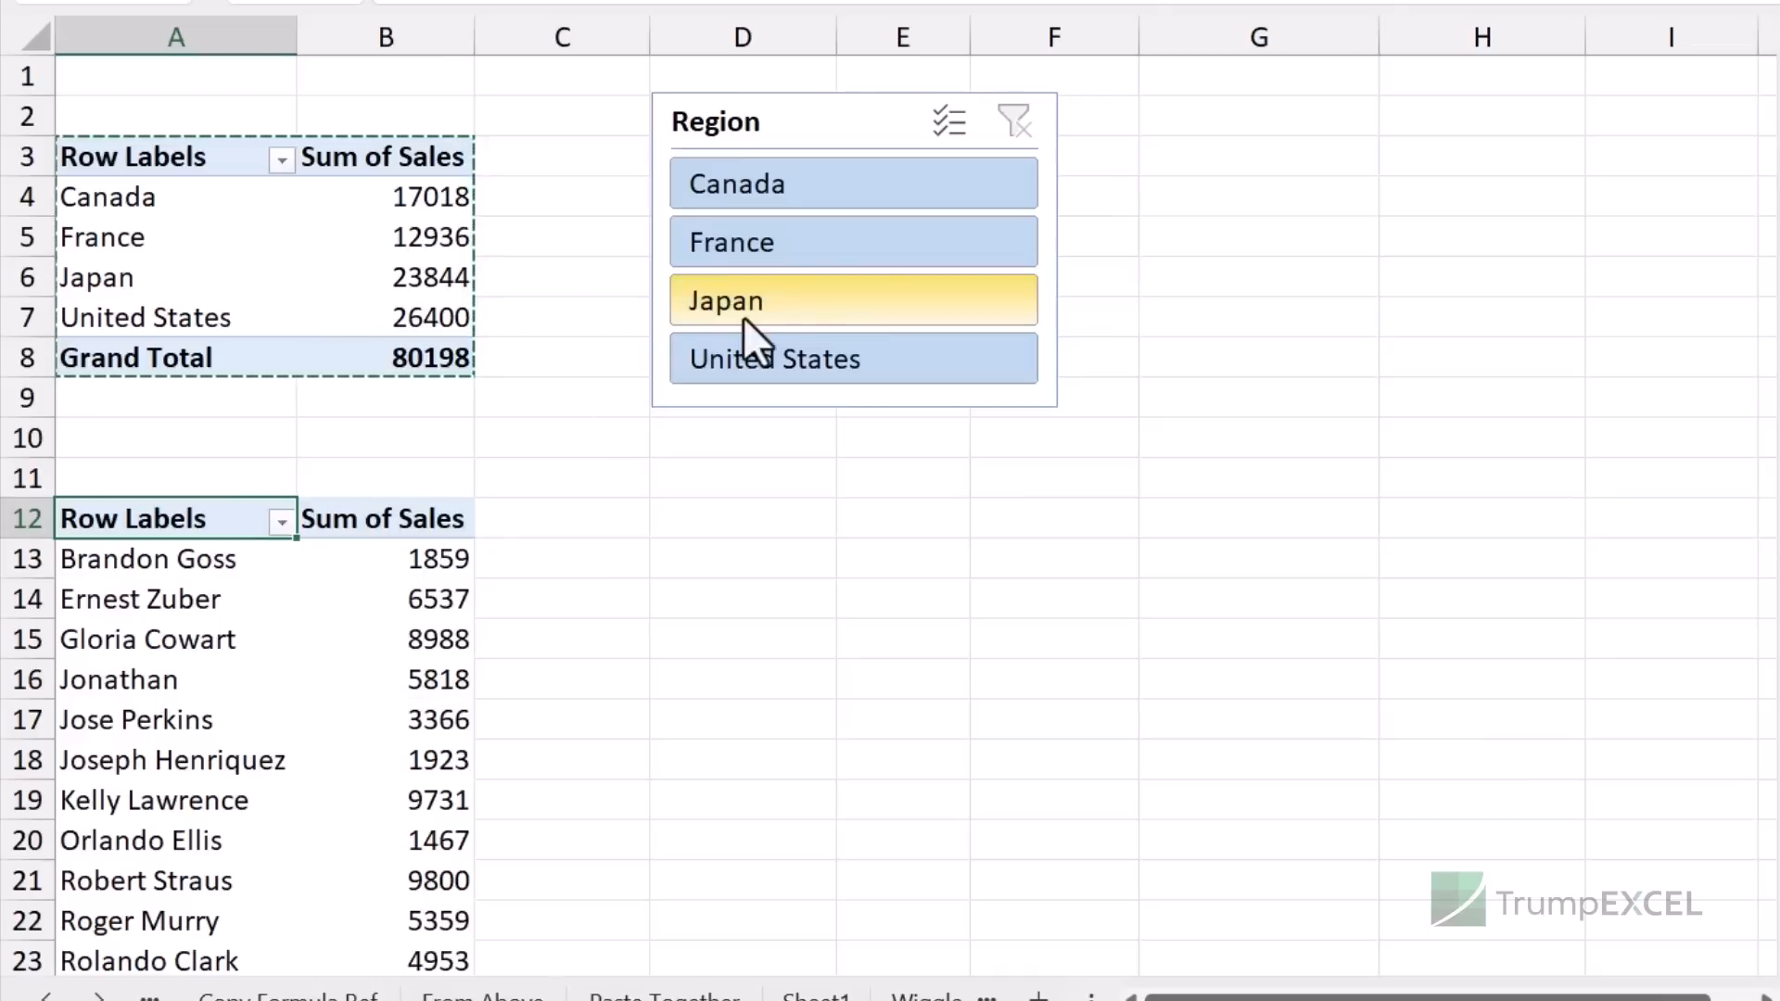
pyautogui.click(828, 258)
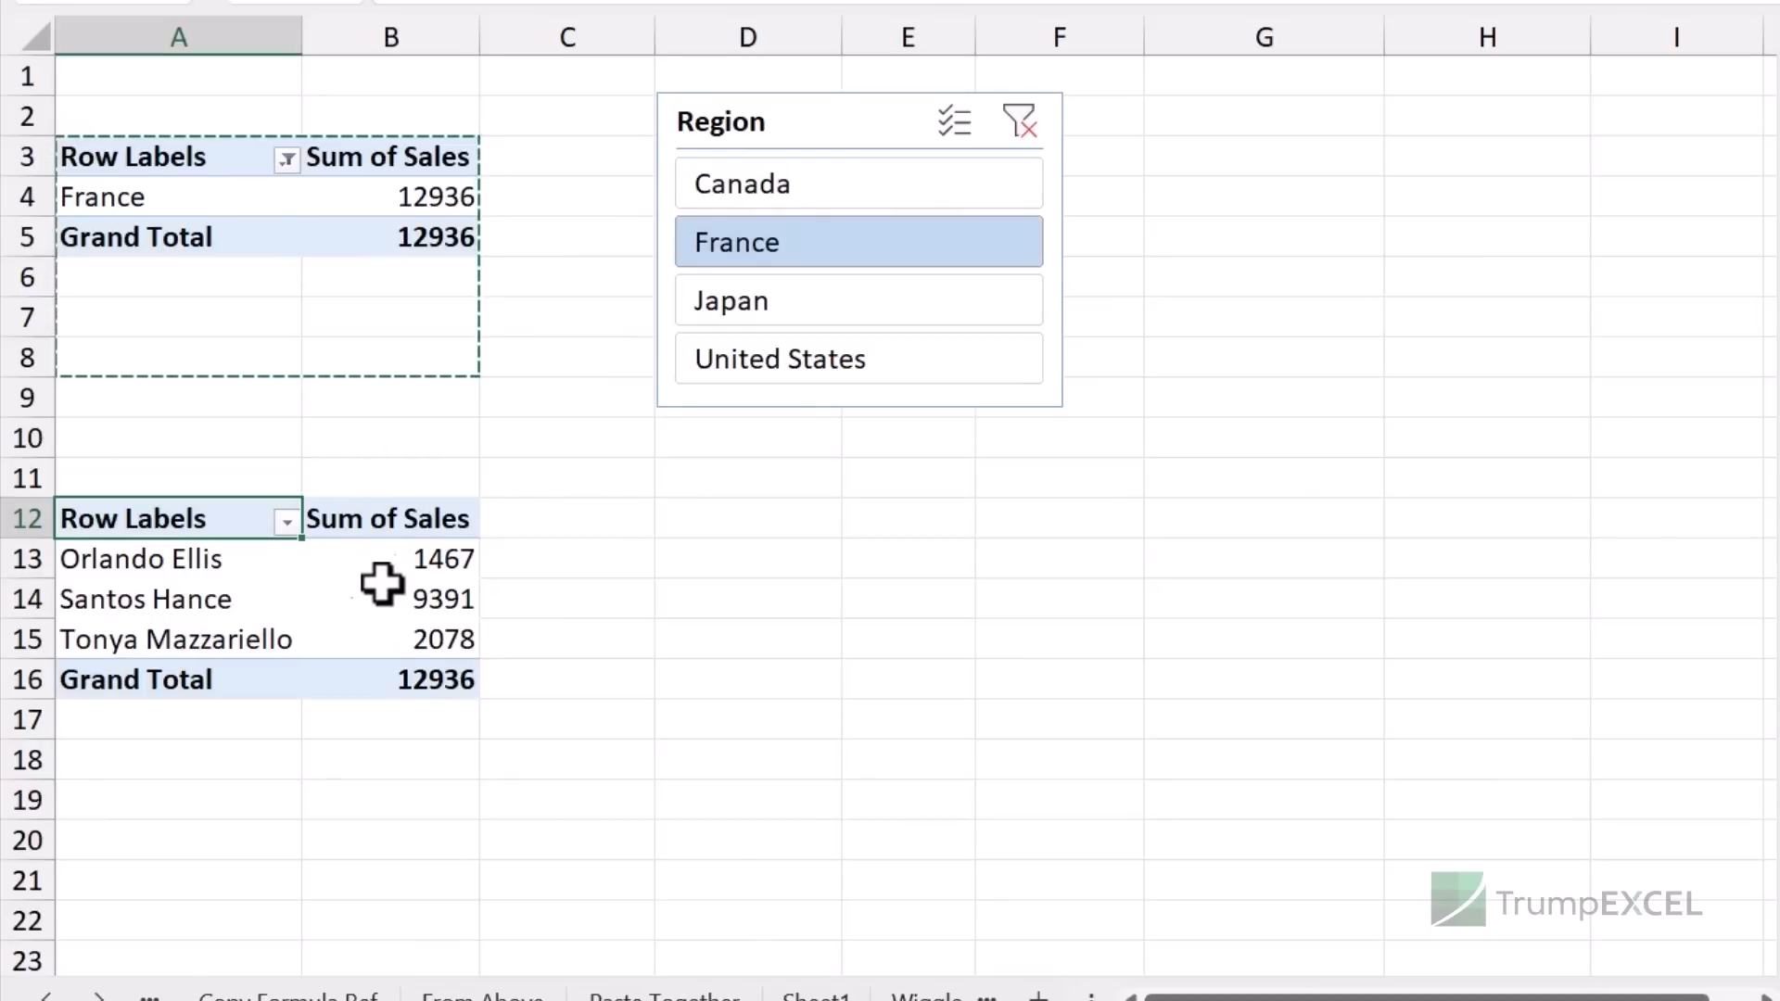
pyautogui.click(772, 306)
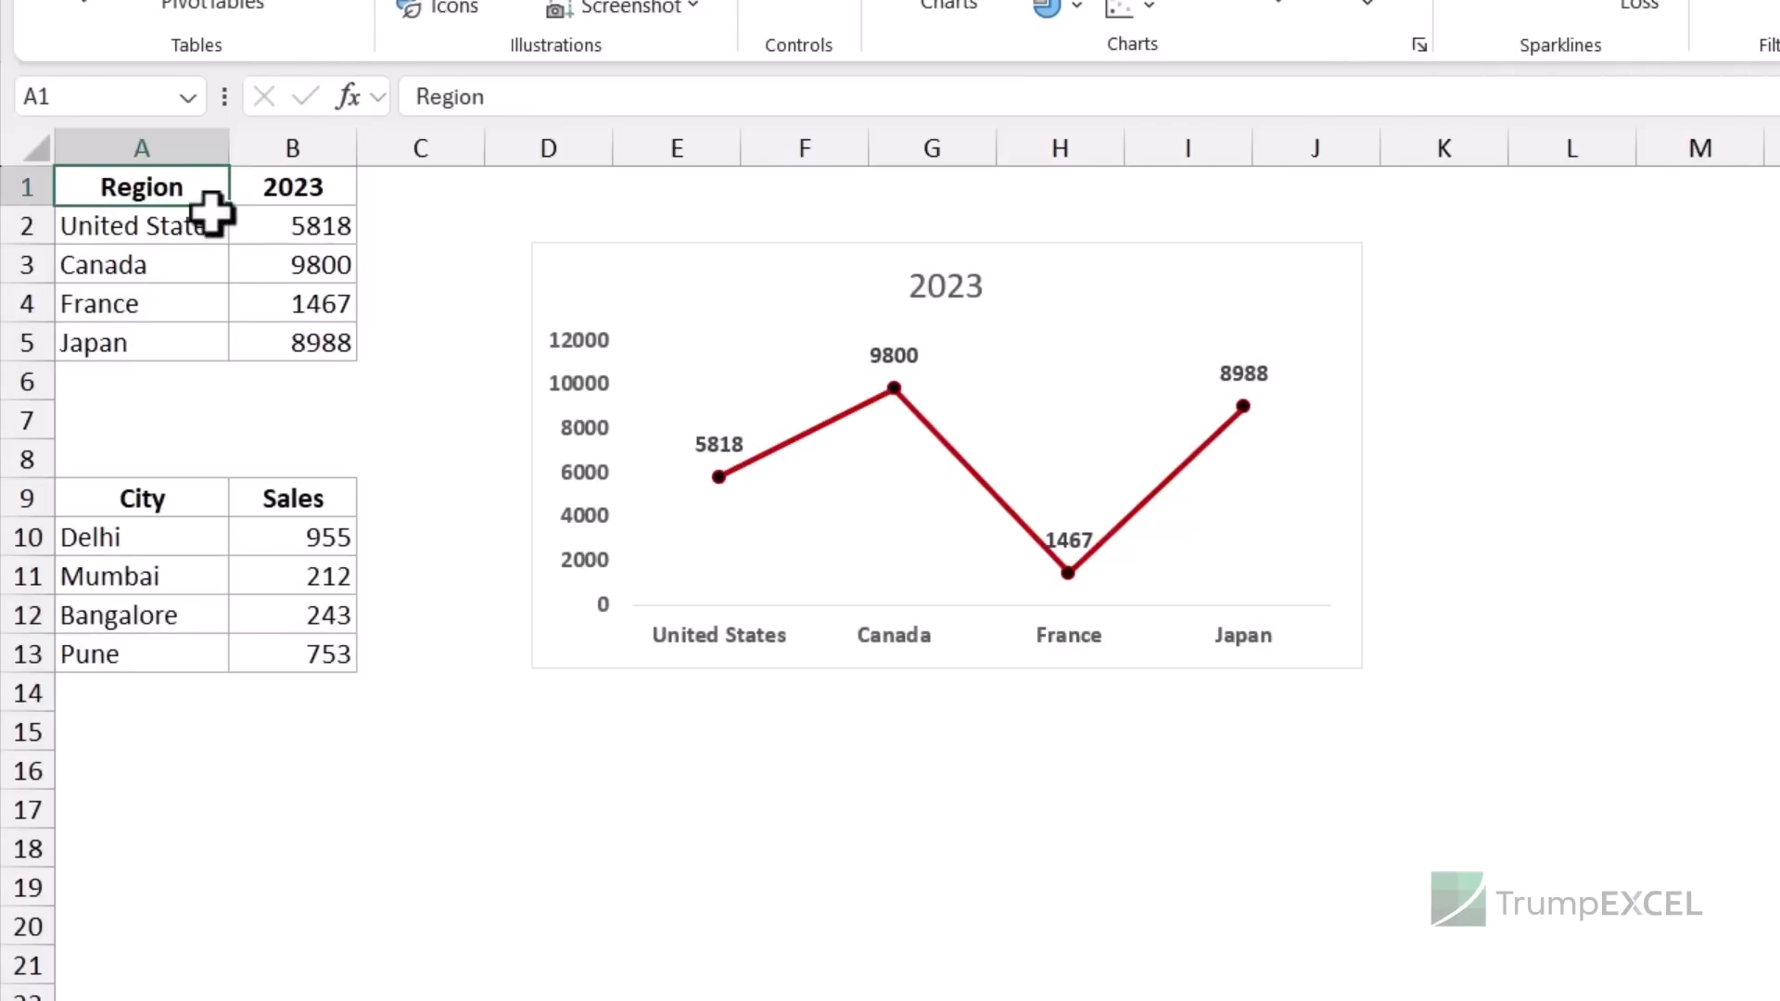
# - Insert a 2-D line chart of City sales A9:B13 and move it beside the 2023 chart
pyautogui.moveTo(178, 191); pyautogui.dragTo(290, 346)
pyautogui.moveTo(191, 501); pyautogui.dragTo(260, 654)
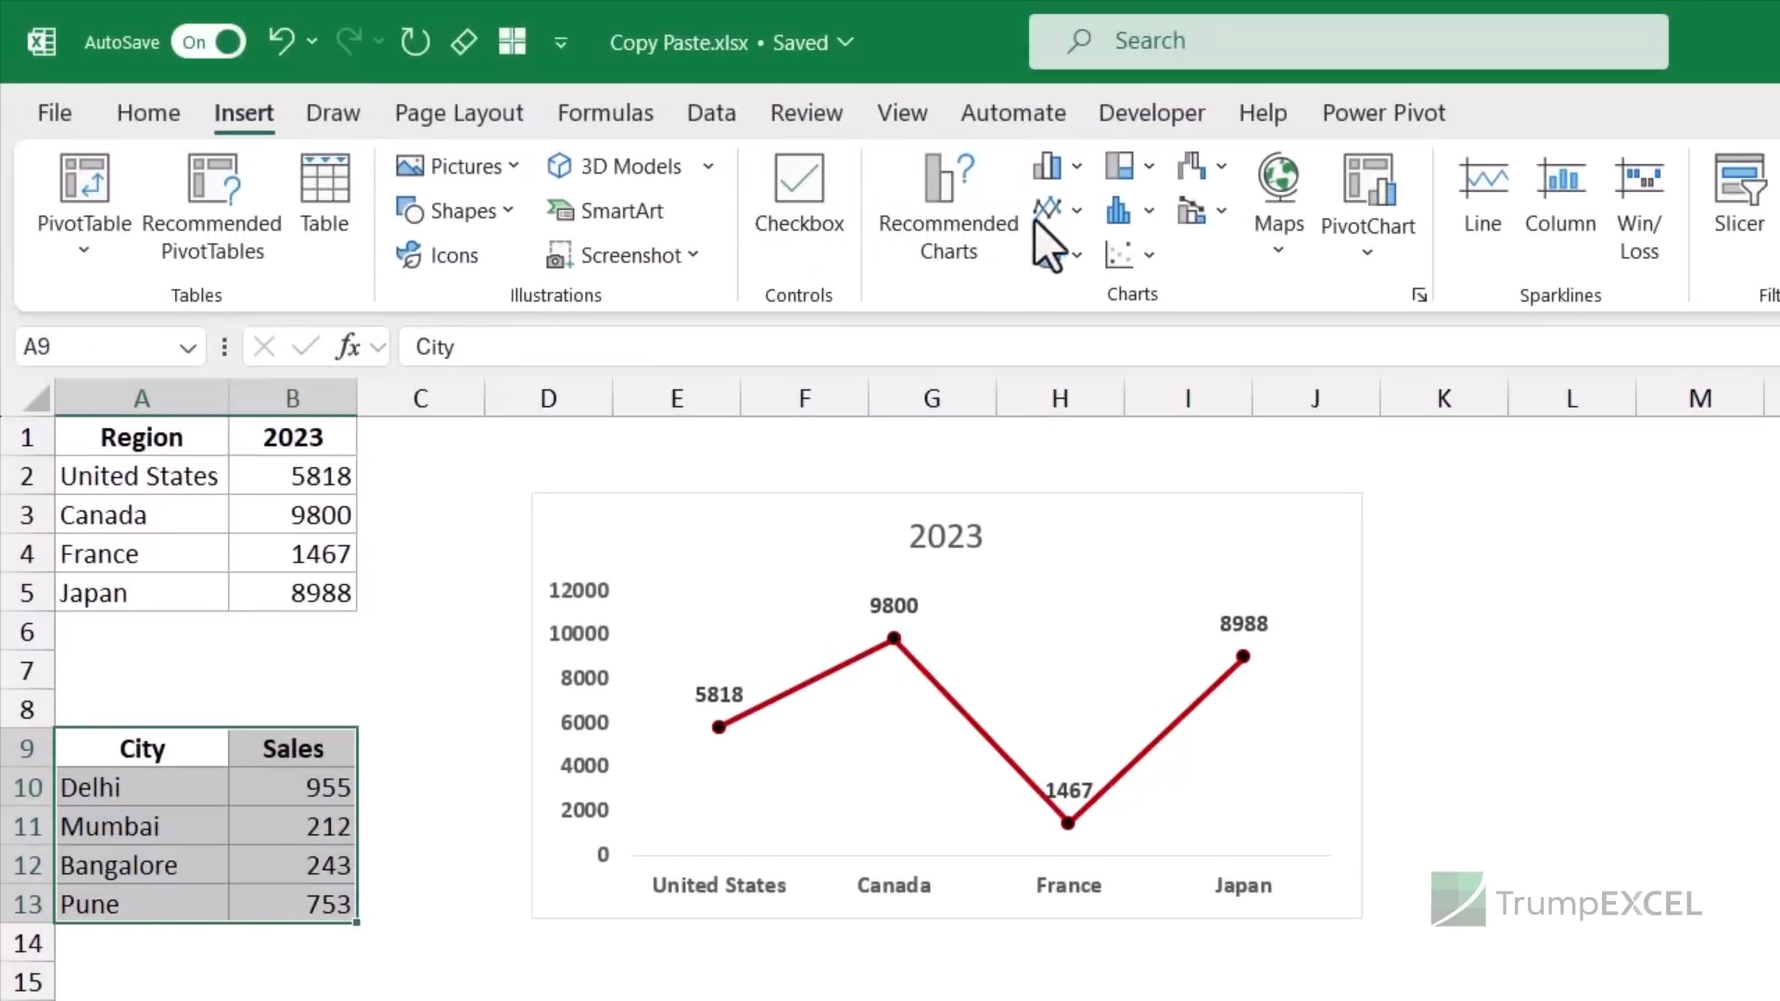
pyautogui.click(1050, 214)
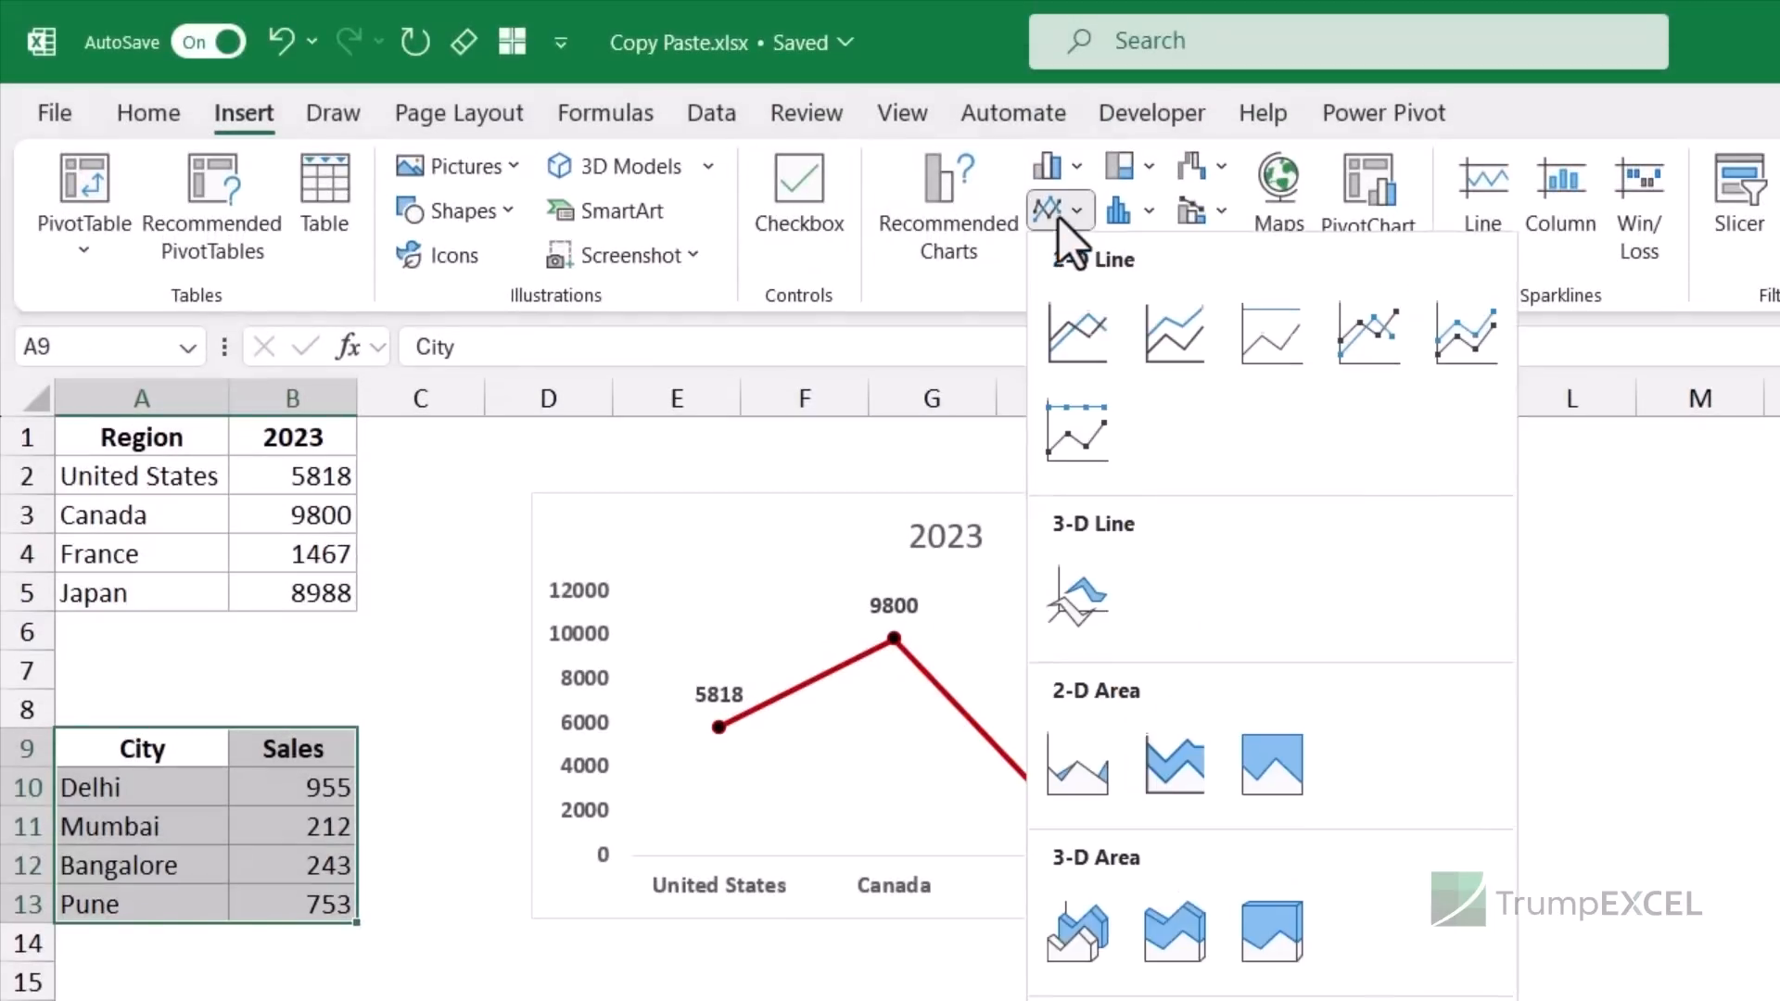
pyautogui.click(1080, 320)
pyautogui.moveTo(1400, 496); pyautogui.dragTo(1427, 322)
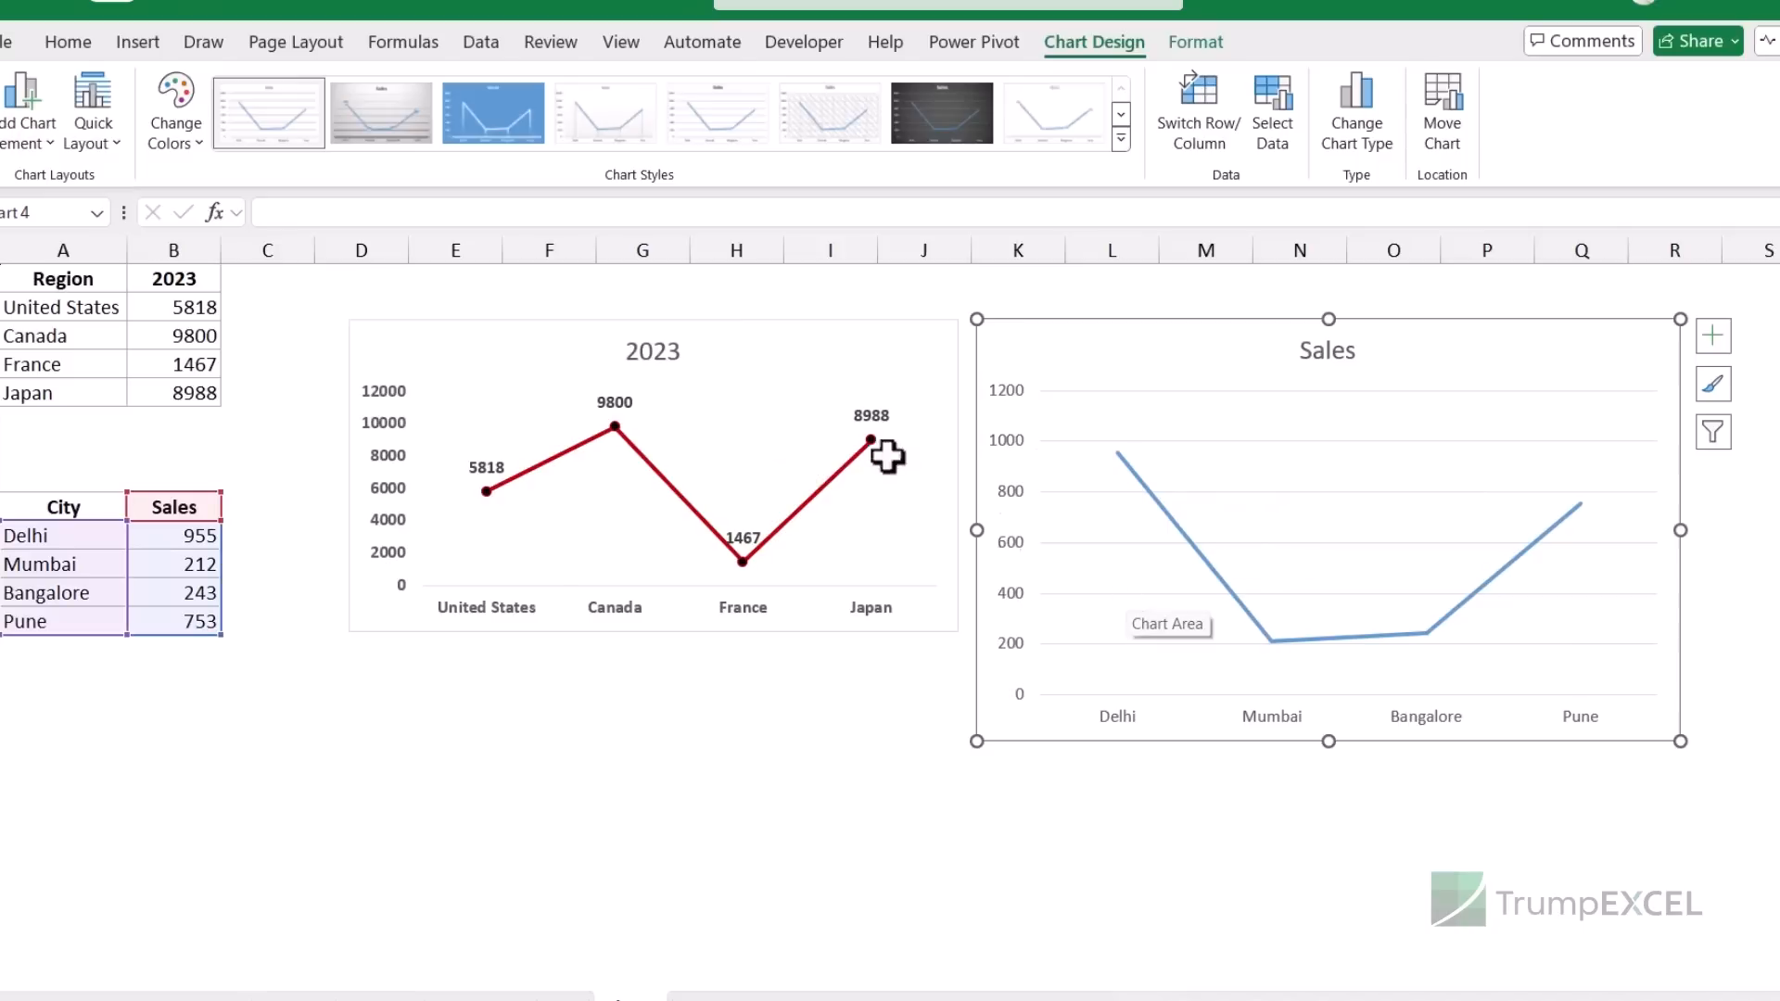
# - Copy the 2023 chart
pyautogui.click(782, 332)
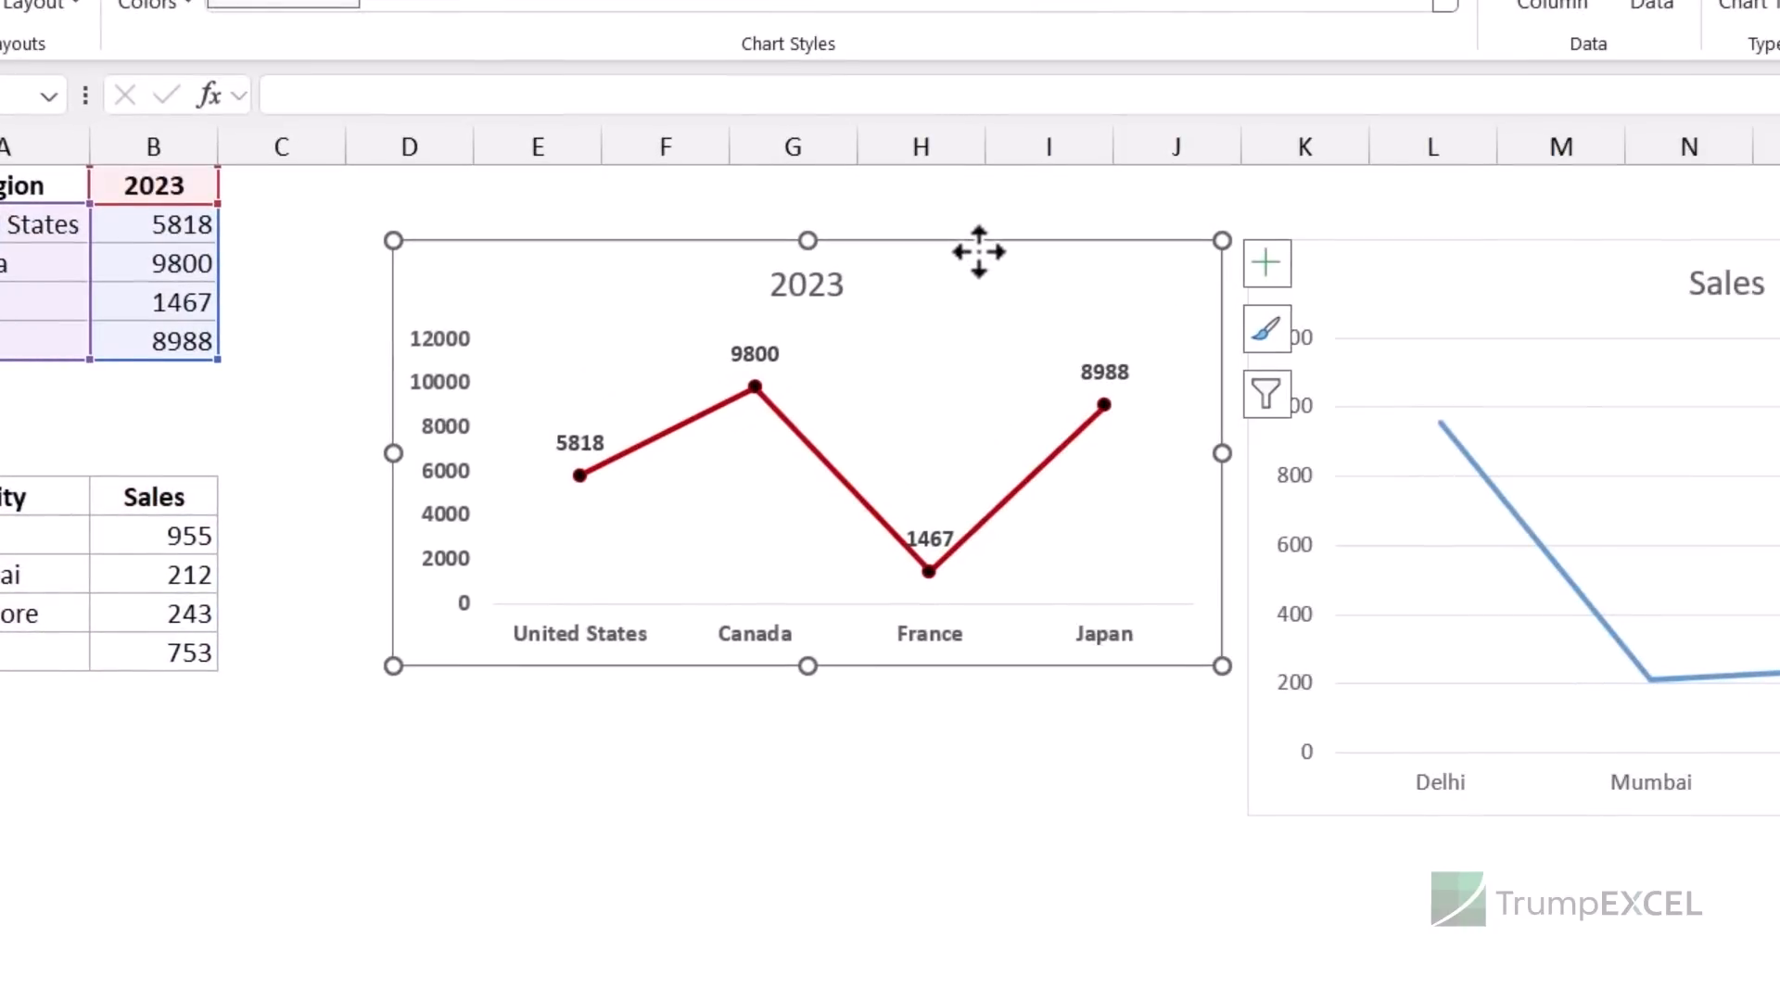
pyautogui.hotkey('ctrl', 'c')
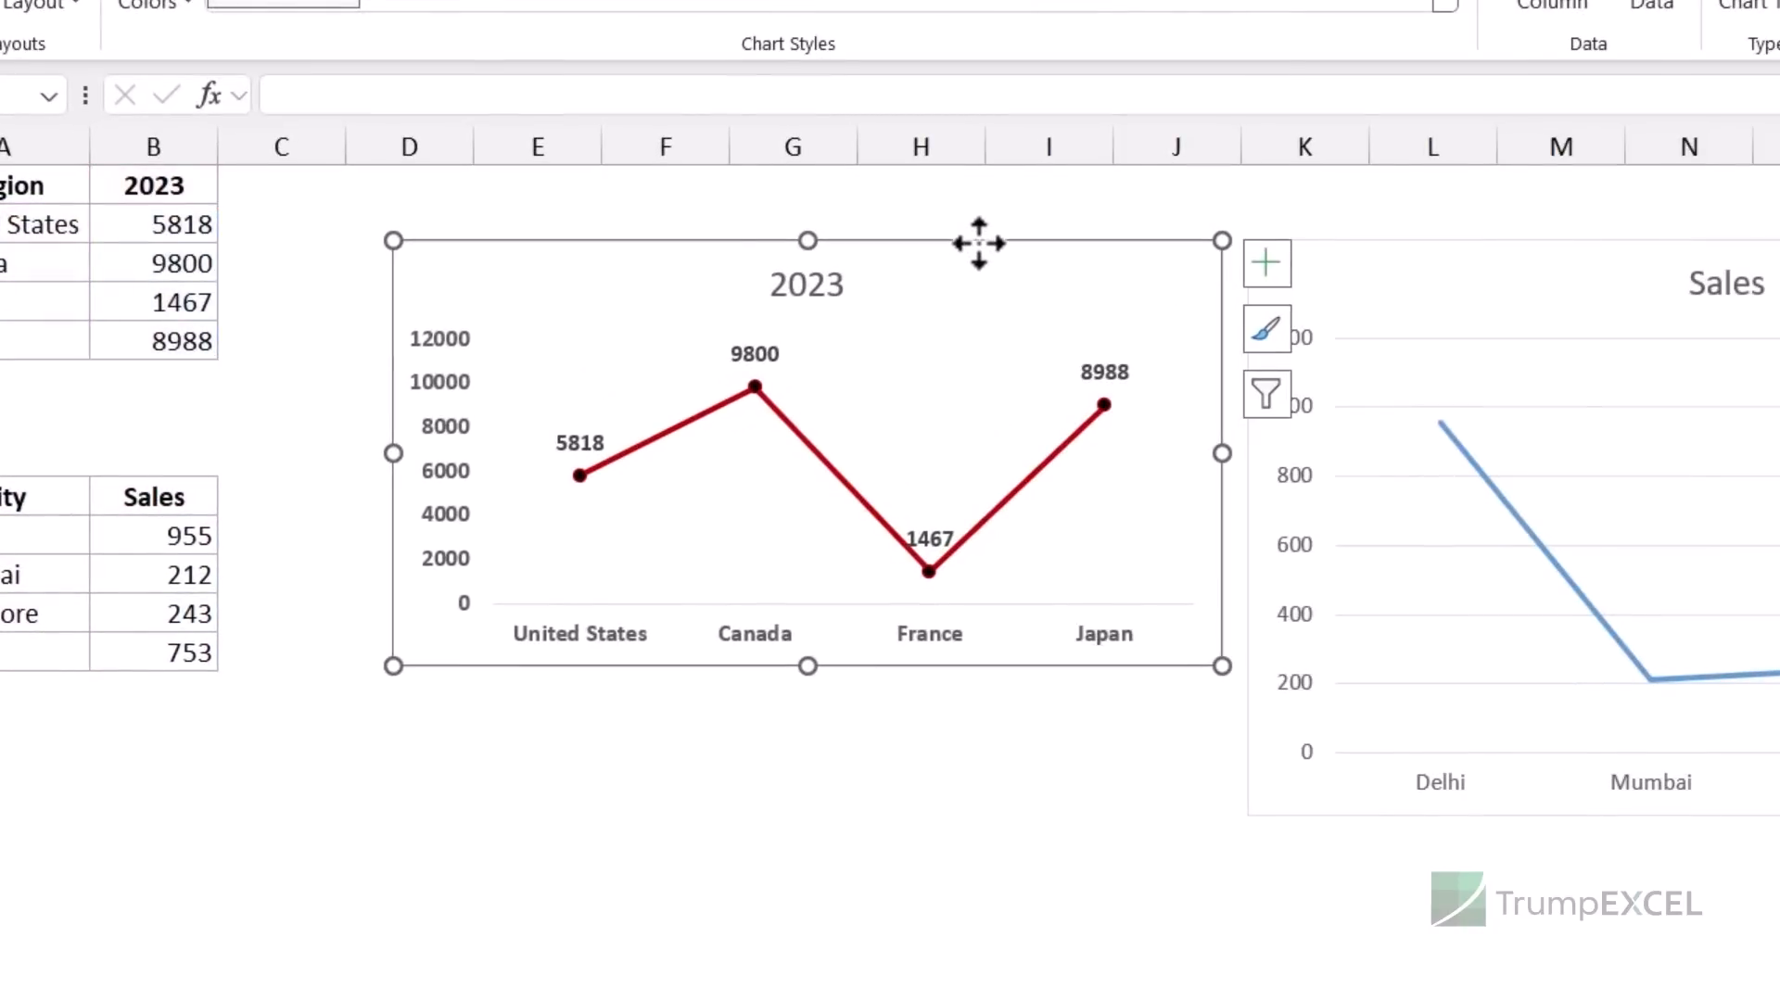
pyautogui.rightClick(978, 252)
pyautogui.click(1037, 270)
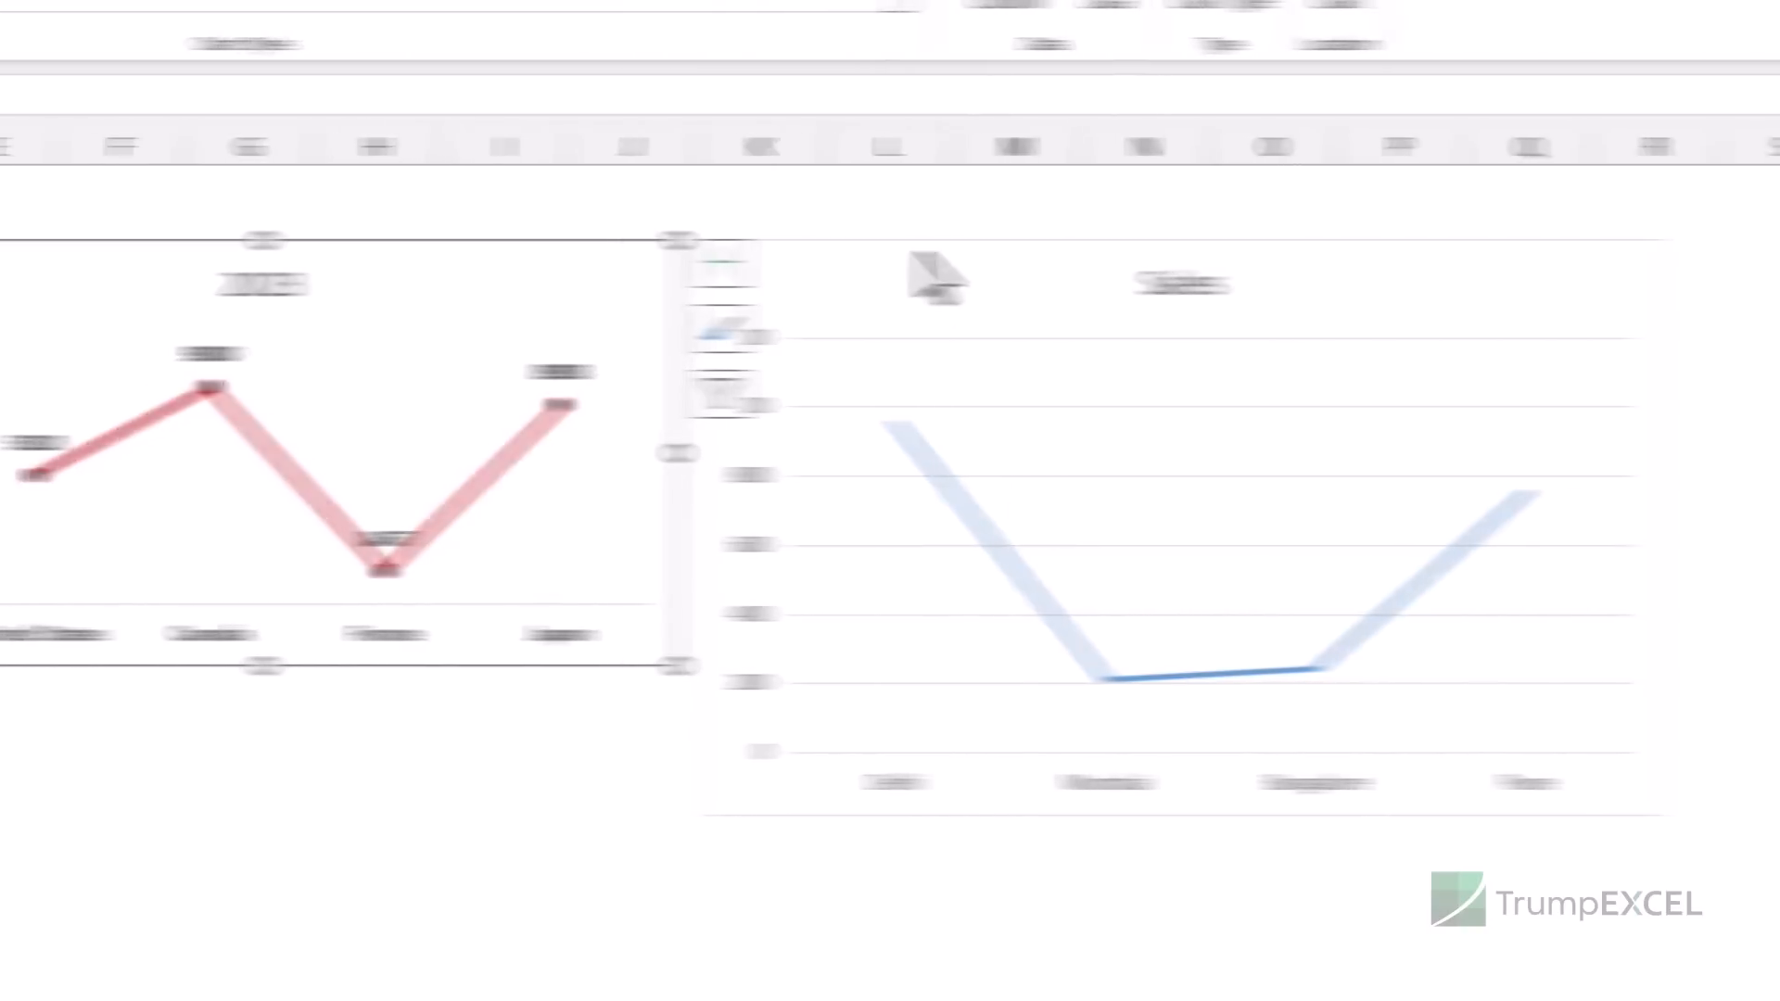
# - Paste Special only the Formats onto the Sales chart
pyautogui.click(1465, 255)
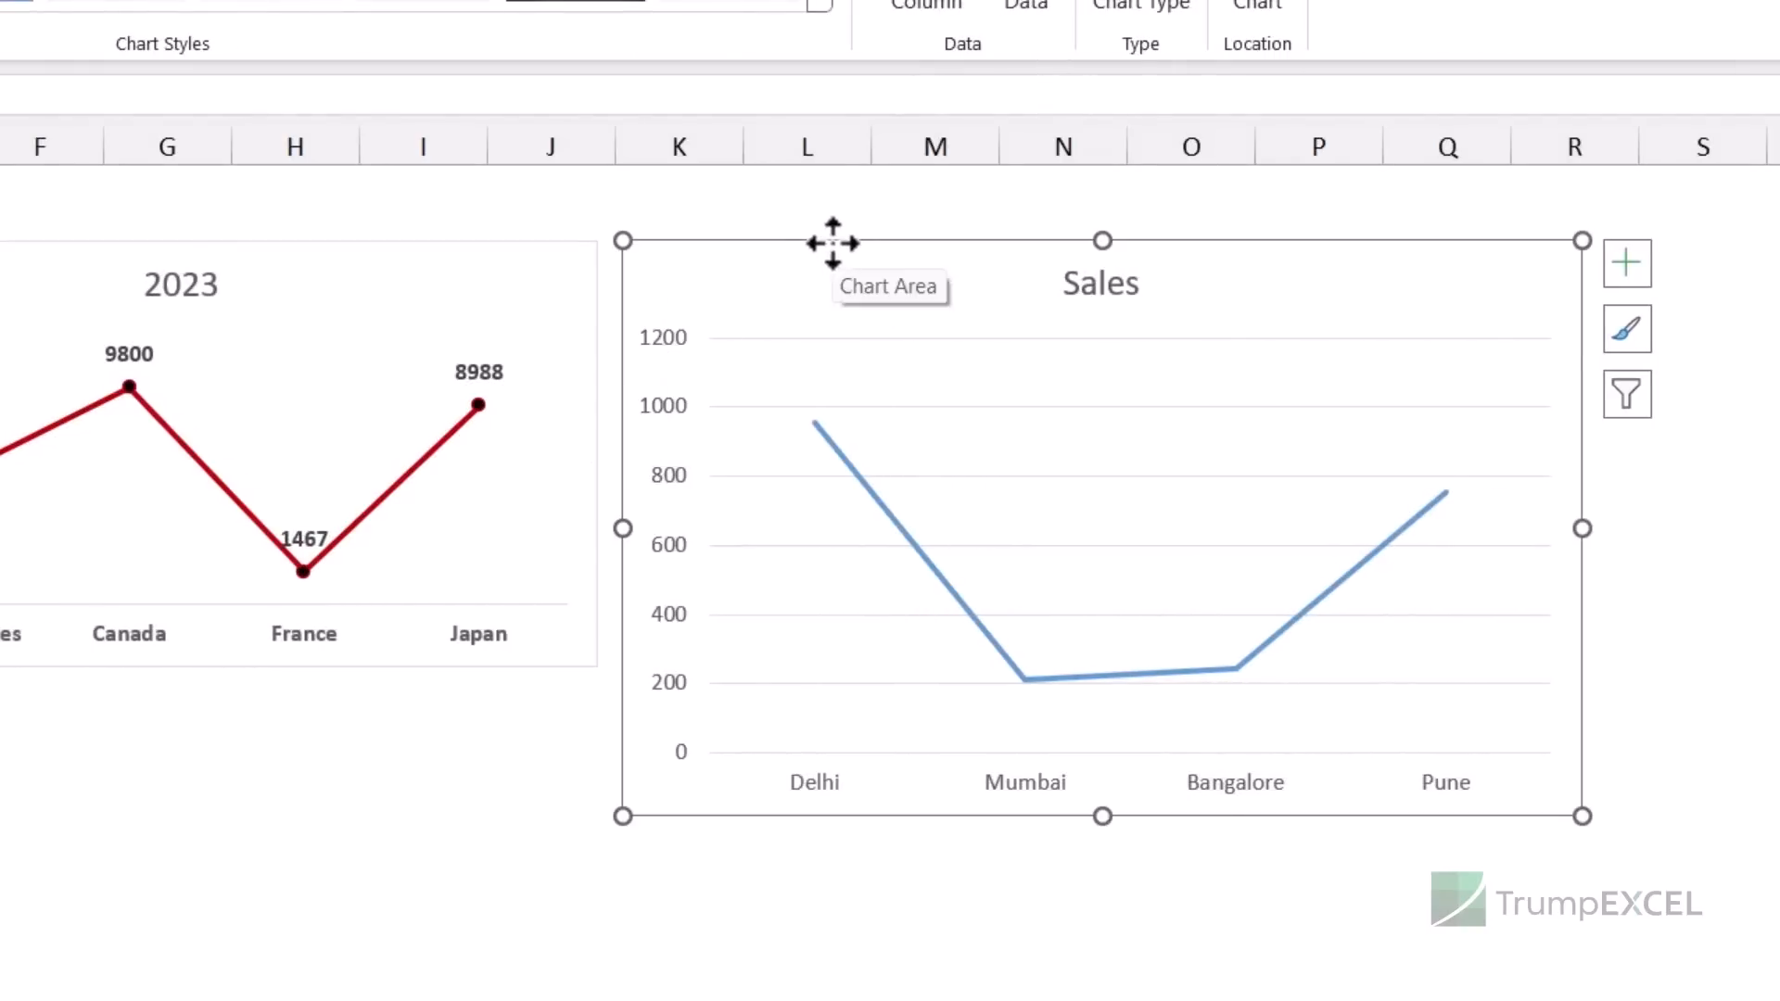
pyautogui.rightClick(832, 246)
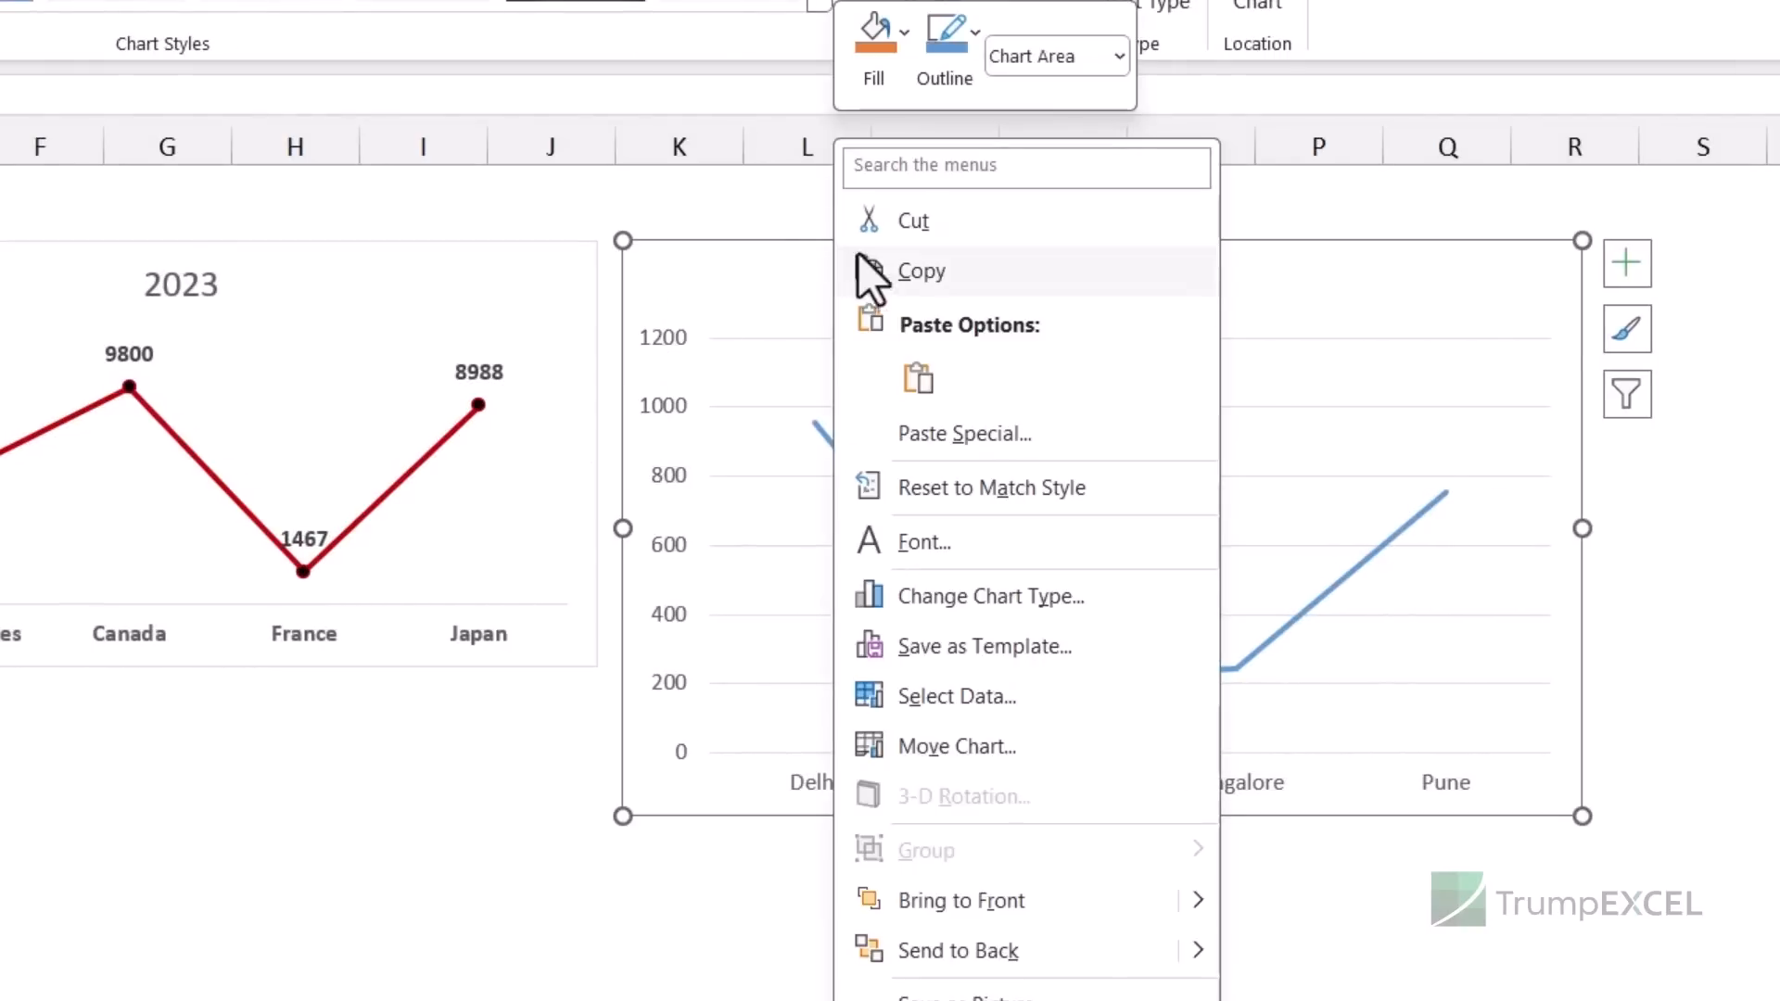
pyautogui.click(966, 438)
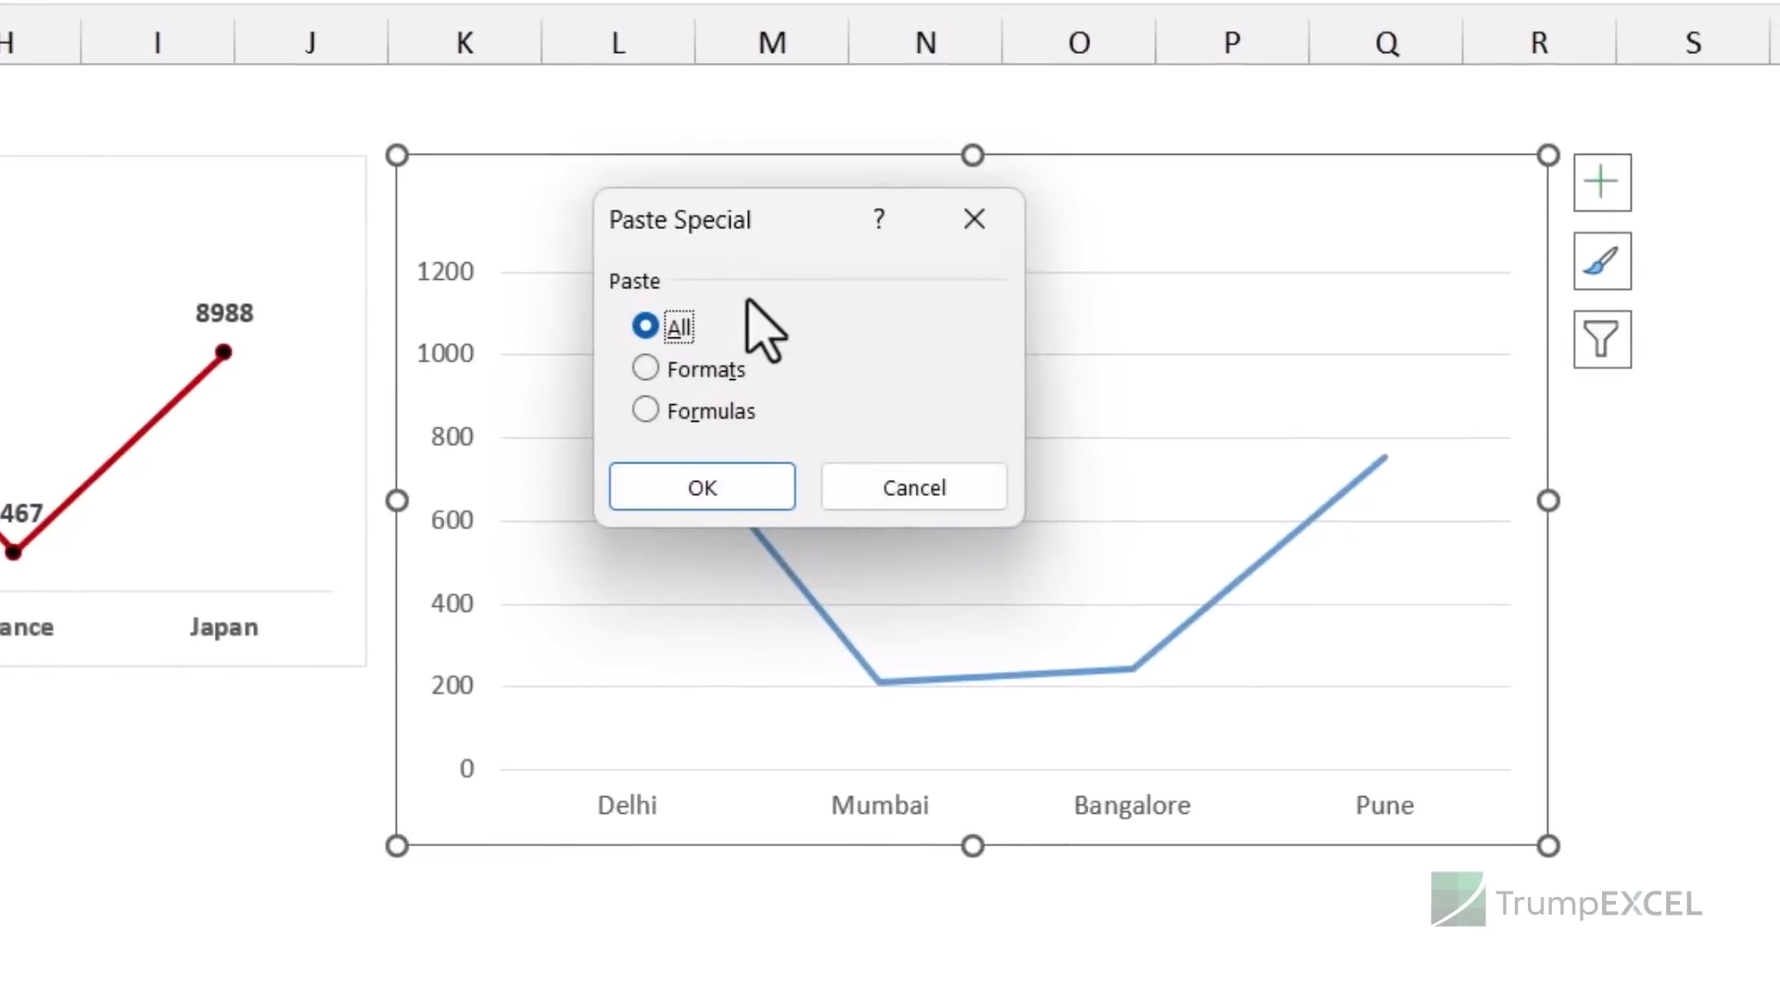
pyautogui.click(703, 369)
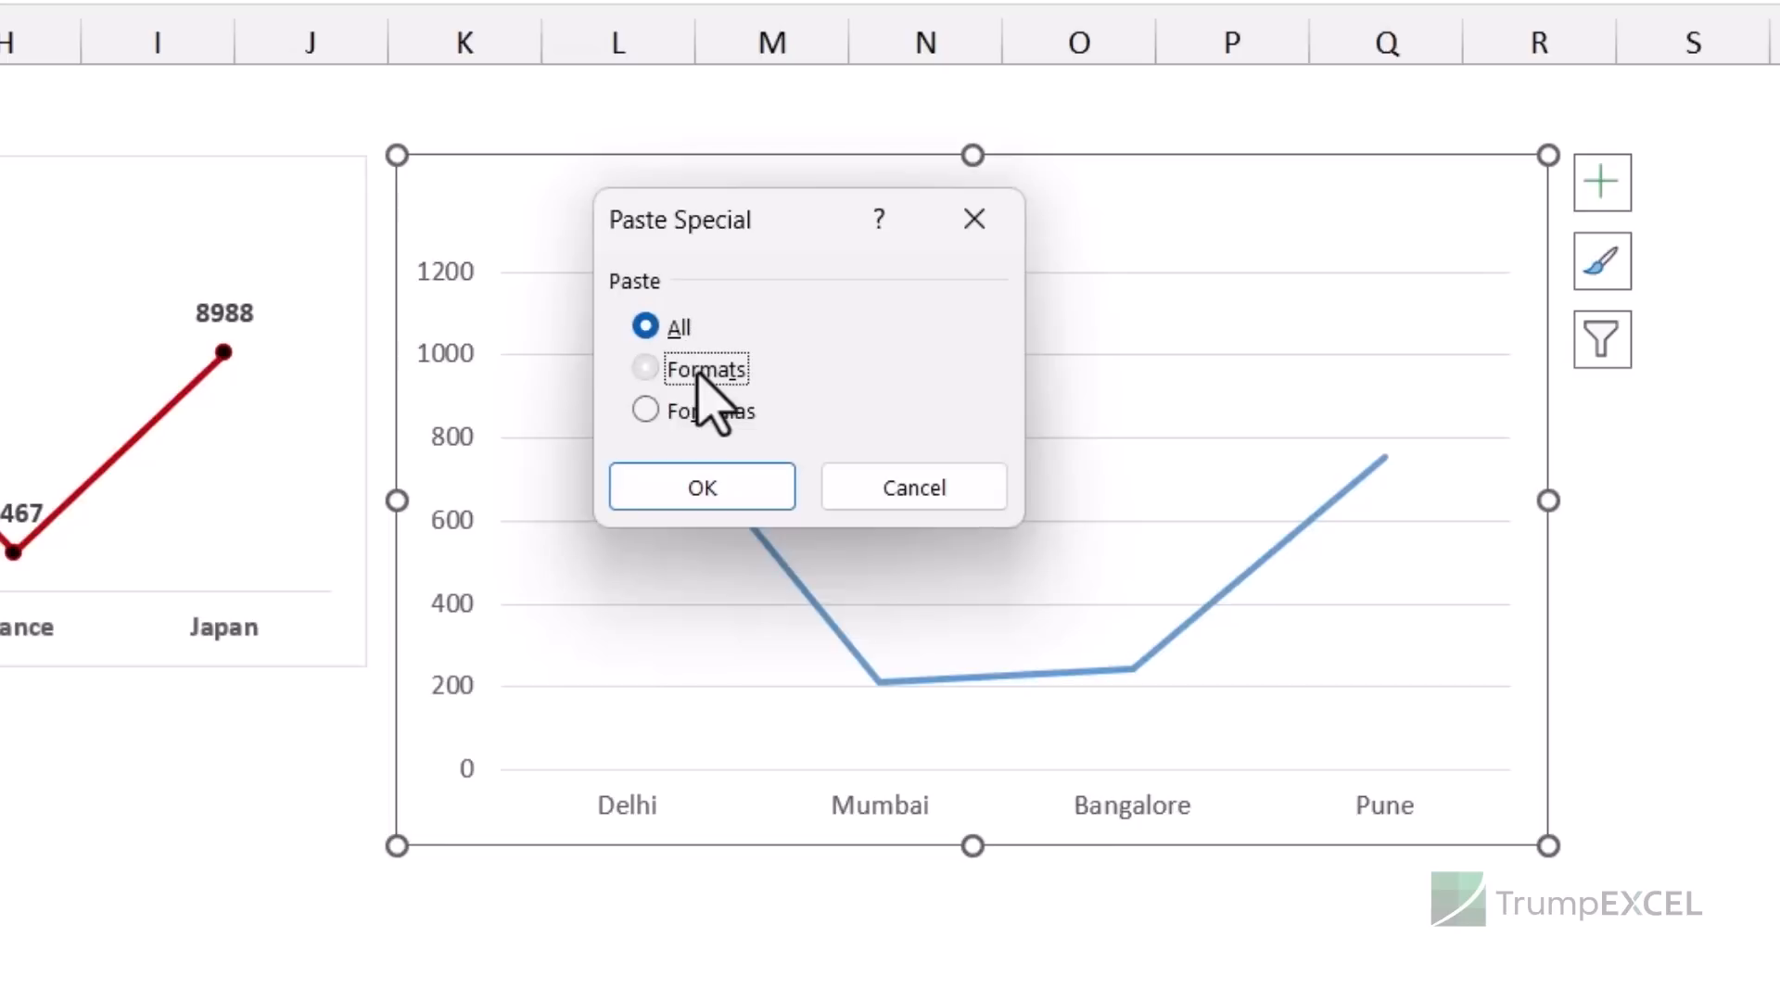
pyautogui.click(703, 488)
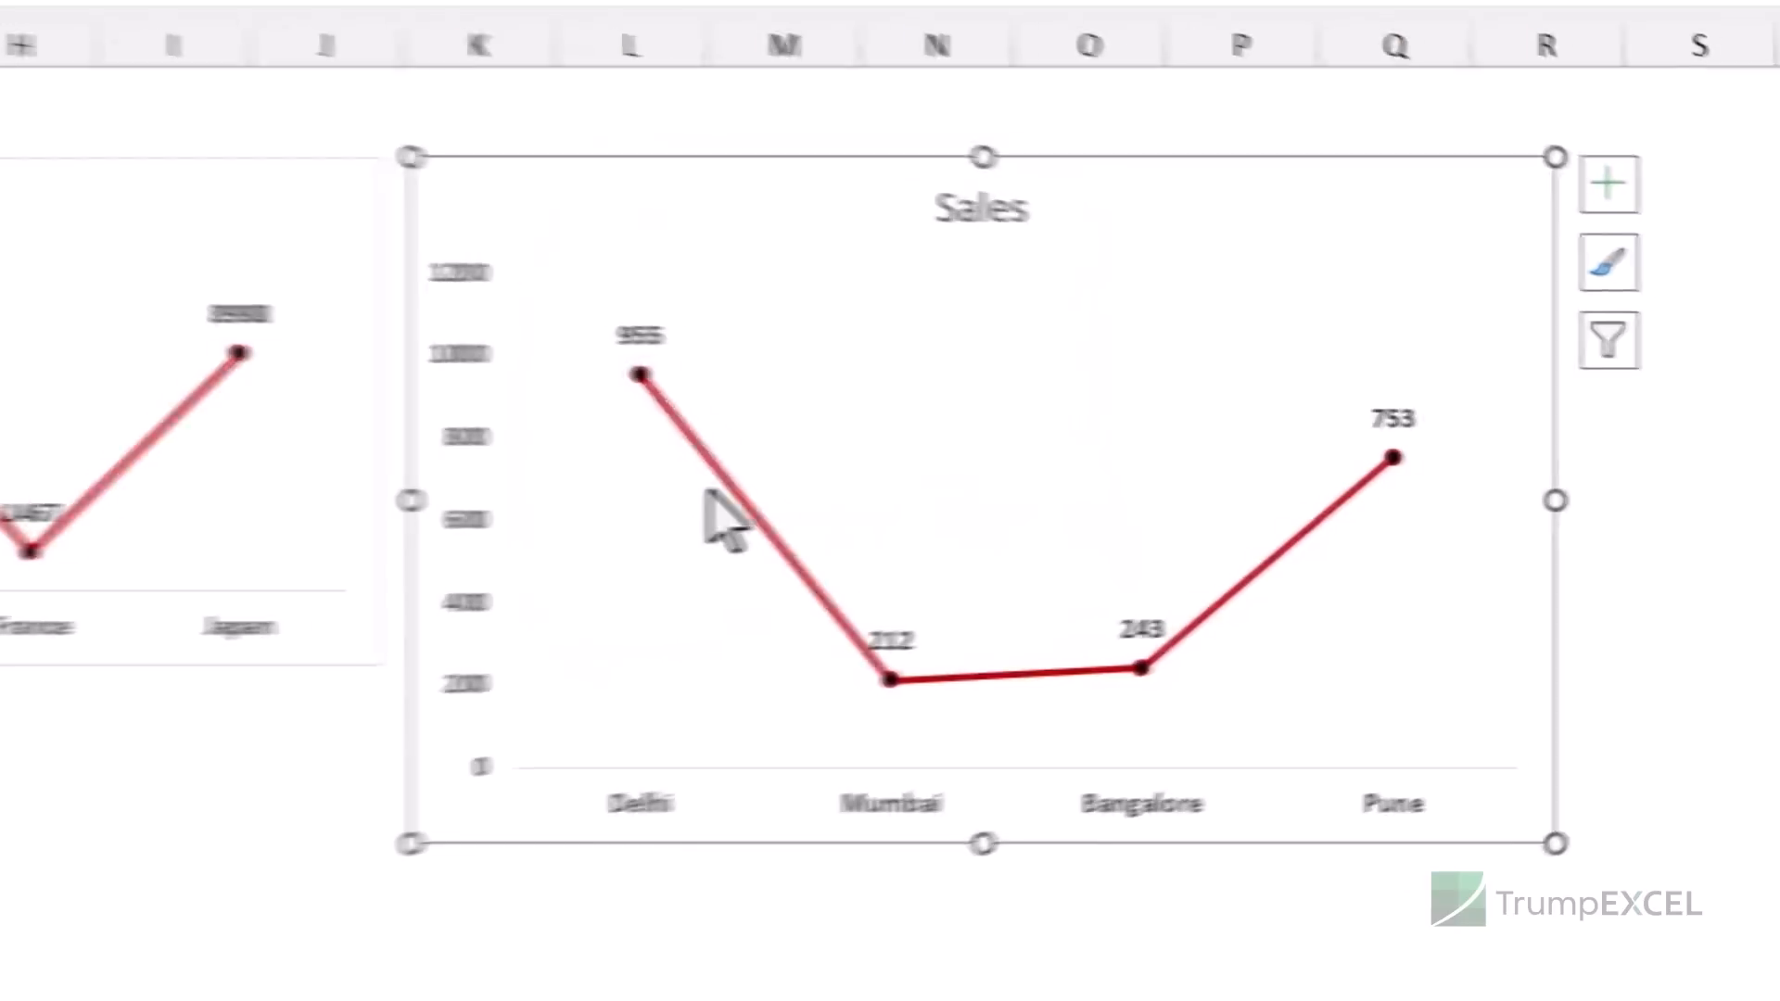